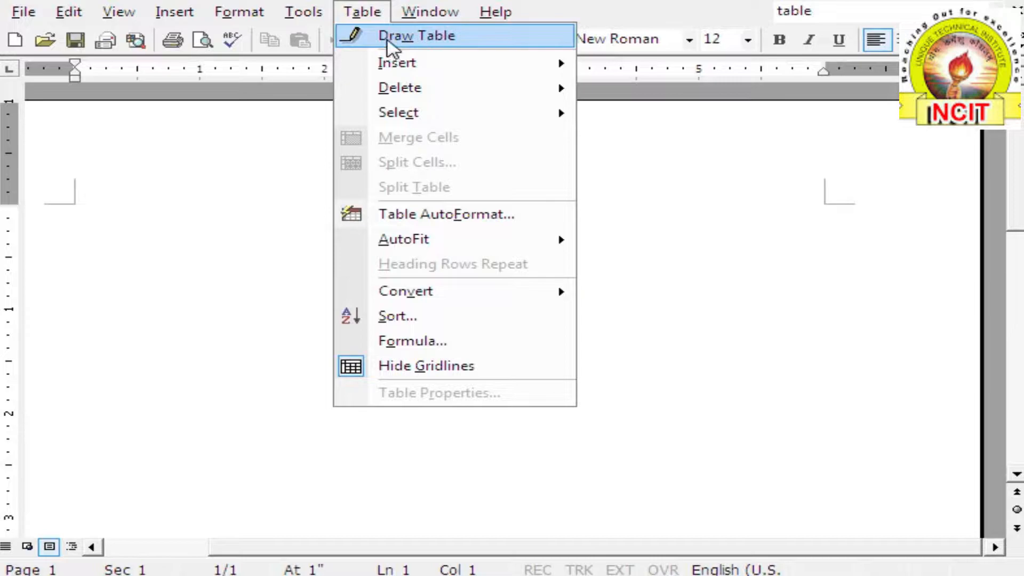
- Turn on Draw Table and move the Tables and Borders toolbar to the right
click(392, 43)
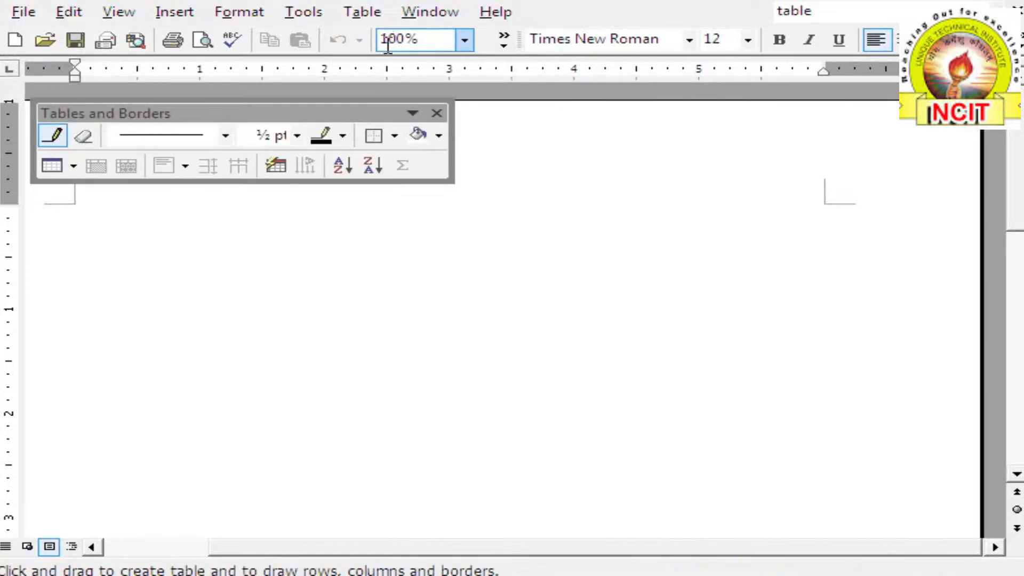
drag(304, 112, 436, 111)
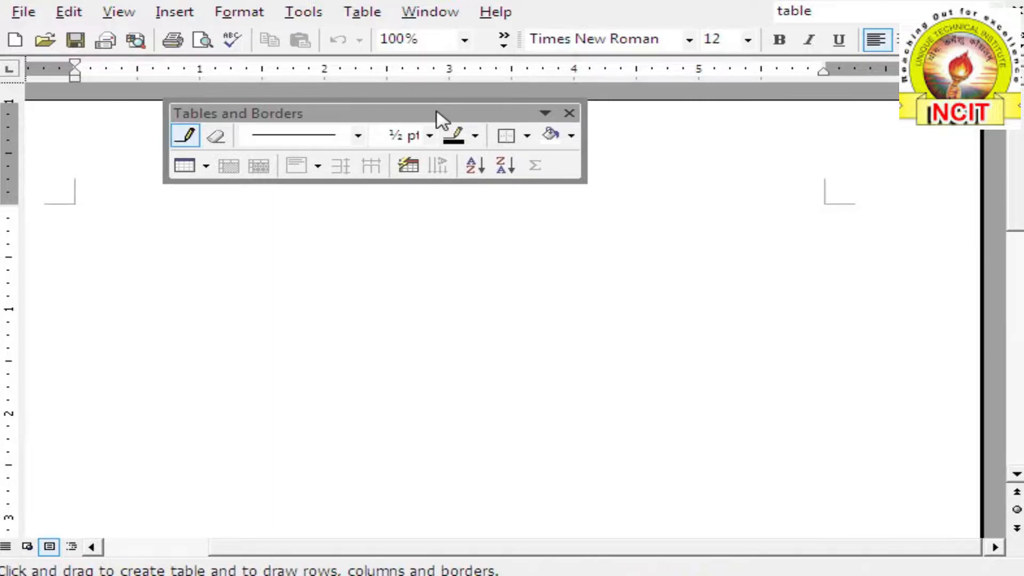
drag(430, 113, 467, 113)
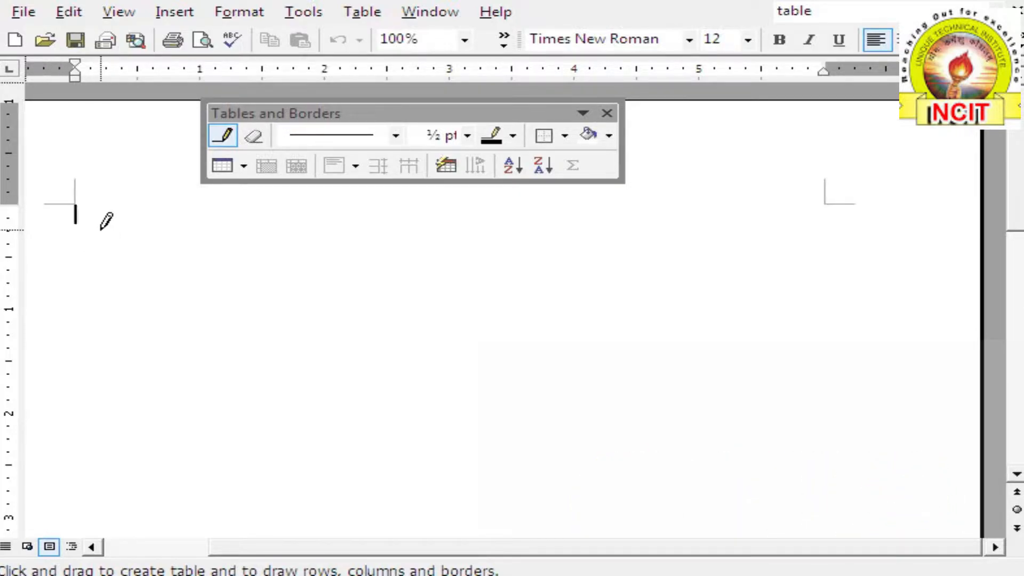
- Draw the table's outer rectangle with three row lines and a partition in the bottom row
mouse_move(107, 231)
mouse_down()
mouse_move(247, 295)
mouse_move(763, 437)
mouse_move(829, 466)
mouse_up()
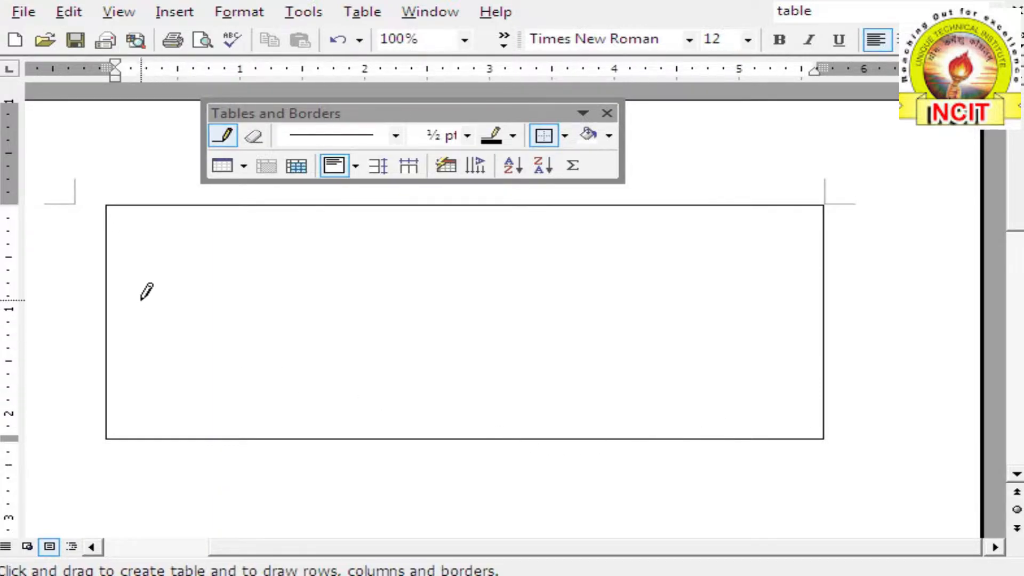
drag(109, 245, 392, 245)
drag(107, 296, 380, 295)
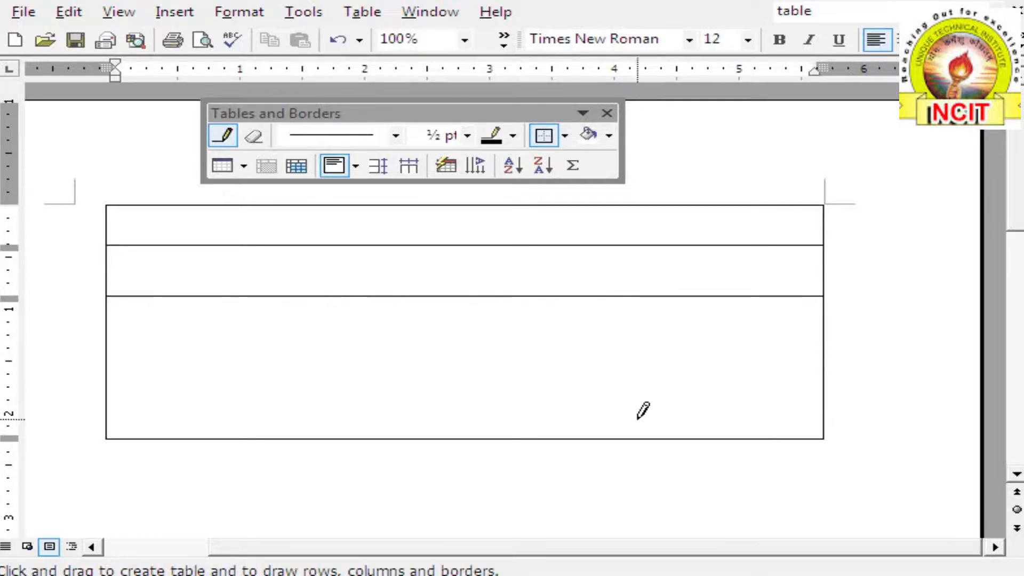
drag(107, 350, 297, 362)
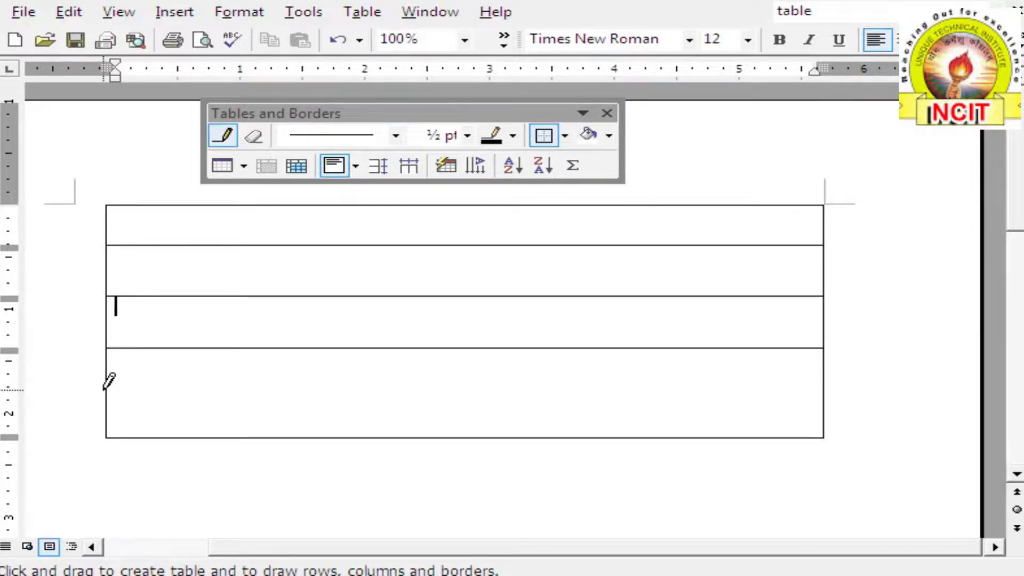
mouse_move(107, 388)
mouse_down()
mouse_move(230, 394)
mouse_move(293, 420)
mouse_up()
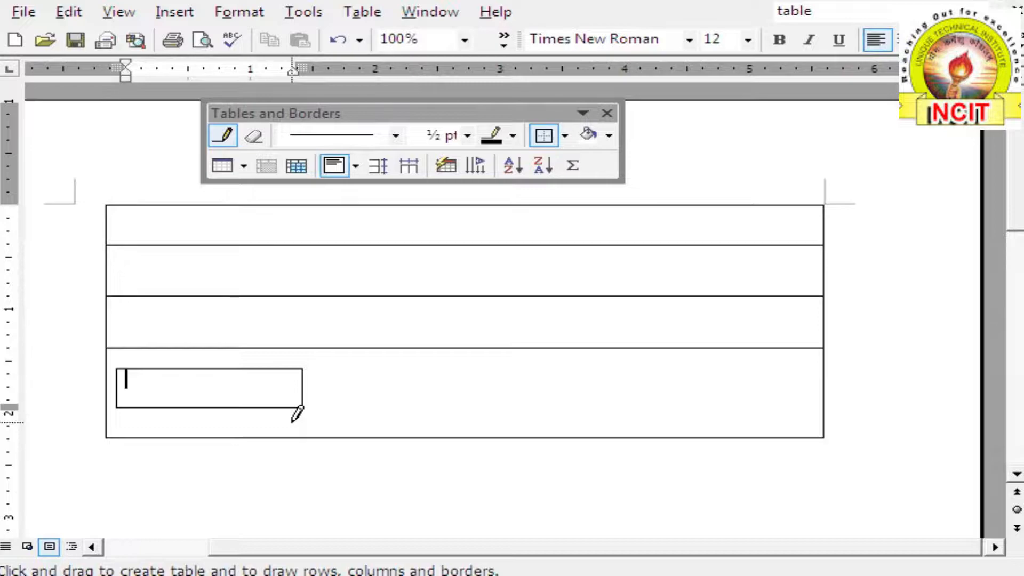
- Erase the stray box from the bottom row with the Eraser
click(255, 140)
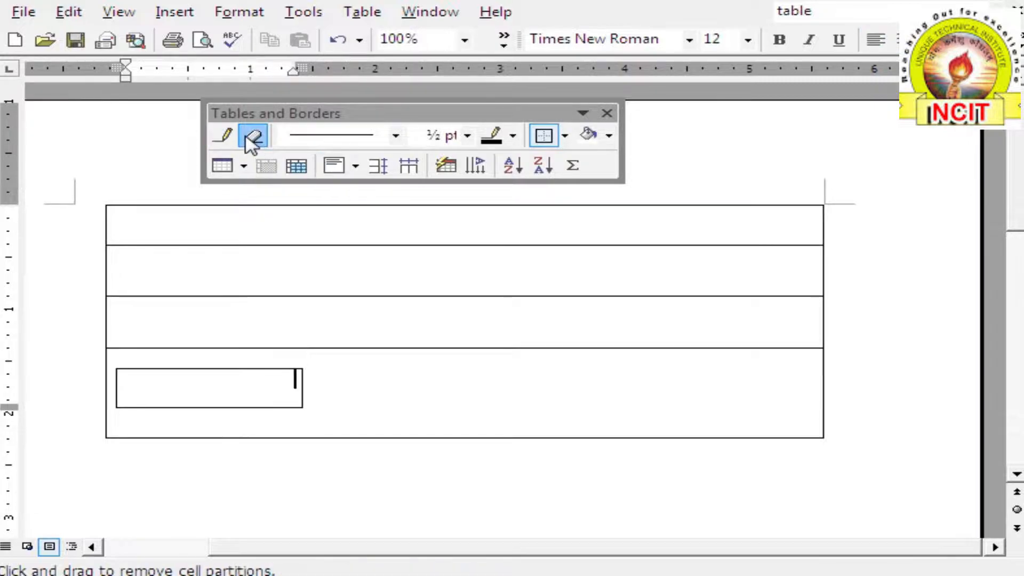
mouse_move(323, 357)
mouse_down()
mouse_move(264, 392)
mouse_move(116, 418)
mouse_up()
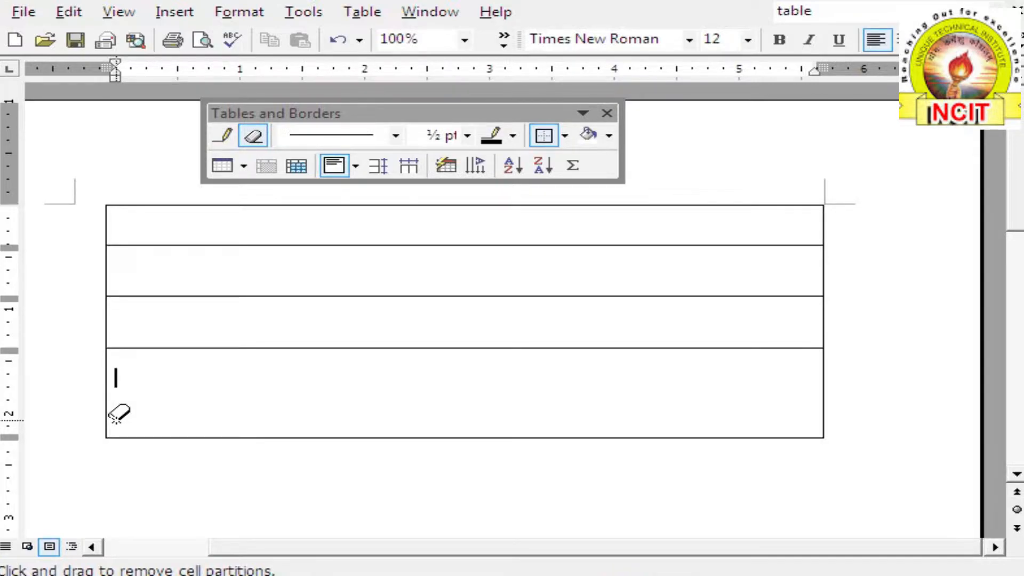
click(221, 137)
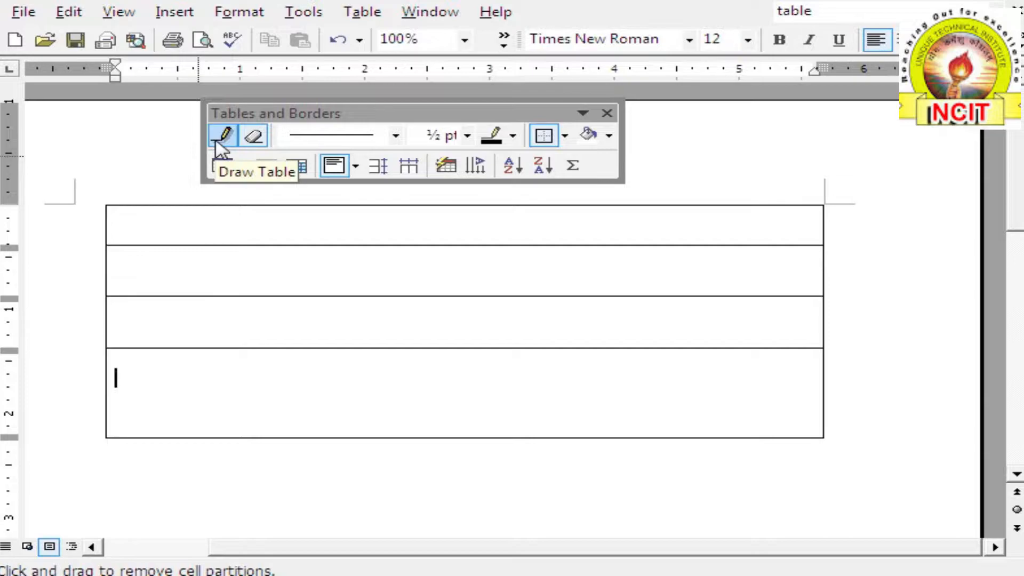
- Add one more row line and six vertical column lines to form a 5-row, 7-column grid
drag(106, 398, 357, 391)
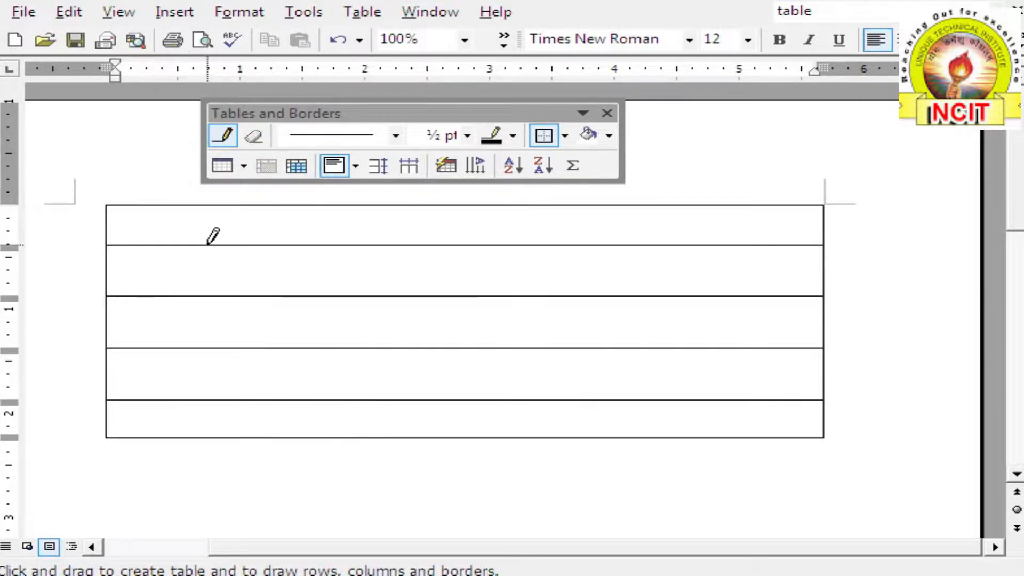
drag(201, 206, 201, 424)
drag(310, 207, 311, 414)
drag(388, 207, 406, 421)
drag(483, 207, 486, 427)
drag(591, 207, 604, 405)
drag(700, 206, 697, 424)
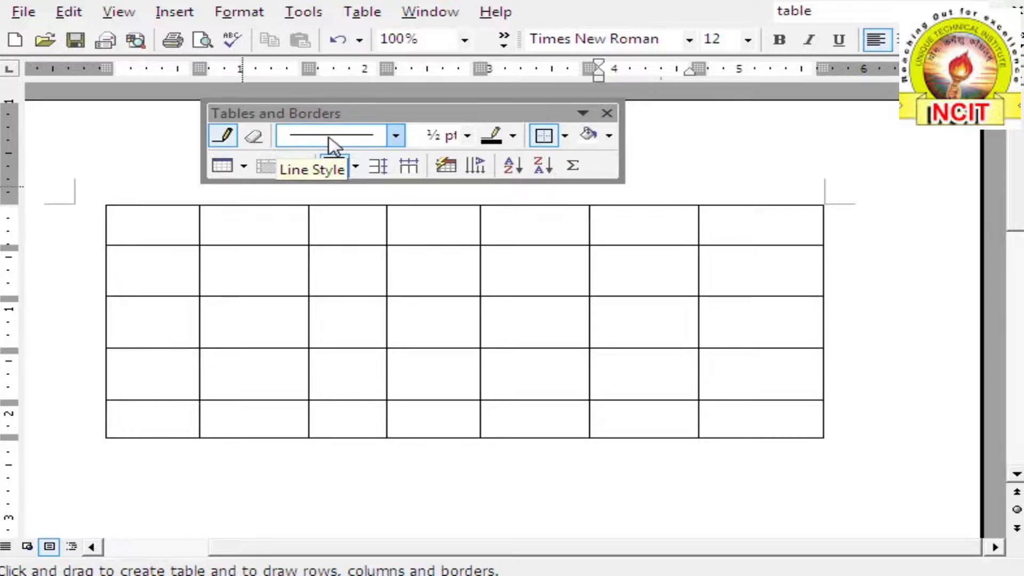
- Redraw the table's left and top borders with a double line style
click(396, 139)
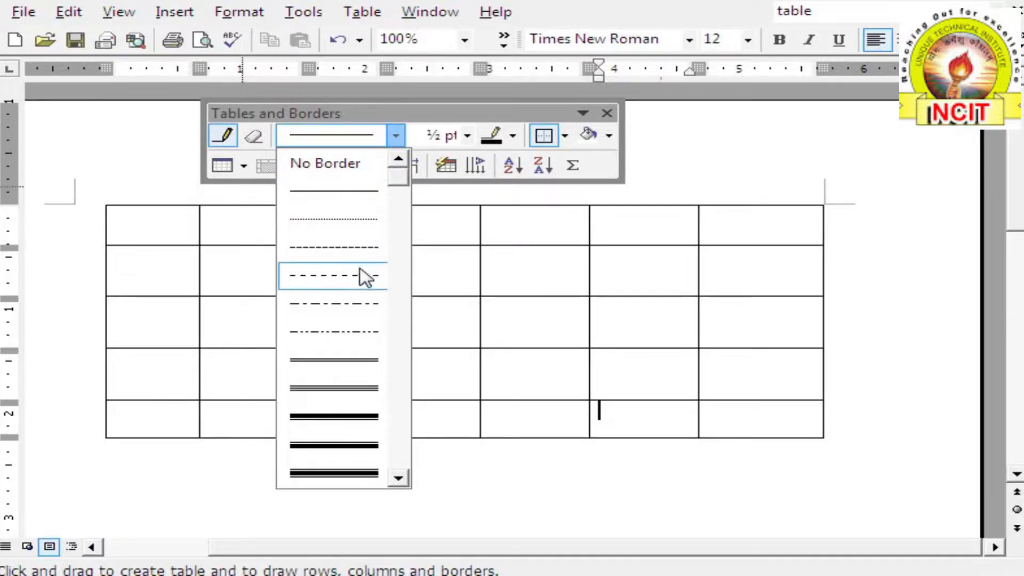
click(359, 365)
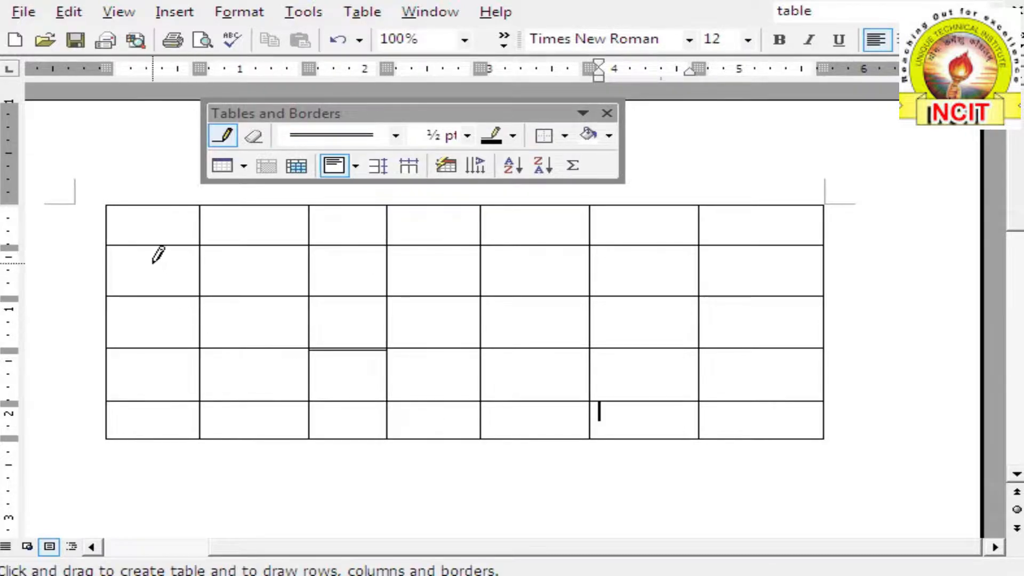
drag(106, 205, 106, 438)
drag(106, 203, 743, 198)
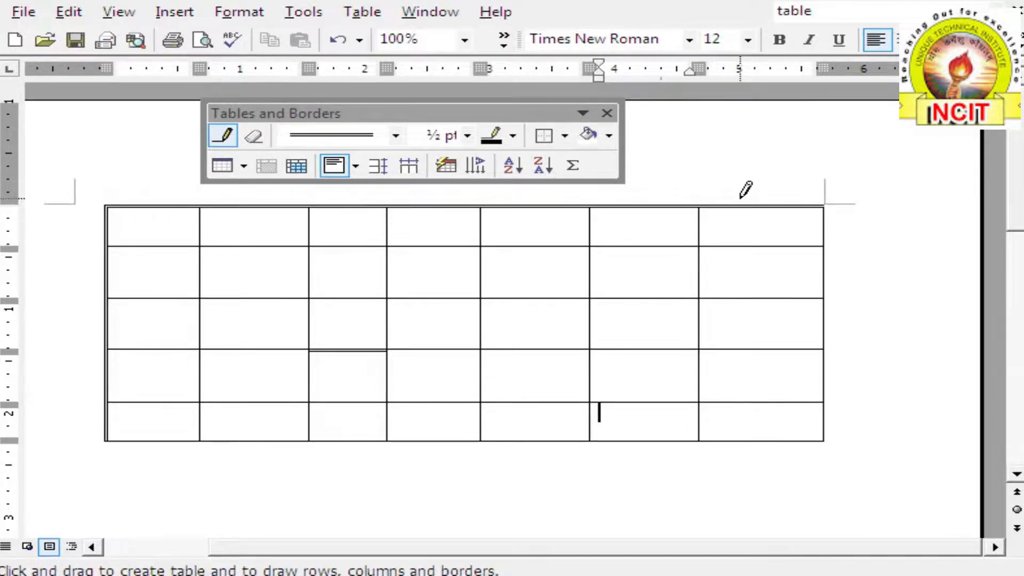
- Switch to a triple line style and redraw the left border
click(395, 135)
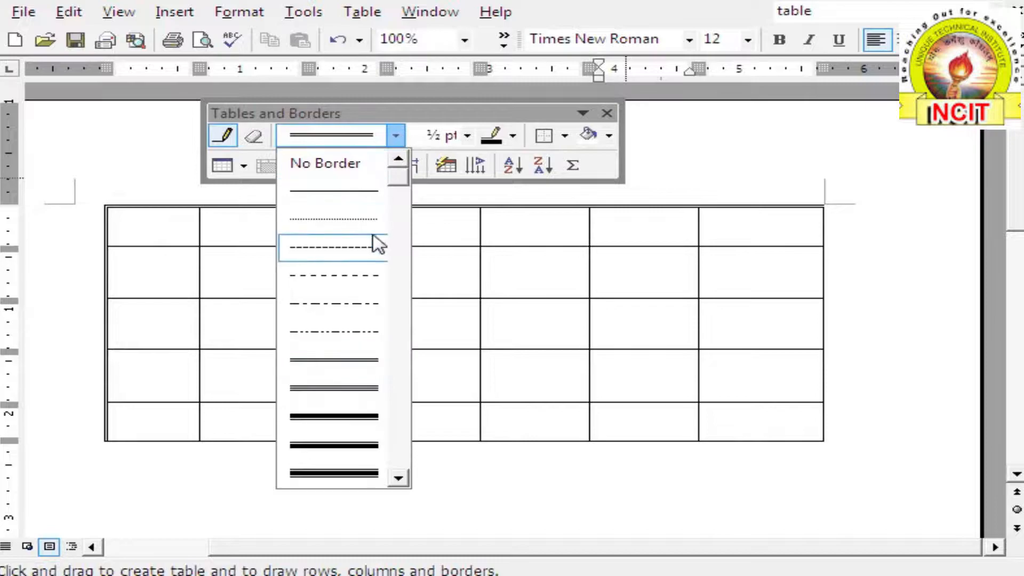
click(369, 392)
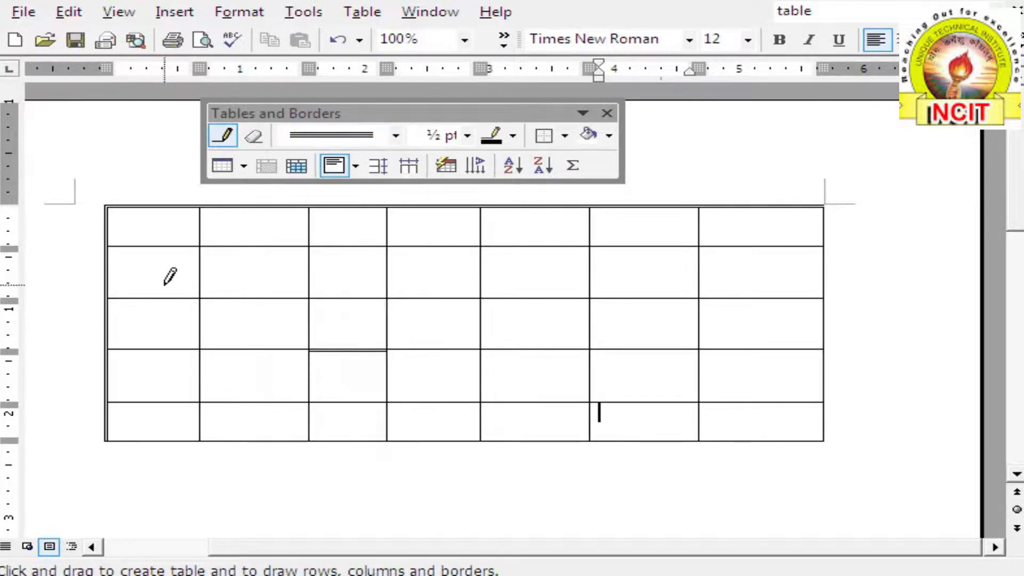
drag(107, 203, 106, 419)
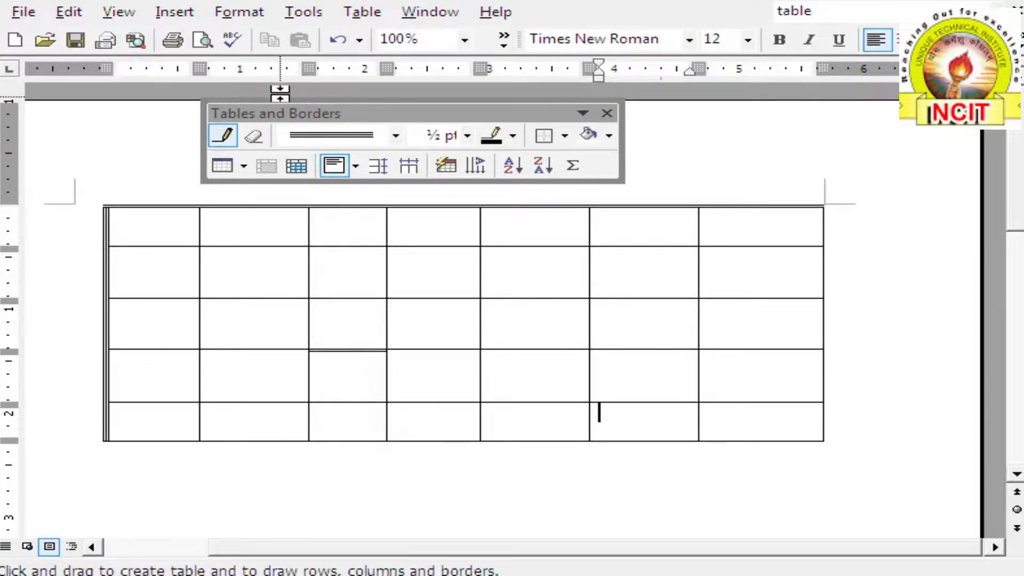
- At 200% zoom, set the line weight to 1½ pt and redraw the top border
click(463, 42)
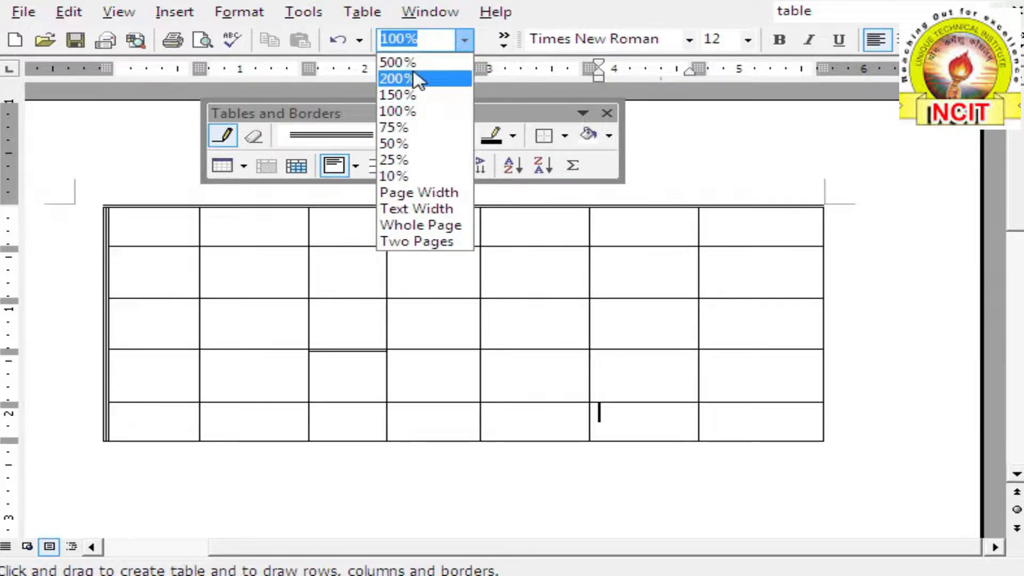
click(418, 79)
scroll(124, 223, up, 3)
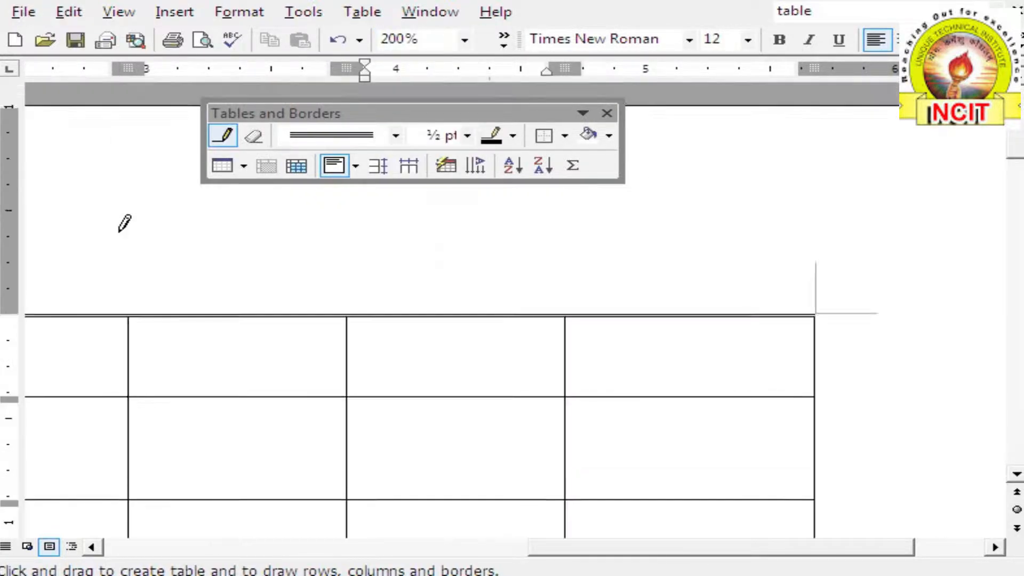
click(92, 547)
click(92, 548)
click(92, 548)
click(91, 548)
click(91, 548)
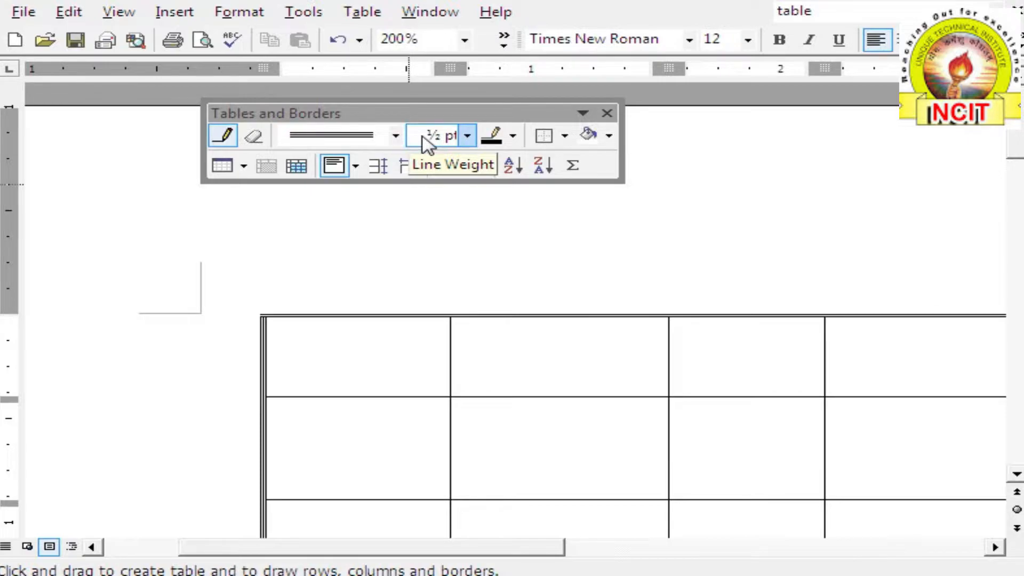
click(467, 136)
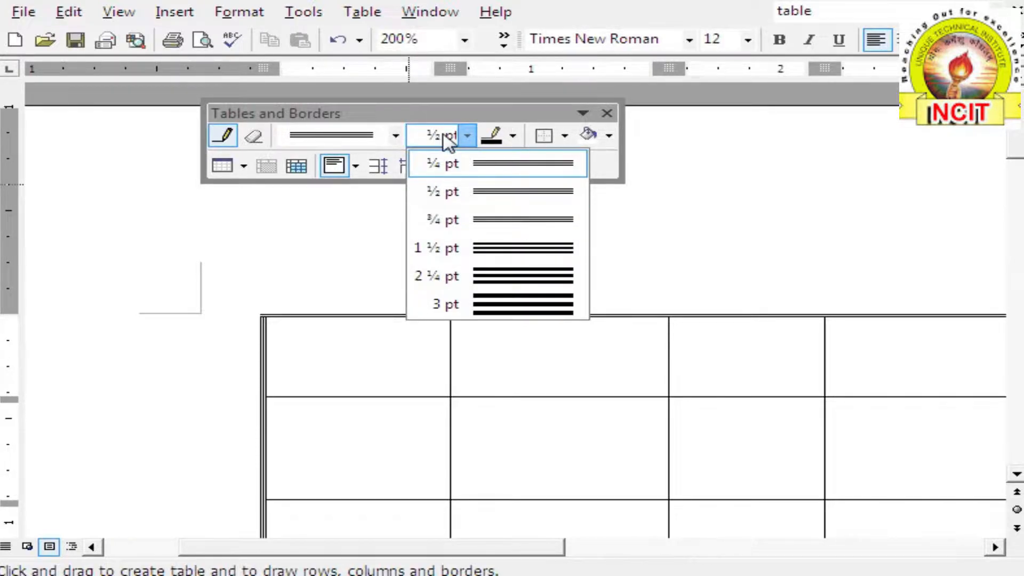
click(482, 249)
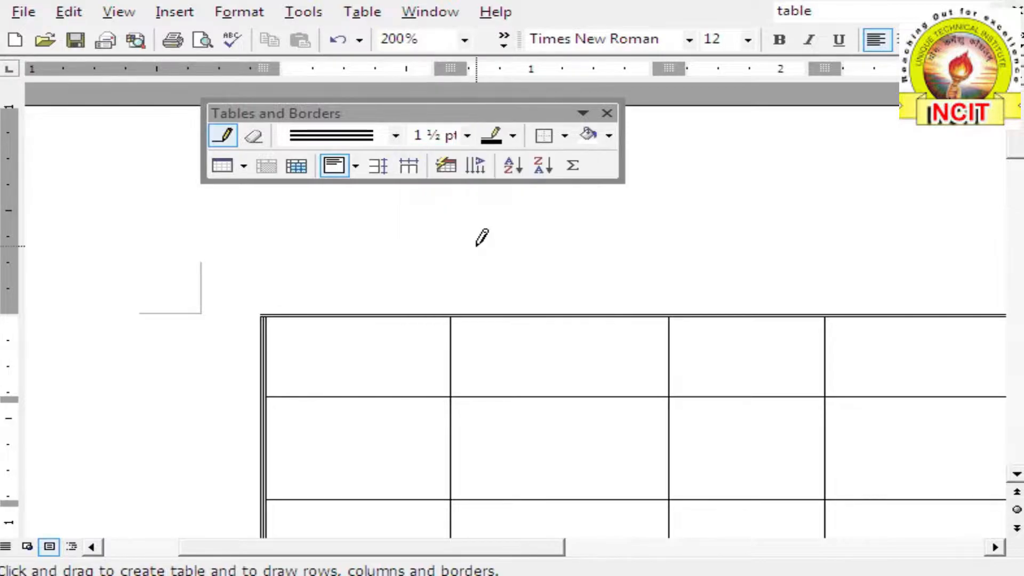
drag(262, 314, 504, 315)
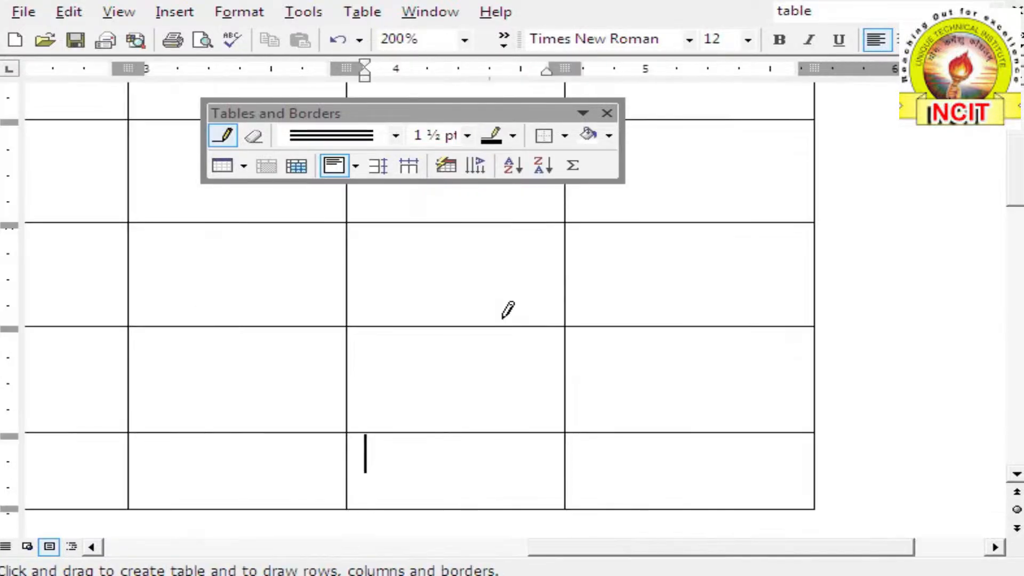
- Redraw the left border, the column-two/three divider and the bottom border as heavy triple lines
click(98, 546)
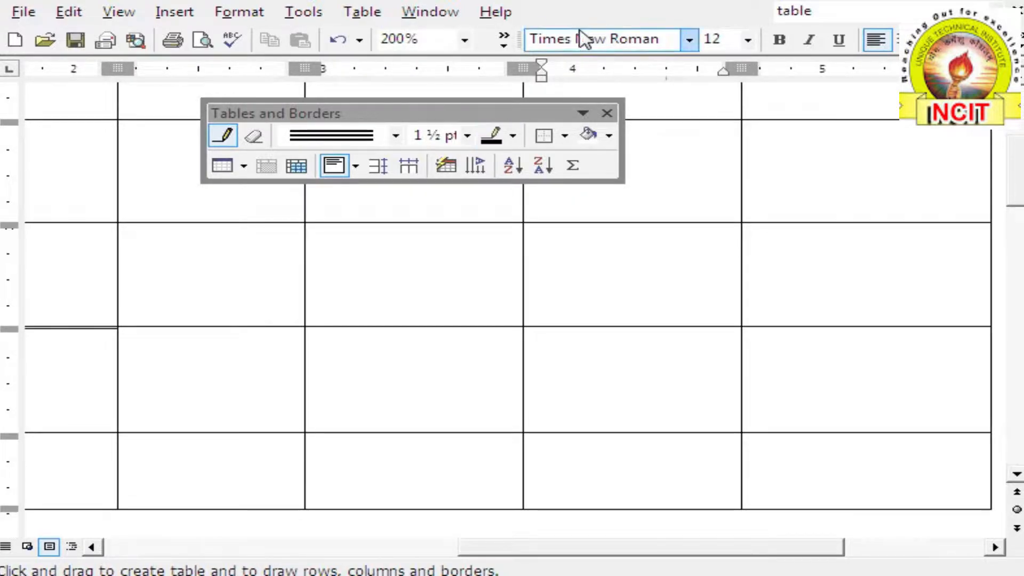
click(465, 40)
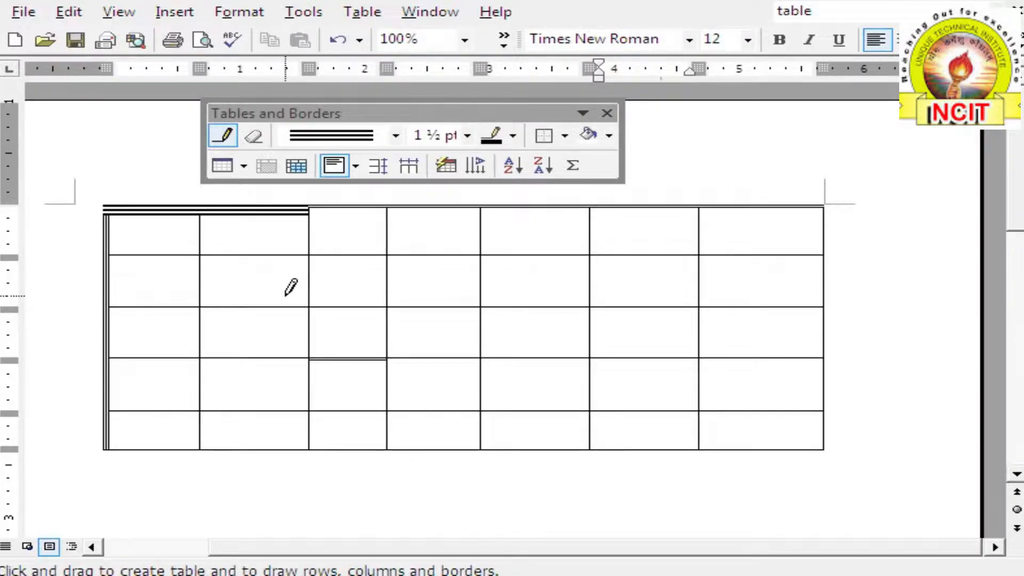
drag(111, 212, 114, 424)
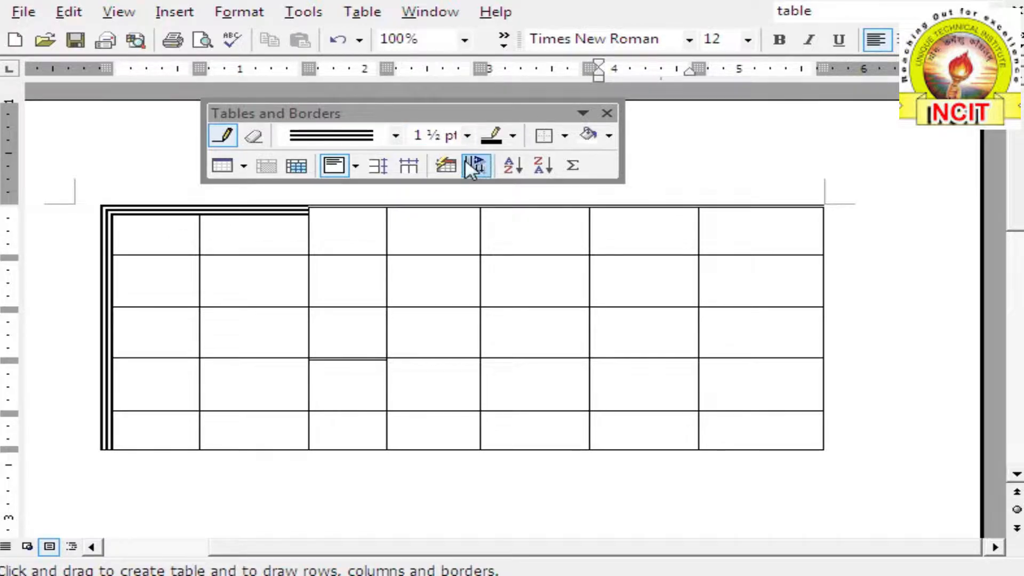
drag(311, 207, 308, 421)
mouse_move(107, 442)
mouse_down()
mouse_move(754, 411)
mouse_move(820, 432)
mouse_up()
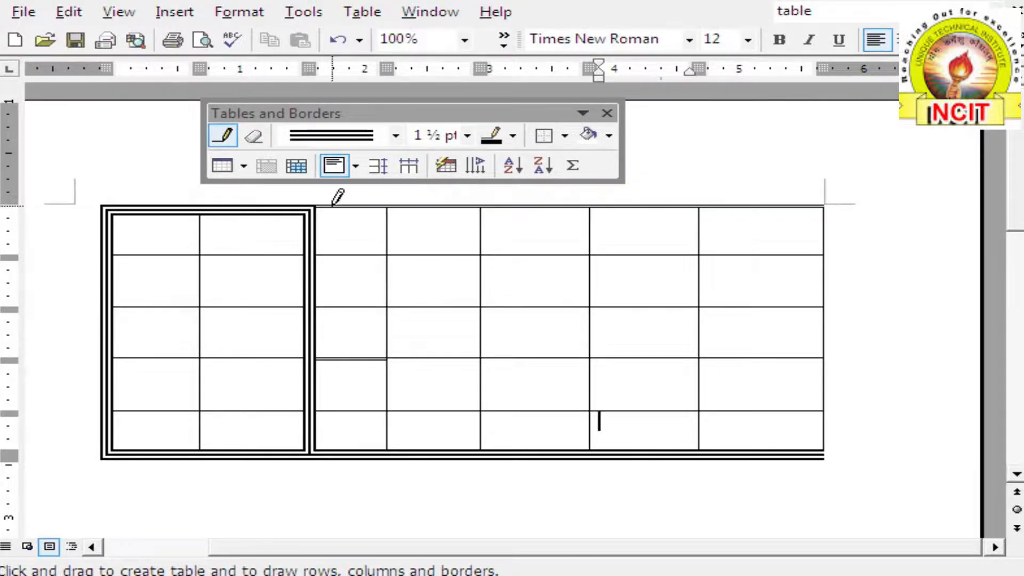
click(514, 139)
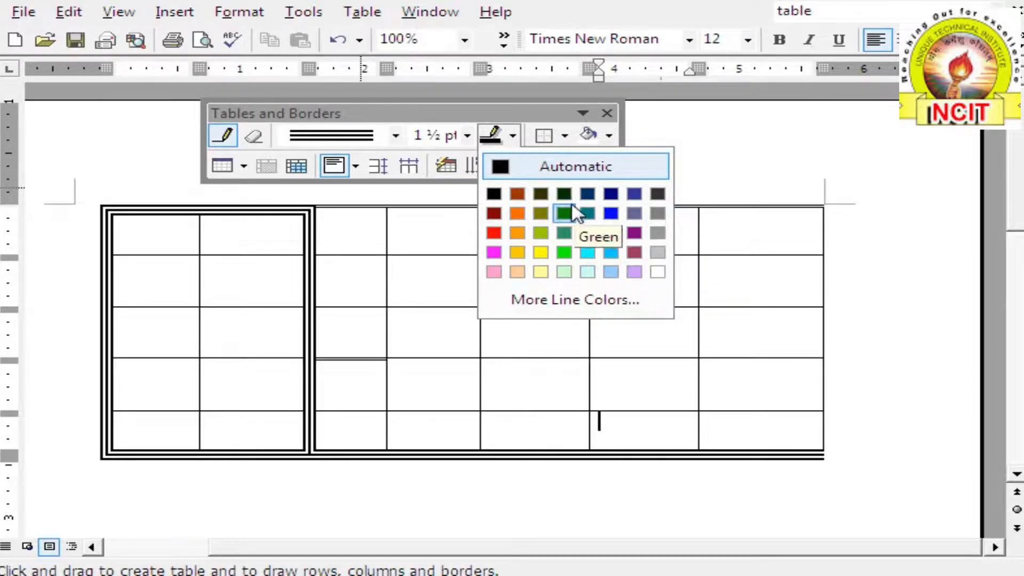
- Pick orange from the full colour picker and draw it down the table's left edge
click(551, 301)
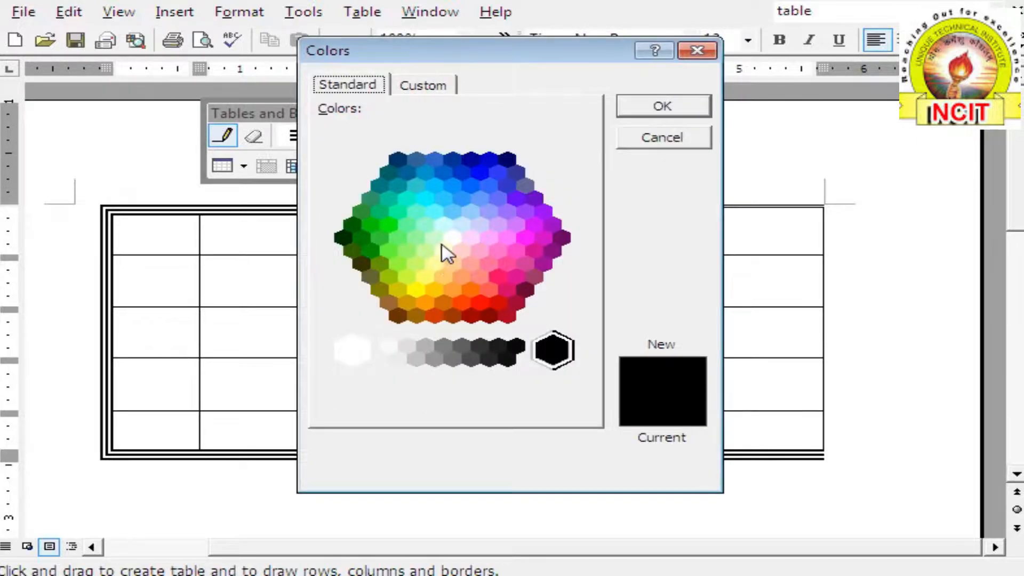
click(476, 291)
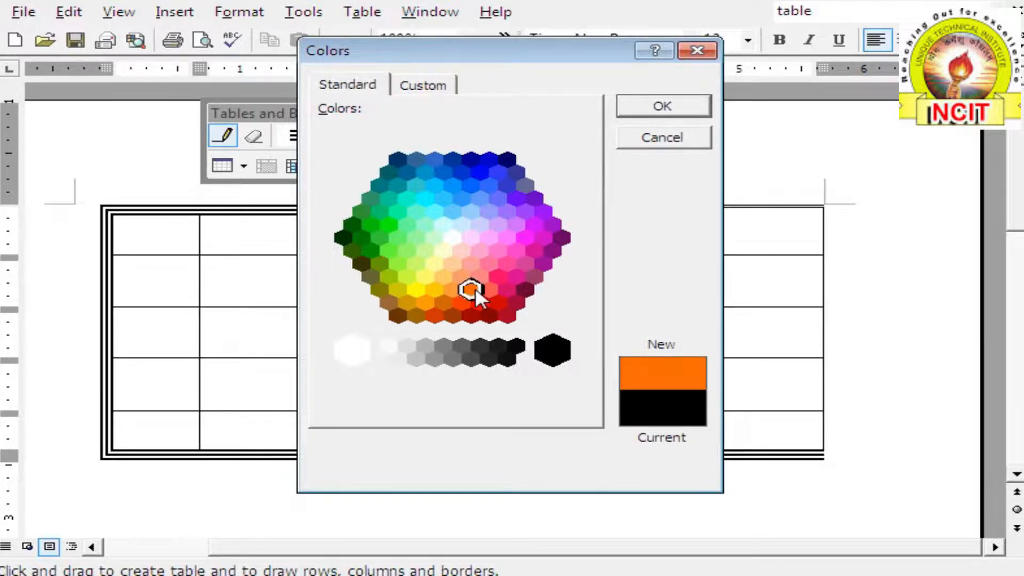
click(657, 104)
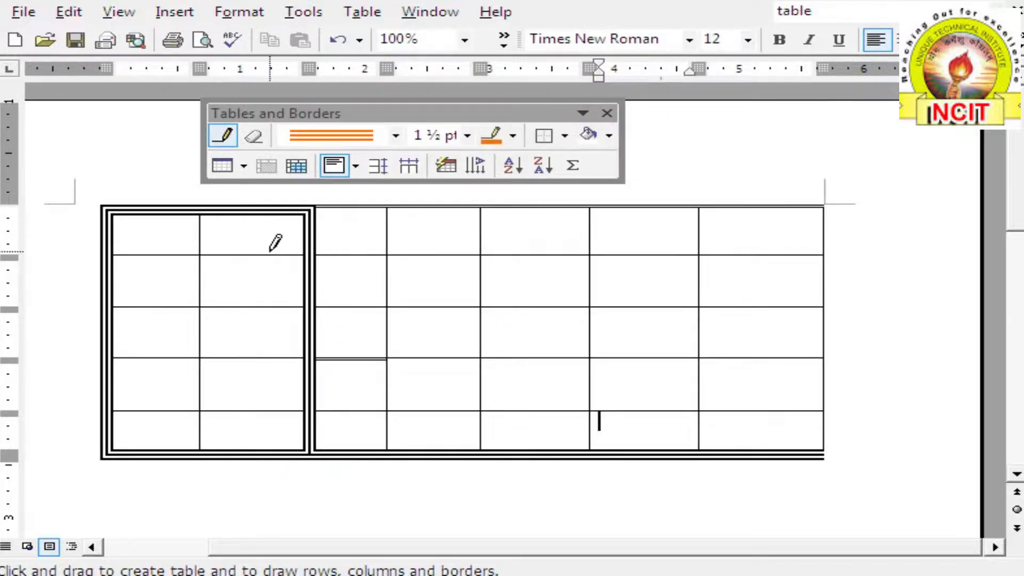
drag(109, 213, 118, 394)
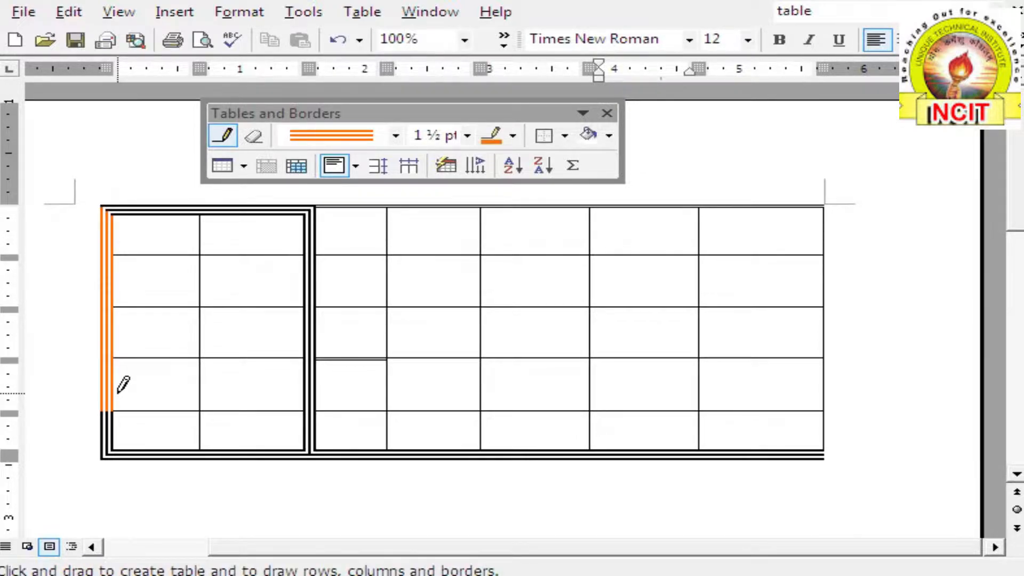
- Switch the border colour to red and redraw the left border over the upper four rows
click(513, 138)
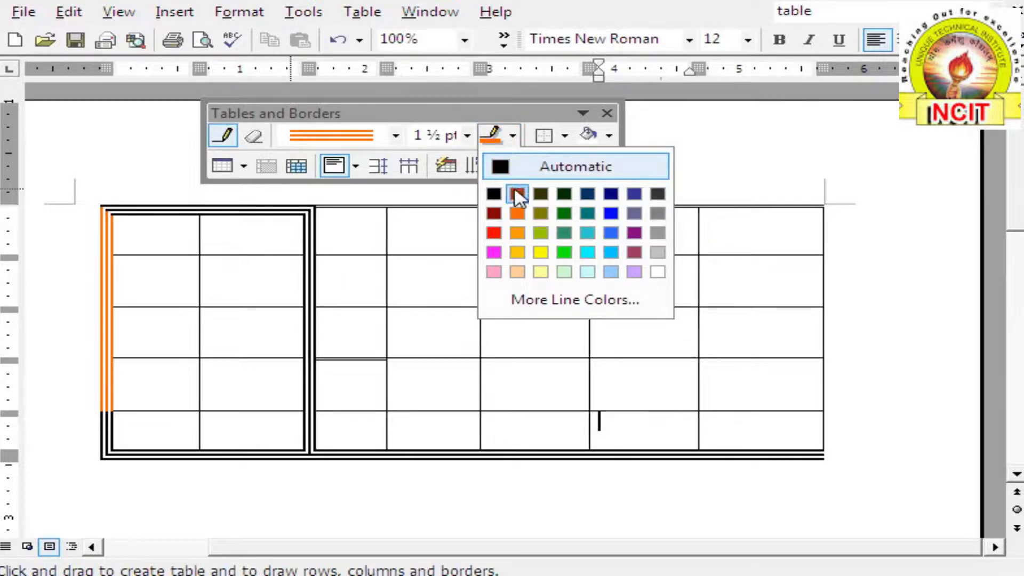
click(494, 232)
drag(118, 200, 127, 391)
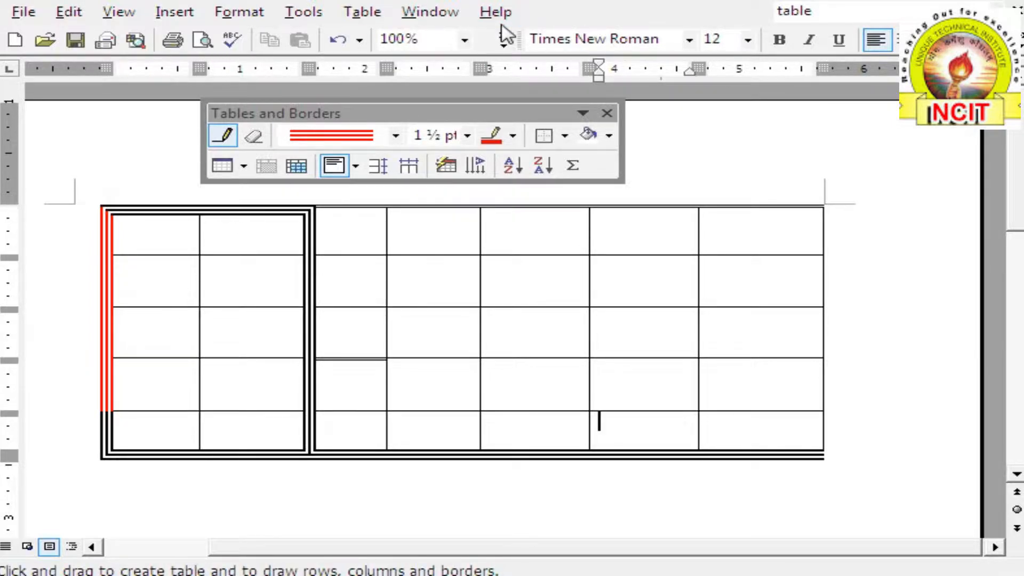
- At 200% zoom, draw a blue line between rows two and three across the first two columns
click(464, 40)
click(422, 78)
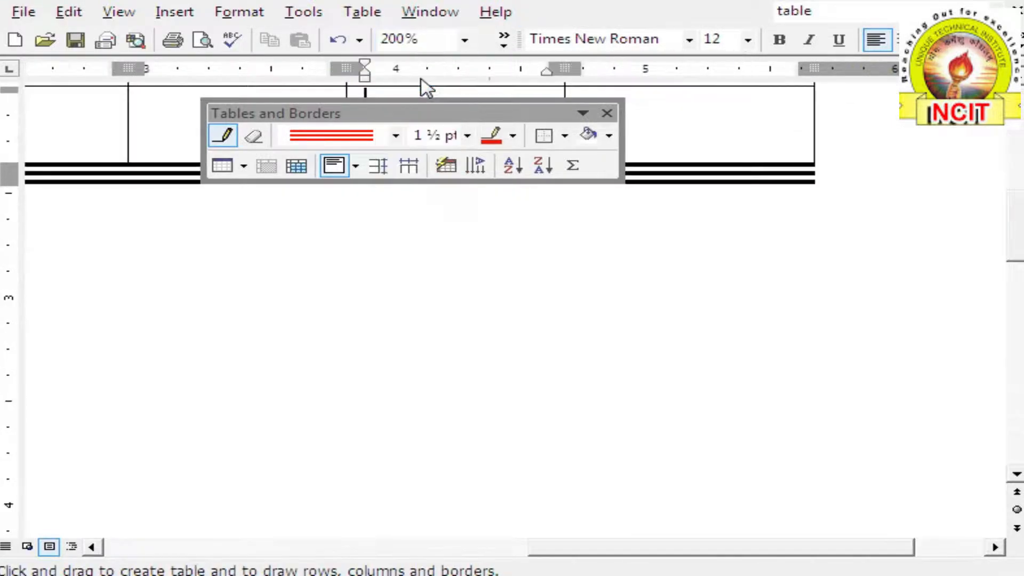
click(103, 548)
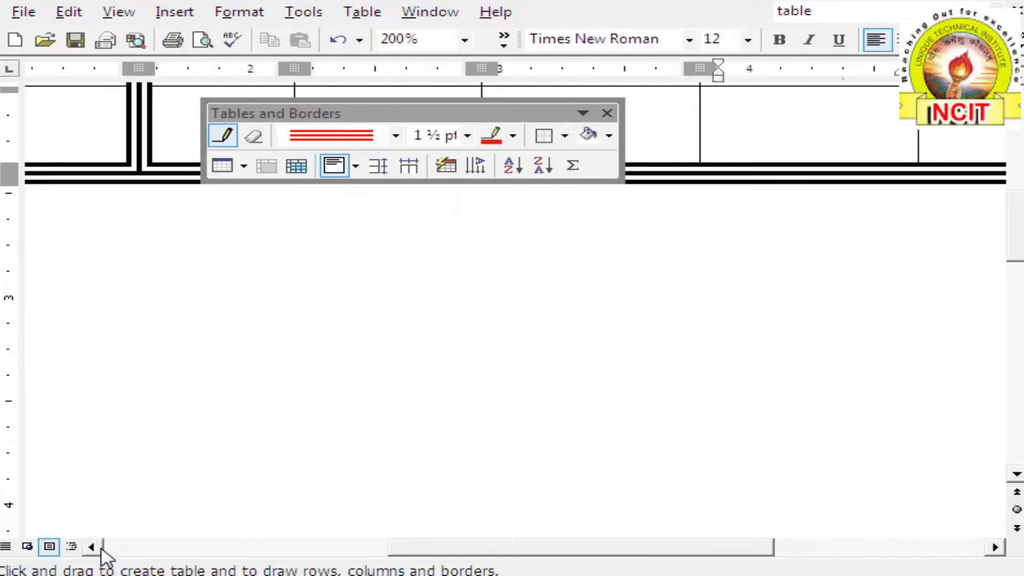
scroll(206, 258, up, 5)
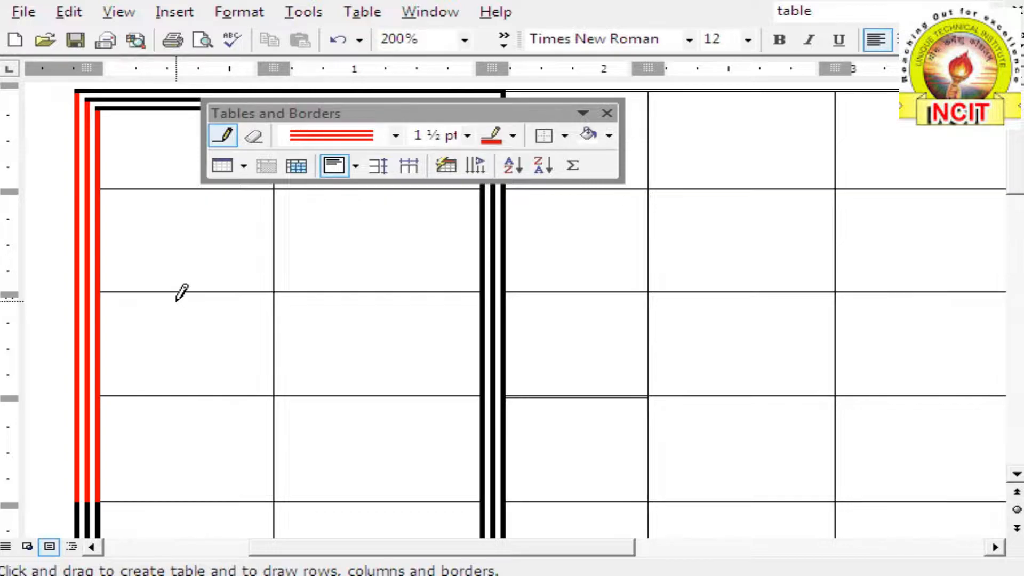
click(513, 135)
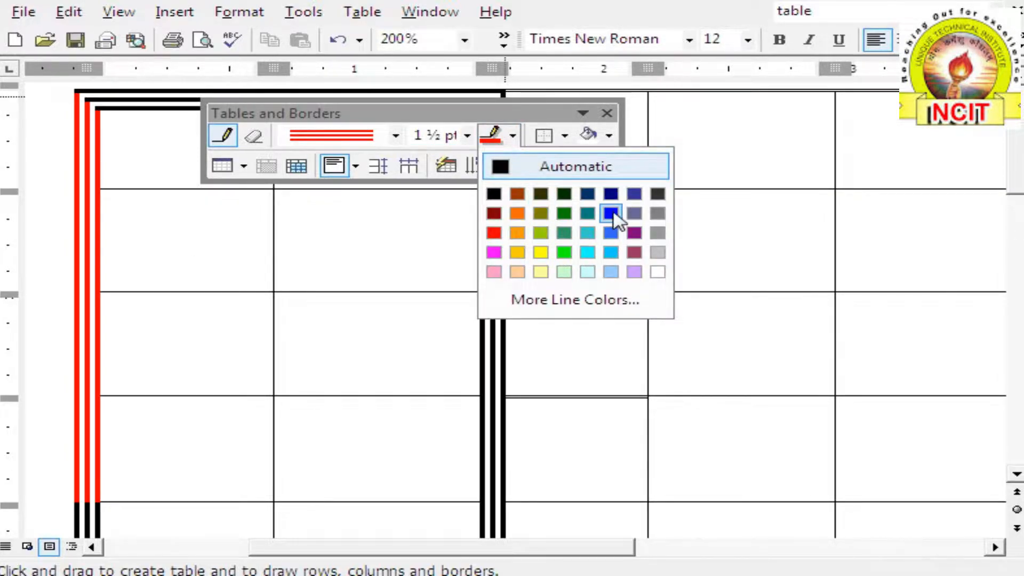
click(611, 213)
drag(98, 286, 274, 285)
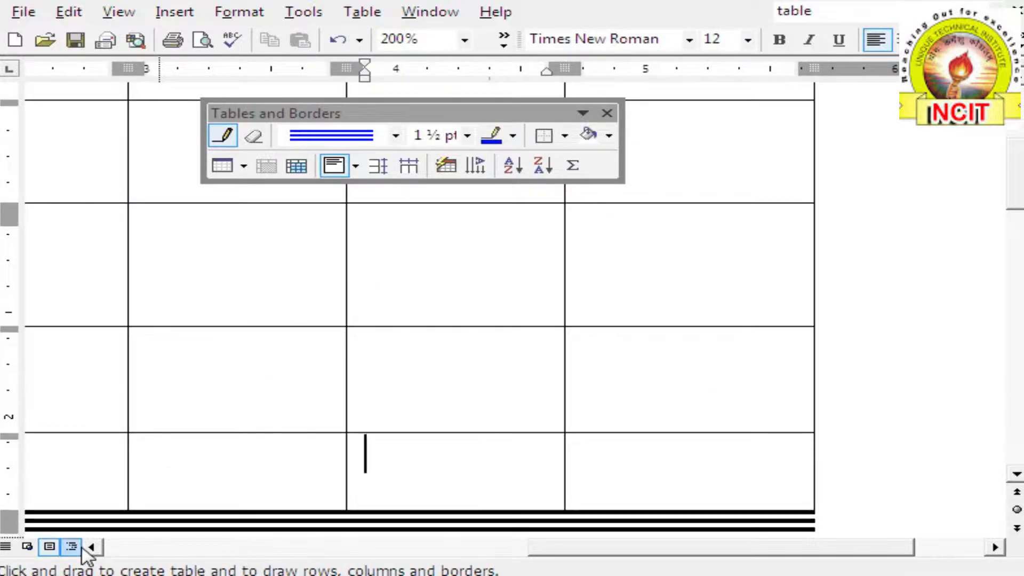
- Return the zoom to 100% and exit table-drawing mode
click(112, 549)
scroll(329, 419, up, 3)
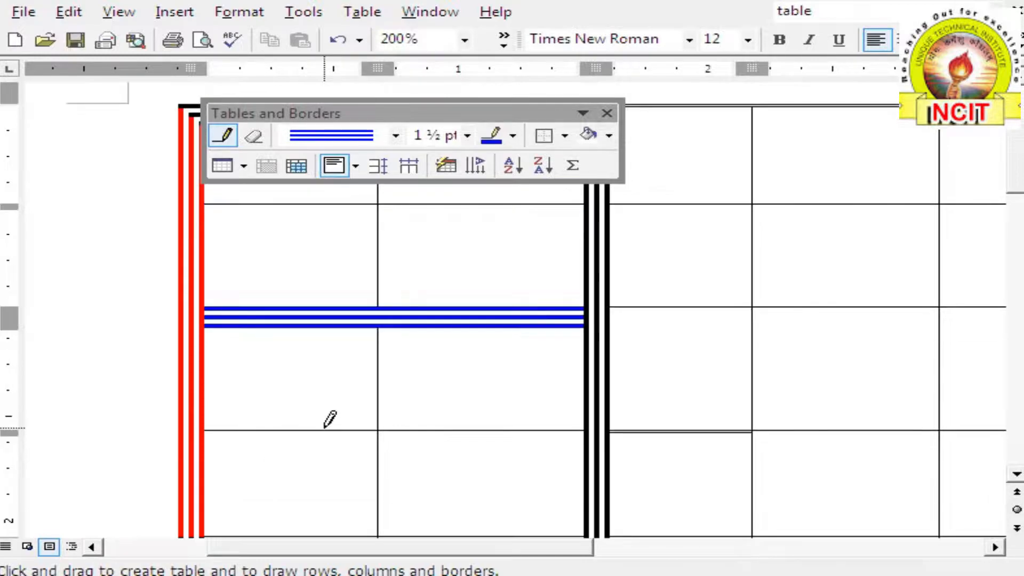
click(462, 45)
click(418, 110)
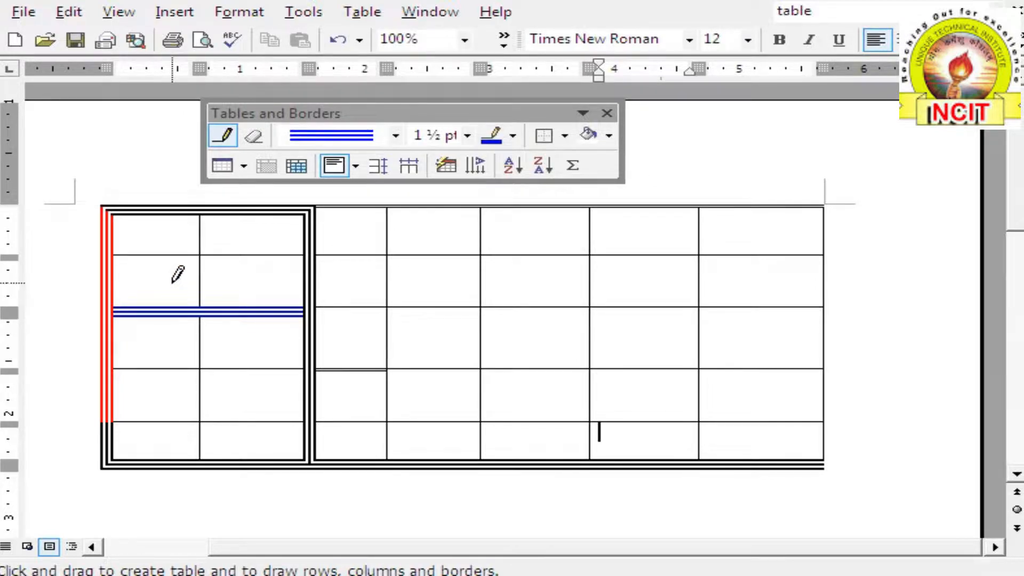
key(Escape)
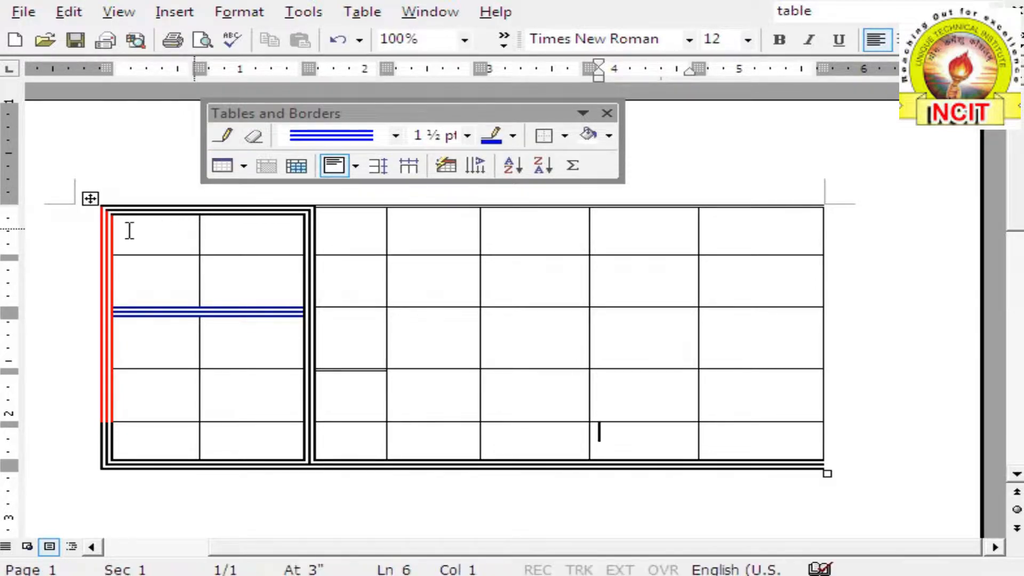
- Select the whole table and apply a blue triple-line Outside Border
click(90, 200)
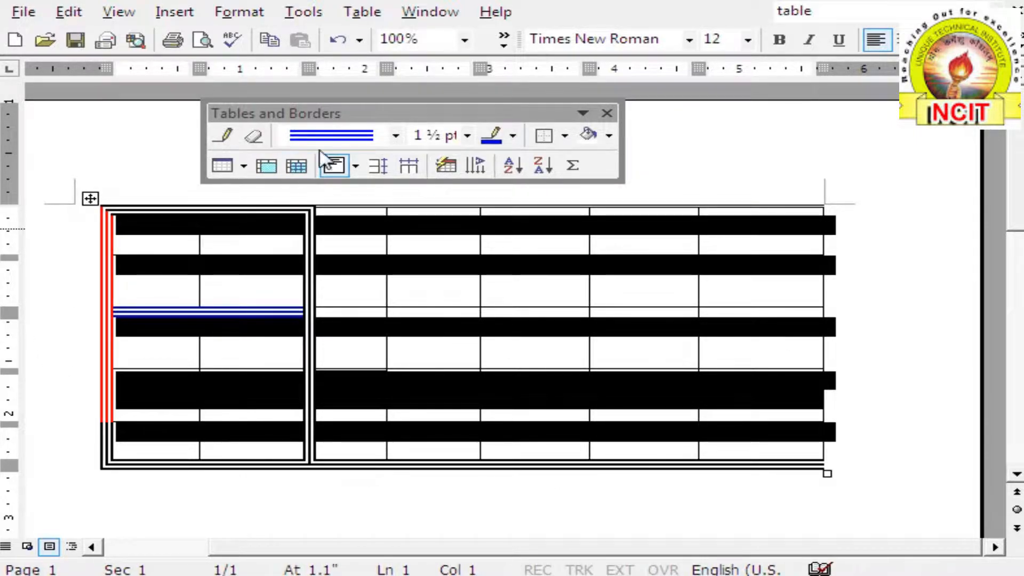
click(565, 138)
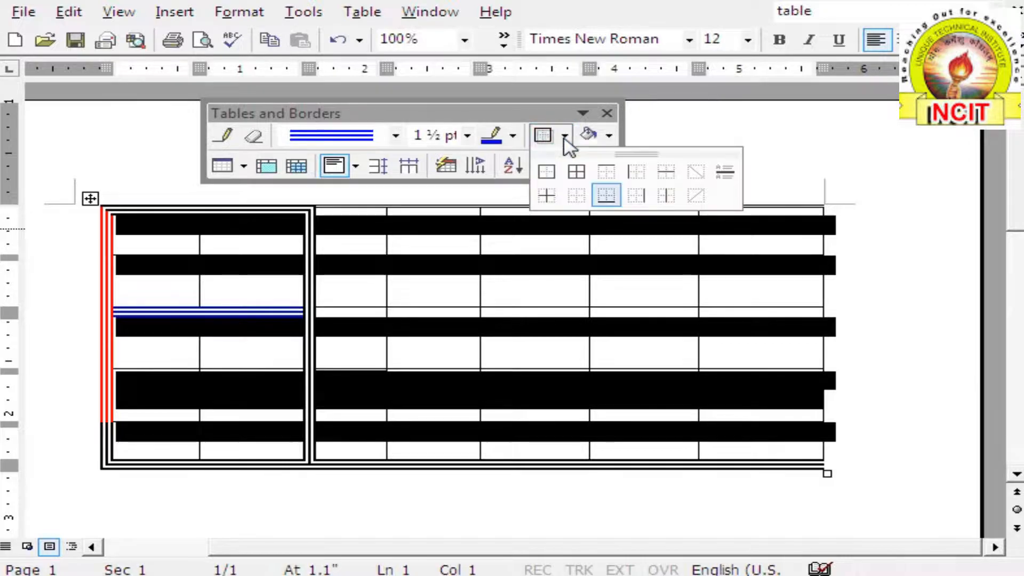
click(545, 171)
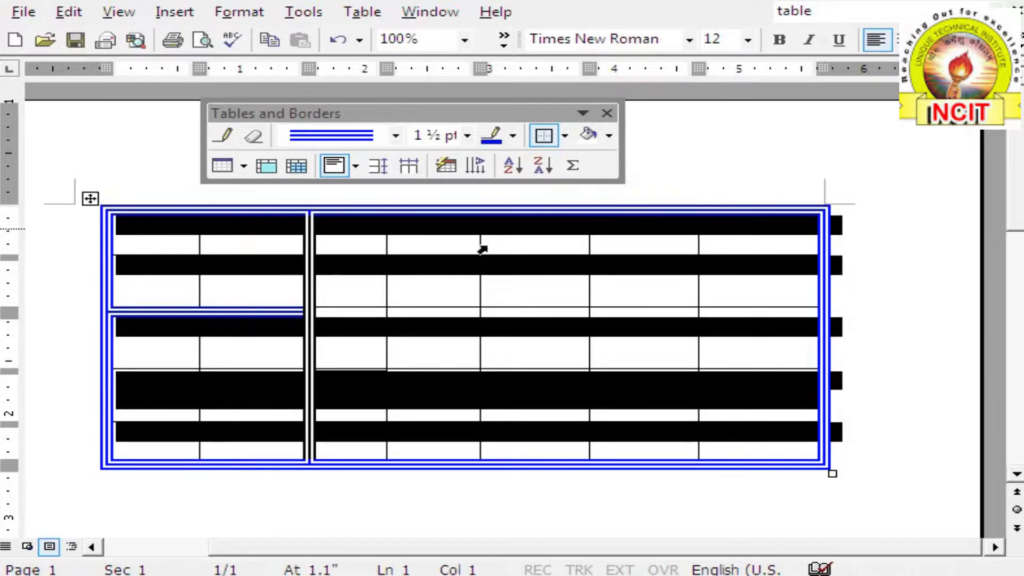
click(510, 288)
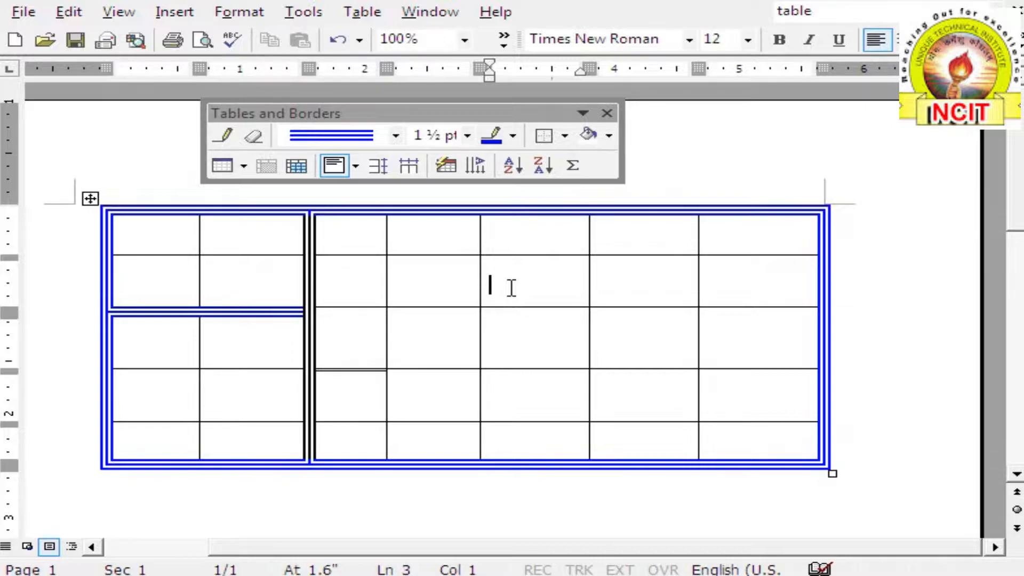
click(91, 200)
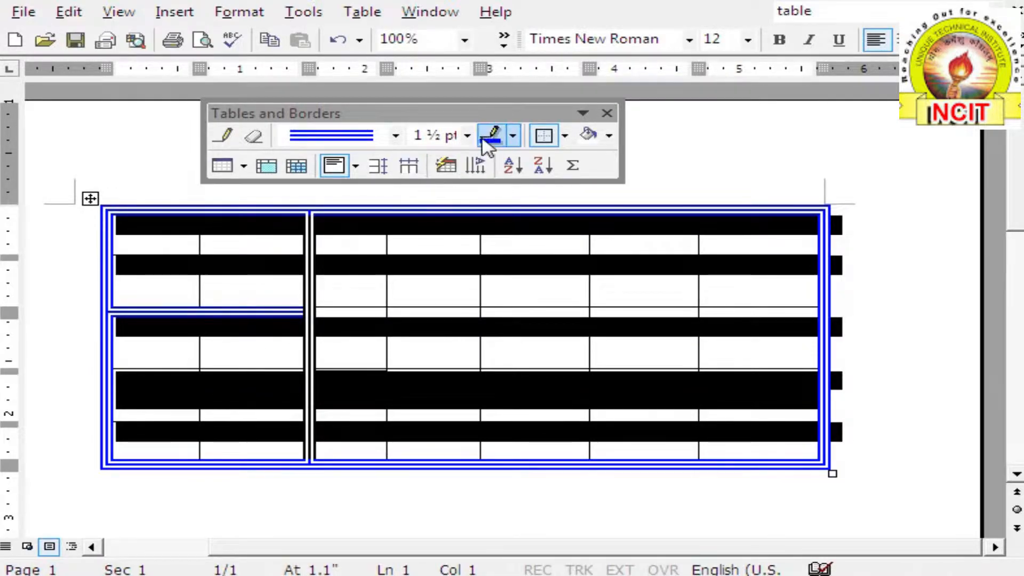
- Apply blue All Borders to every cell of the table
click(565, 136)
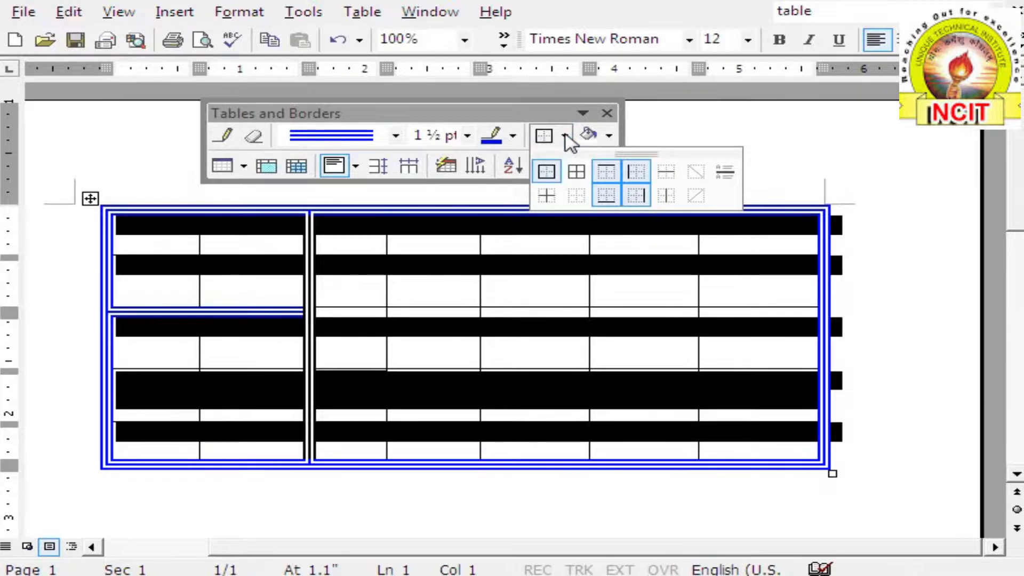
click(576, 173)
click(521, 291)
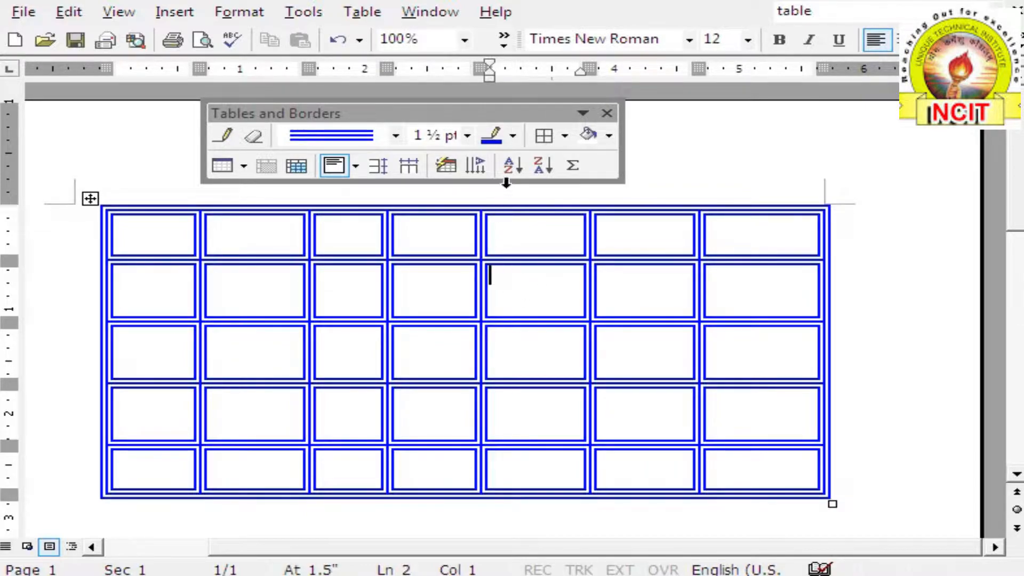
- Reselect the table and remove all its borders with No Border
click(91, 199)
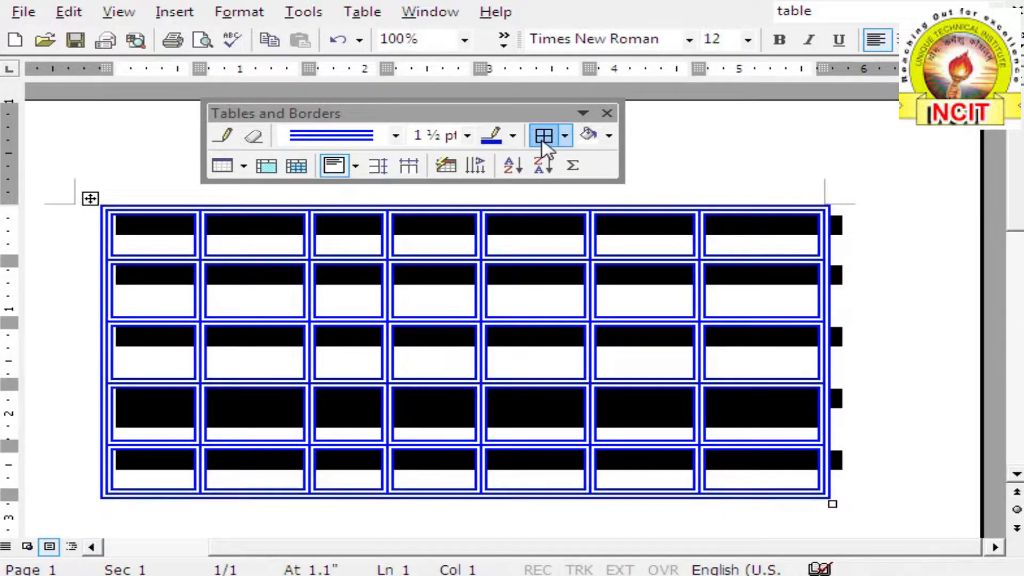
click(565, 136)
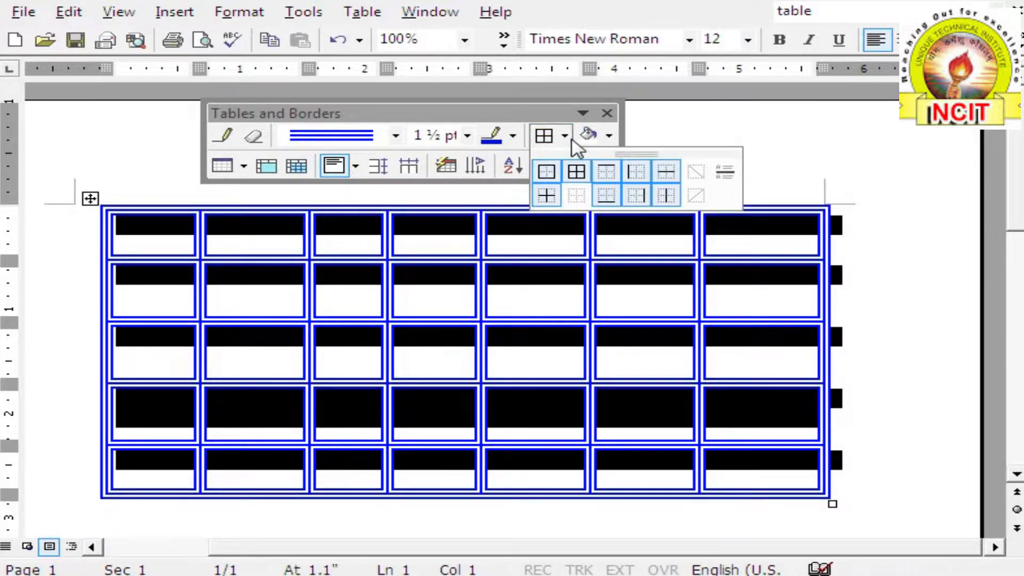
click(576, 197)
click(346, 274)
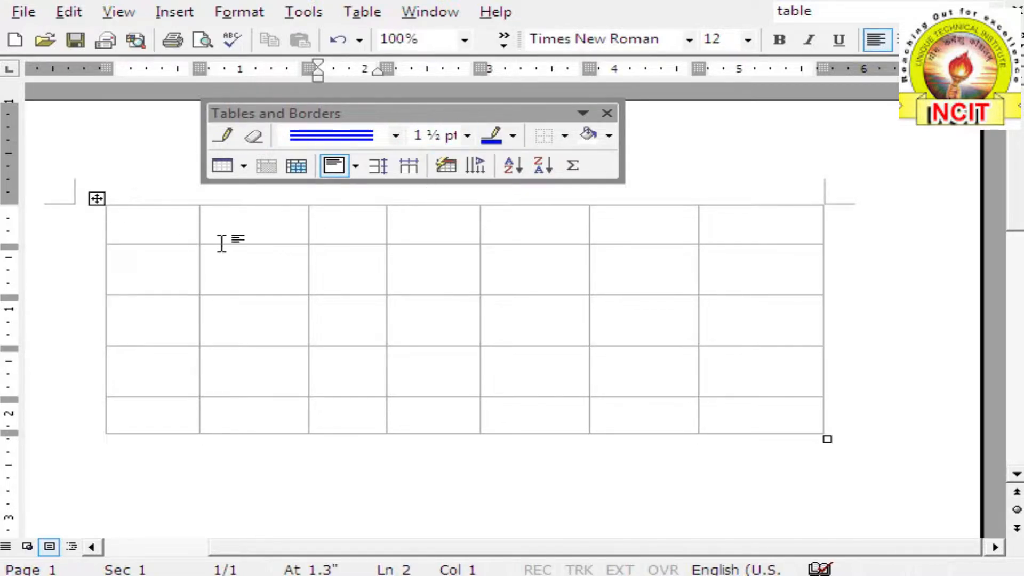
- Give the selected table a double blue 1½ pt top border and check it
click(96, 199)
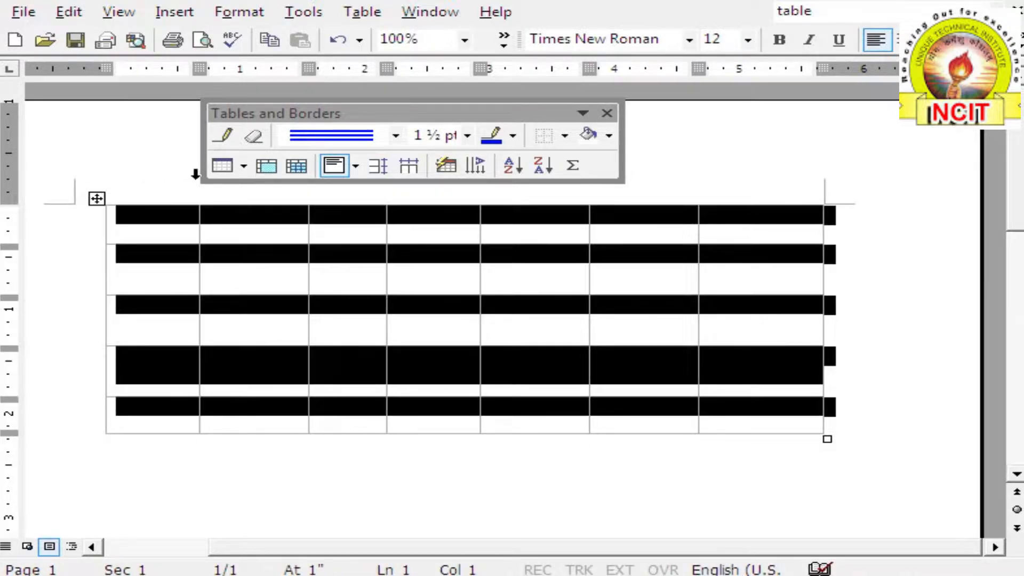
click(565, 136)
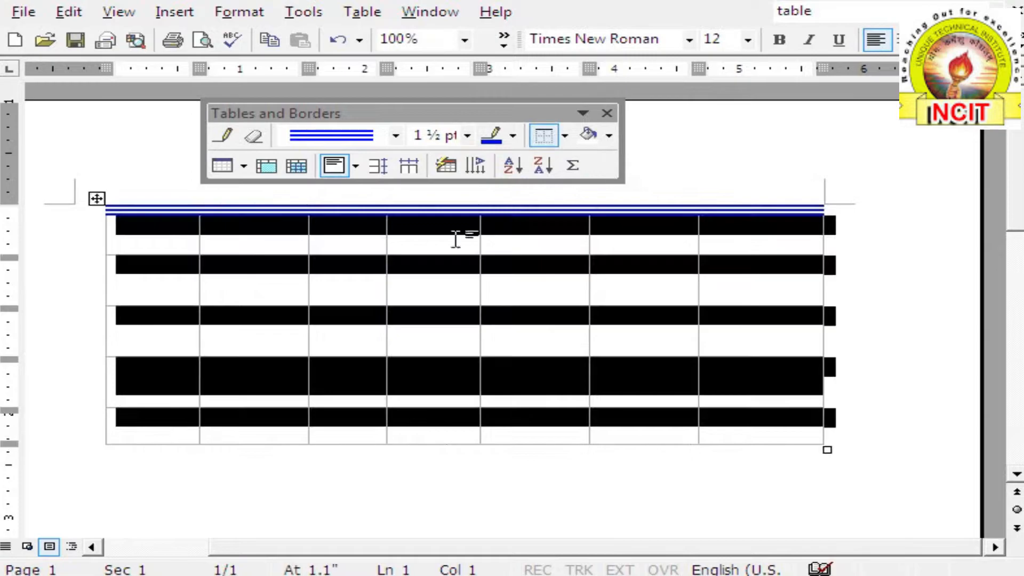
click(156, 237)
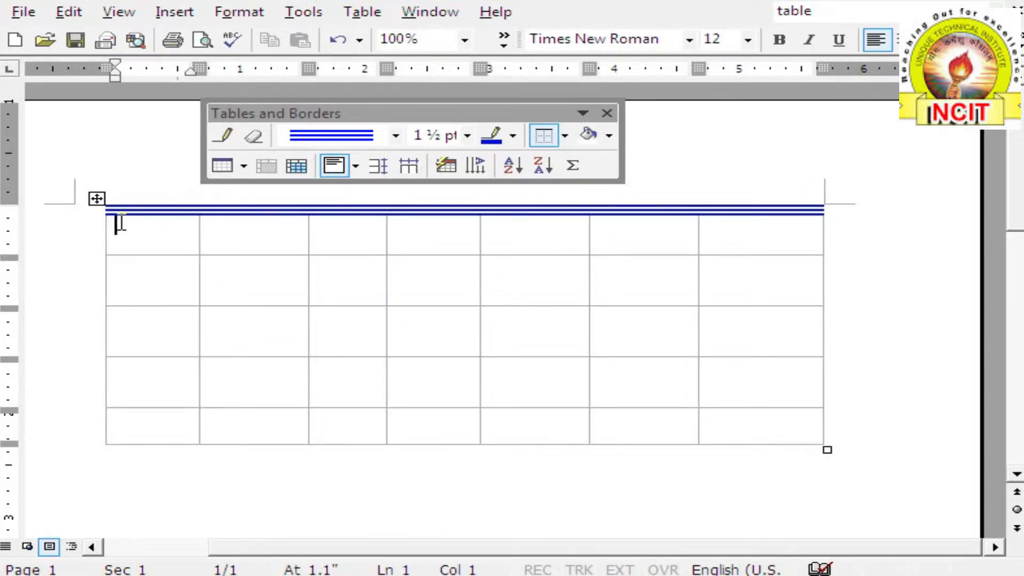
- Add double blue bottom, left and right borders to the table
click(95, 198)
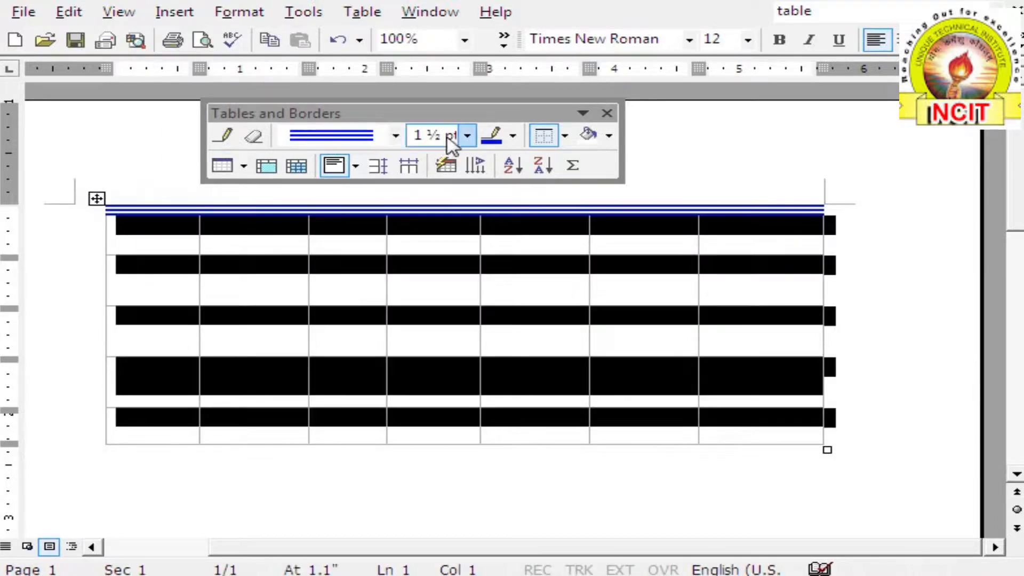
click(564, 134)
mouse_move(590, 133)
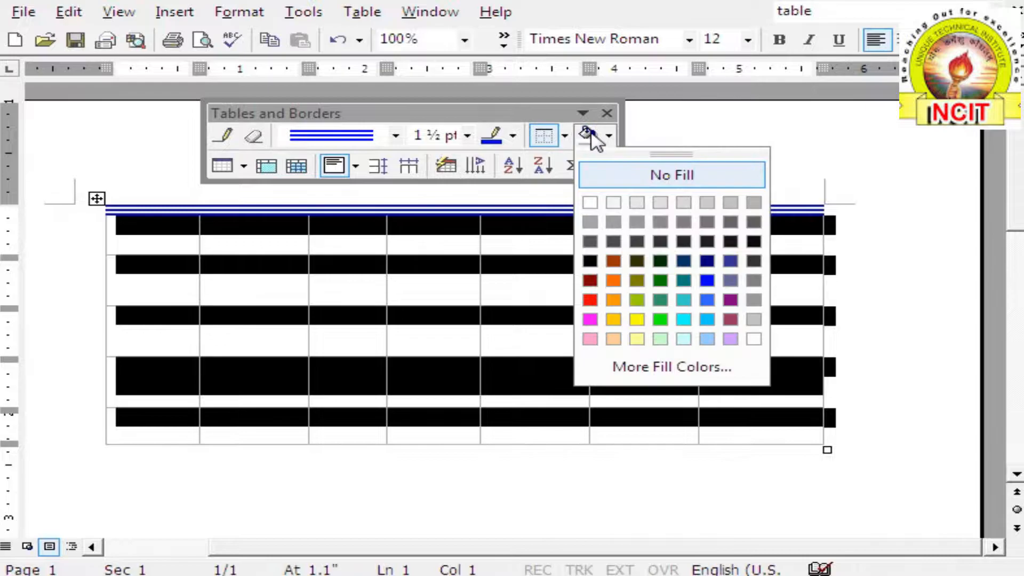
mouse_move(557, 137)
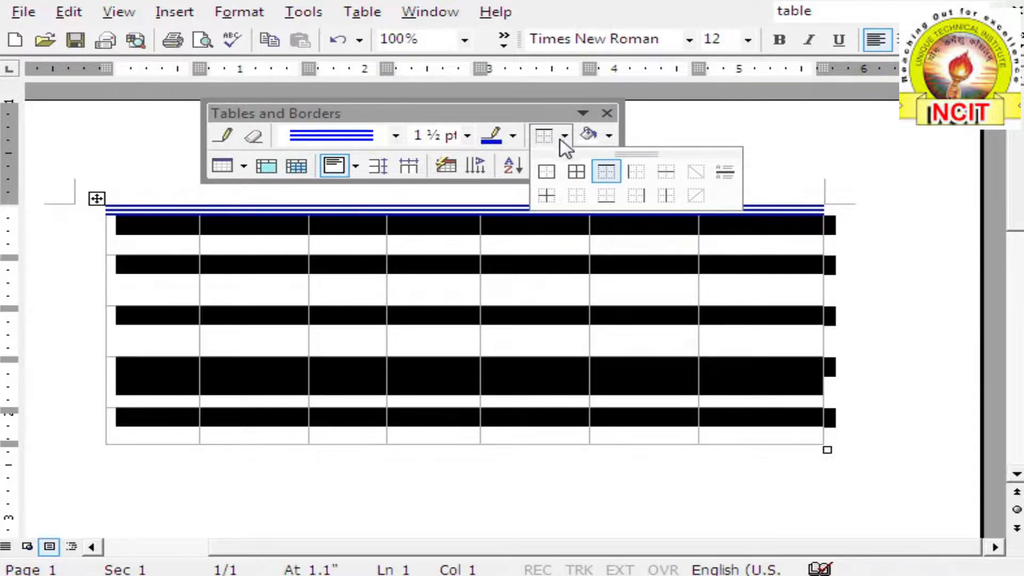
click(602, 198)
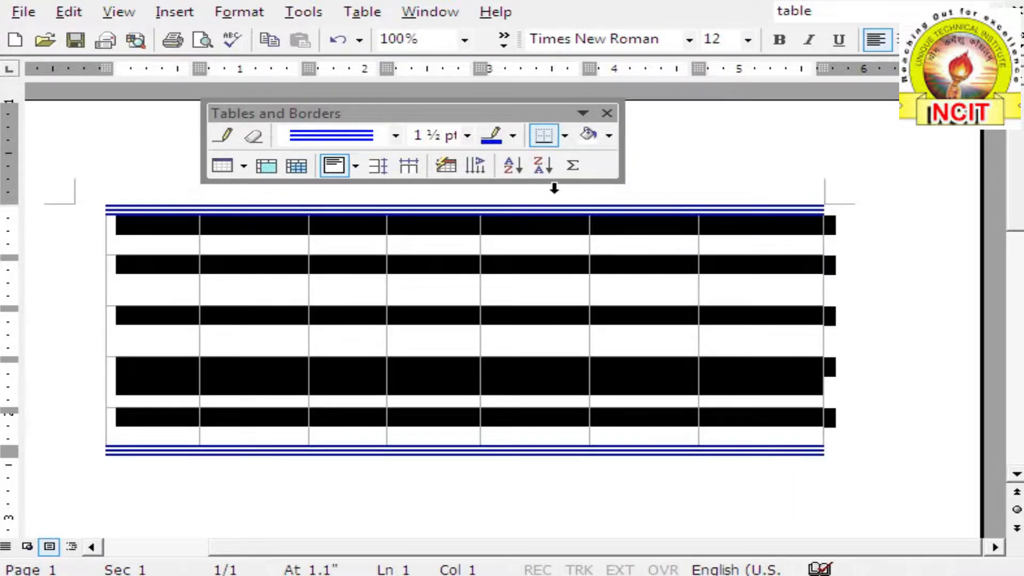
click(565, 135)
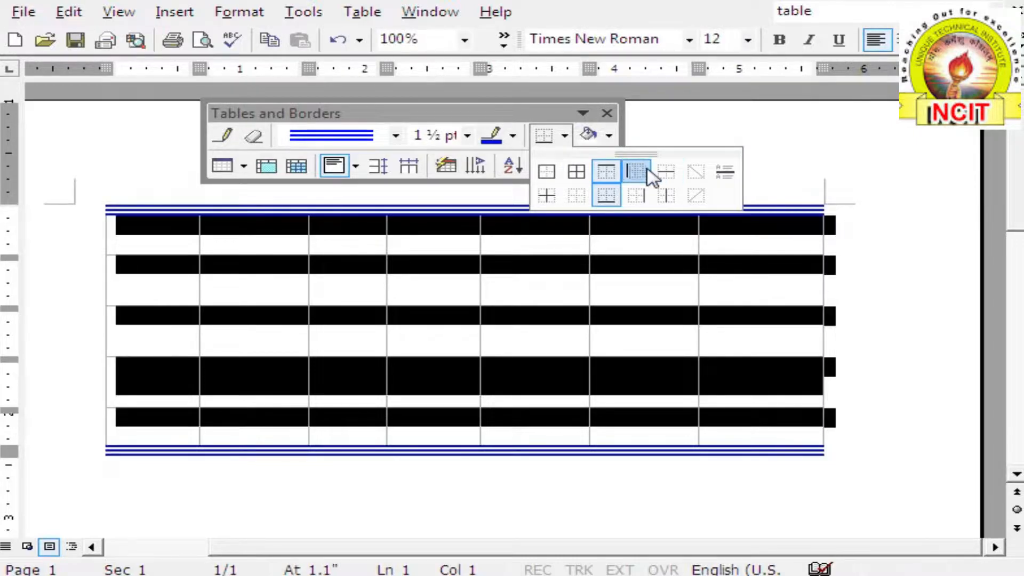
click(640, 169)
click(564, 136)
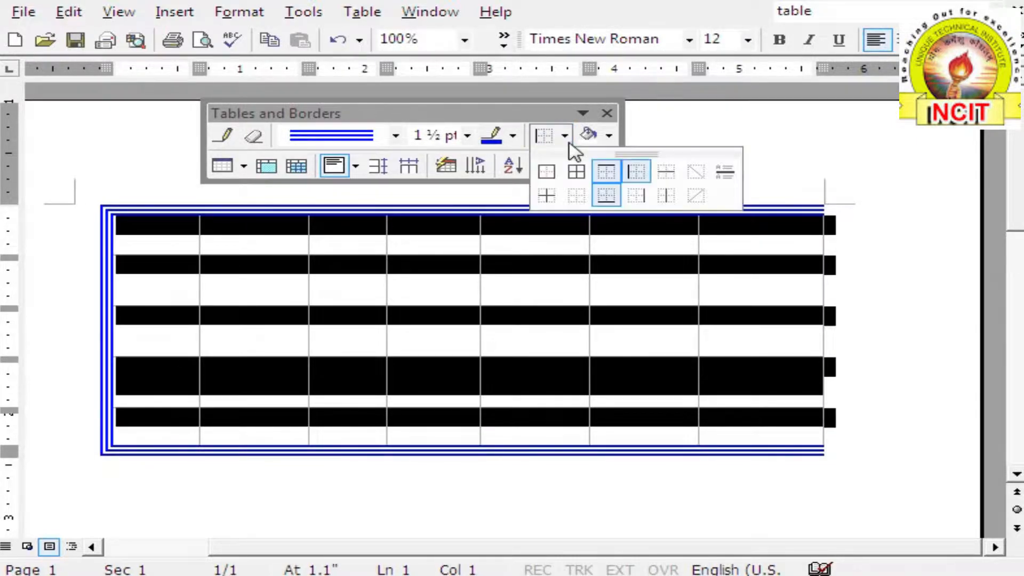
click(638, 196)
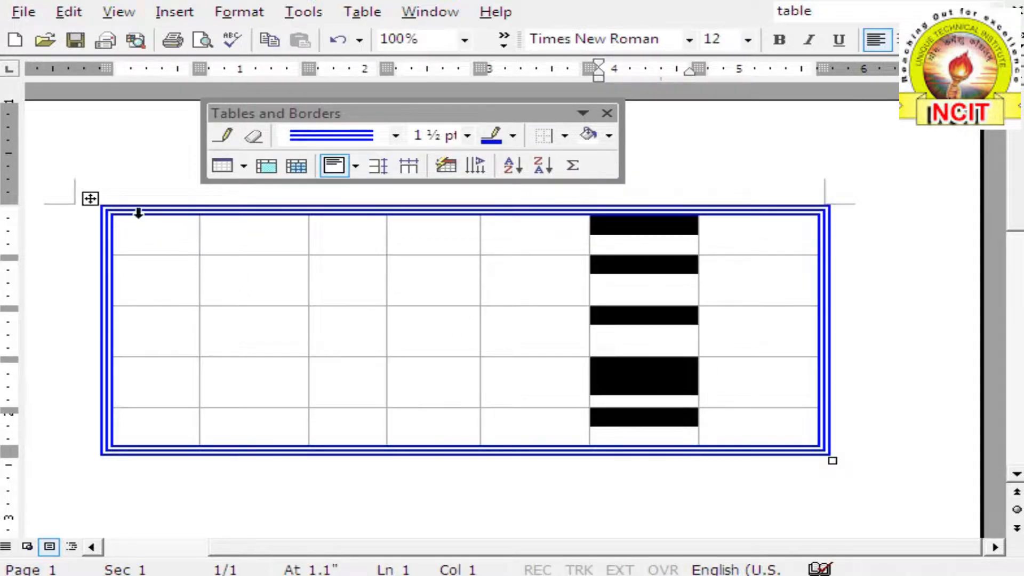
- Apply the double blue border to every cell of the whole table
click(87, 197)
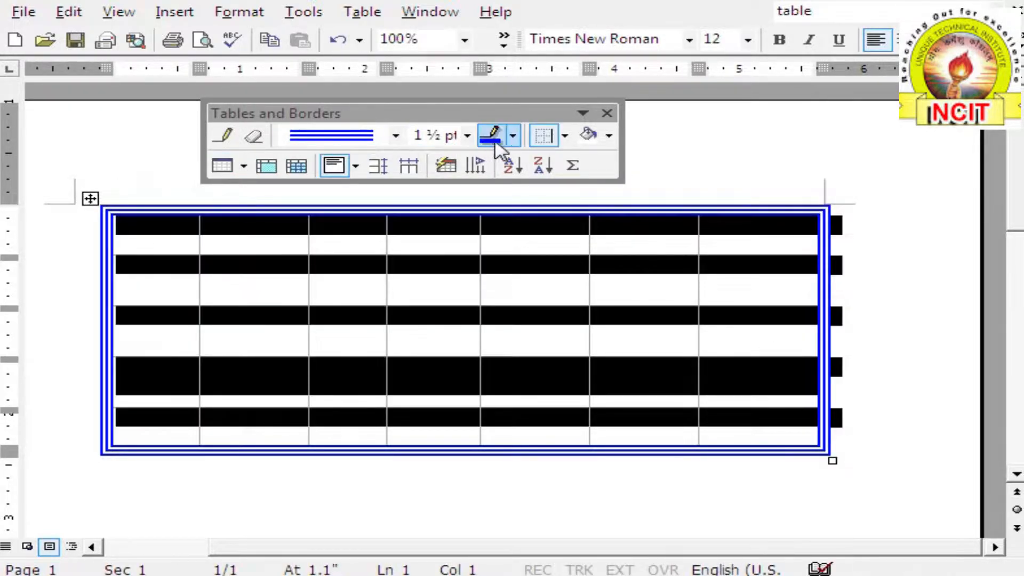
click(564, 137)
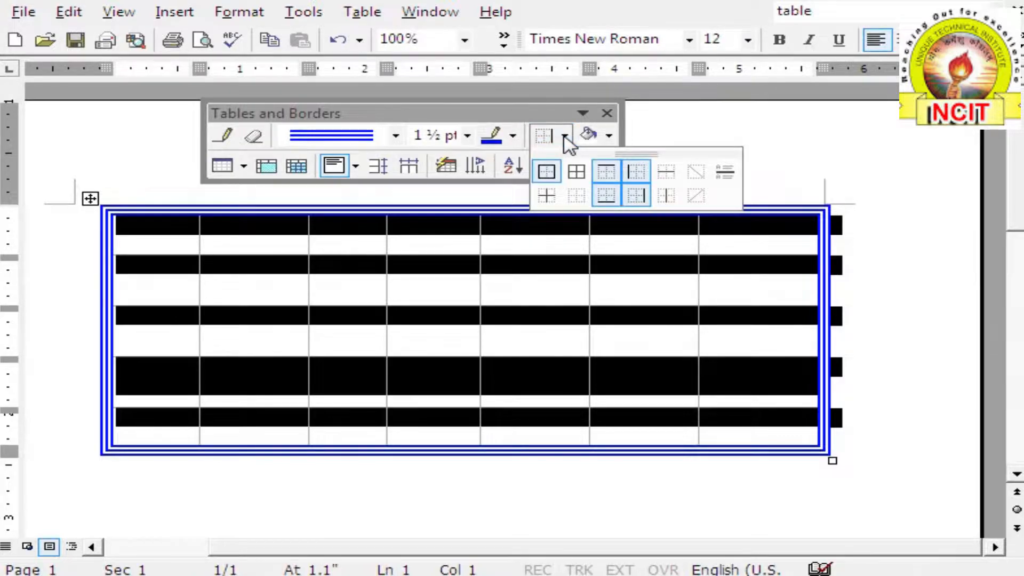
click(574, 170)
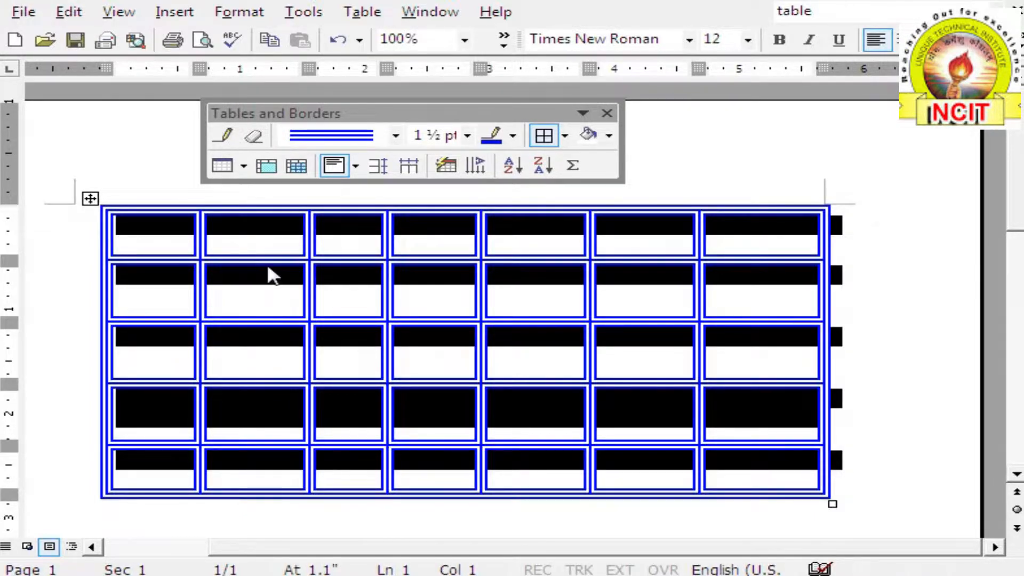
- Fill all cells of the table with Light Turquoise shading
click(608, 136)
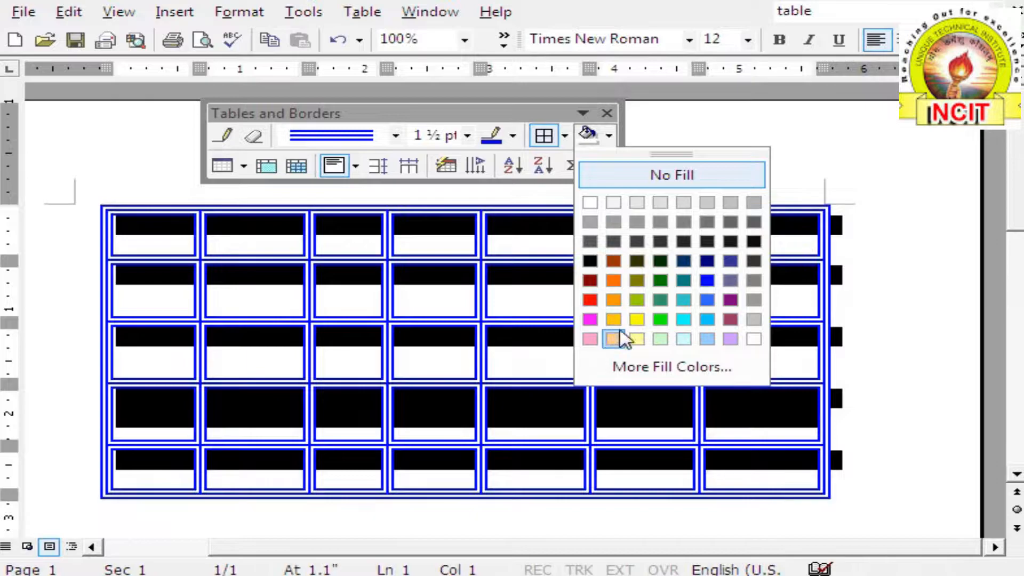
click(683, 340)
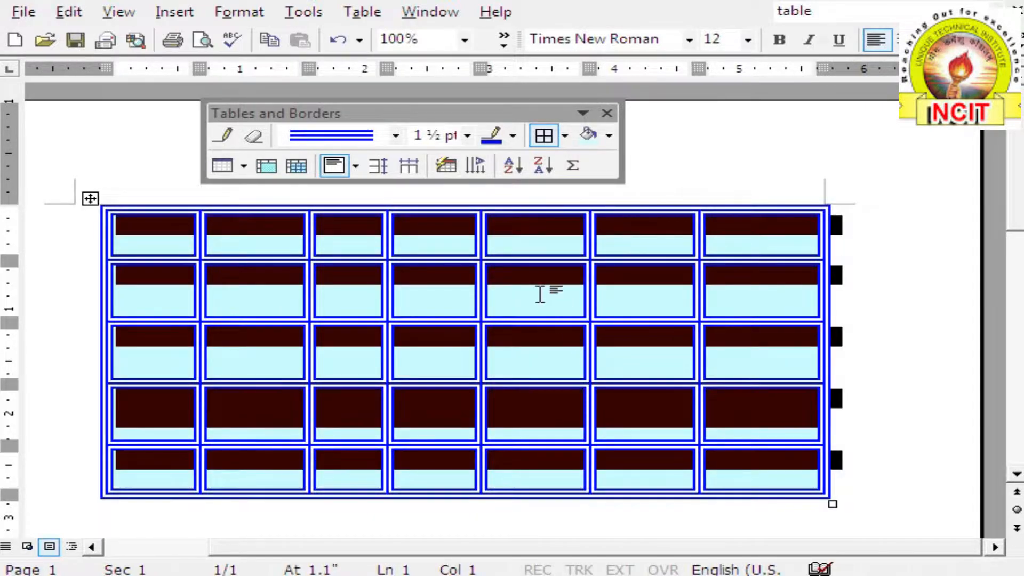
click(540, 293)
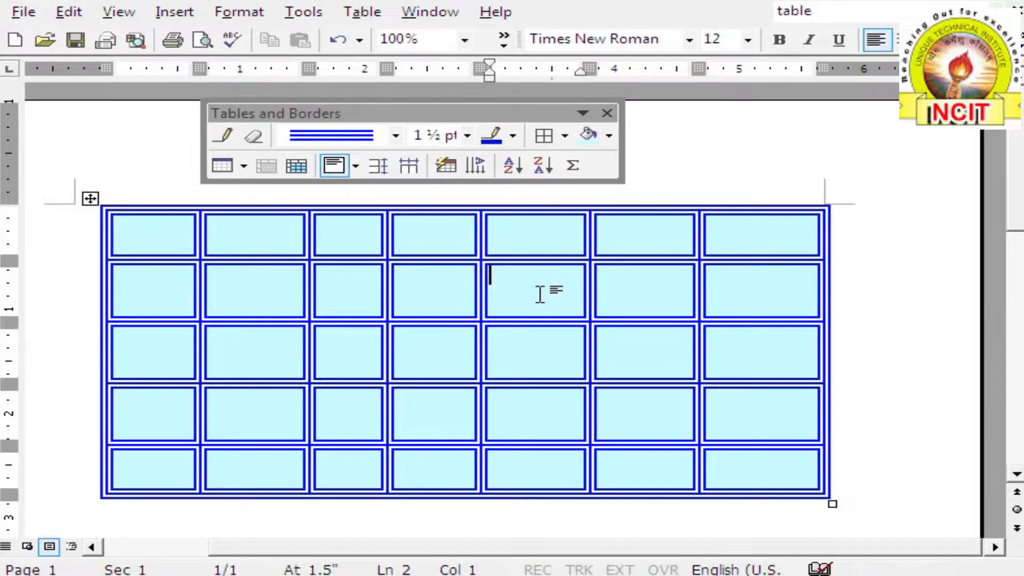
- Undo the turquoise fill, then shade only the first table row Light Green
click(338, 40)
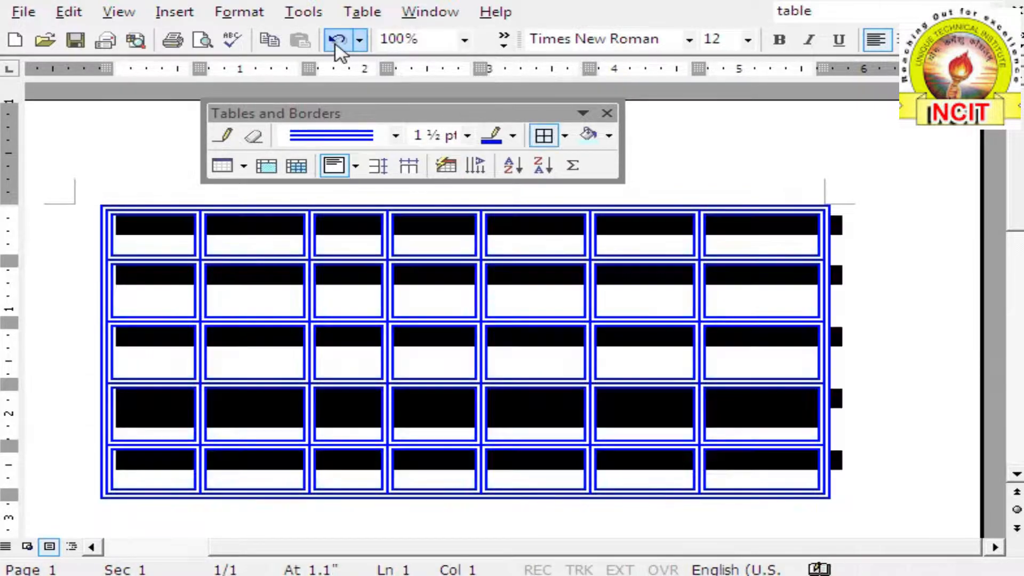
click(146, 235)
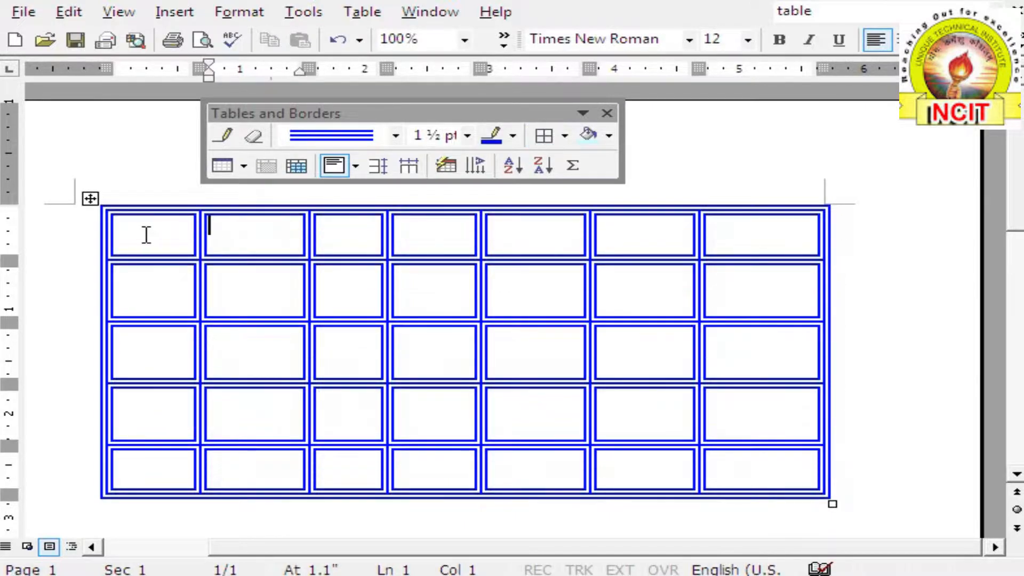
drag(169, 235, 714, 232)
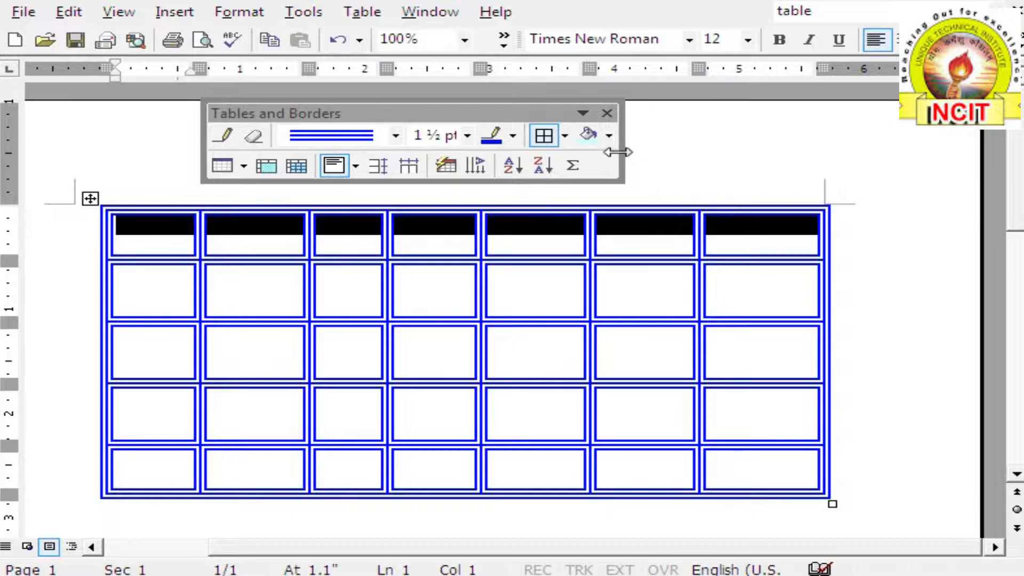
click(609, 136)
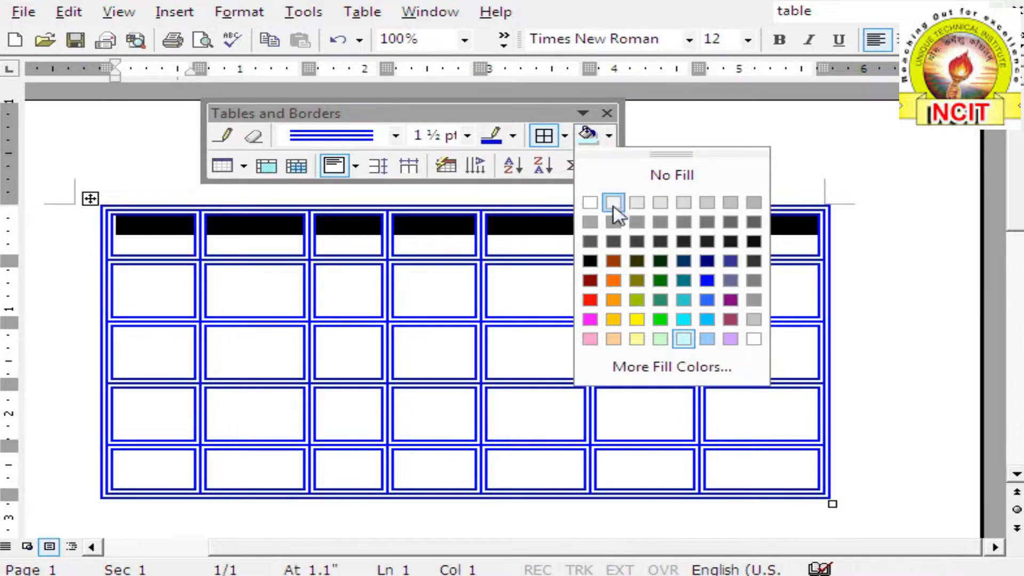
click(660, 339)
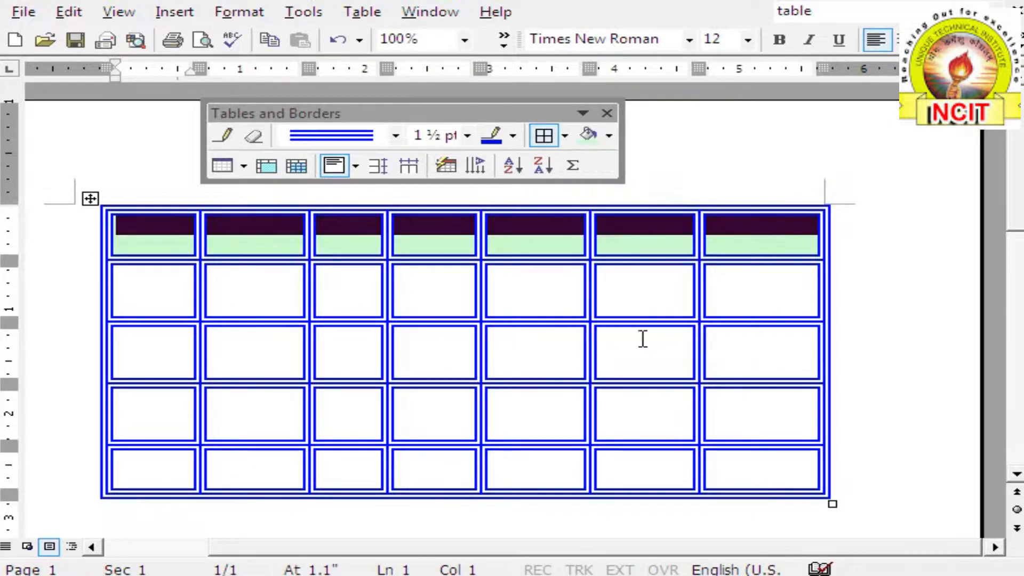
click(511, 299)
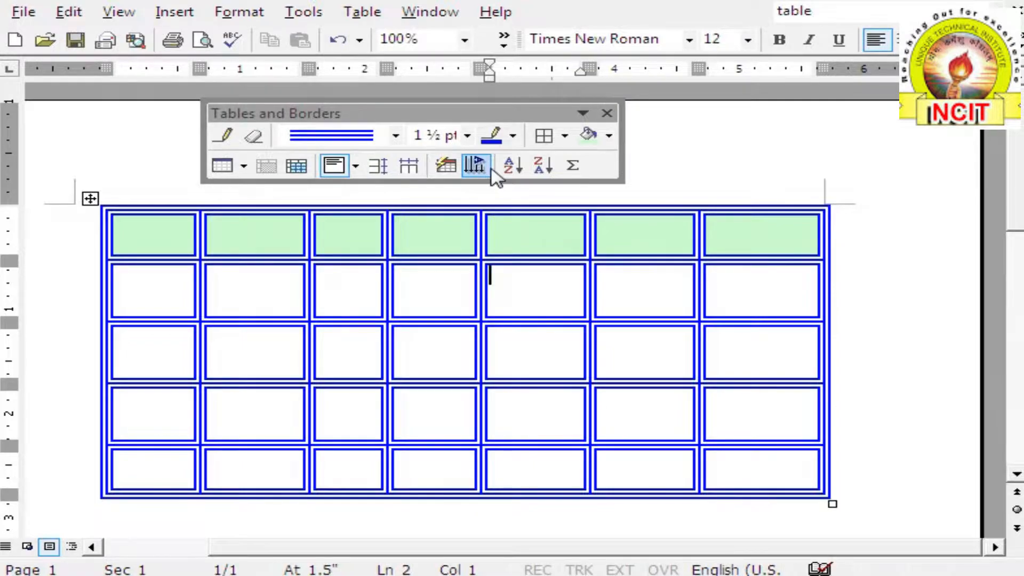
click(236, 286)
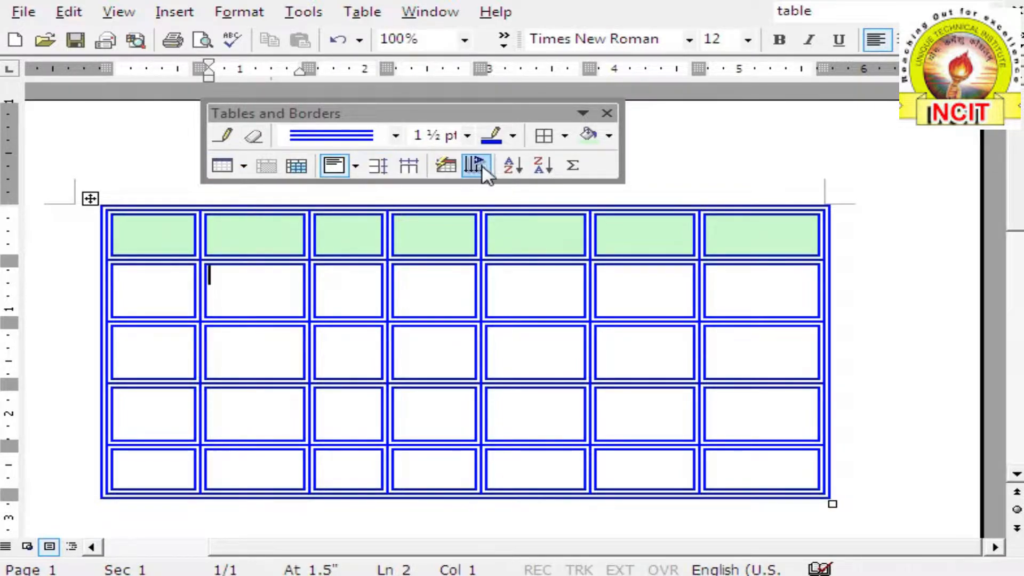
click(371, 16)
click(449, 185)
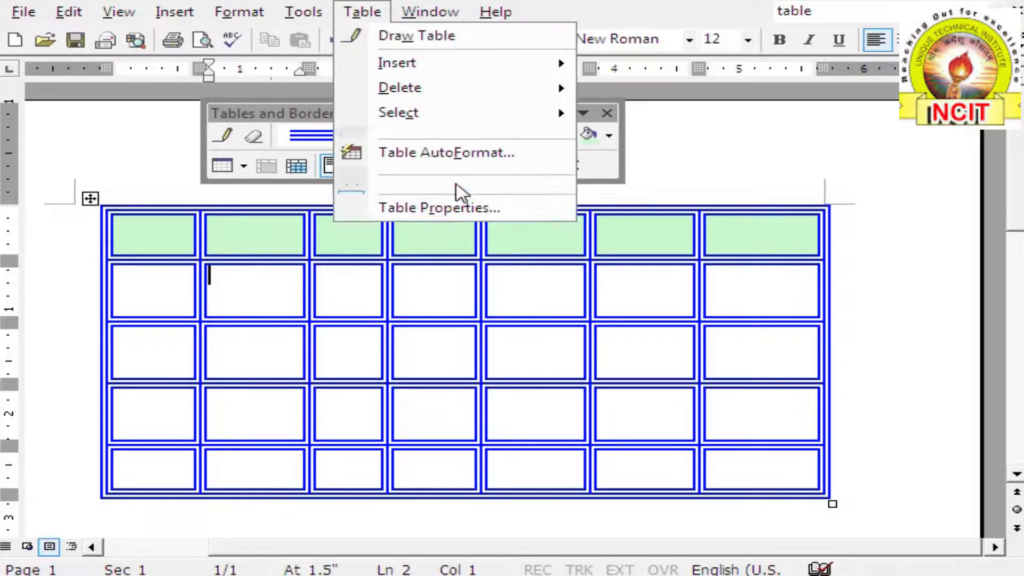
mouse_move(553, 69)
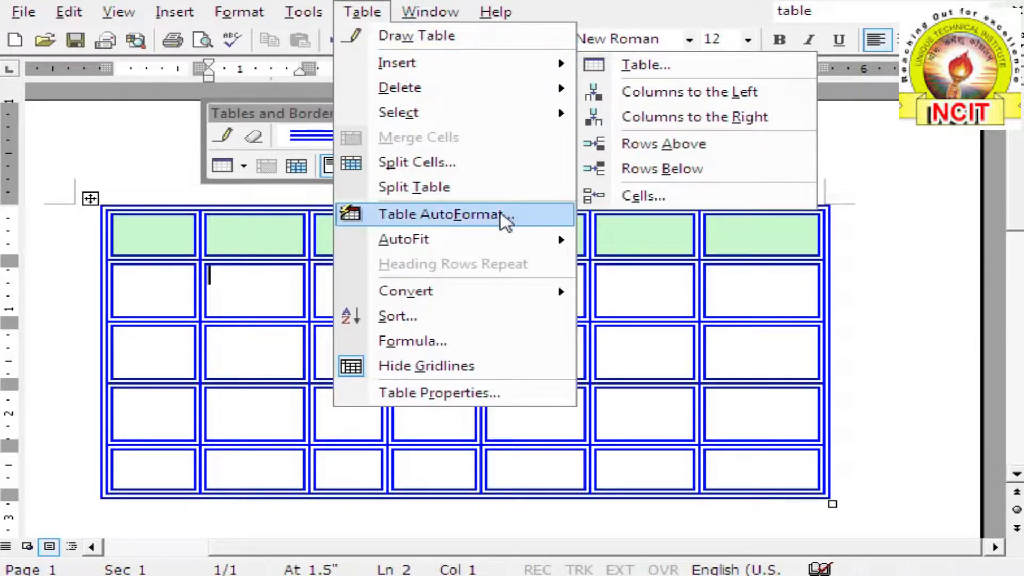
click(296, 224)
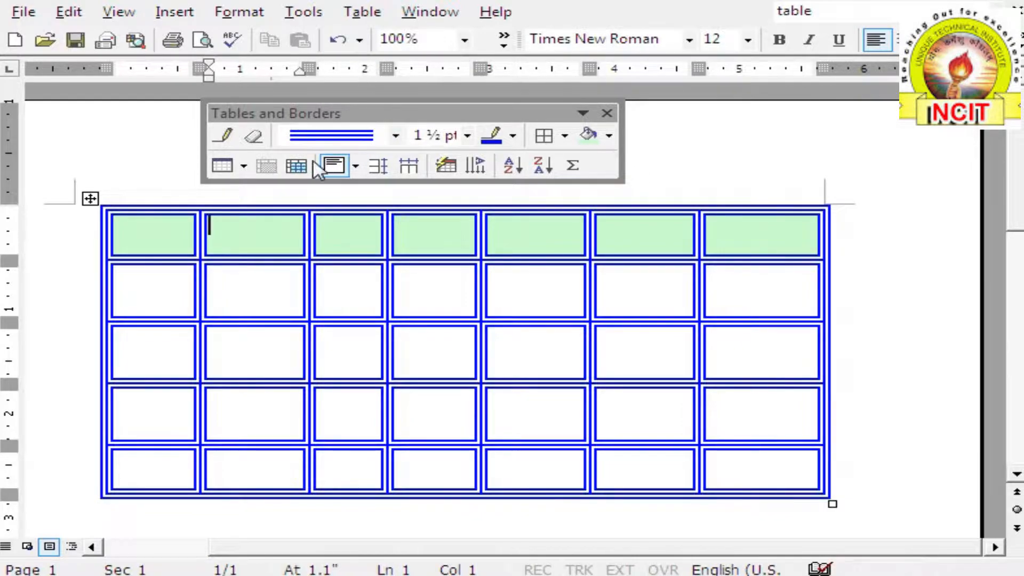
click(254, 279)
- Dock the Tables and Borders toolbar and select the table's first column
double_click(382, 113)
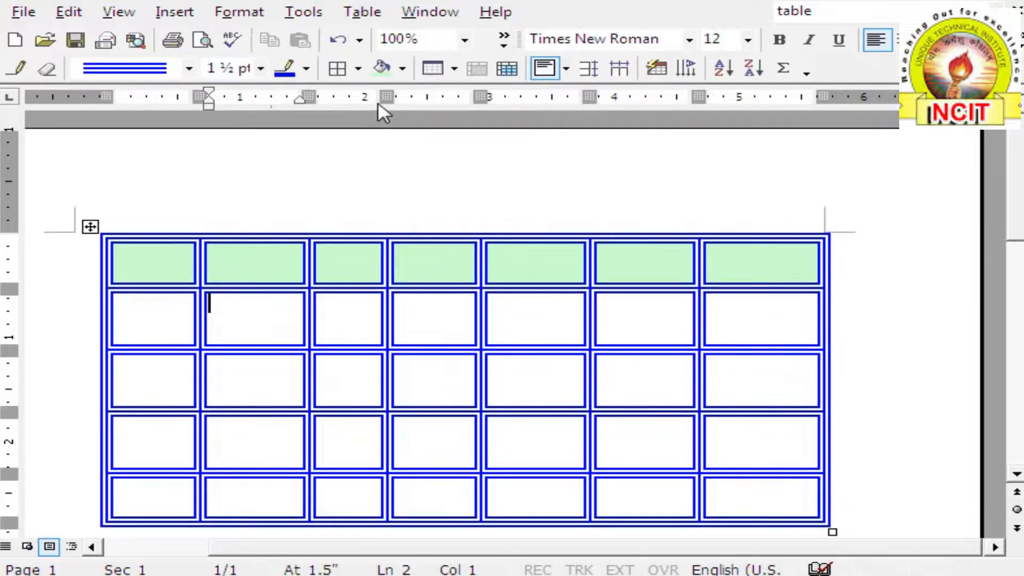
click(372, 16)
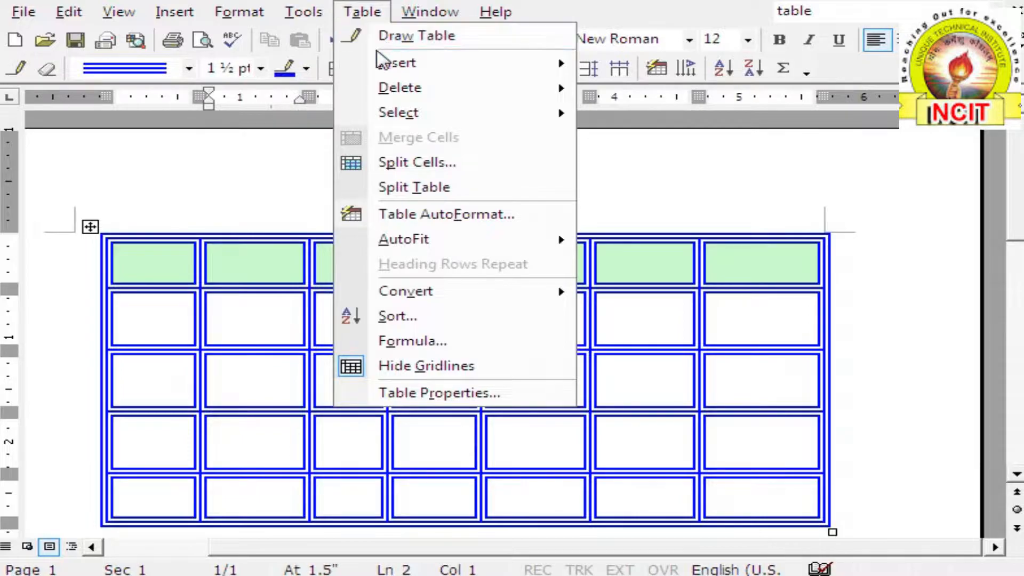
mouse_move(382, 67)
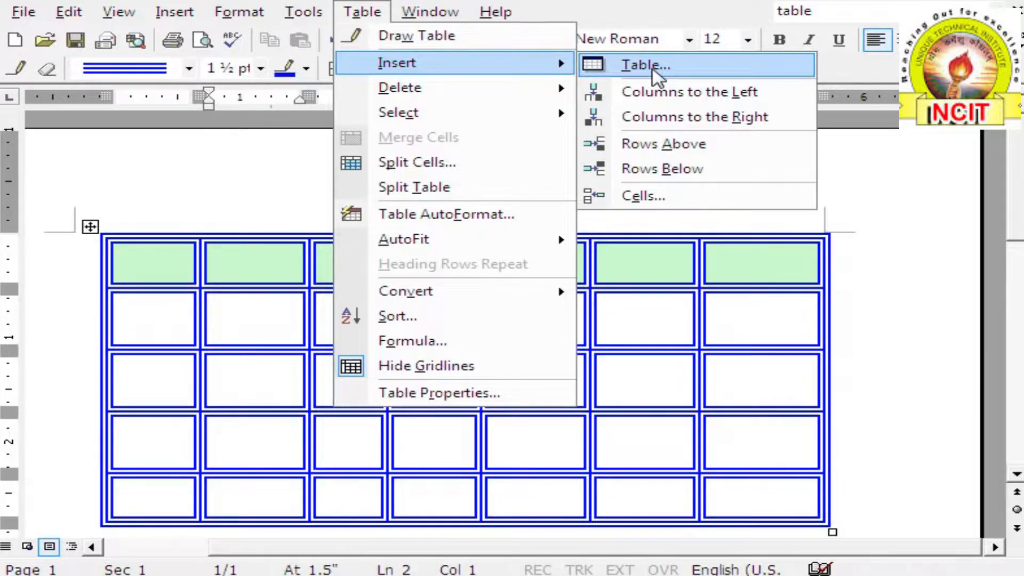
click(190, 165)
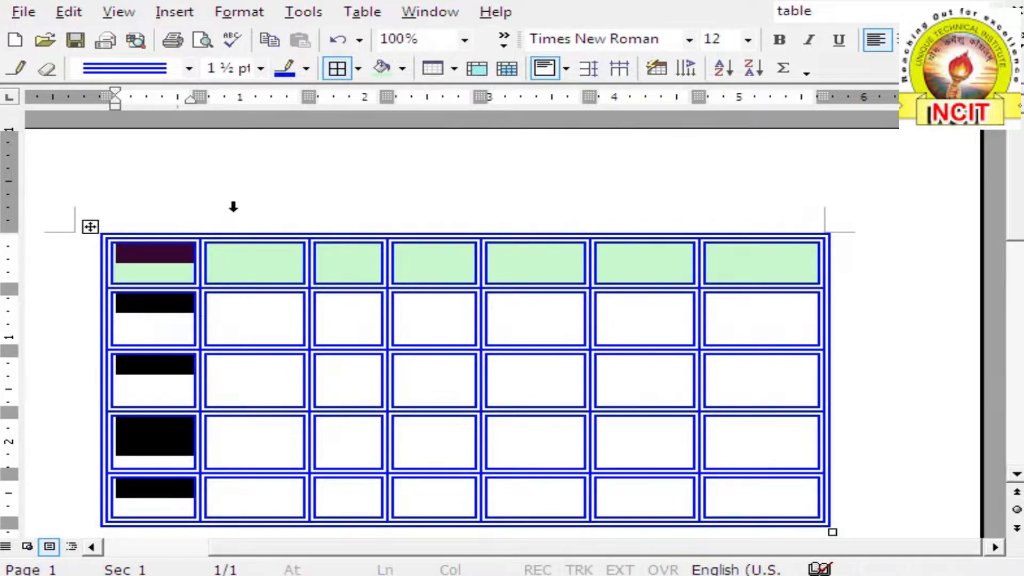
- Erase all the table's partitions with the Eraser until the page is blank
click(45, 72)
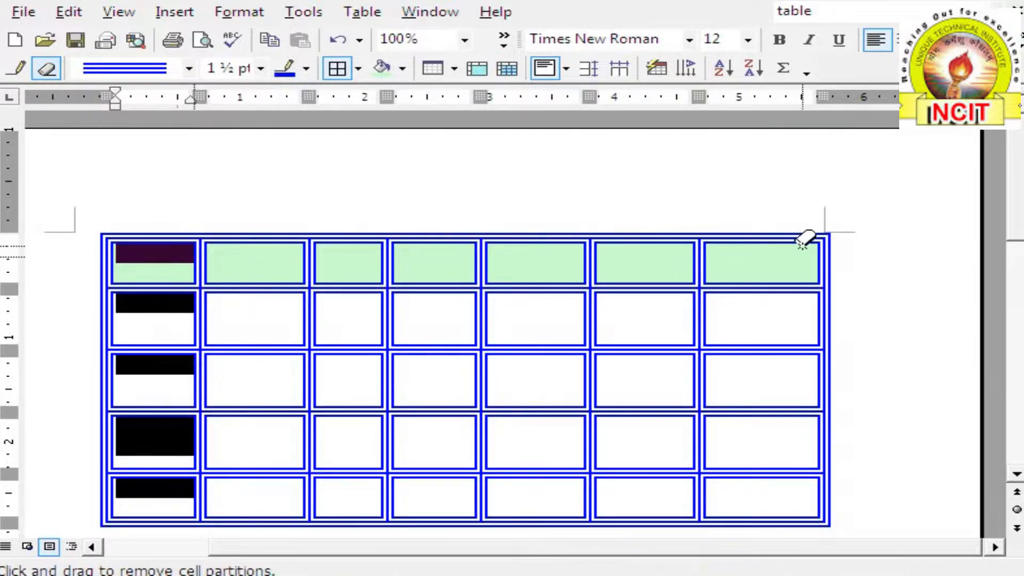
mouse_move(864, 181)
mouse_down()
mouse_move(759, 482)
mouse_move(746, 551)
mouse_move(742, 530)
mouse_up()
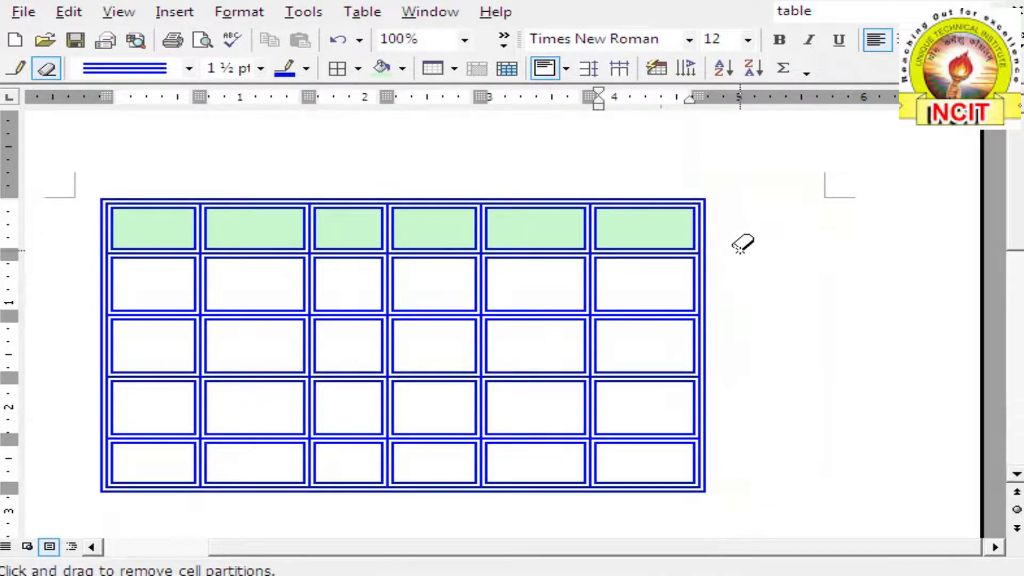
mouse_move(763, 350)
mouse_down()
mouse_move(143, 467)
mouse_move(75, 496)
mouse_up()
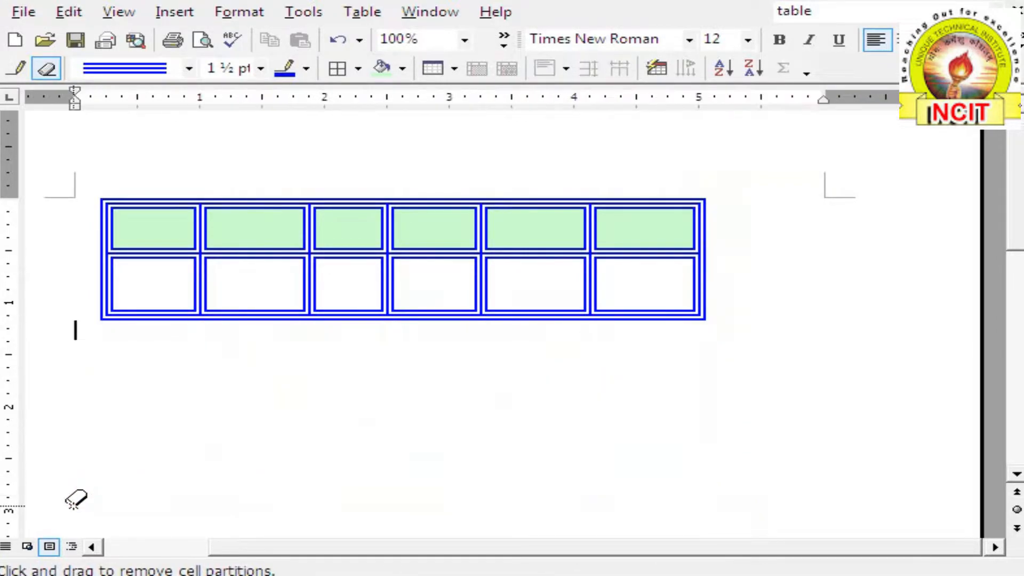
mouse_move(764, 154)
mouse_down()
mouse_move(539, 235)
mouse_move(88, 369)
mouse_up()
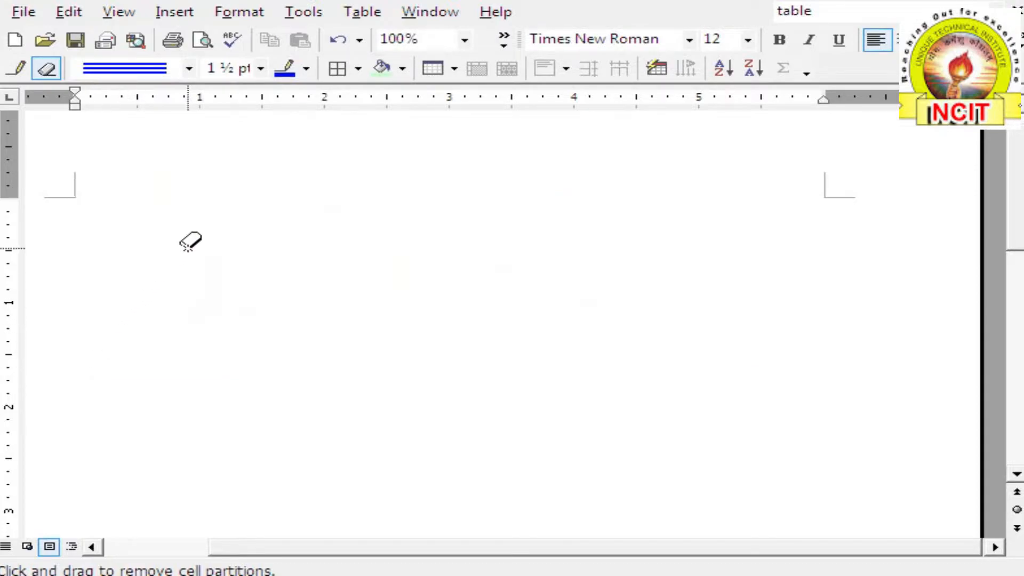
click(347, 23)
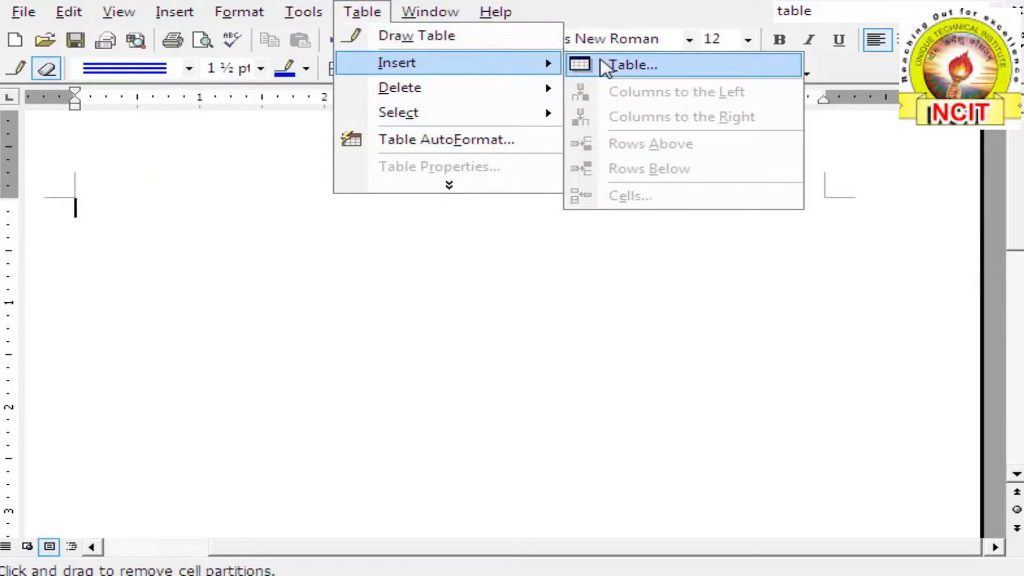
- Create a new 4-column, 5-row table through the Insert Table dialog
click(605, 66)
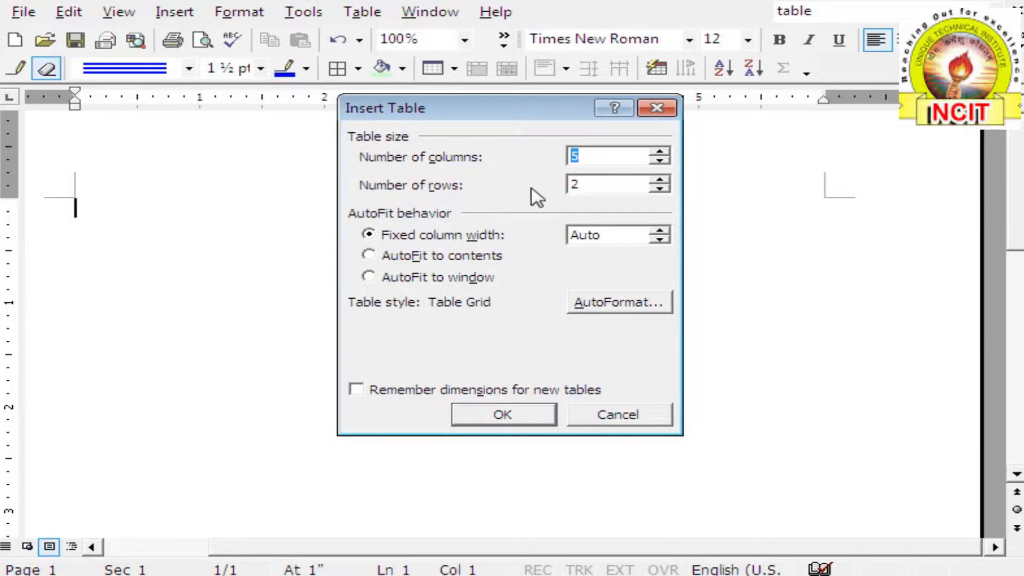
click(607, 157)
click(660, 154)
click(660, 160)
click(661, 180)
click(587, 154)
click(587, 181)
click(546, 416)
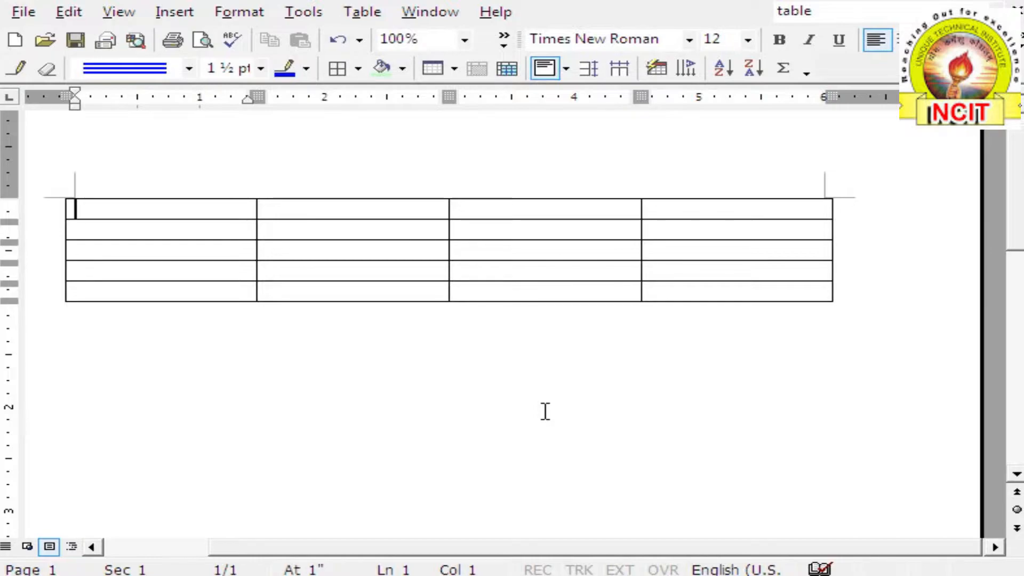
- Type the header row NAME, RN, M, P
text(NAME)
key(Tab)
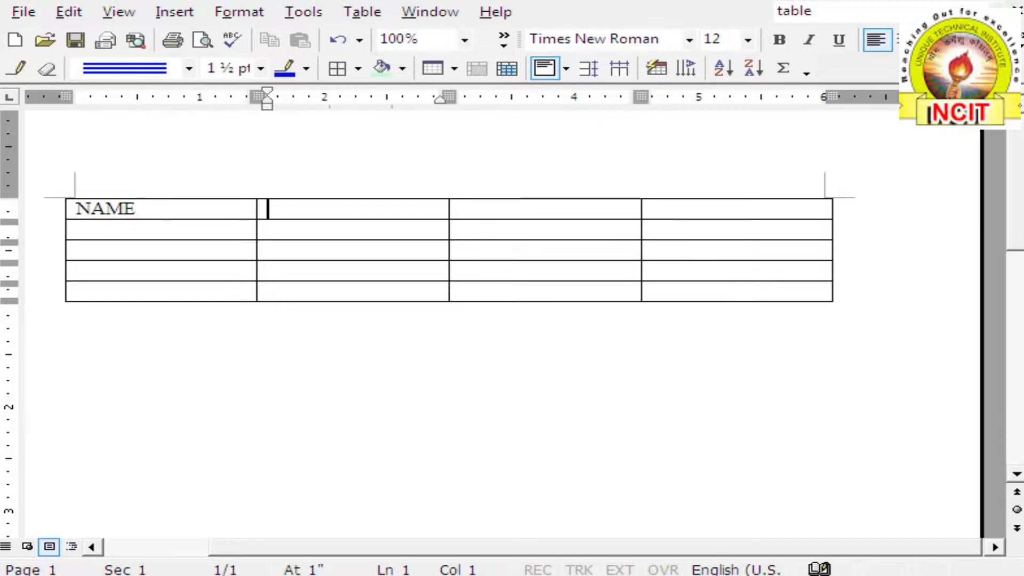
text(RN)
key(Tab)
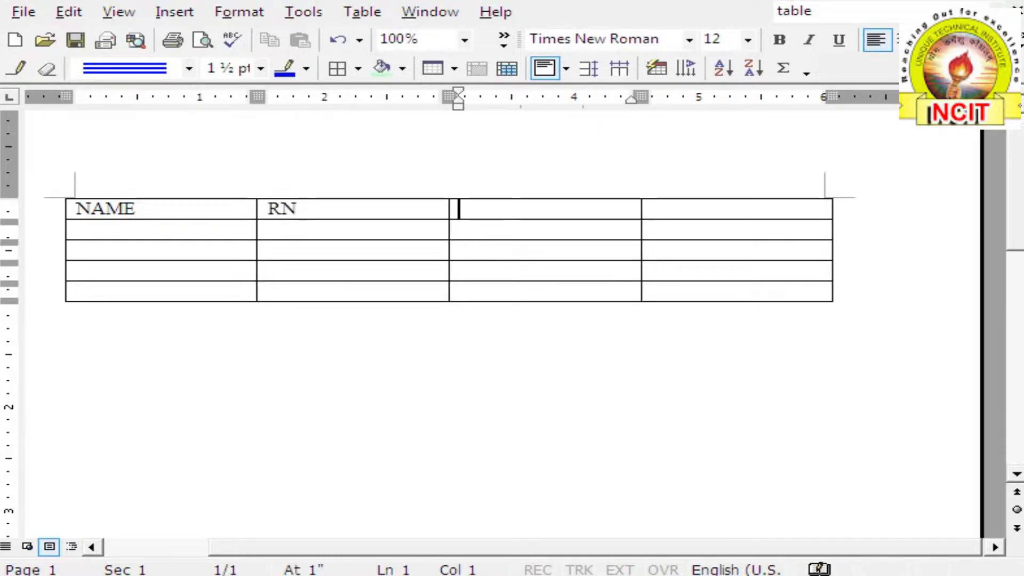
text(M)
key(Tab)
text(P)
- Enter the student names AJAY, PAWAN, SUMIT and SOHAN down the NAME column
key(Down)
key(Left)
key(Left)
key(Left)
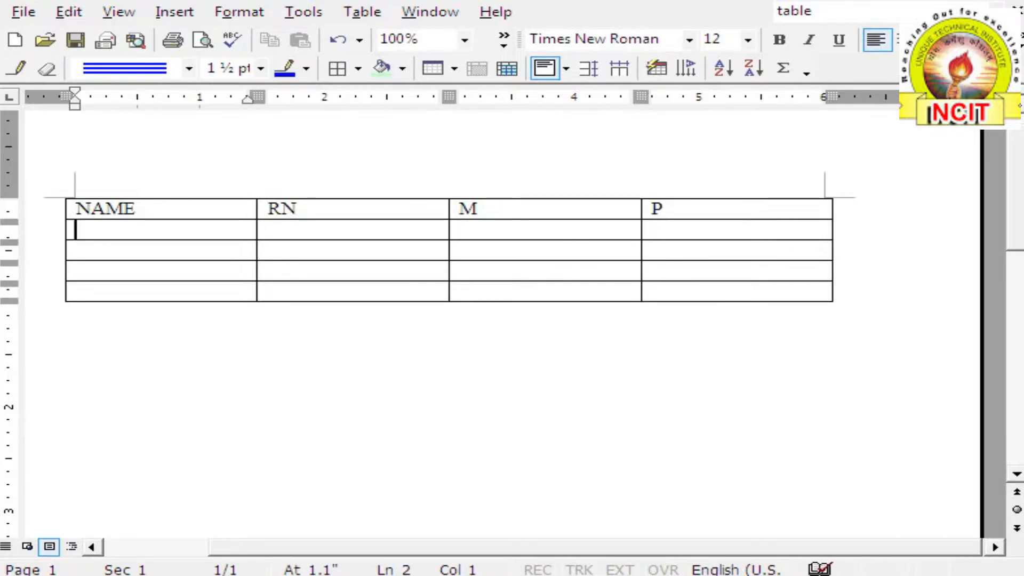
text(AJAY)
key(Down)
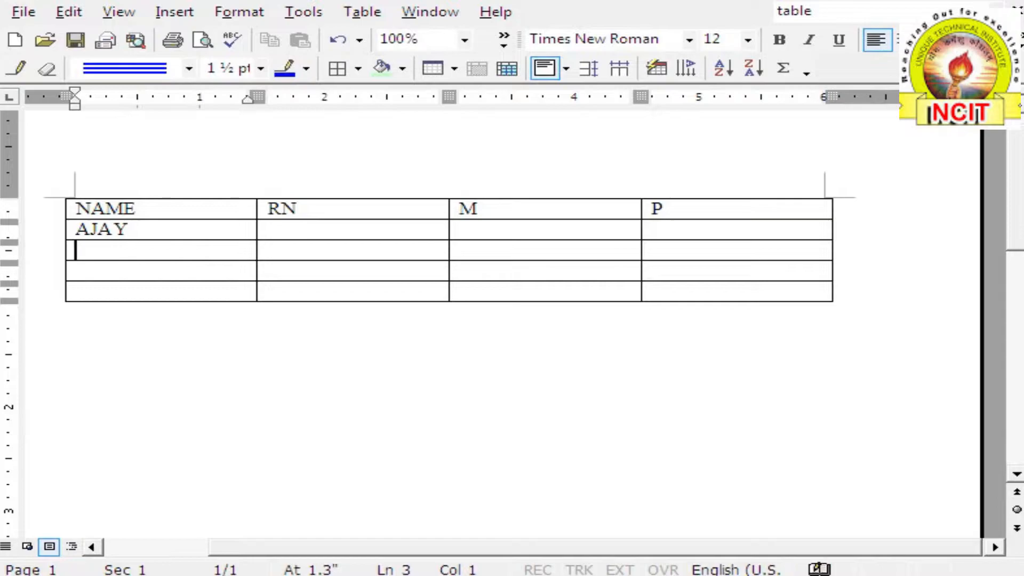
text(PAWAN)
key(Down)
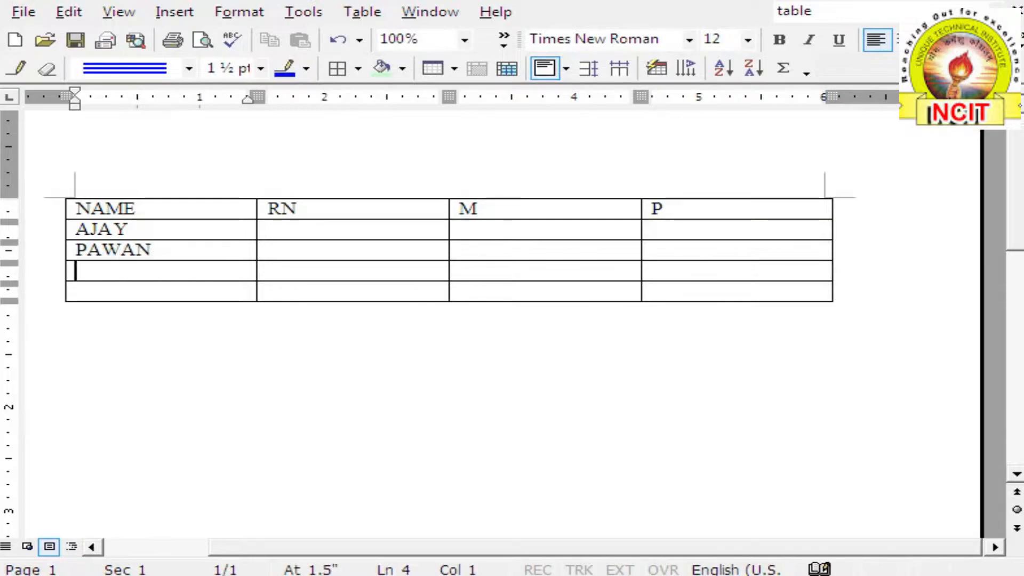
text(SUMI)
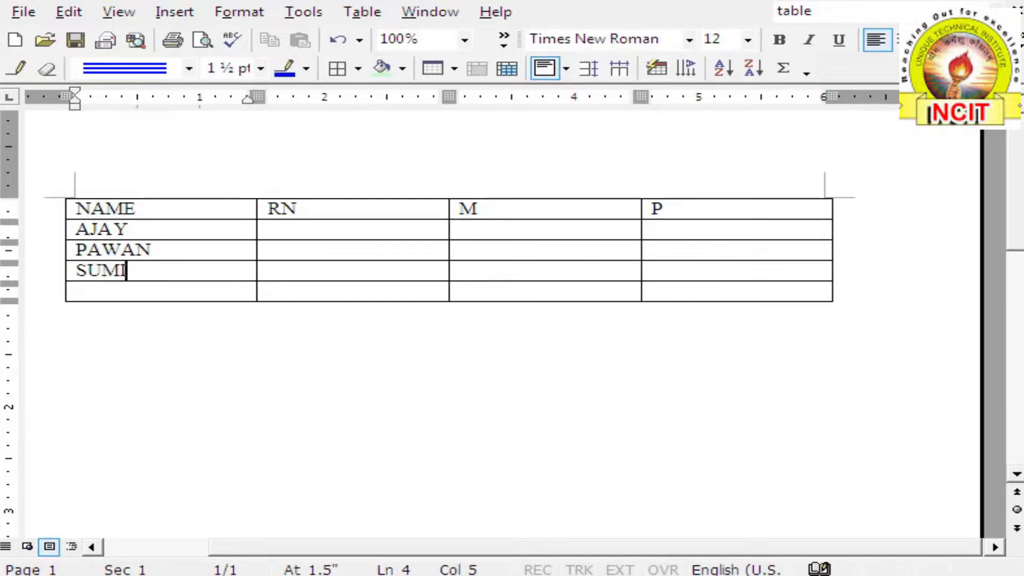
text(T)
key(Down)
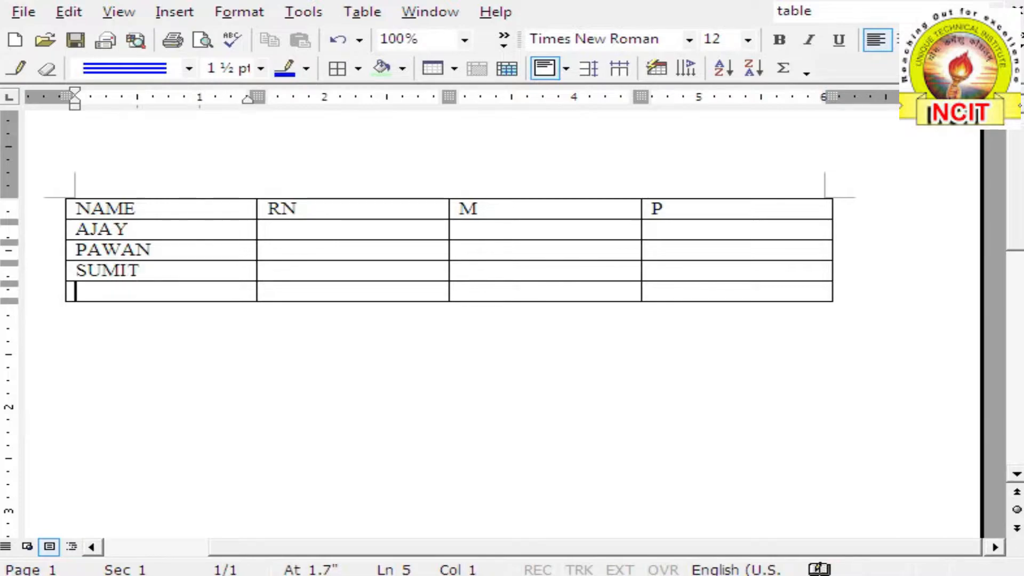
text(SOHAN)
- Fill the RN column with roll numbers 1, 2, 3, 4
key(Right)
key(Up)
- Enter M and P marks: AJAY 55/66, PAWAN 77/88, SUMIT 55/66, SOHAN 77/88
key(Up)
key(Up)
text(1)
key(Down)
text(2)
key(Down)
text(3)
key(Down)
text(4)
key(Right)
key(Up)
key(Up)
key(Up)
text(55)
key(Right)
text(66)
key(Down)
key(Down)
key(Left)
key(Up)
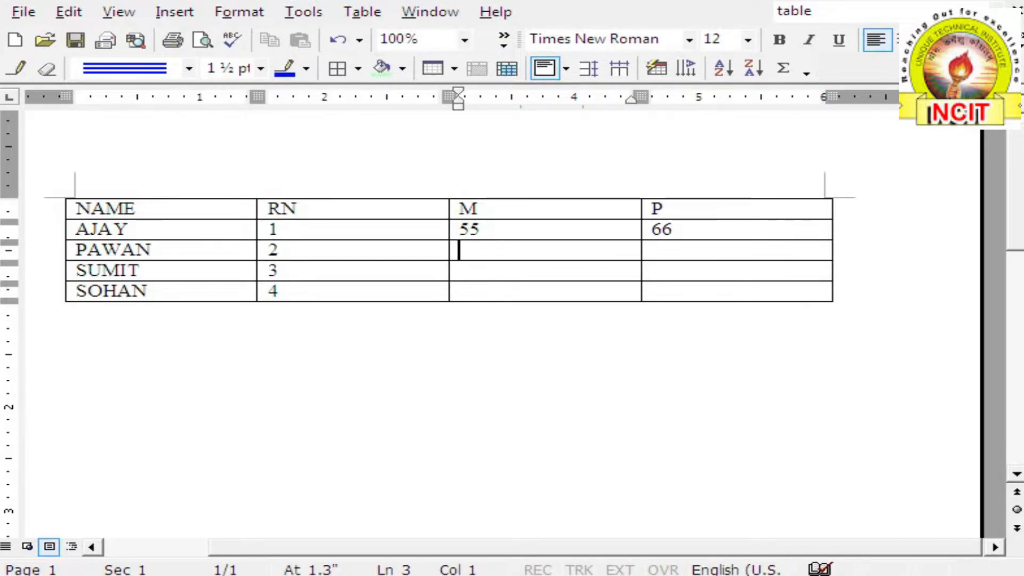
text(77)
key(Right)
text(88)
key(Down)
text(66)
key(Left)
key(Left)
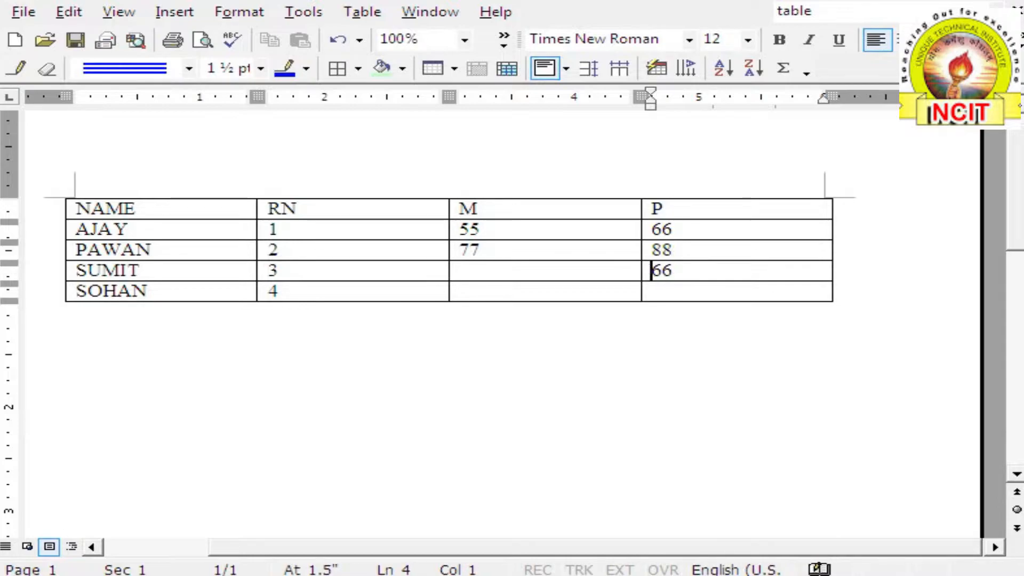
text(55)
key(Down)
text(77)
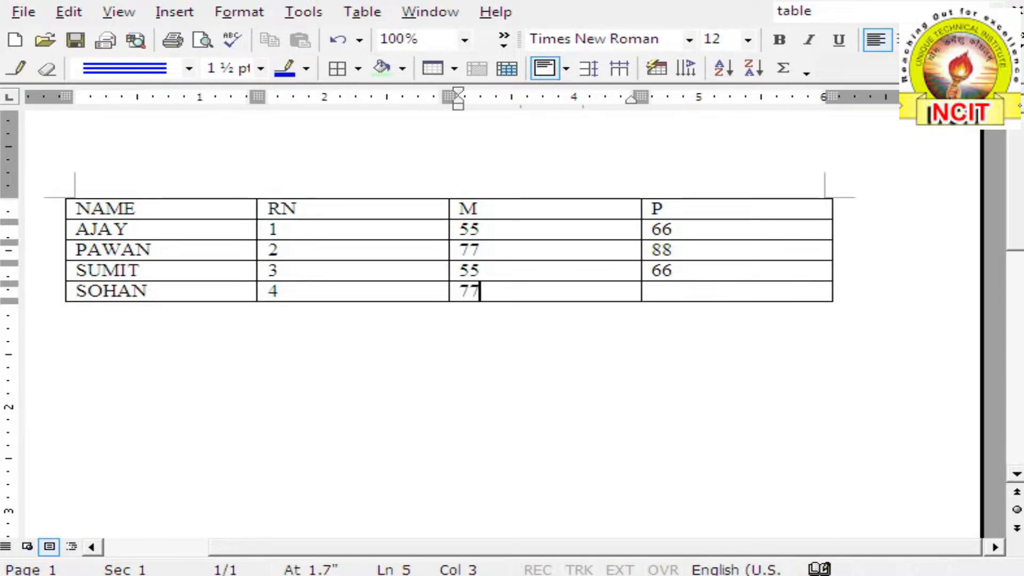
key(Right)
text(88)
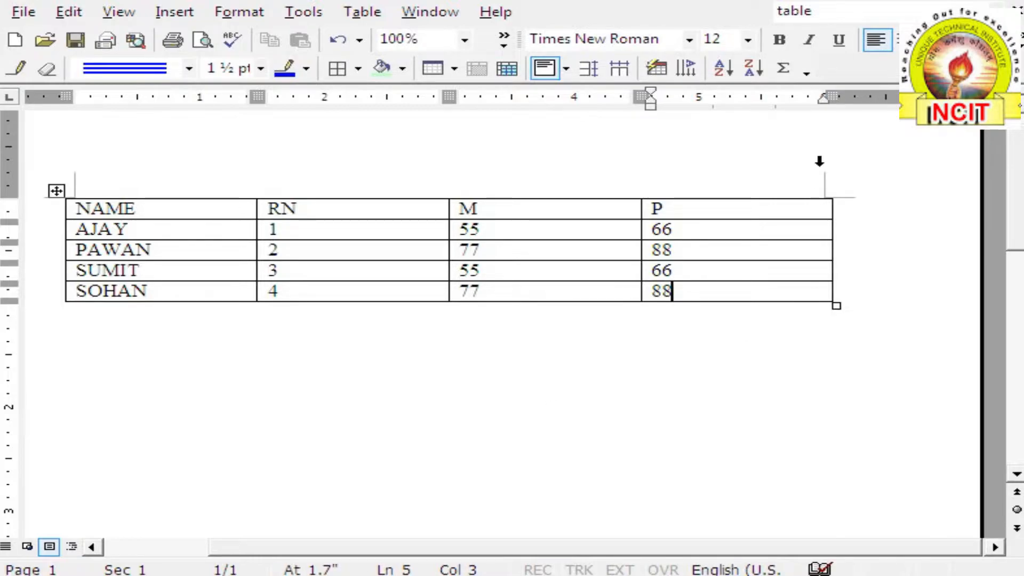
click(804, 210)
- Insert an empty column to the right of the P column
double_click(715, 208)
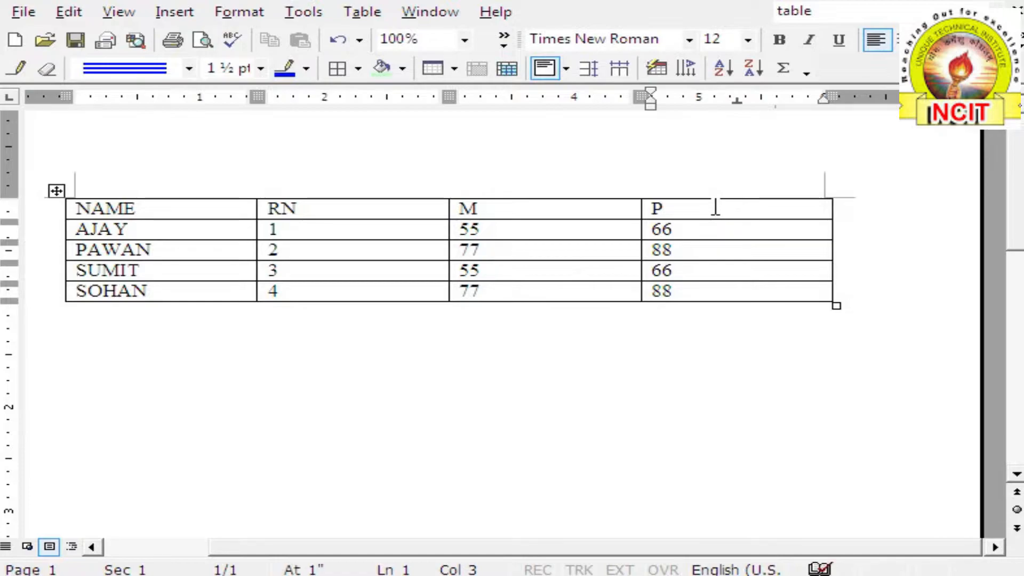
click(358, 17)
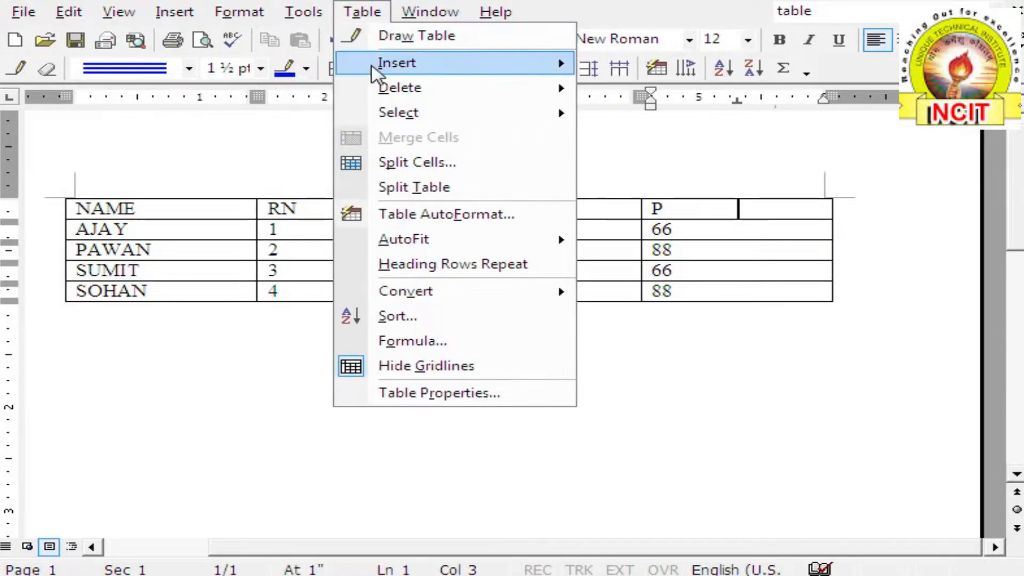
mouse_move(373, 72)
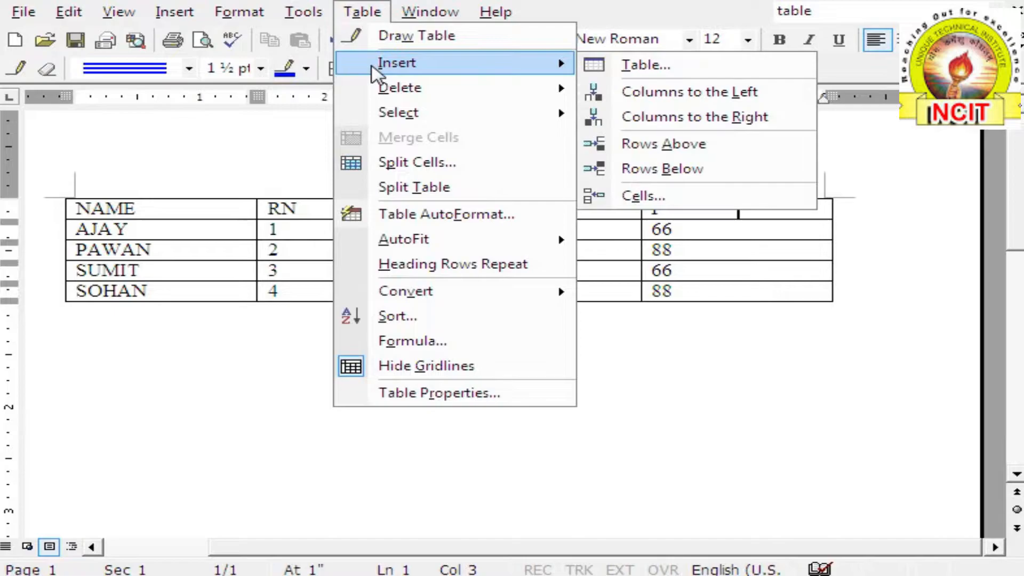
click(672, 119)
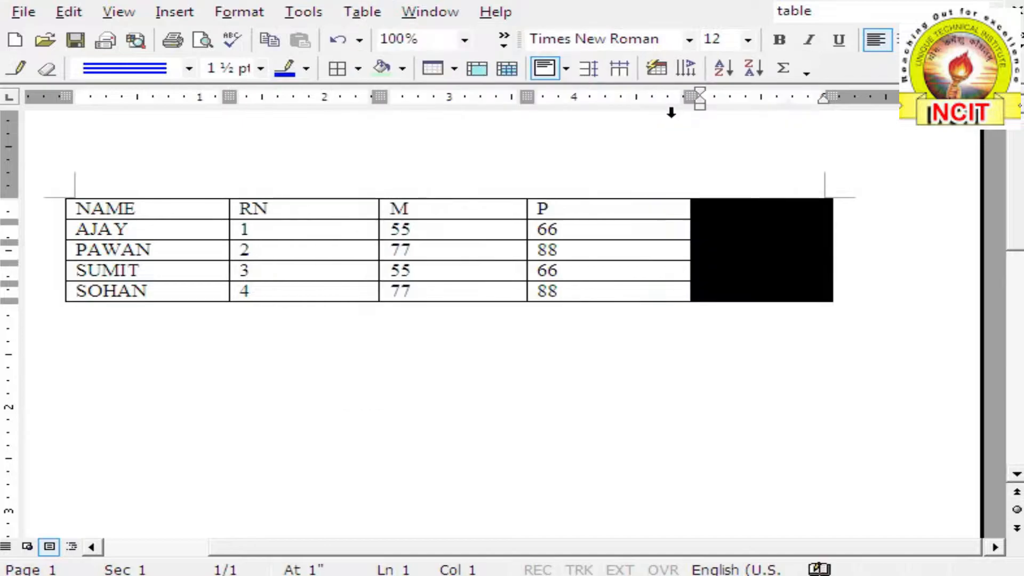
- Head the new column C and enter marks 44, 55, 66, 77 below it
click(727, 210)
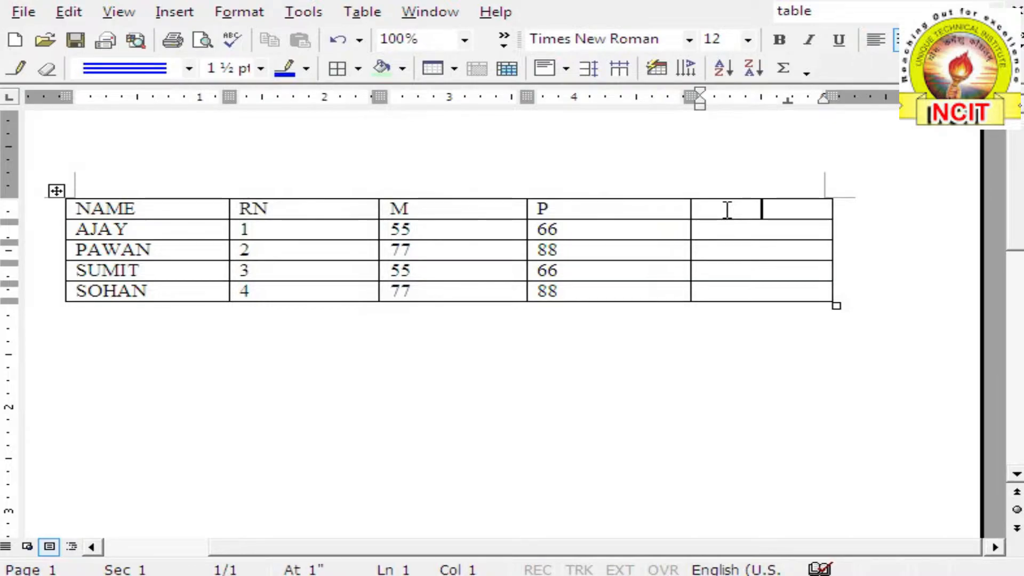
text(C)
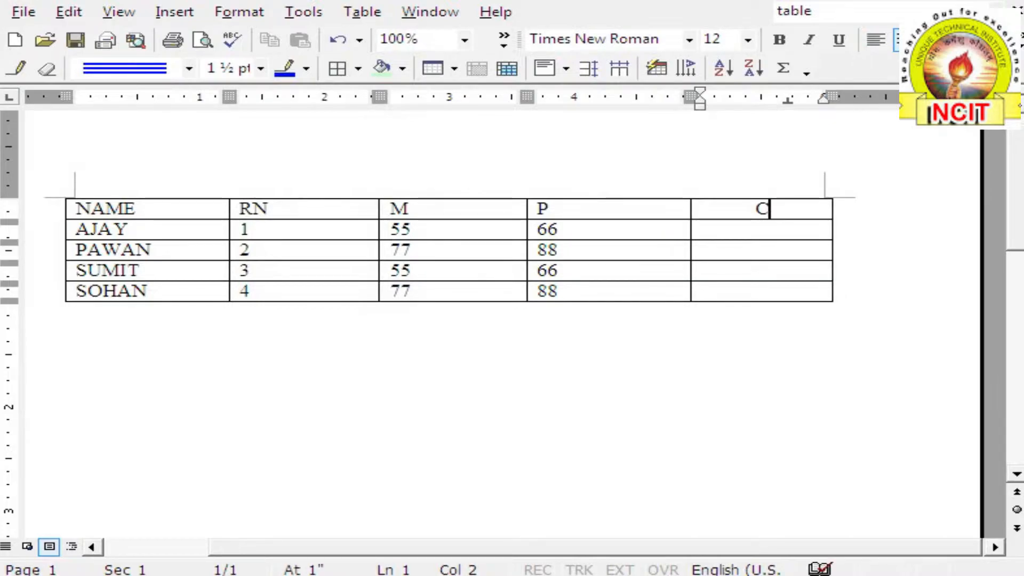
key(Down)
text(44)
key(Down)
text(55)
key(Down)
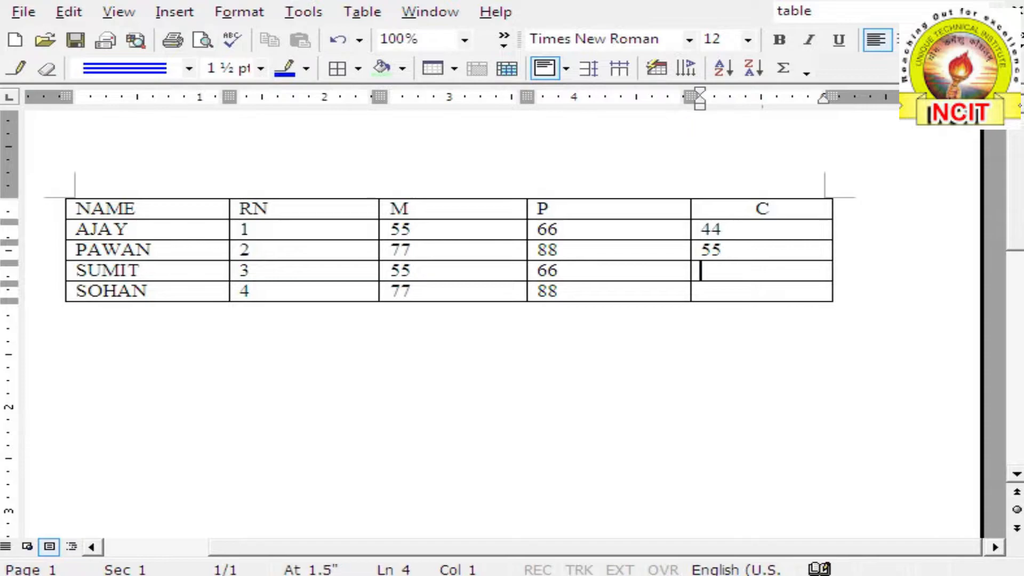
text(66)
key(Down)
text(77)
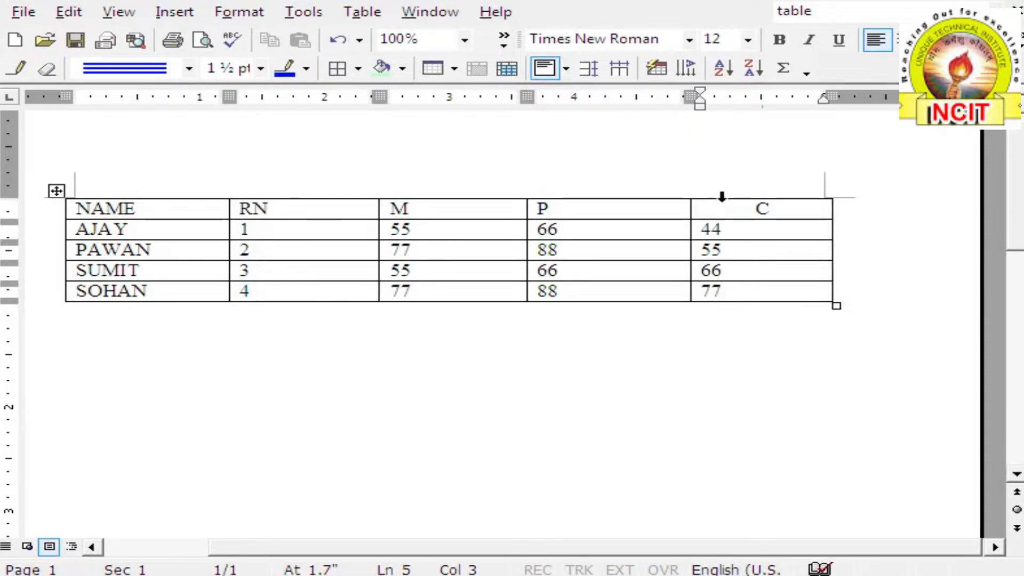
click(617, 208)
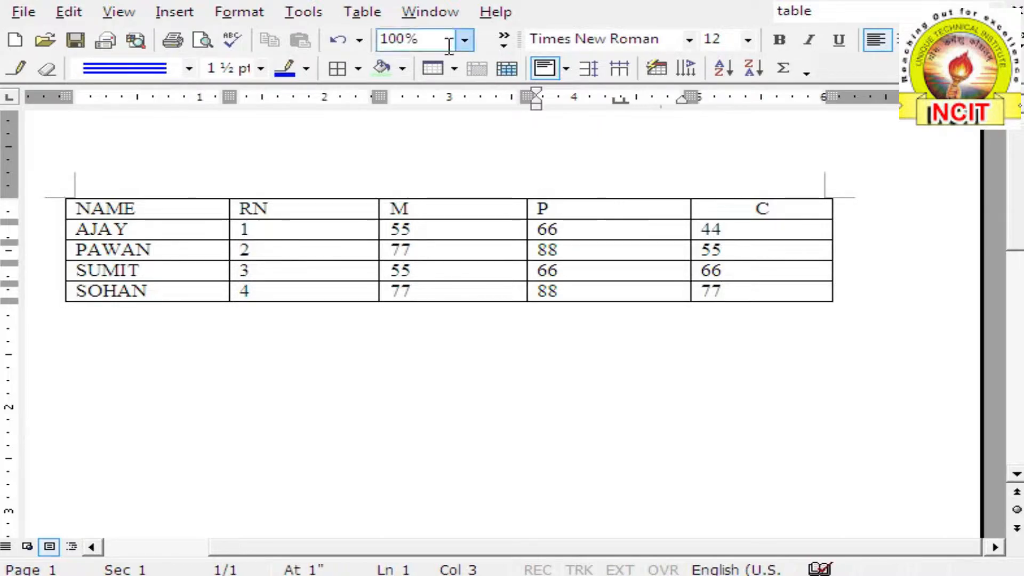
- Add a blank column to the left of P, making the table six columns wide
click(356, 12)
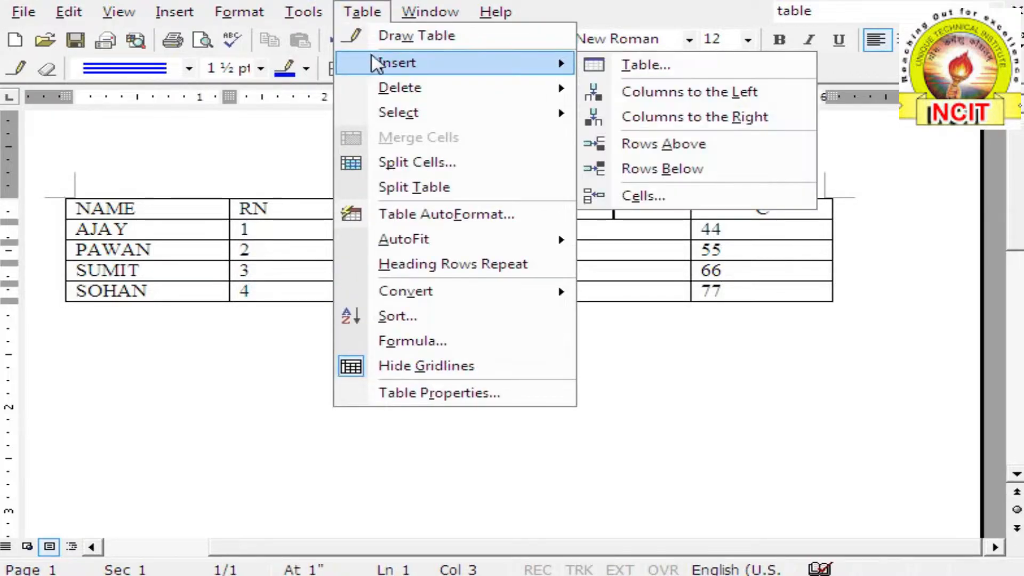
click(663, 93)
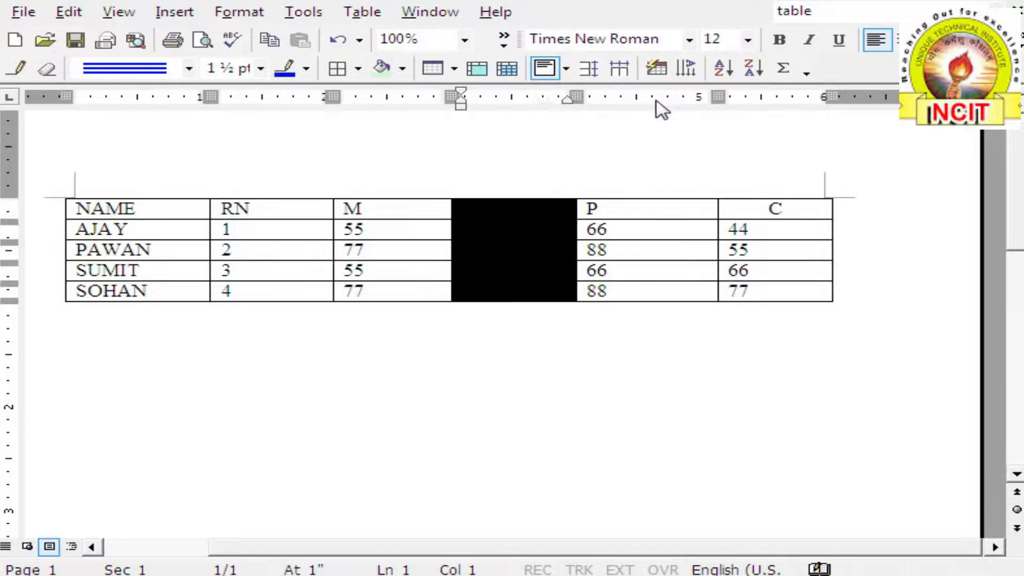
click(529, 208)
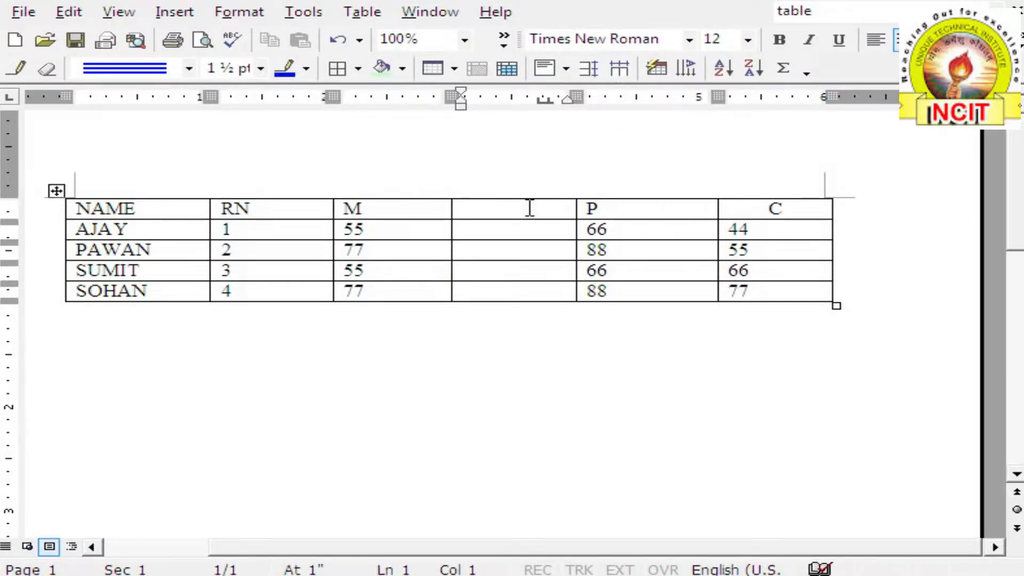
click(174, 290)
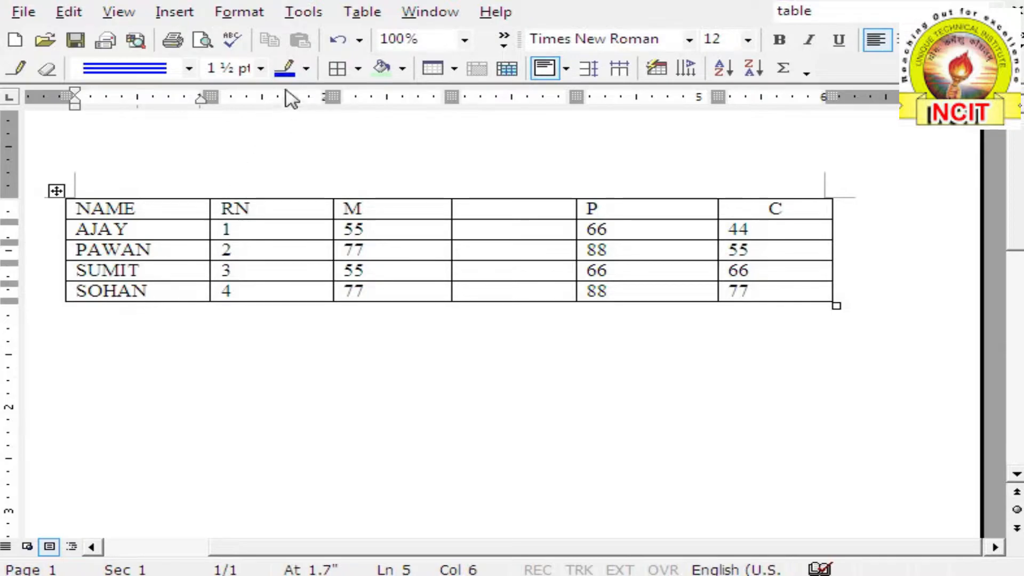
- Insert an empty row directly above SOHAN's row
click(349, 13)
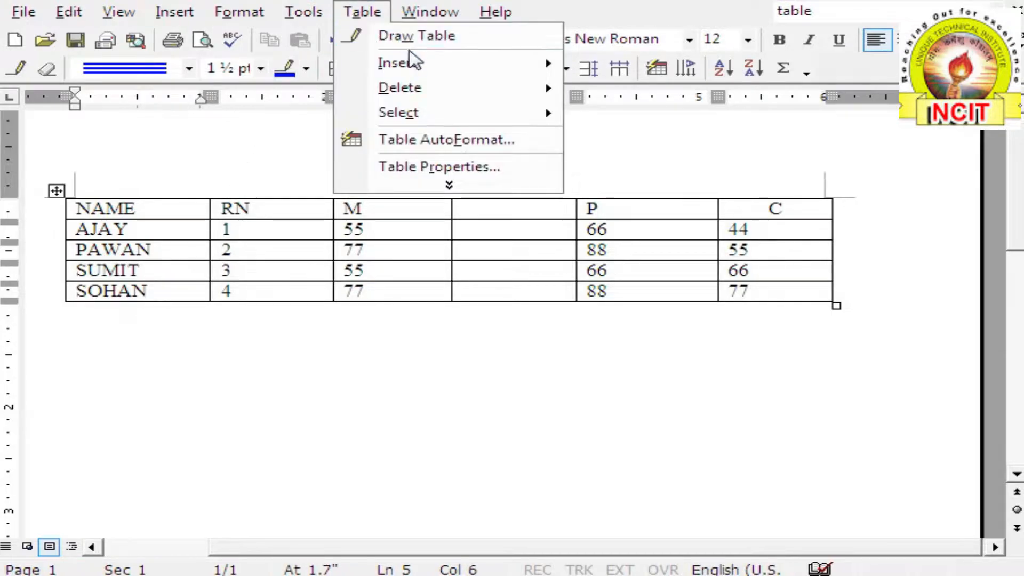
mouse_move(496, 74)
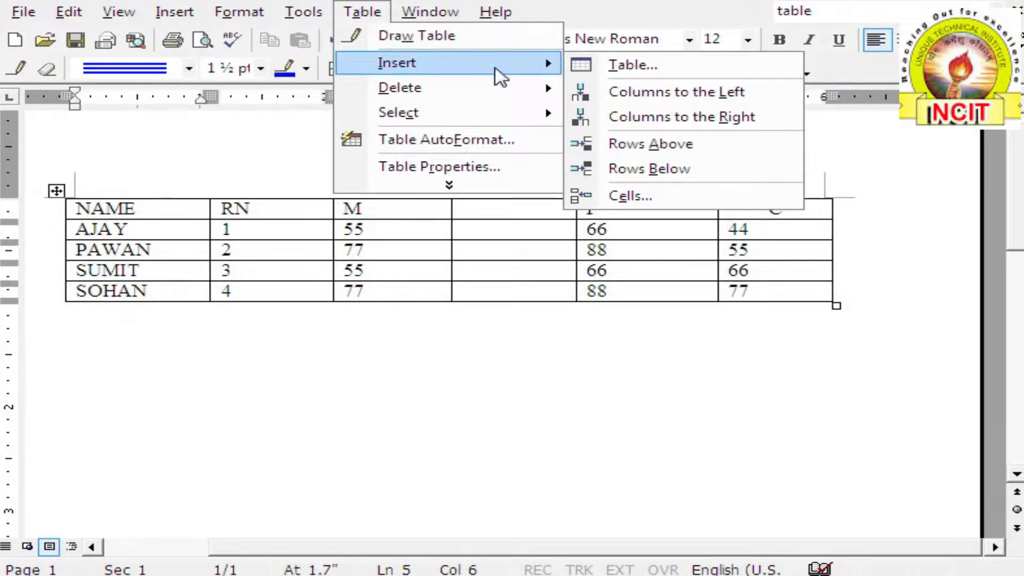
click(650, 151)
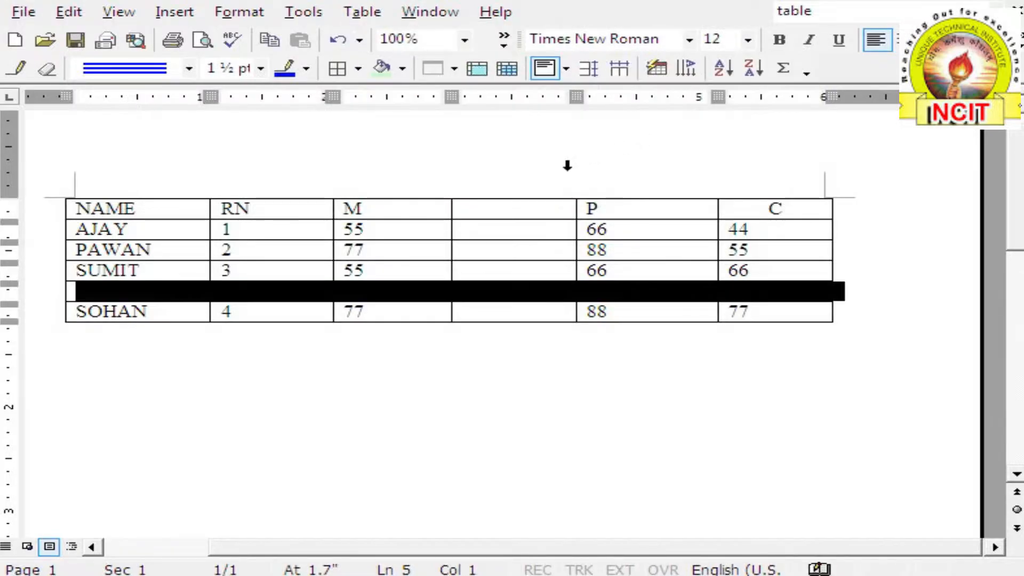
click(151, 313)
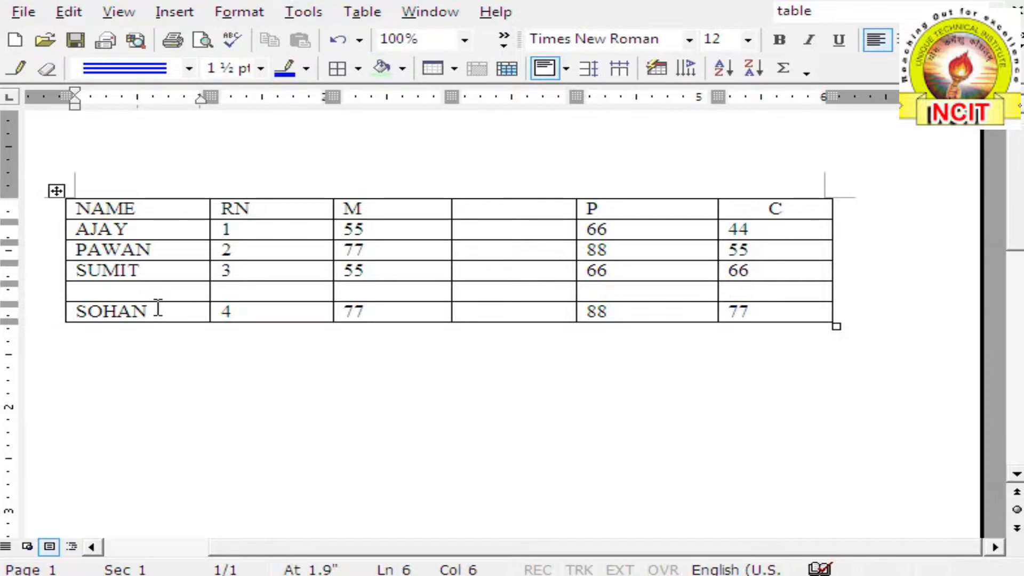
- Insert another empty row directly below SOHAN's row
click(361, 12)
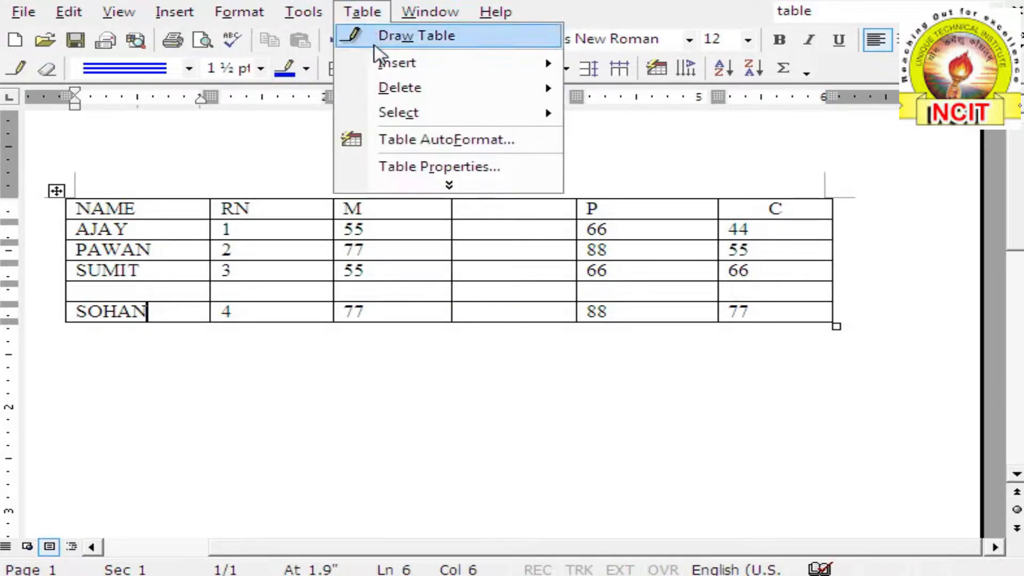
mouse_move(395, 63)
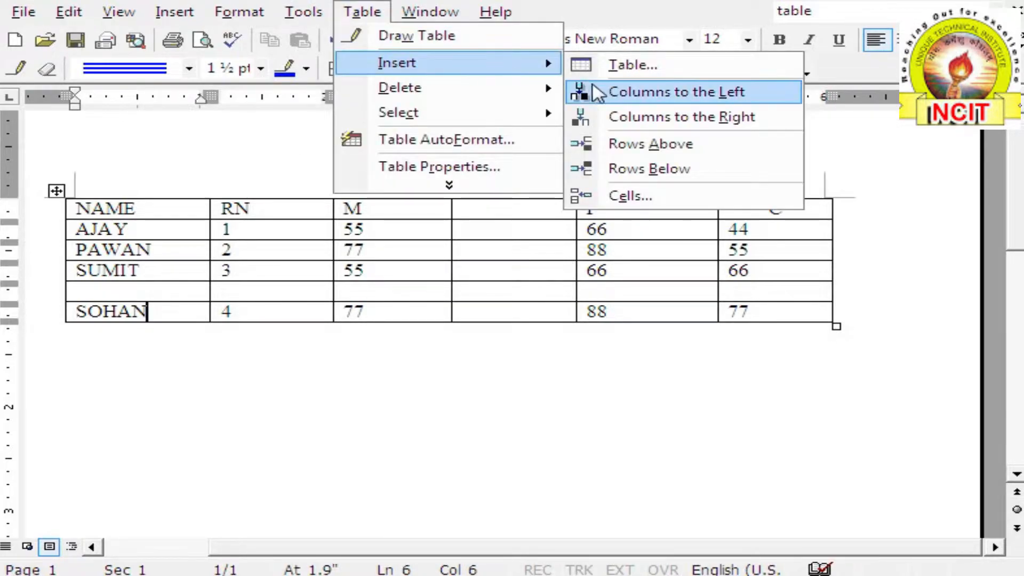
click(648, 169)
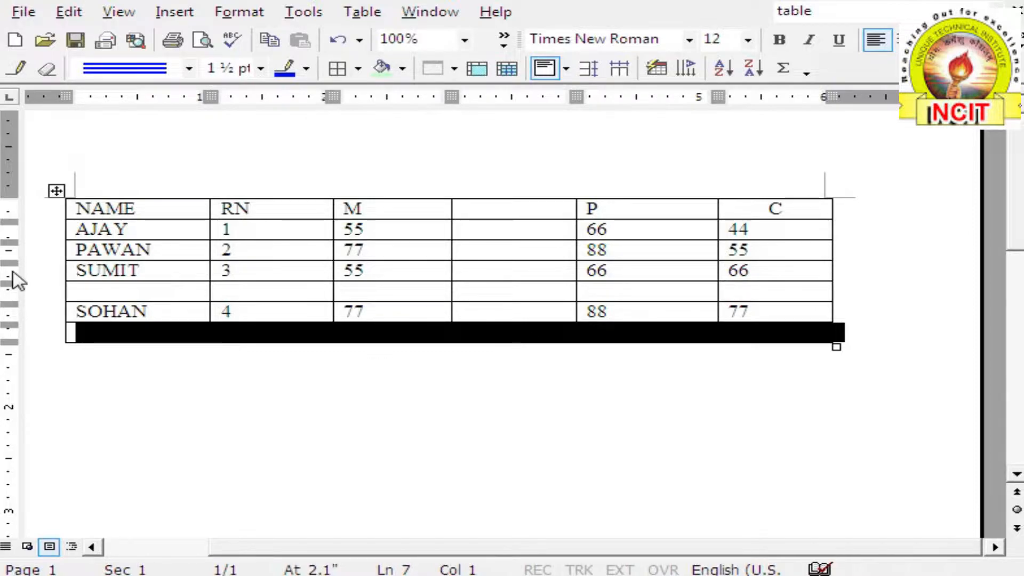
click(105, 291)
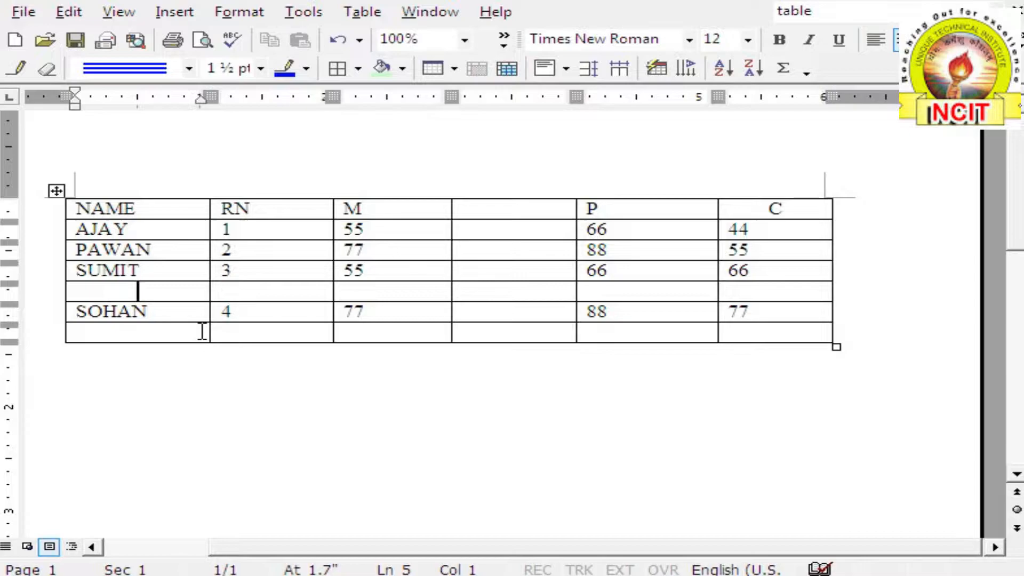
- Enter the names RENU and RAMU in the last two rows and left-align RENU
text(RENU)
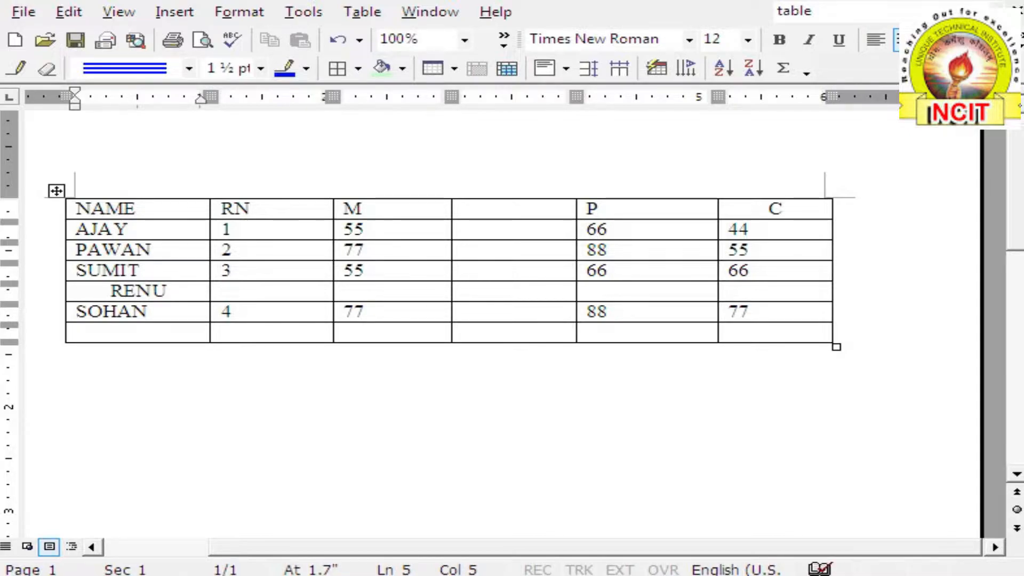
key(Down)
key(Down)
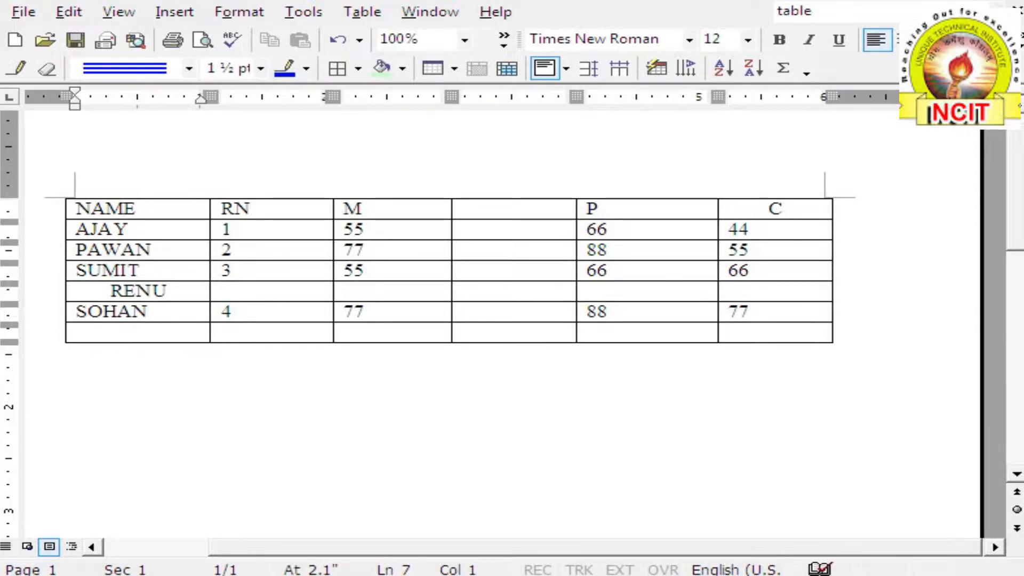
text(RAMU)
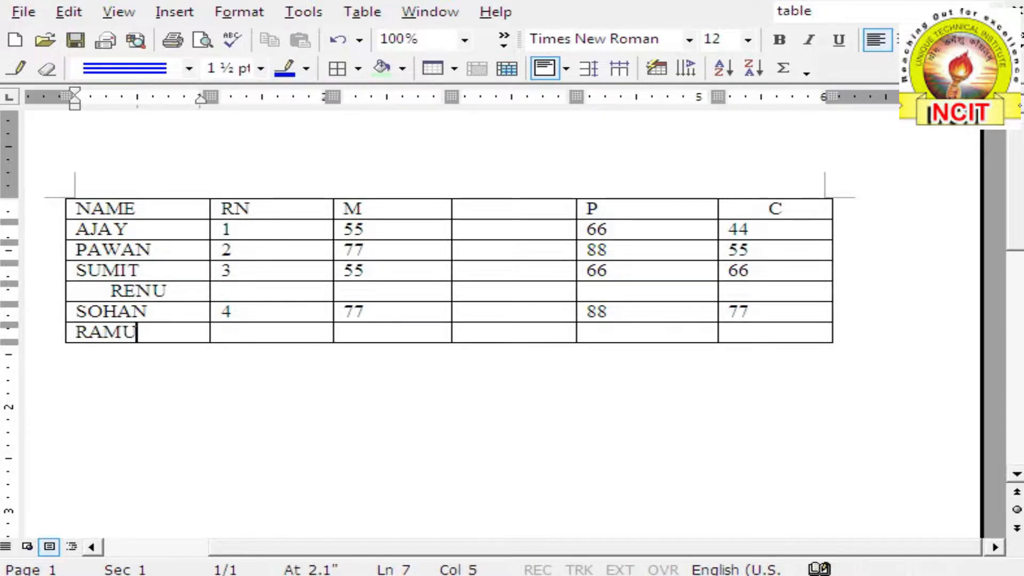
key(Up)
key(Up)
key(Left)
key(Left)
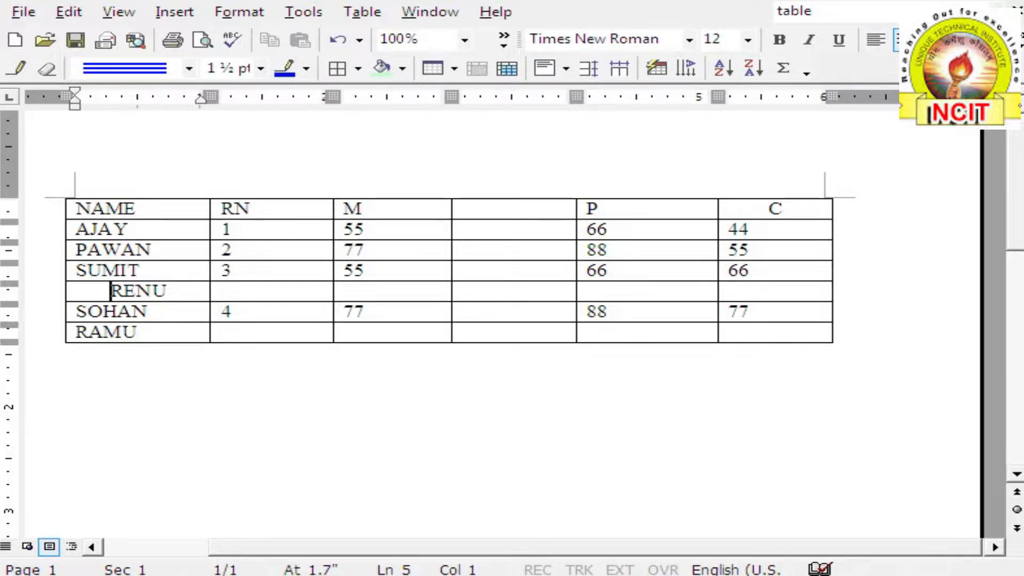
key(ctrl+l)
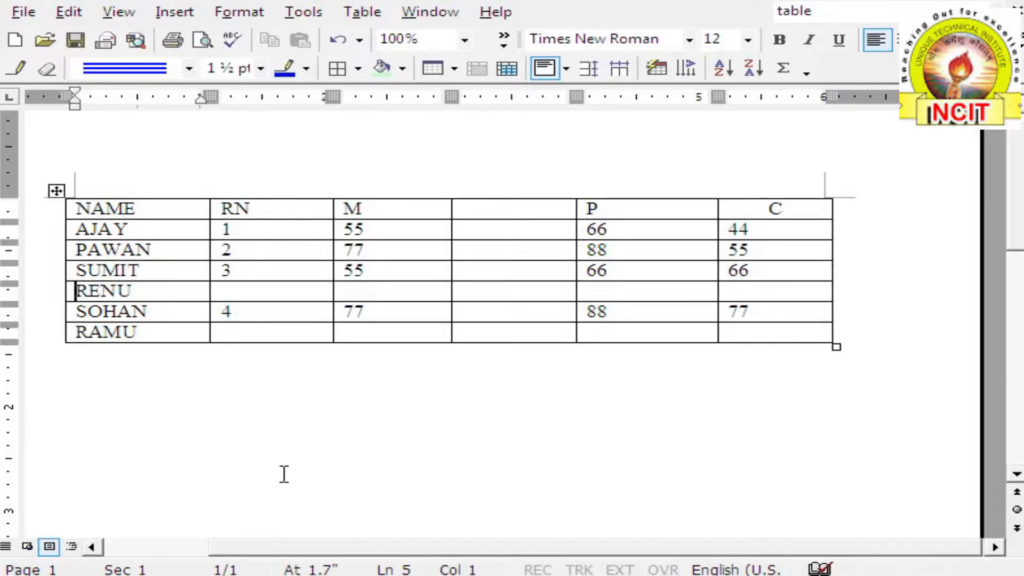
- Fill RENU's row with roll number 4 and marks 55, 88, 99, fixing a misplaced 88
click(239, 292)
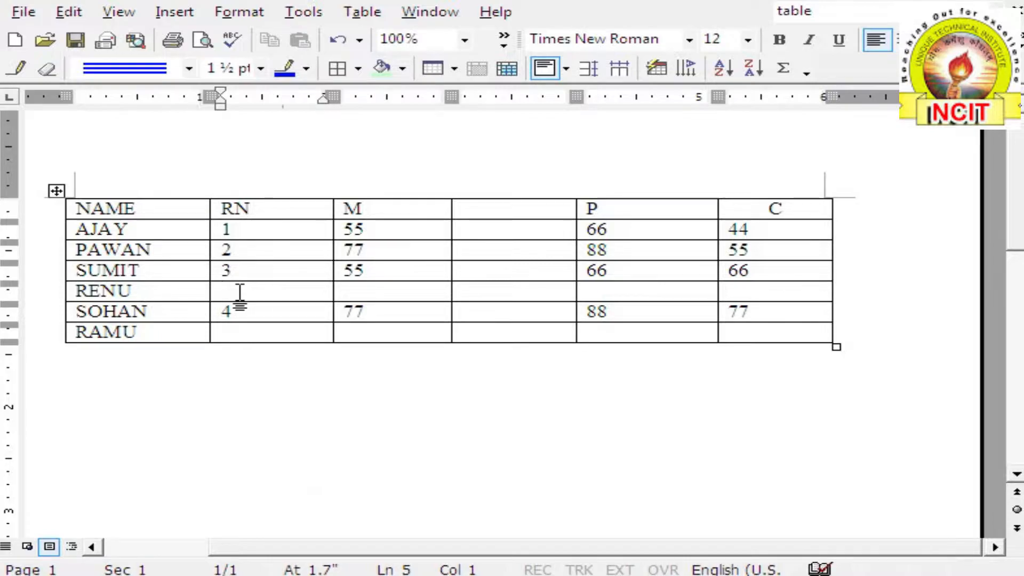
text(4)
key(Tab)
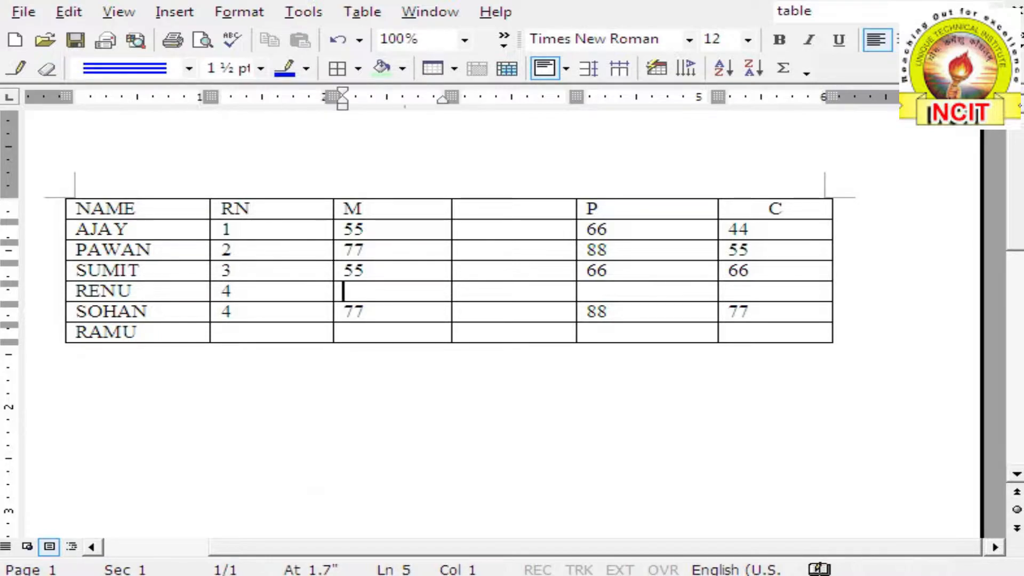
text(55)
key(Tab)
text(88)
key(Tab)
key(Left)
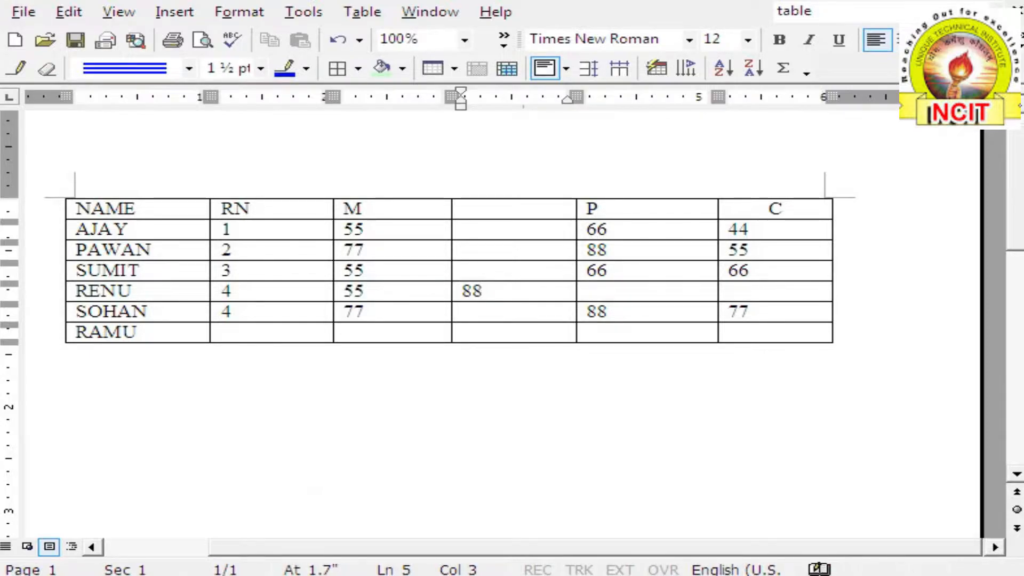
key(BackSpace)
key(Tab)
text(88)
key(Tab)
text(99)
- Fill RAMU's row backwards with marks 77, 55, 44 and roll number 6
key(Down)
key(Down)
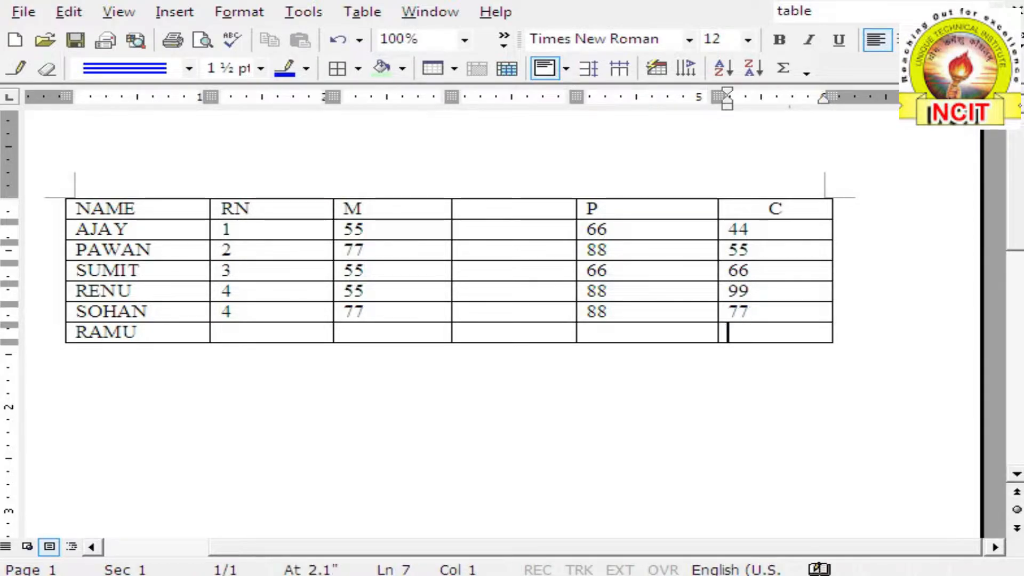
text(77)
key(shift+Tab)
text(55)
key(shift+Tab)
key(shift+Tab)
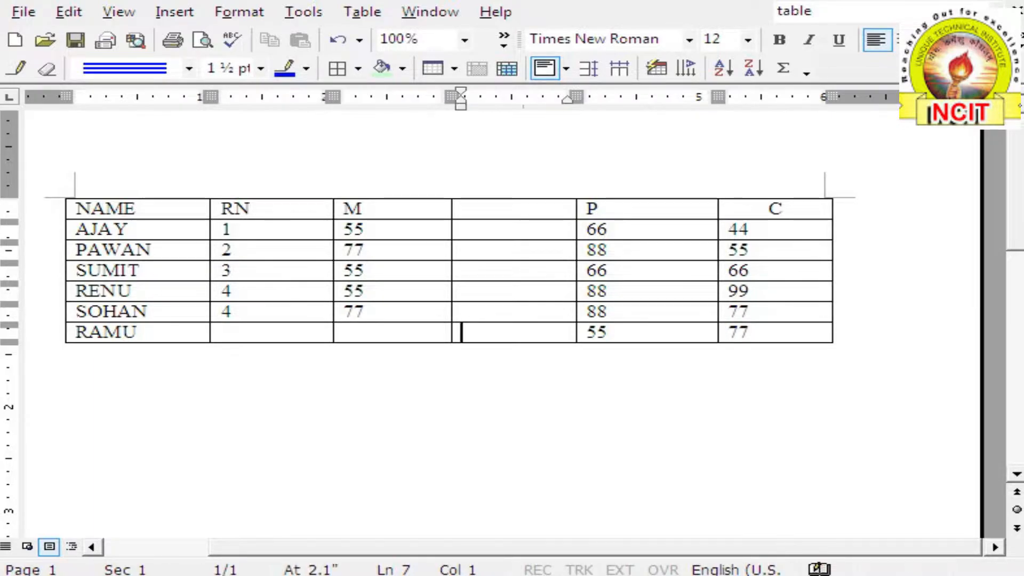
text(44)
key(Left)
key(Left)
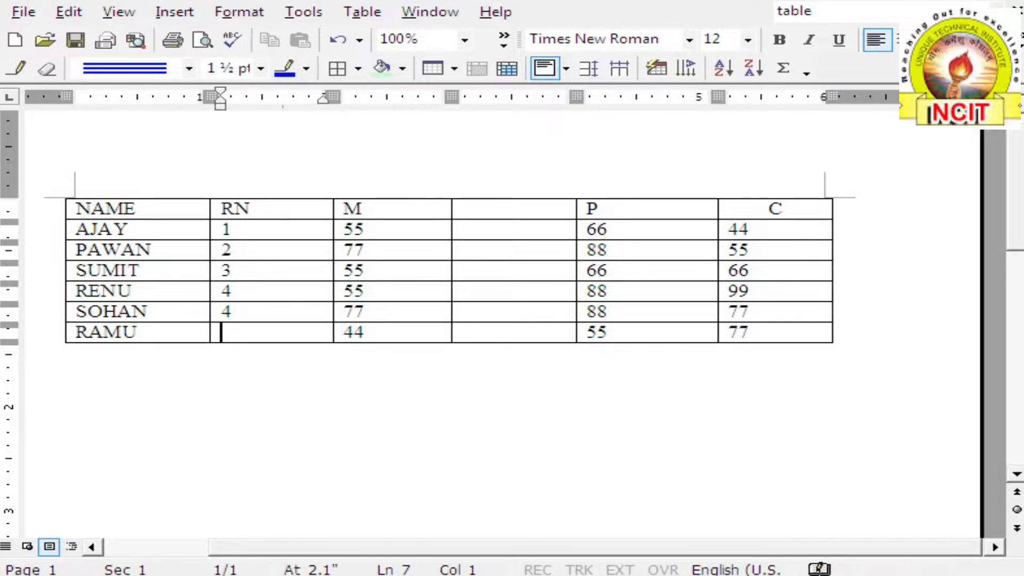
text(6)
- Change SOHAN's roll number from 4 to 5 and centre-align SUMIT's blank fourth-column cell
key(Up)
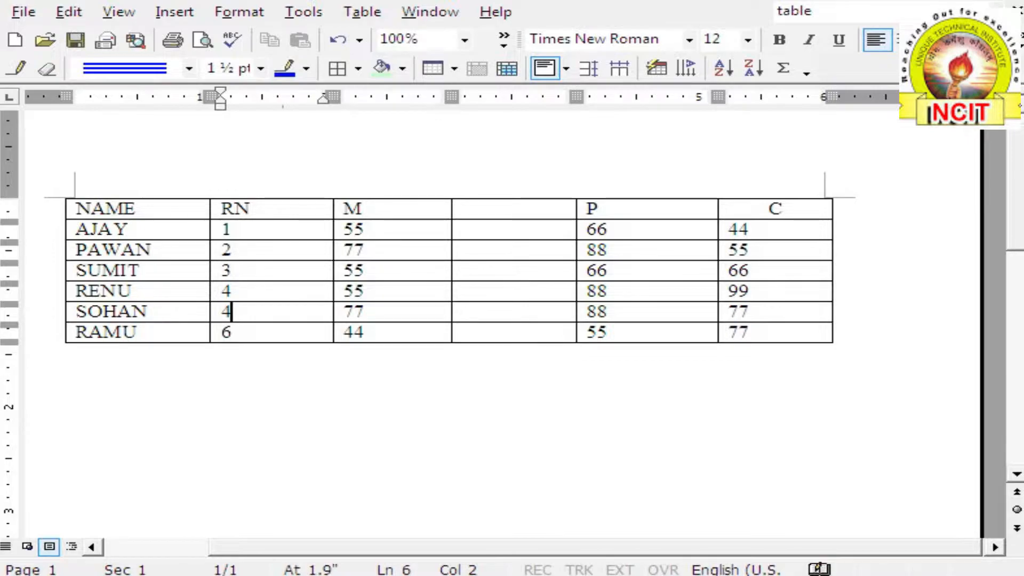
key(BackSpace)
text(5)
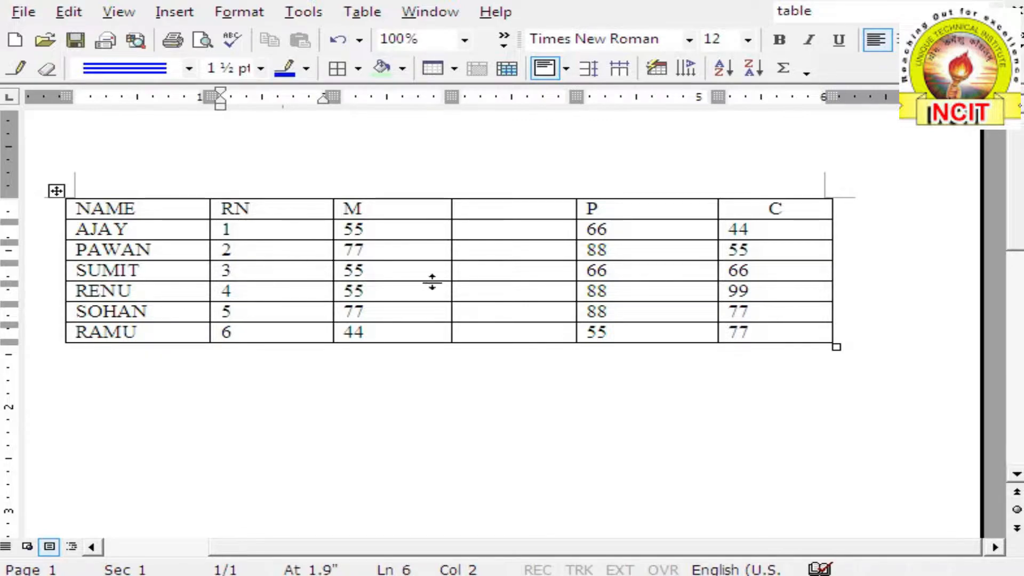
click(512, 212)
click(506, 270)
key(ctrl+e)
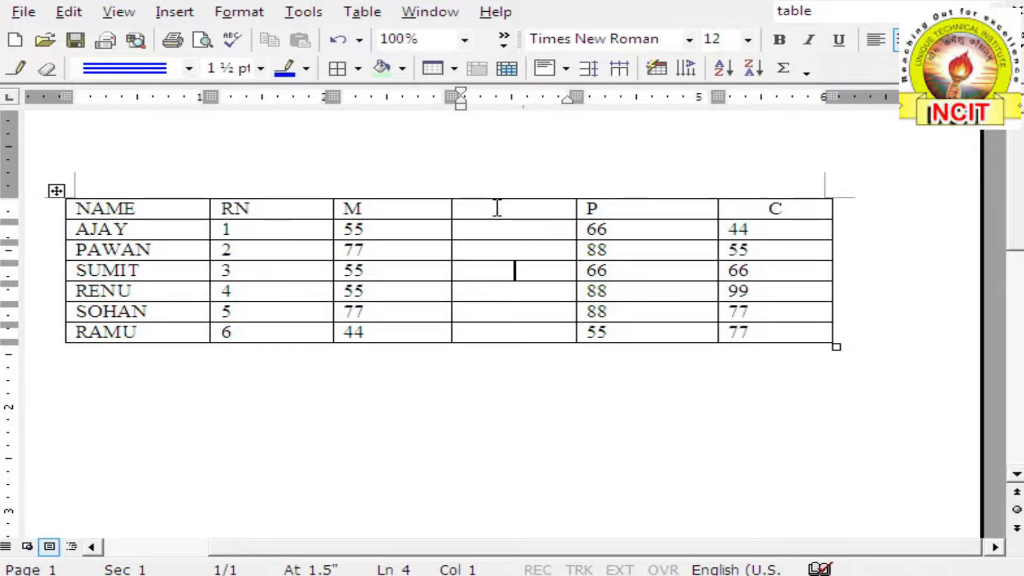
click(363, 11)
mouse_move(382, 62)
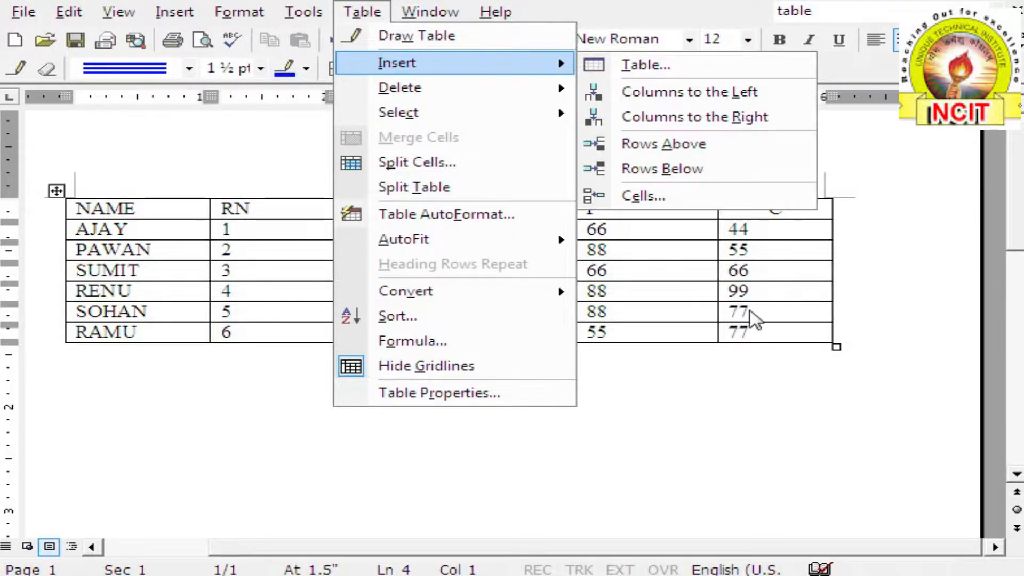
click(751, 314)
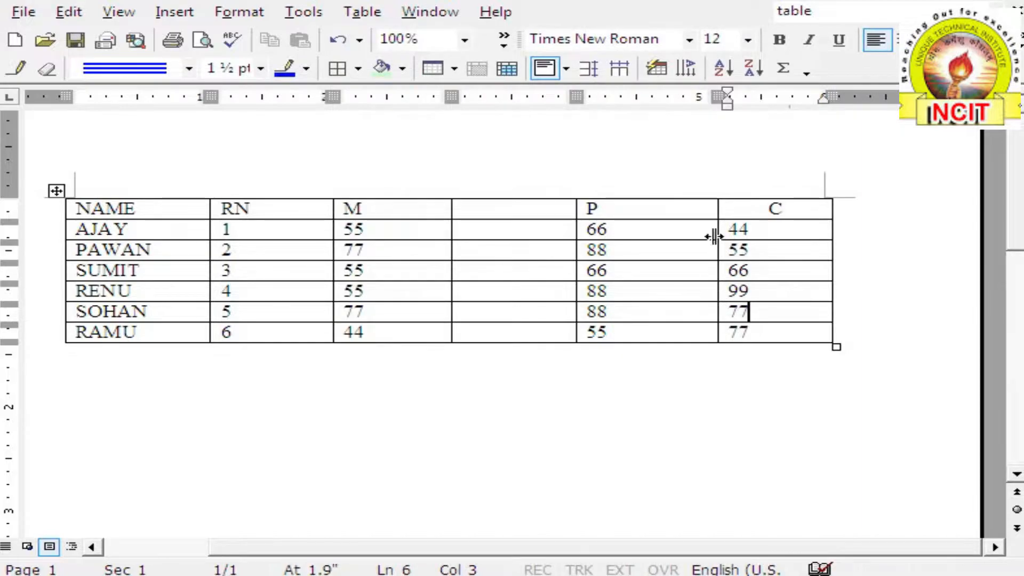
click(361, 13)
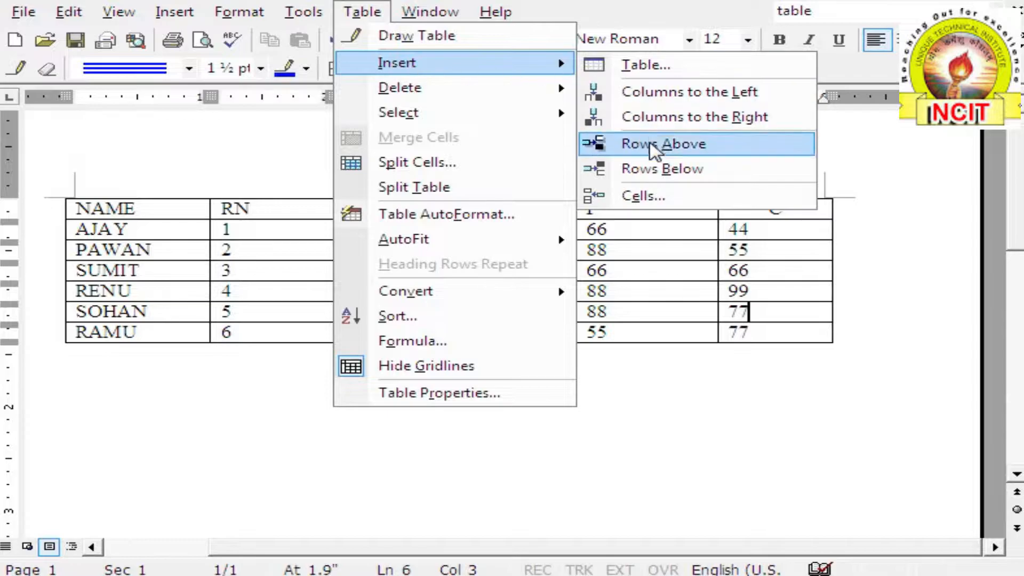
click(653, 195)
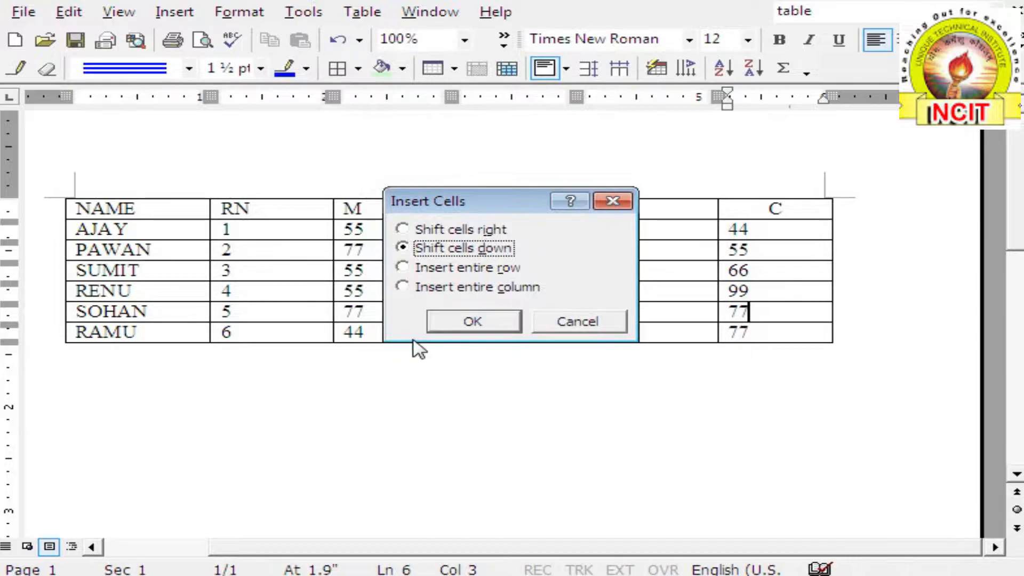
click(462, 233)
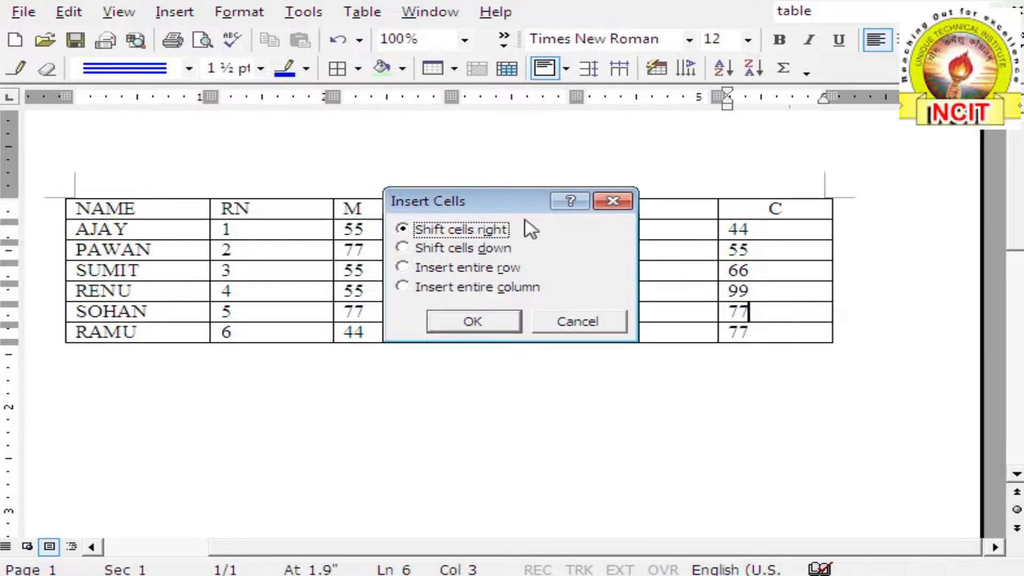
click(494, 322)
click(686, 313)
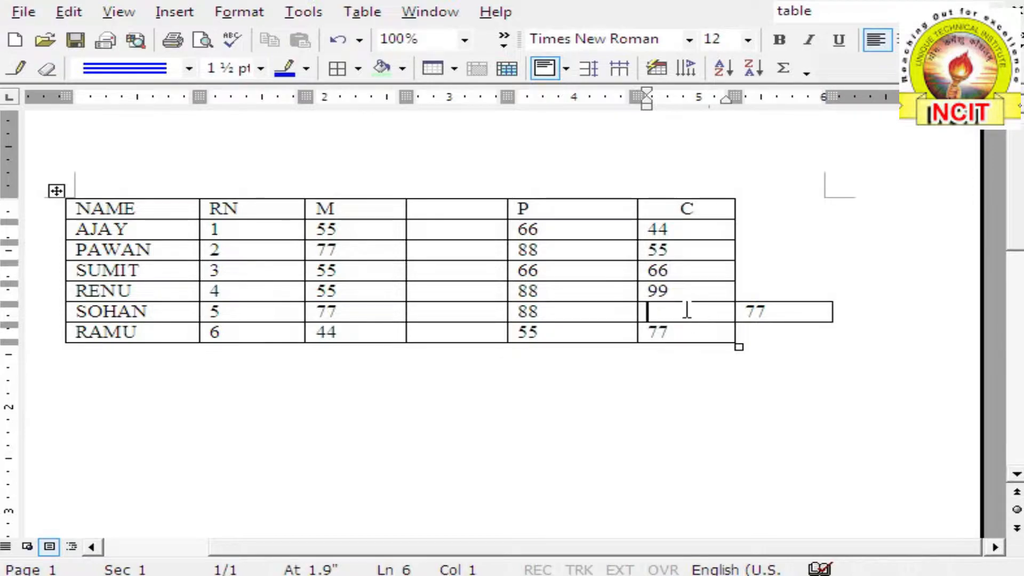
click(777, 309)
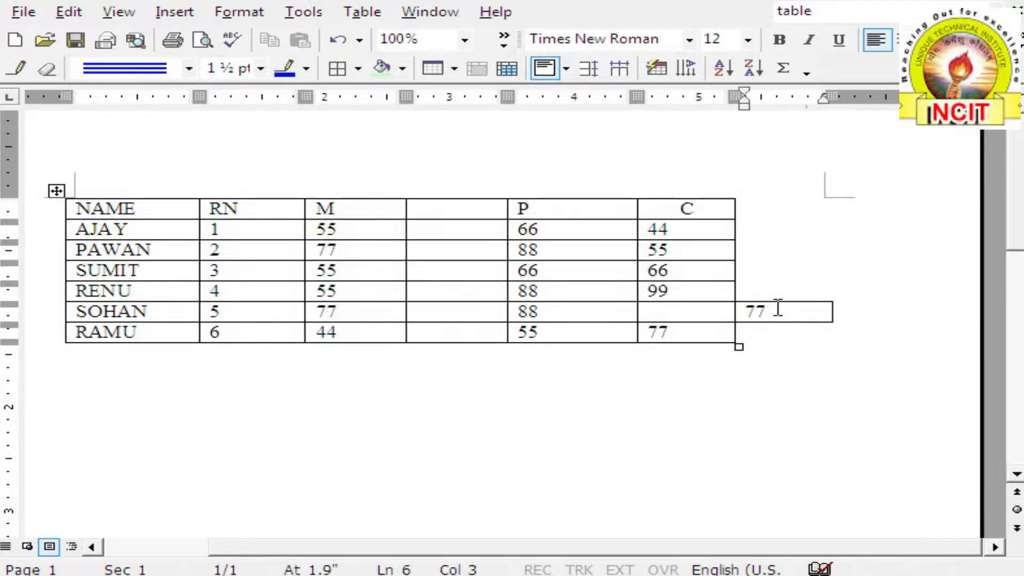
click(683, 310)
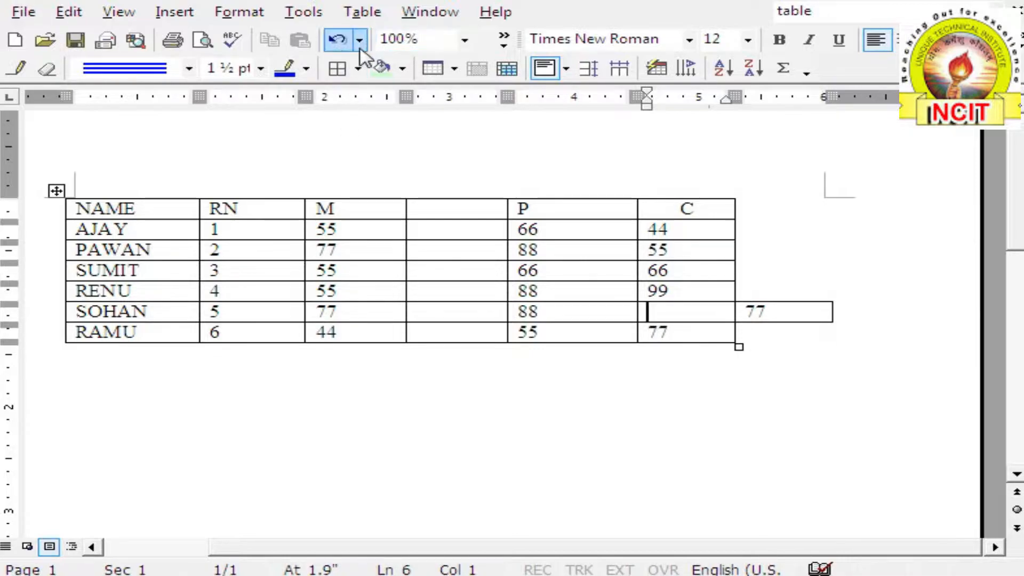
click(336, 43)
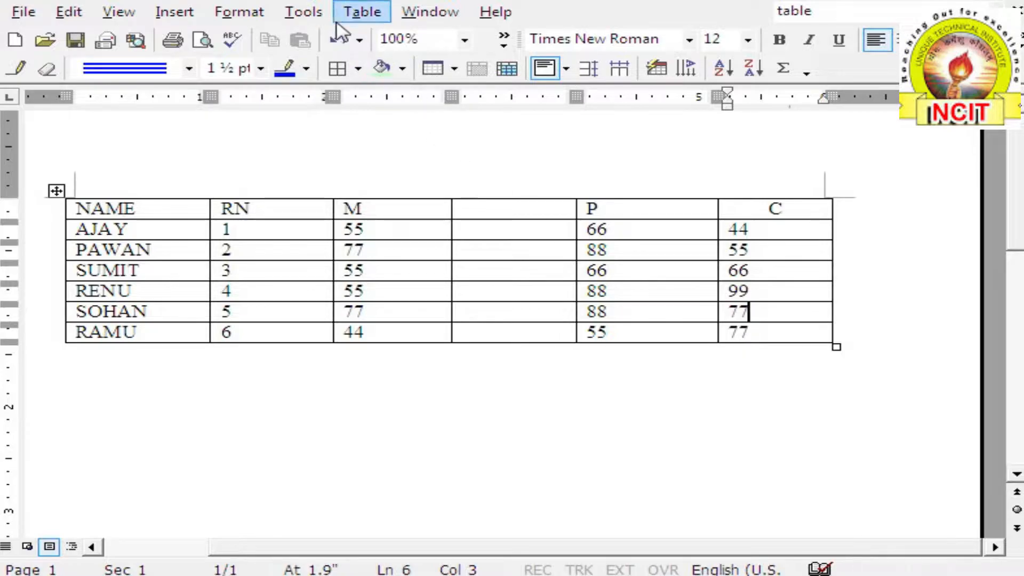
- Insert a cell with Shift cells down, pushing the C column down one row
click(352, 21)
mouse_move(377, 63)
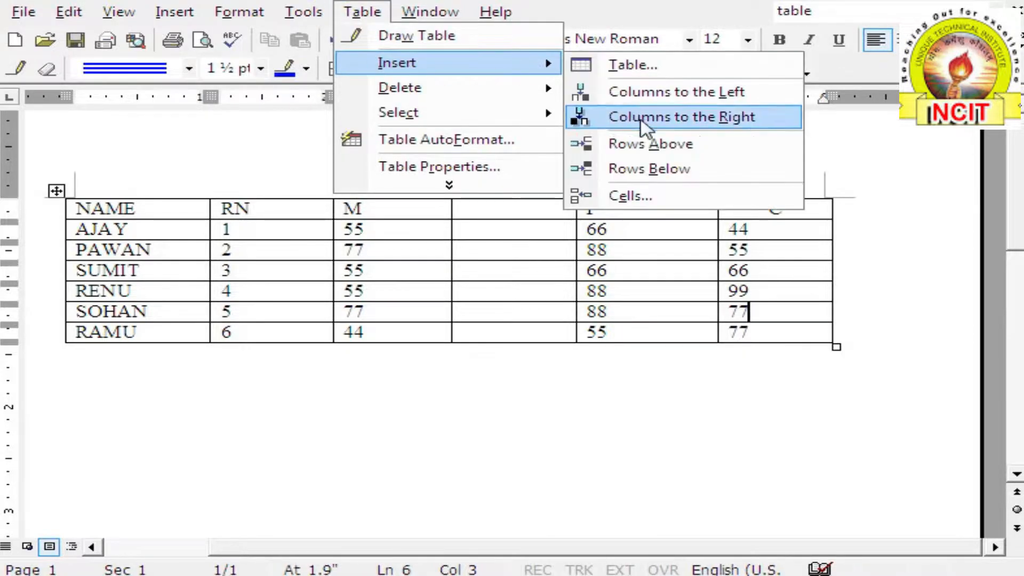
click(629, 196)
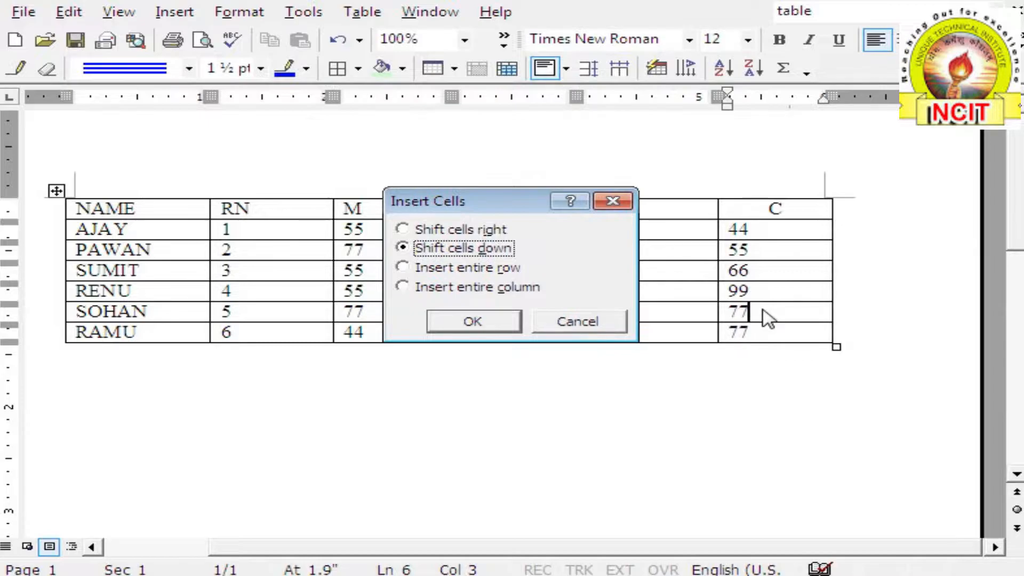
click(483, 321)
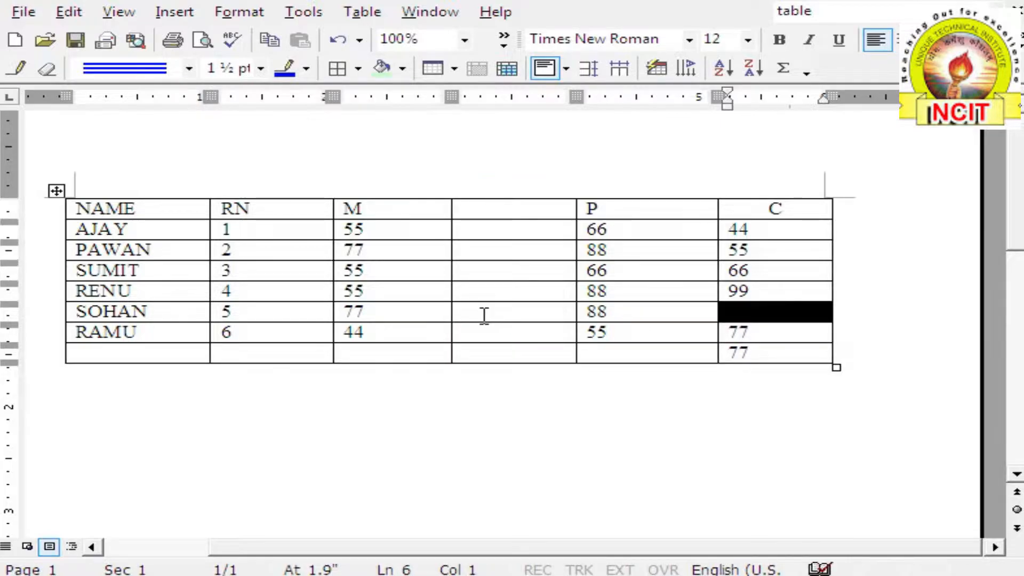
click(742, 312)
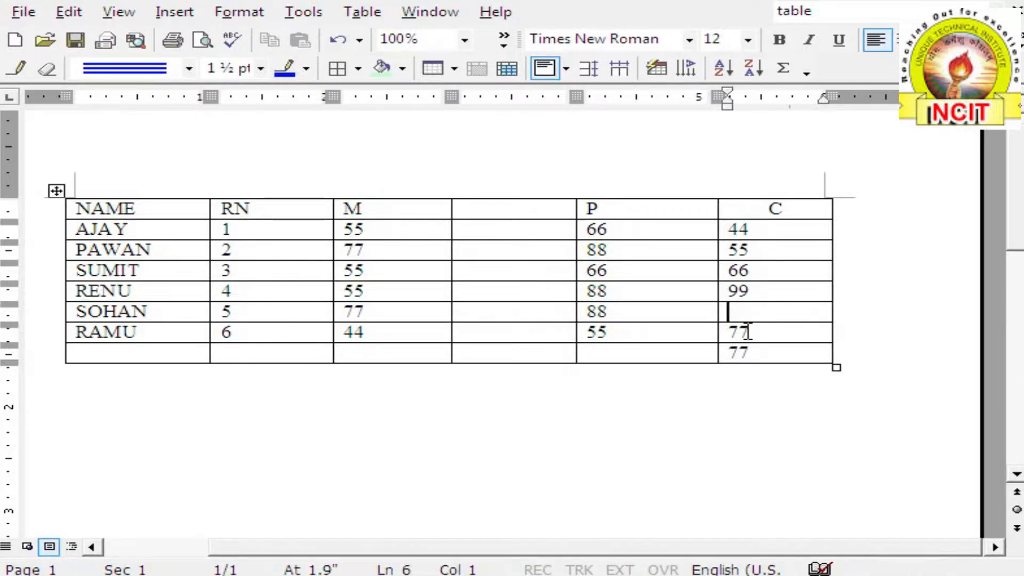
- Check the shifted C cells, then undo the cell insertion
click(749, 332)
click(749, 352)
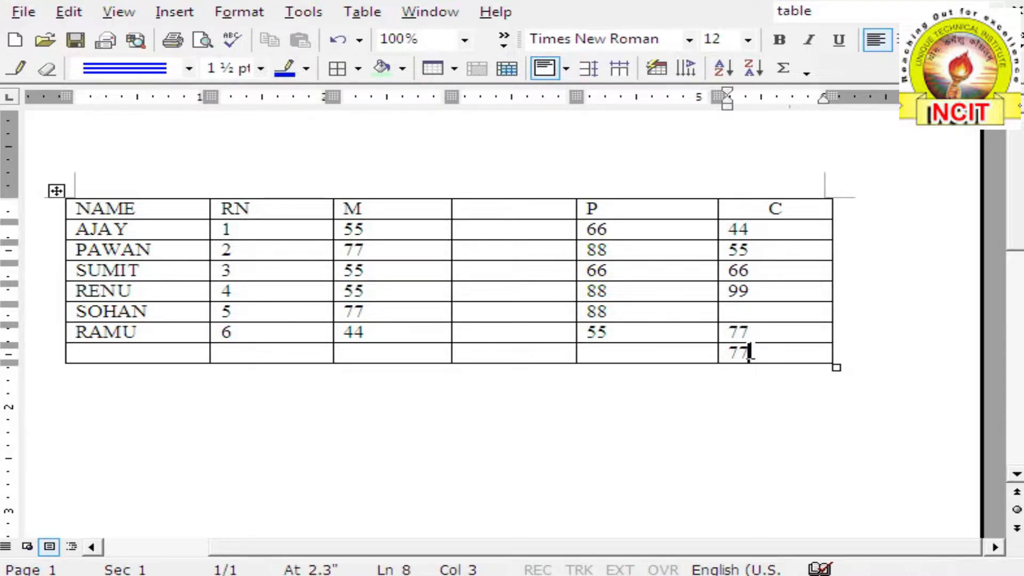
click(746, 309)
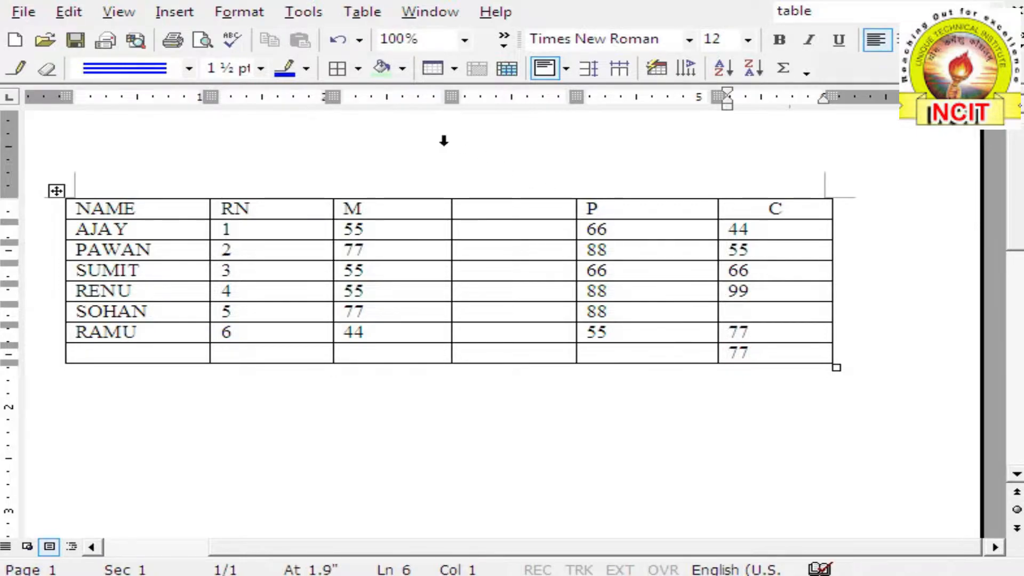
click(338, 41)
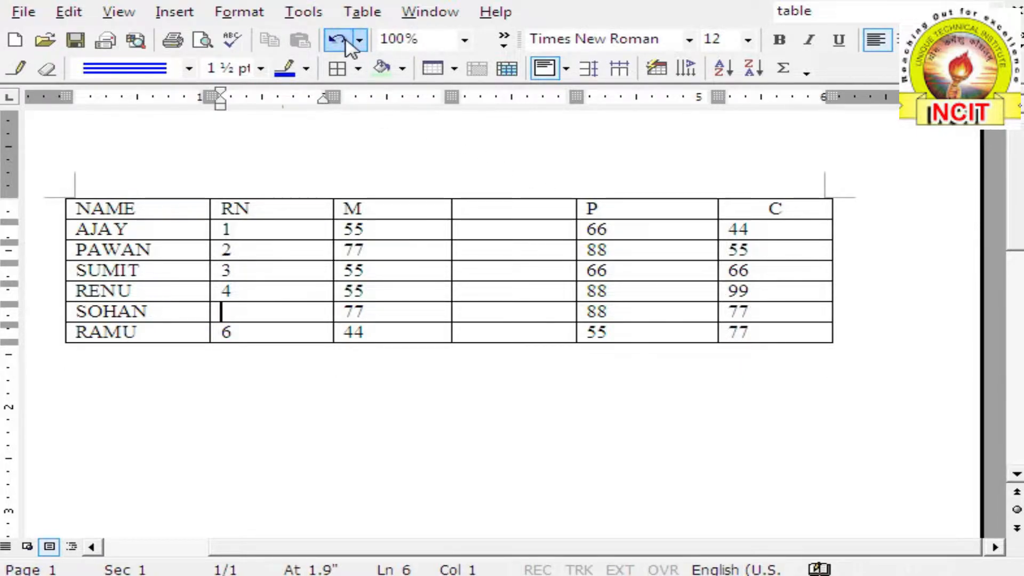
click(355, 11)
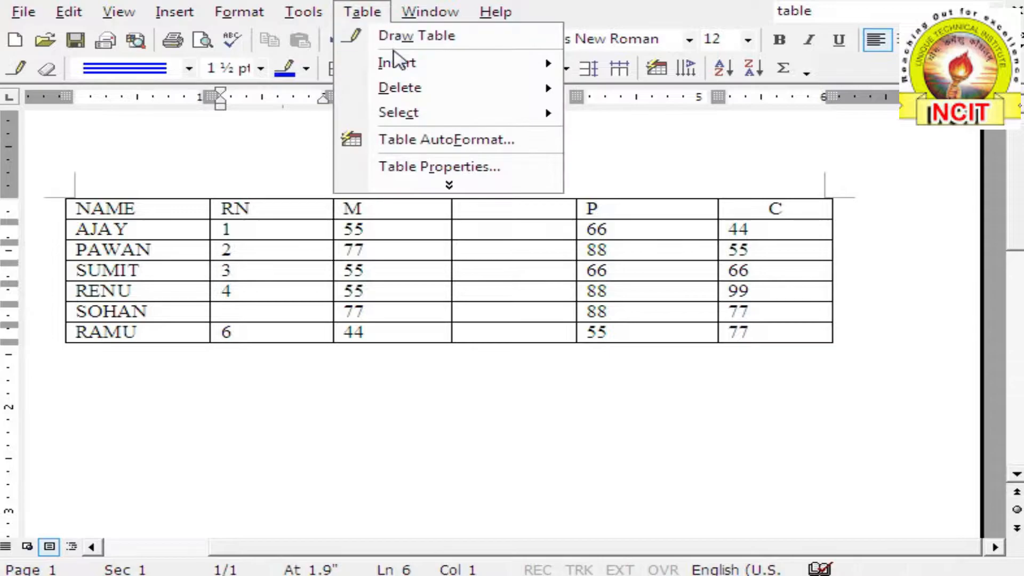
- Use Insert Cells with 'Insert entire row' to add an empty row above SOHAN
mouse_move(395, 61)
click(624, 193)
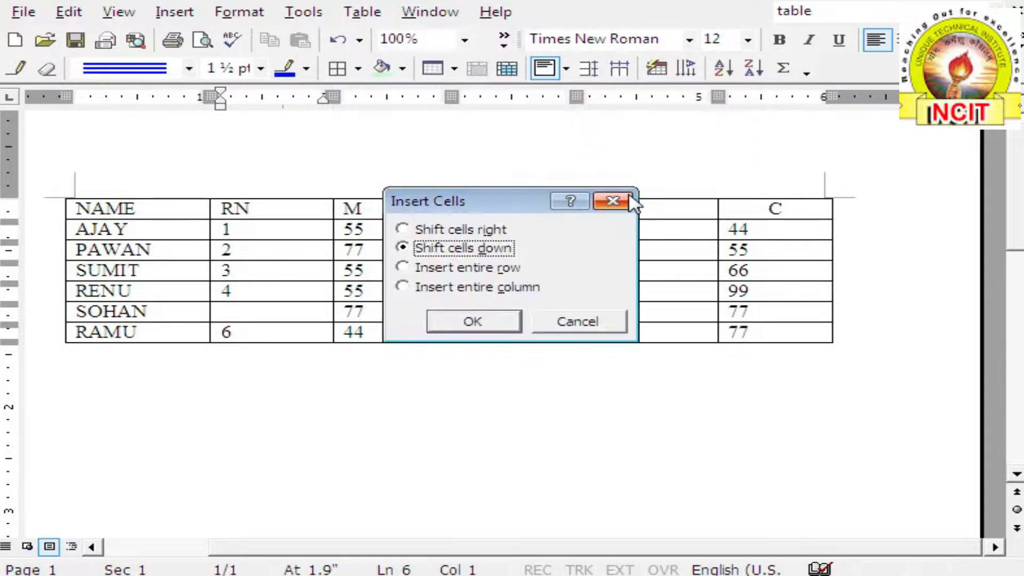
click(452, 270)
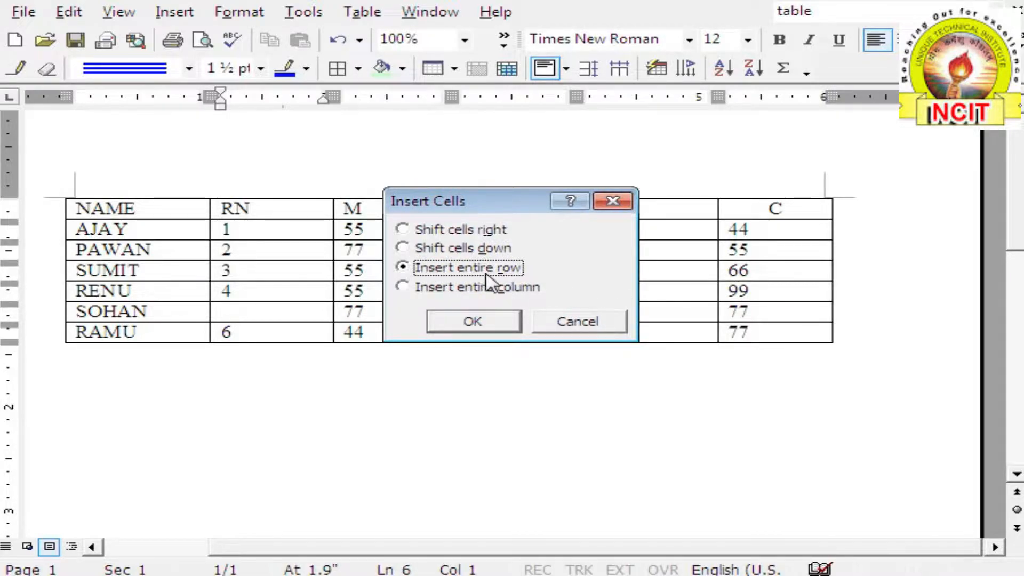
click(507, 323)
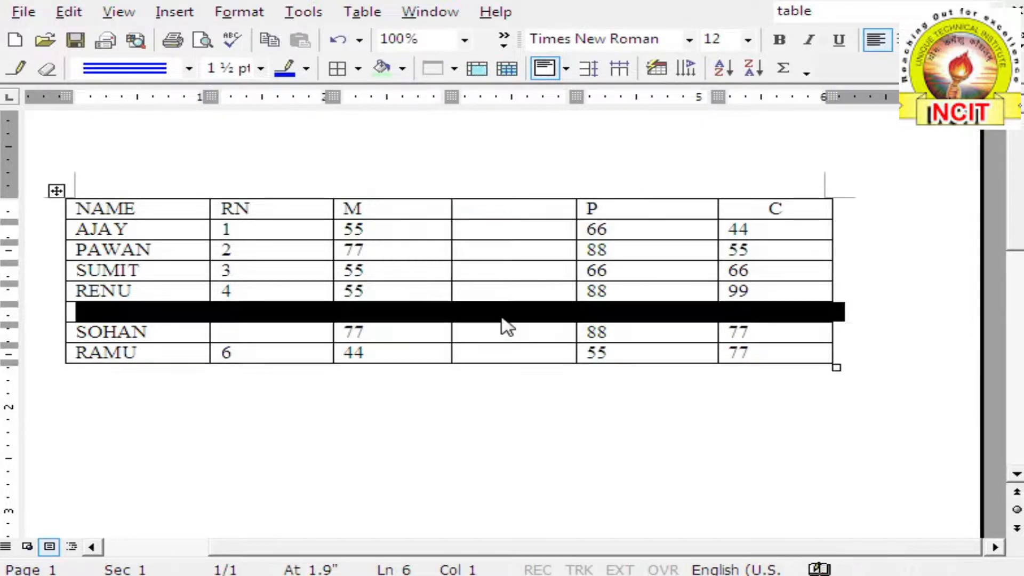
click(760, 332)
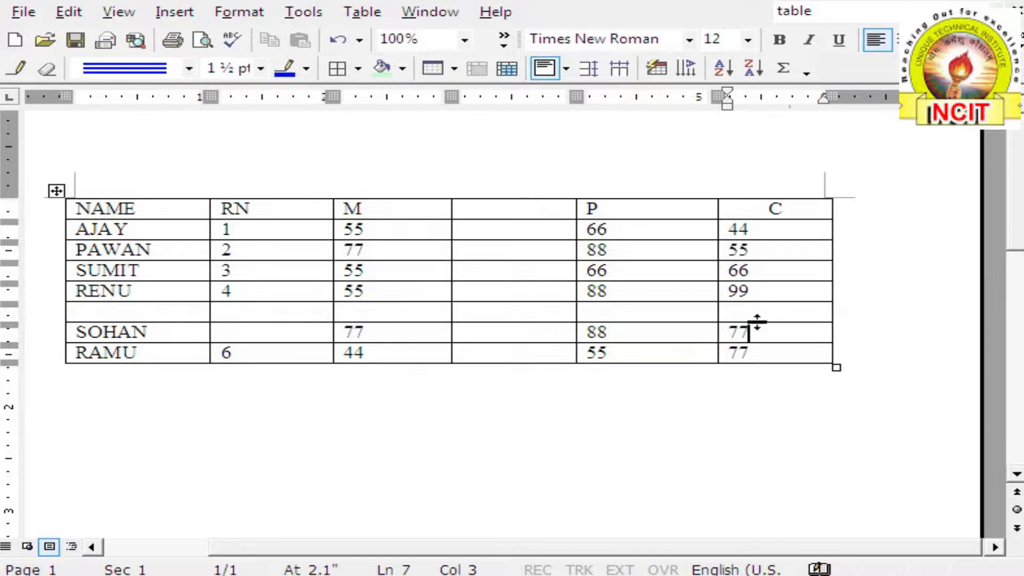
click(760, 309)
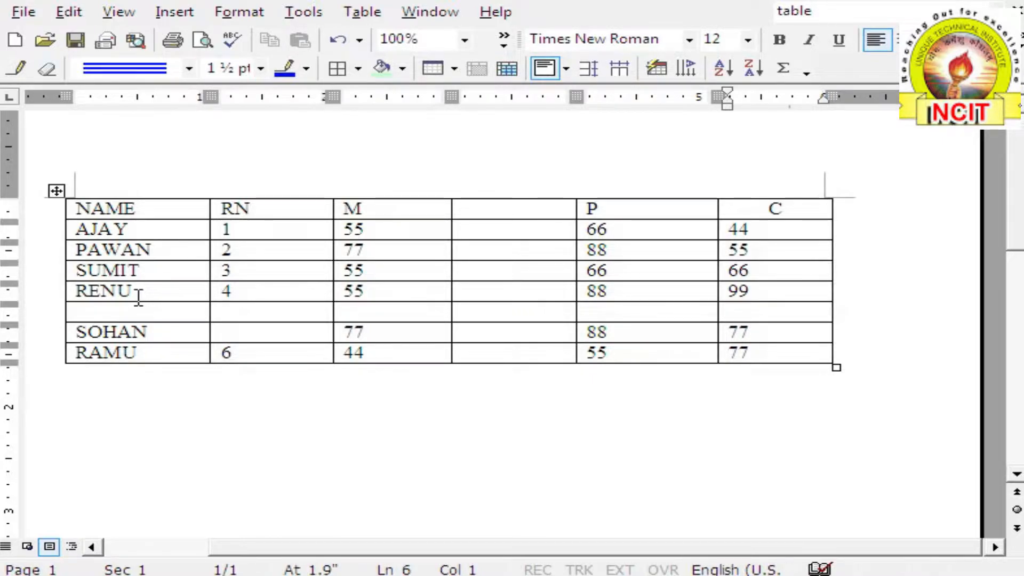
click(760, 330)
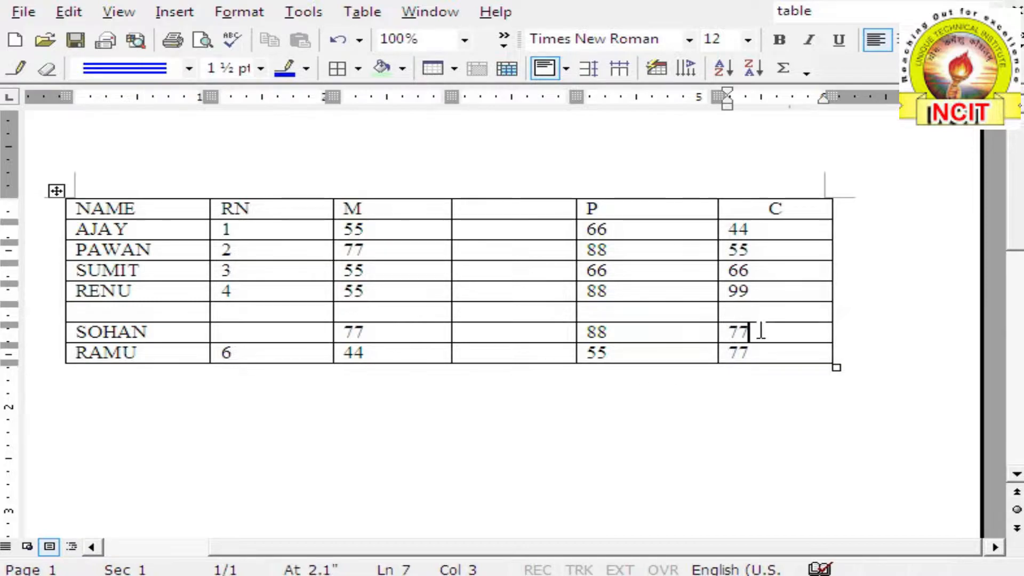
- Use Insert Cells with 'Insert entire column' to add a blank column between P and C
click(358, 13)
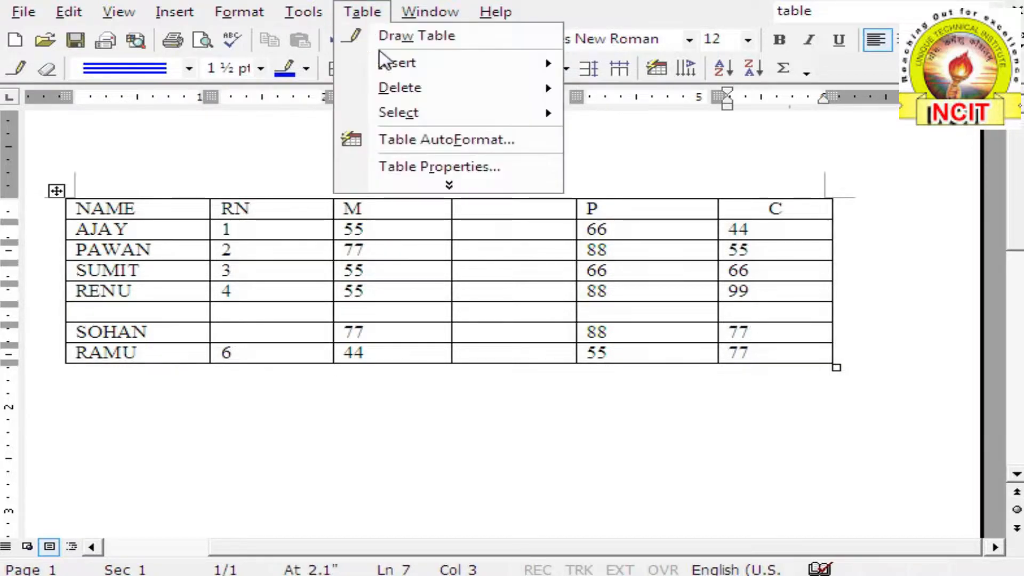
mouse_move(397, 63)
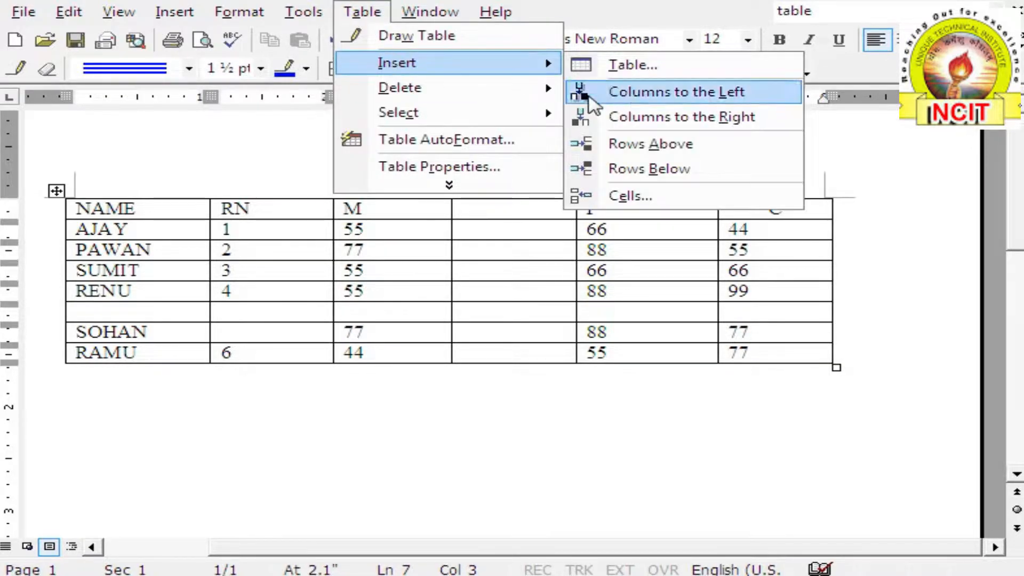
click(633, 198)
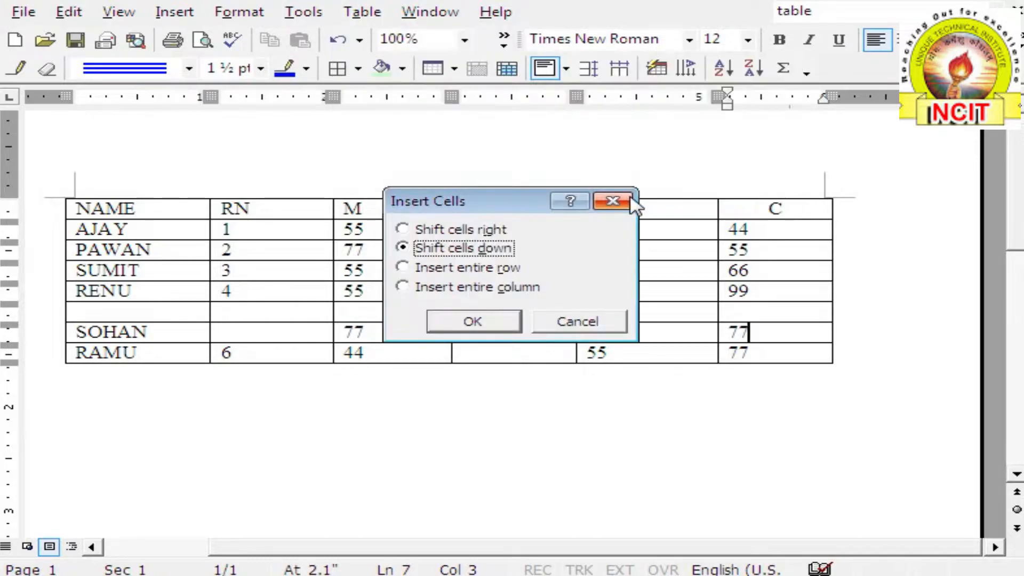
click(439, 288)
key(Return)
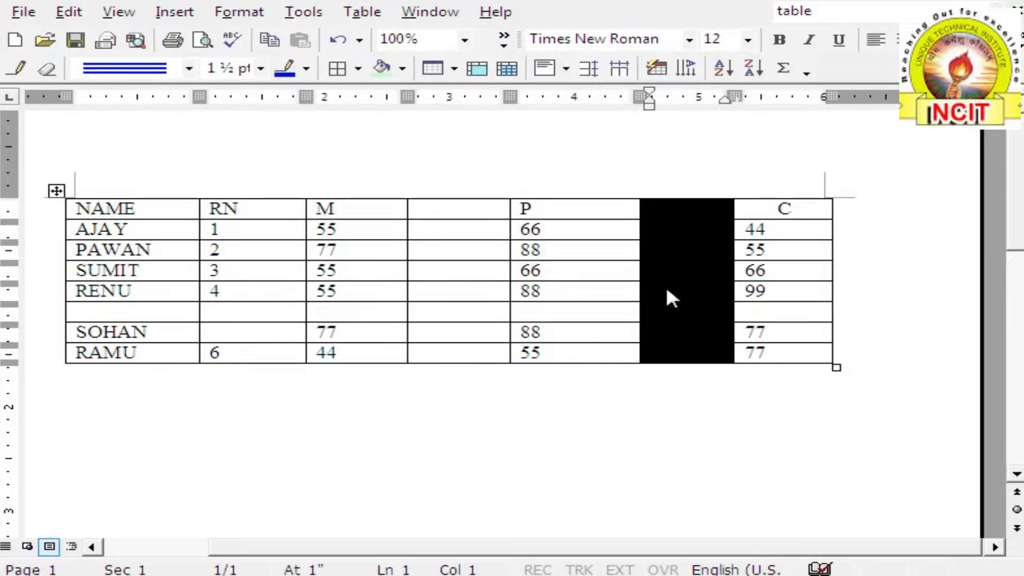
click(766, 310)
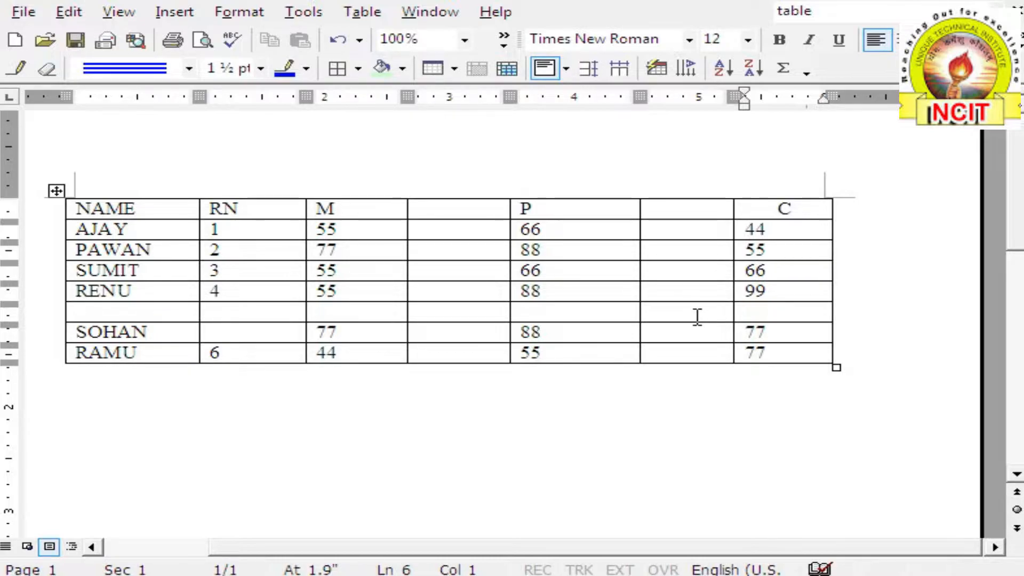
- Select the empty column and the P column together, then bring up the Table menu
click(443, 297)
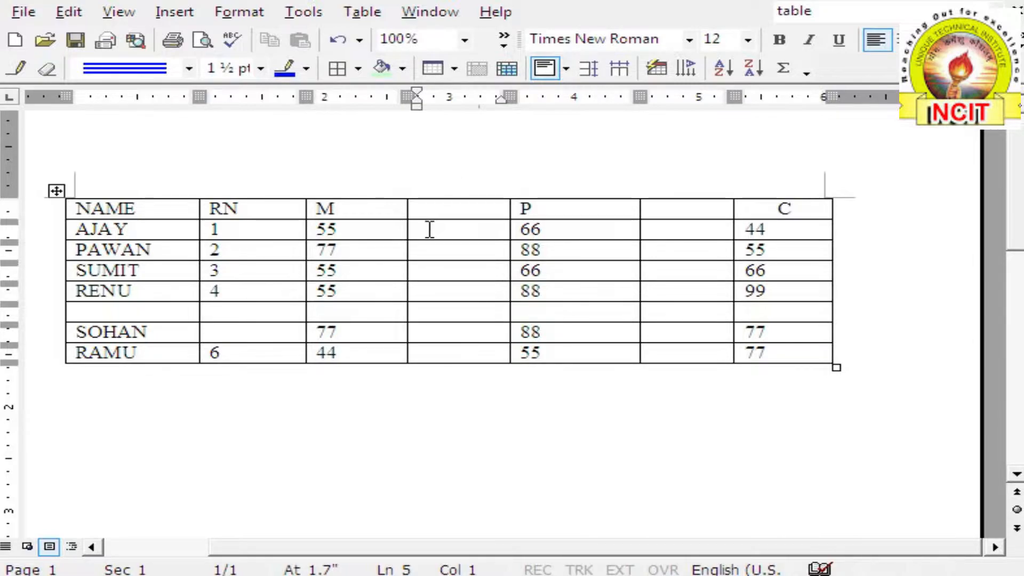
click(456, 207)
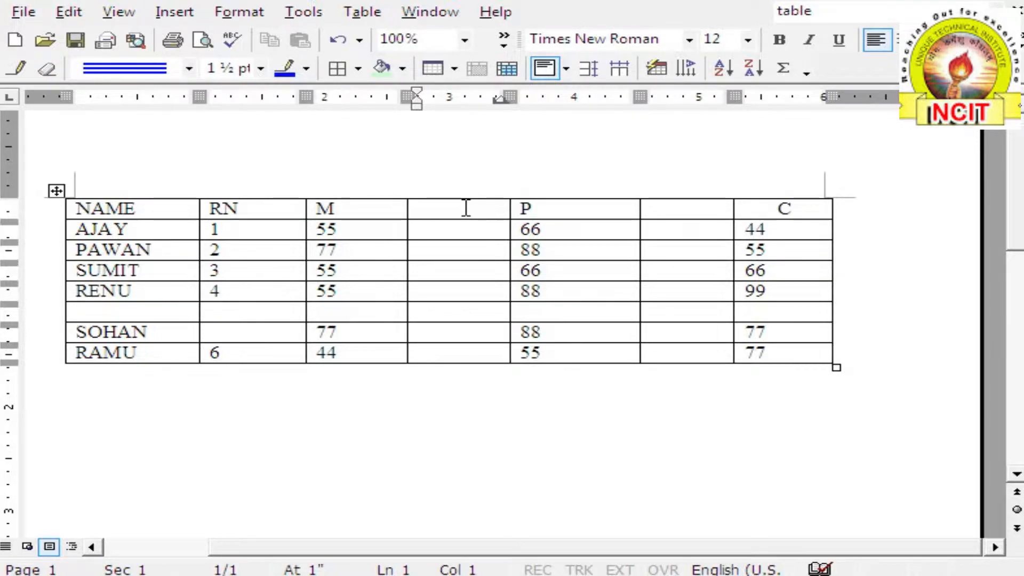
click(515, 211)
double_click(526, 213)
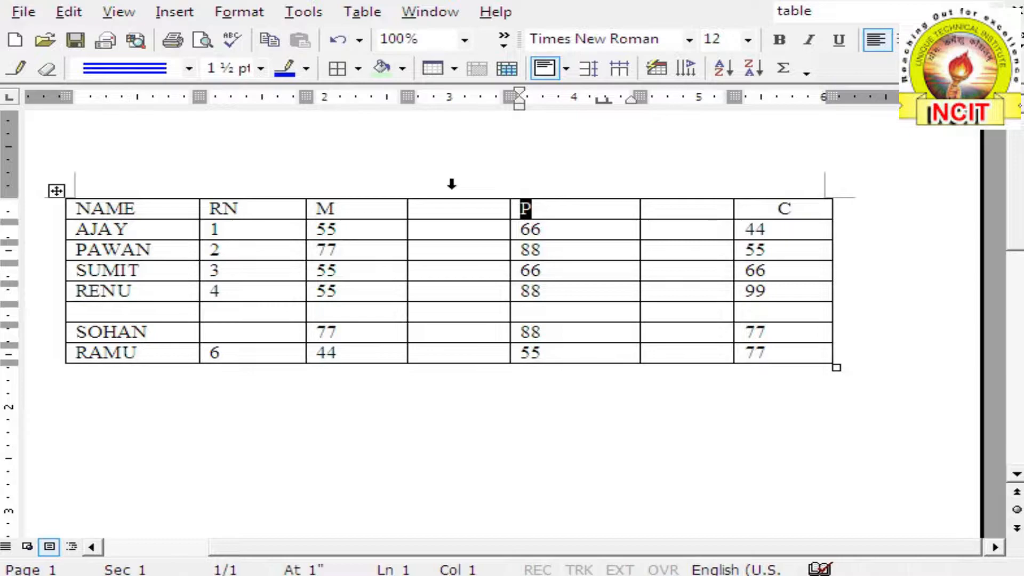
drag(523, 184, 545, 178)
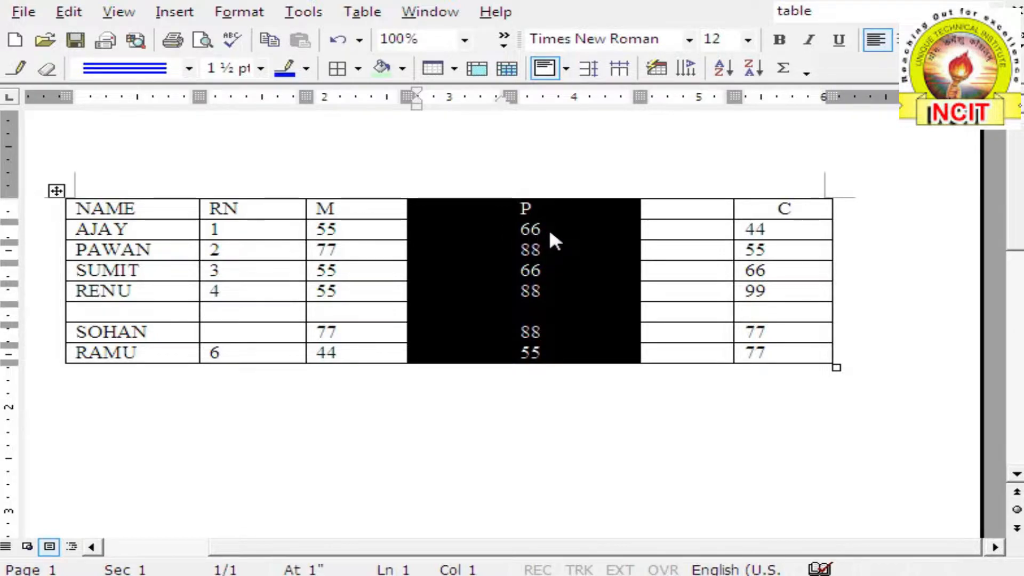
click(363, 11)
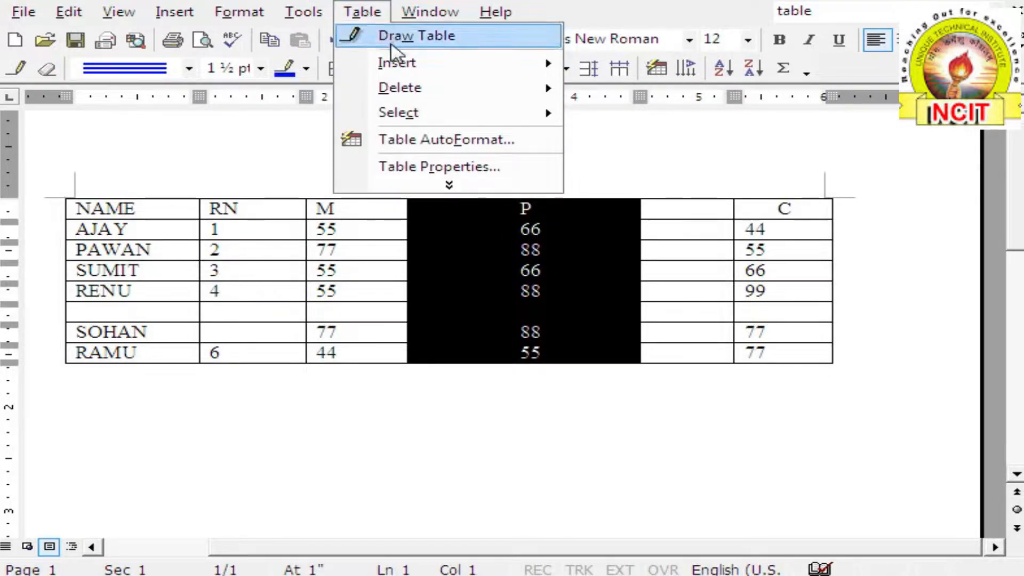
- Insert two empty columns to the left of the selected columns with Columns to the Left
mouse_move(457, 70)
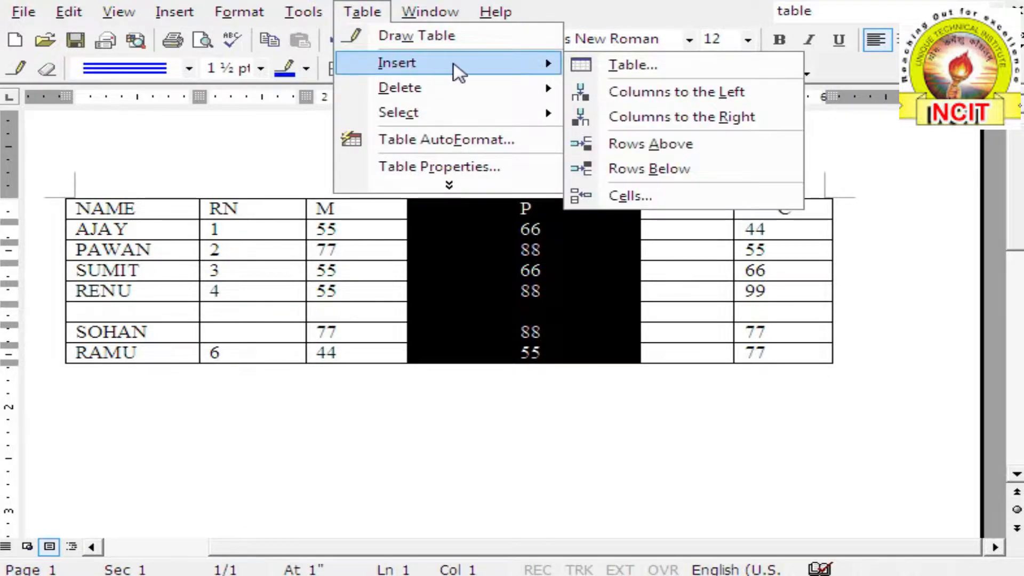
click(648, 96)
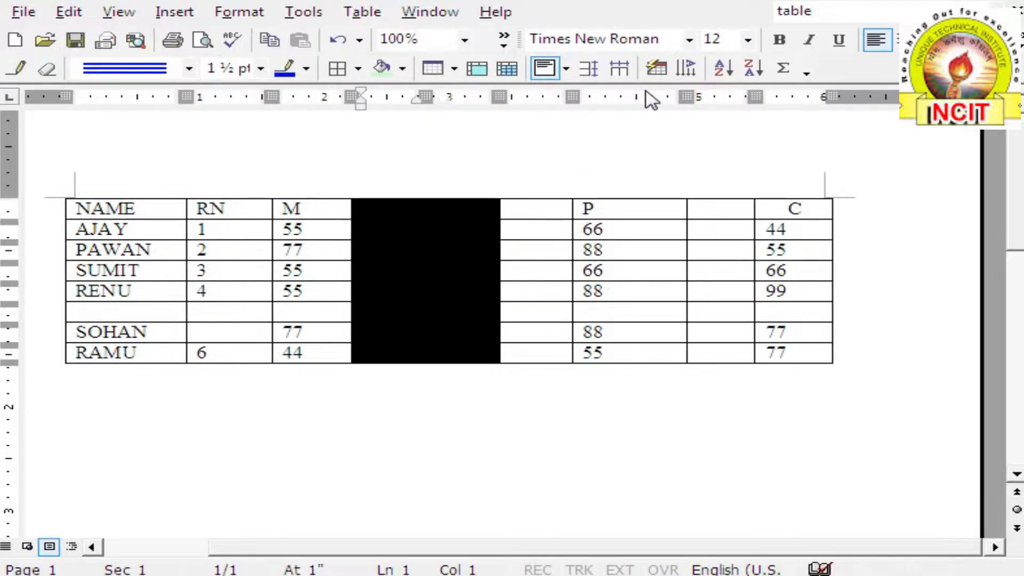
click(537, 253)
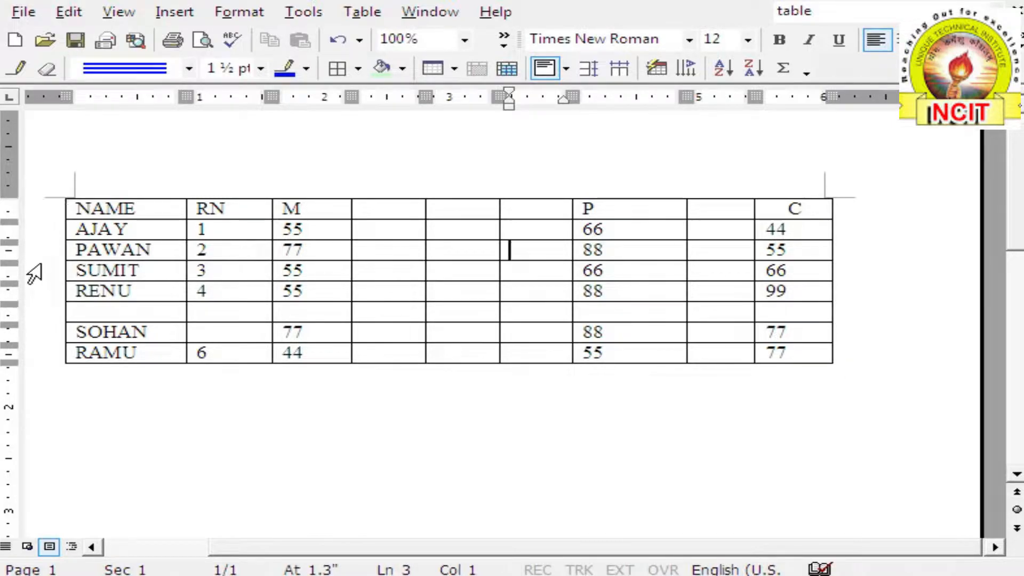
- Select the SUMIT and RENU rows and insert two empty rows above SUMIT
drag(34, 273, 34, 292)
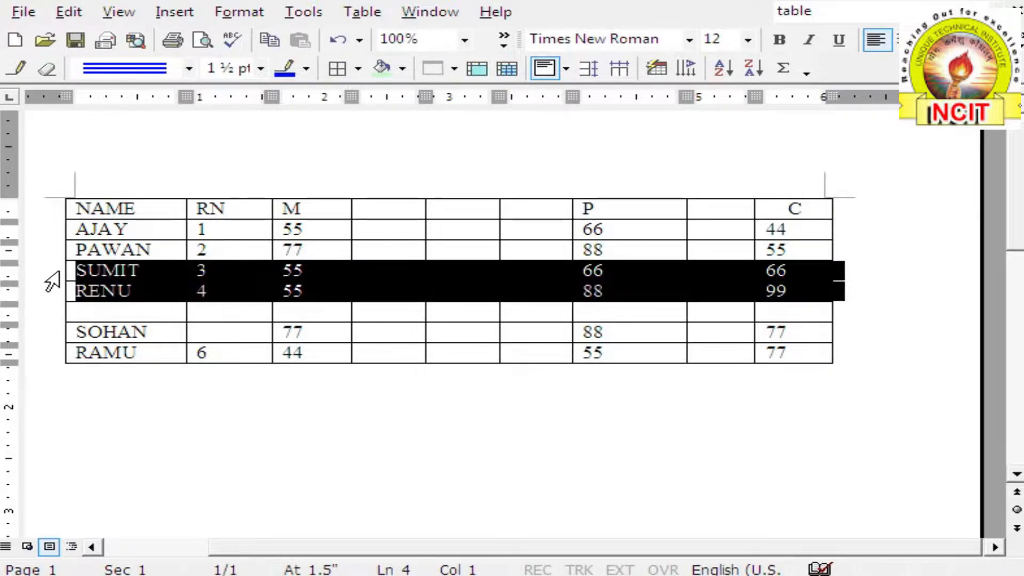
click(370, 16)
mouse_move(390, 68)
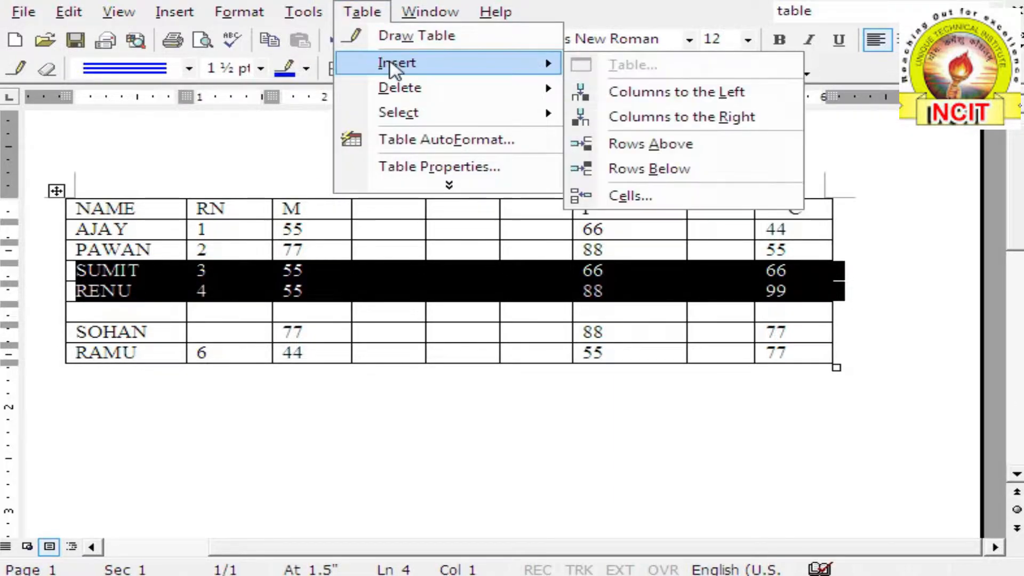
click(629, 150)
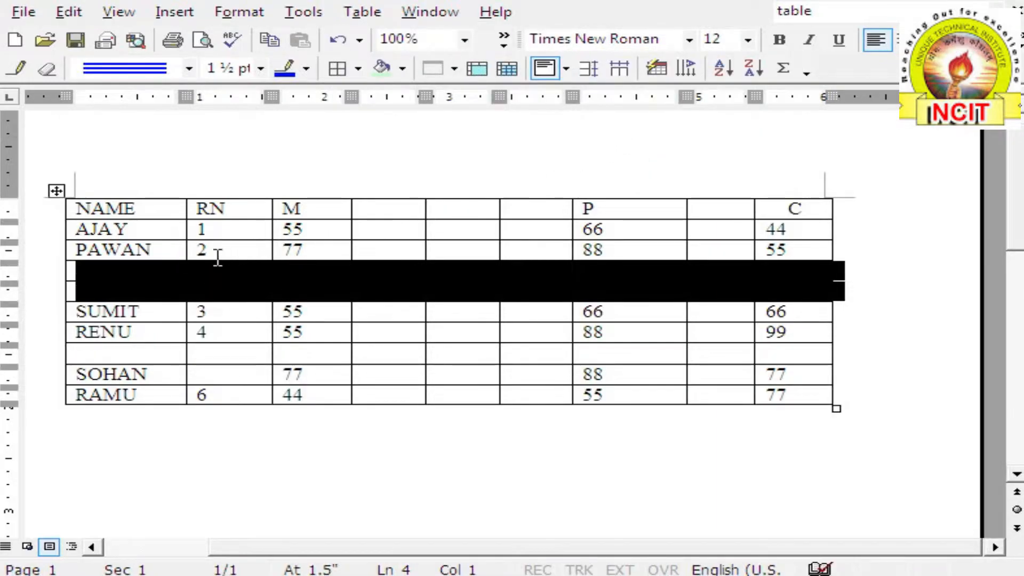
click(159, 273)
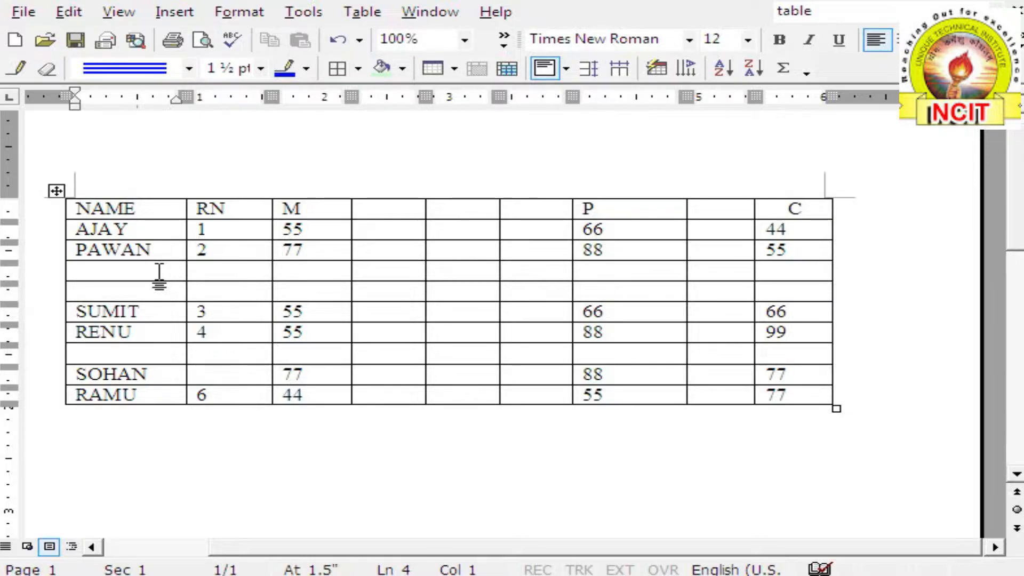
- Browse the Table menu's Insert, Delete and Select submenus, then click through the empty row's cells
click(356, 17)
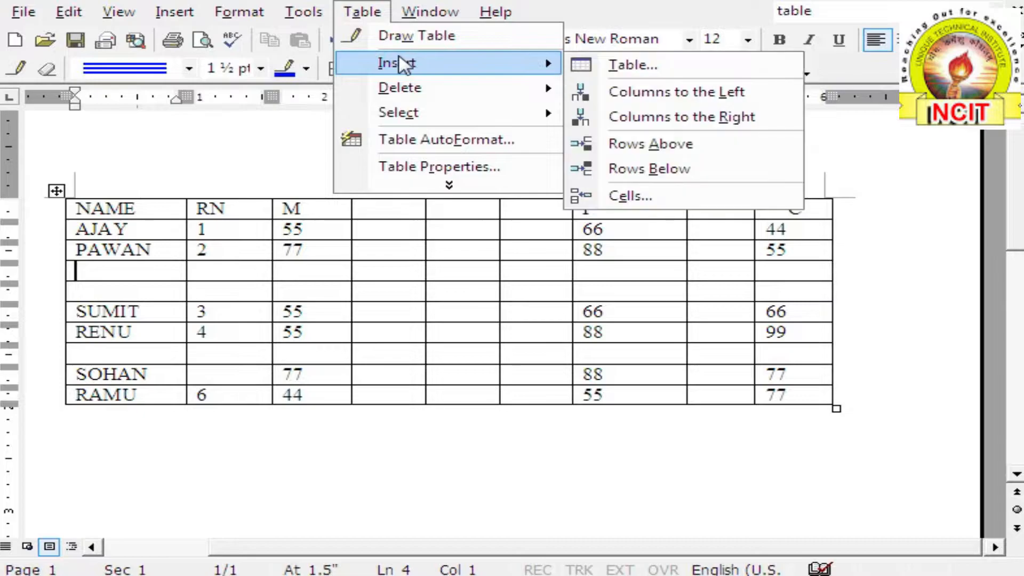
click(433, 186)
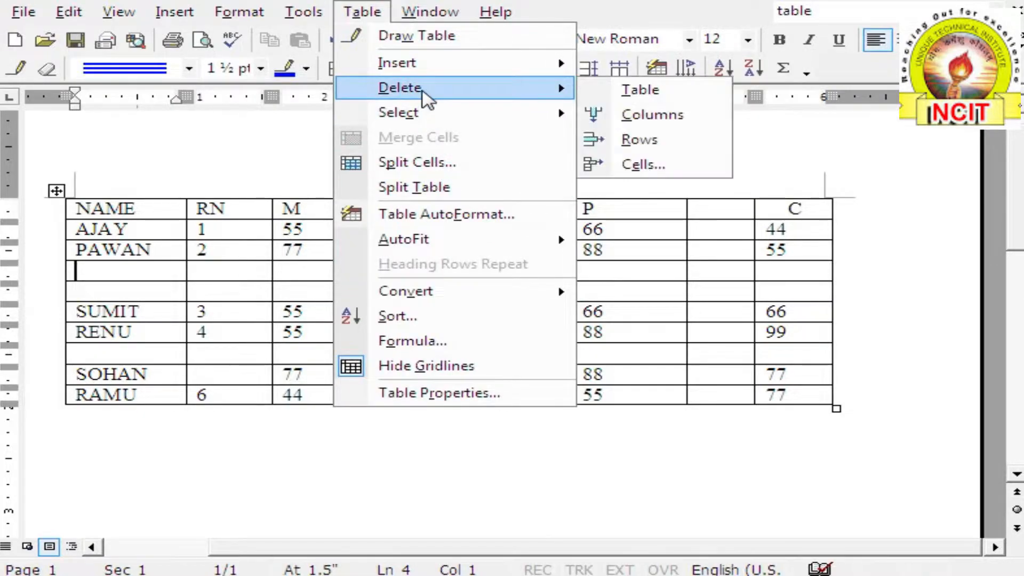
mouse_move(430, 120)
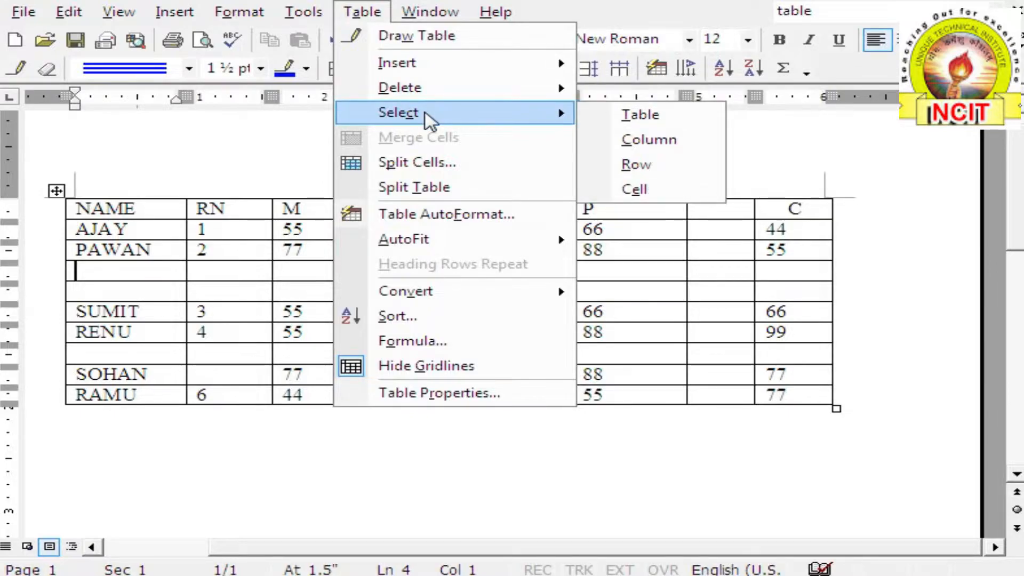
click(159, 233)
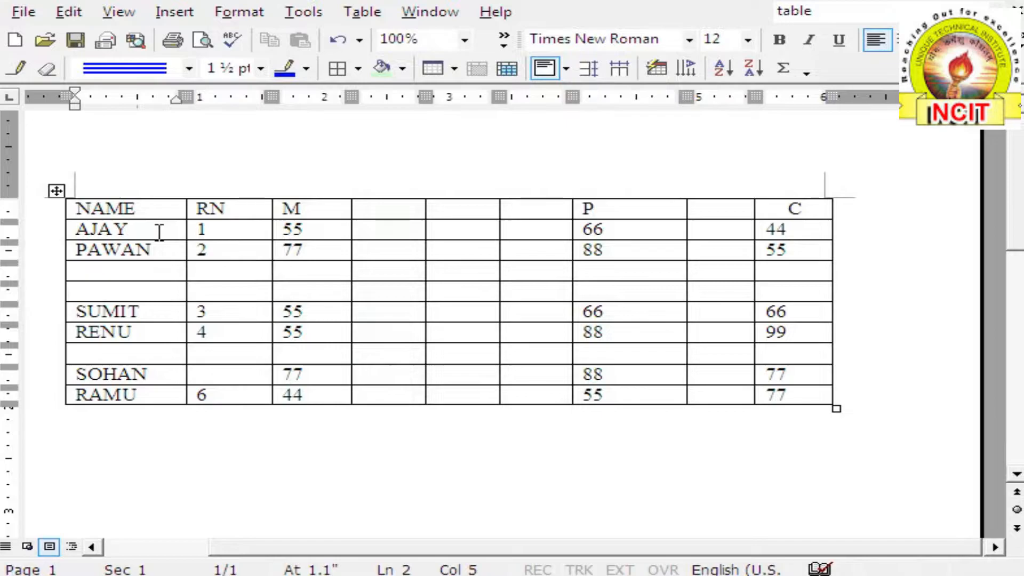
click(138, 275)
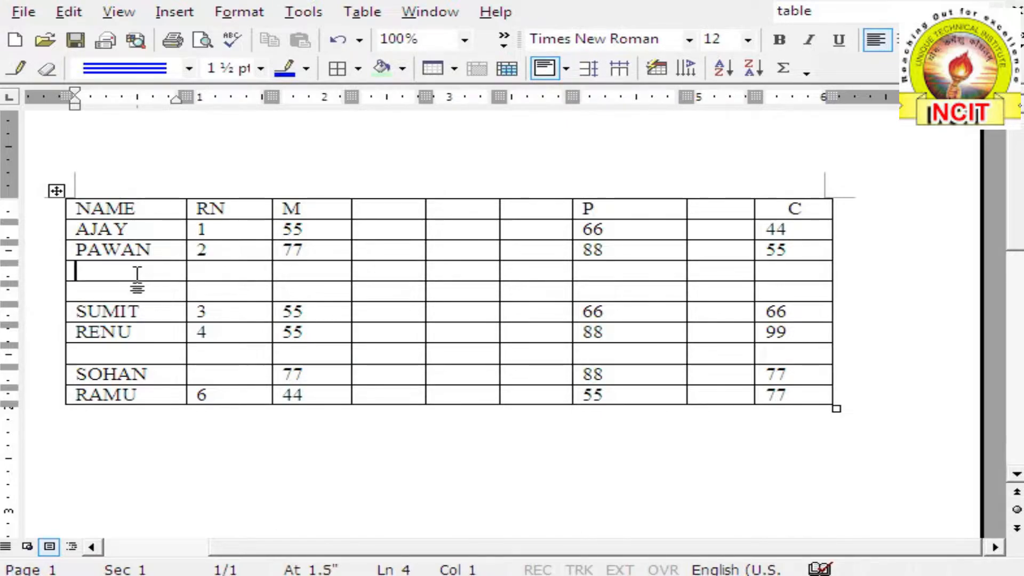
click(229, 273)
click(288, 268)
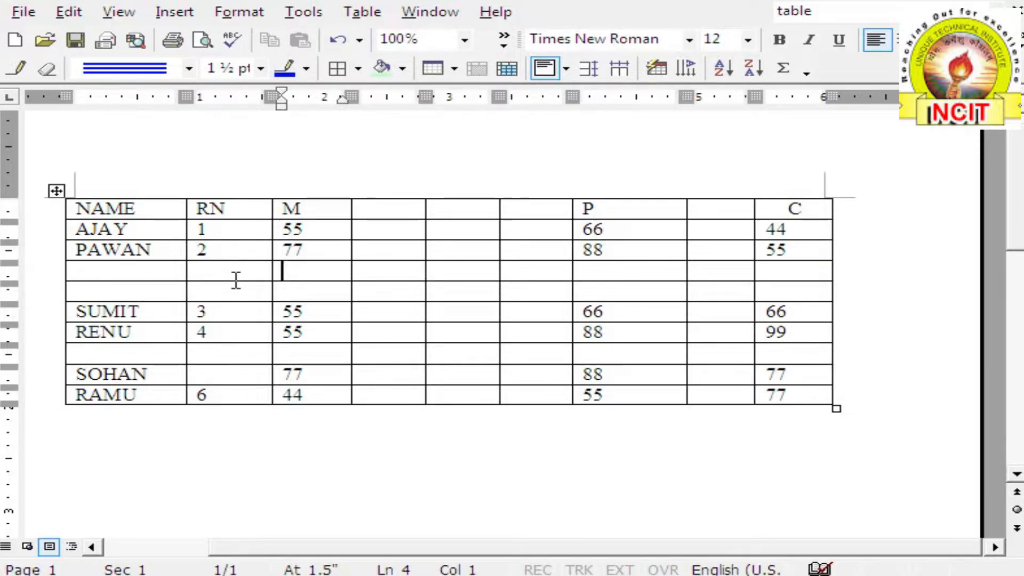
click(376, 250)
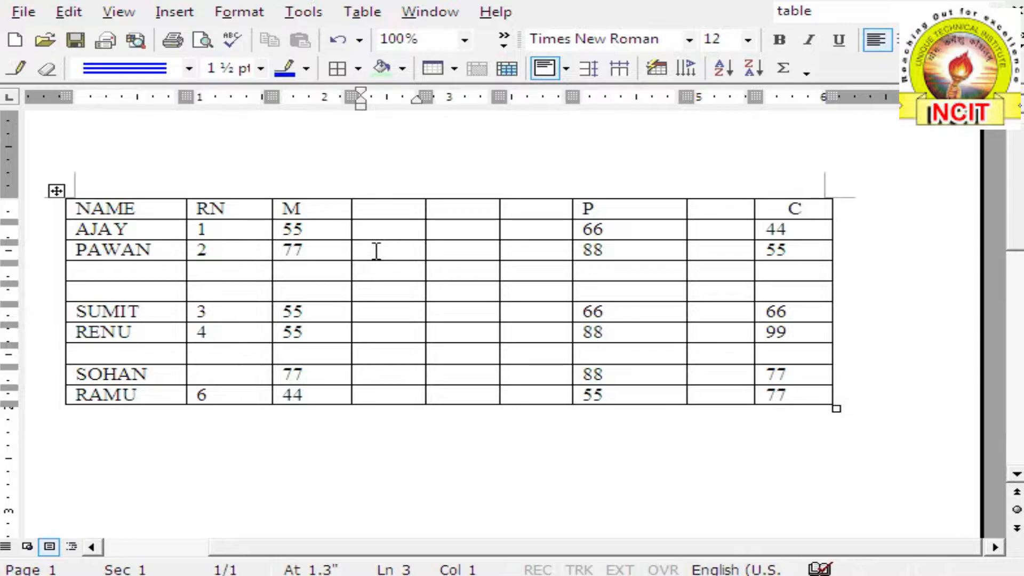
click(166, 460)
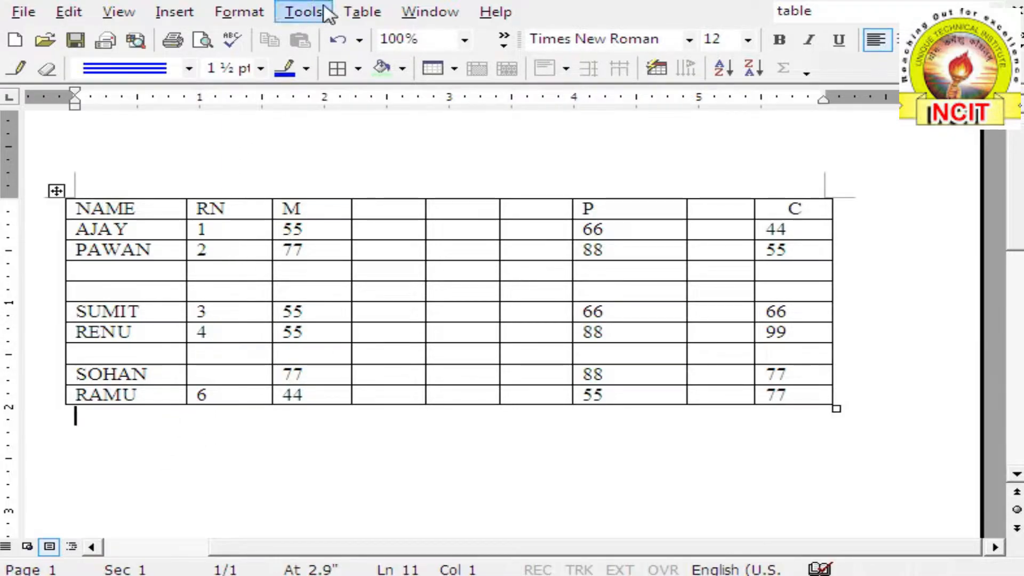
- Look over the Table menu again, click into empty cells of rows 4 and 5, and reopen Table
click(373, 16)
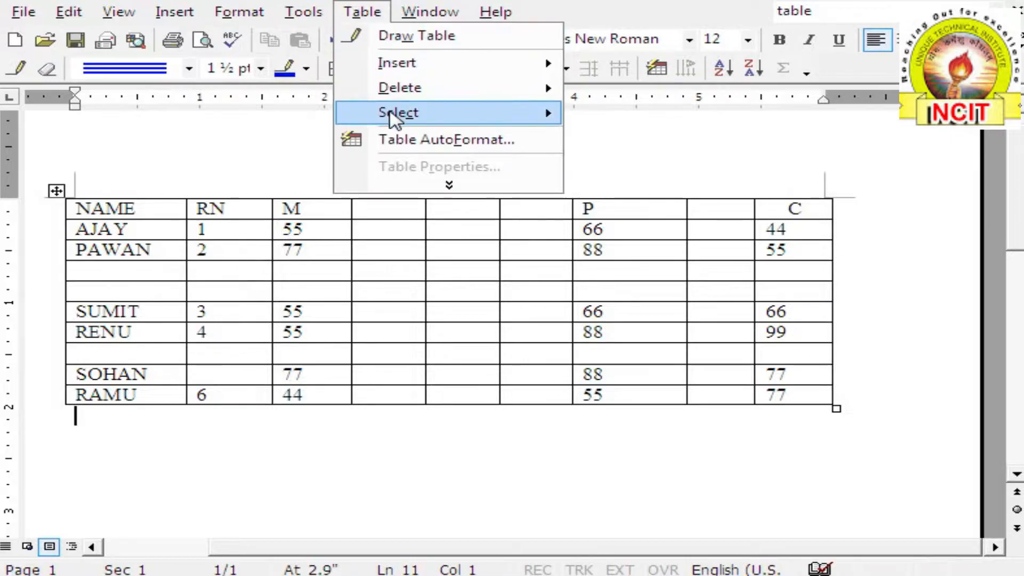
mouse_move(392, 117)
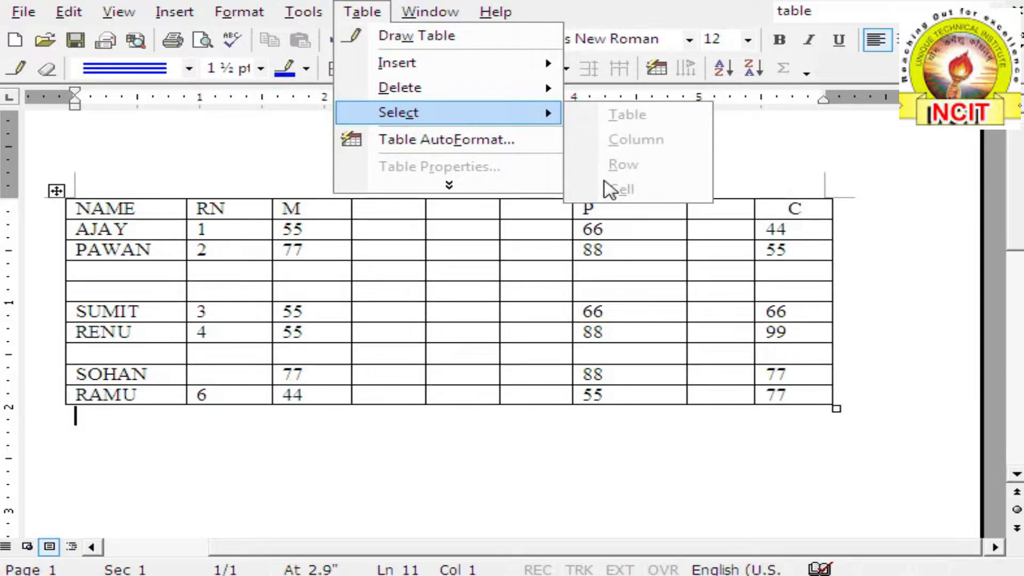
click(197, 415)
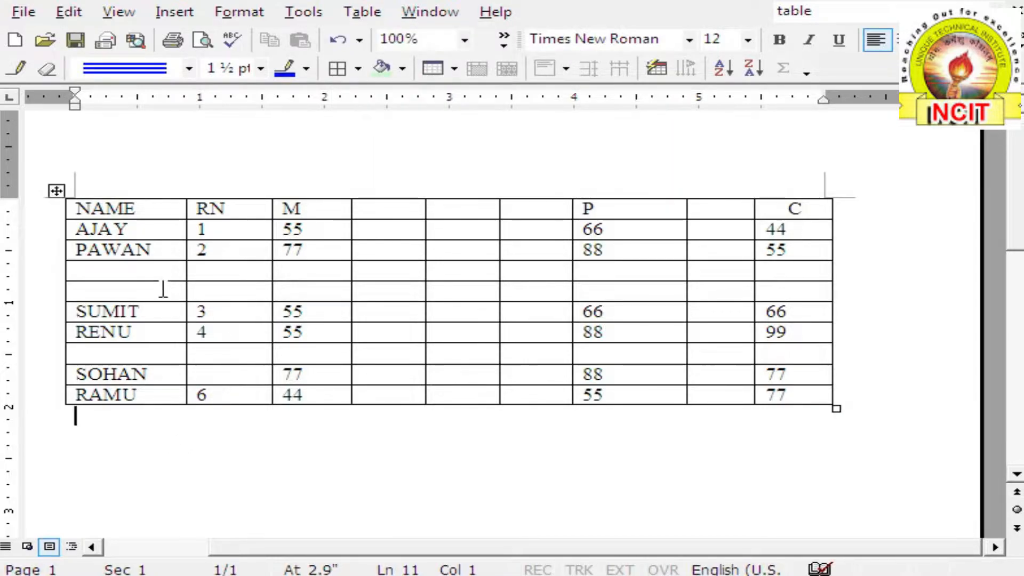
click(393, 269)
click(445, 270)
click(400, 292)
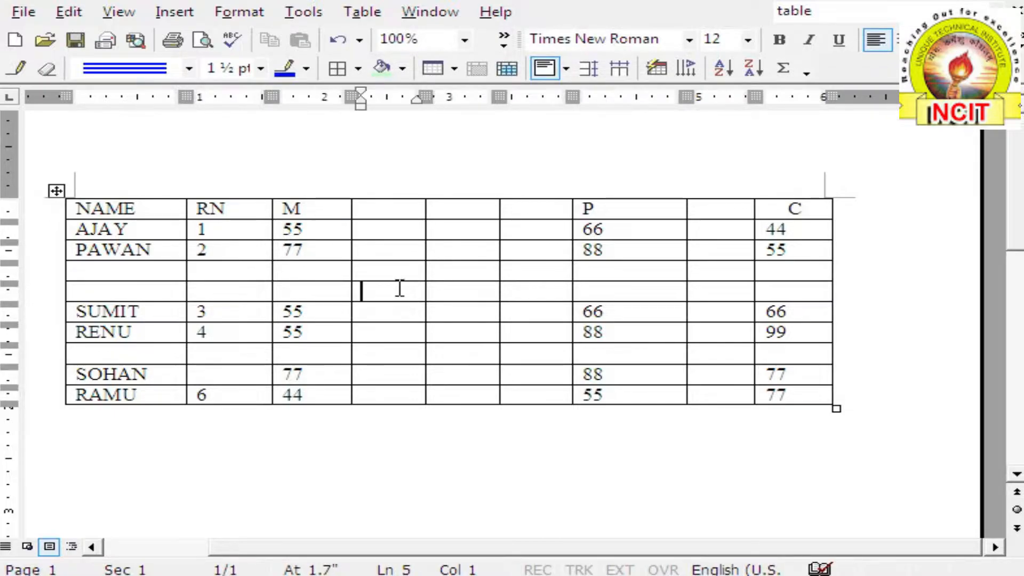
click(361, 12)
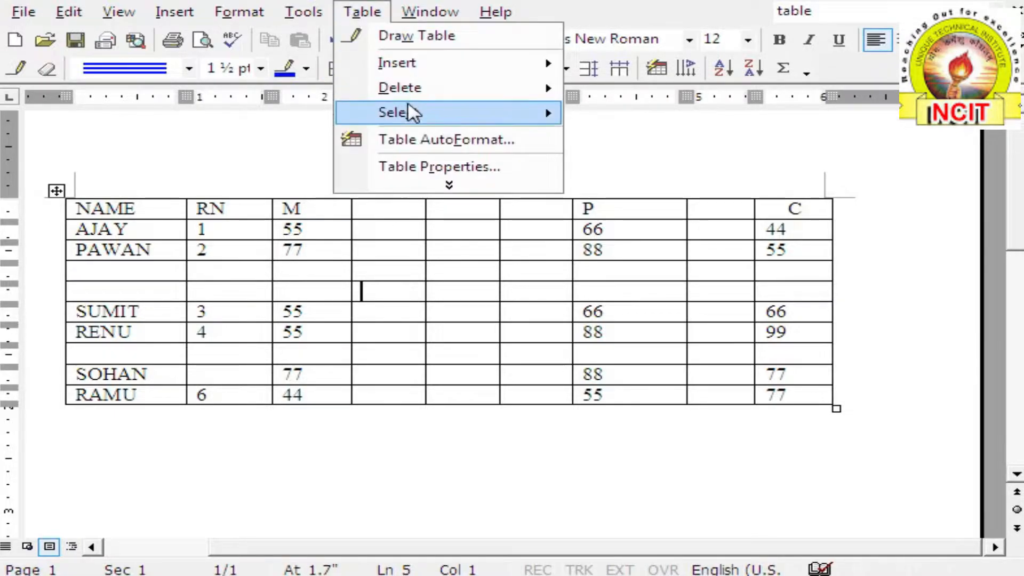
click(593, 118)
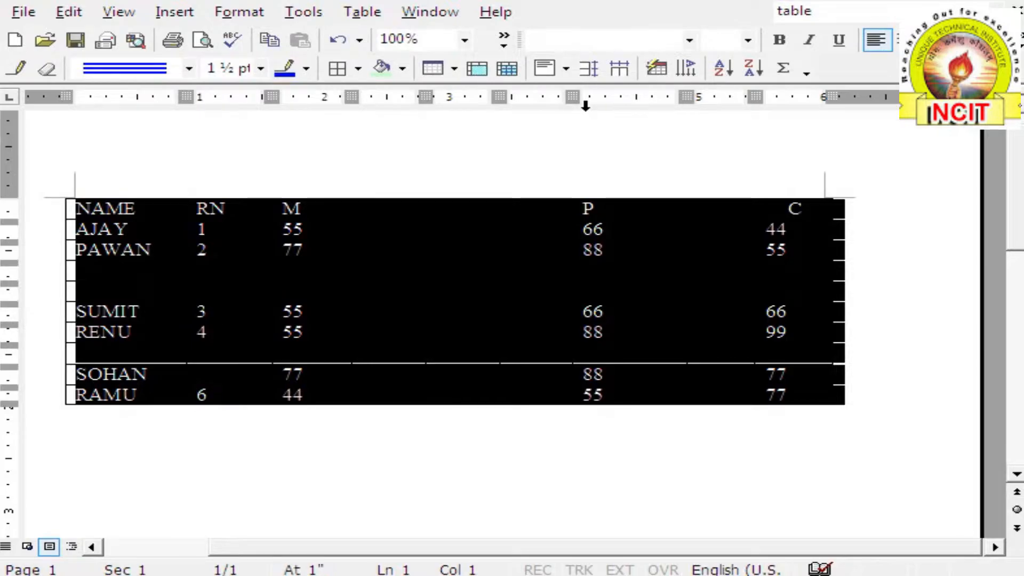
click(339, 283)
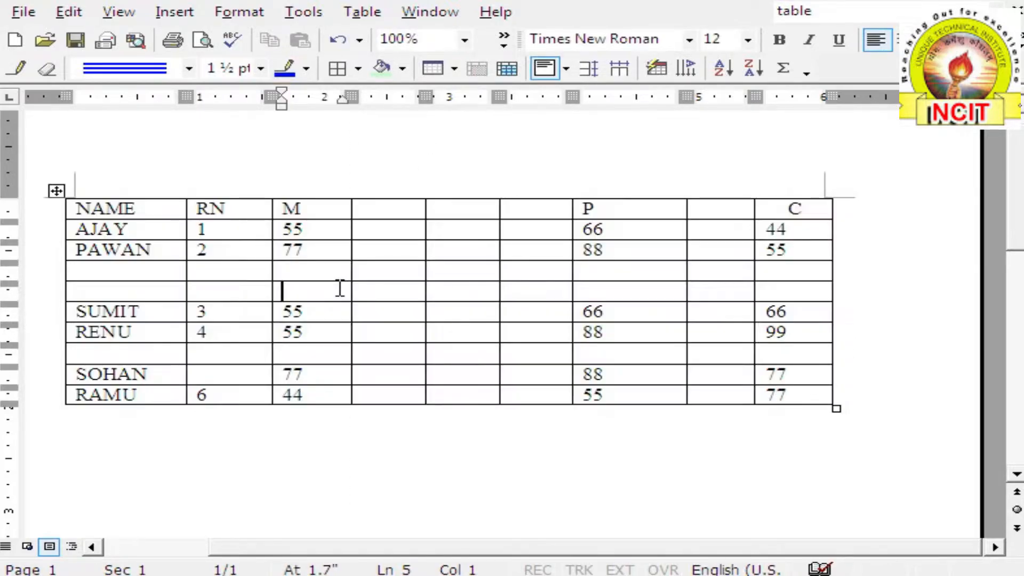
click(57, 190)
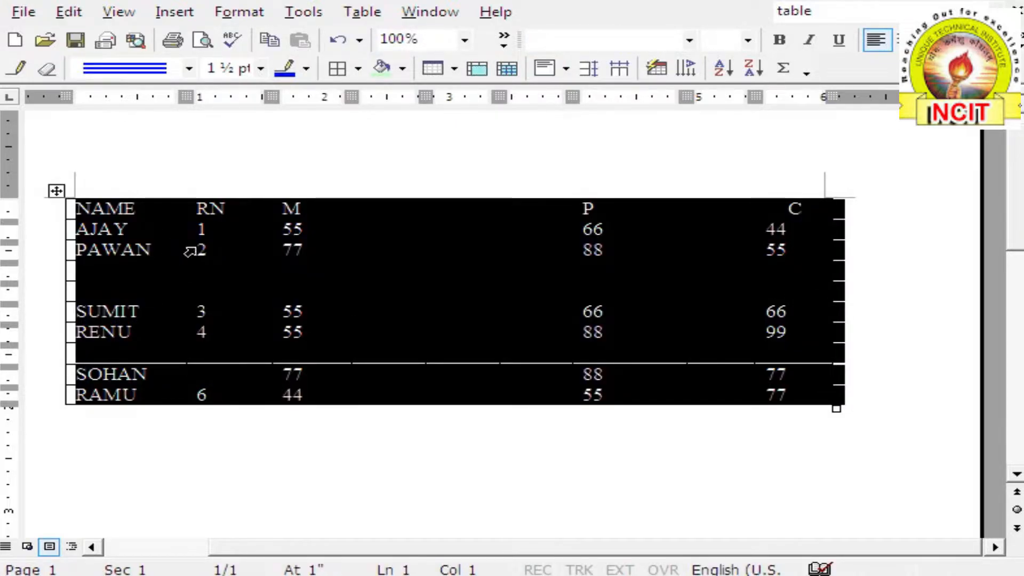
click(233, 251)
drag(34, 211, 72, 410)
click(236, 256)
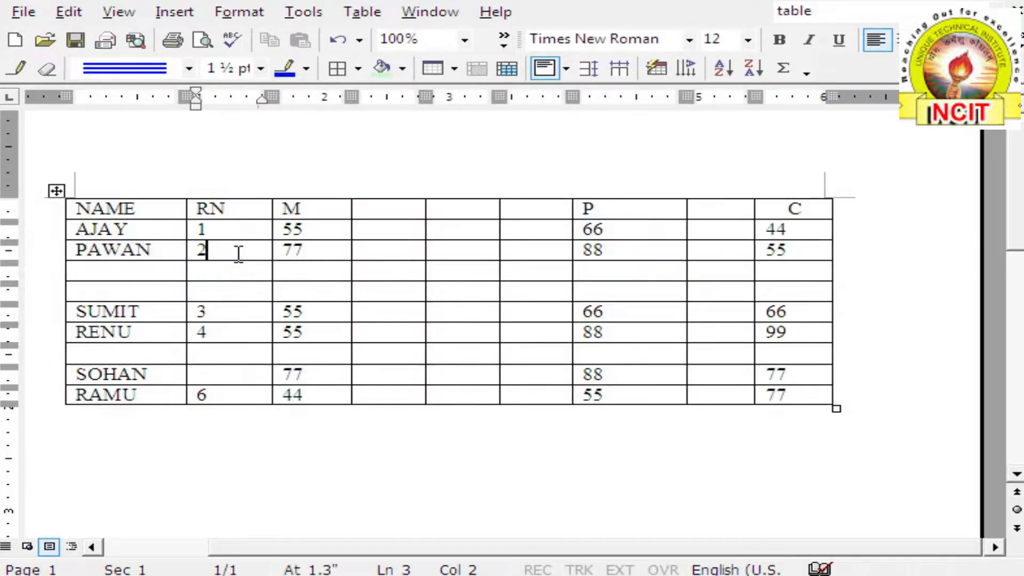
click(141, 176)
drag(140, 175, 802, 188)
click(339, 284)
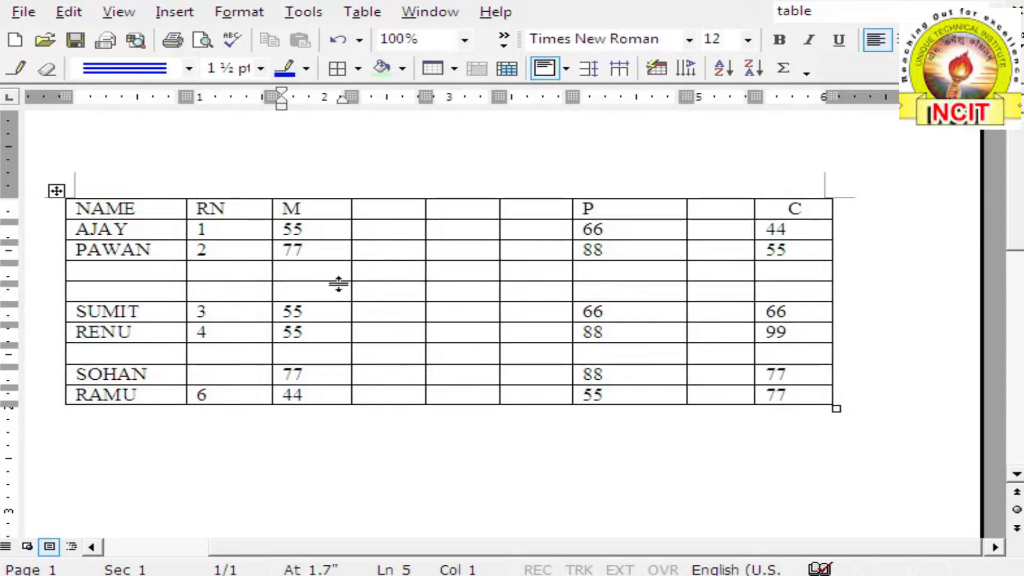
click(362, 12)
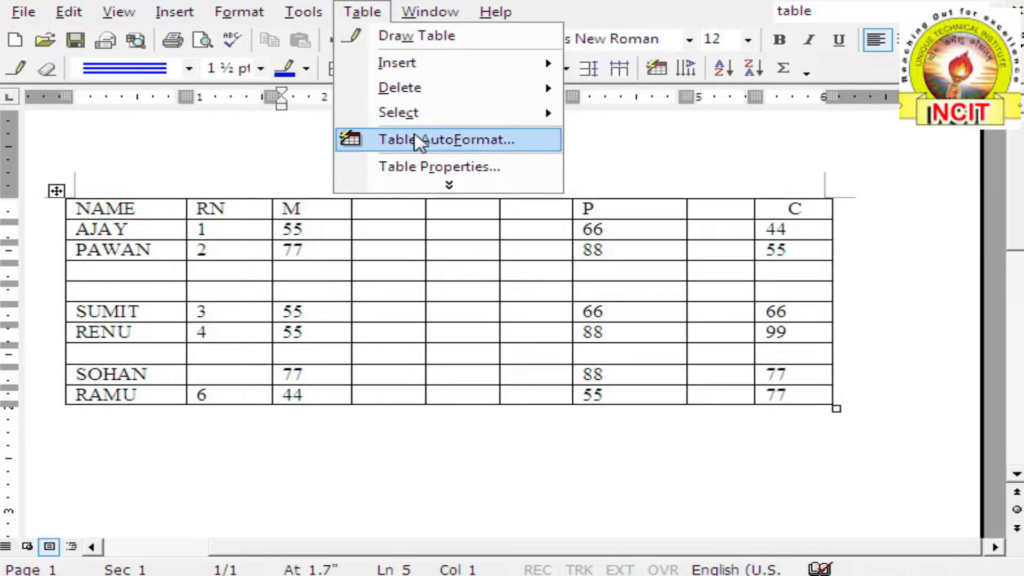
mouse_move(547, 115)
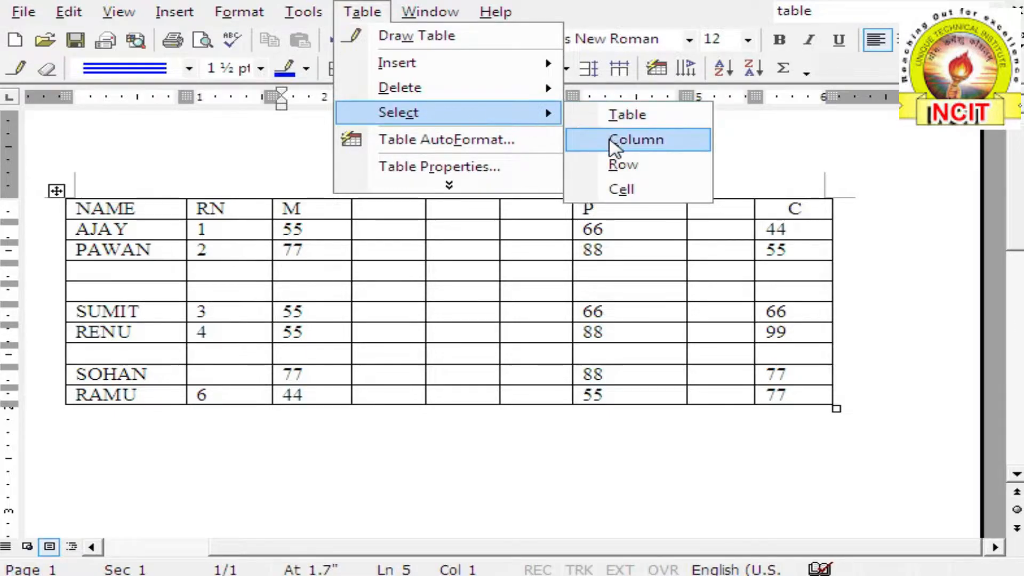
click(471, 272)
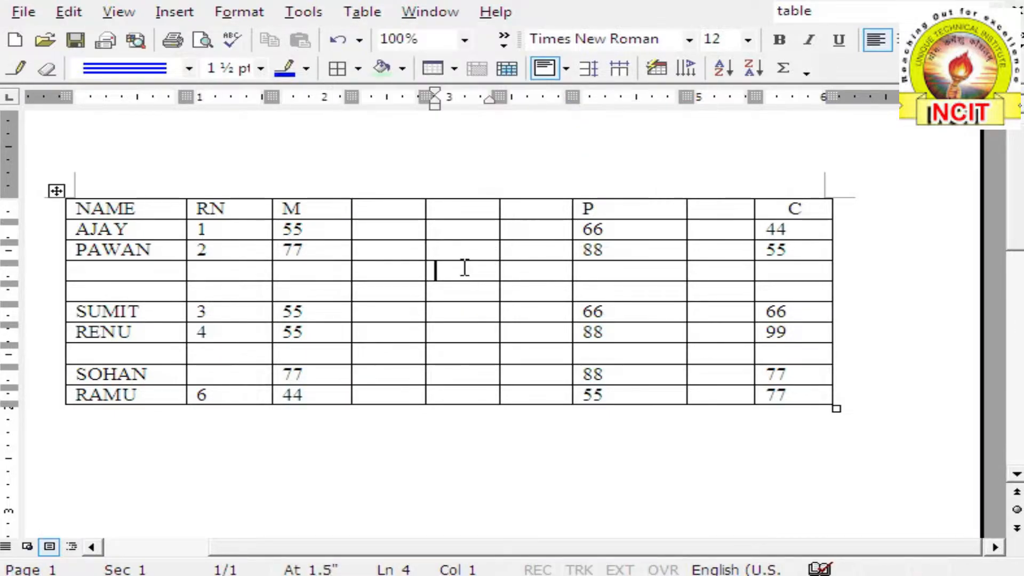
click(388, 286)
click(393, 269)
click(391, 251)
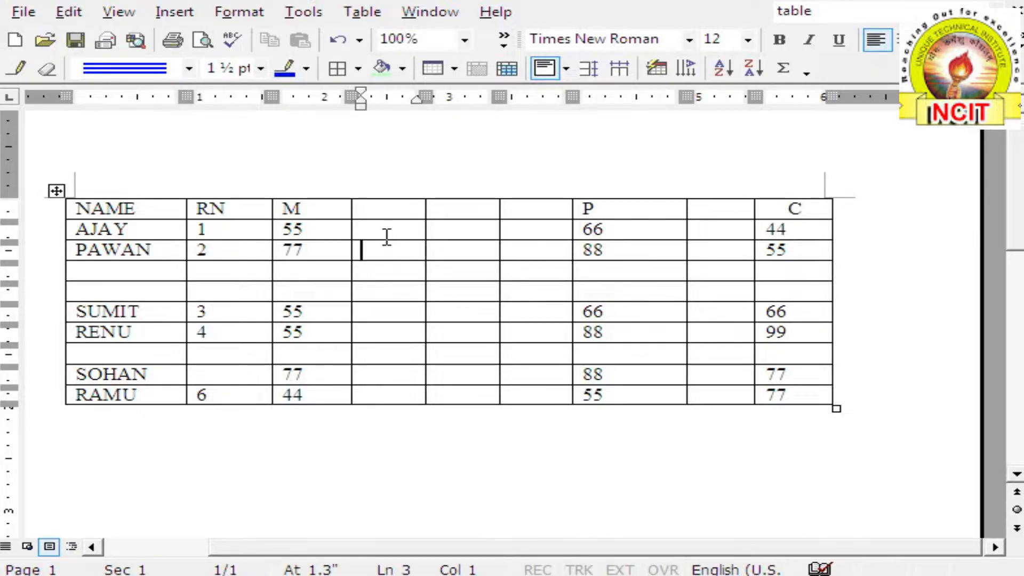
click(363, 15)
mouse_move(418, 114)
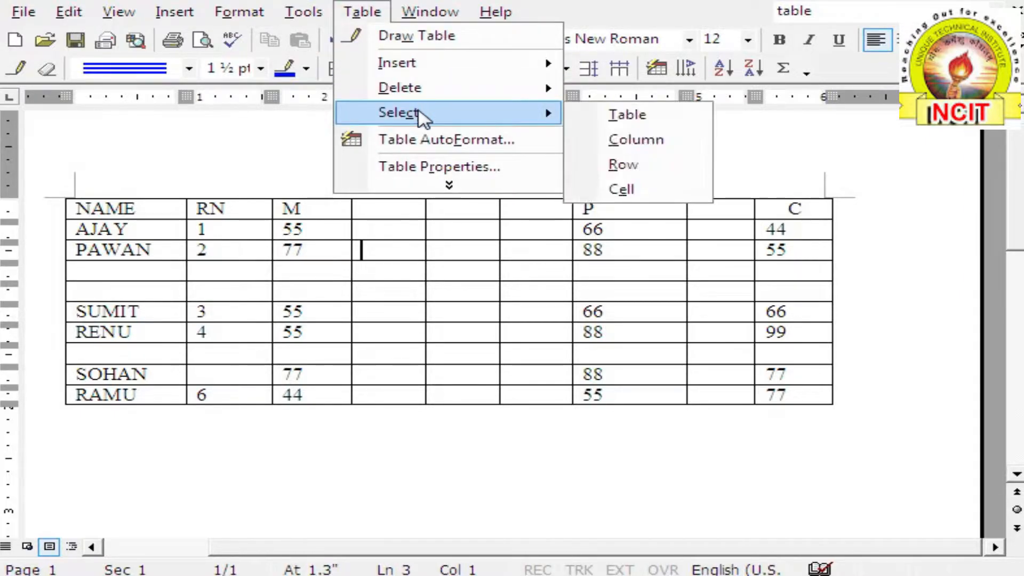
click(619, 139)
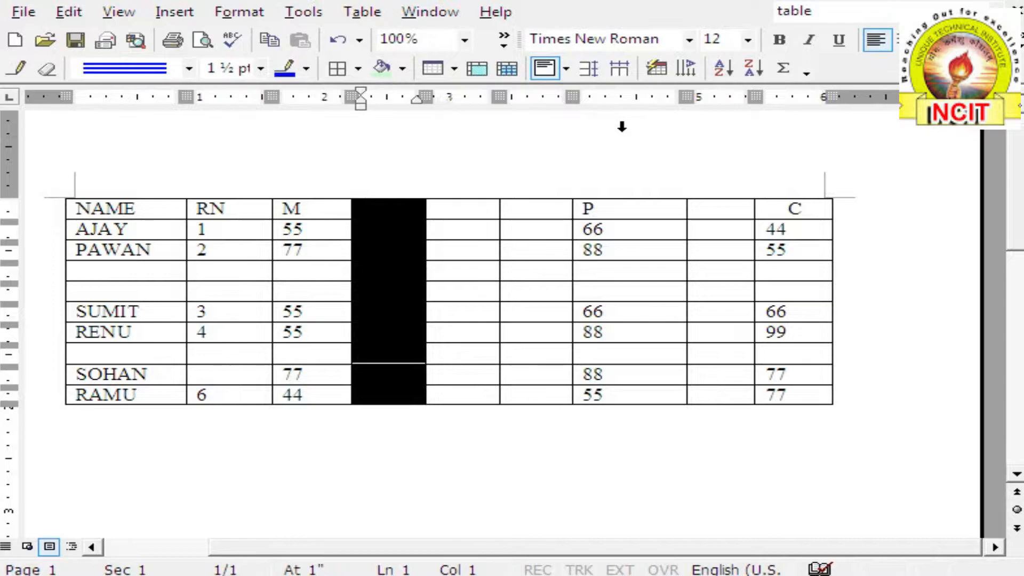
click(451, 253)
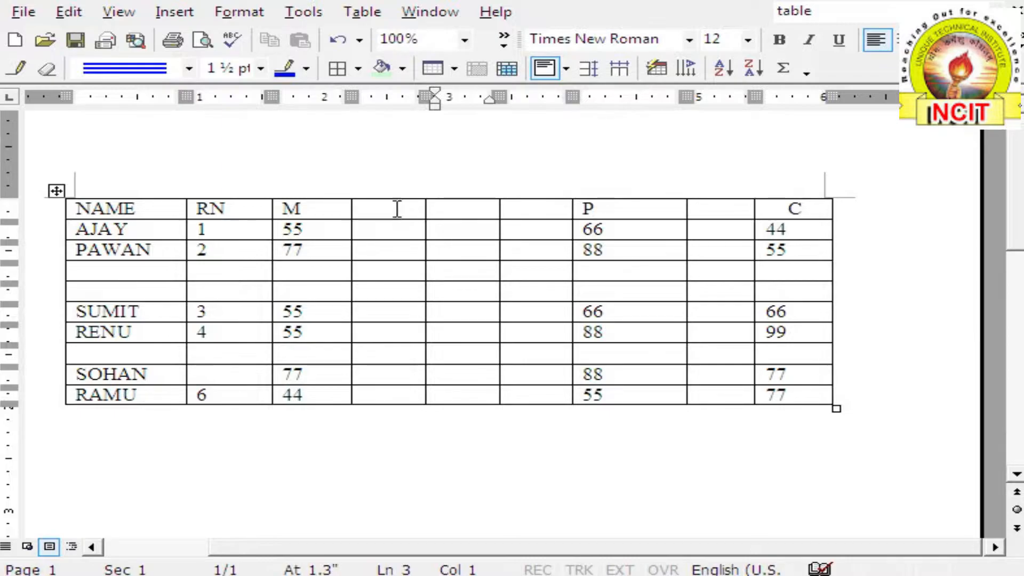
click(380, 177)
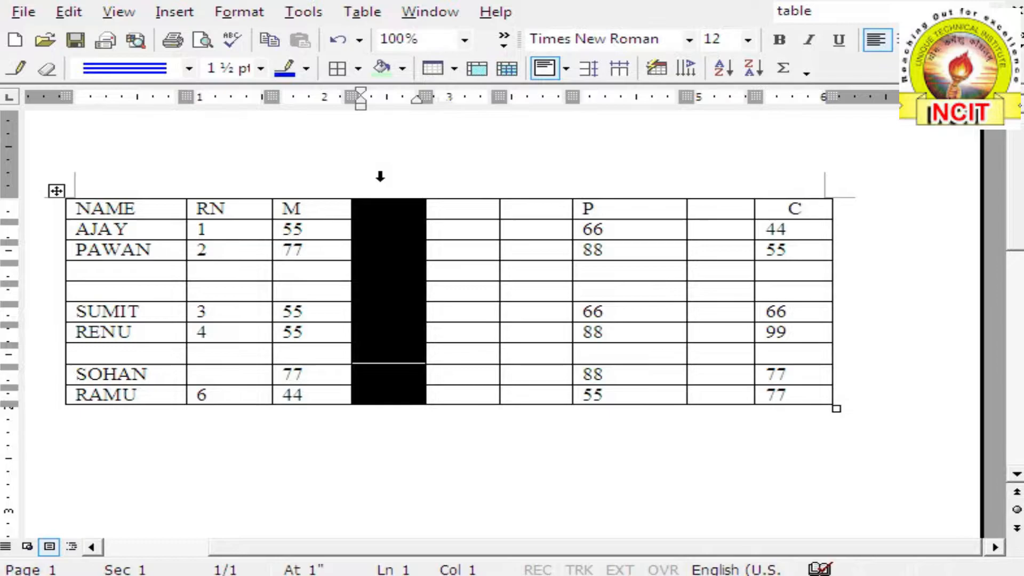
drag(393, 177, 605, 176)
click(605, 177)
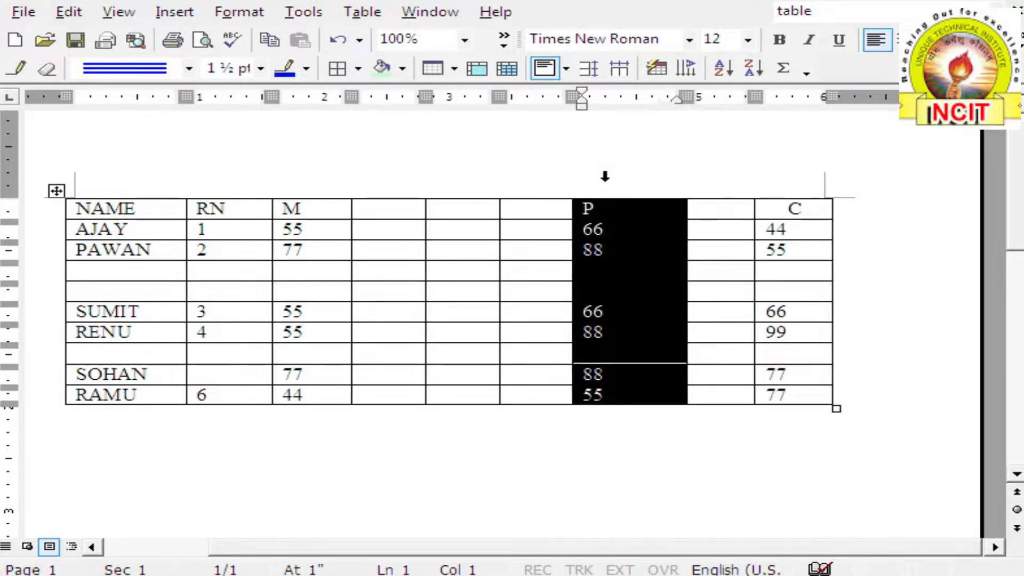
drag(395, 178, 580, 182)
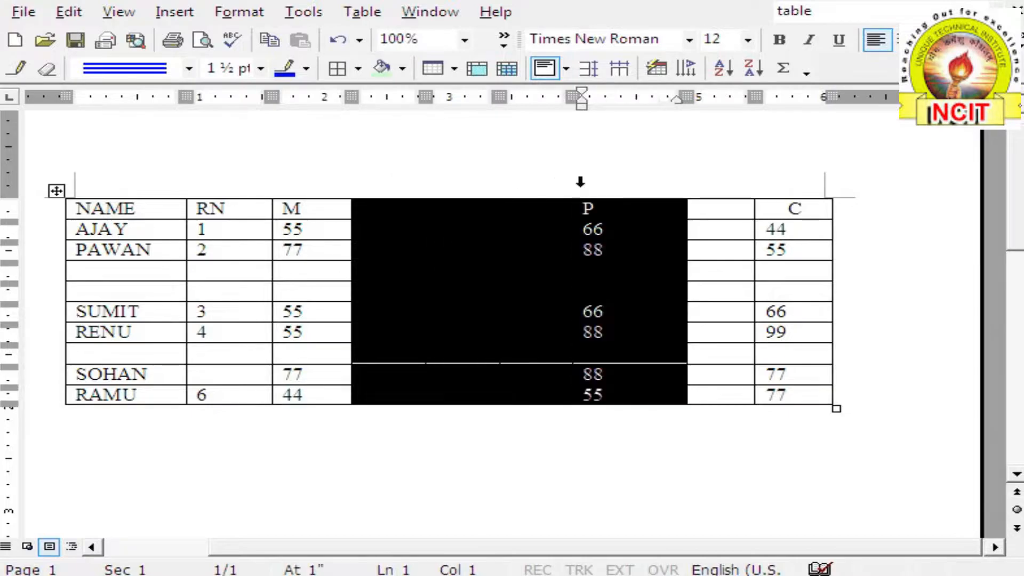
click(327, 320)
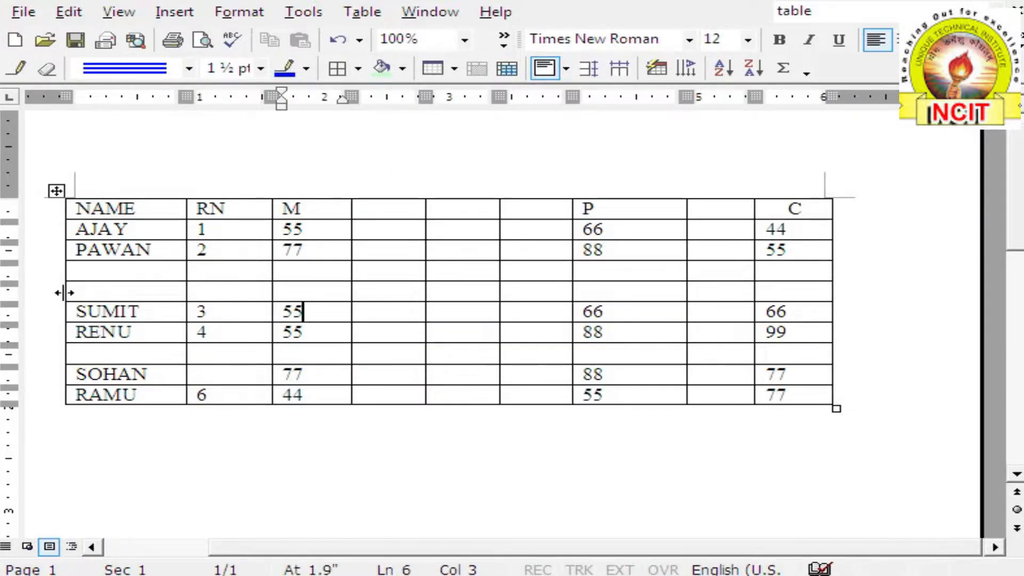
- Select the empty fourth row using Table > Select > Row
click(218, 270)
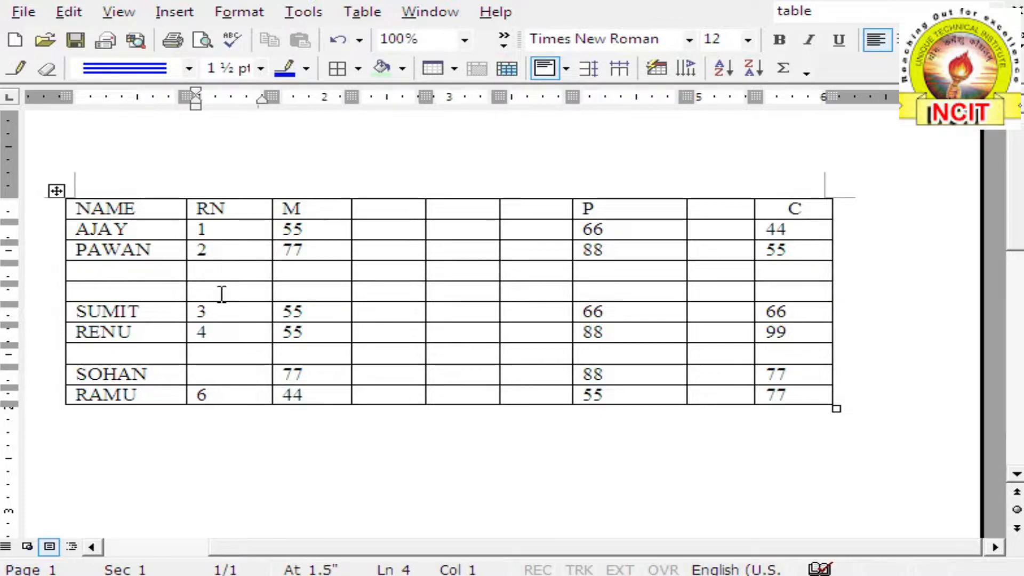
click(362, 12)
mouse_move(406, 115)
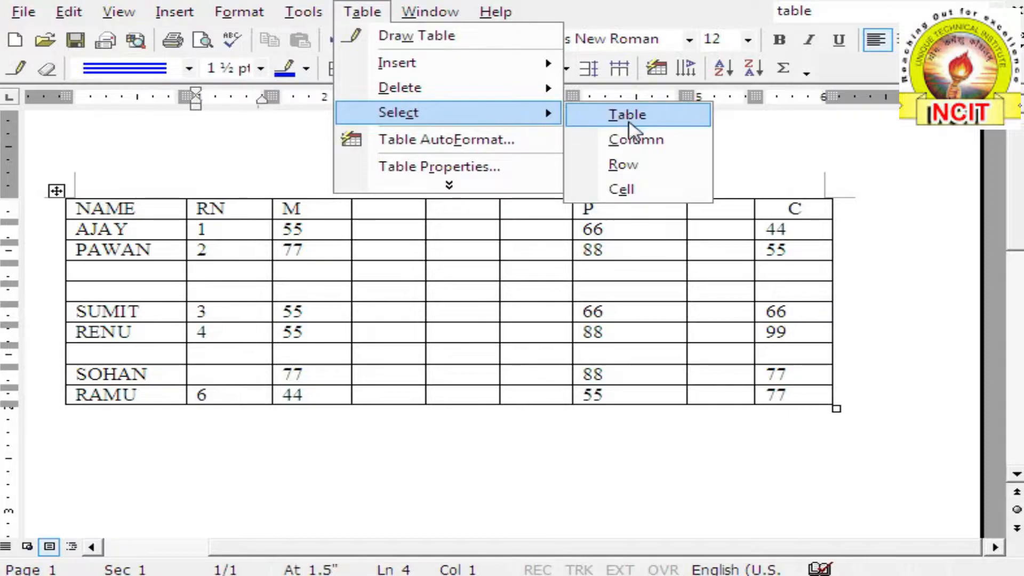
click(633, 163)
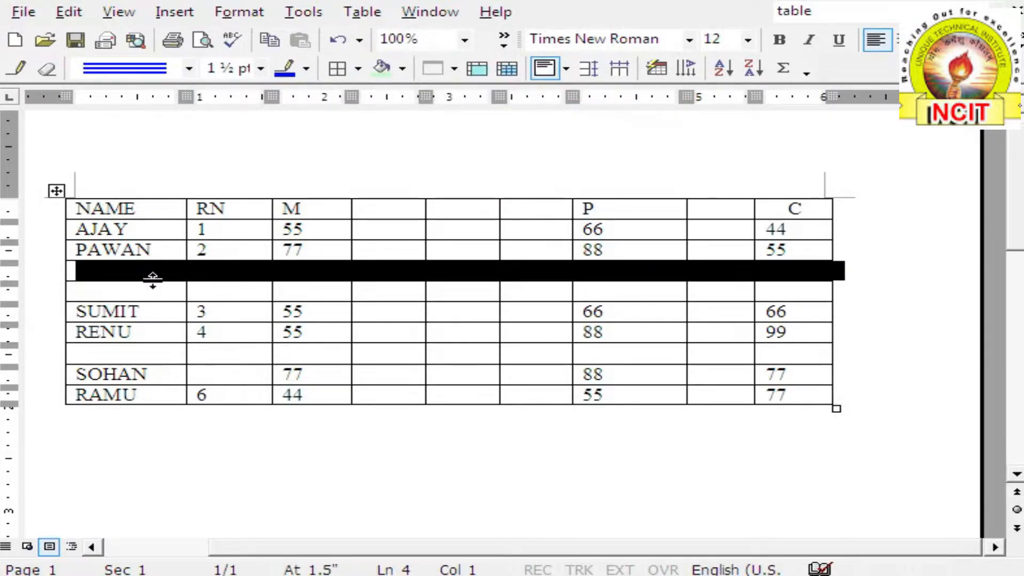
click(105, 293)
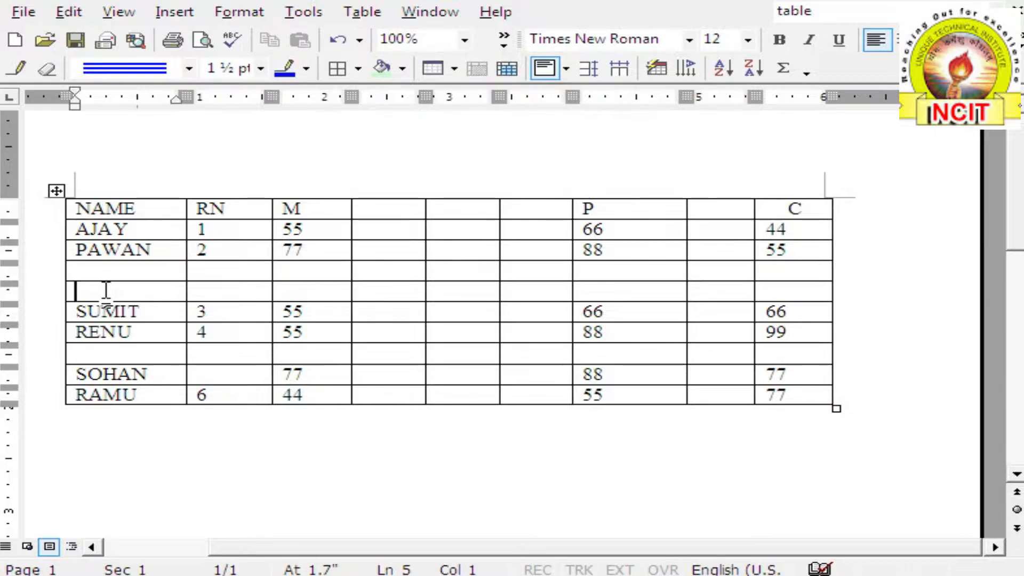
- Select rows four through RENU by dragging along the left selection bar
click(38, 278)
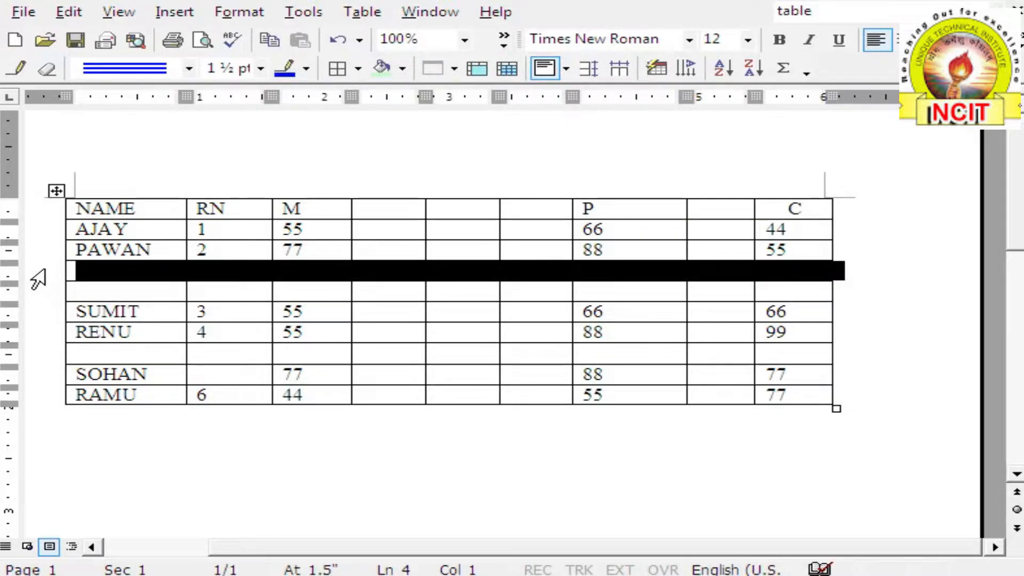
drag(38, 278, 44, 354)
click(42, 351)
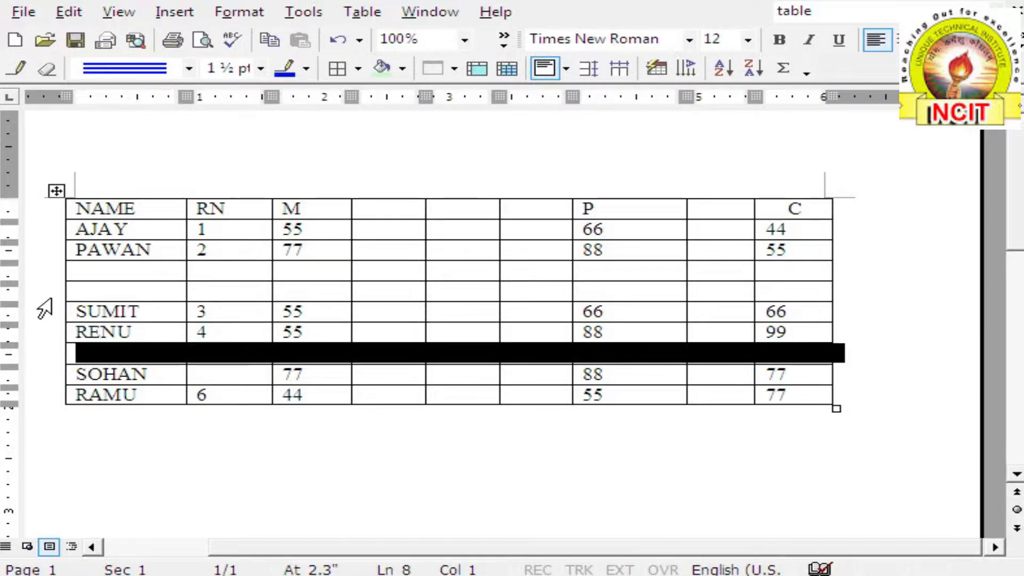
drag(39, 268, 41, 358)
click(41, 359)
drag(41, 270, 41, 354)
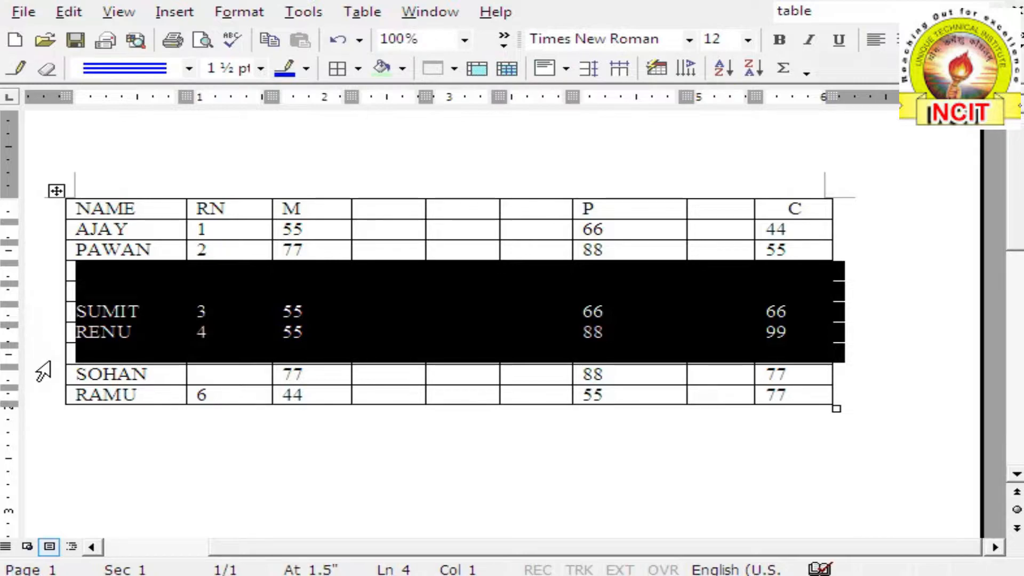
click(633, 299)
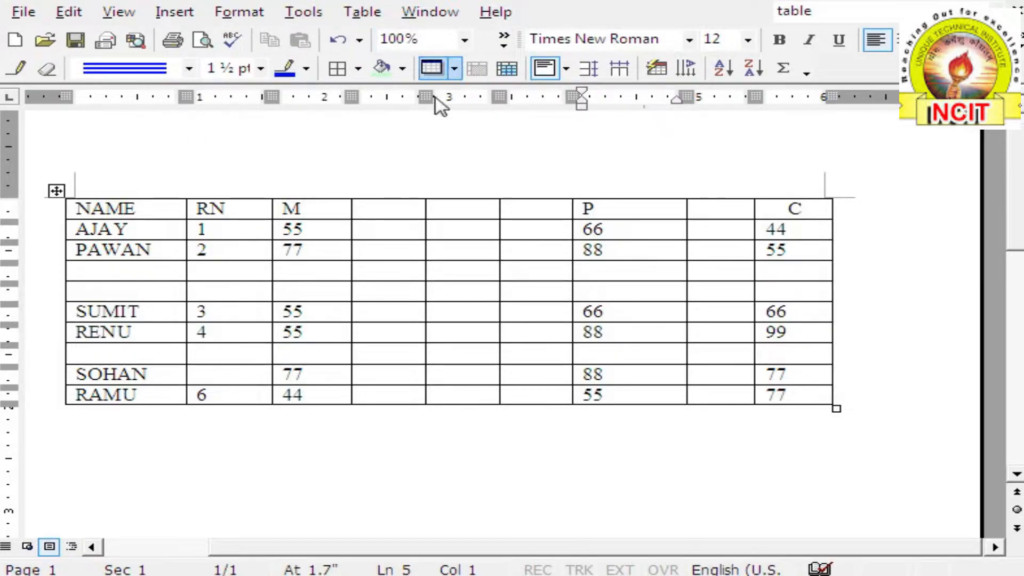
- Select the empty P cell in row five with Select > Cell, then select SUMIT's 66
click(373, 15)
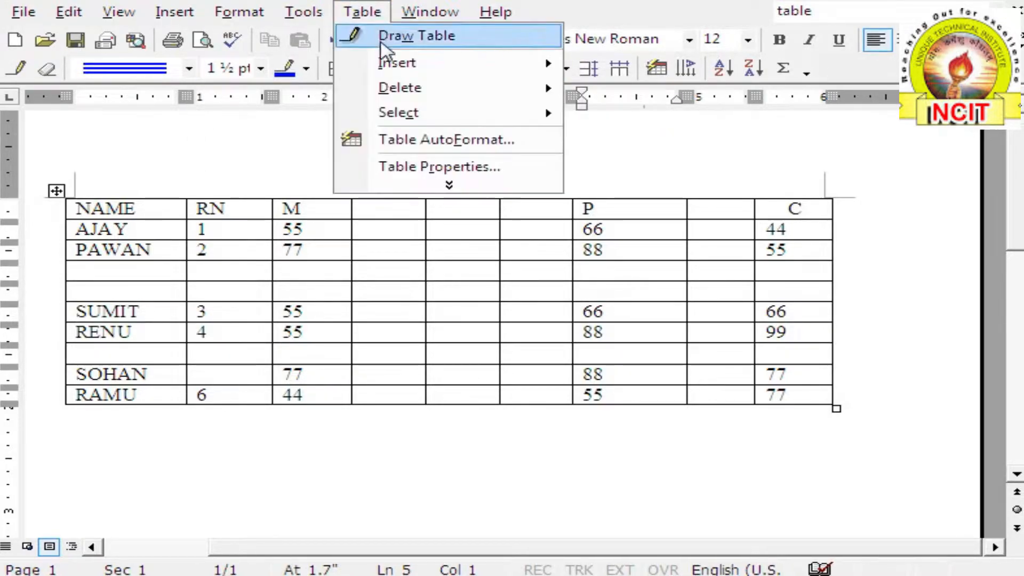
mouse_move(397, 118)
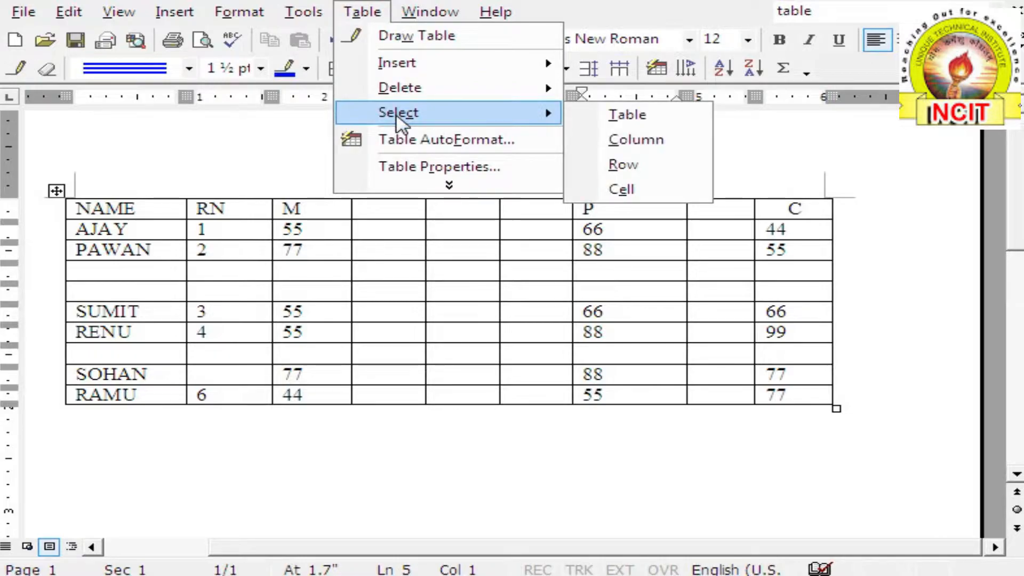
click(622, 190)
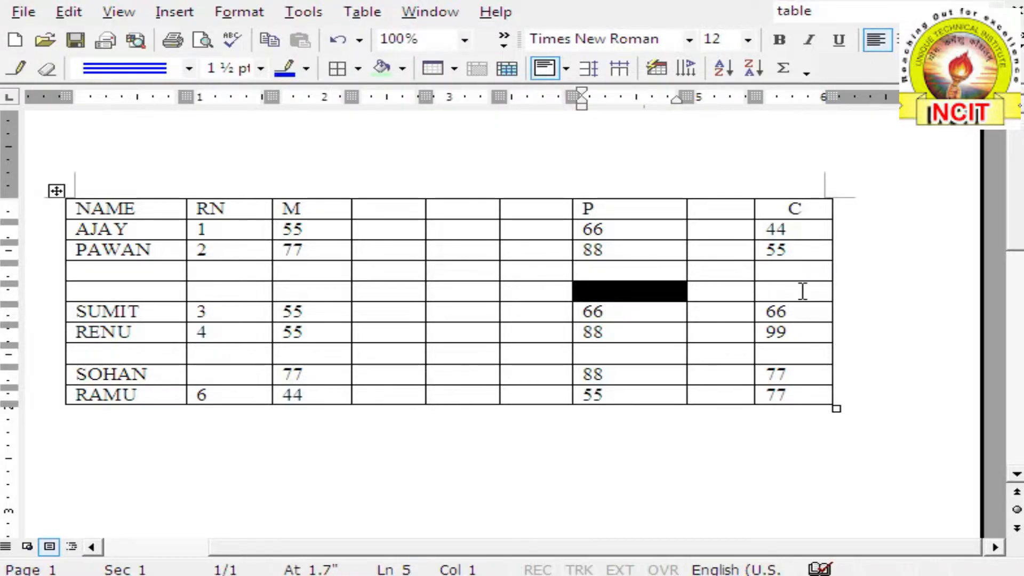
click(803, 291)
double_click(774, 314)
click(776, 312)
click(358, 13)
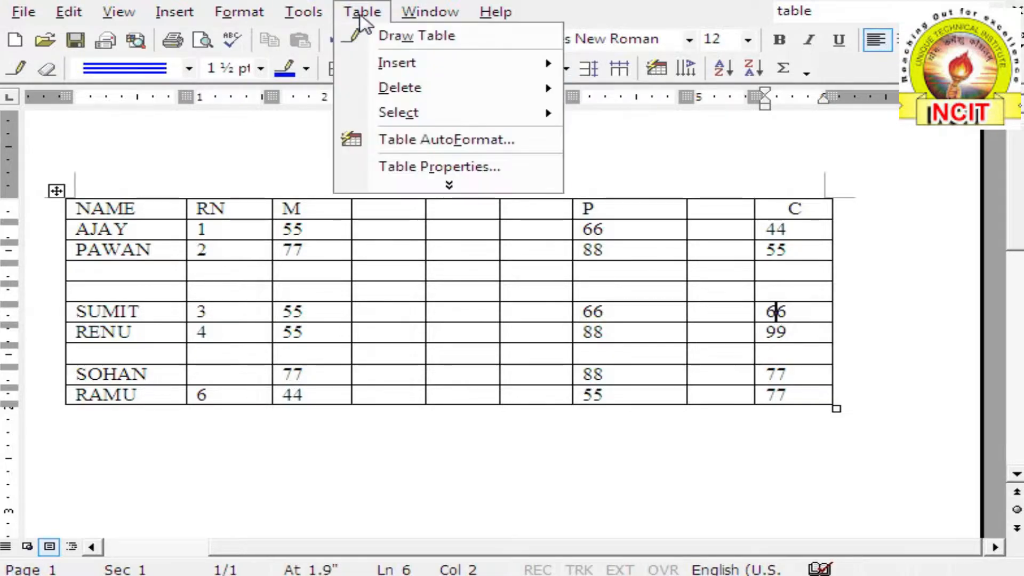
mouse_move(397, 63)
click(684, 201)
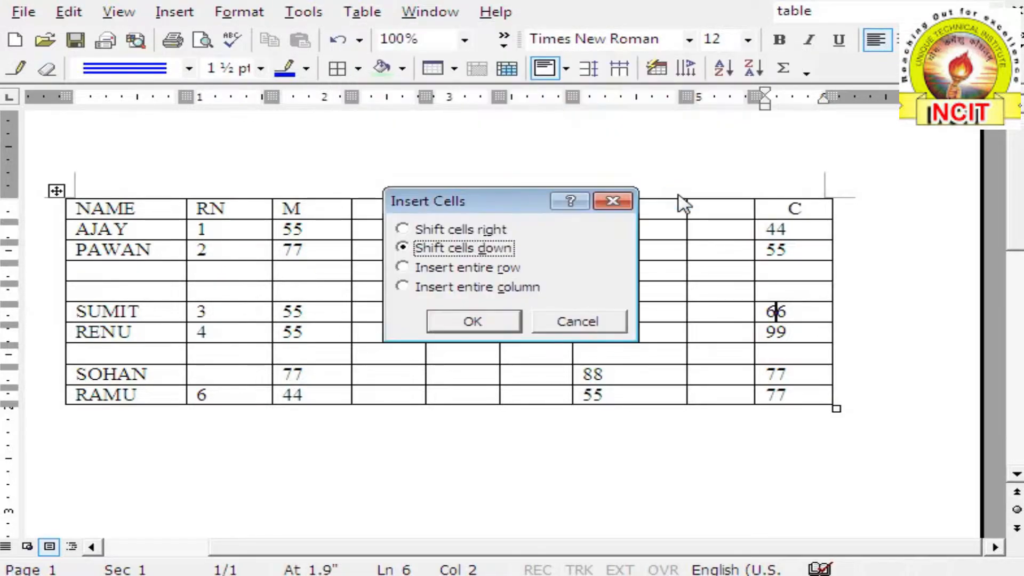
click(491, 229)
click(504, 326)
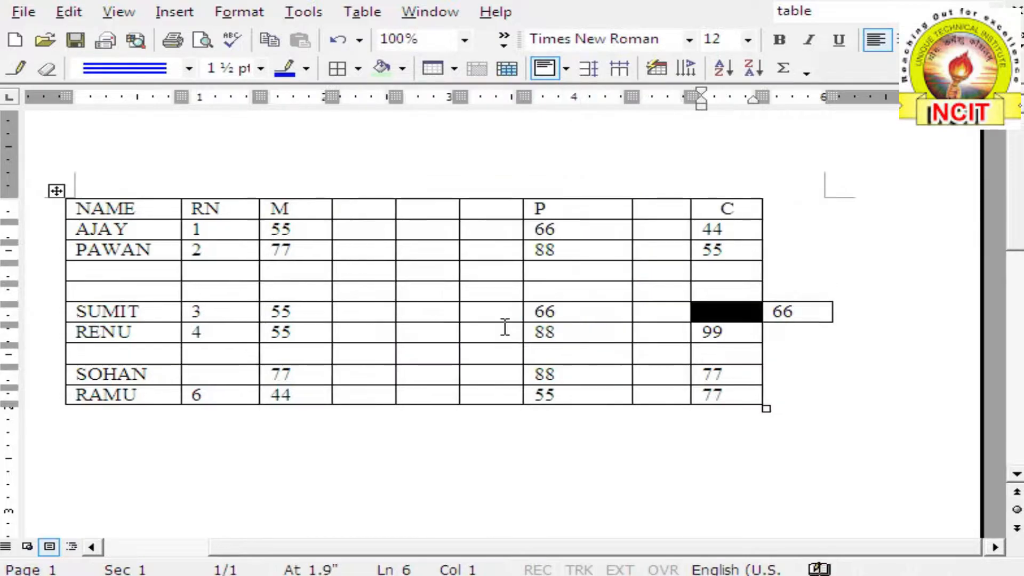
click(799, 311)
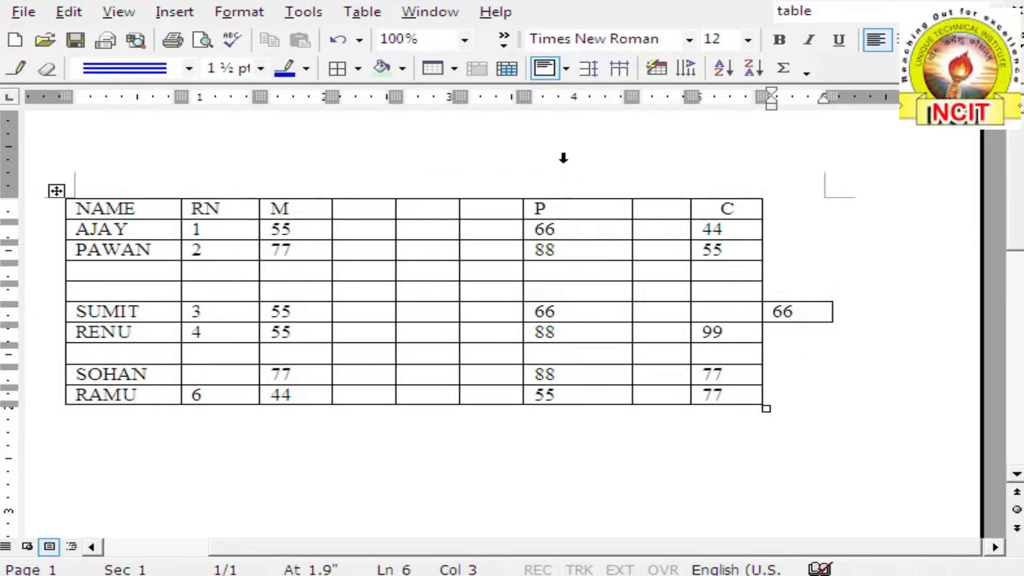
click(373, 15)
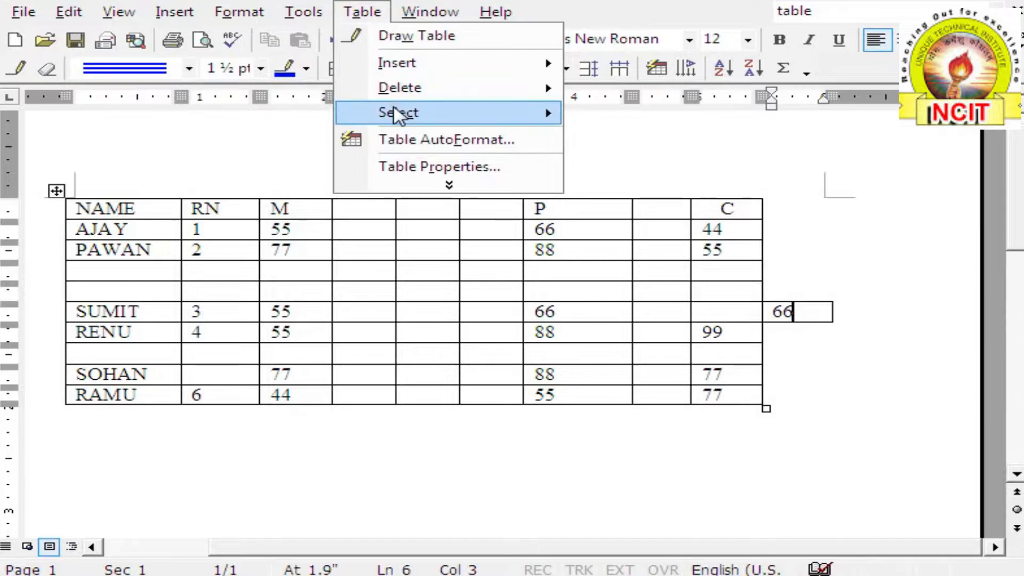
mouse_move(395, 119)
click(623, 189)
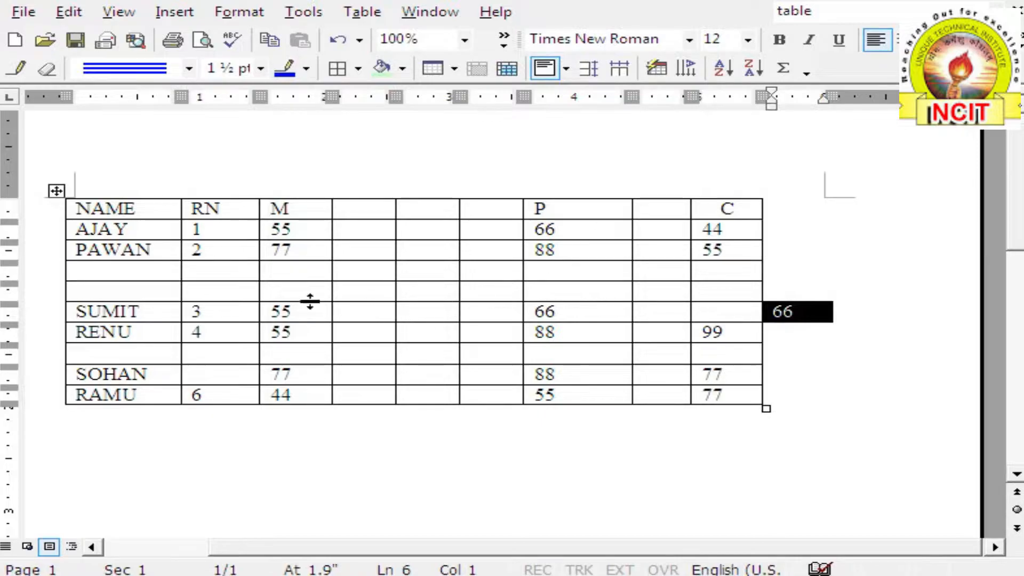
click(350, 11)
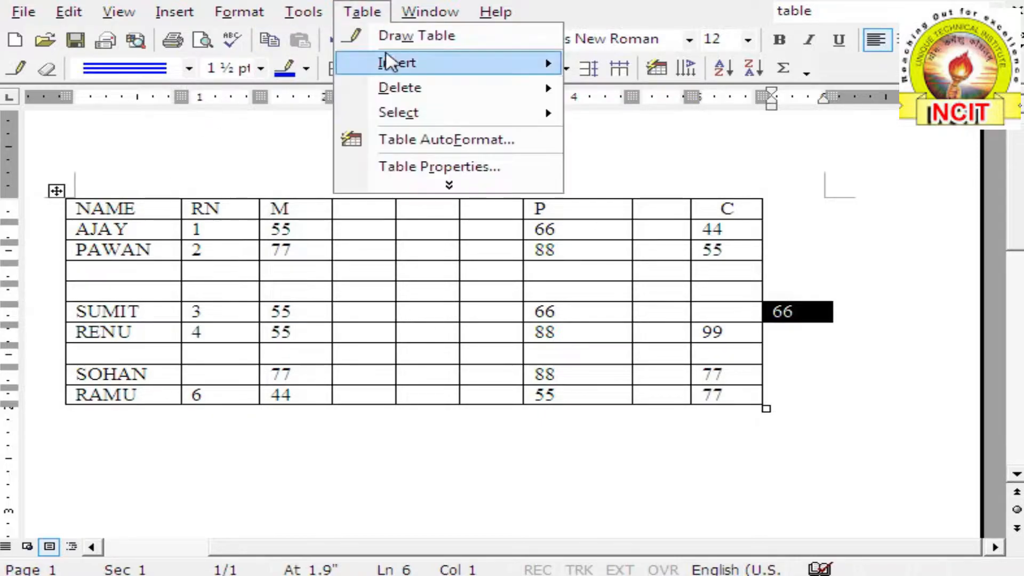
mouse_move(408, 117)
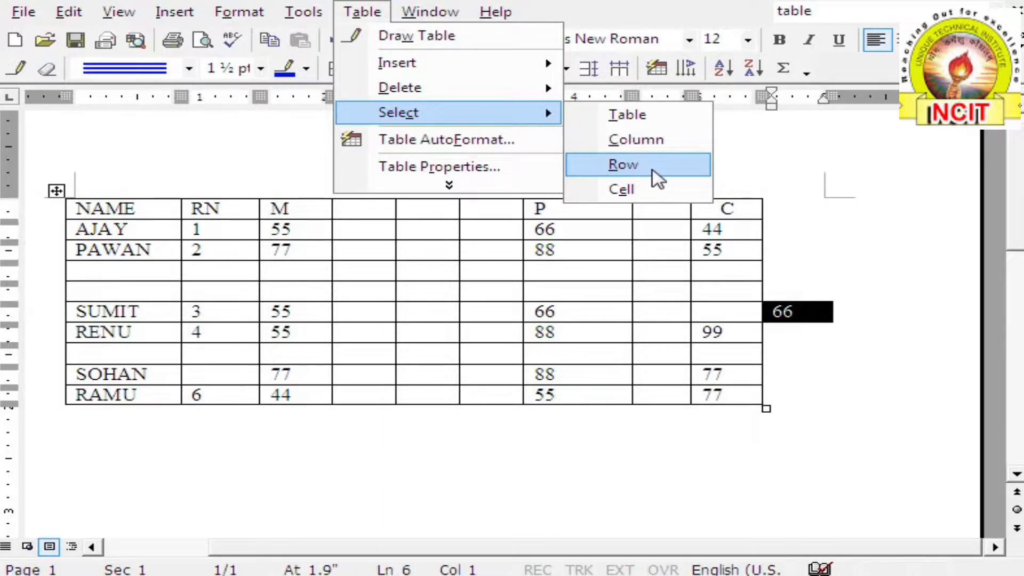
click(182, 475)
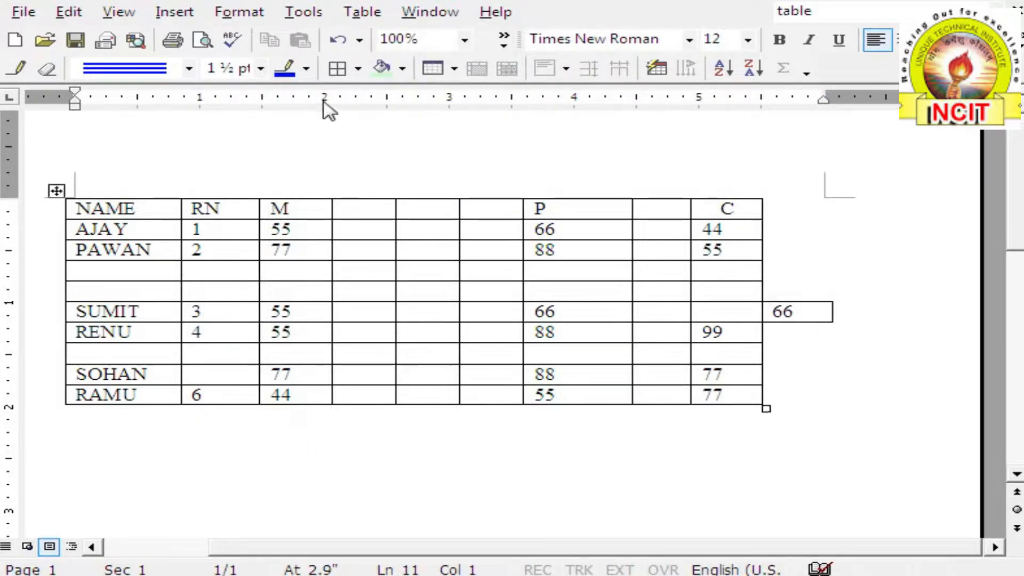
click(349, 12)
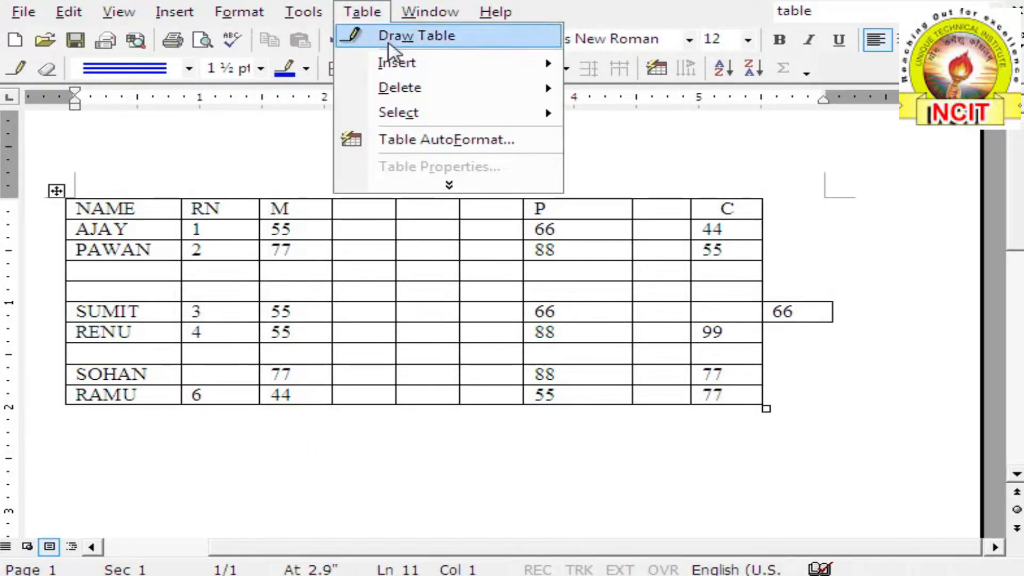
mouse_move(408, 93)
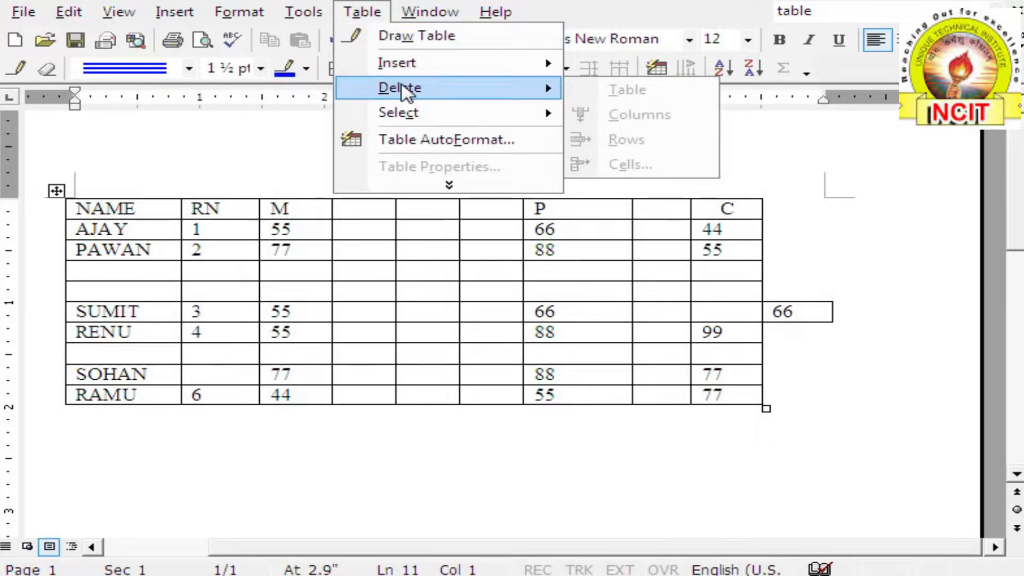
click(359, 438)
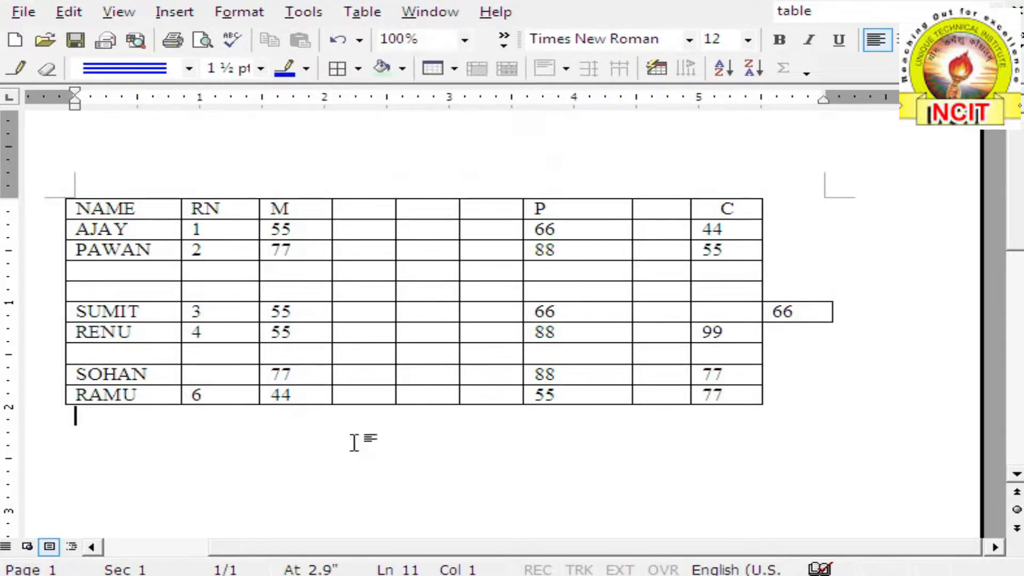
click(323, 313)
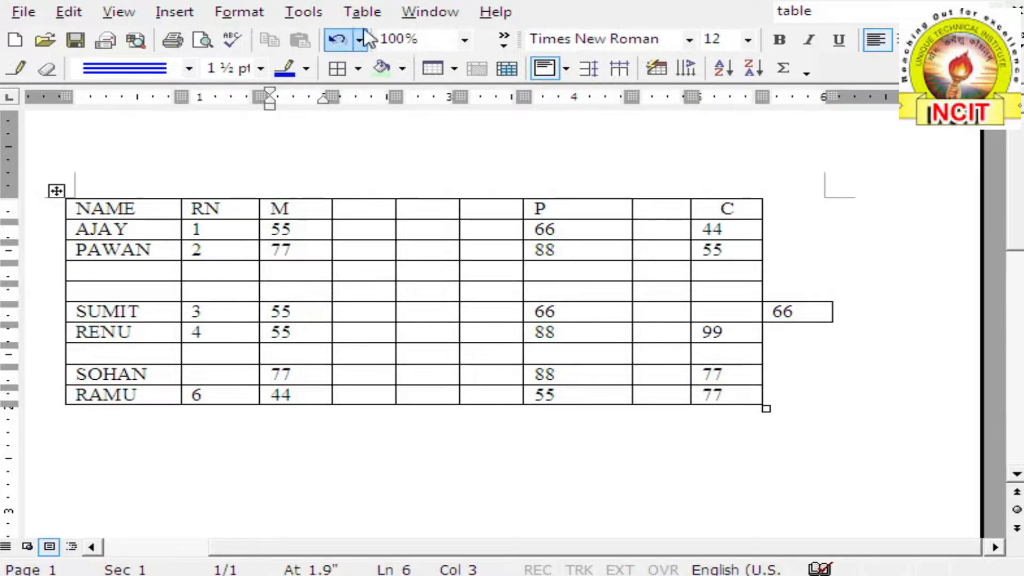
click(364, 13)
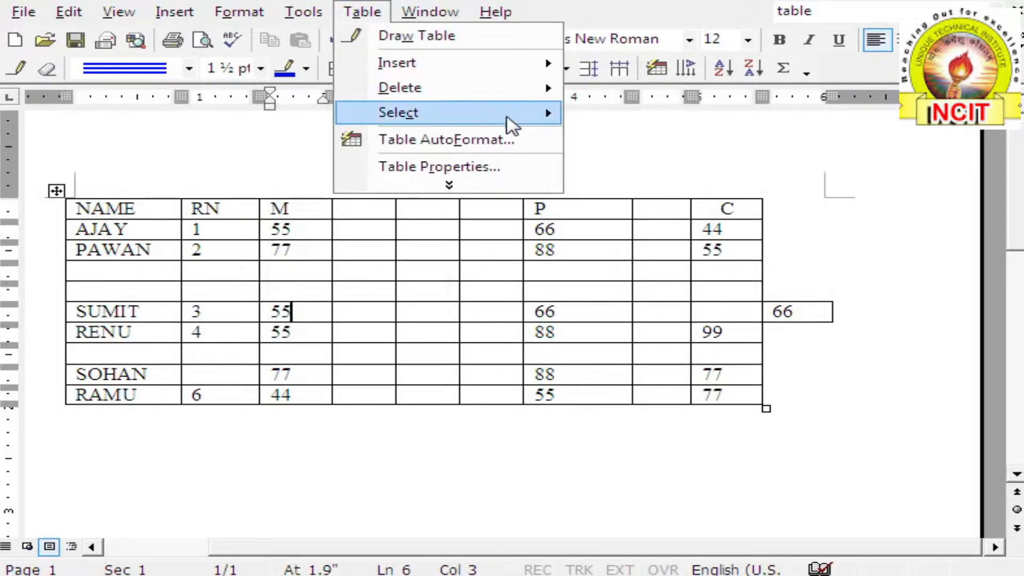
mouse_move(494, 115)
click(613, 123)
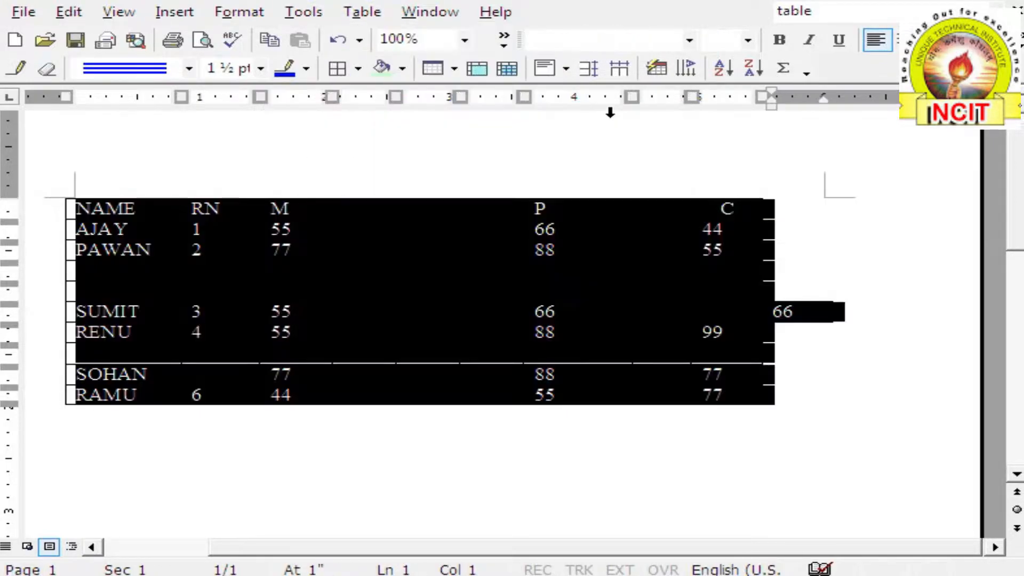
click(372, 17)
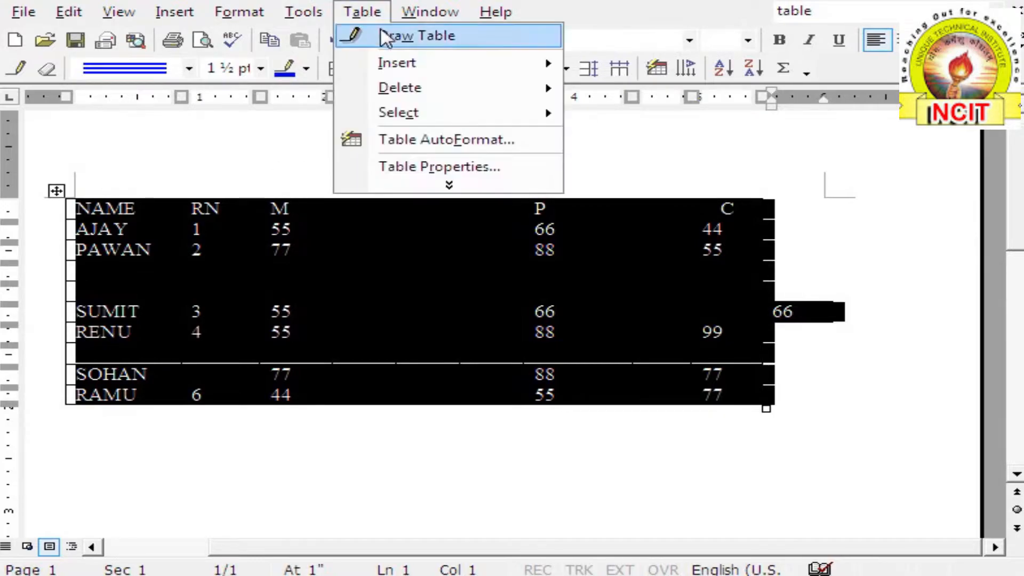
mouse_move(413, 91)
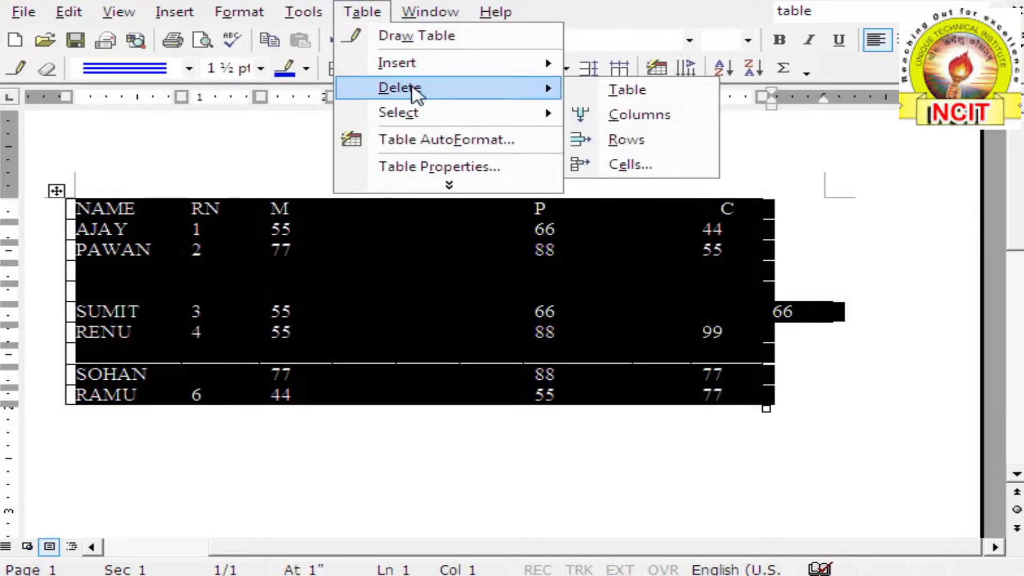
click(590, 102)
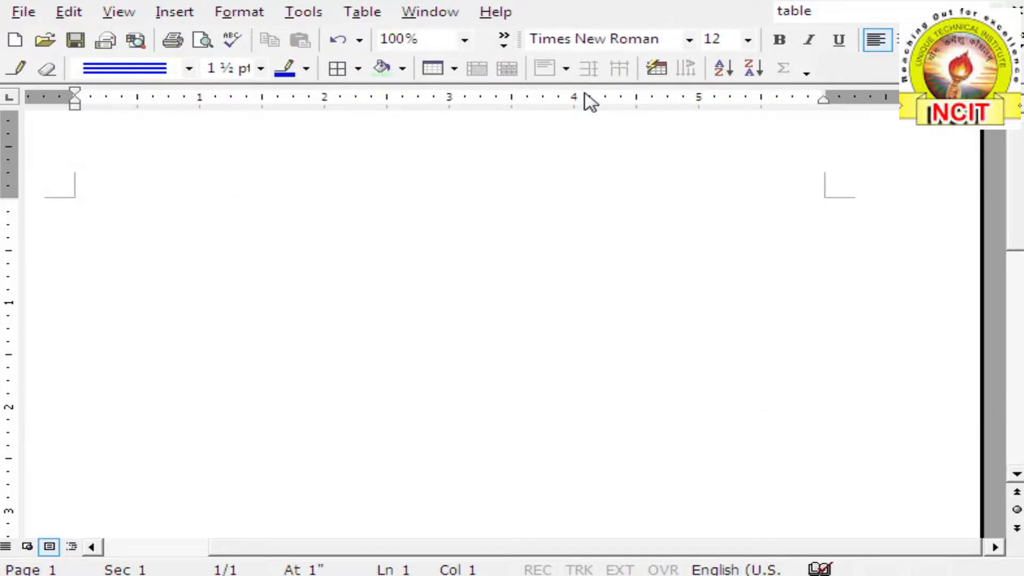
click(337, 40)
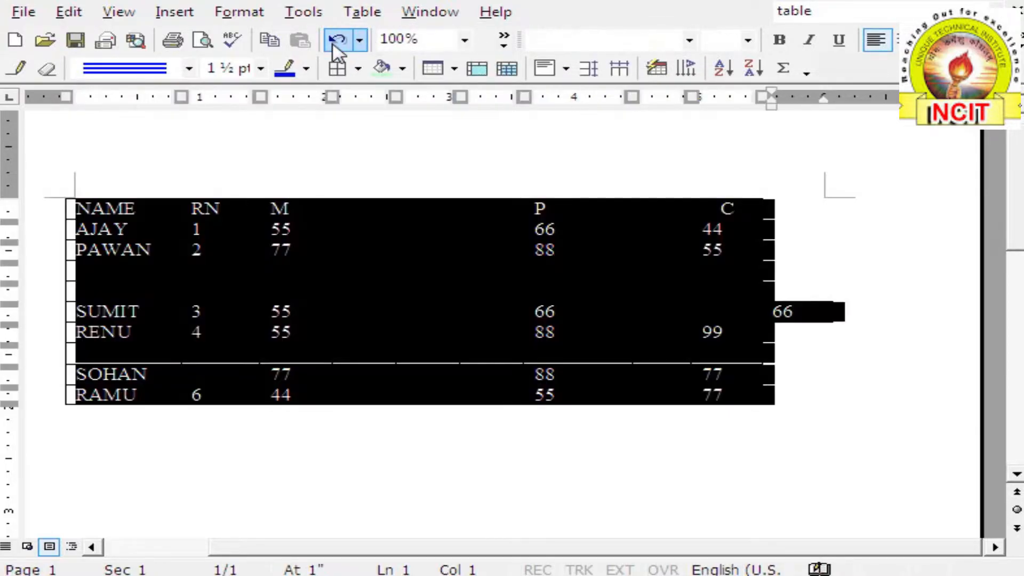
click(414, 274)
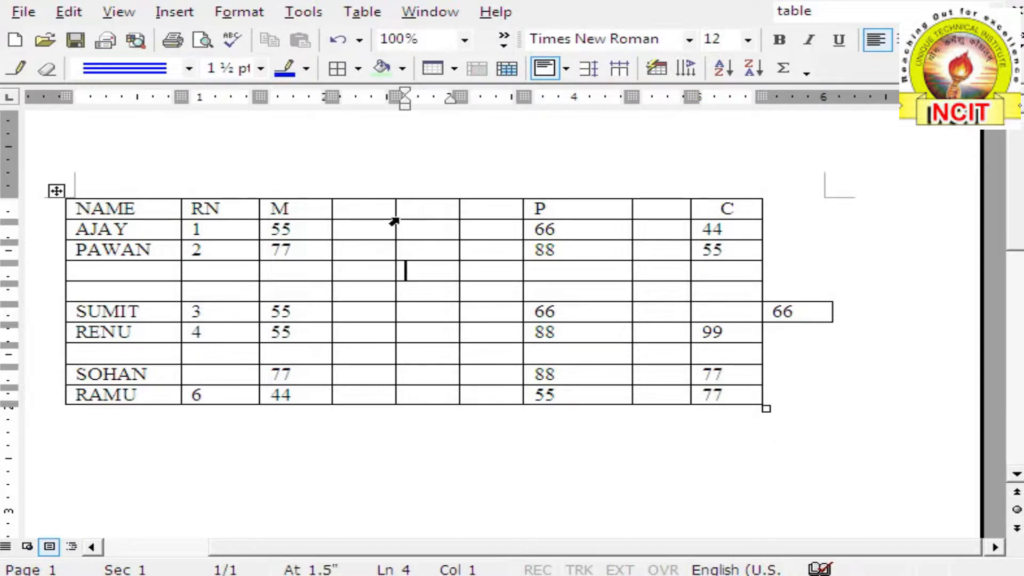
- Select the three empty columns between M and P and delete them with Table > Delete > Columns
drag(350, 181, 476, 188)
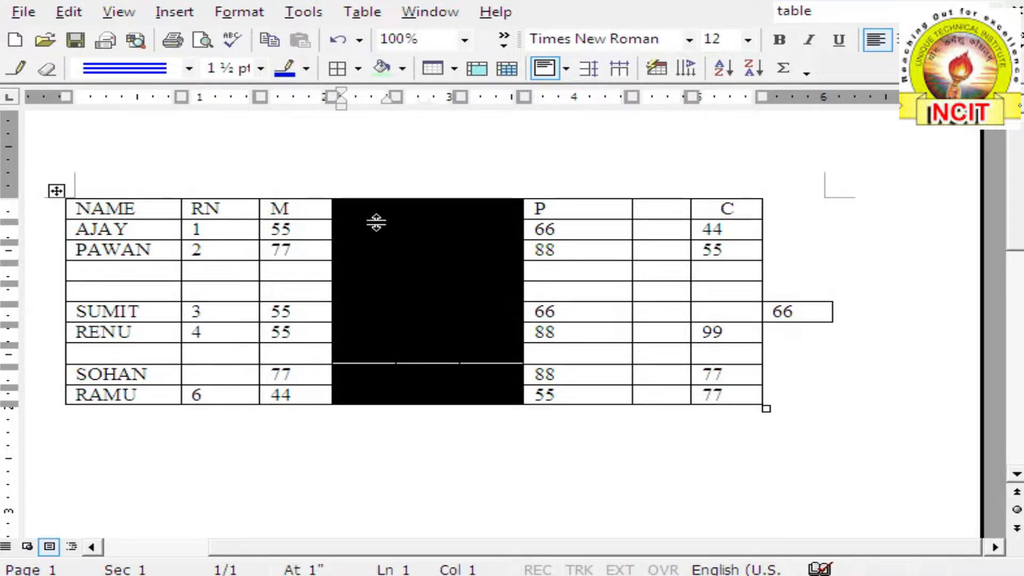
click(353, 15)
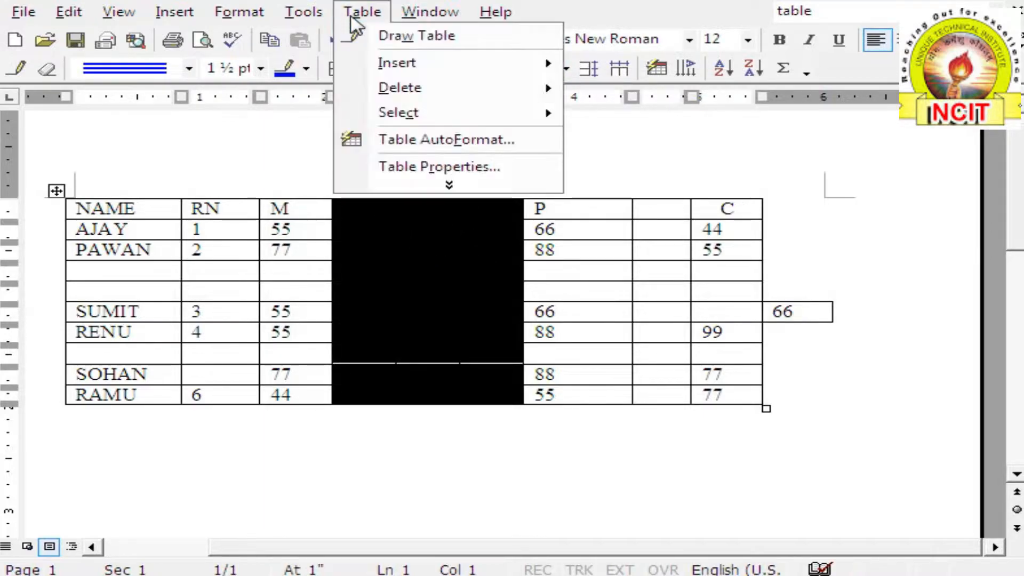
mouse_move(400, 87)
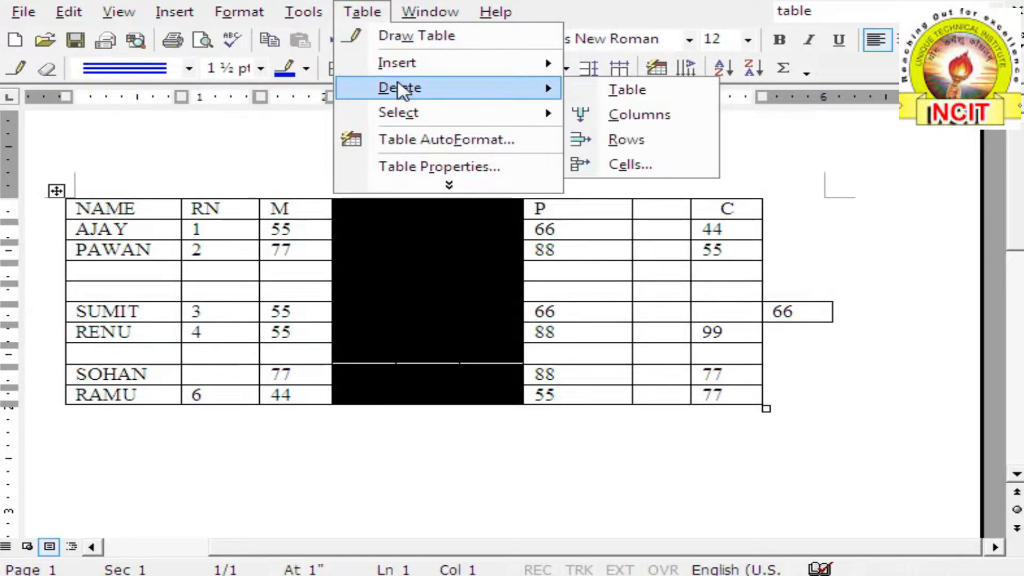
click(616, 118)
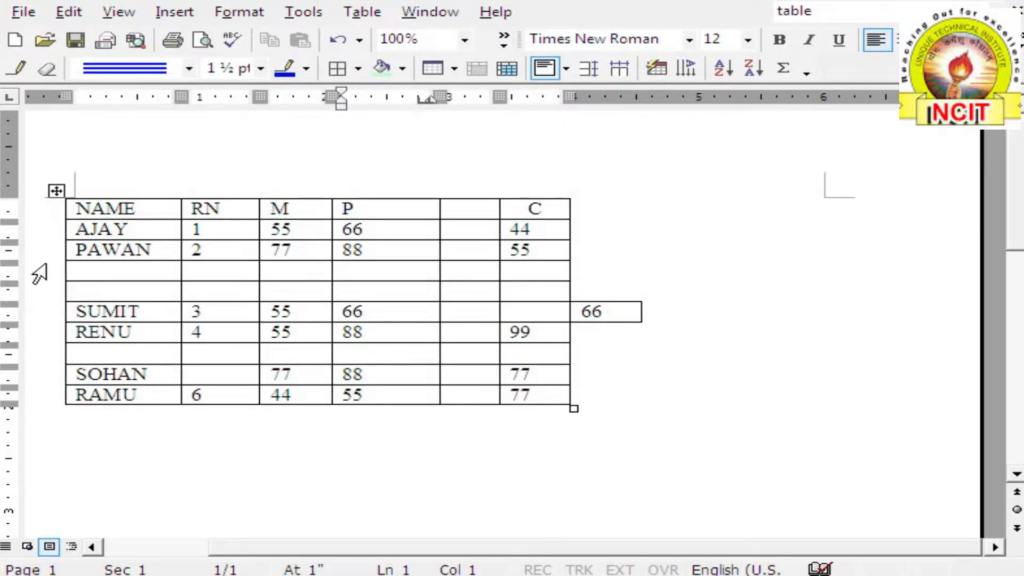
click(94, 268)
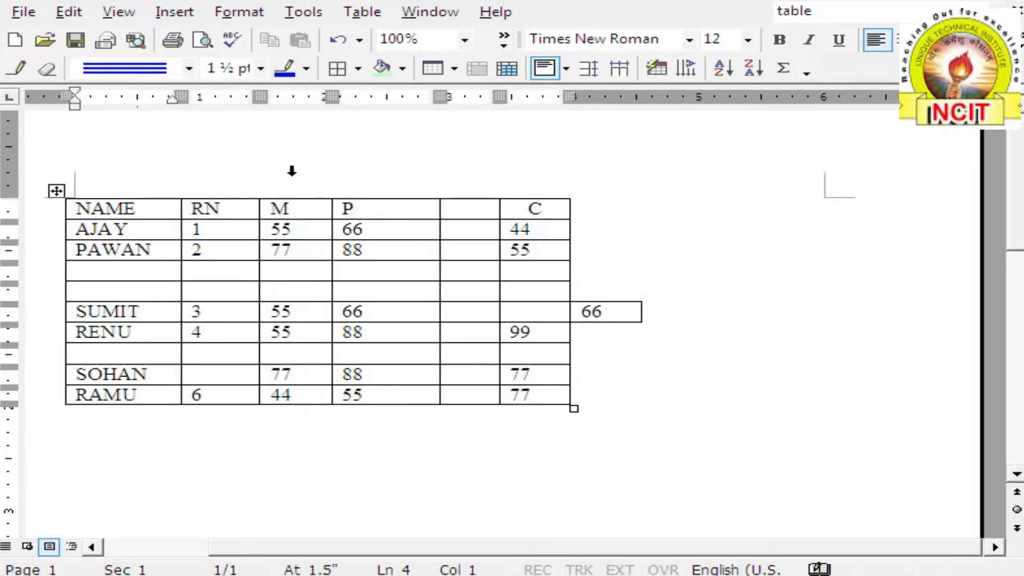
- Select the empty fourth row below PAWAN and delete it from the marks table
click(362, 12)
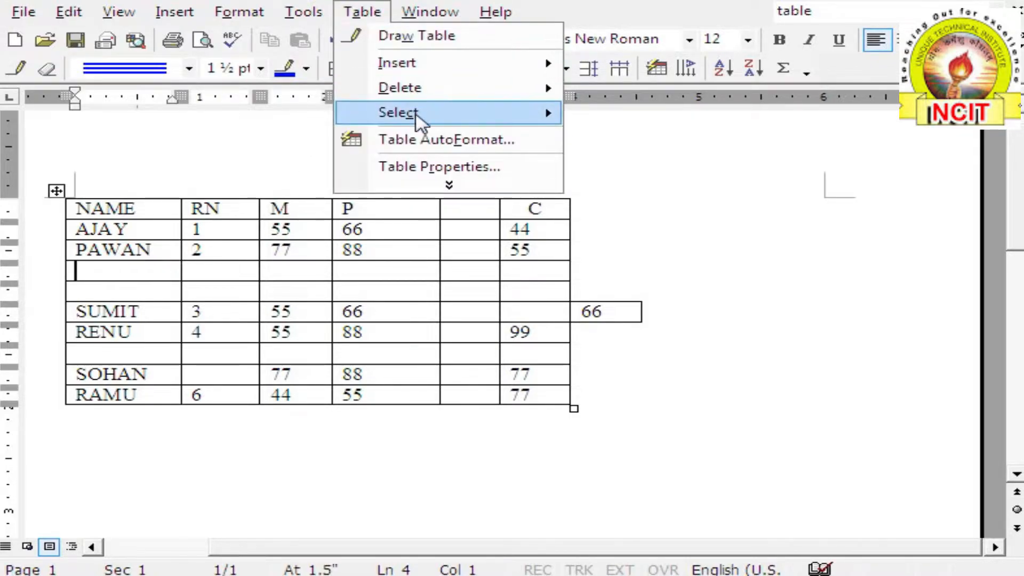
click(621, 163)
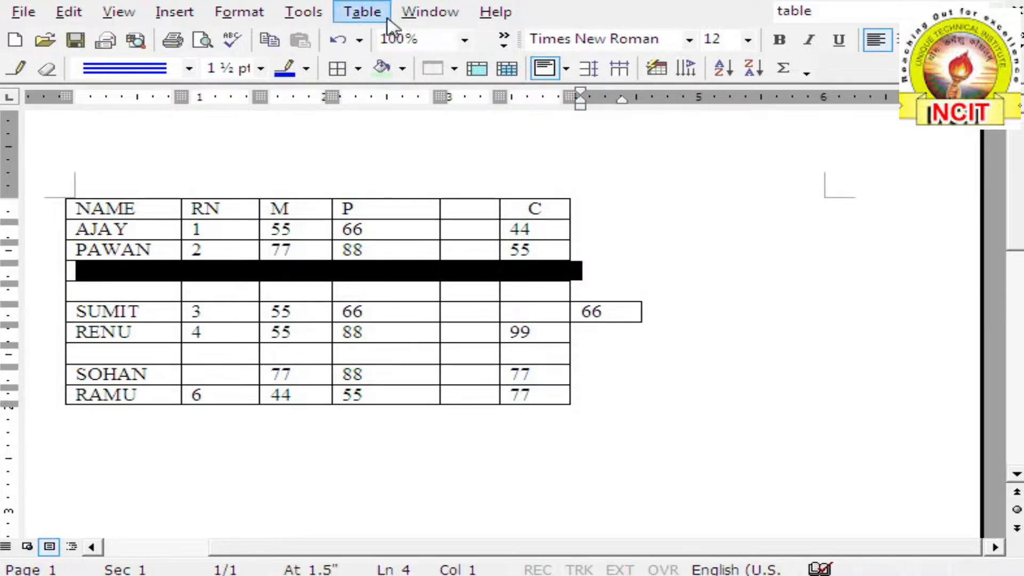
click(367, 13)
mouse_move(411, 88)
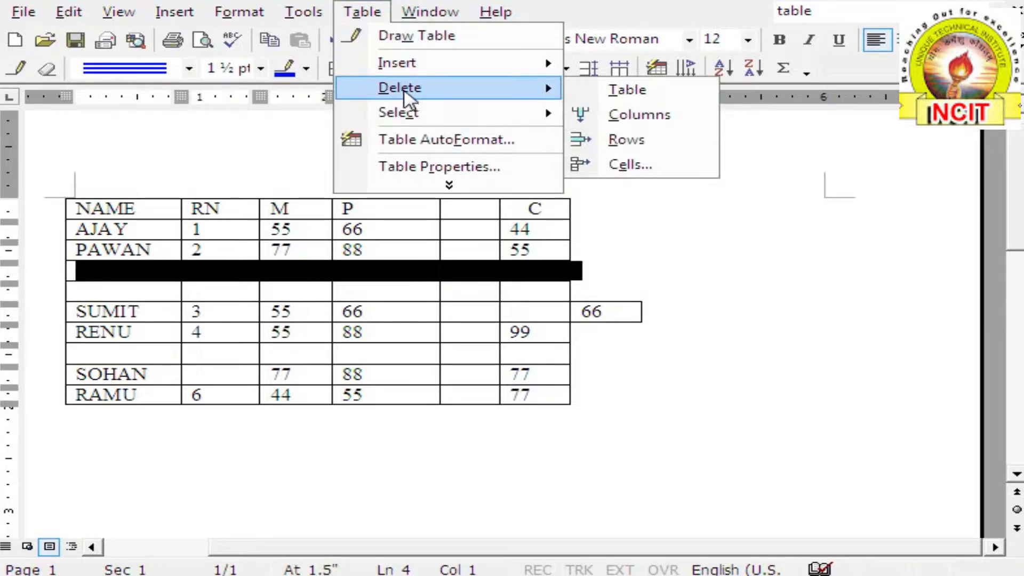
click(618, 140)
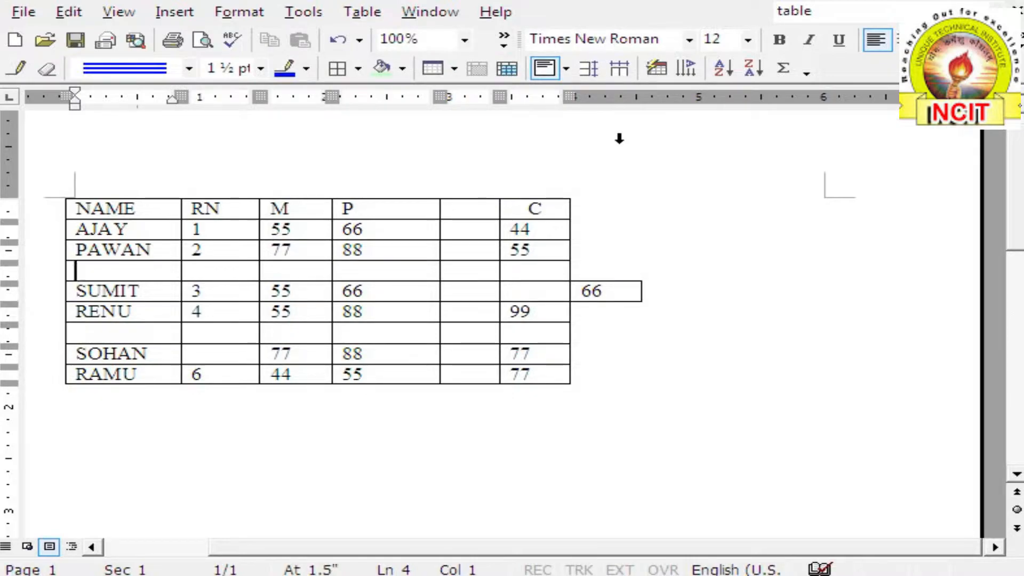
- Select only SUMIT's stray 66 cell and bring up the Delete Cells dialog for it
click(620, 290)
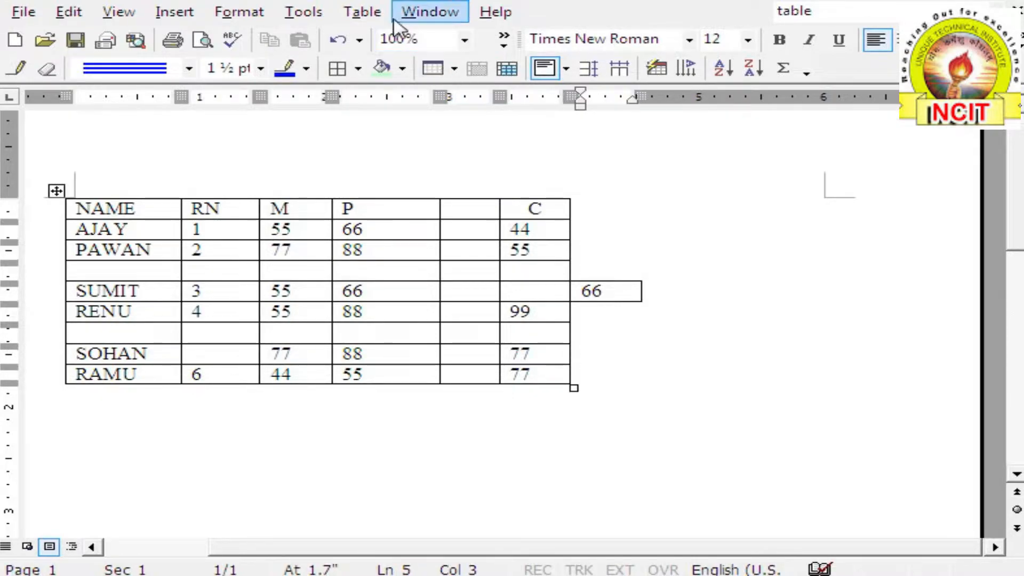
click(367, 15)
mouse_move(421, 118)
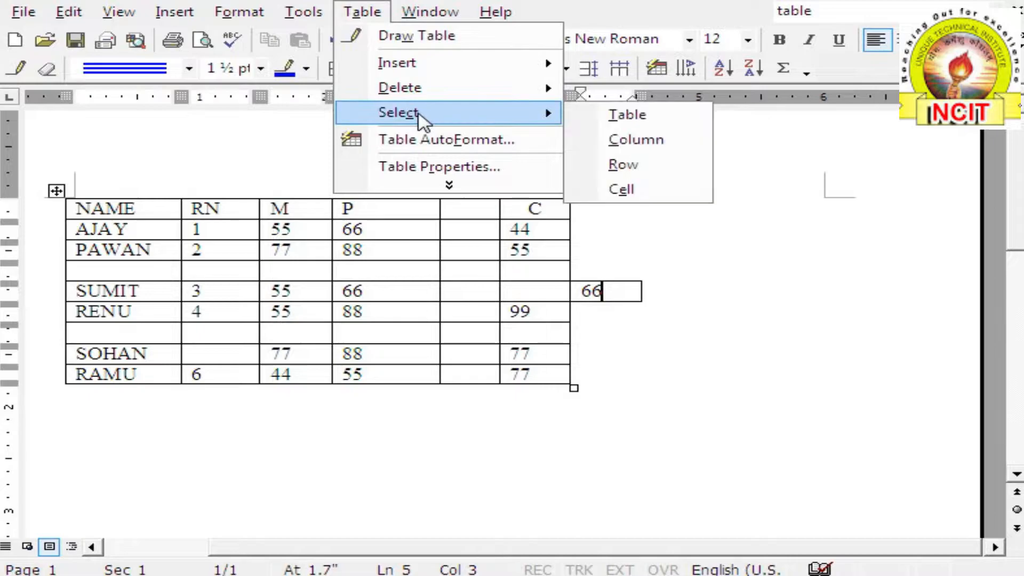
click(612, 190)
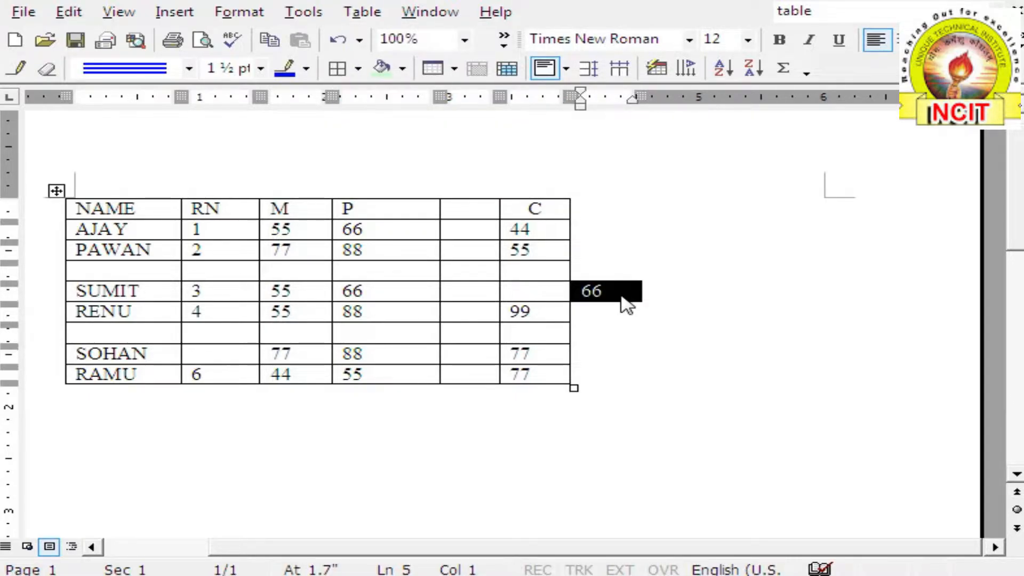
click(376, 12)
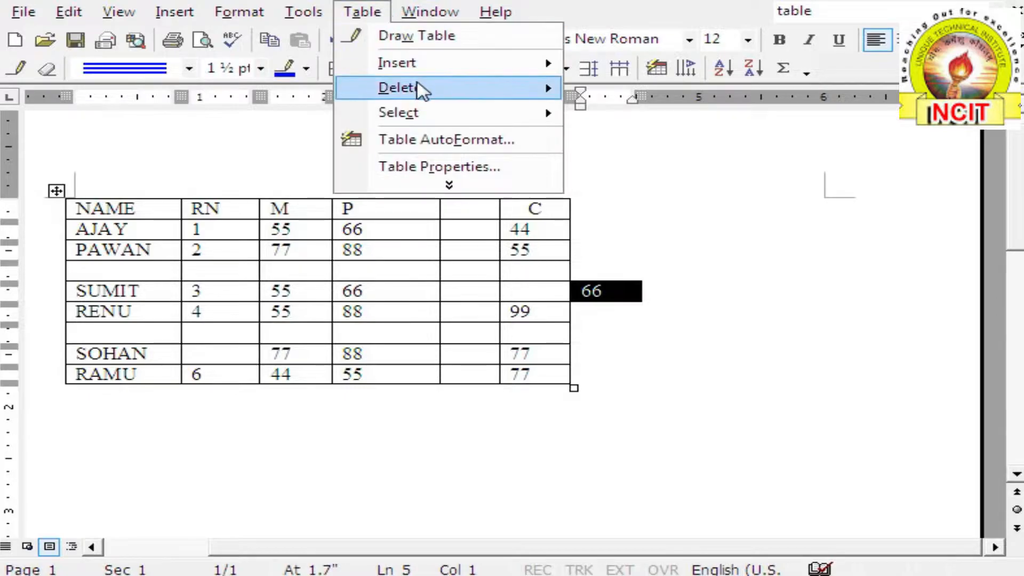
mouse_move(422, 93)
click(628, 165)
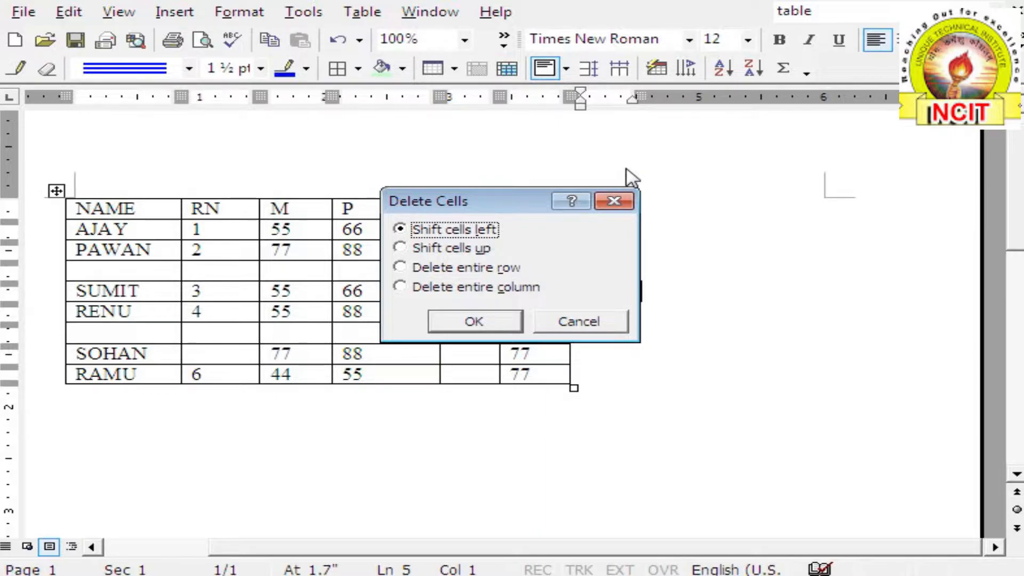
- Delete SUMIT's stray 66 cell using Shift cells left in the Delete Cells dialog
drag(498, 202, 774, 136)
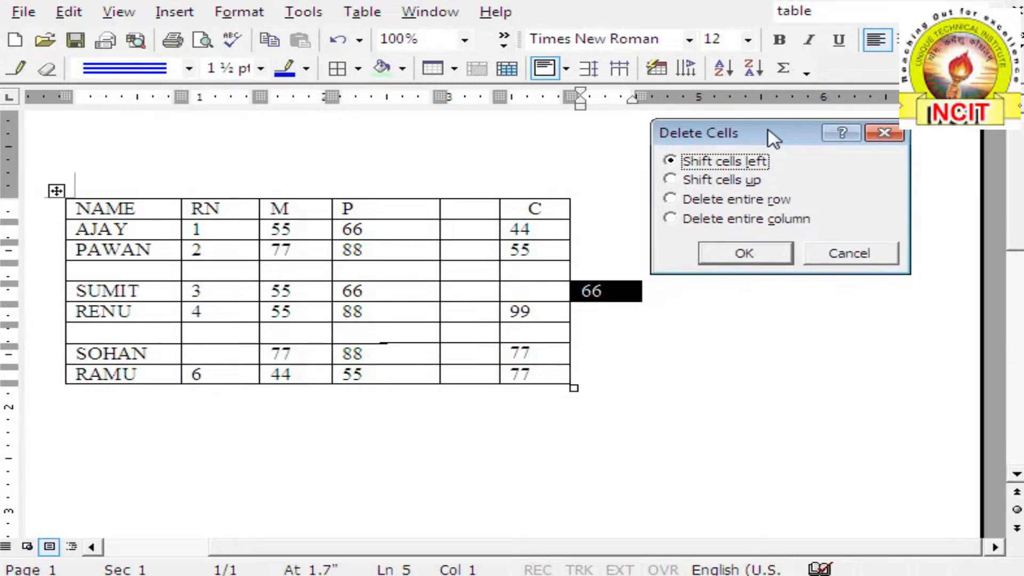
click(772, 255)
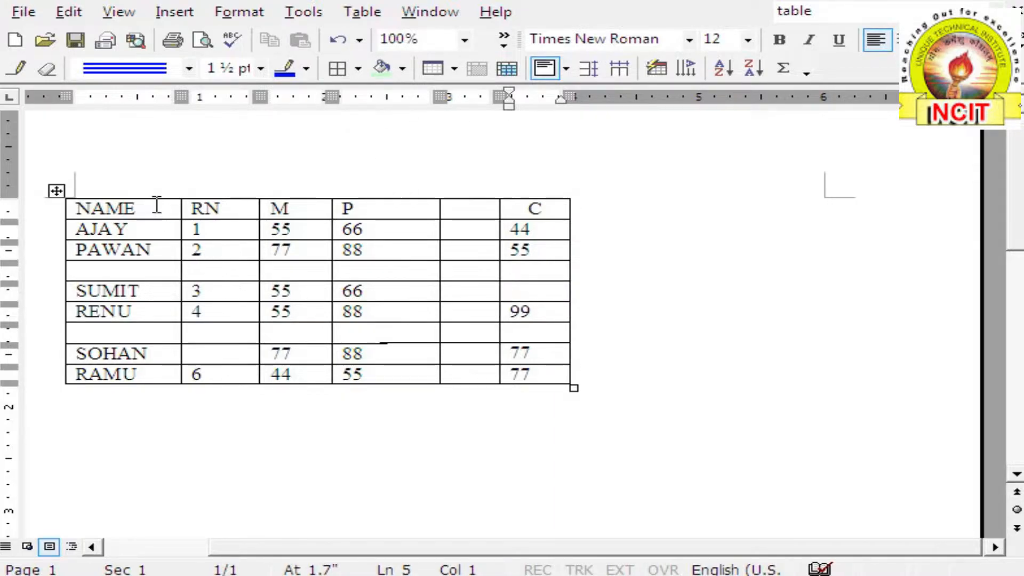
- Delete the blank row below PAWAN with Delete Cells set to Delete entire row
click(515, 270)
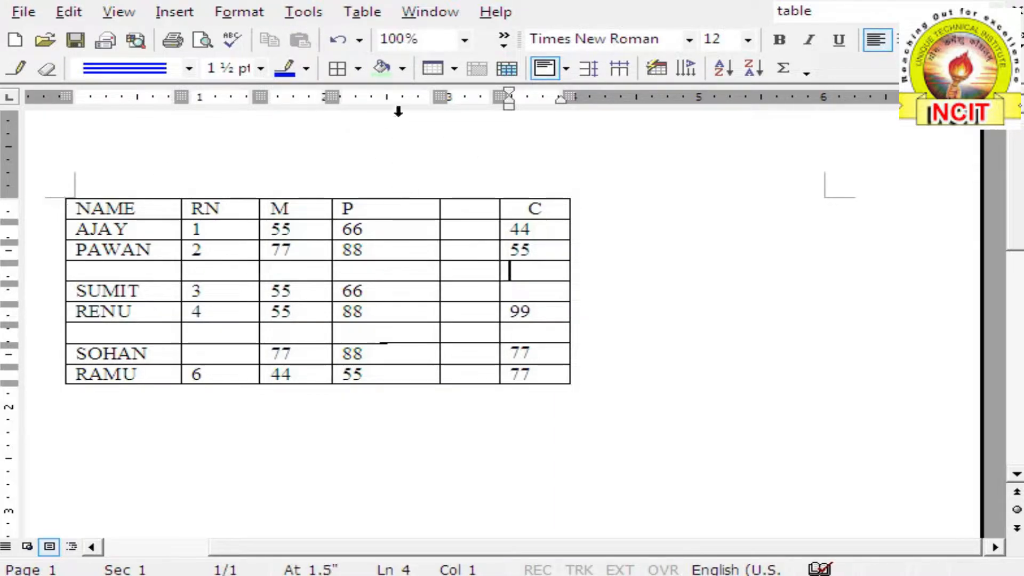
click(365, 13)
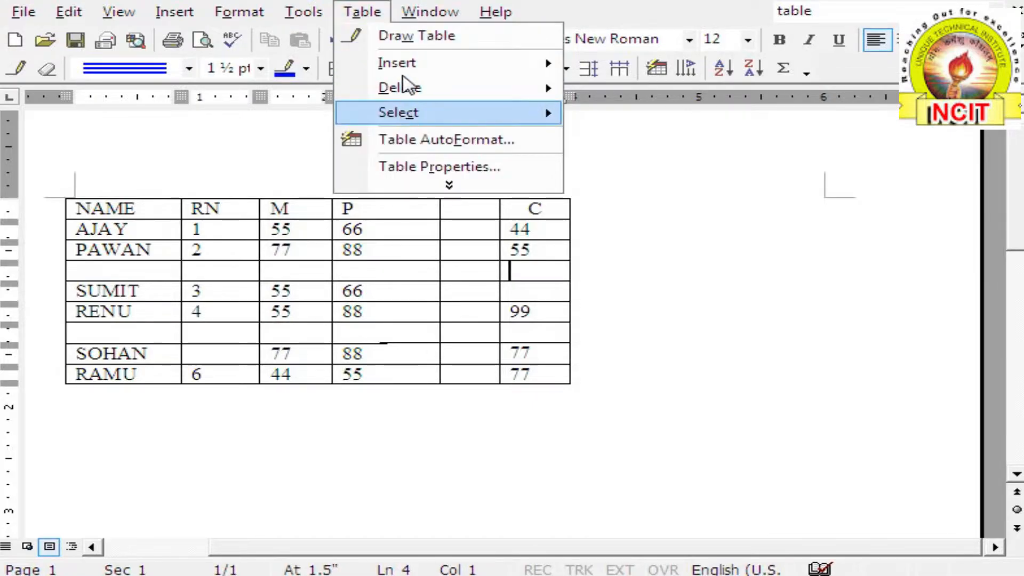
mouse_move(402, 88)
click(657, 163)
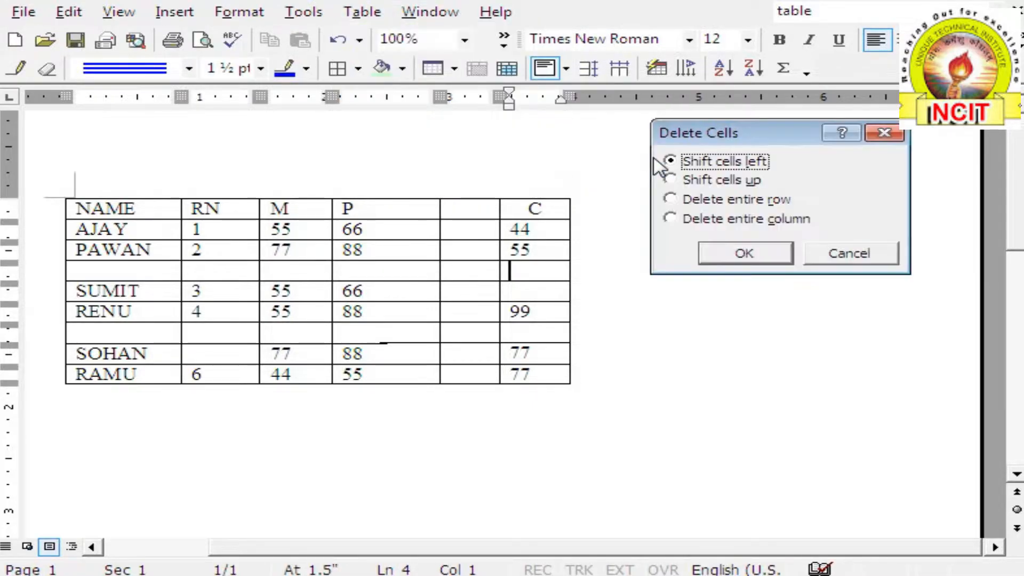
click(746, 204)
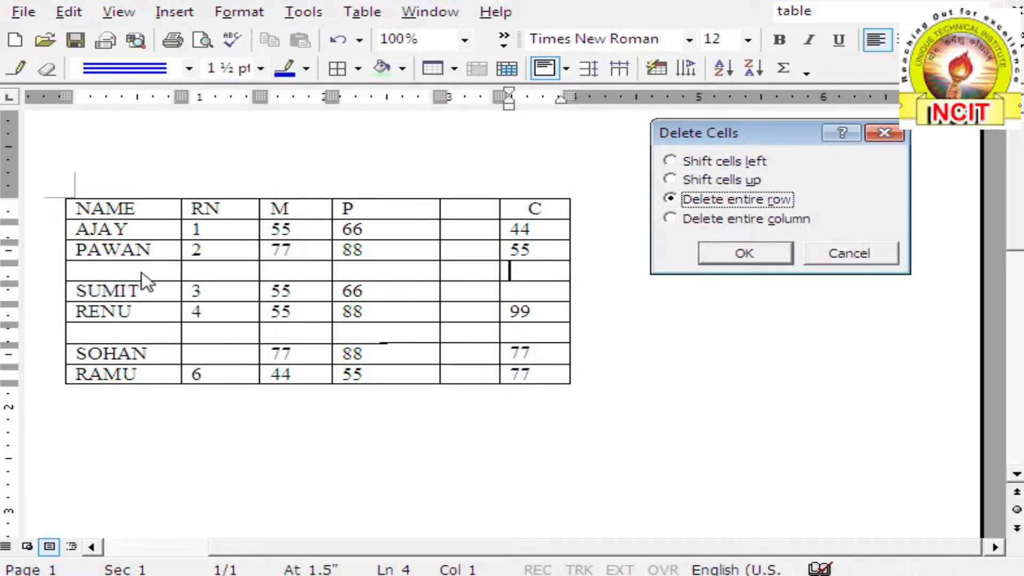
click(744, 254)
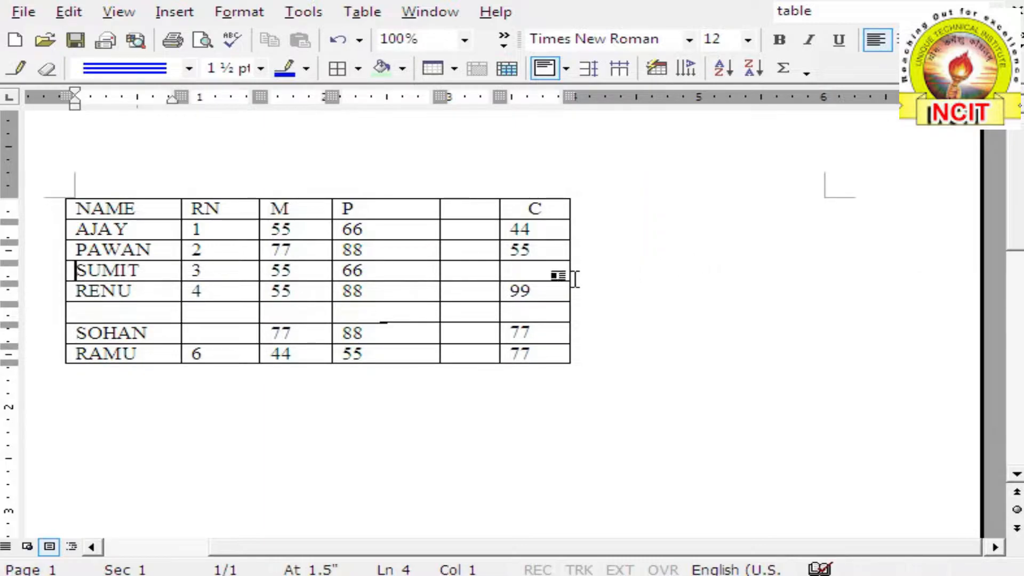
- Delete the empty column between P and C with Delete entire column
click(463, 254)
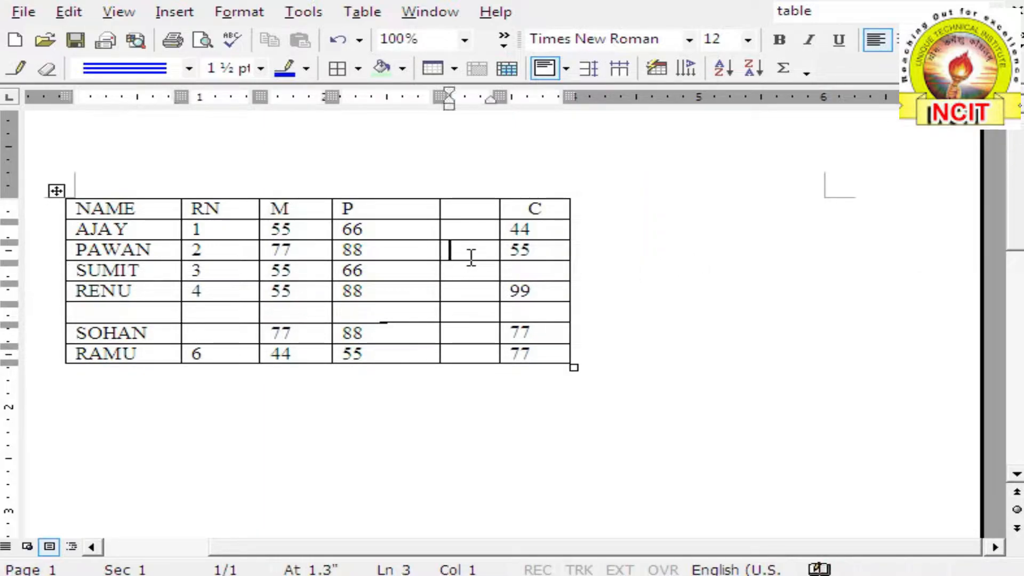
click(357, 15)
mouse_move(407, 94)
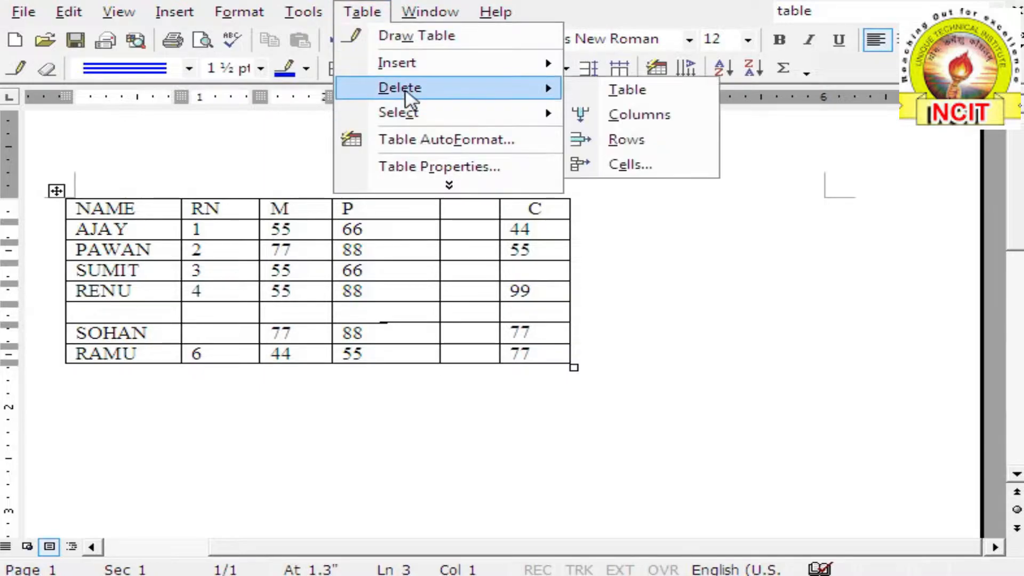
click(642, 167)
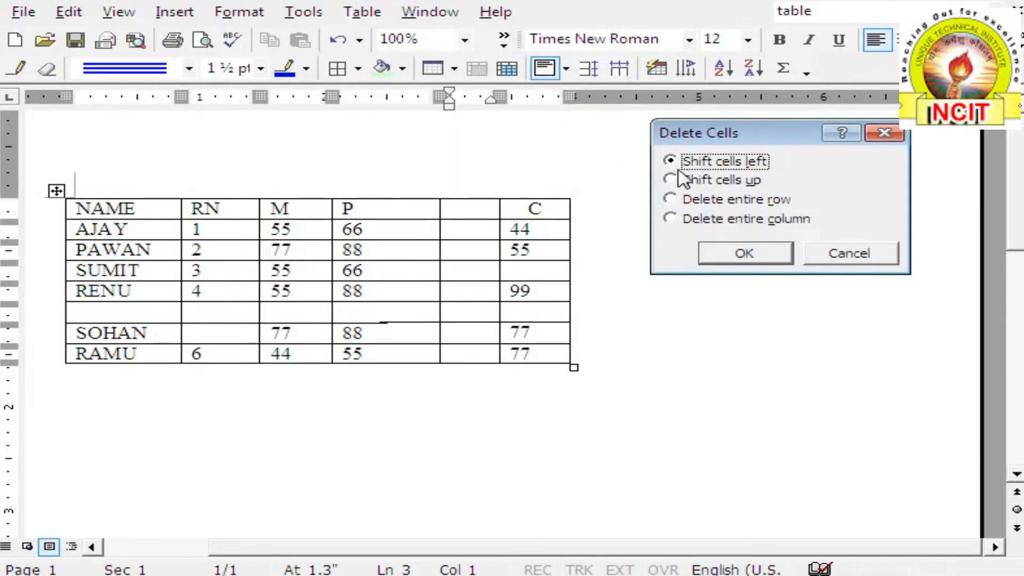
click(738, 220)
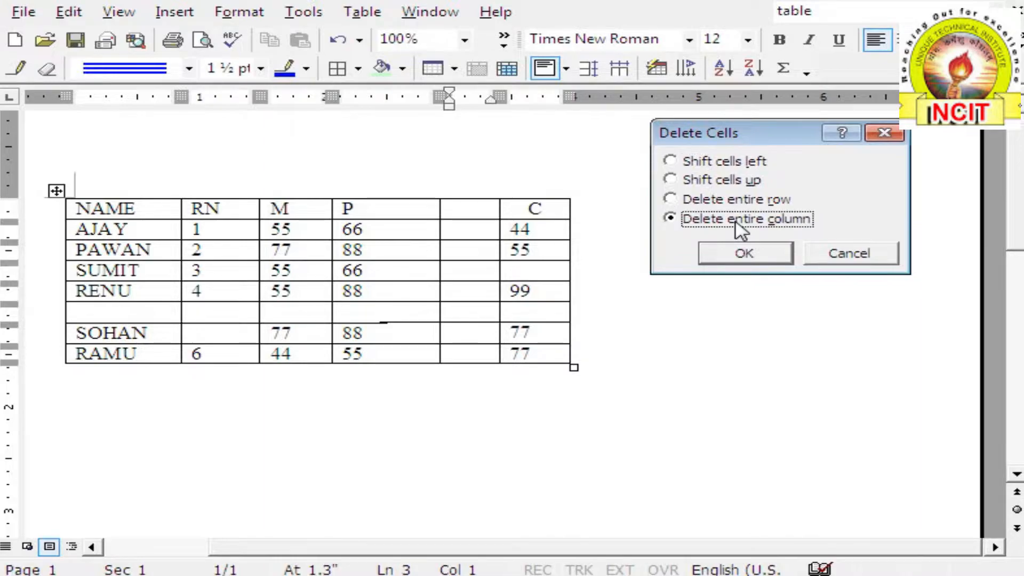
click(751, 255)
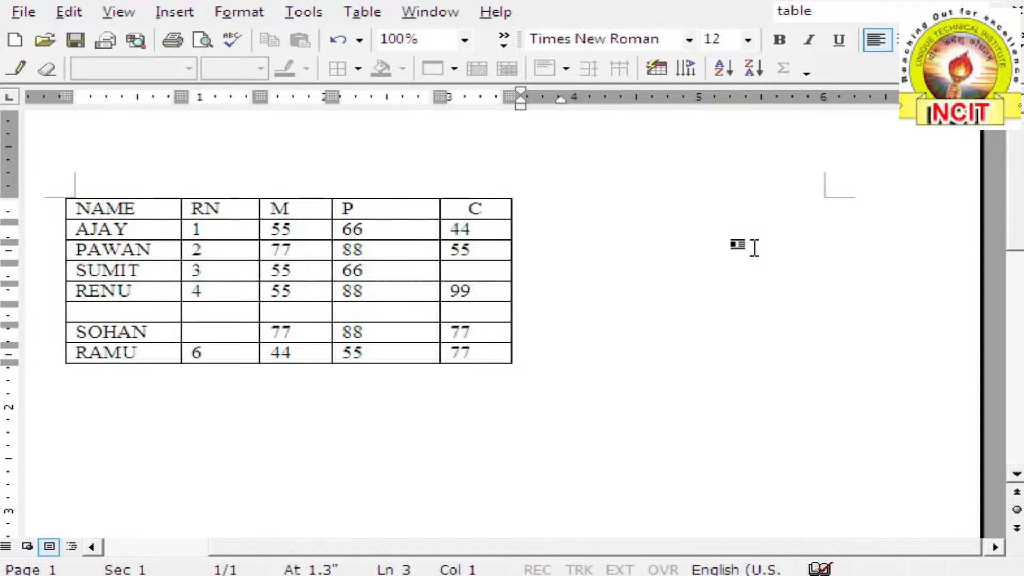
click(362, 11)
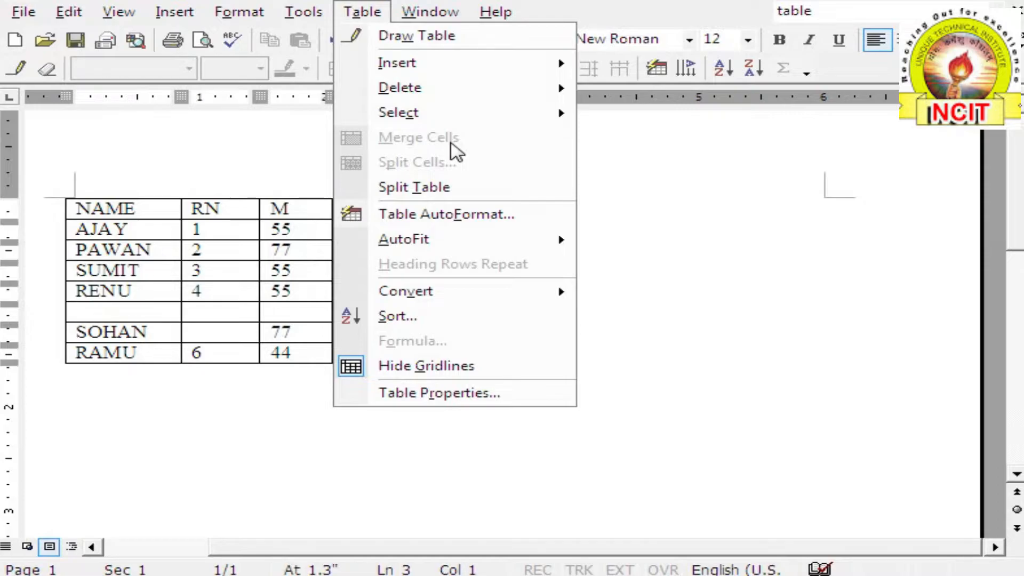
click(221, 314)
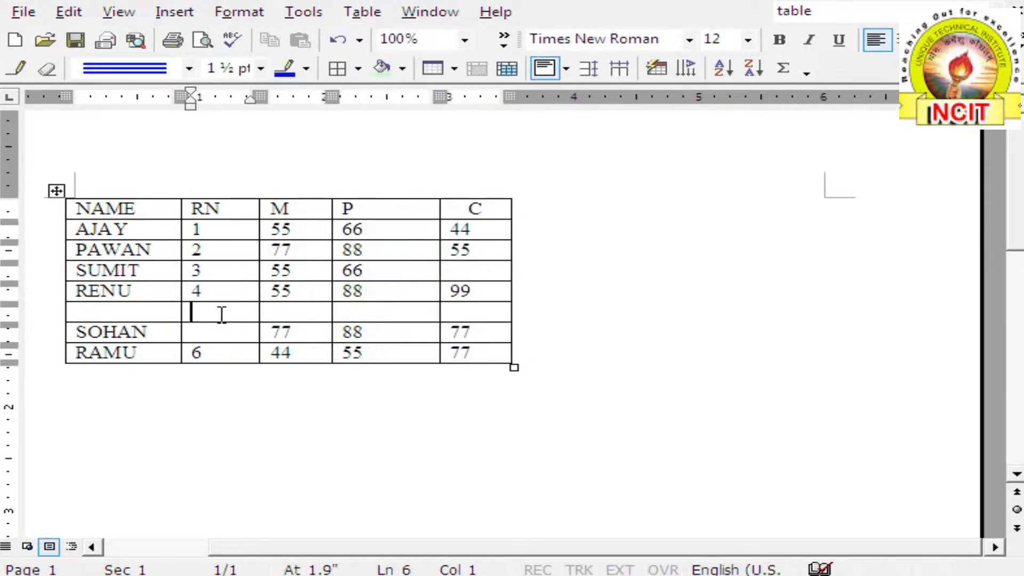
click(293, 312)
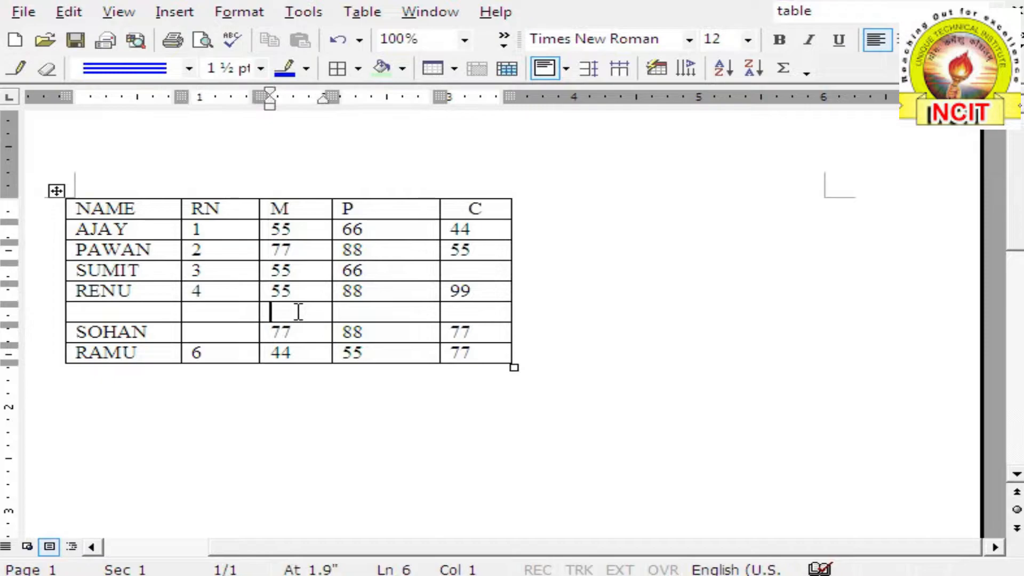
drag(233, 313, 272, 313)
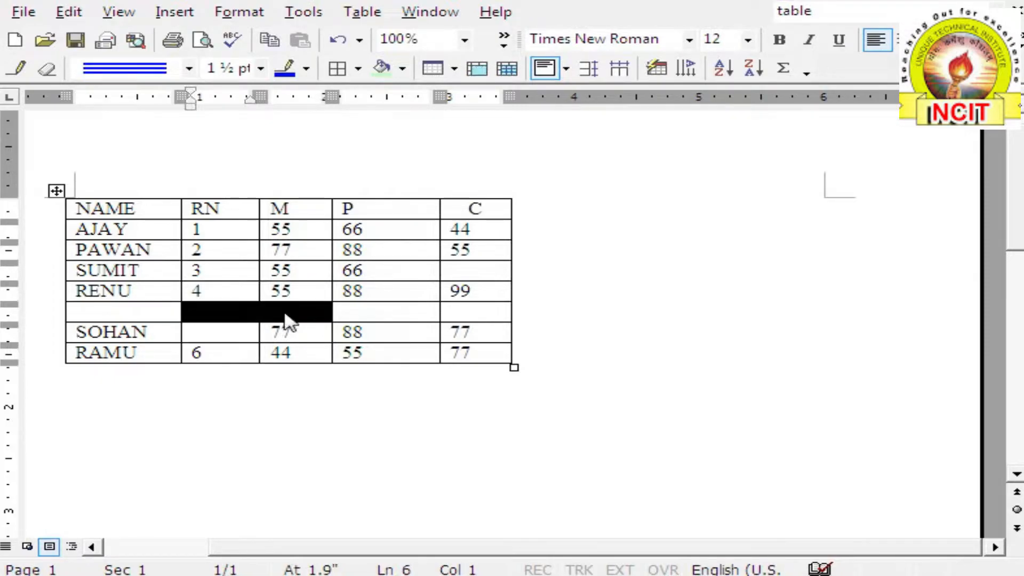
click(359, 13)
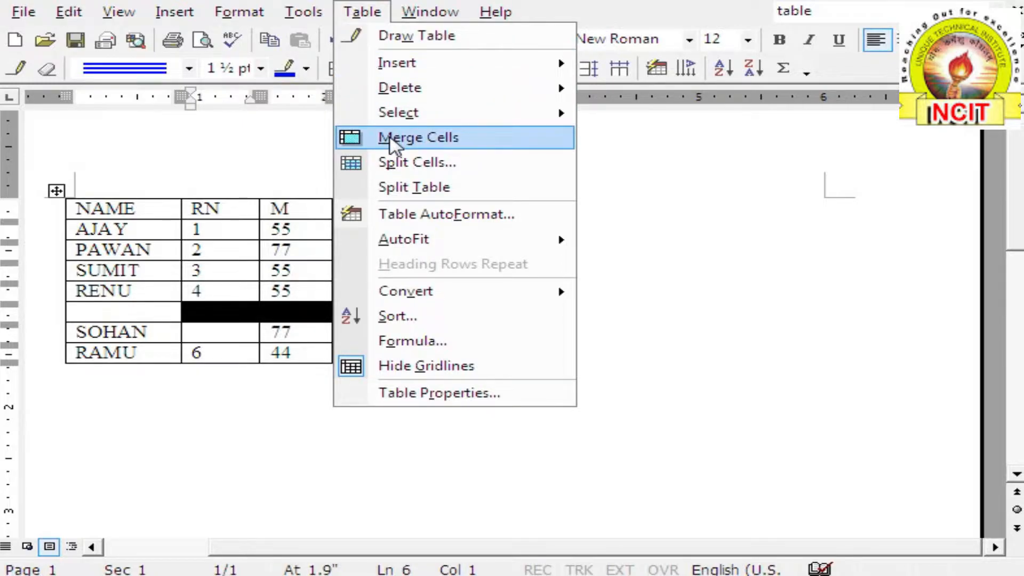
click(232, 314)
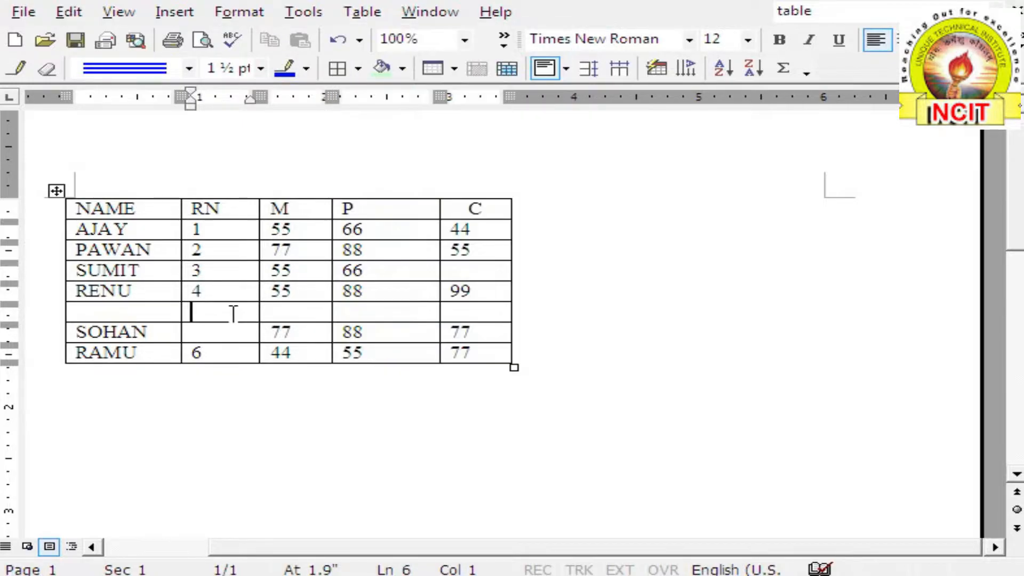
click(361, 13)
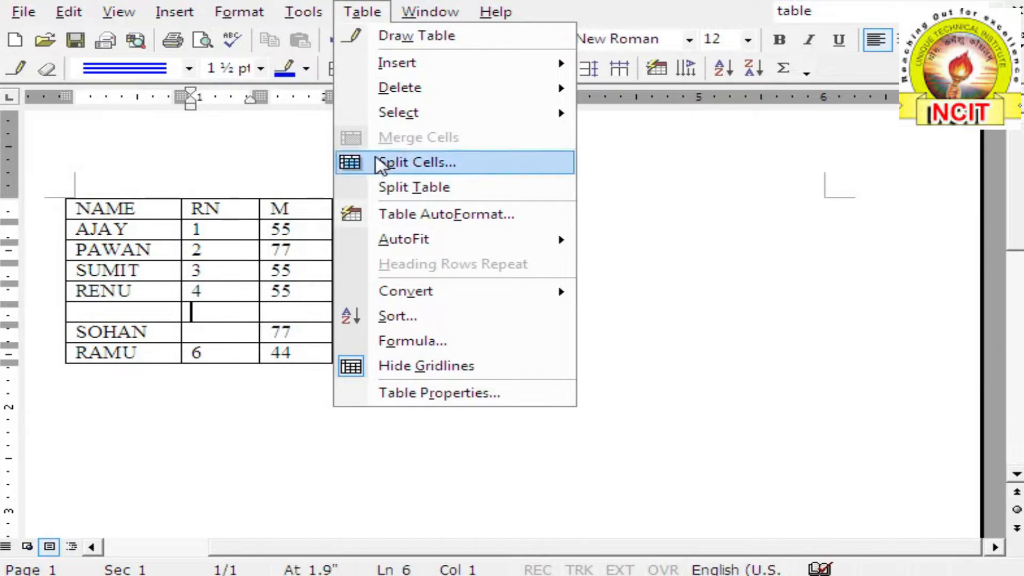
- Merge the empty row's RN and M cells into a single cell
click(253, 311)
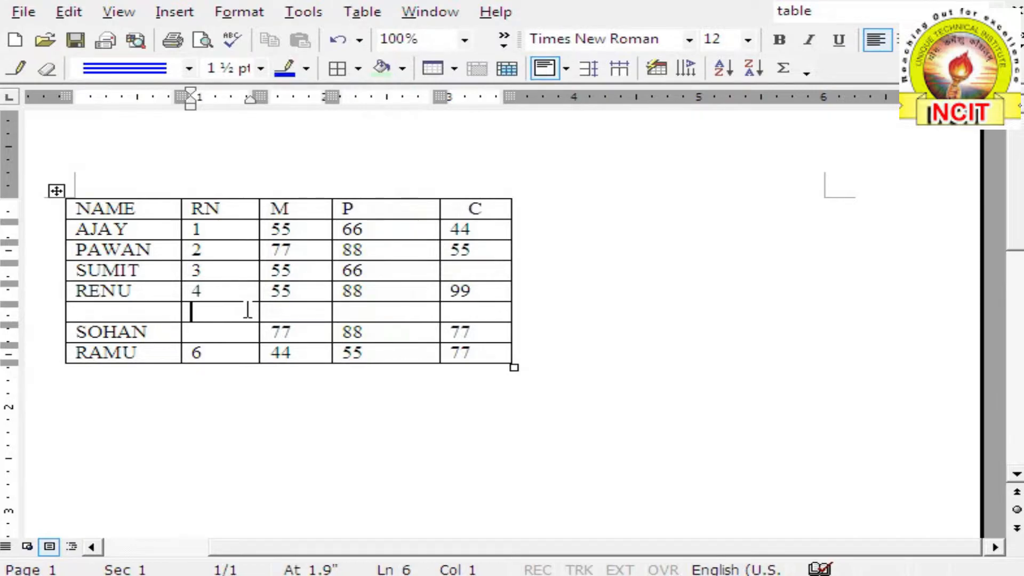
drag(247, 311, 293, 309)
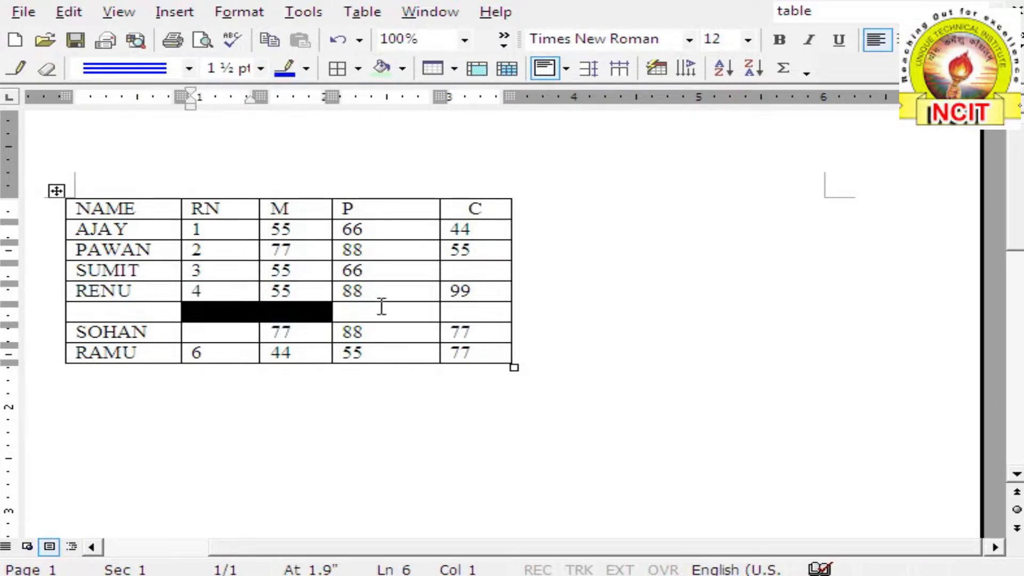
click(369, 18)
click(402, 136)
drag(408, 145, 393, 165)
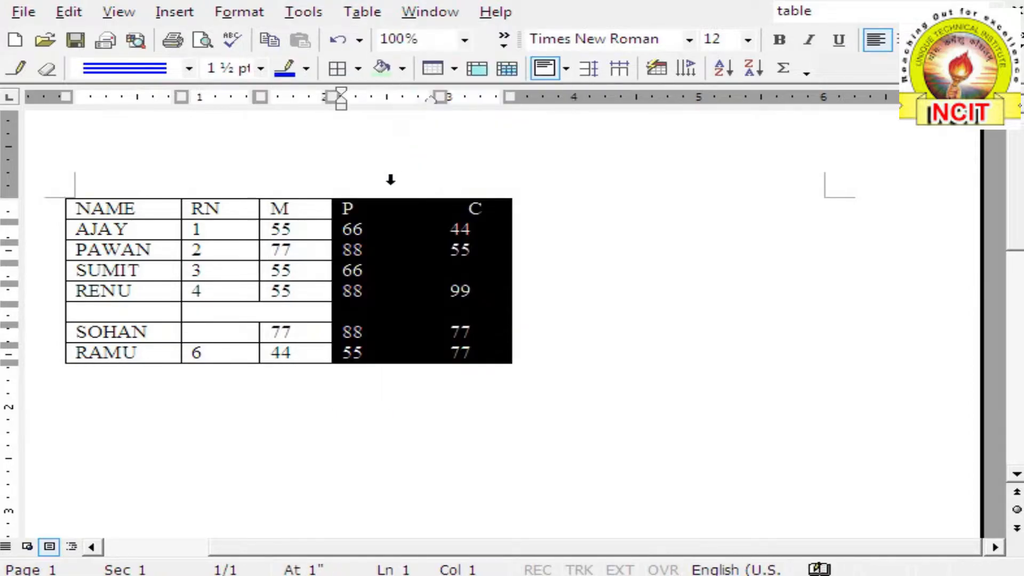
click(256, 304)
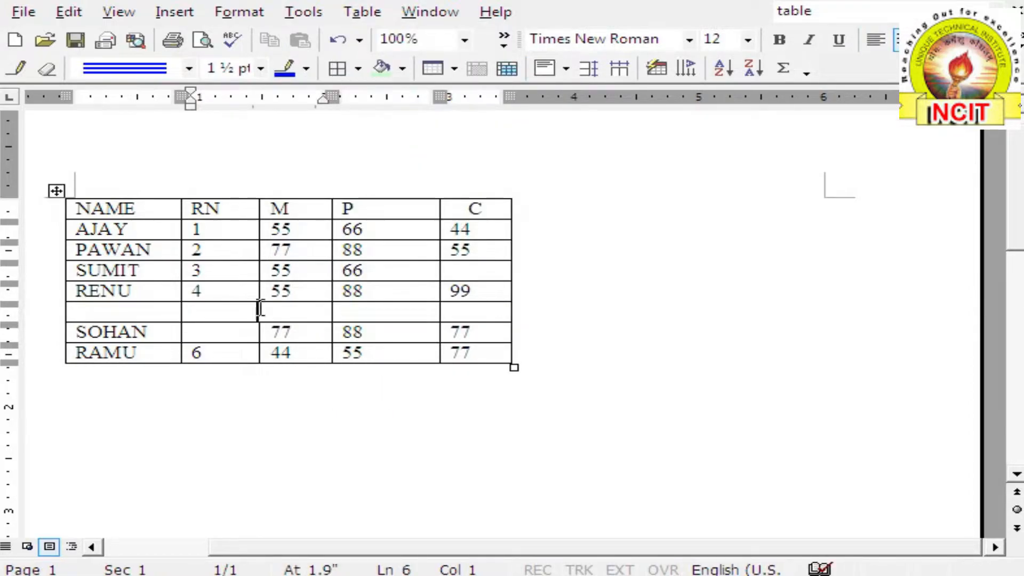
- Merge SUMIT's 55 and 66 cells into one cell
drag(237, 273, 282, 271)
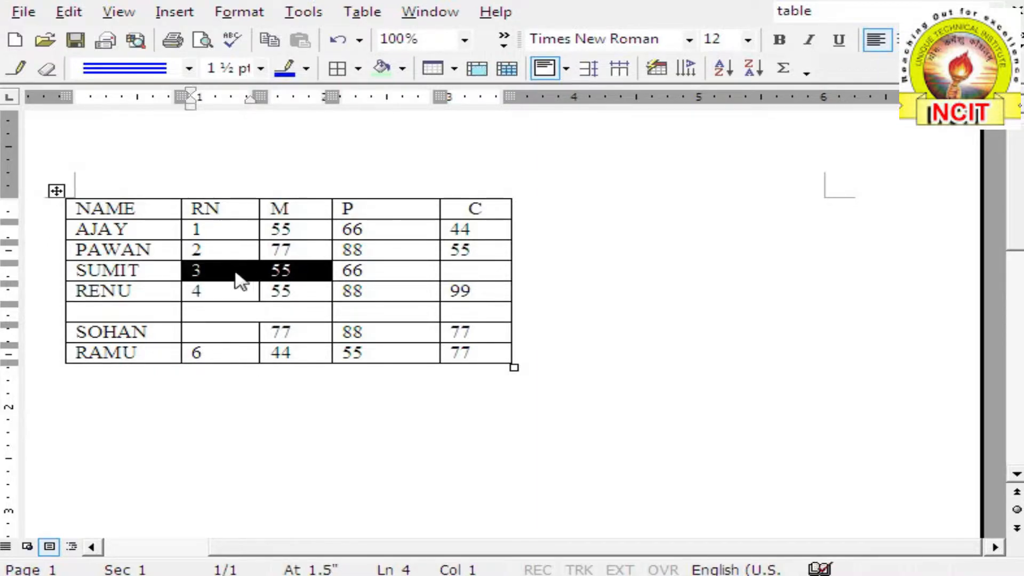
click(367, 294)
mouse_move(287, 271)
mouse_down()
mouse_move(368, 269)
mouse_move(304, 269)
mouse_up()
click(367, 270)
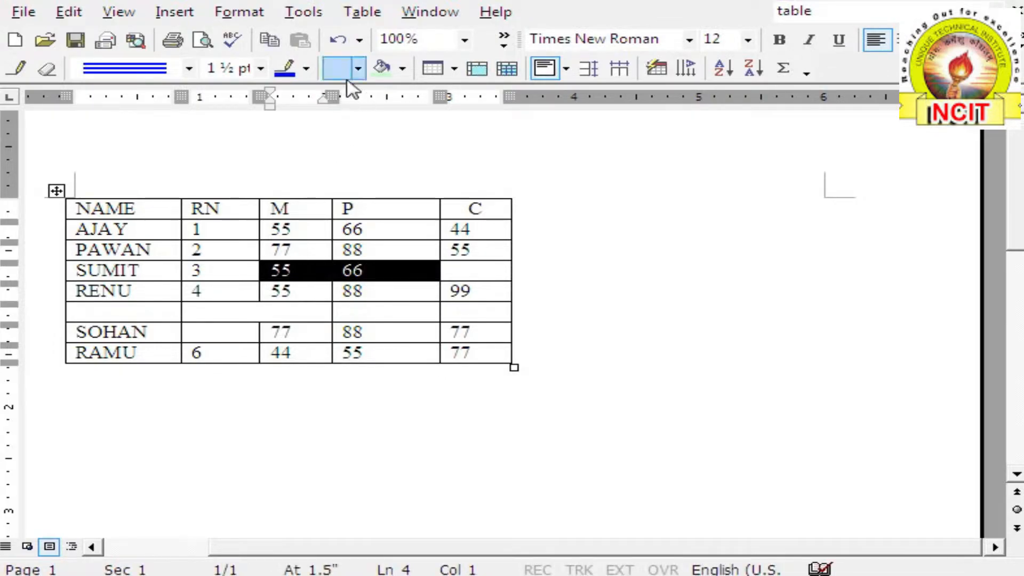
click(355, 15)
double_click(413, 138)
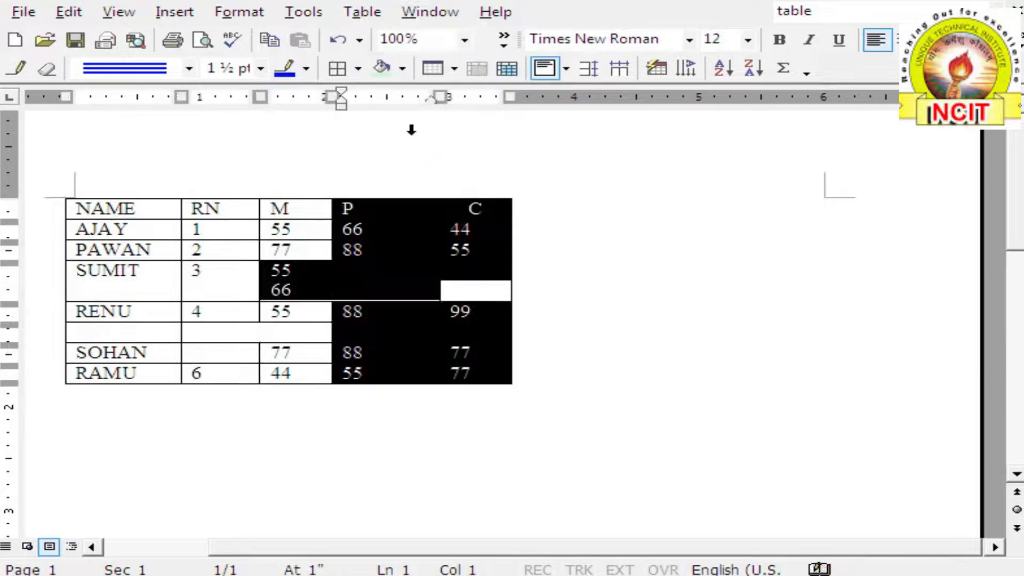
click(378, 293)
- Inspect the 55 and 66 text in SUMIT's merged cell, then go to the empty row's P cell
click(297, 270)
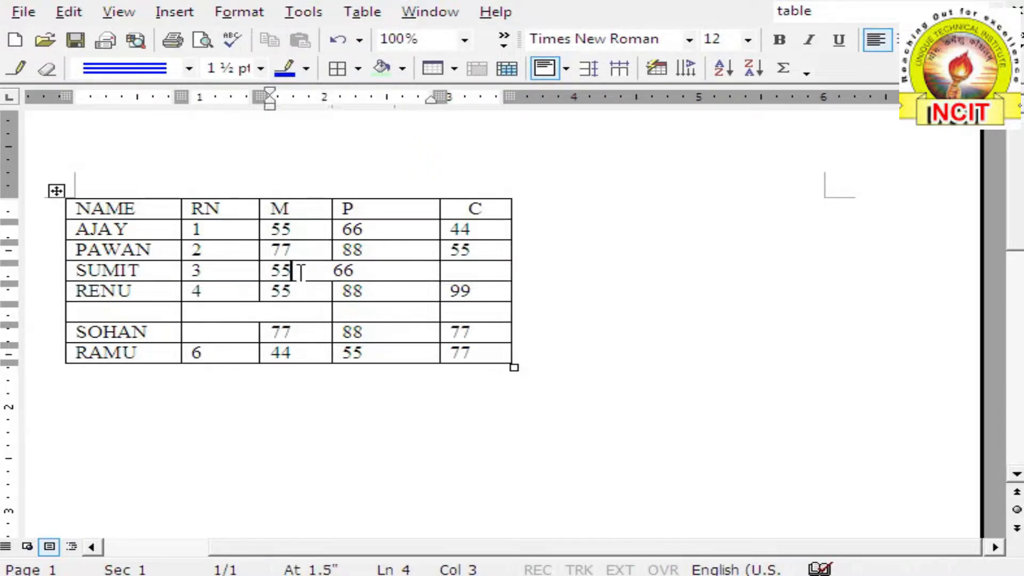
double_click(341, 271)
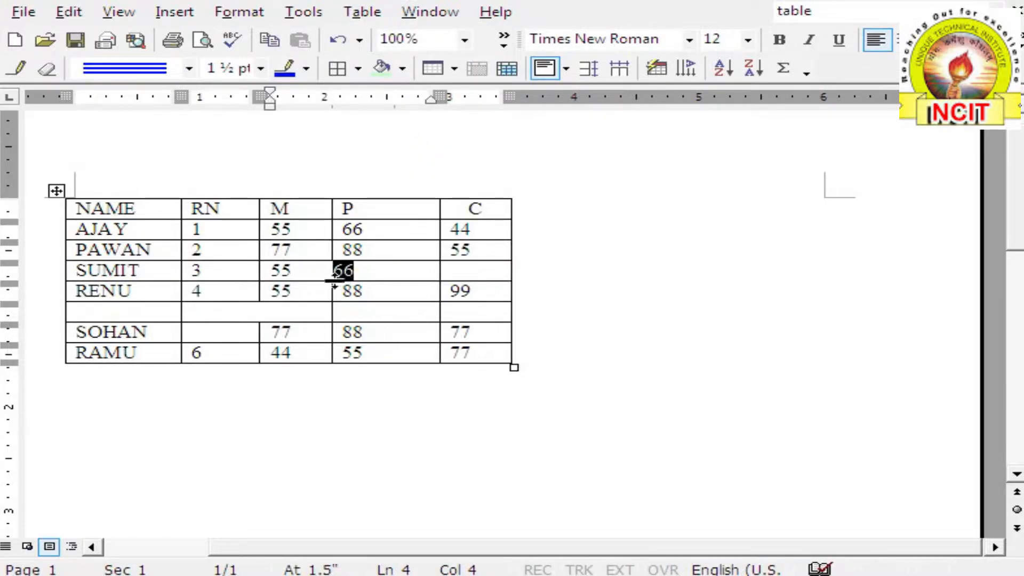
double_click(313, 272)
click(316, 271)
click(355, 16)
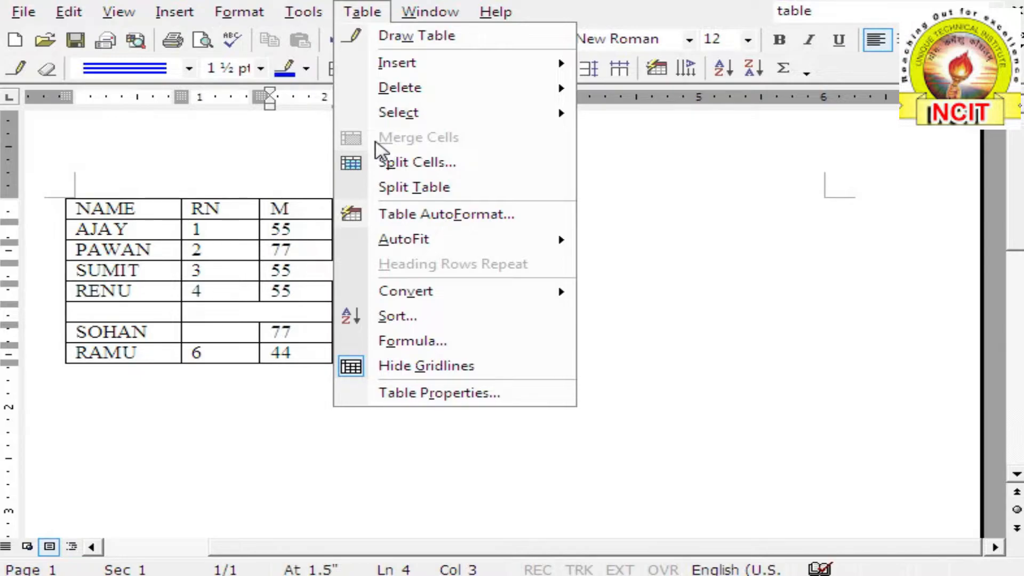
click(343, 314)
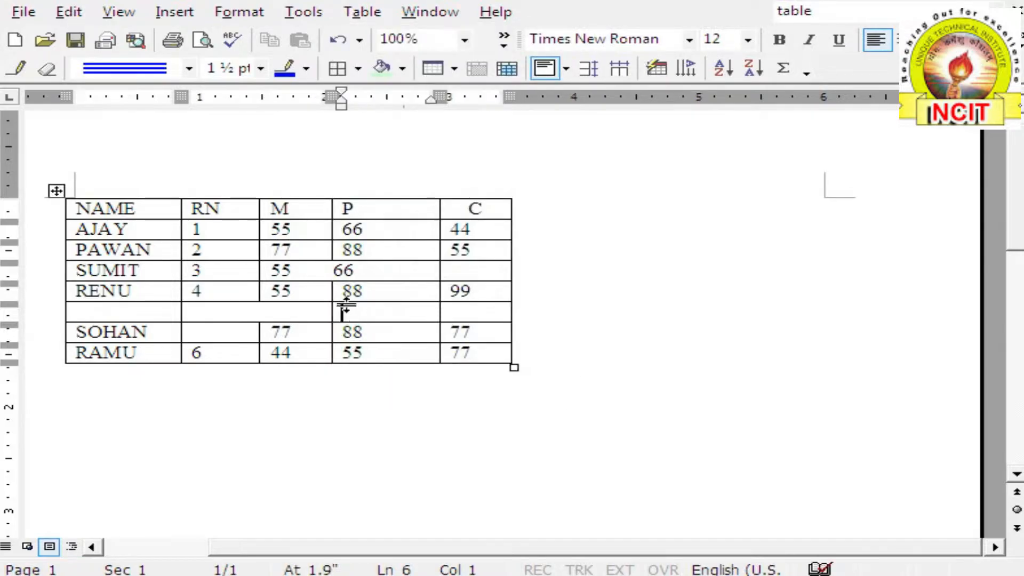
- Split the empty P cell above SOHAN into a 5-column by 5-row grid with Split Cells
click(360, 16)
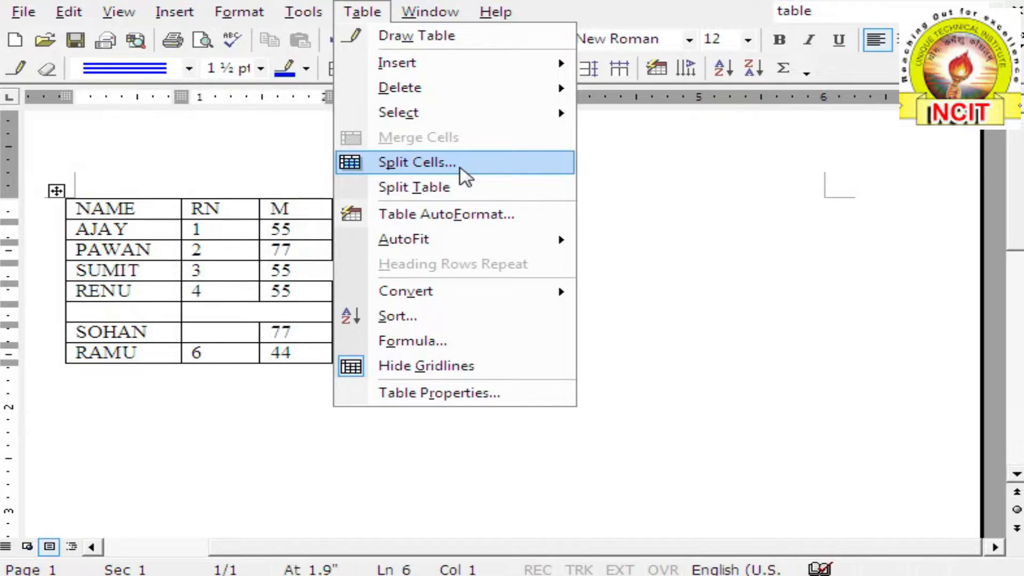
click(235, 422)
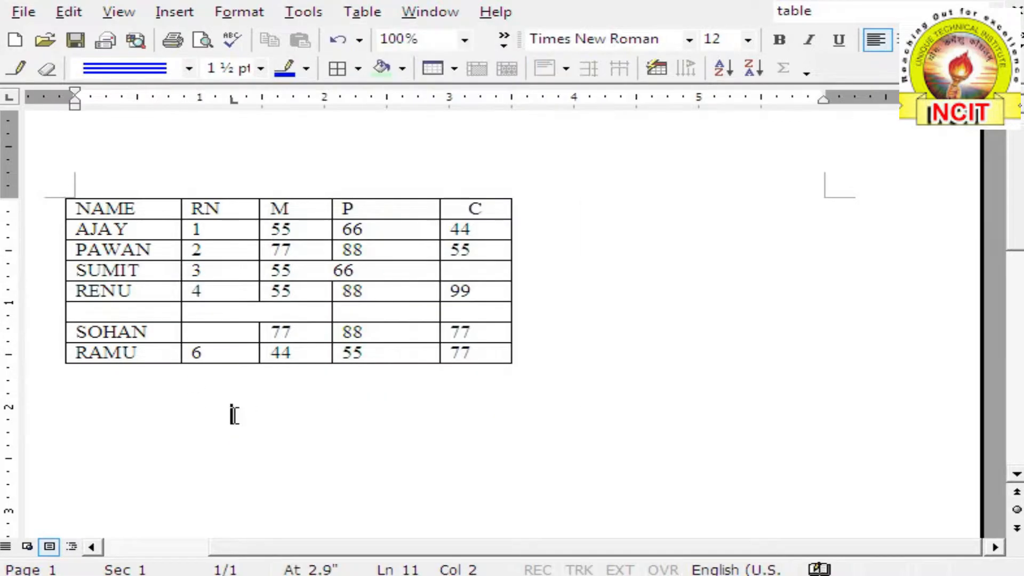
click(381, 314)
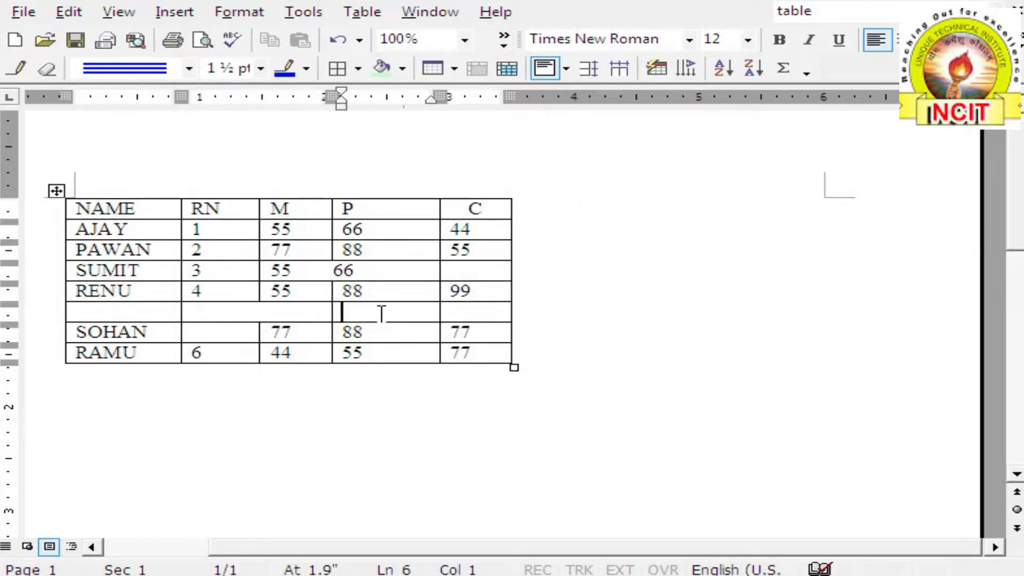
click(367, 16)
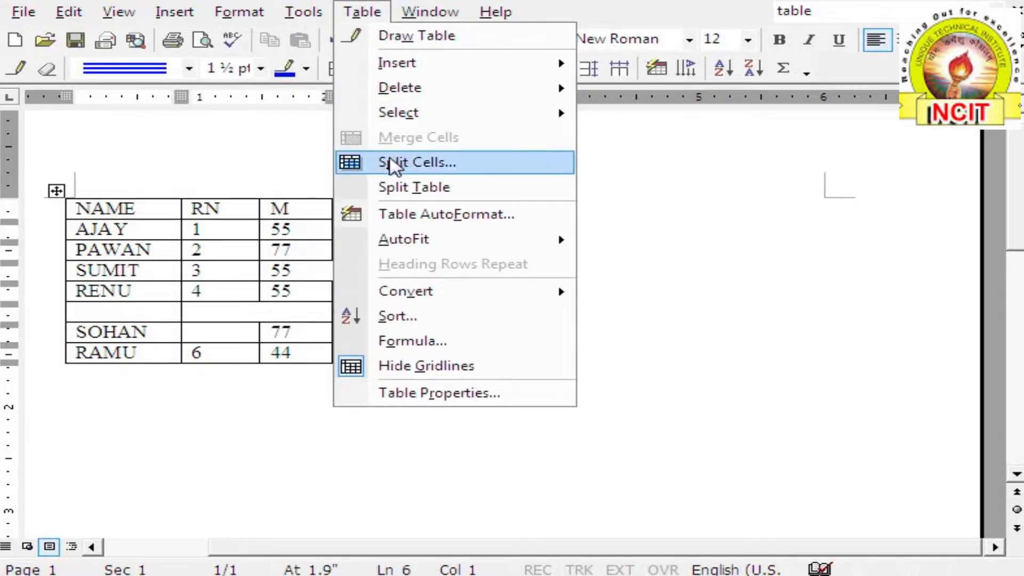
click(393, 163)
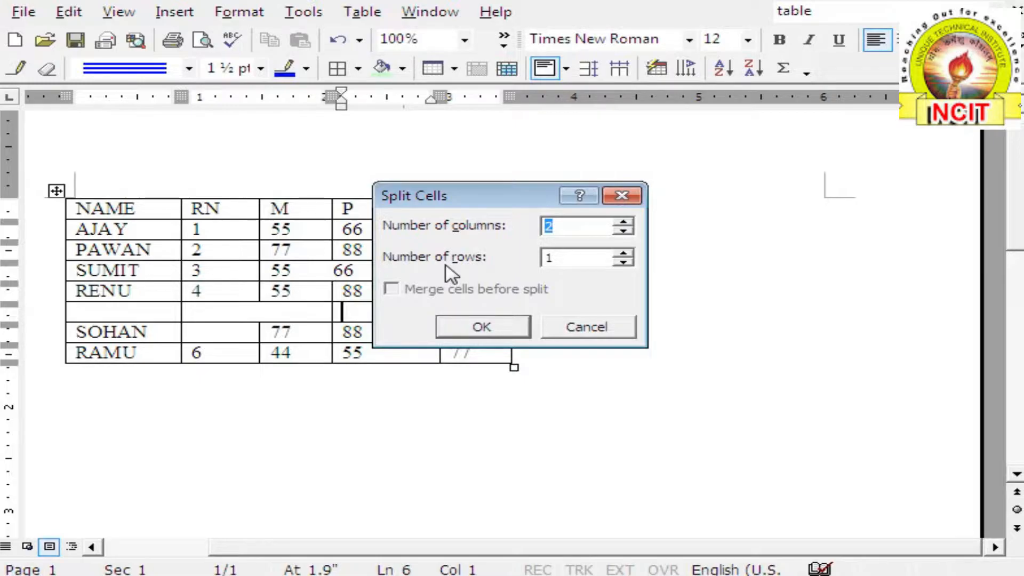
click(580, 227)
click(580, 259)
click(624, 254)
click(624, 255)
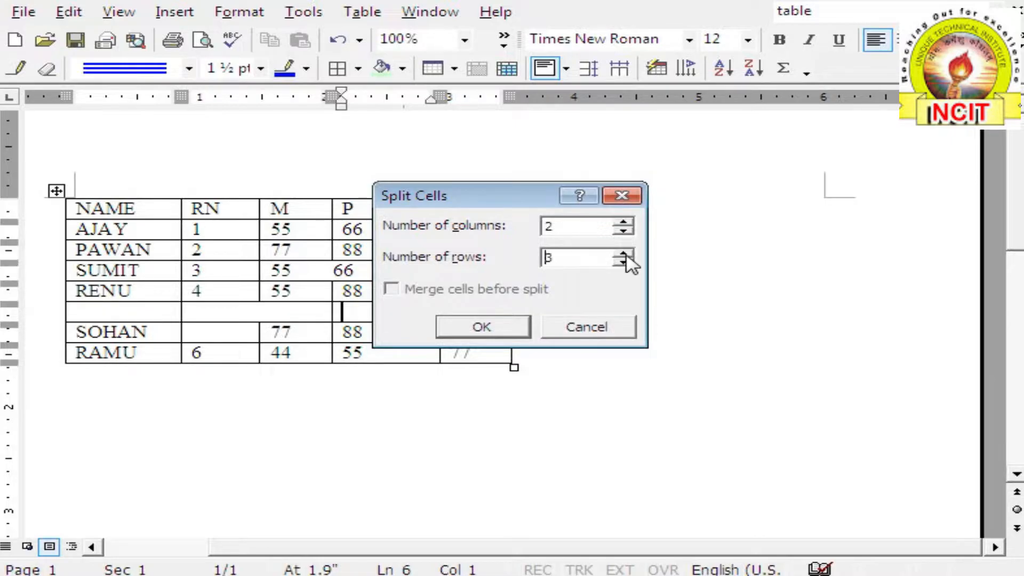
click(623, 222)
click(511, 327)
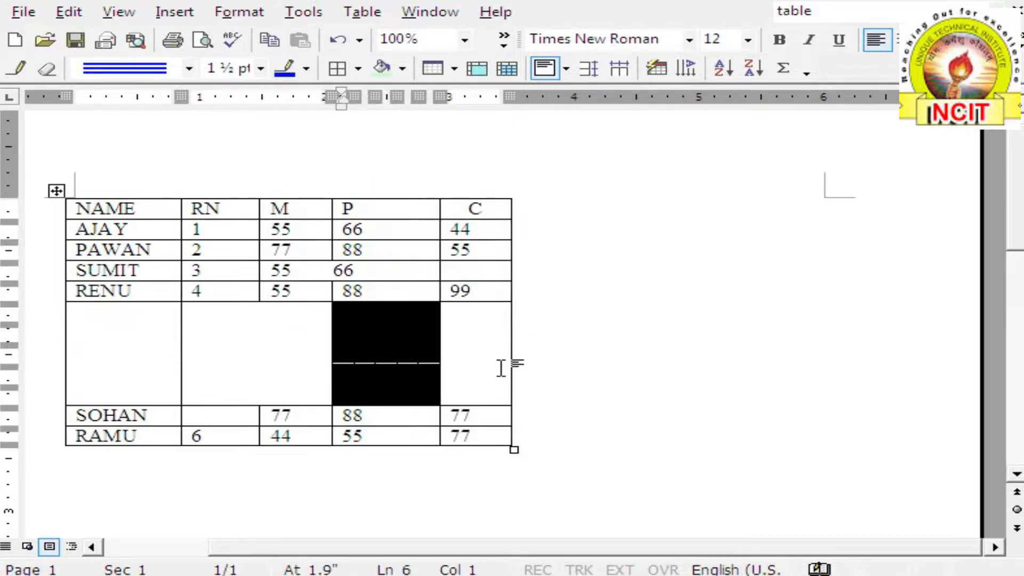
click(581, 404)
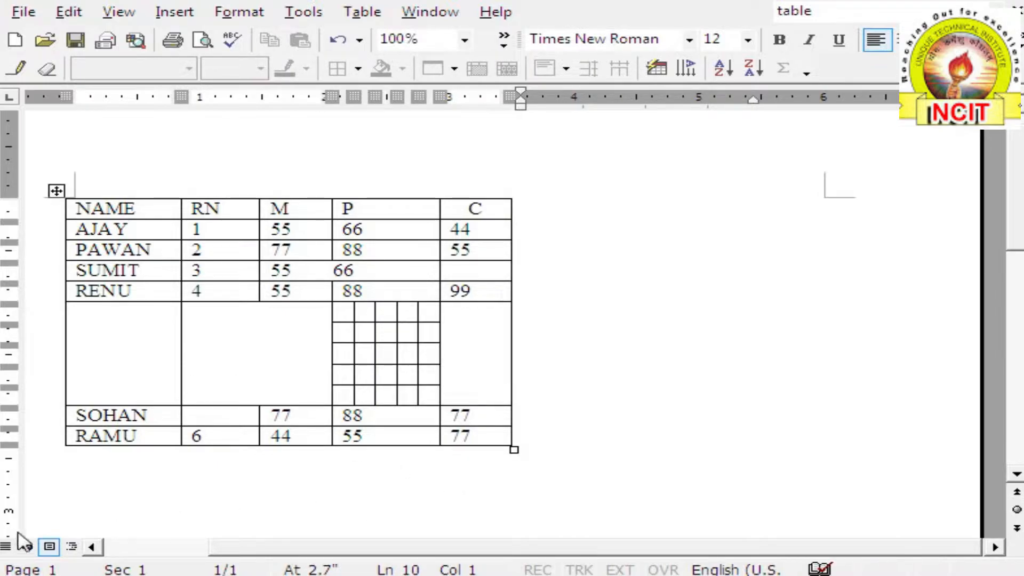
- Below the marks table, open Insert Table and set the number of columns to 3
scroll(41, 499, down, 3)
double_click(122, 359)
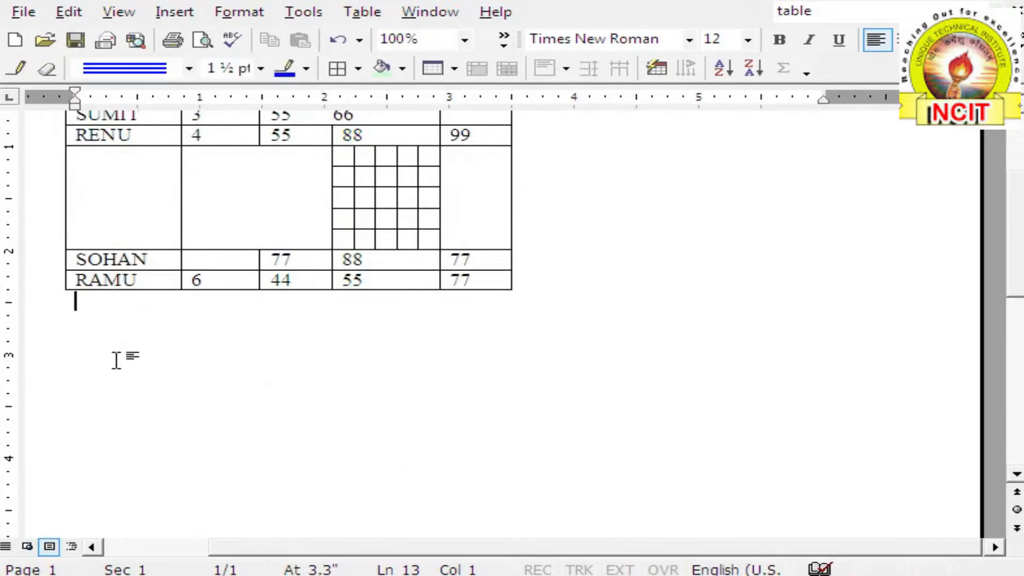
click(361, 13)
mouse_move(388, 64)
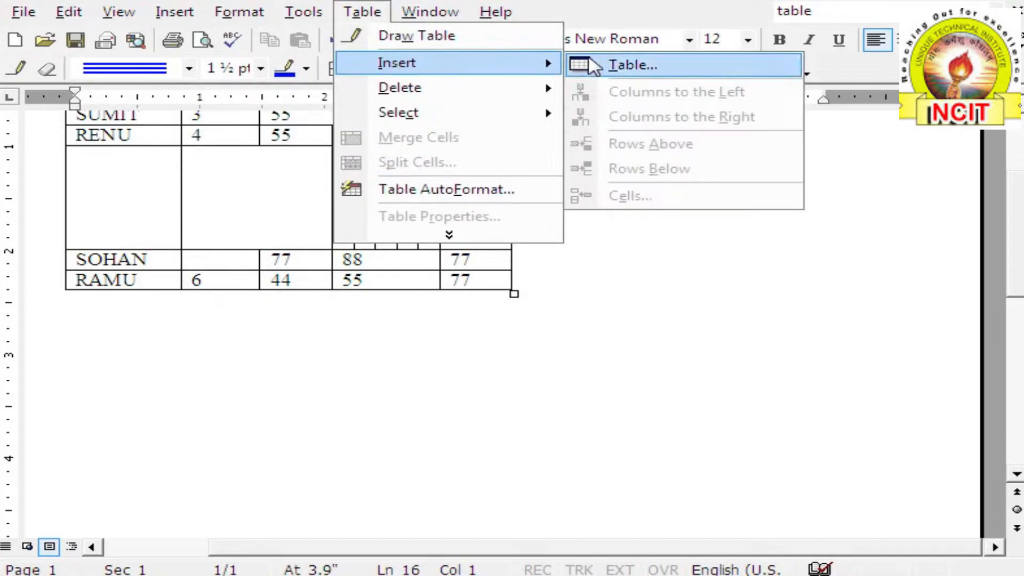
click(606, 64)
click(659, 160)
click(660, 160)
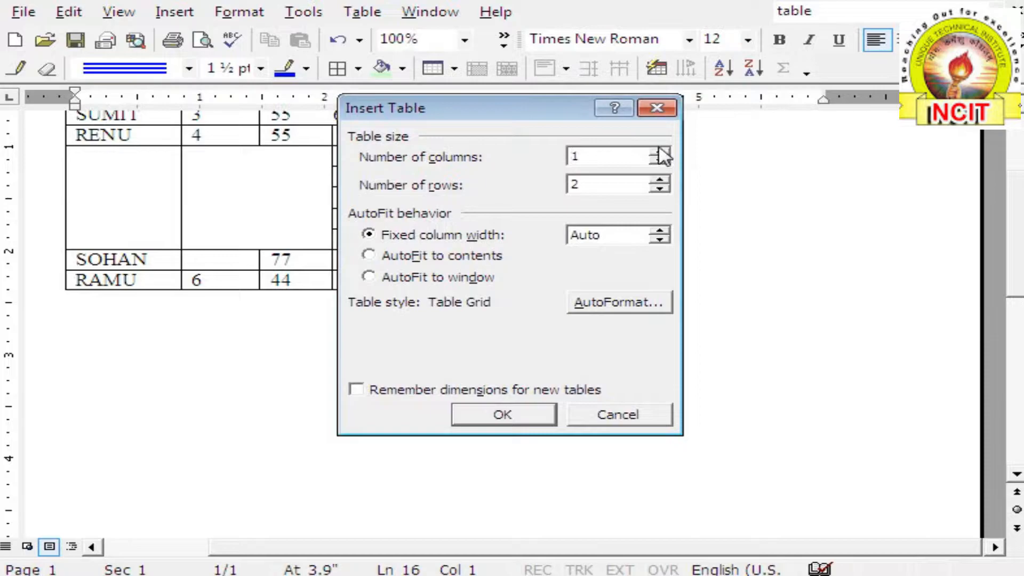
click(662, 161)
- Insert the 3-column, 10-row table and type January, February, March in its first row
click(530, 421)
scroll(532, 423, down, 3)
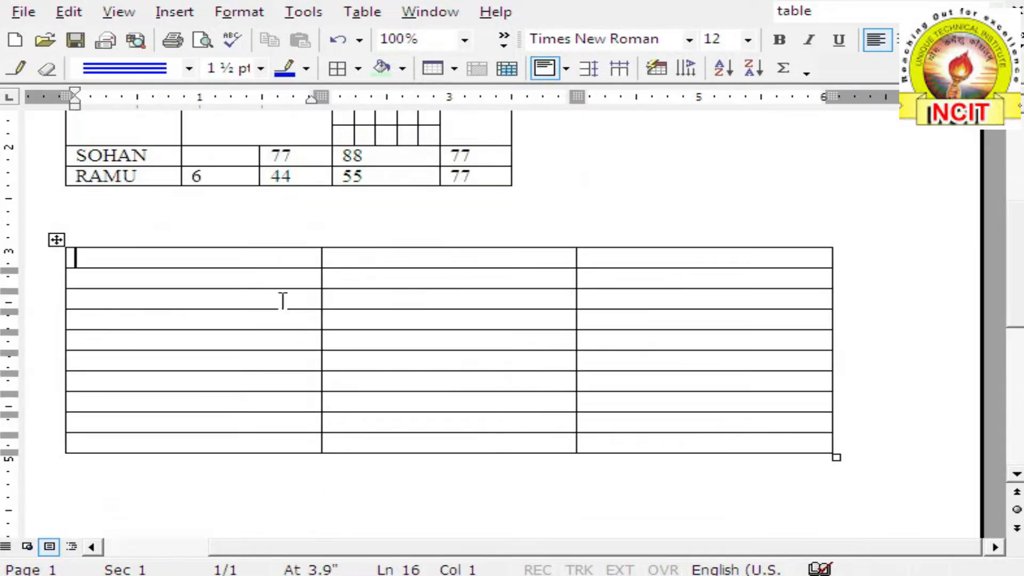
text(JANU)
key(Return)
key(Tab)
text(FEBR)
key(Return)
key(Tab)
text(mARCH)
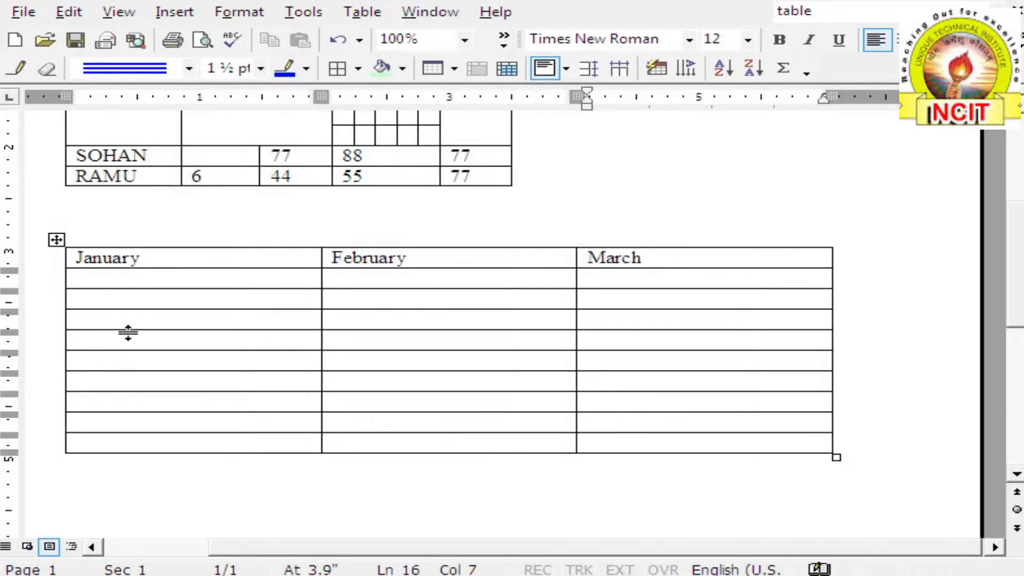
- Make the January–March header row centred, bold and shaded light green
click(54, 266)
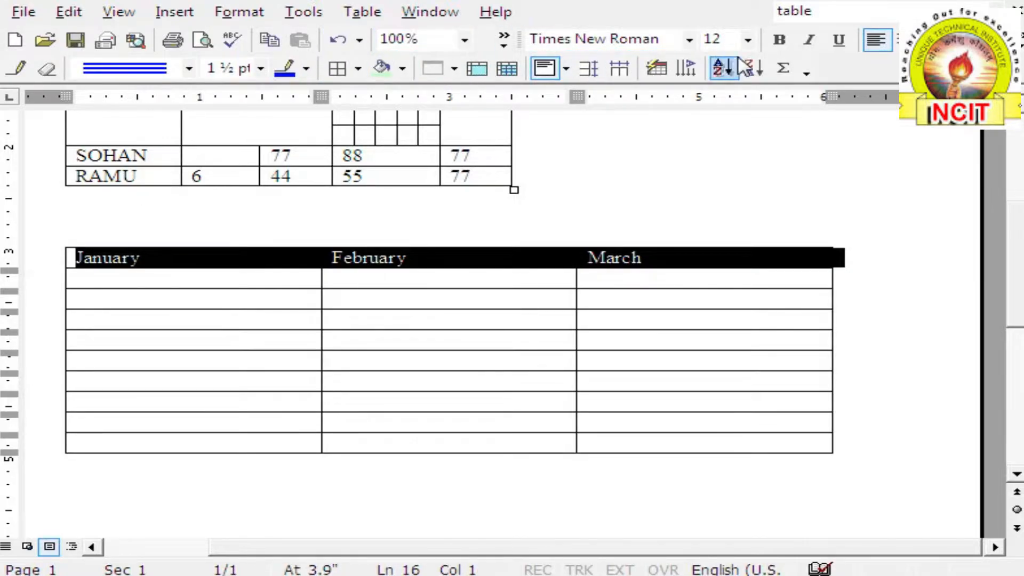
drag(519, 40, 521, 64)
click(556, 67)
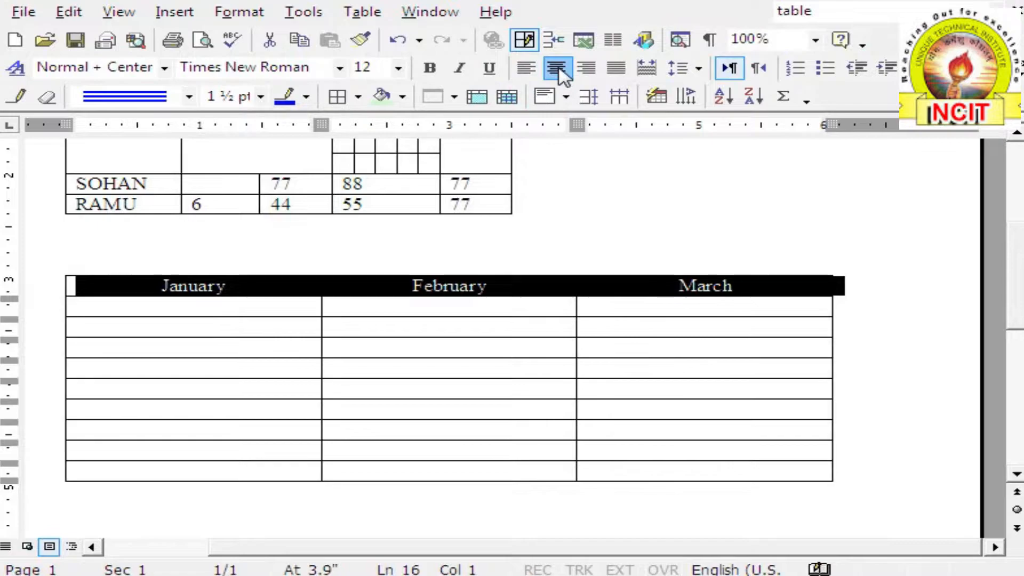
click(432, 69)
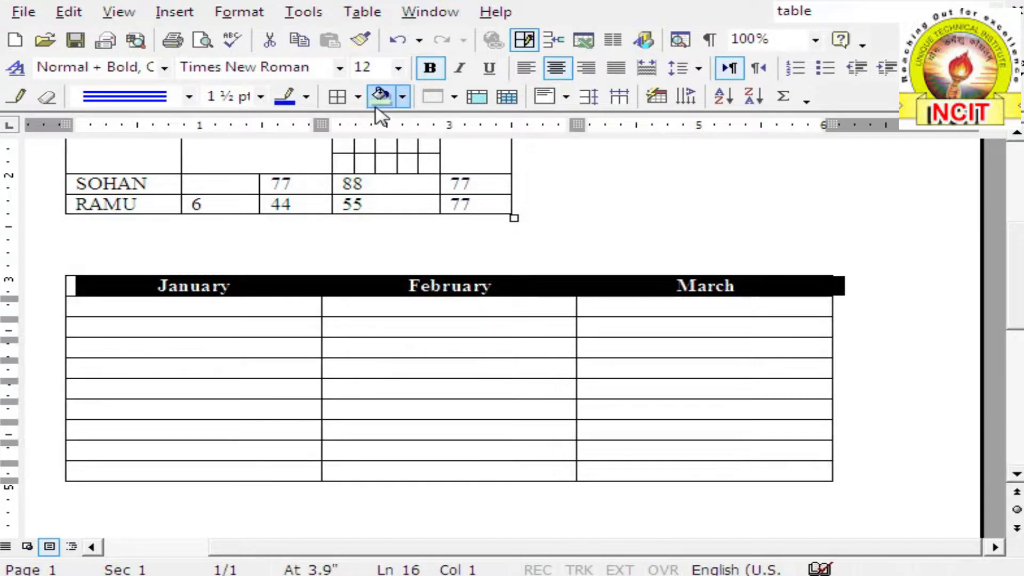
click(395, 106)
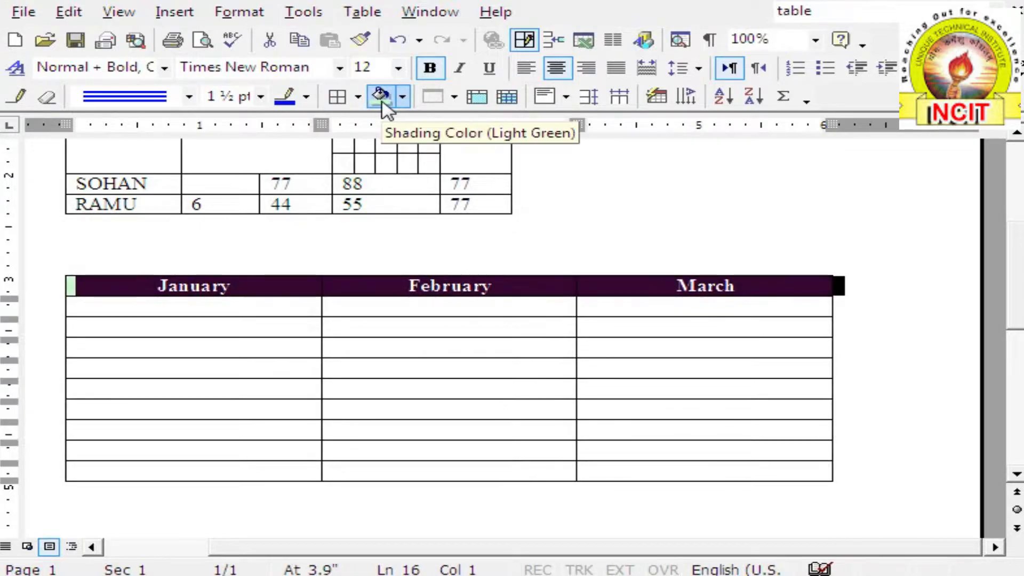
click(245, 305)
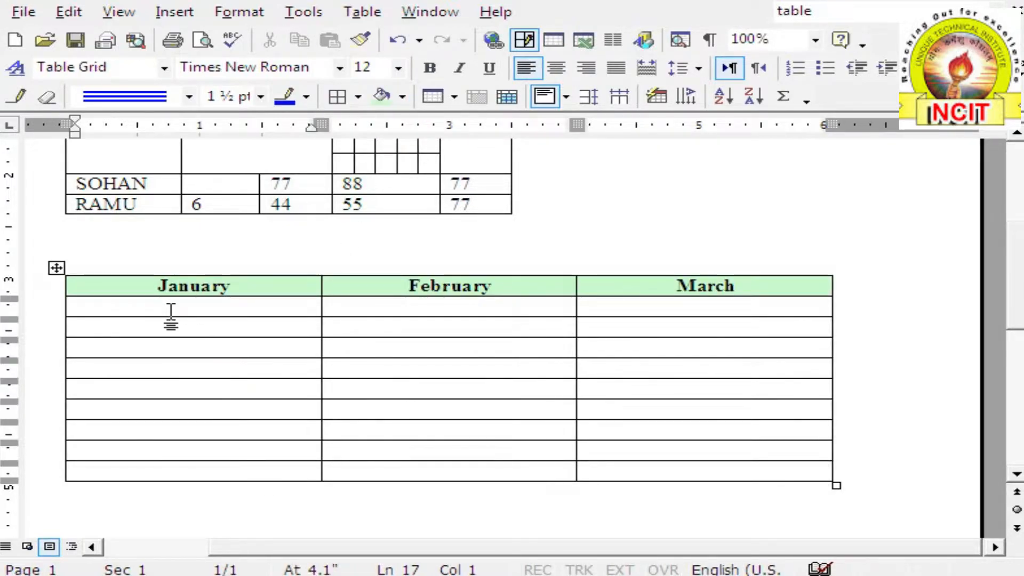
- Split the cell under January into a 7-column, 6-row grid
click(368, 13)
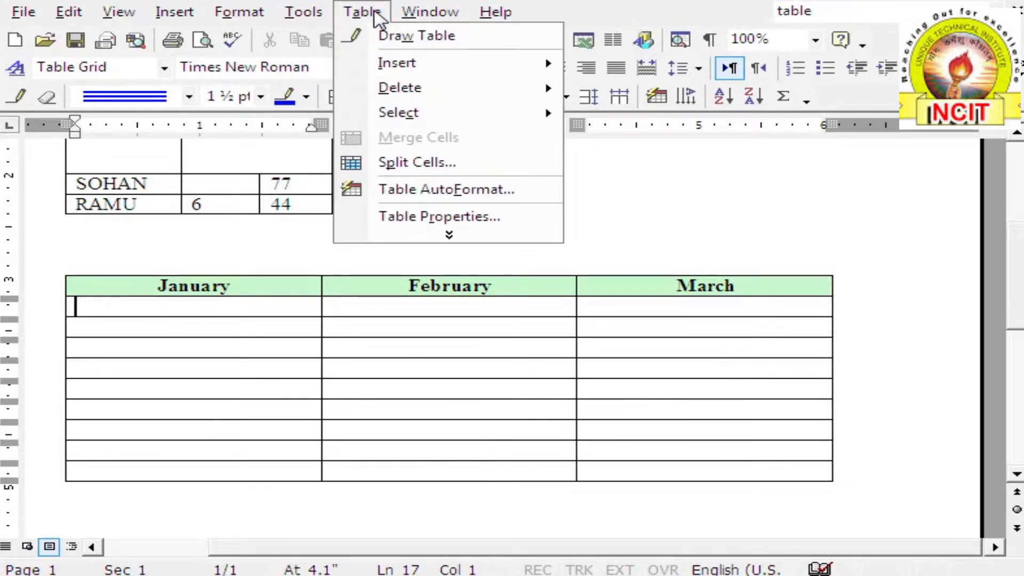
click(424, 163)
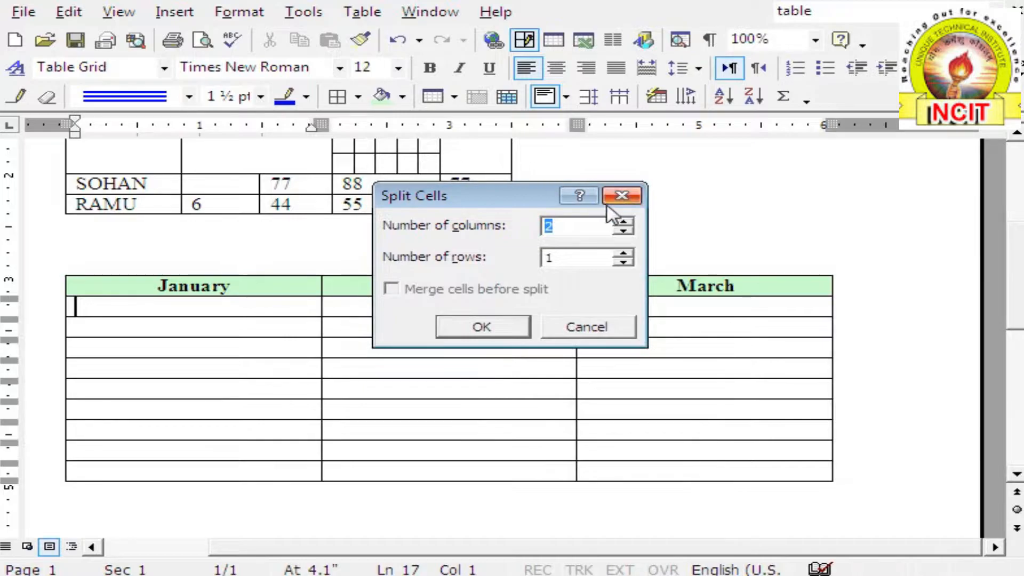
click(628, 222)
click(628, 221)
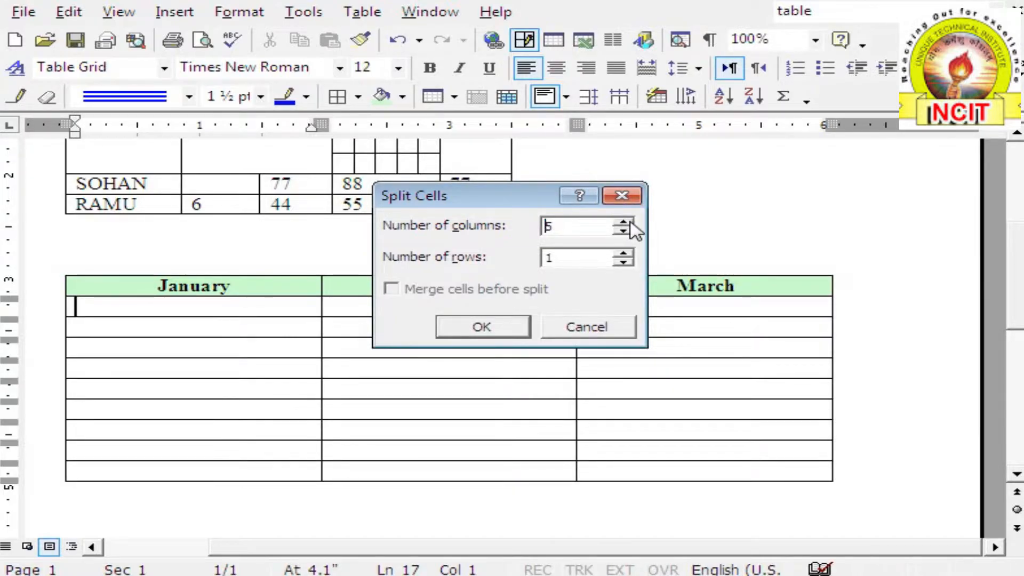
click(624, 254)
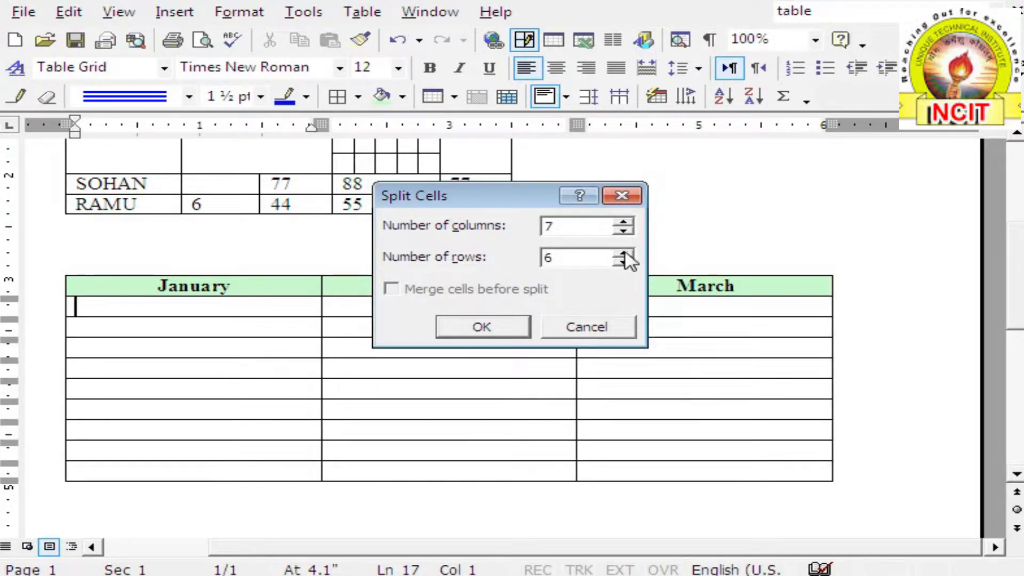
click(509, 326)
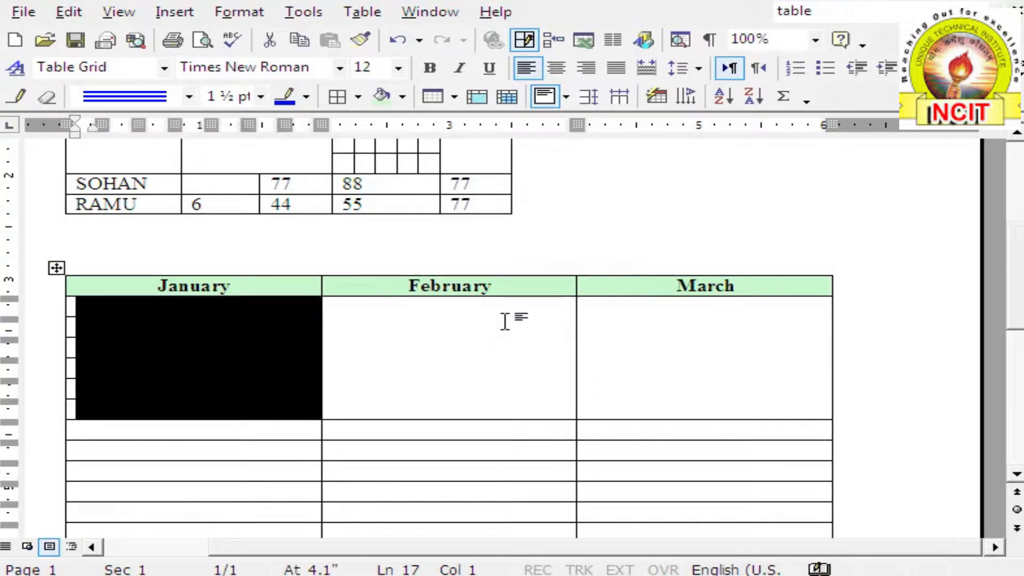
click(350, 348)
click(84, 306)
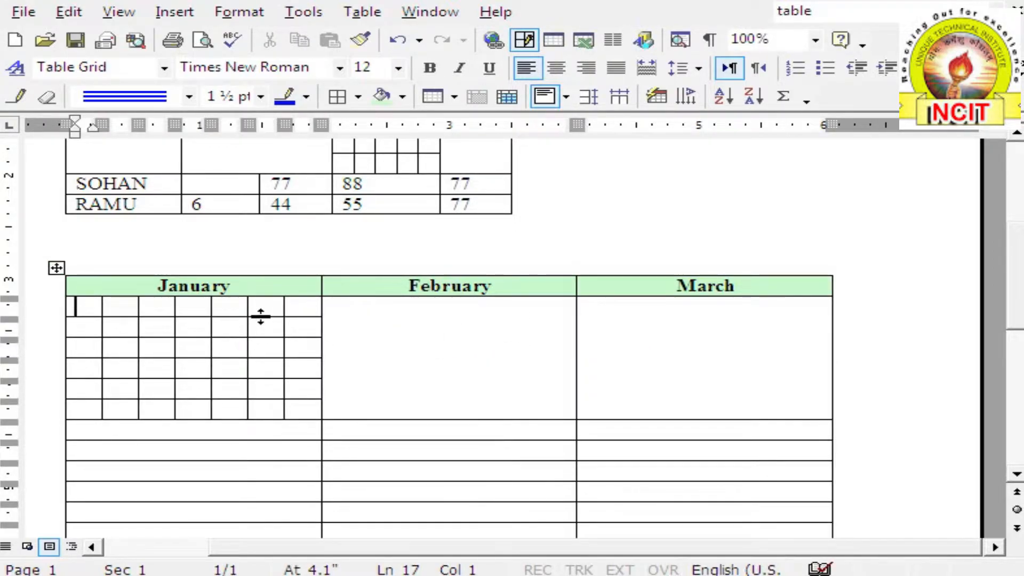
- Label the grid's first row with the weekdays S, M, T, W, T, F, S
text(S)
key(Tab)
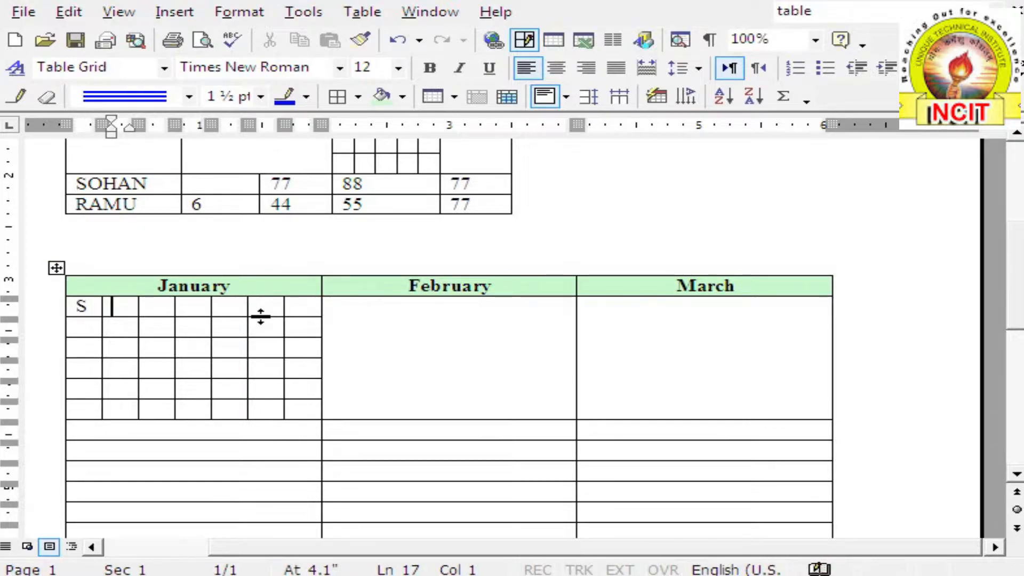
text(M)
key(Tab)
text(T)
key(Tab)
text(W)
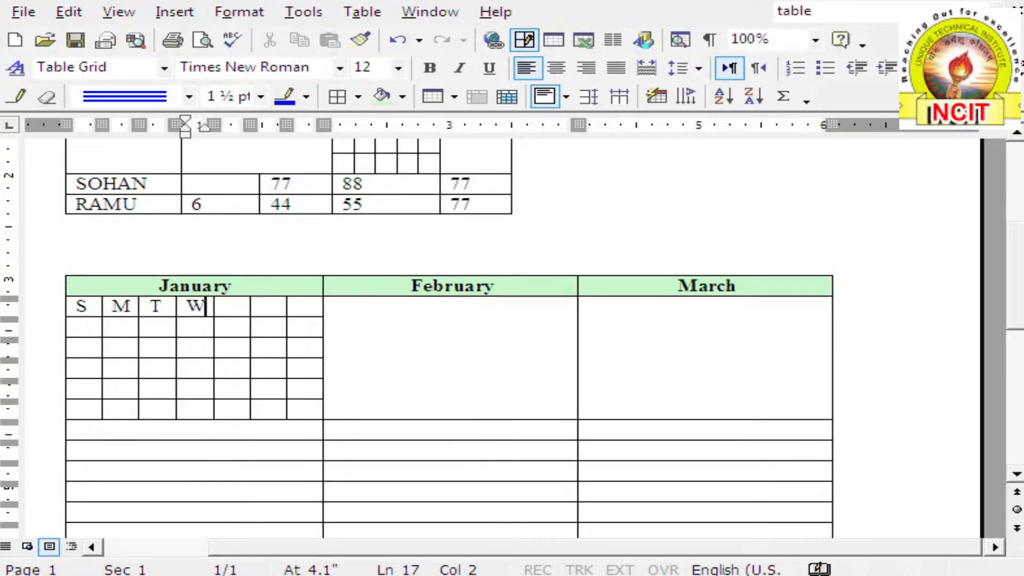
key(Tab)
text(T)
key(Tab)
text(F)
key(Tab)
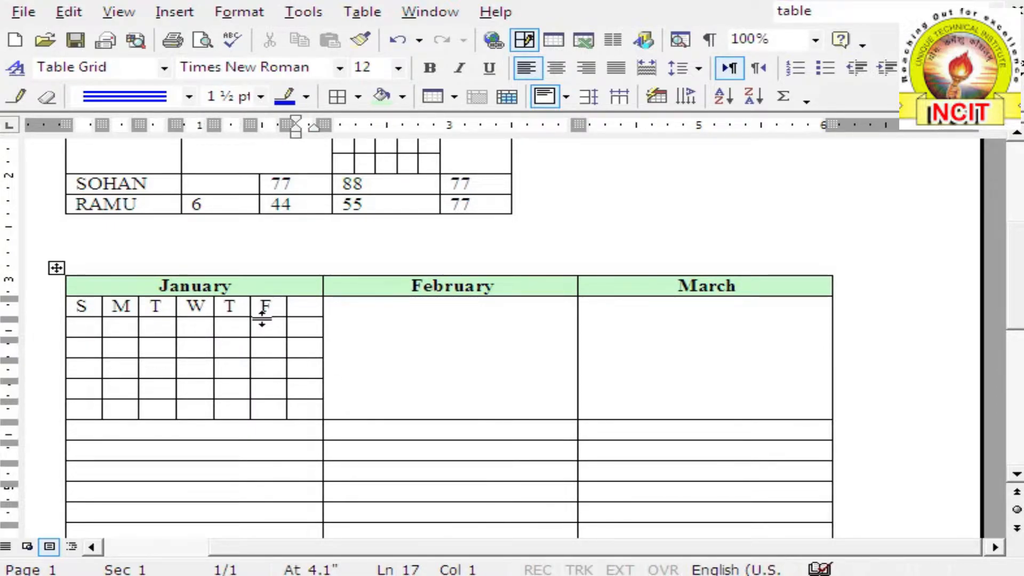
text(S)
key(Tab)
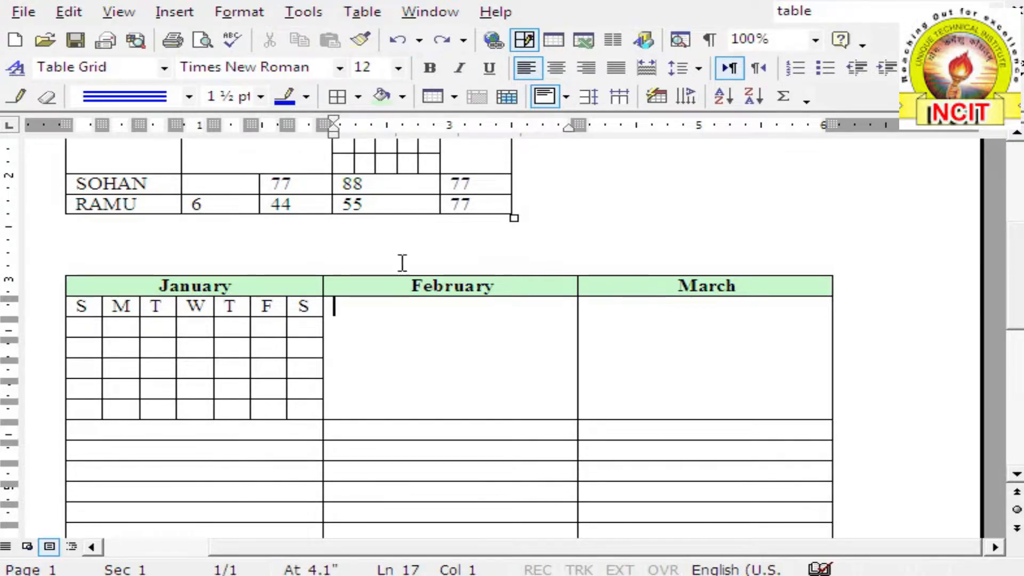
- Split the cell under February into 7 columns and 6 rows
click(364, 13)
click(401, 161)
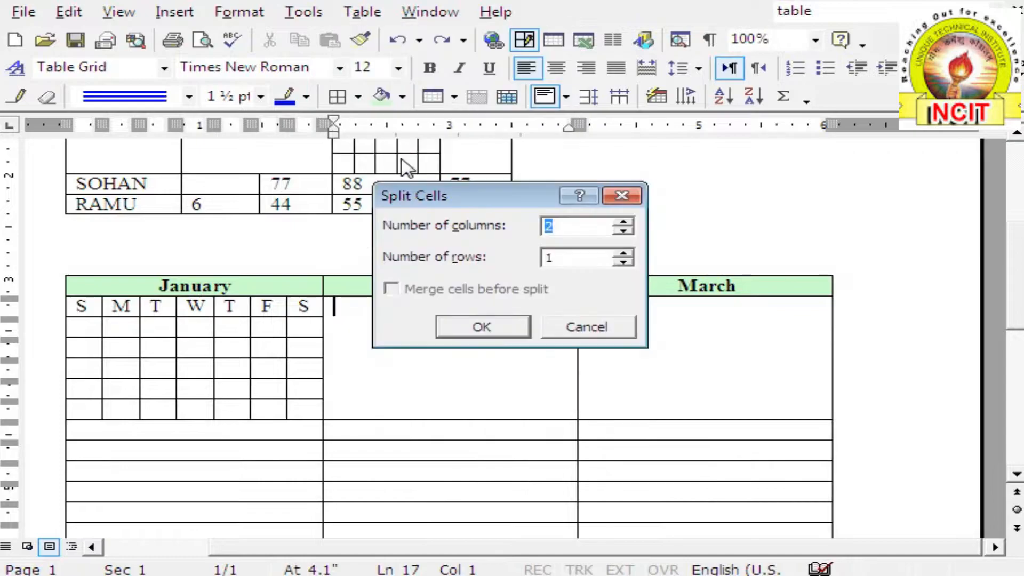
text(7)
click(568, 258)
text(6)
click(498, 325)
click(619, 324)
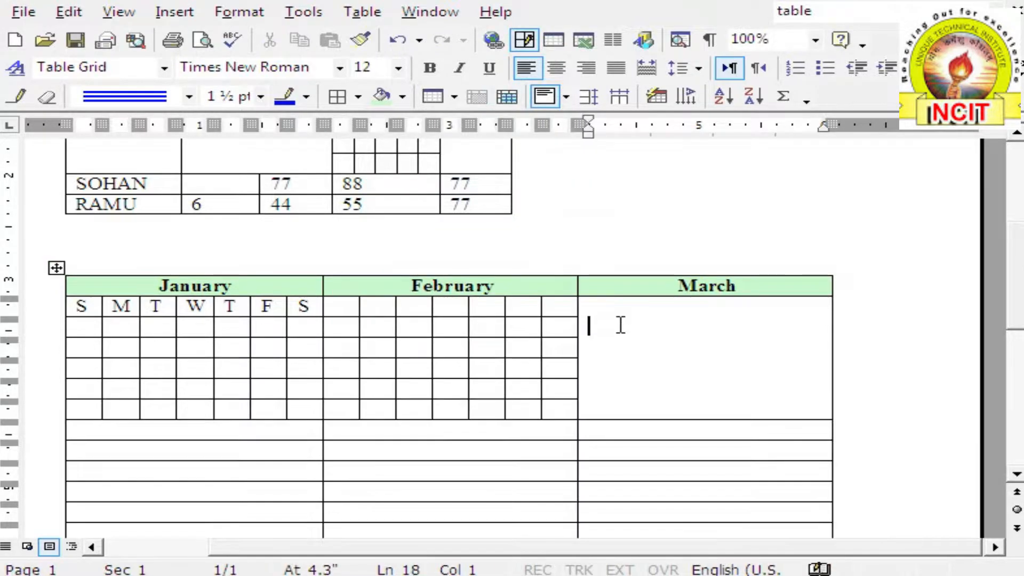
- Split the cell under March into a 7-column, 6-row grid too
click(362, 12)
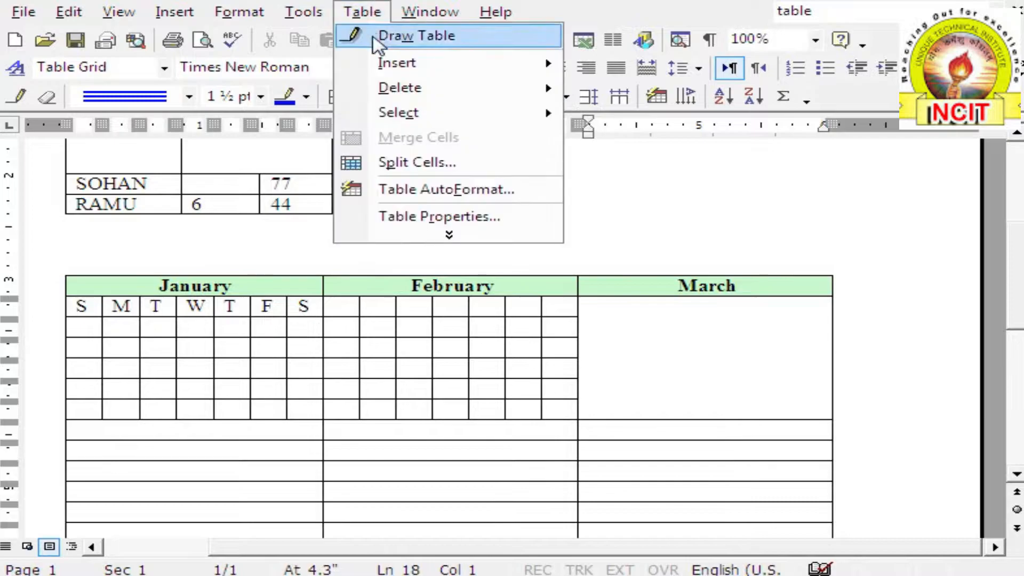
click(410, 160)
text(7)
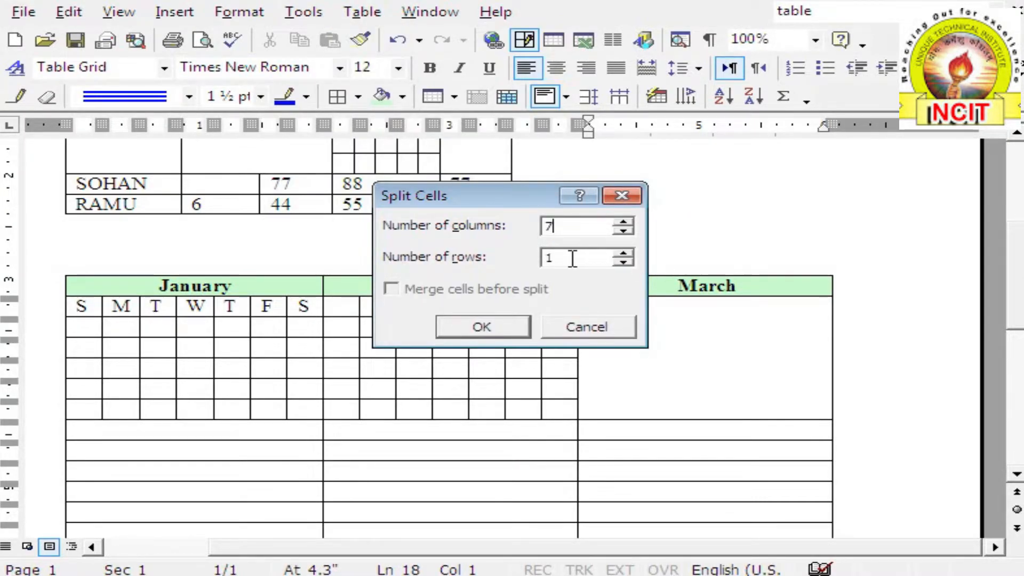
text(6)
click(485, 327)
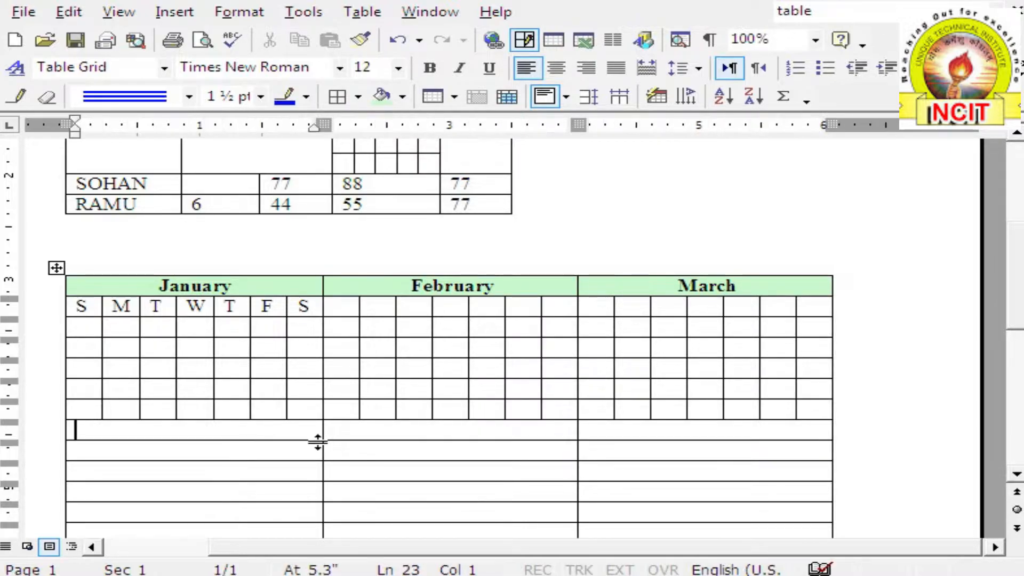
- Type April, May and June across the next row of the table
text(a)
key(BackSpace)
text(April)
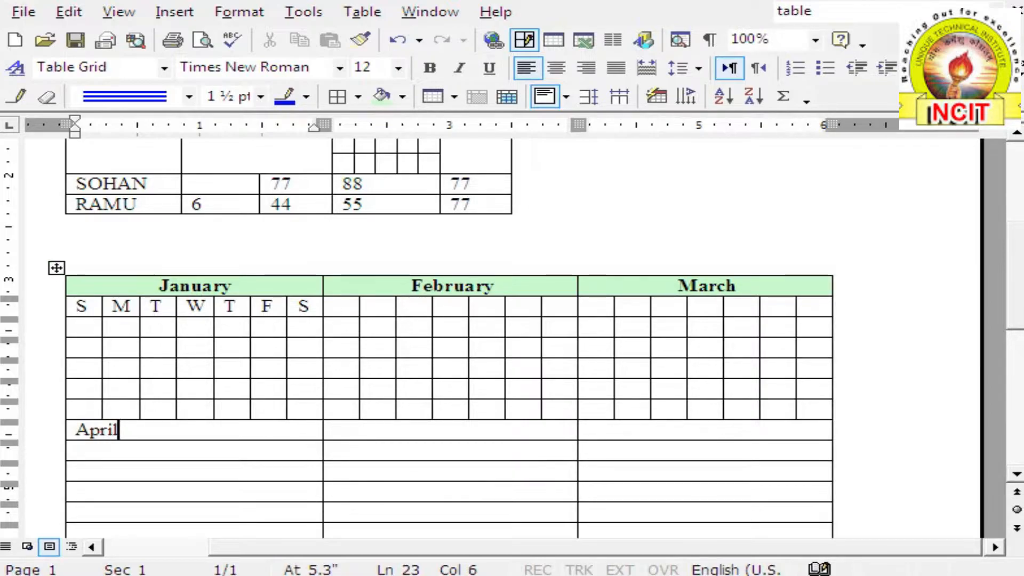
key(Tab)
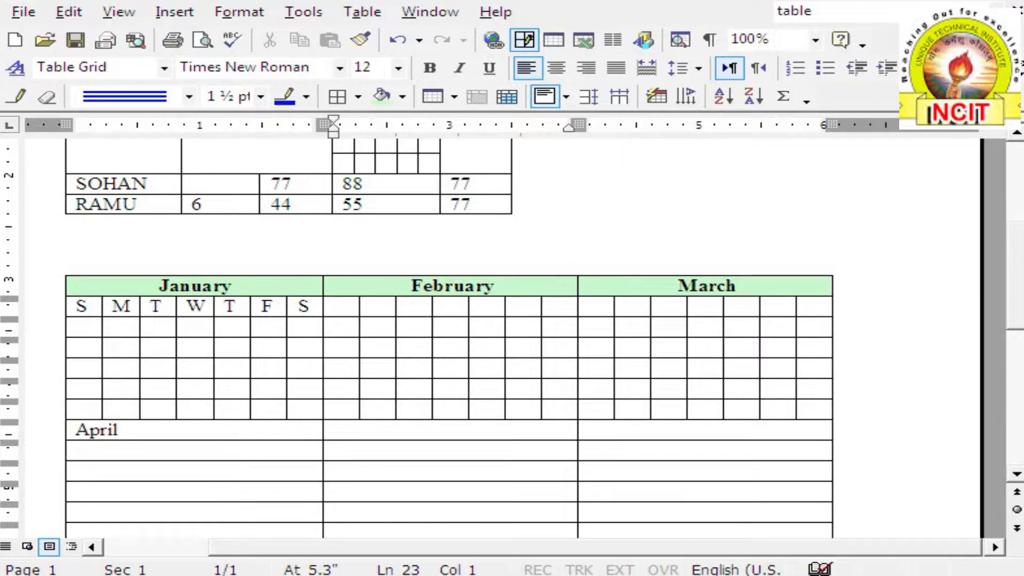
text(May)
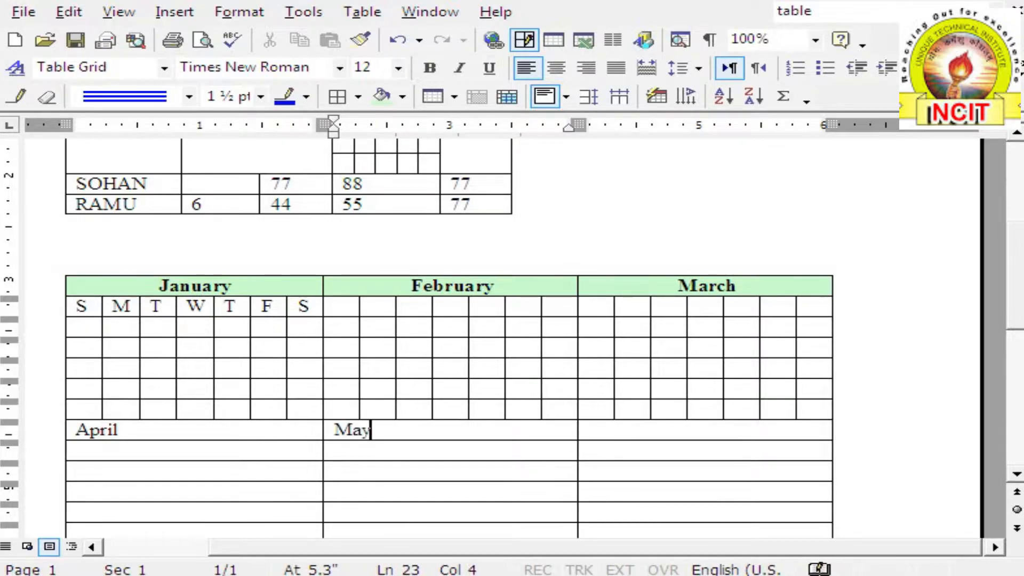
key(Tab)
text(June)
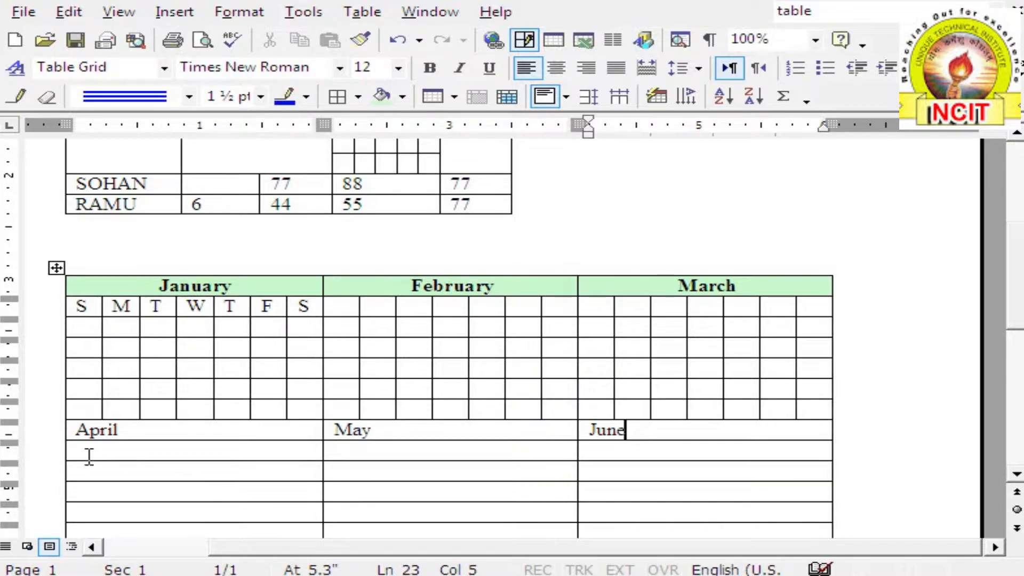
- Shade the April, May, June row green and centre the month names
click(32, 433)
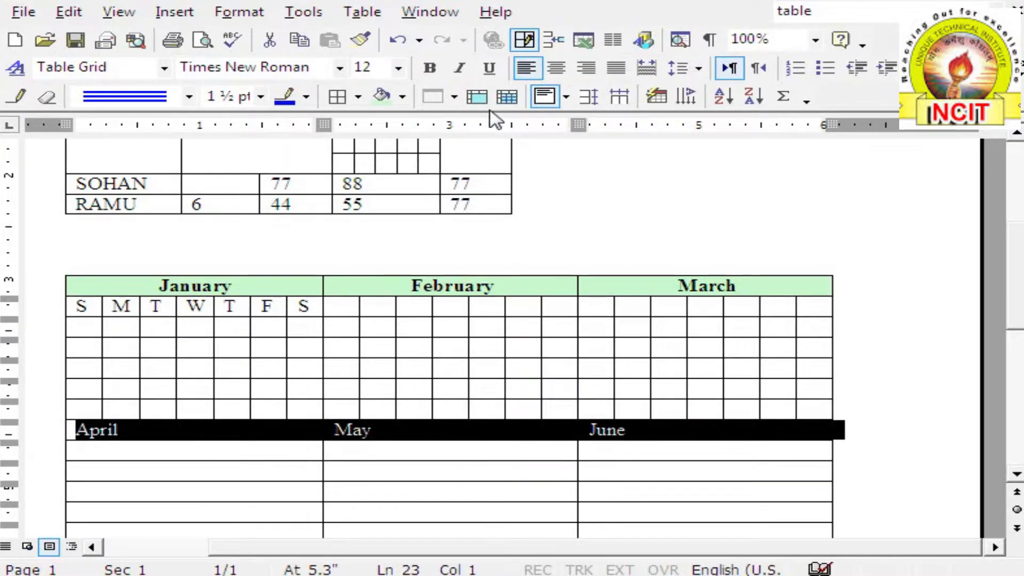
click(378, 96)
key(Down)
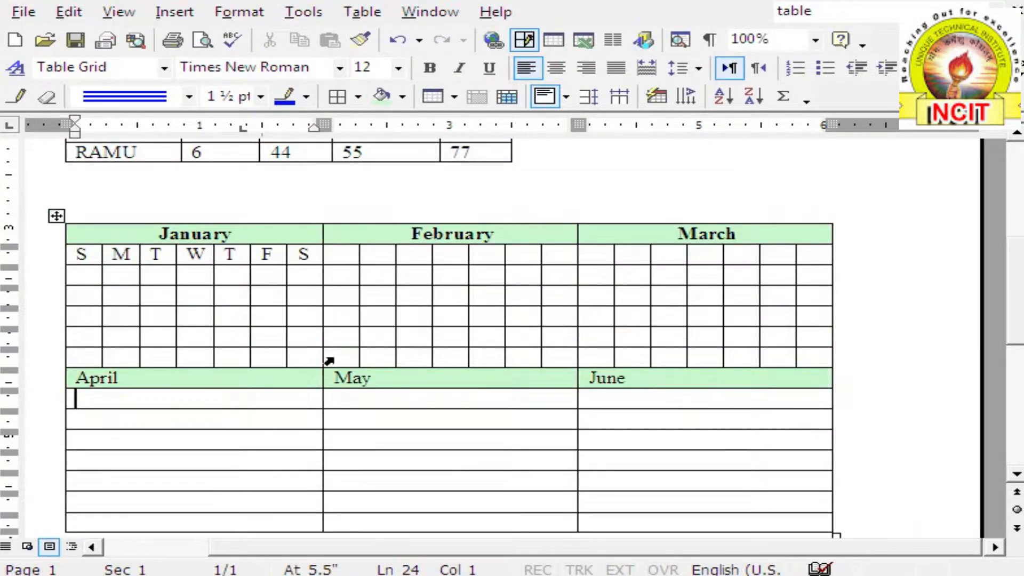
click(36, 380)
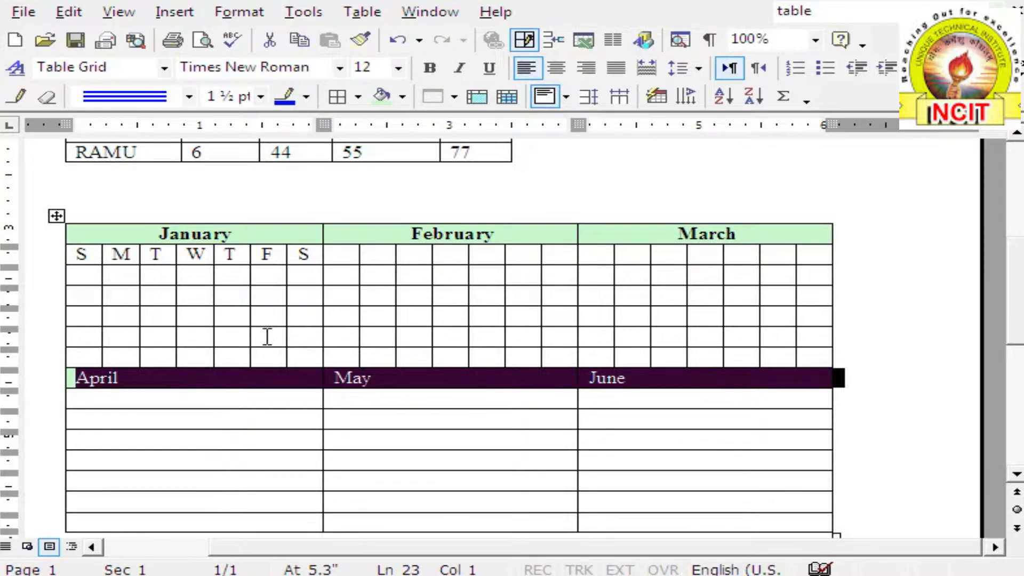
click(104, 369)
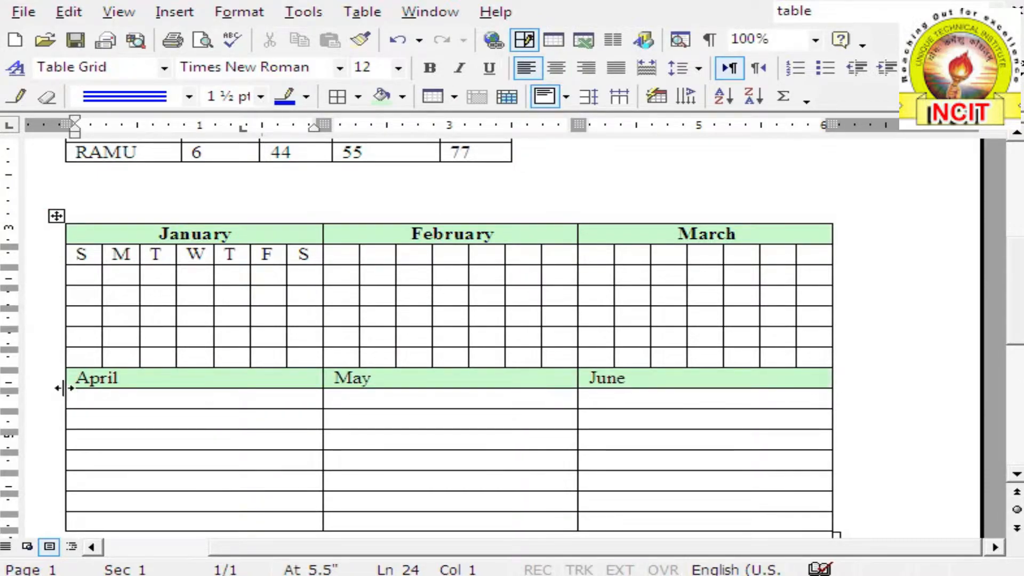
click(47, 386)
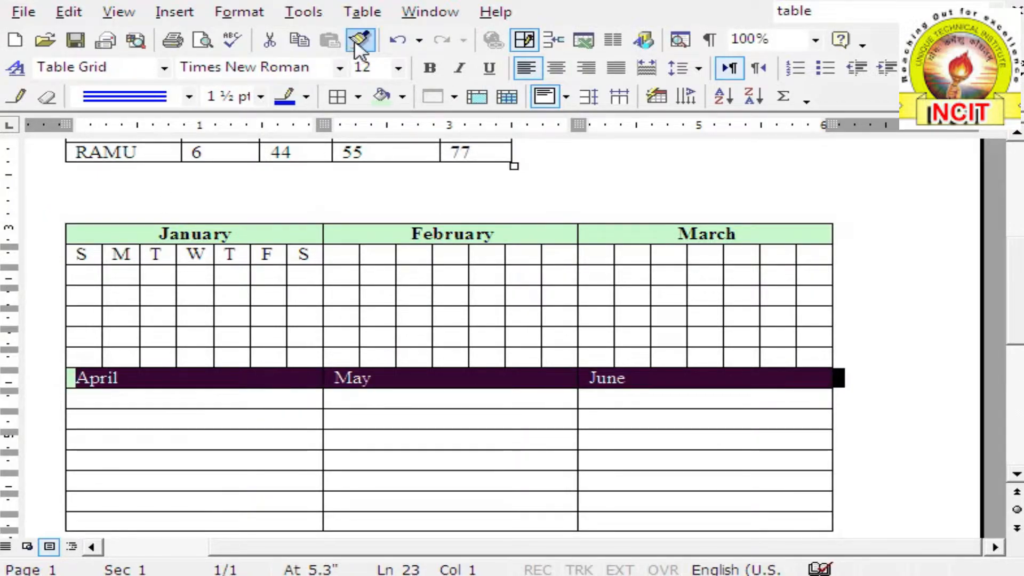
click(552, 72)
click(142, 398)
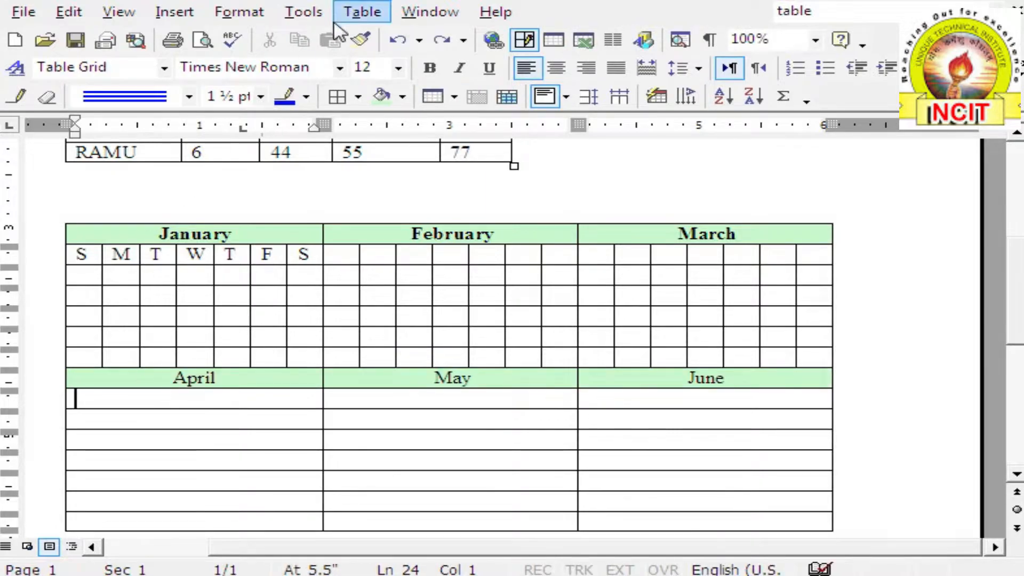
- Use Split Cells with 7 columns and 6 rows on April's cell, matching the January–March grids
click(355, 11)
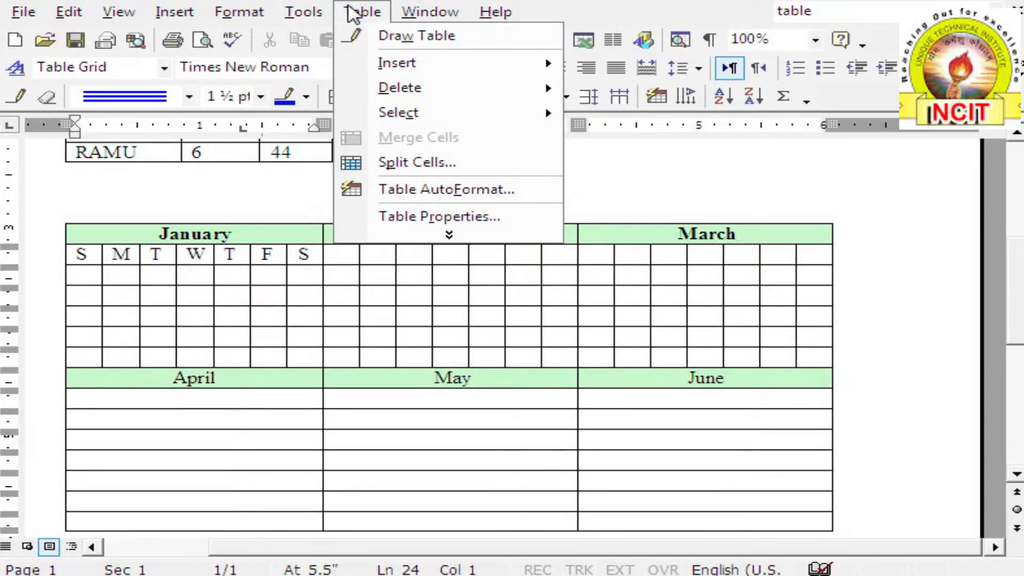
click(395, 162)
text(7)
double_click(574, 254)
text(6)
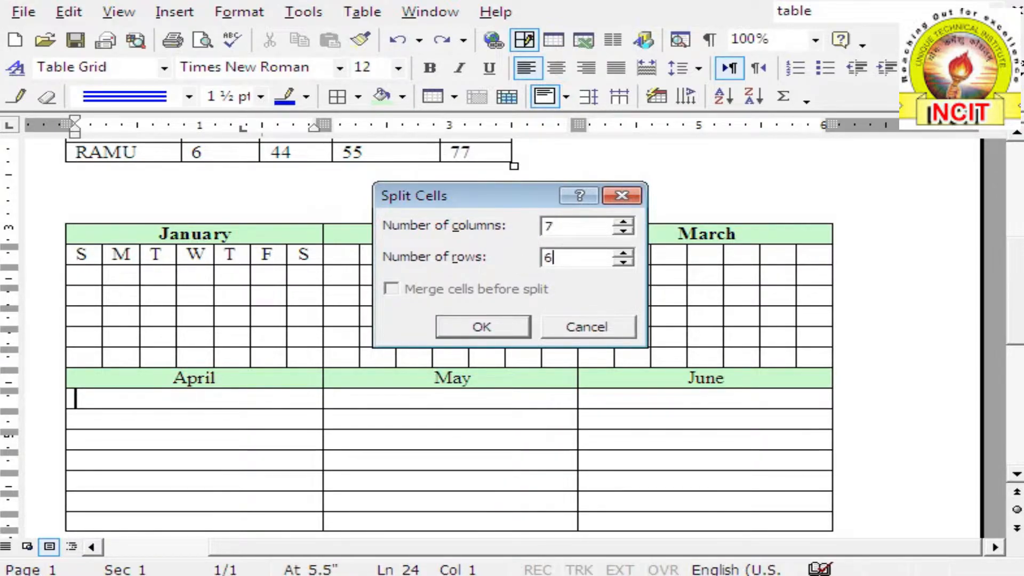
click(482, 327)
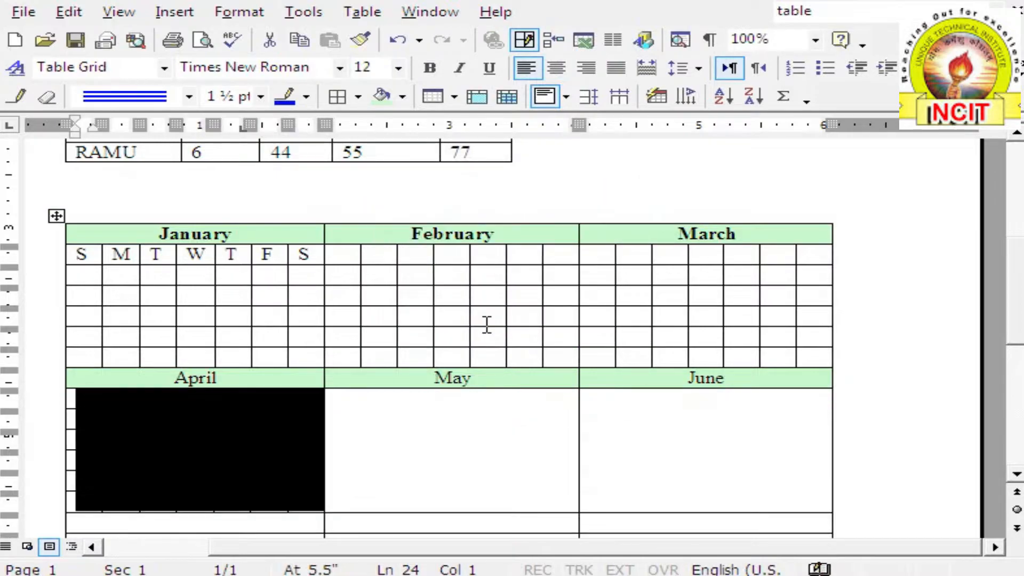
click(449, 438)
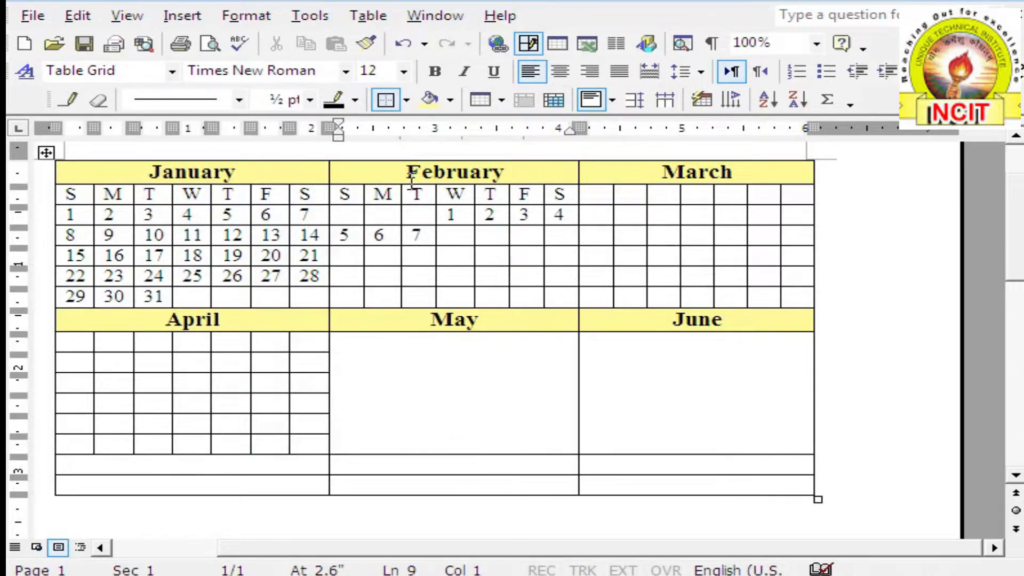
- Place the cursor at the start of the April row in the calendar table
click(376, 19)
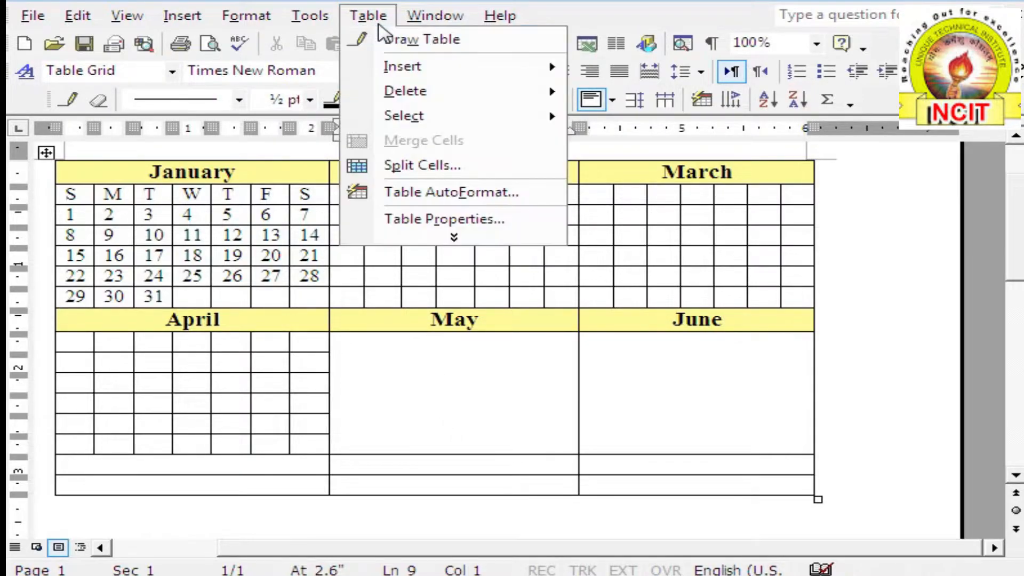
click(439, 240)
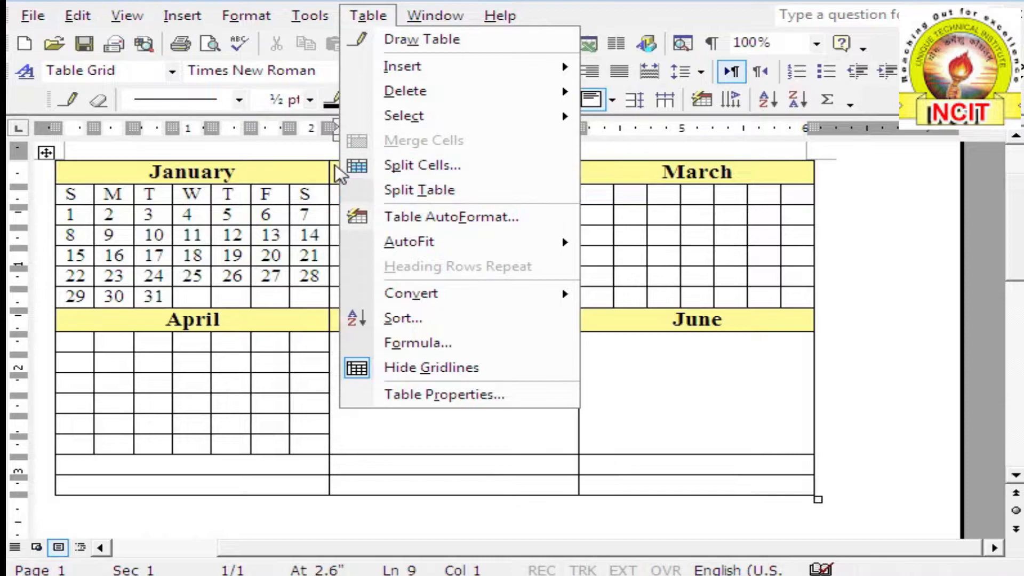
click(256, 323)
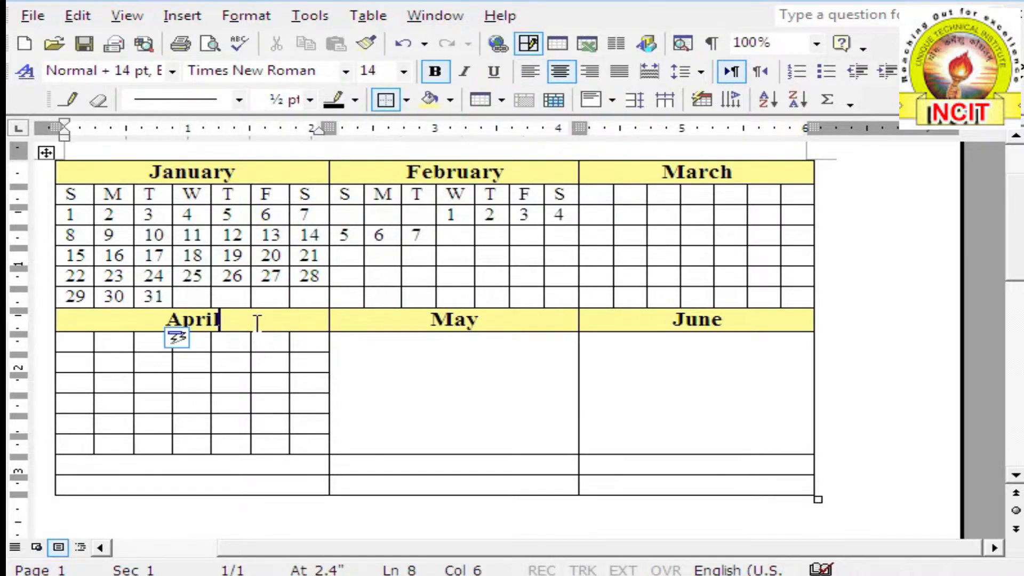
click(101, 322)
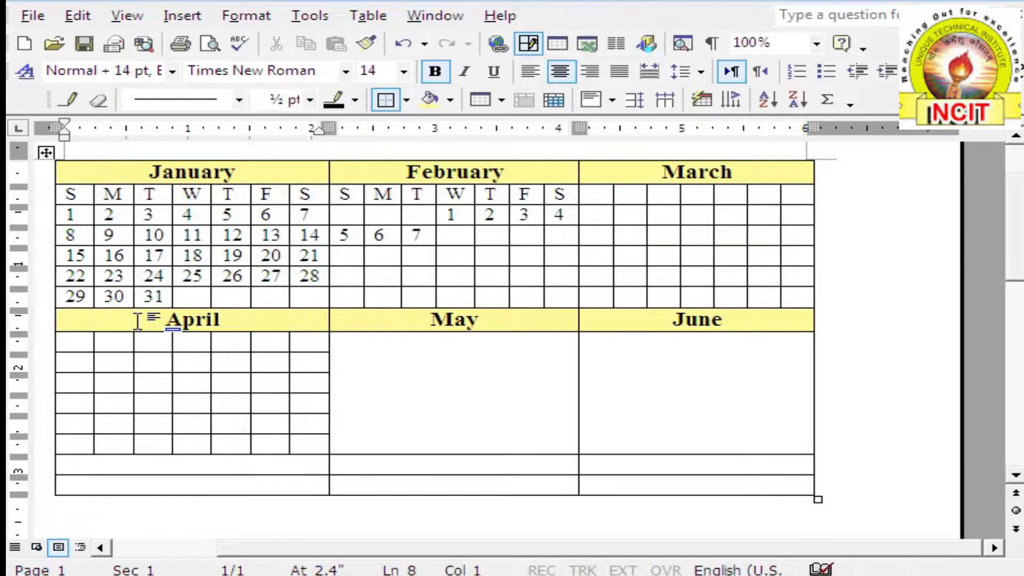
click(46, 153)
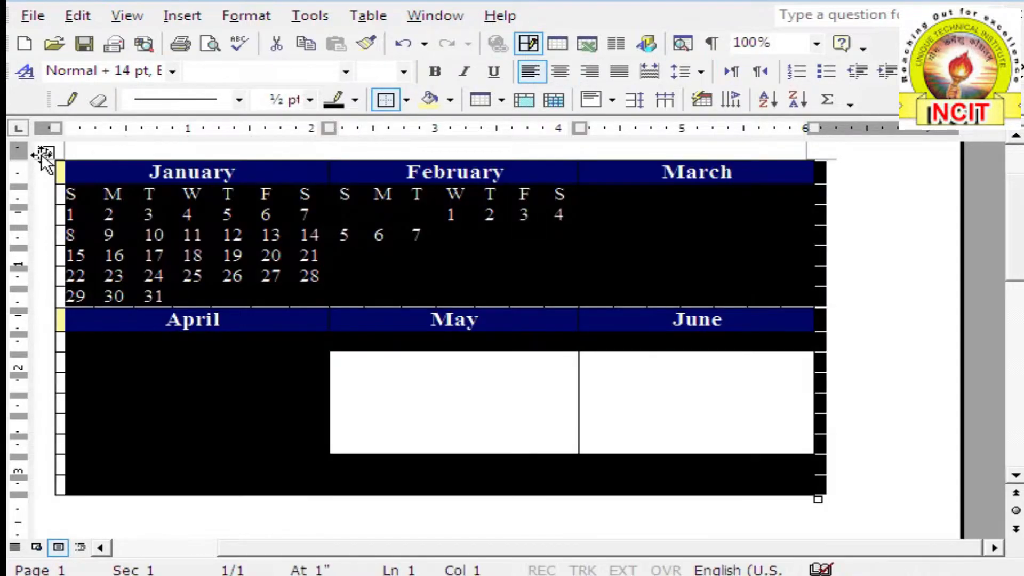
click(220, 320)
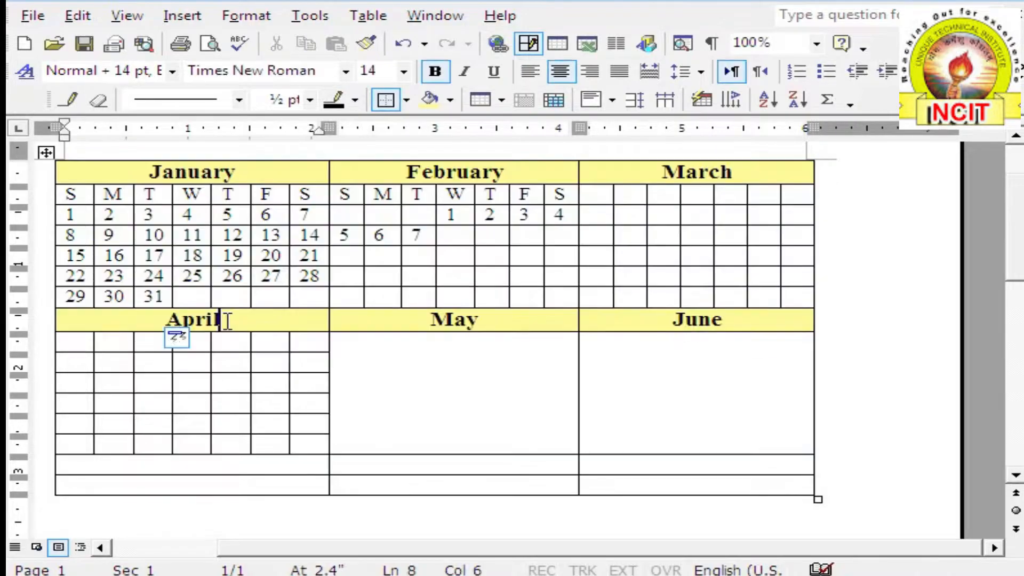
click(149, 325)
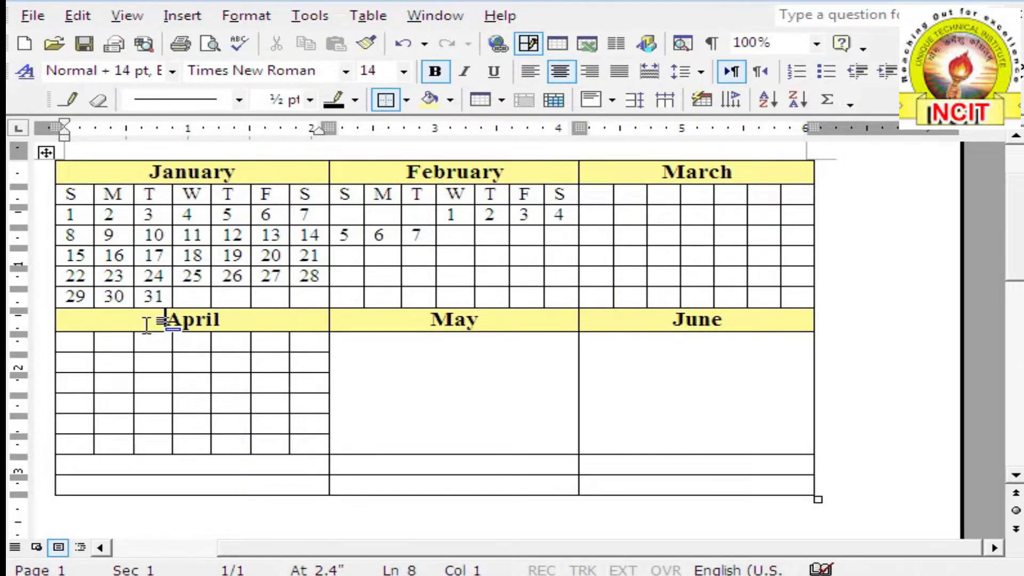
- Split the table above April and add two blank lines between the tables
click(366, 22)
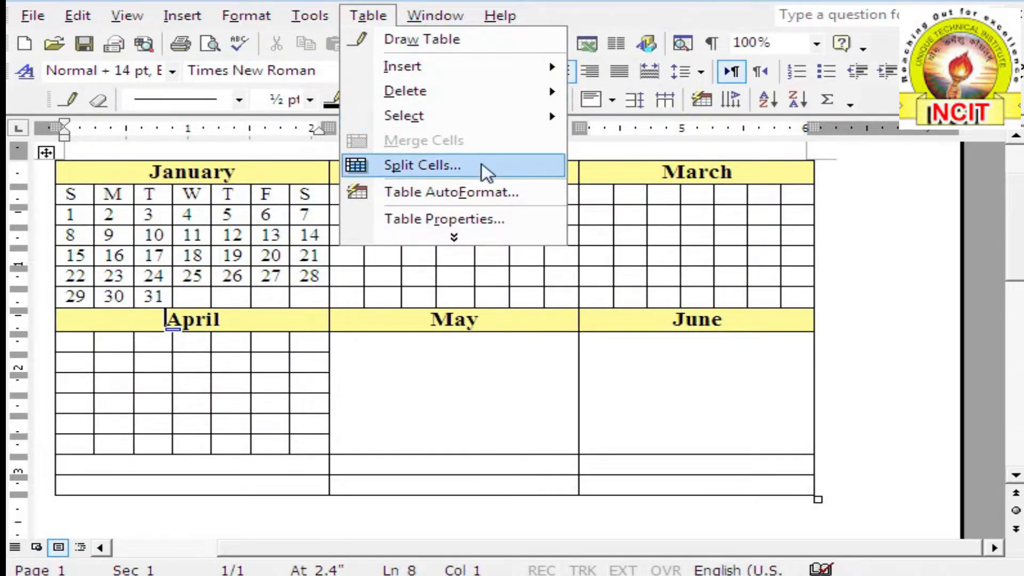
click(480, 237)
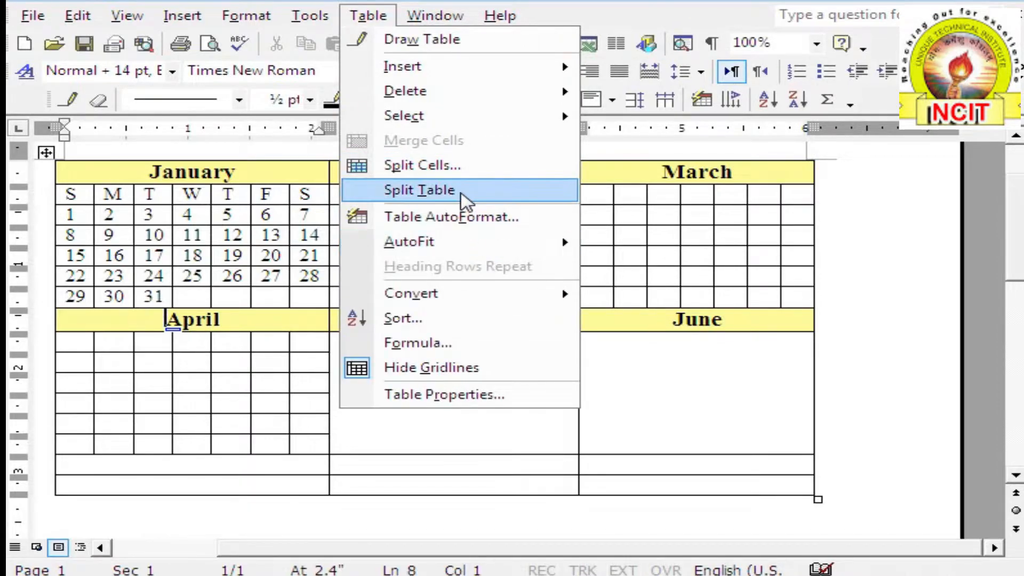
click(464, 192)
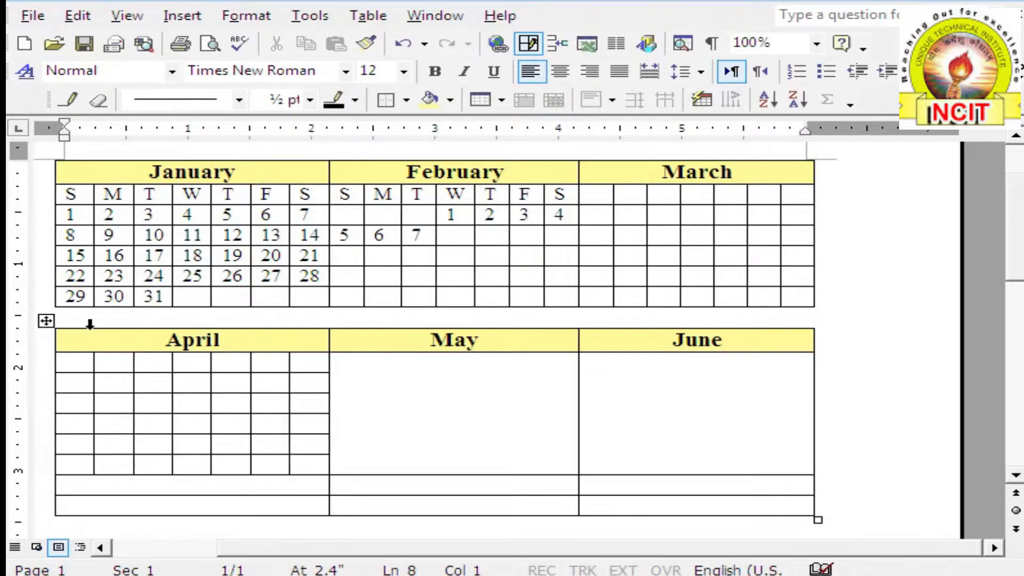
key(Return)
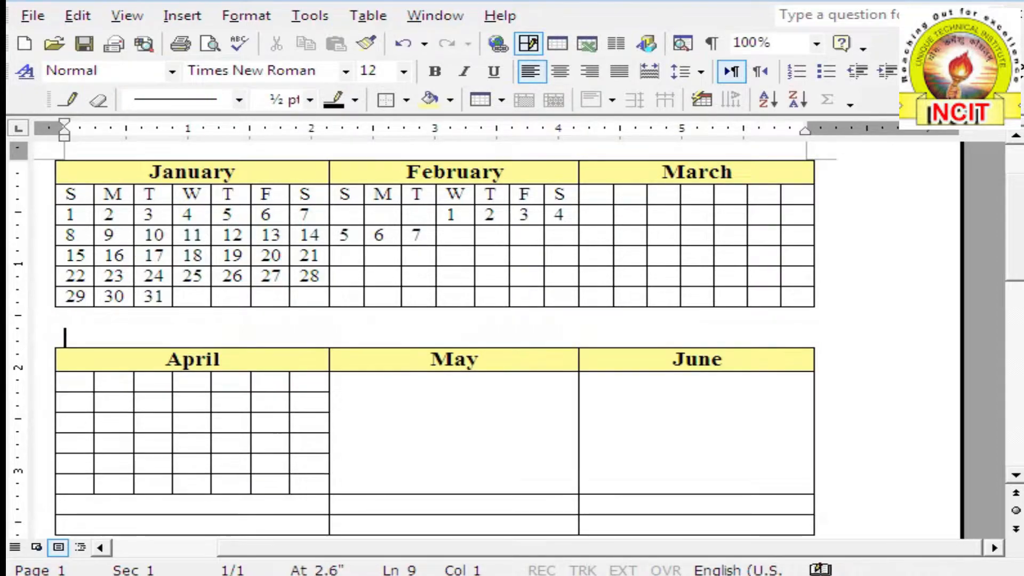
key(Return)
key(Return)
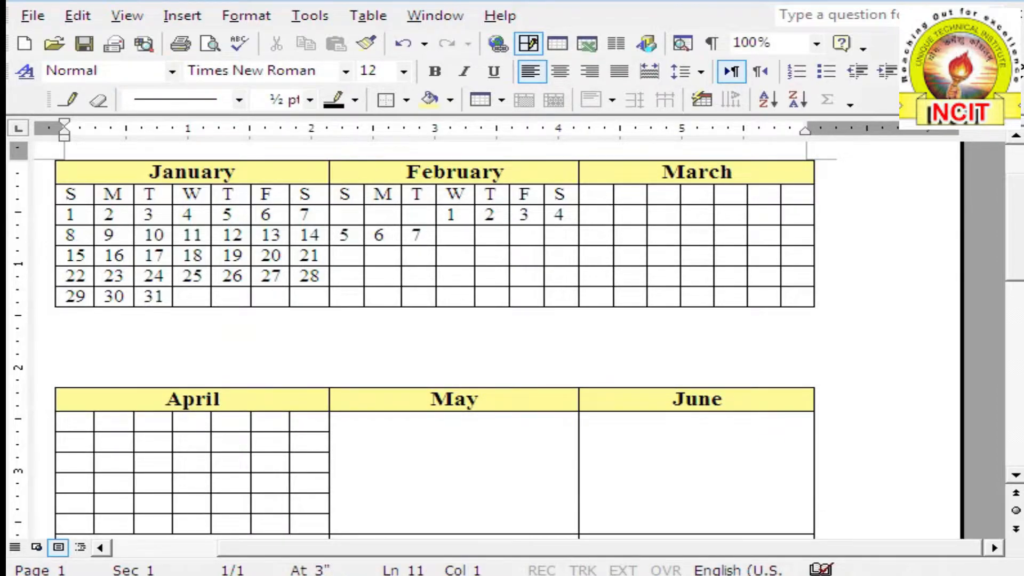
click(78, 336)
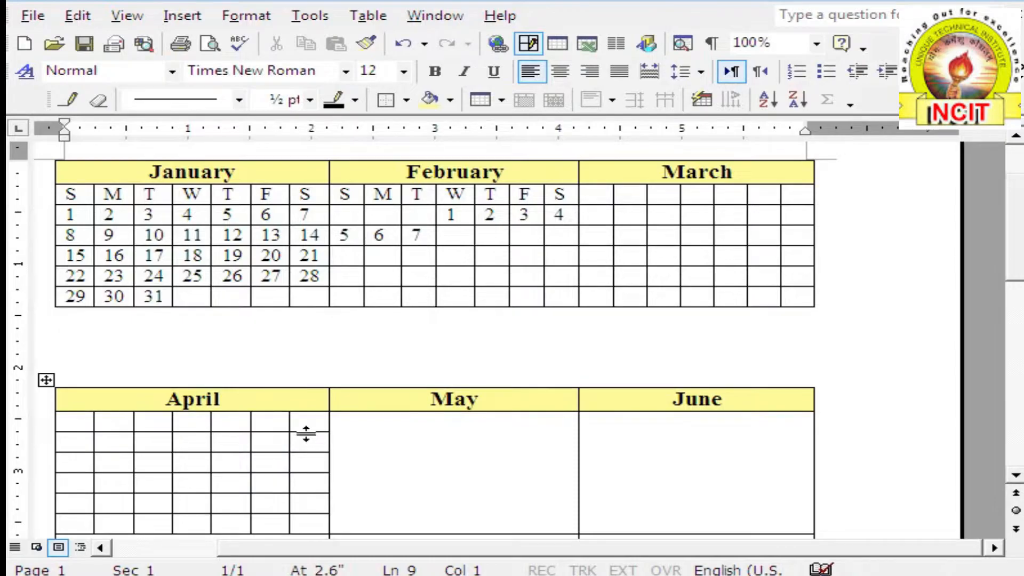
- Type '14 Makar Sankranti' below the January–March table, correcting the misspelling
text(14)
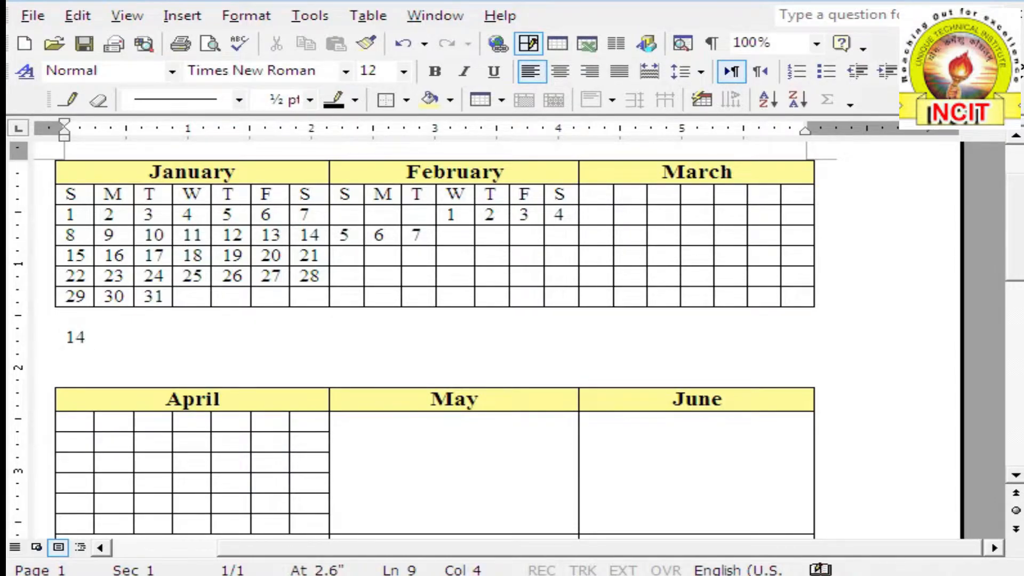
text( Mak)
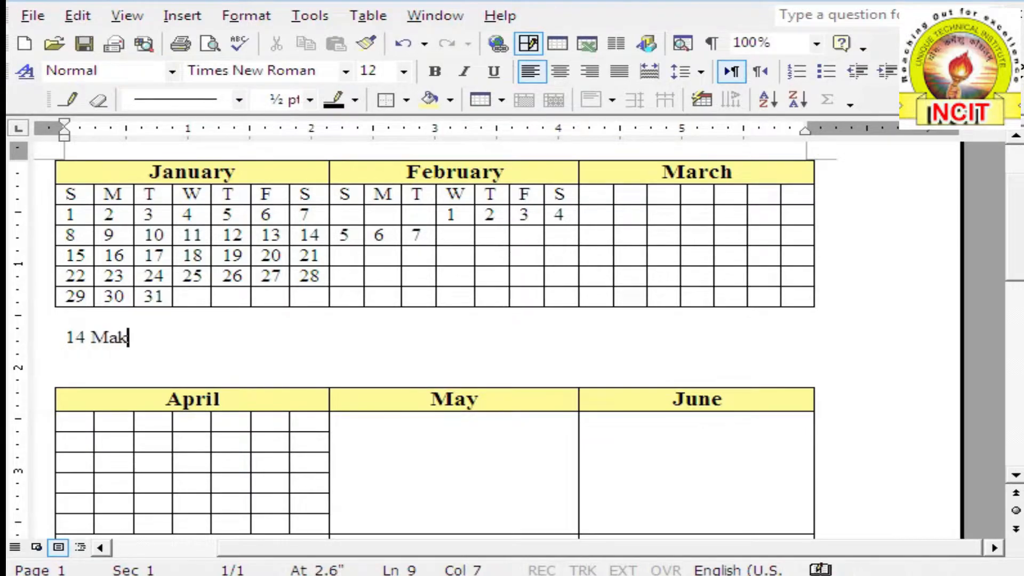
text(r Sa)
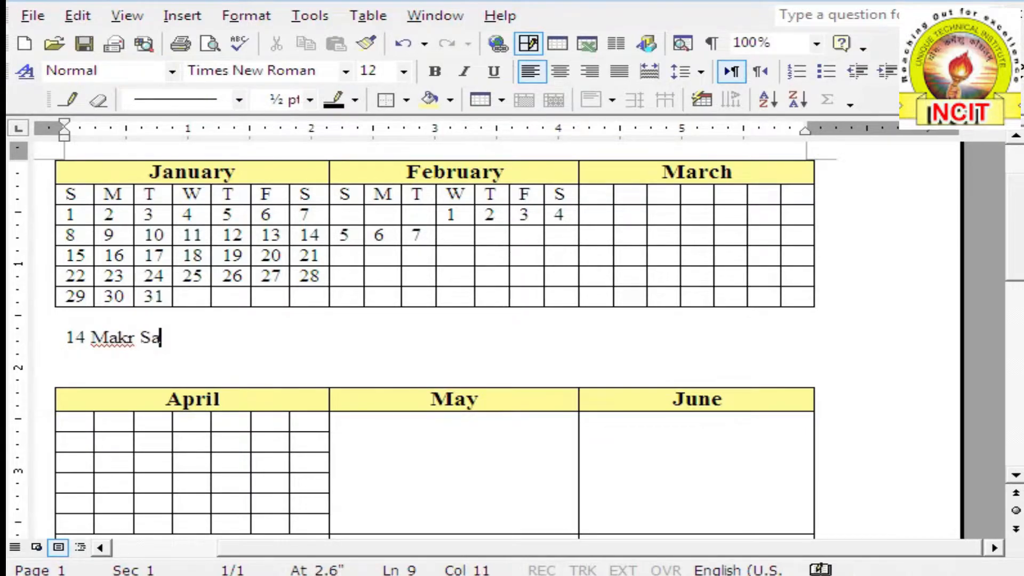
text(nkranti)
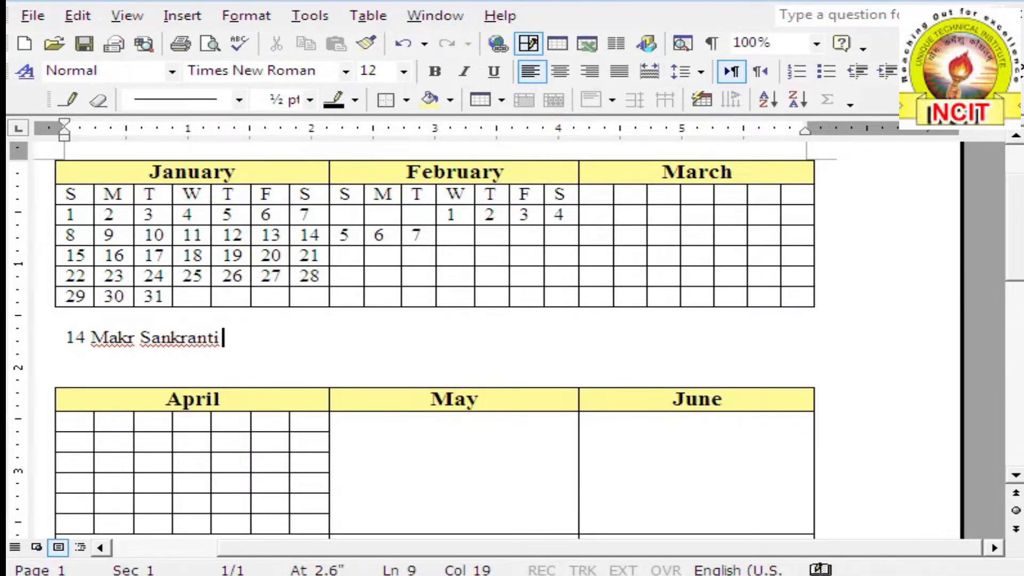
key(Left)
key(Left)
key(Left)
key(Left)
key(Left)
key(Left)
key(Left)
key(Left)
key(Left)
key(Left)
key(Left)
key(Left)
text(a)
key(Left)
key(Left)
key(Left)
key(Left)
key(Left)
key(Left)
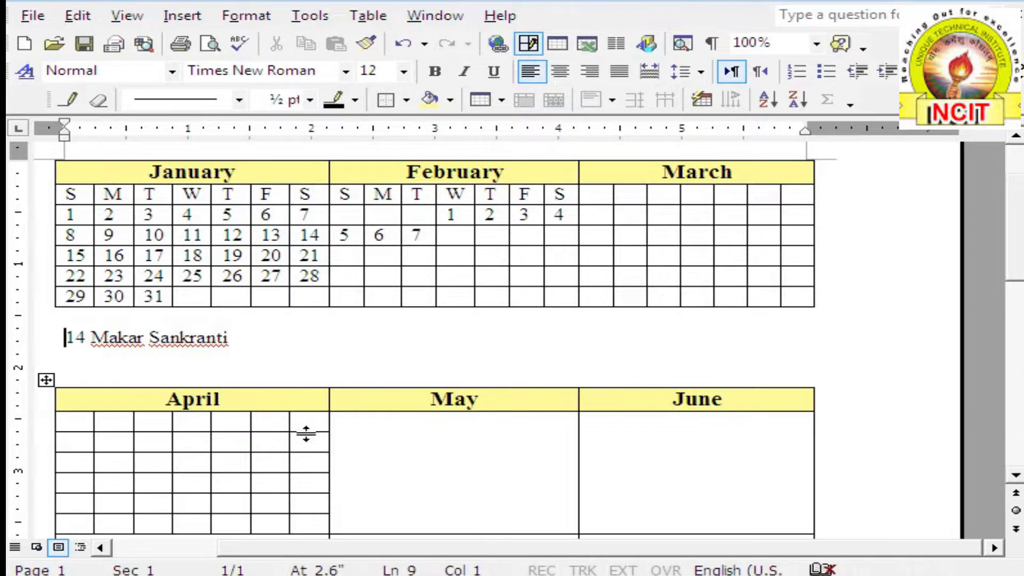
- Add a '1 New Year' line above it, followed by two tabs
key(Return)
key(Up)
text(1)
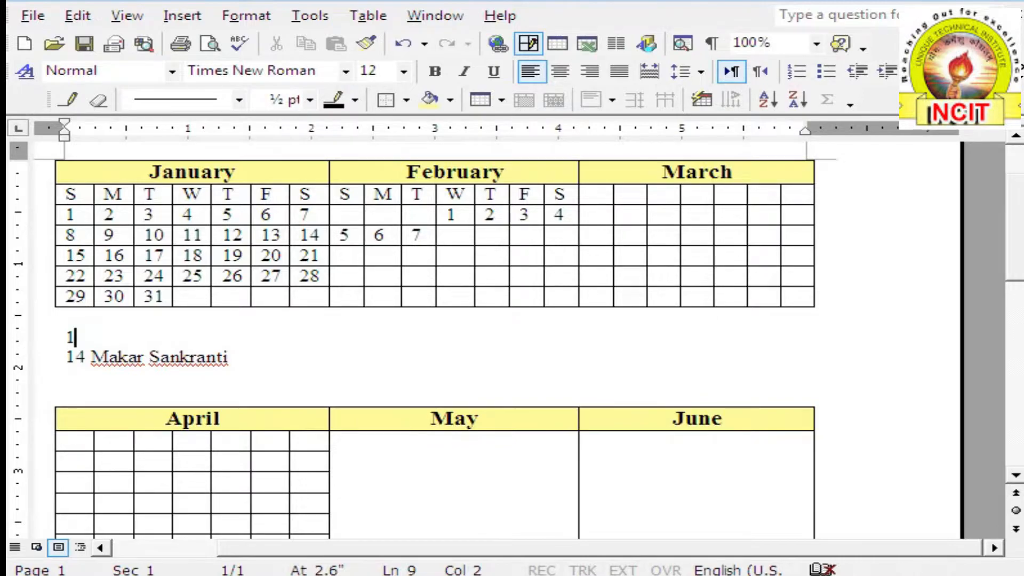
text(new)
key(BackSpace)
key(BackSpace)
key(BackSpace)
key(BackSpace)
text(Ne)
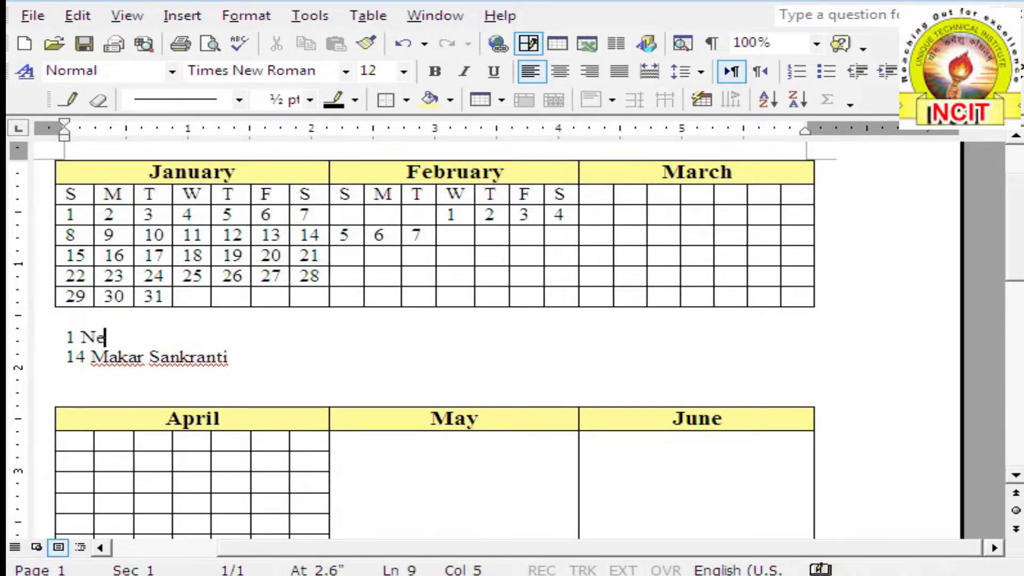
key(BackSpace)
text(w Year)
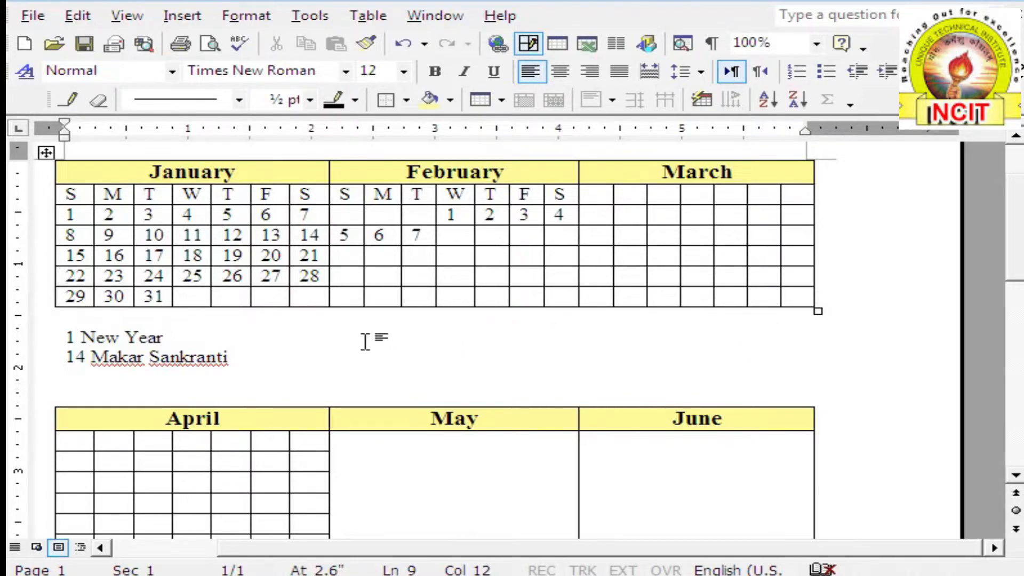
key(Tab)
key(Tab)
key(Tab)
key(Tab)
key(Tab)
key(Tab)
key(Tab)
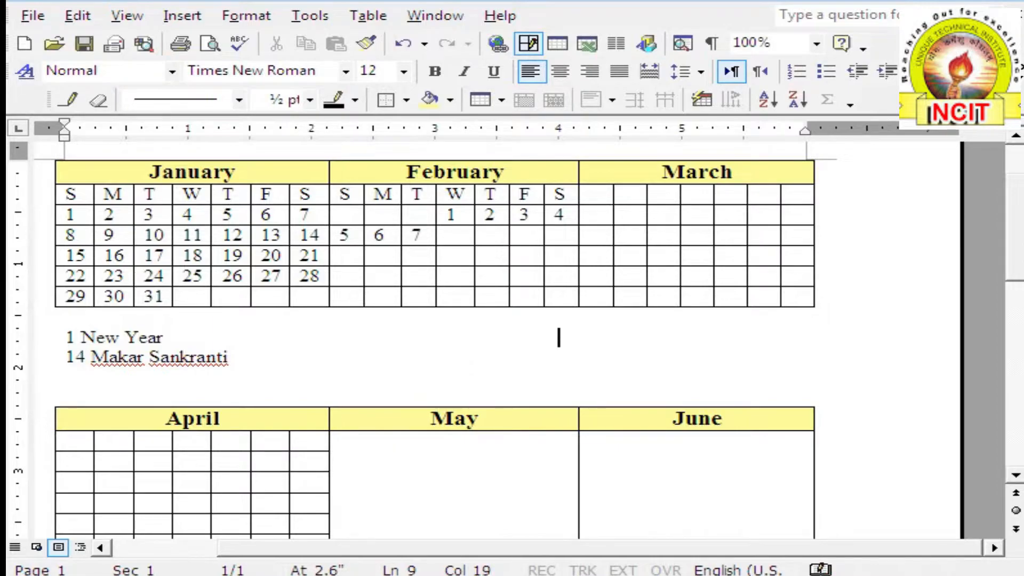
key(Tab)
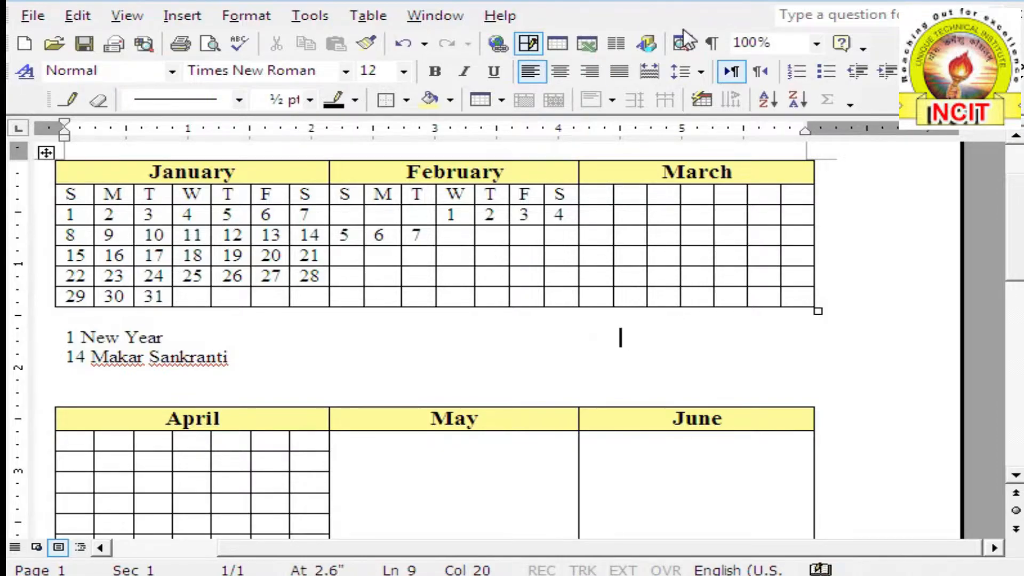
- Undo the holiday notes and blank lines so the two tables rejoin
click(403, 44)
click(402, 44)
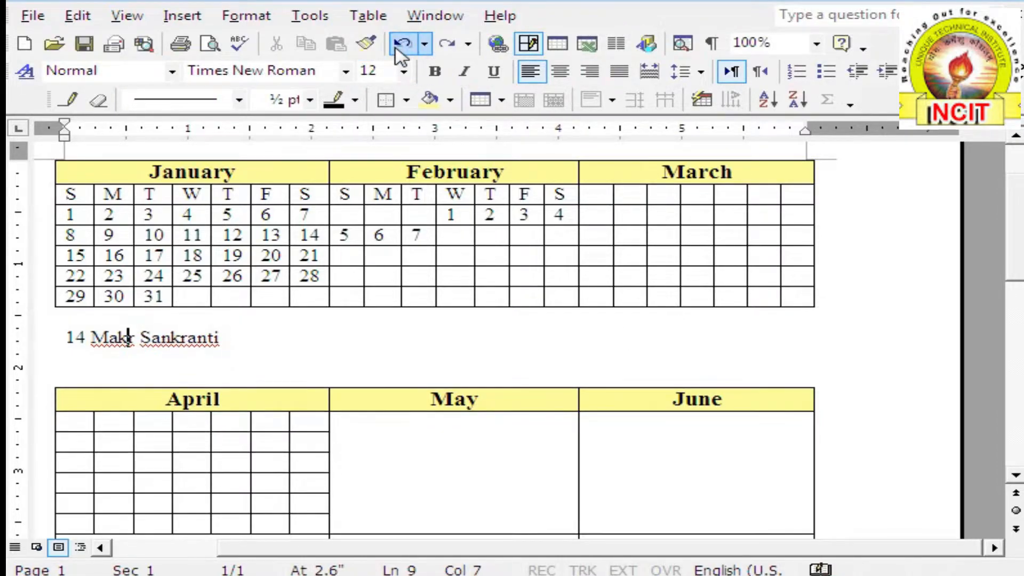
click(402, 43)
click(403, 44)
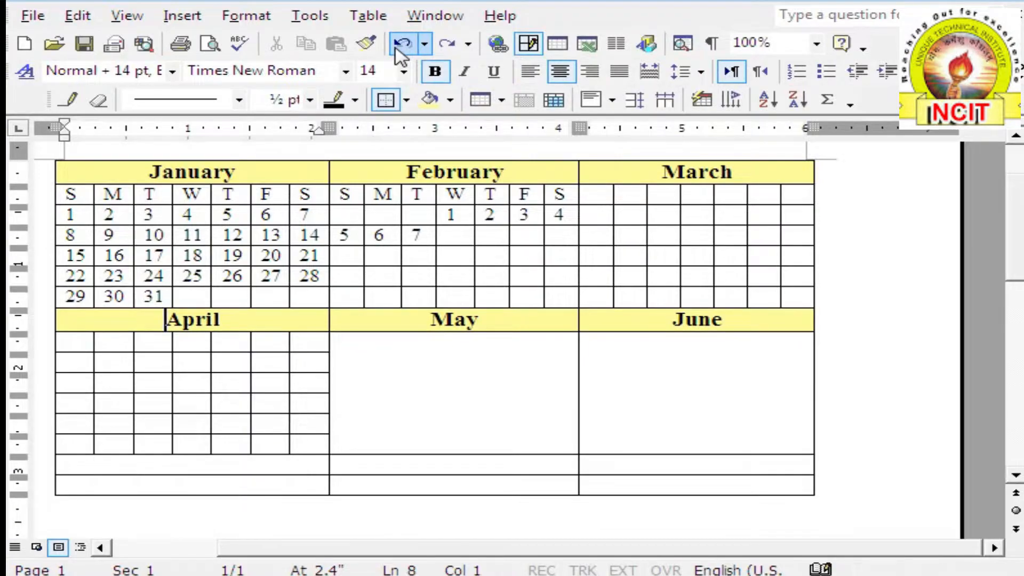
- Select the whole calendar table
click(368, 17)
click(453, 261)
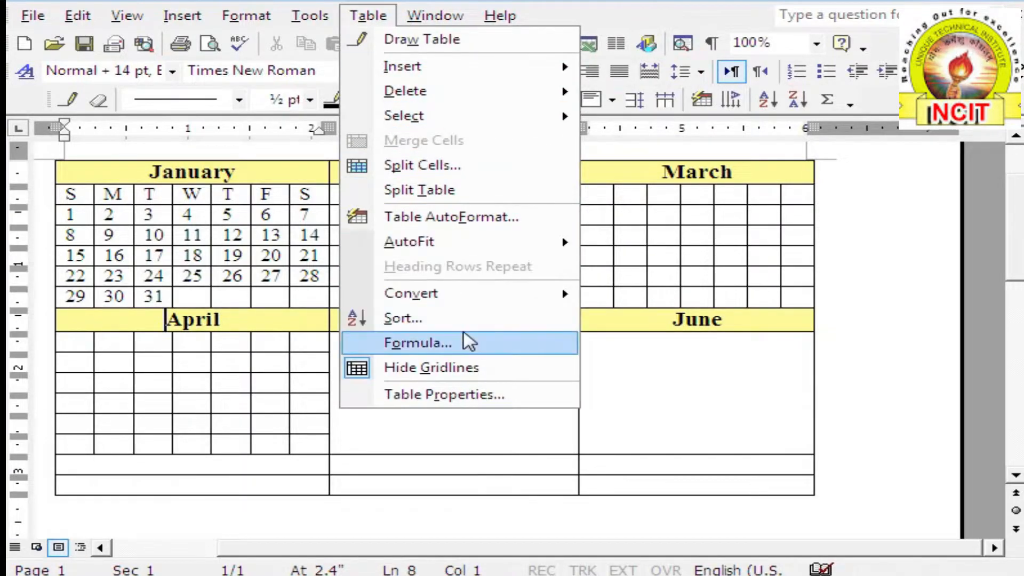
click(446, 276)
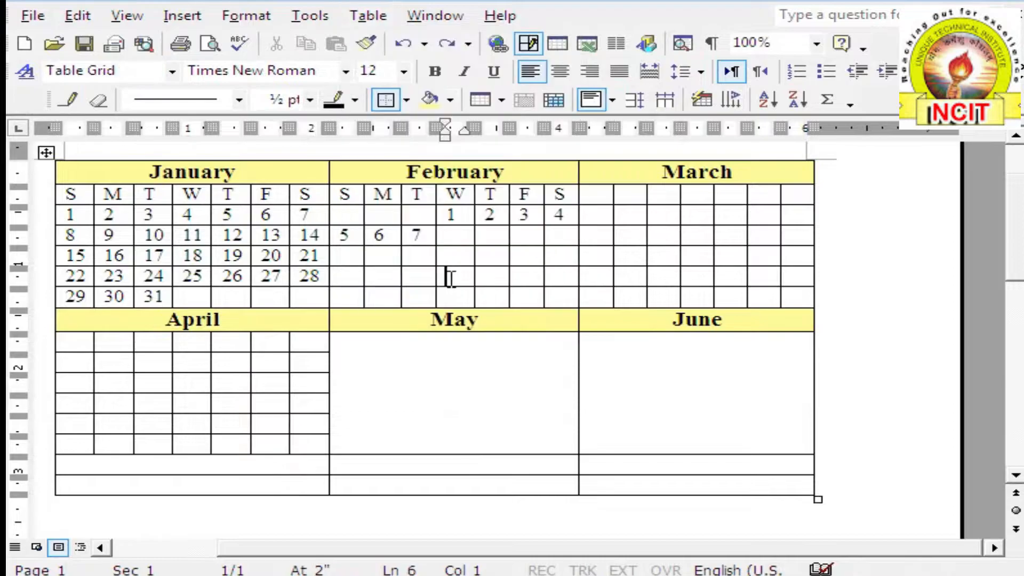
click(373, 16)
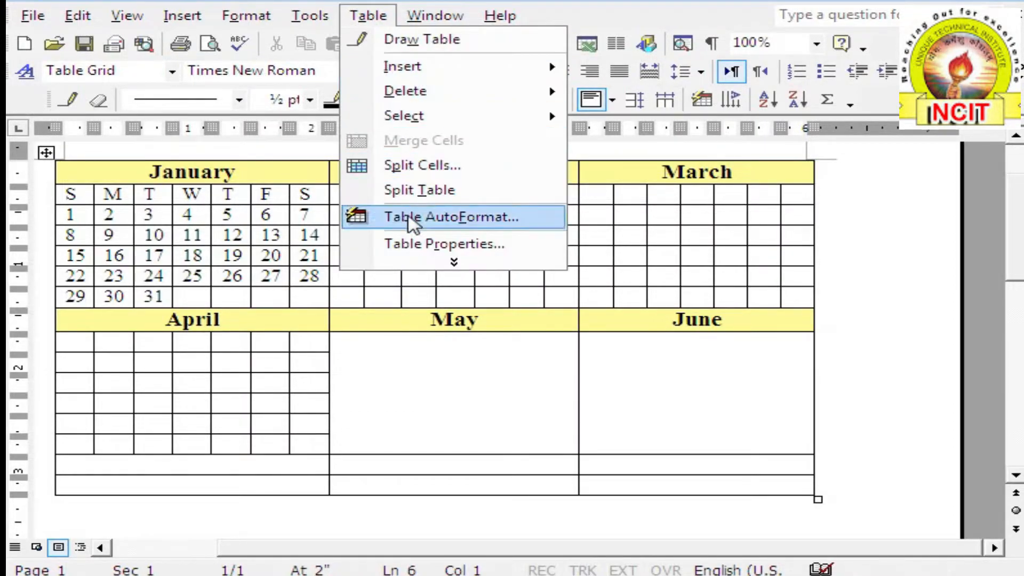
click(433, 394)
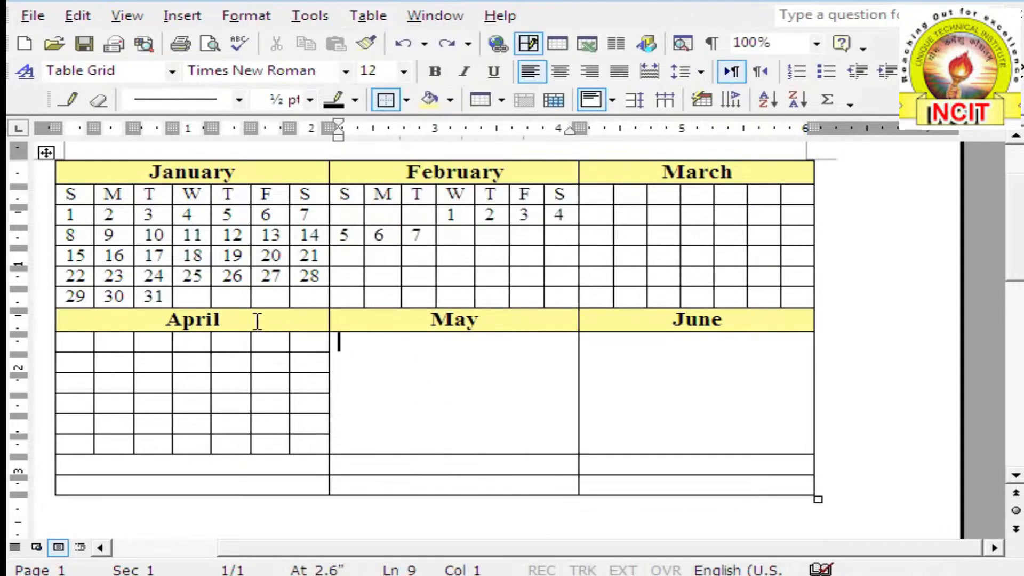
click(42, 152)
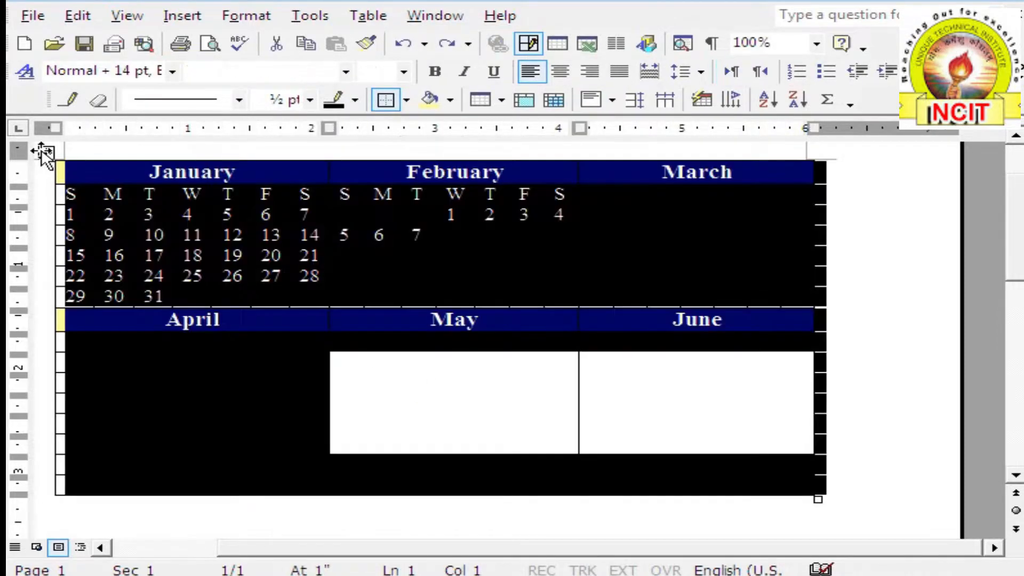
- Apply the Table Colorful 2 AutoFormat after previewing Table Classic 4 and Colorful 1
click(352, 15)
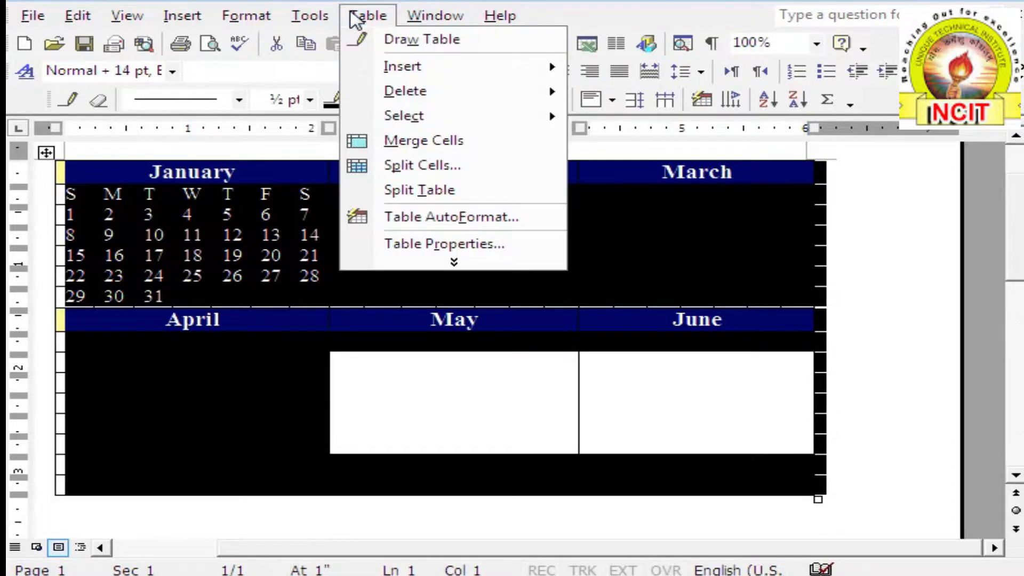
click(425, 218)
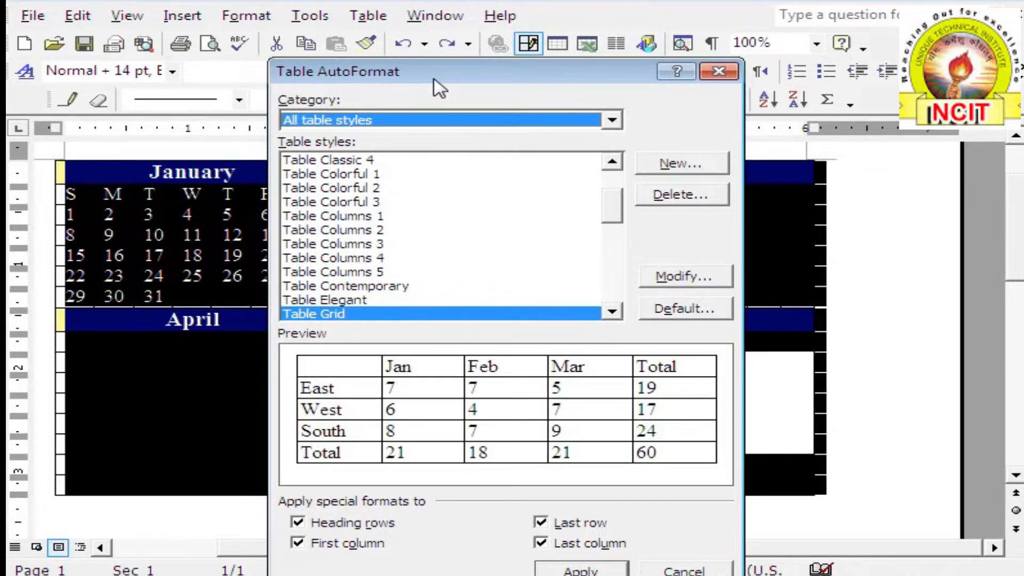
drag(434, 83, 418, 31)
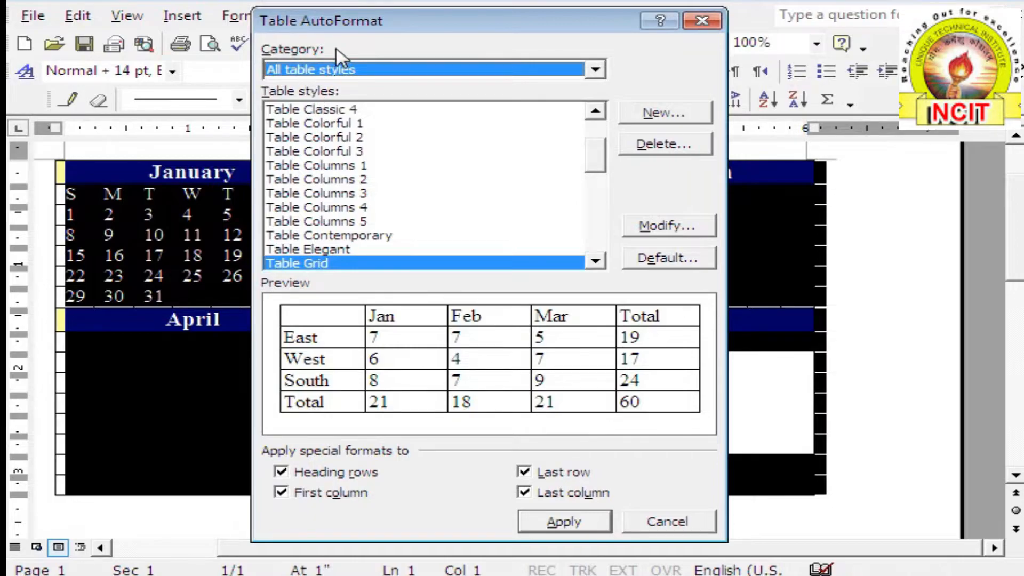
click(336, 108)
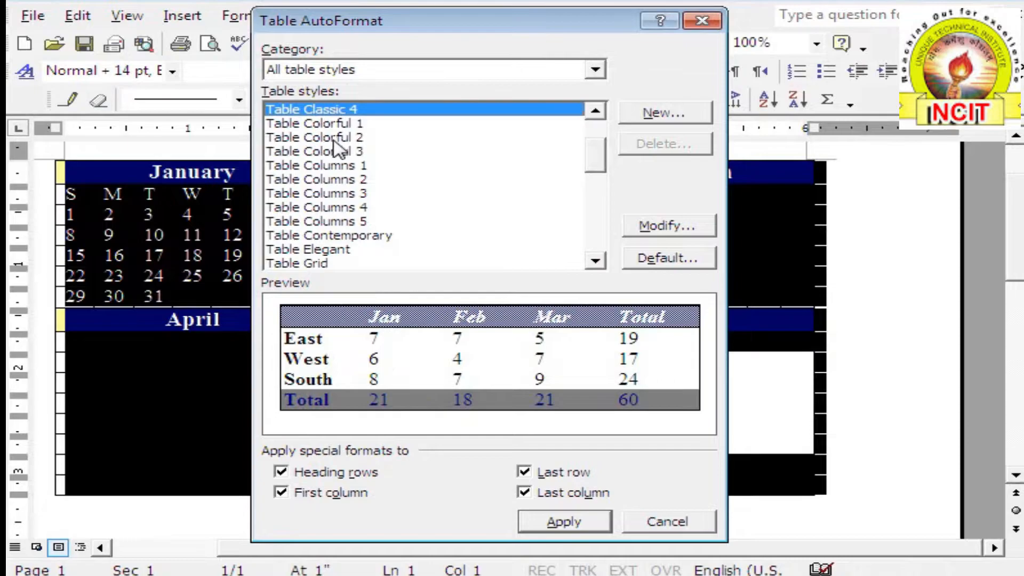
click(331, 123)
click(338, 137)
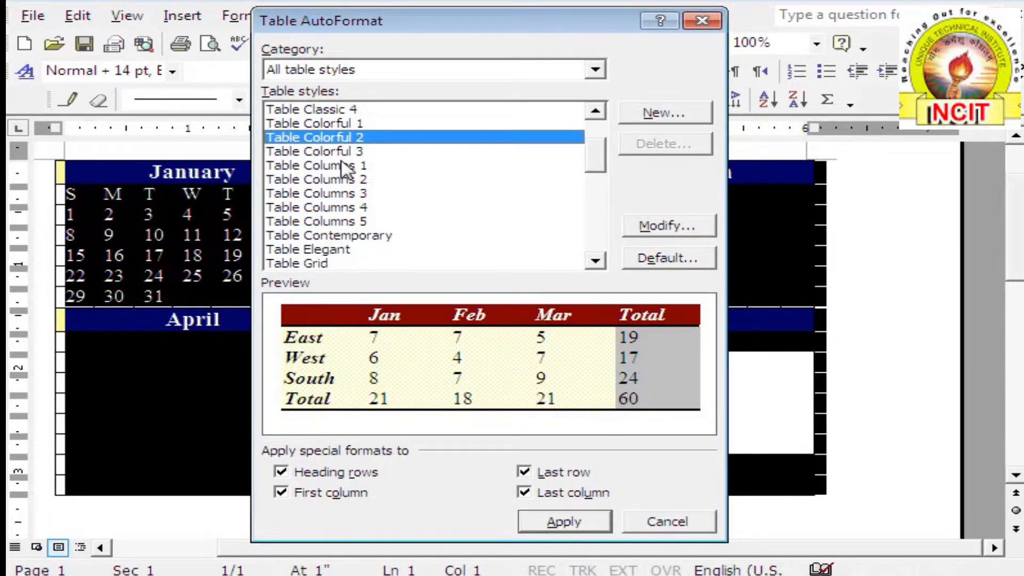
click(547, 522)
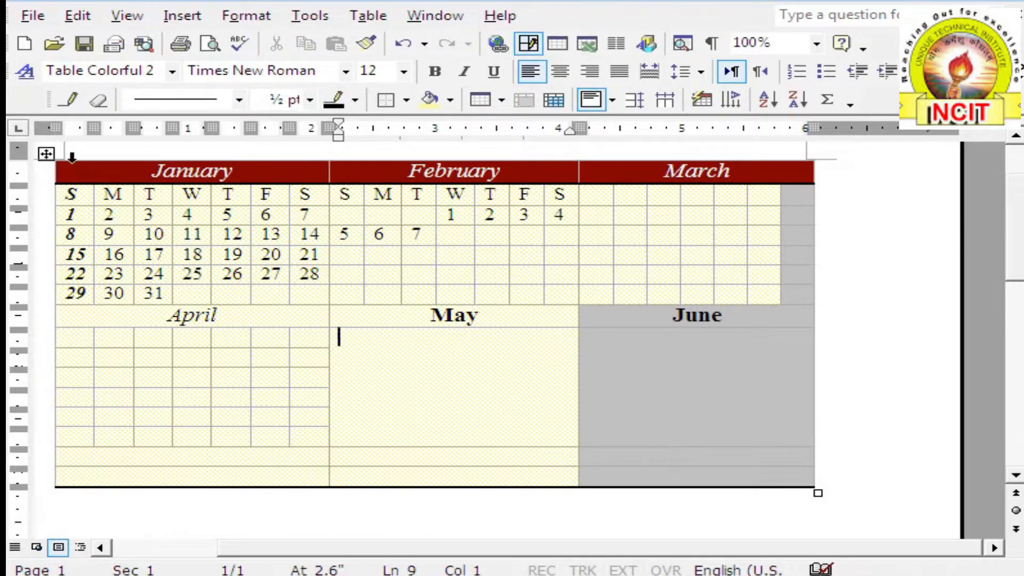
- Apply the Table Columns 2 AutoFormat to the calendar and inspect the result
click(45, 153)
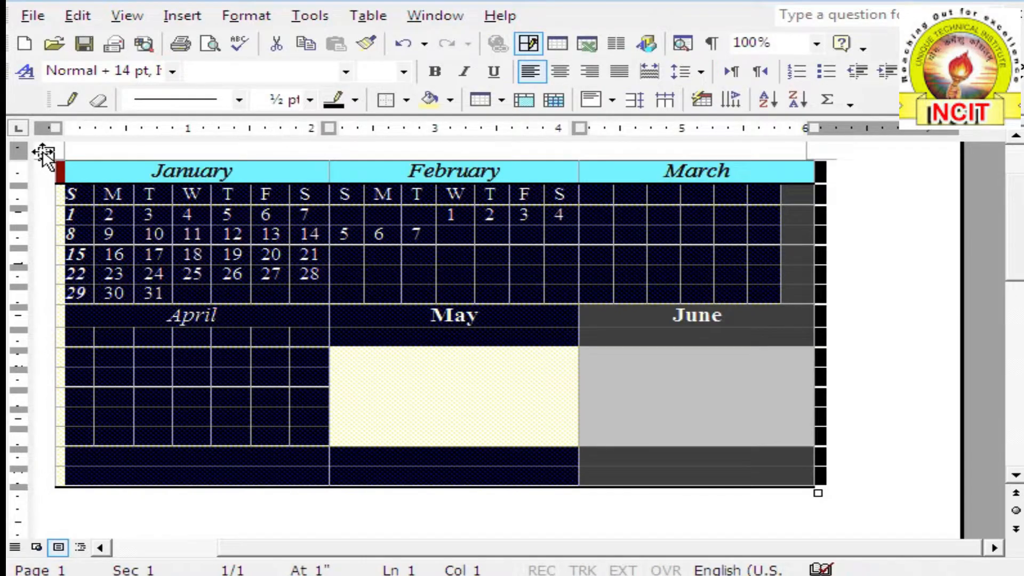
click(355, 19)
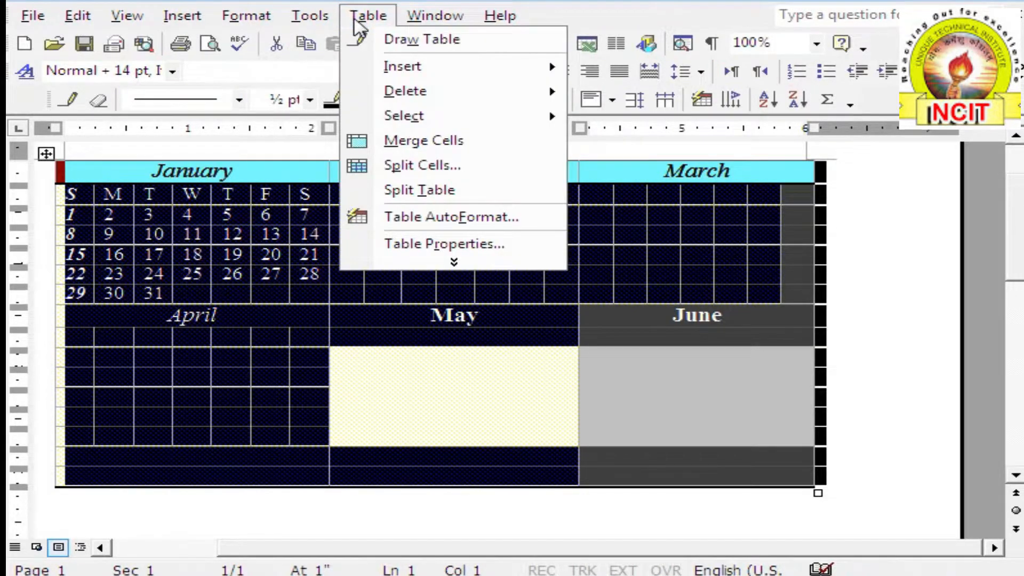
click(426, 218)
click(366, 235)
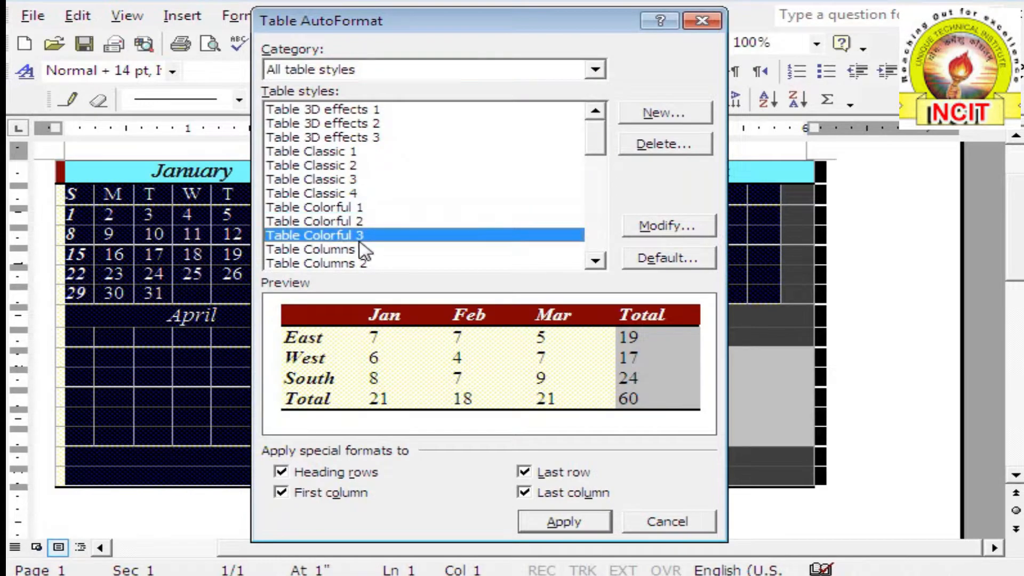
click(355, 252)
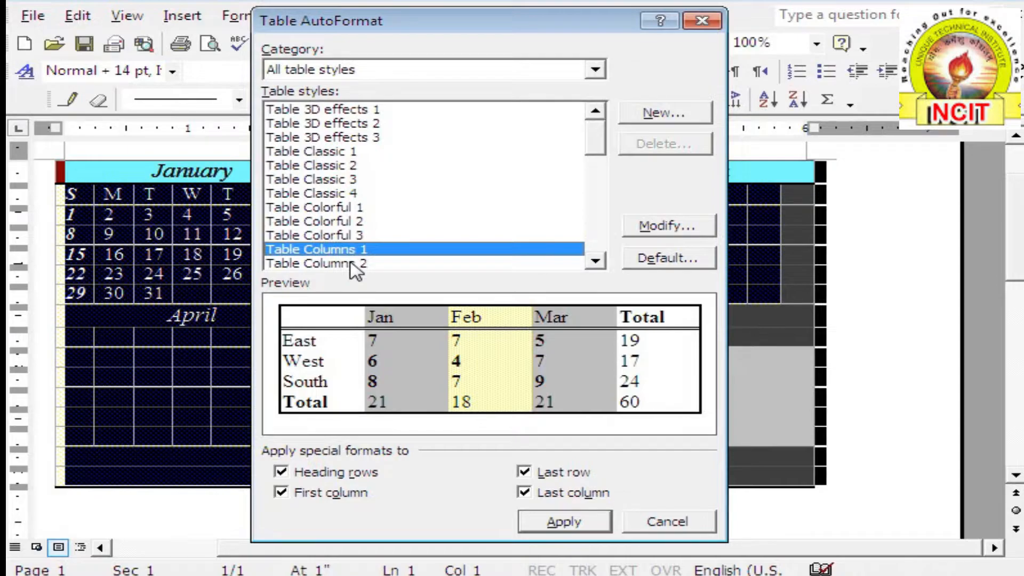
click(352, 263)
click(595, 261)
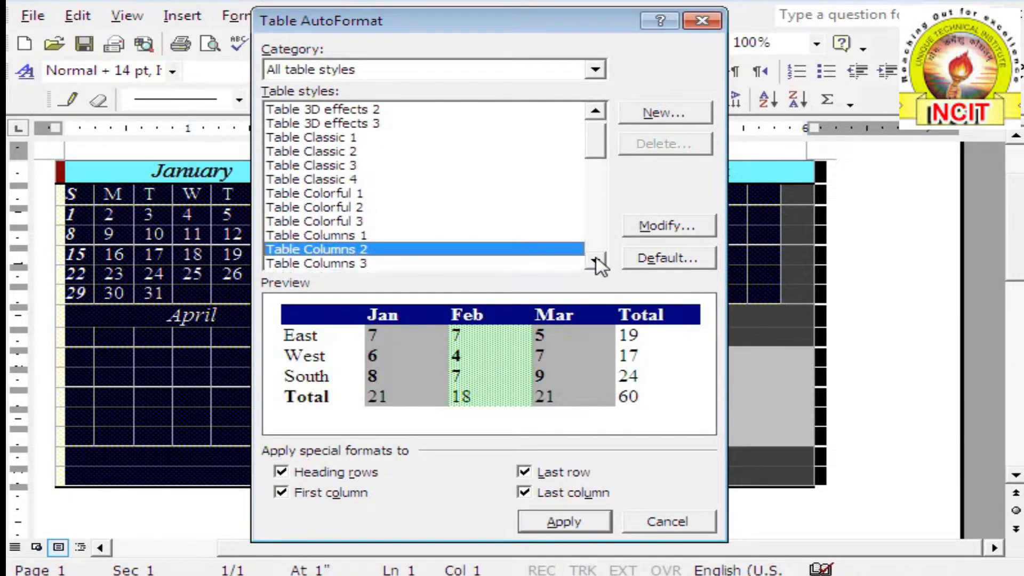
click(595, 261)
click(564, 521)
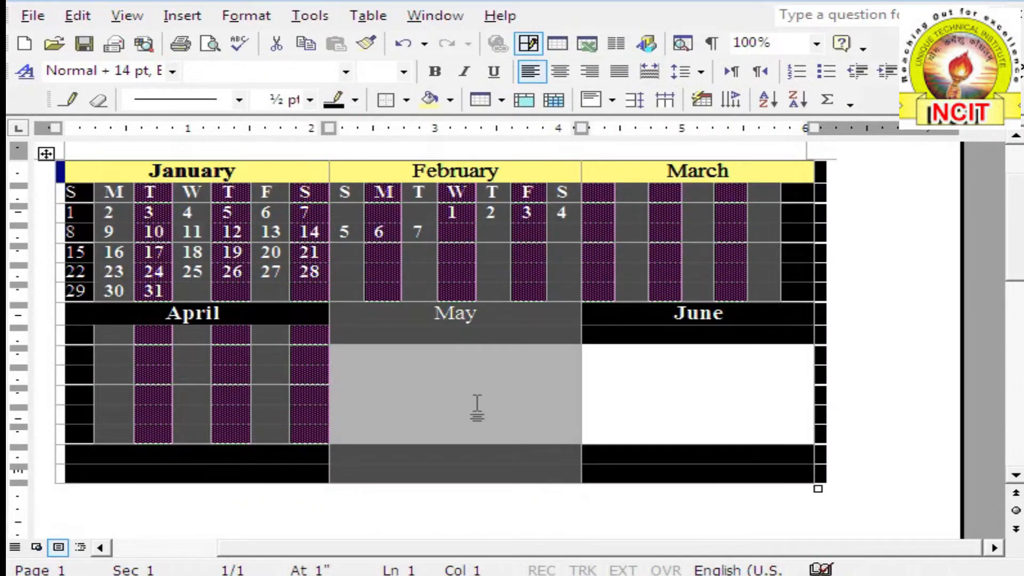
click(477, 408)
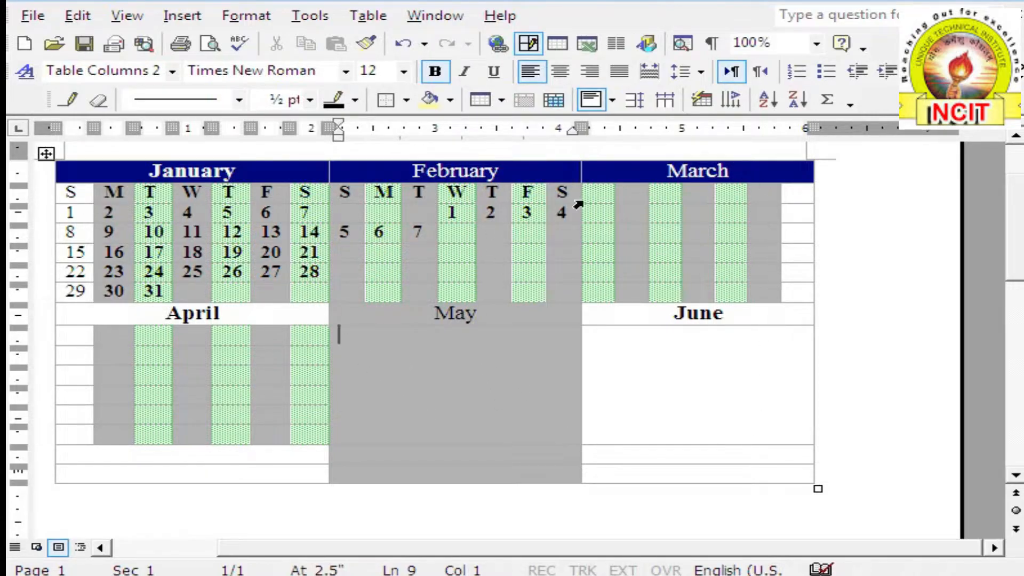
click(600, 197)
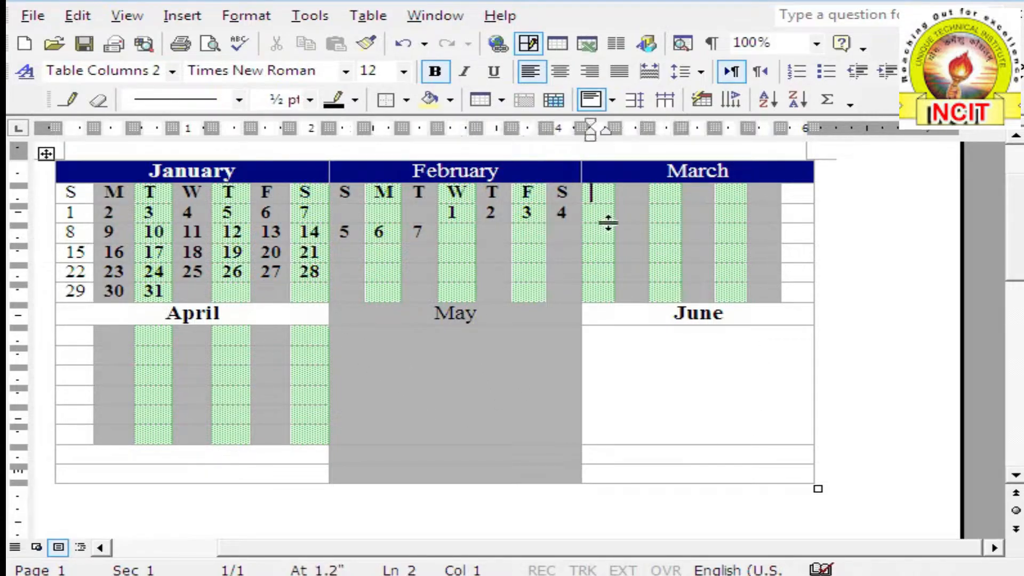
click(633, 193)
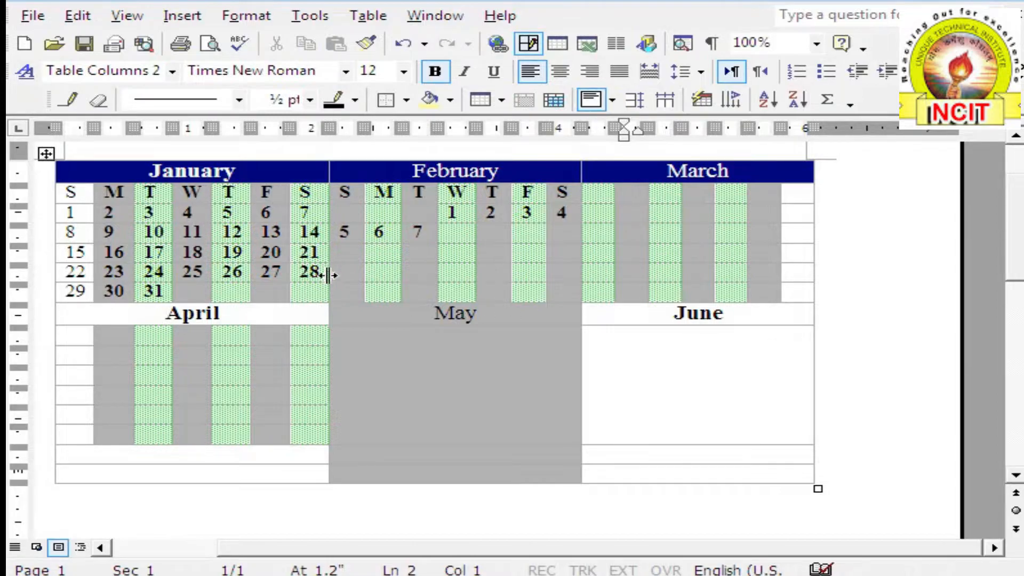
- Reselect the calendar and apply Table Web 2 after previewing Table Web 3
click(47, 155)
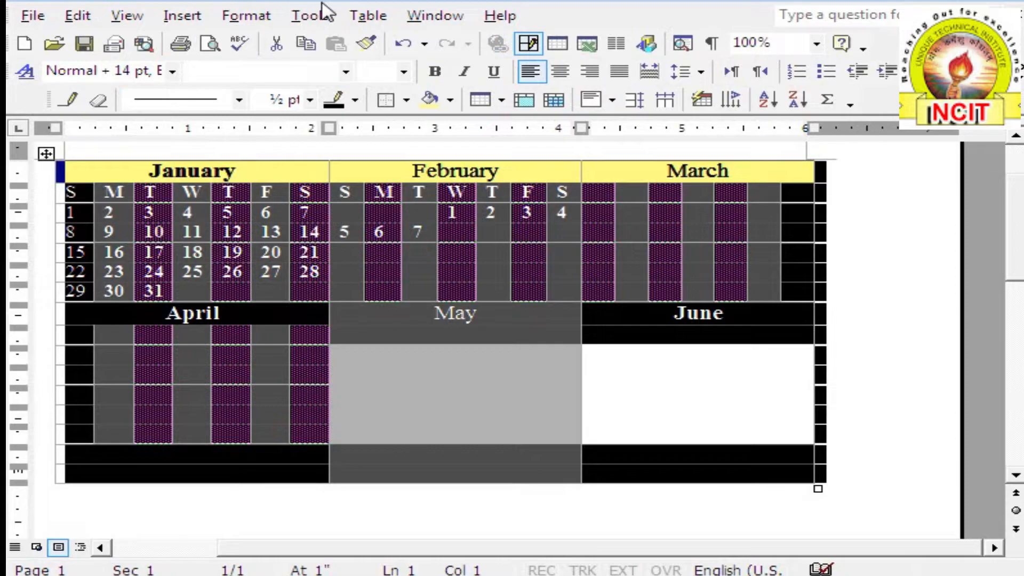
click(371, 16)
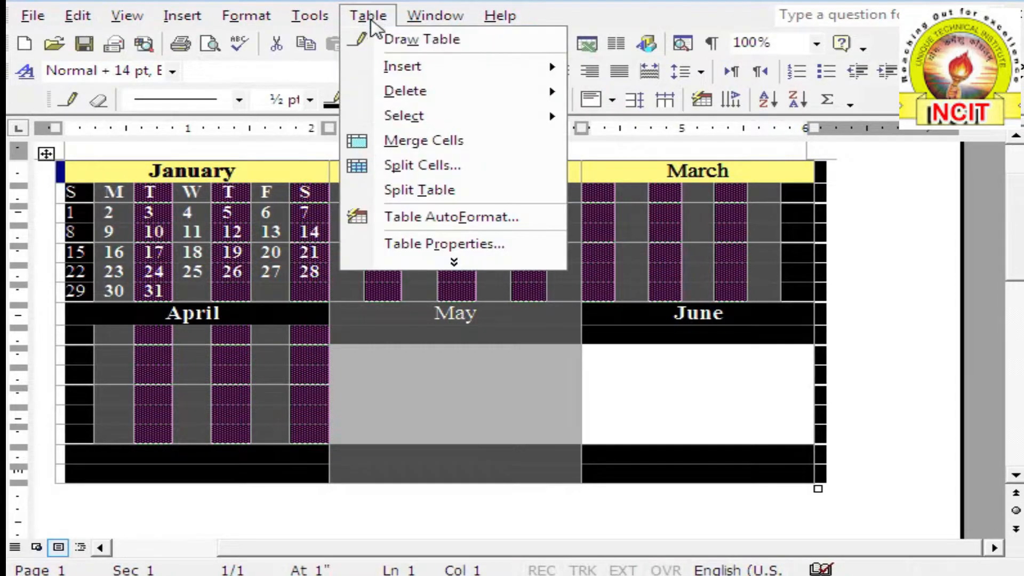
click(420, 218)
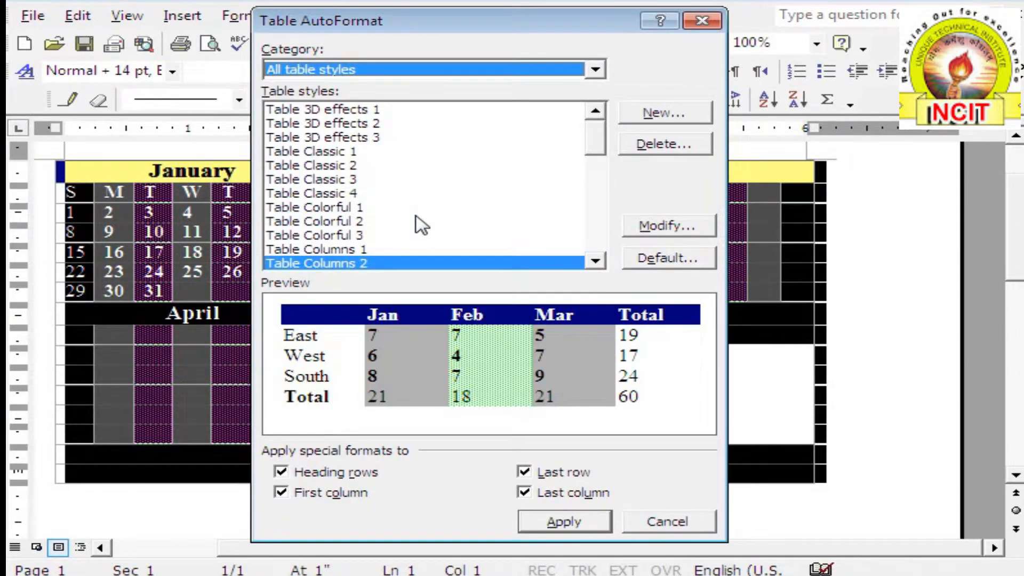
click(595, 263)
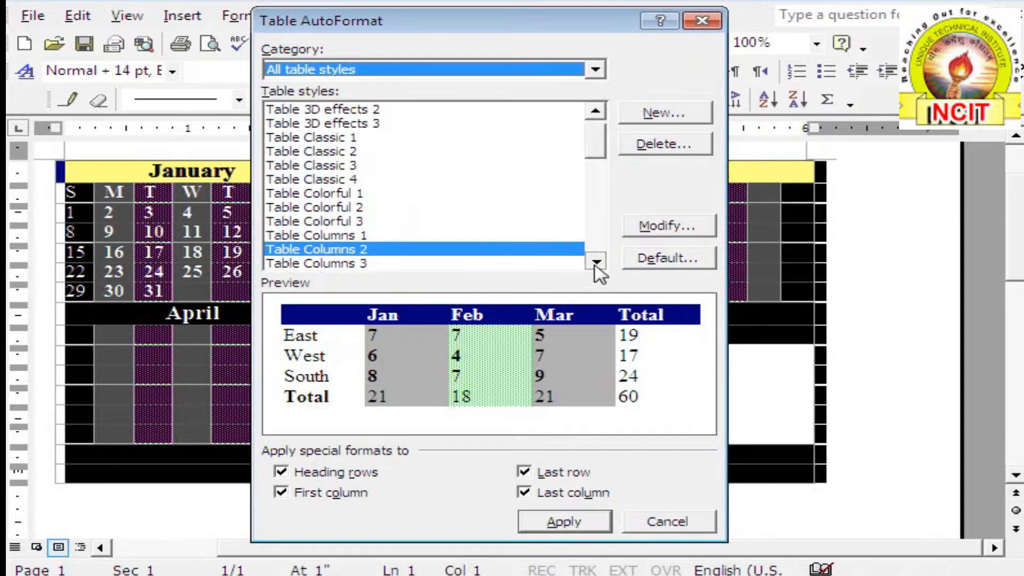
click(595, 265)
click(595, 266)
click(595, 265)
click(595, 266)
click(595, 266)
click(595, 266)
drag(596, 265, 595, 265)
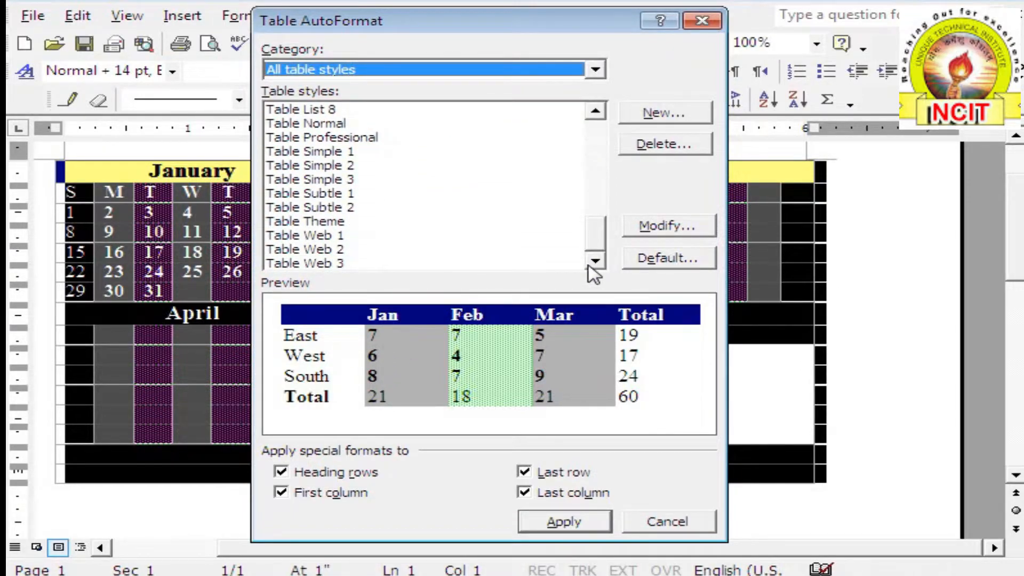
click(335, 264)
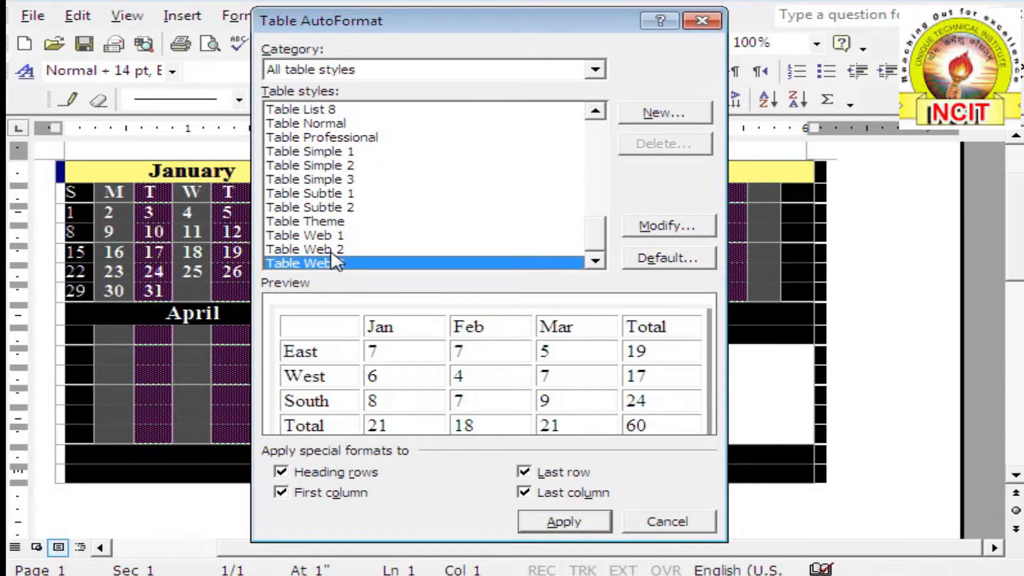
click(334, 249)
click(583, 522)
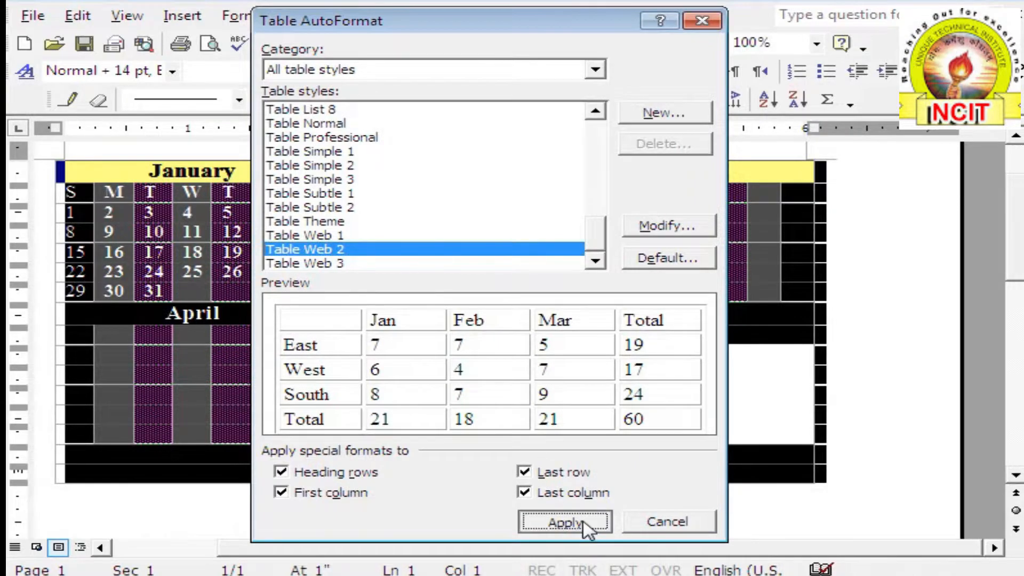
click(419, 434)
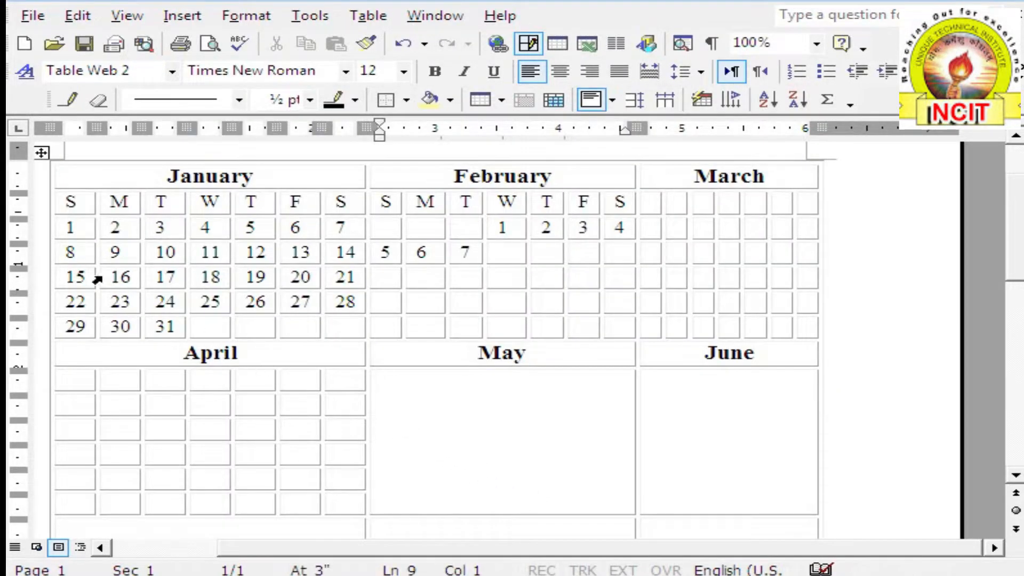
- Shade January's Sunday date cells magenta with bold white numbers
drag(175, 277, 166, 273)
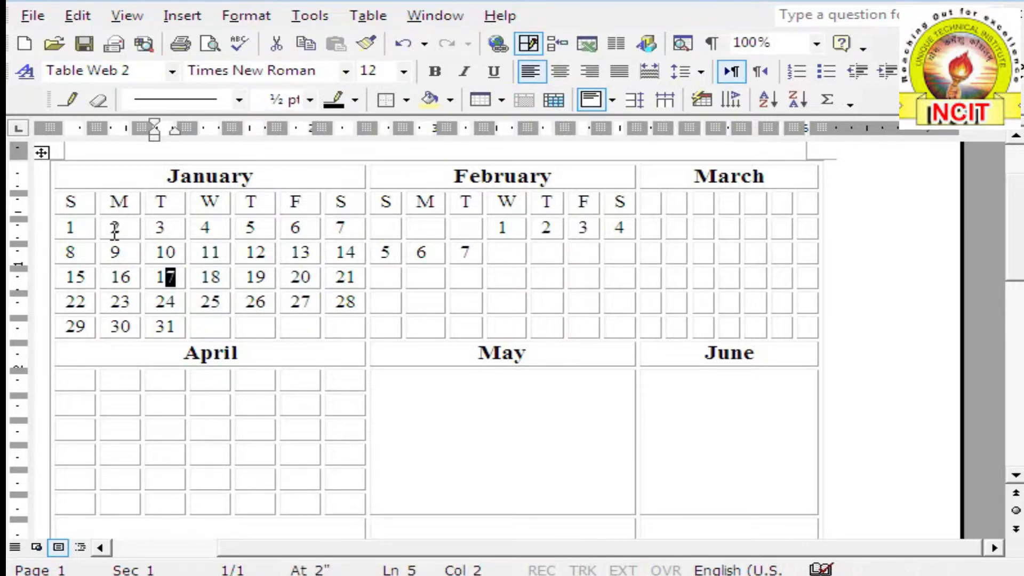
drag(69, 224, 75, 326)
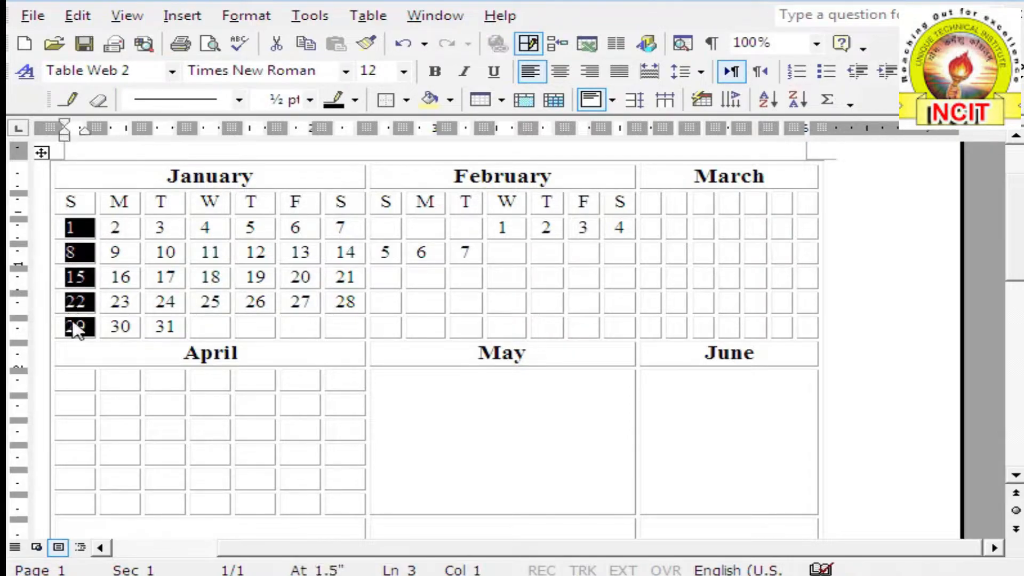
click(451, 100)
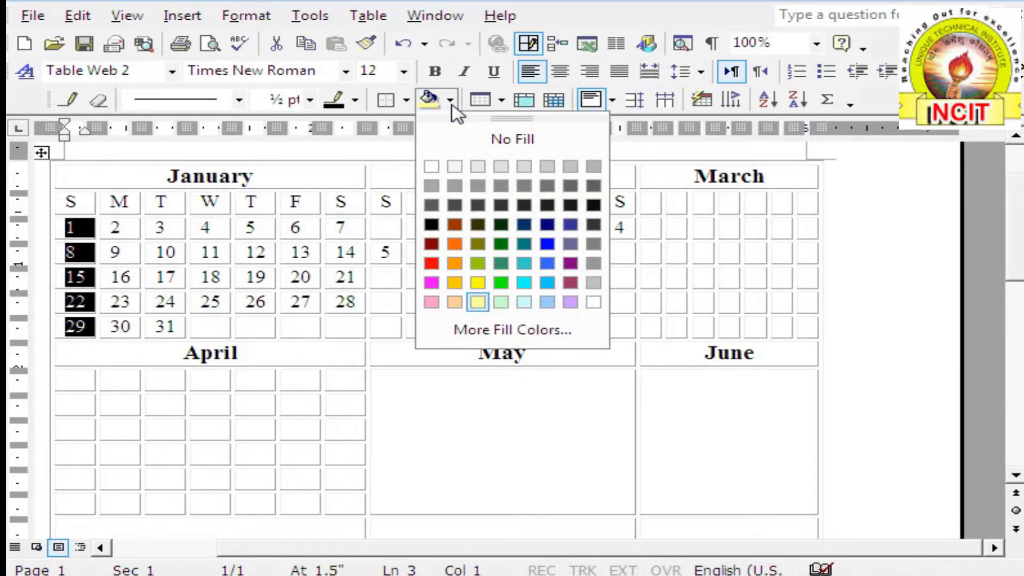
click(432, 283)
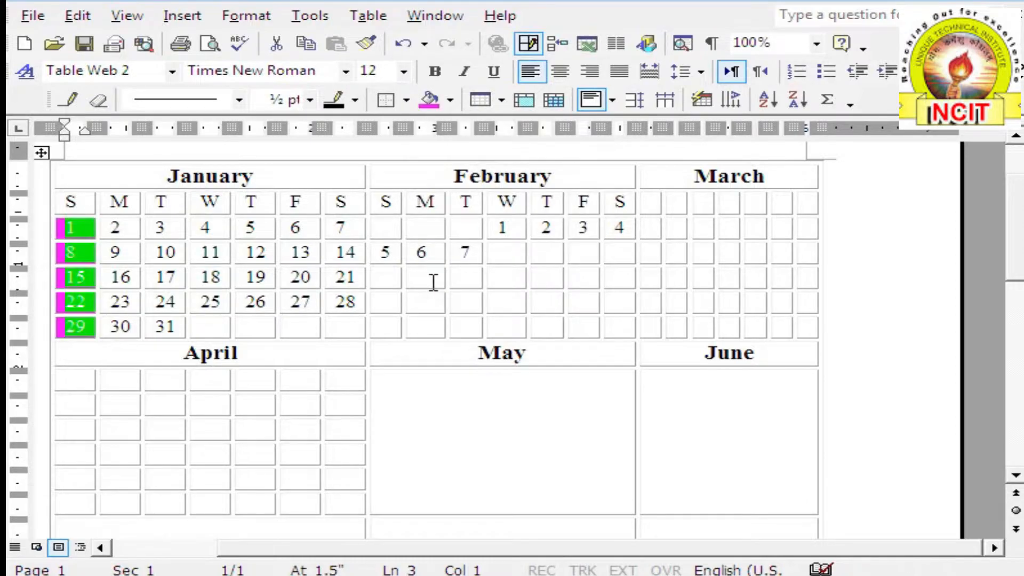
click(132, 276)
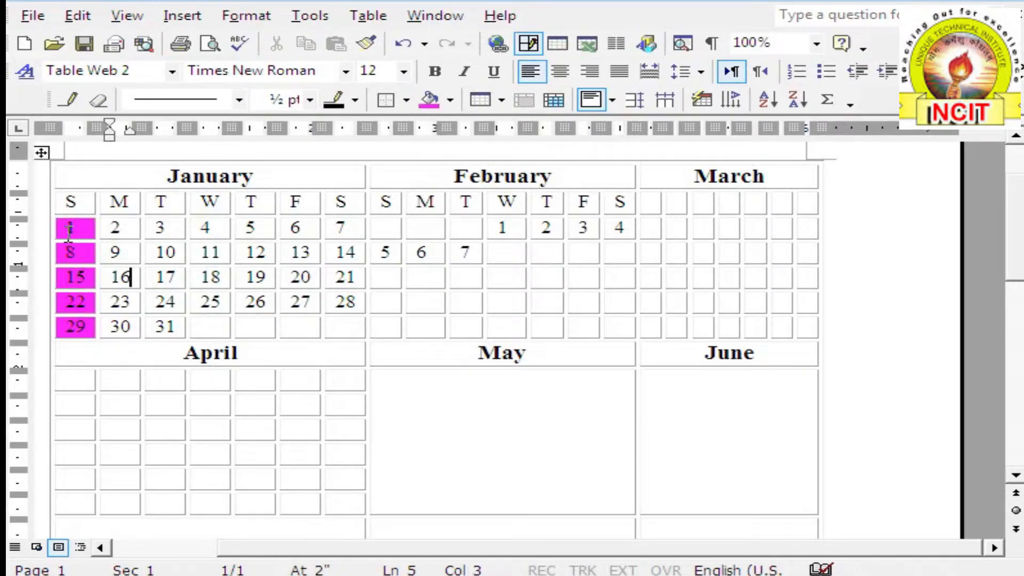
drag(69, 228, 77, 336)
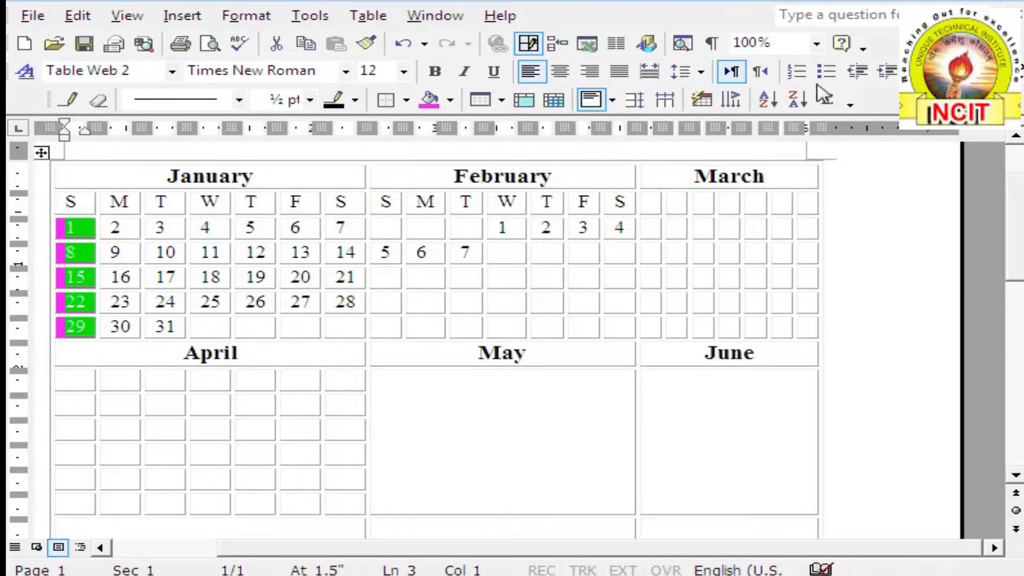
click(1006, 71)
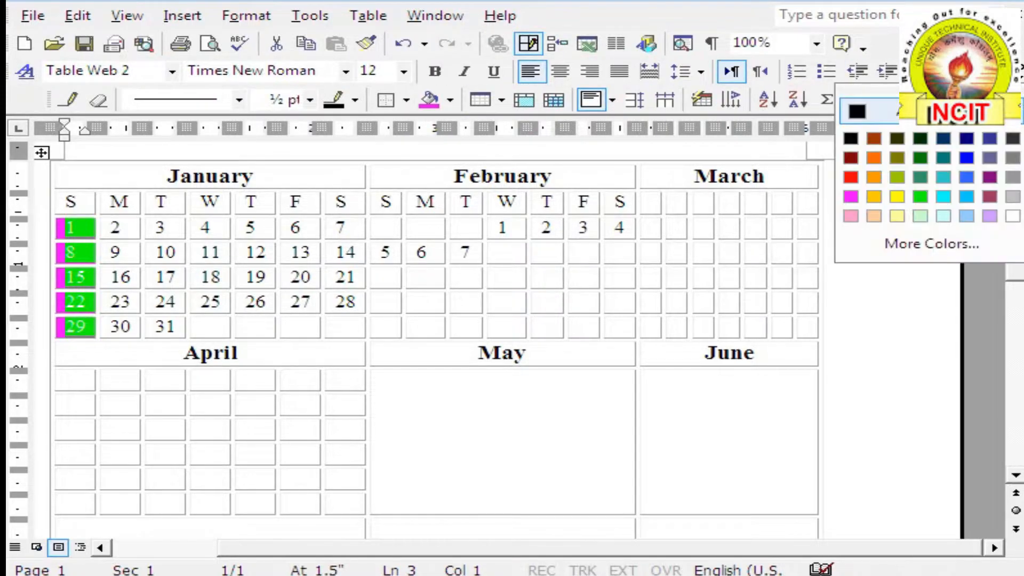
click(1012, 216)
click(435, 72)
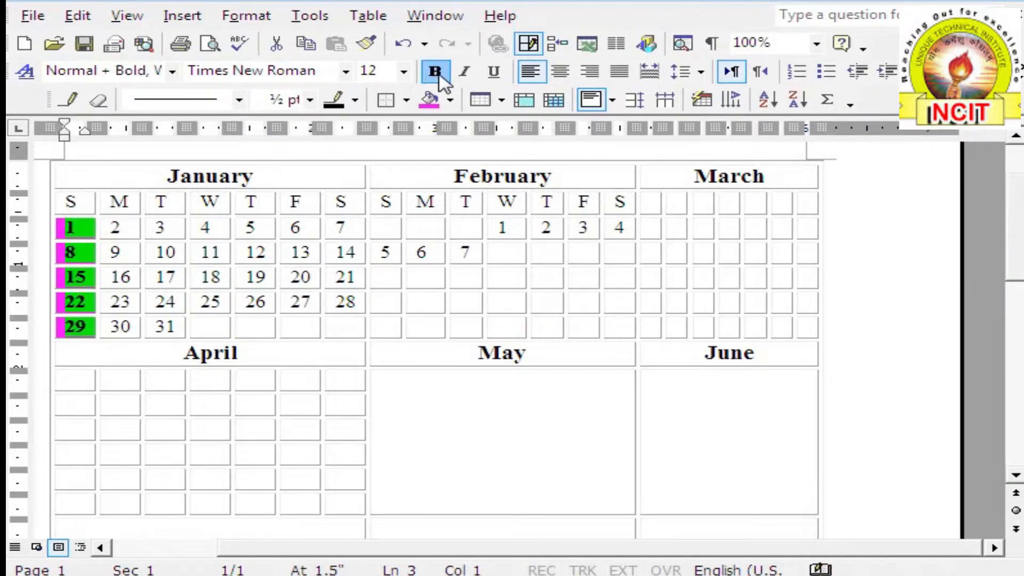
click(216, 252)
- Shade January's dates 2 to 28 light green
drag(114, 224, 347, 304)
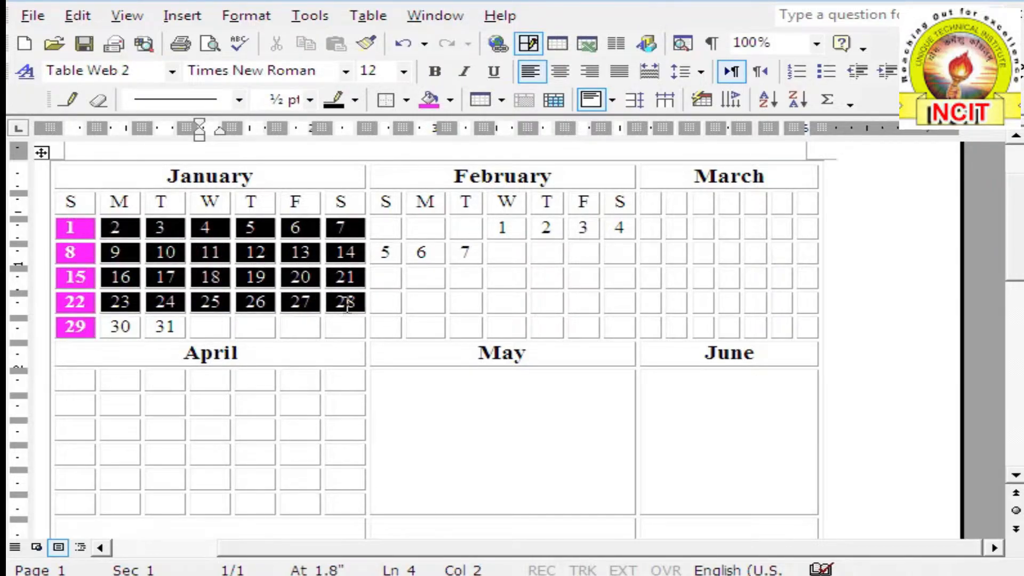
click(450, 100)
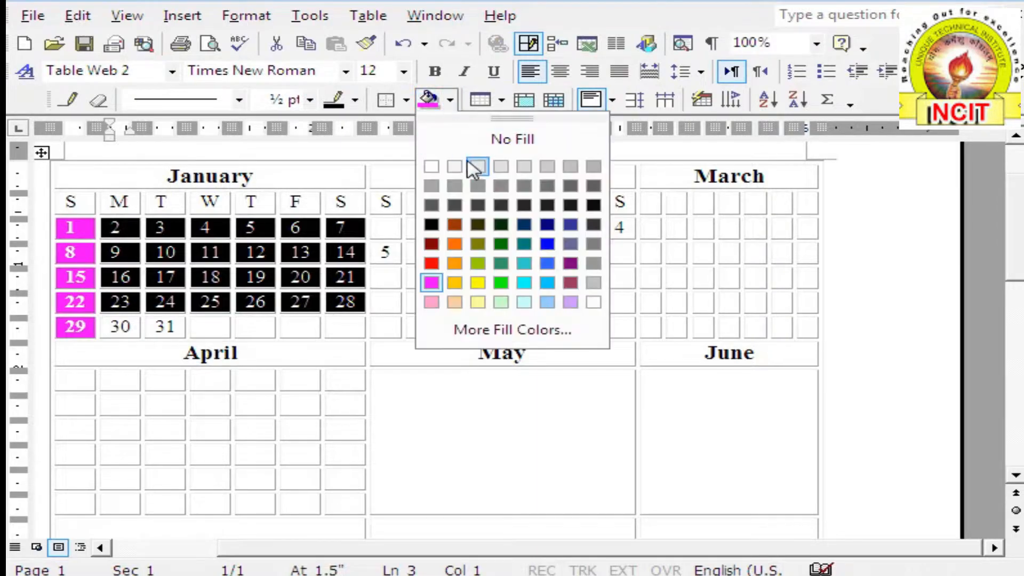
click(501, 301)
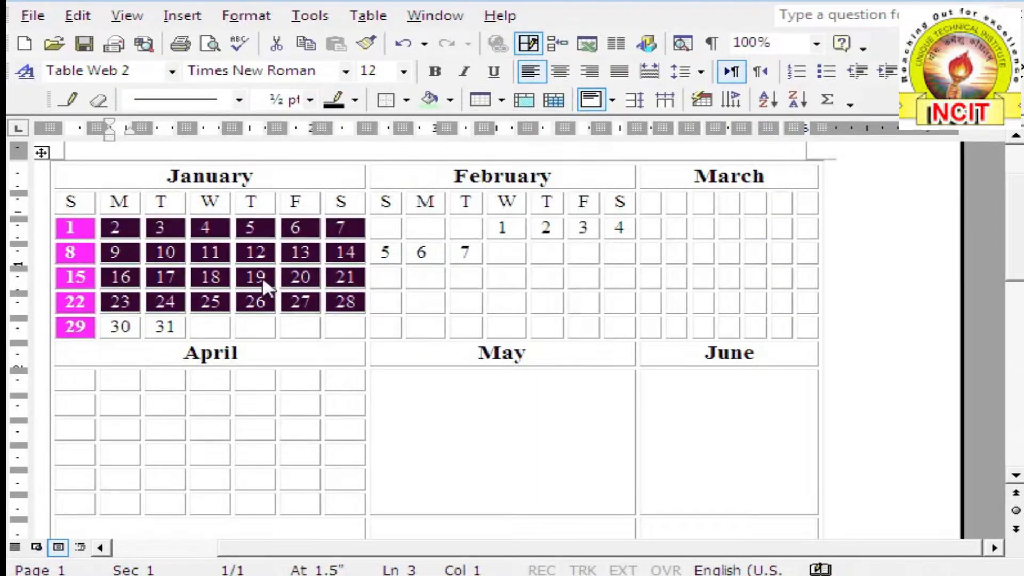
drag(104, 331, 163, 327)
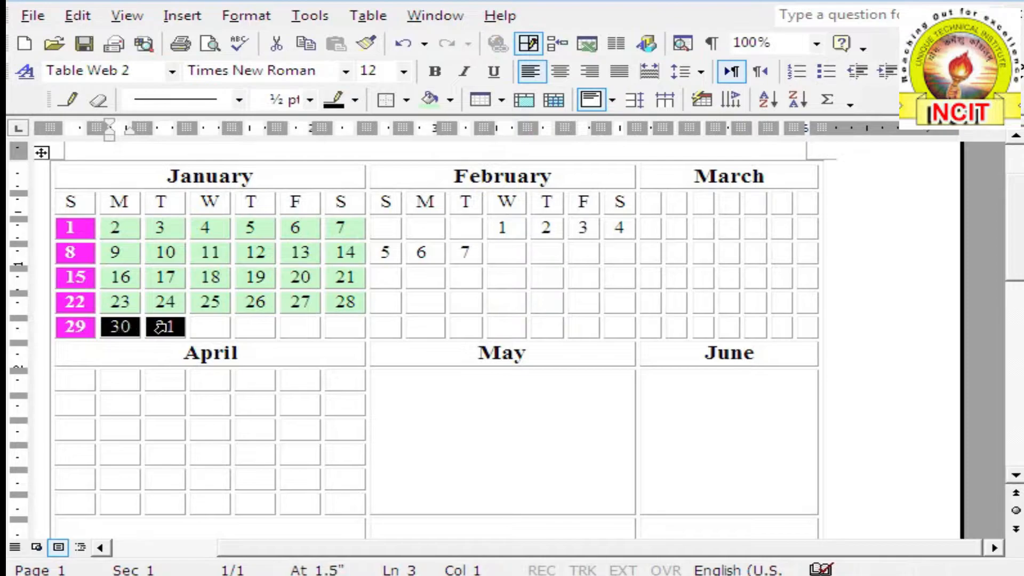
- Shade January 30–31 light green and February's Sunday column magenta
click(428, 98)
drag(383, 223, 384, 334)
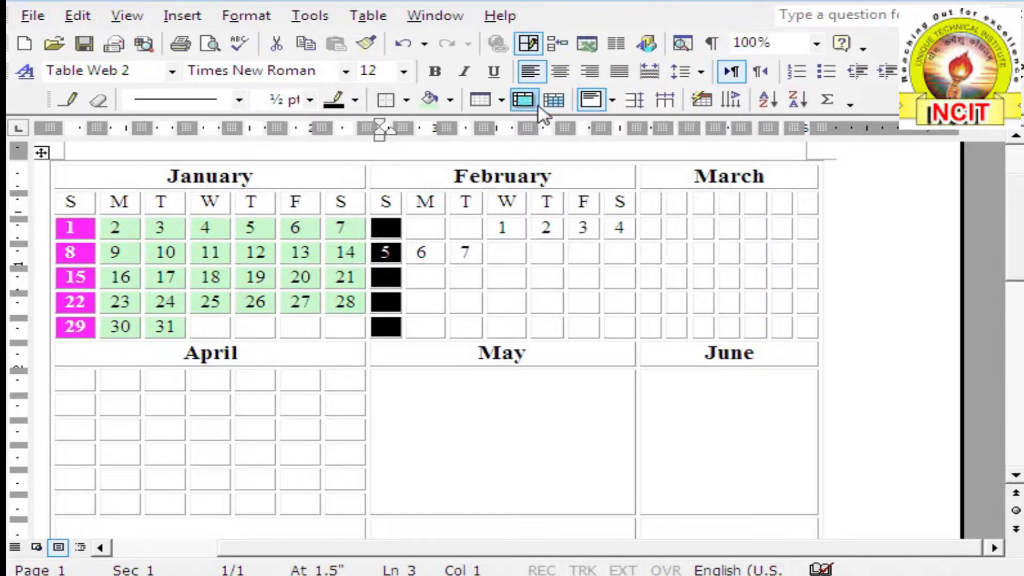
click(451, 100)
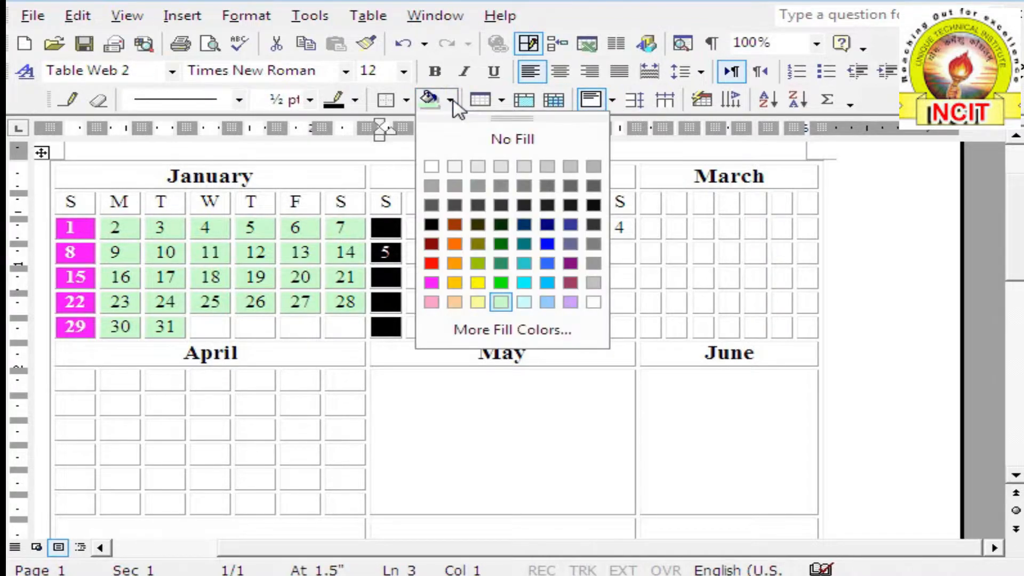
click(432, 282)
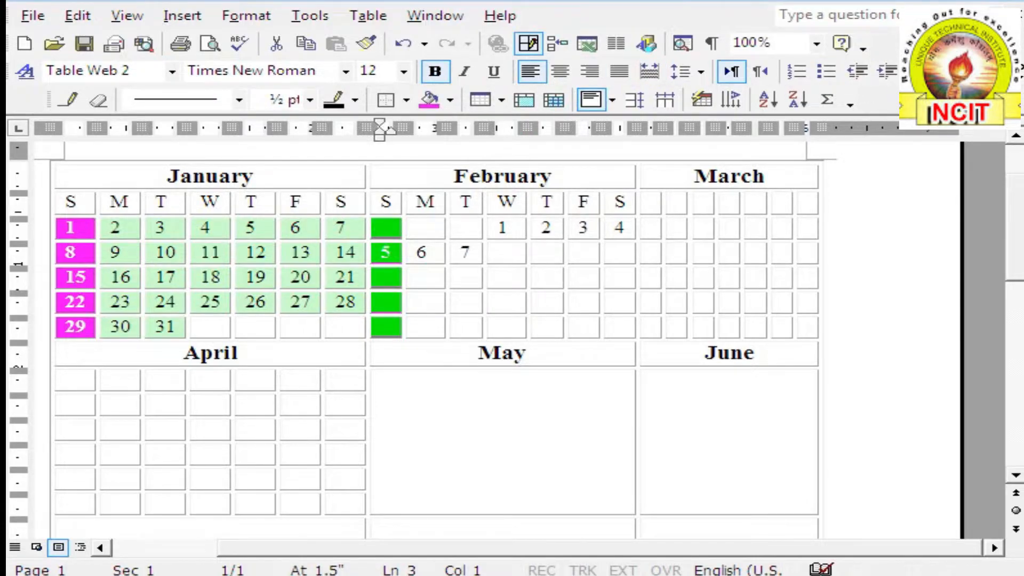
click(404, 269)
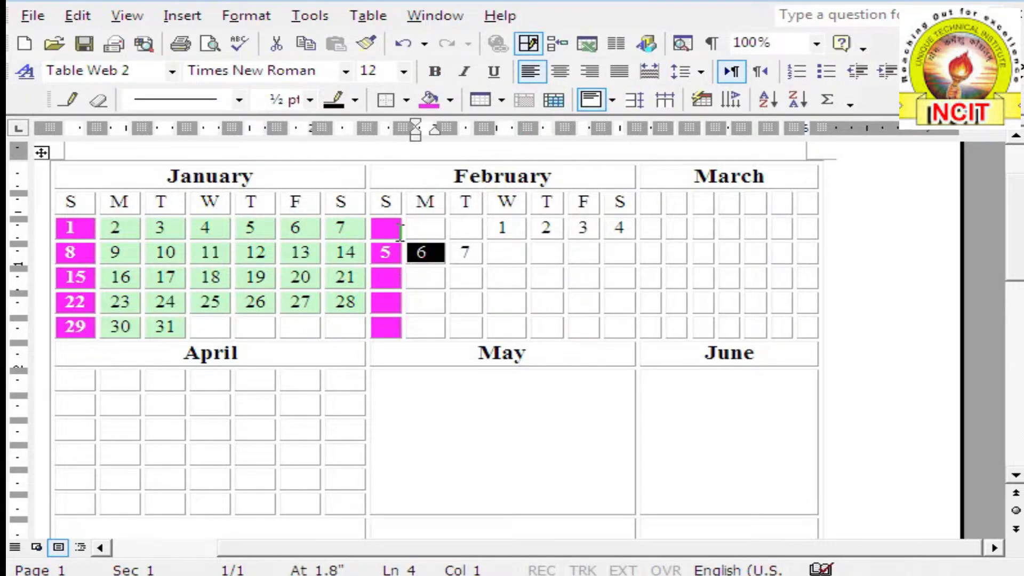
- Shade February's Monday–Saturday date cells light green
drag(411, 227, 608, 322)
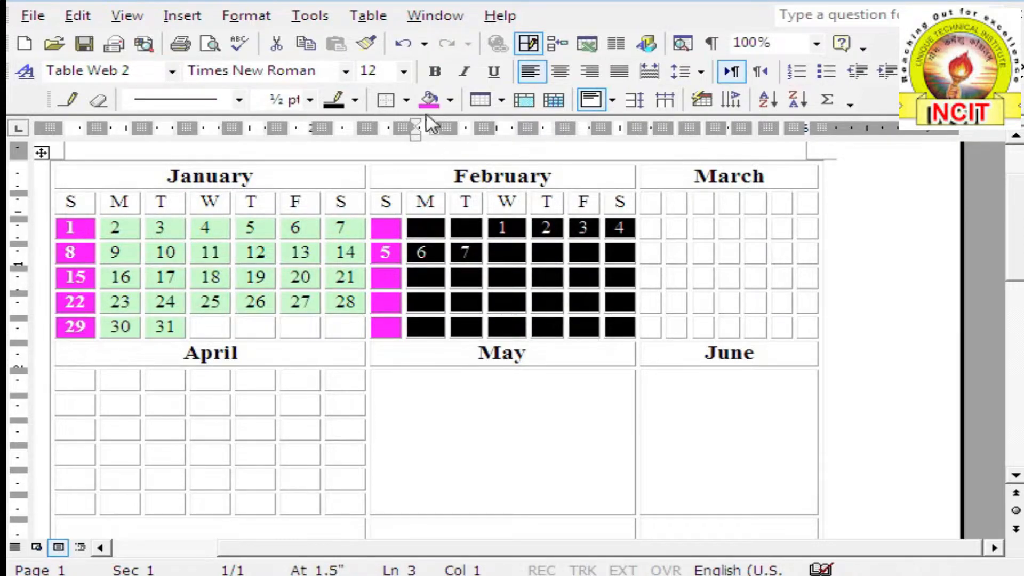
click(450, 101)
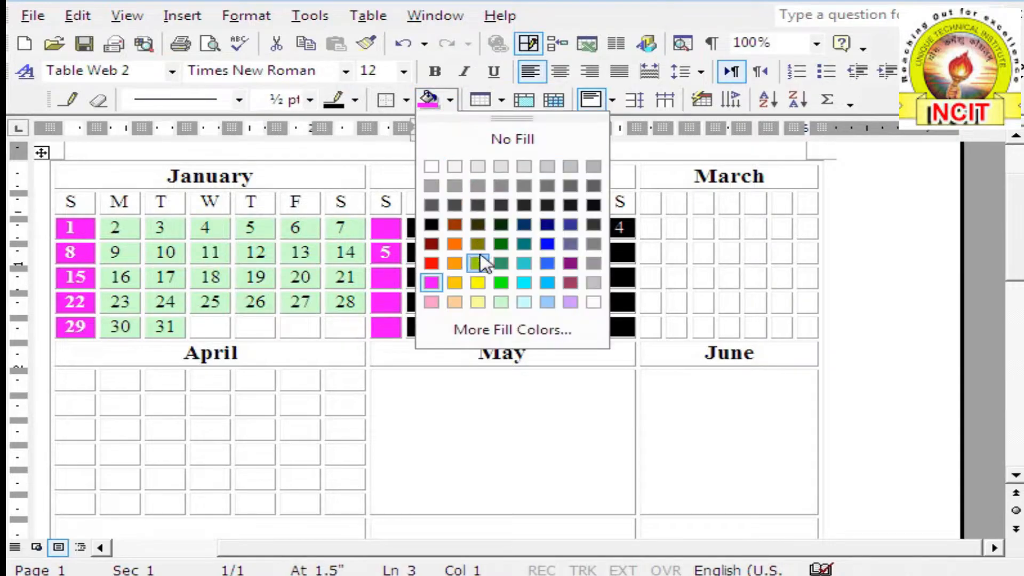
click(501, 301)
click(517, 409)
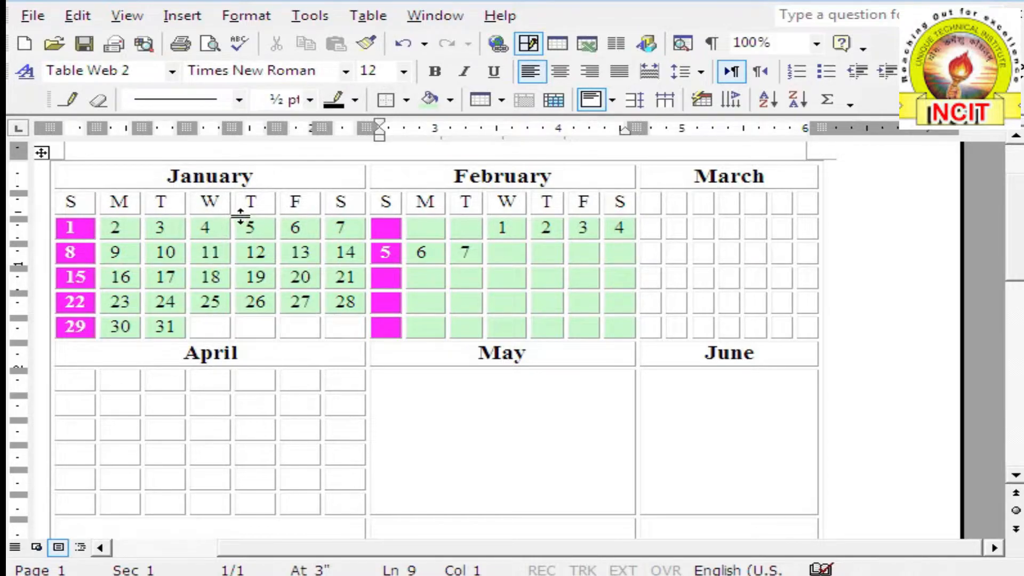
scroll(230, 254, up, 2)
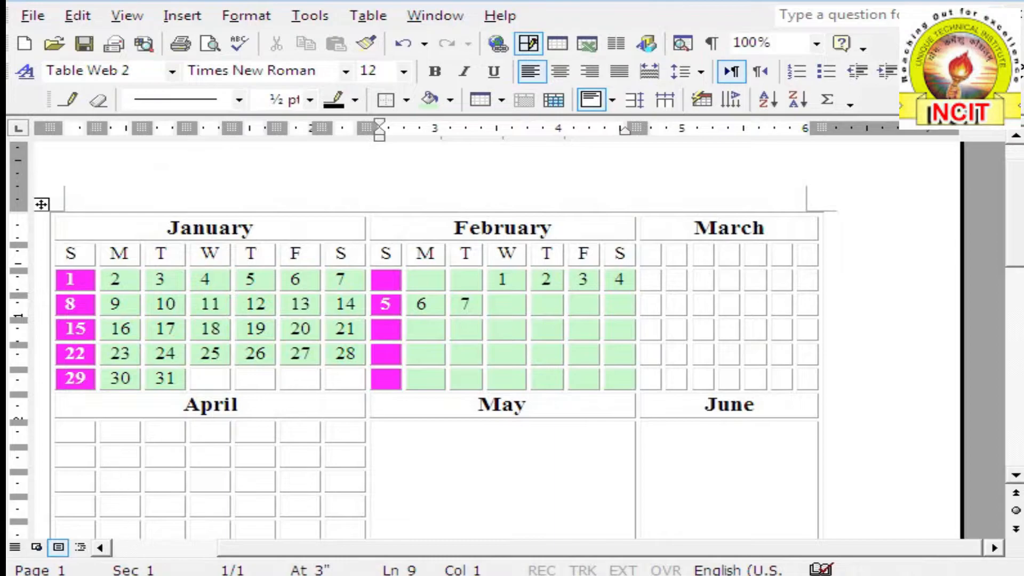
- Review the Table AutoFit options without choosing one, then start a new blank document
click(200, 552)
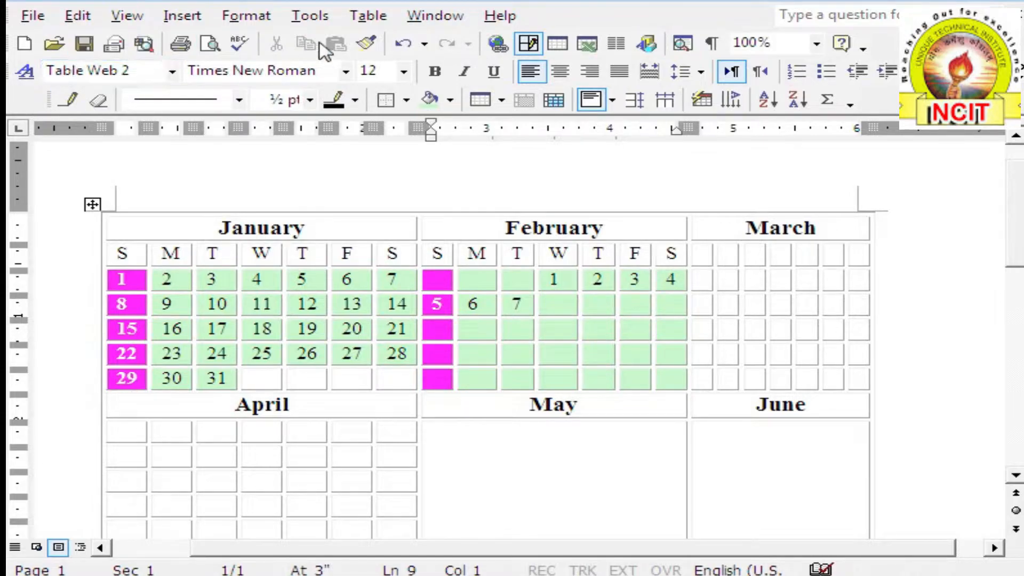
click(376, 17)
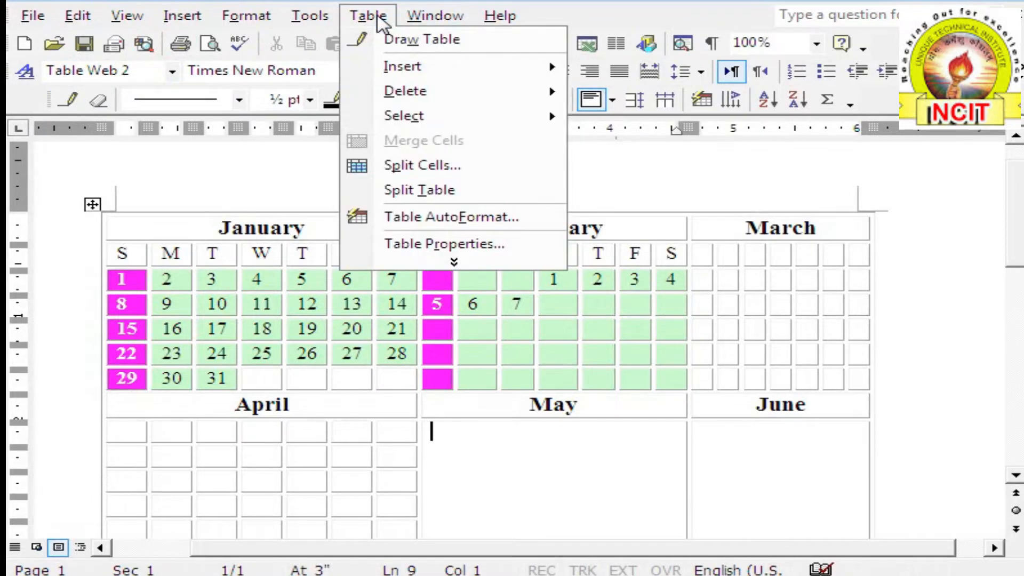
click(452, 263)
mouse_move(446, 253)
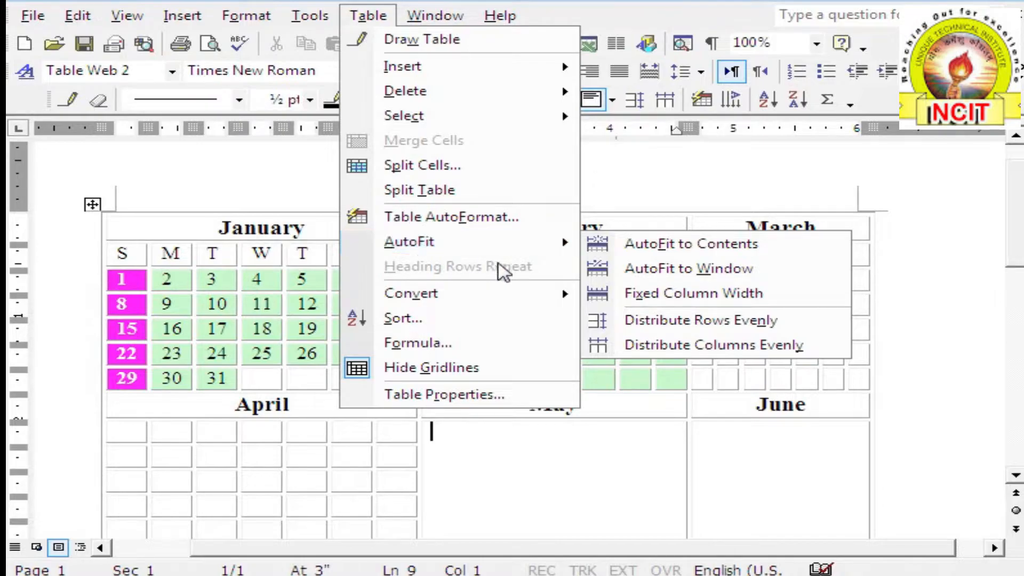
click(633, 461)
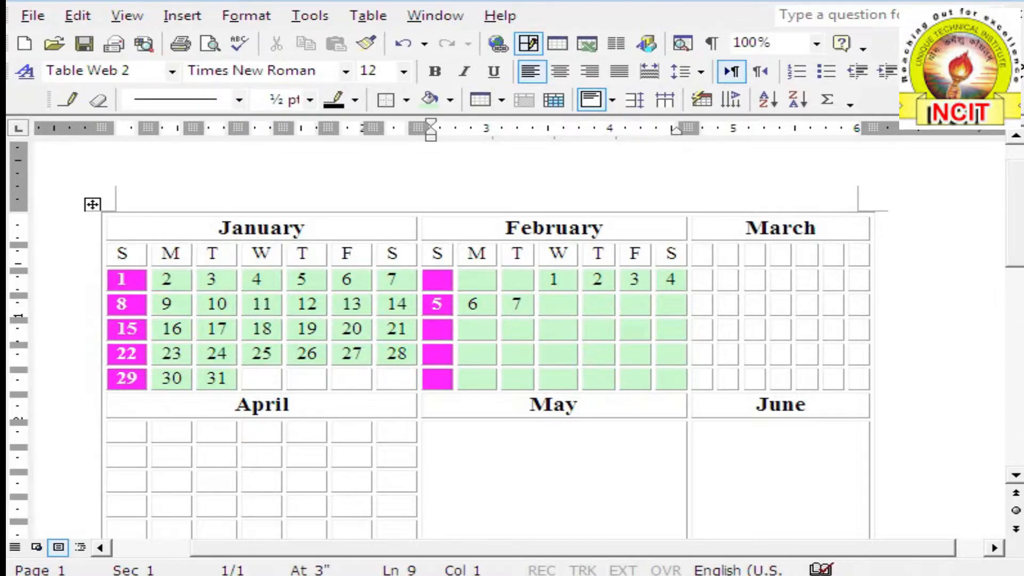
click(32, 53)
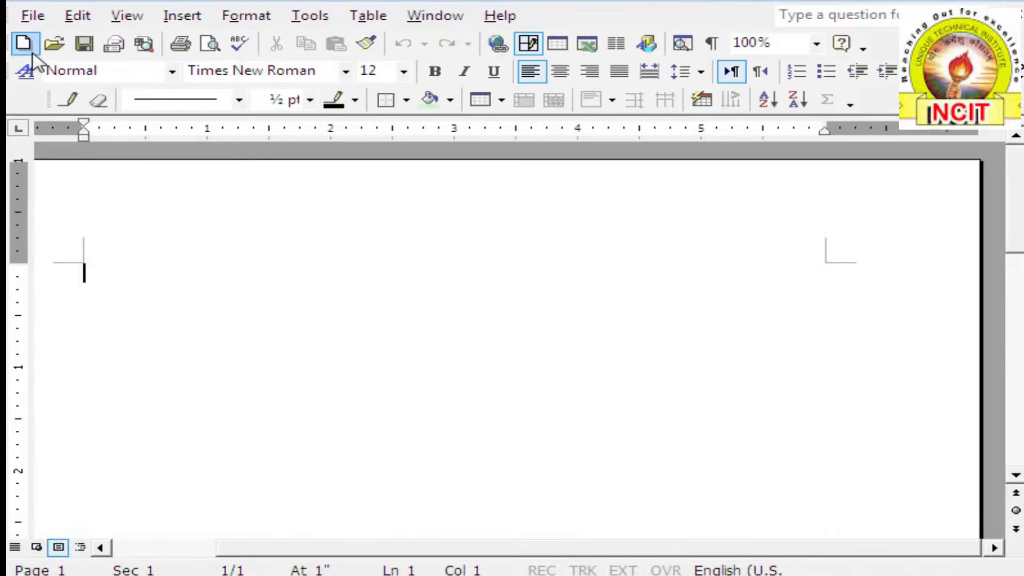
- Insert a new table with 5 columns and 4 rows
click(373, 17)
mouse_move(394, 66)
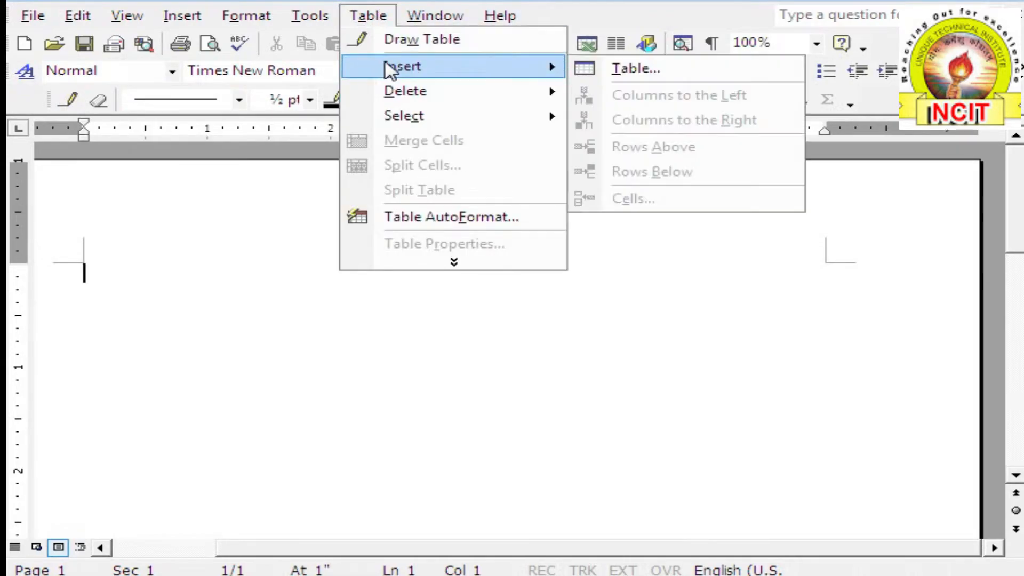
click(597, 69)
click(554, 280)
click(555, 280)
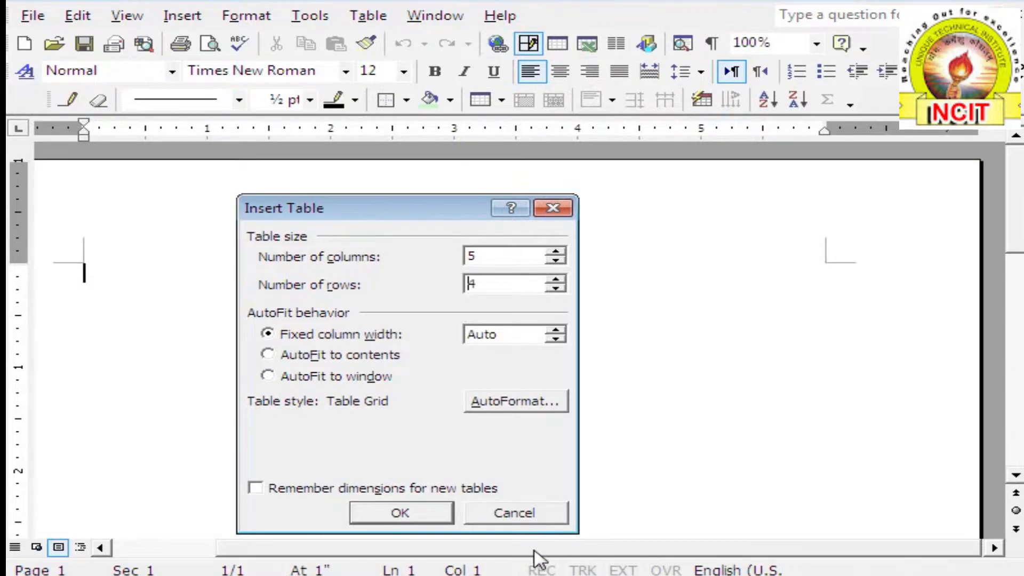
click(424, 519)
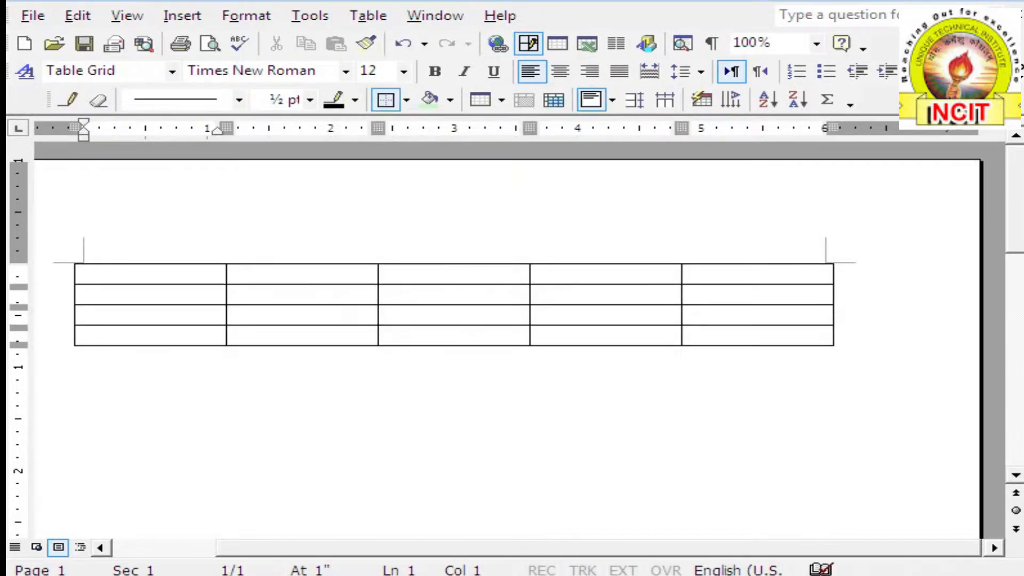
- Type the header row: NAME, RN, M, P, C
text(NAME)
key(Tab)
text(RN)
key(Tab)
text(M)
key(Tab)
text(P)
key(Tab)
text(C)
key(Down)
key(Left)
key(Left)
key(Left)
key(Left)
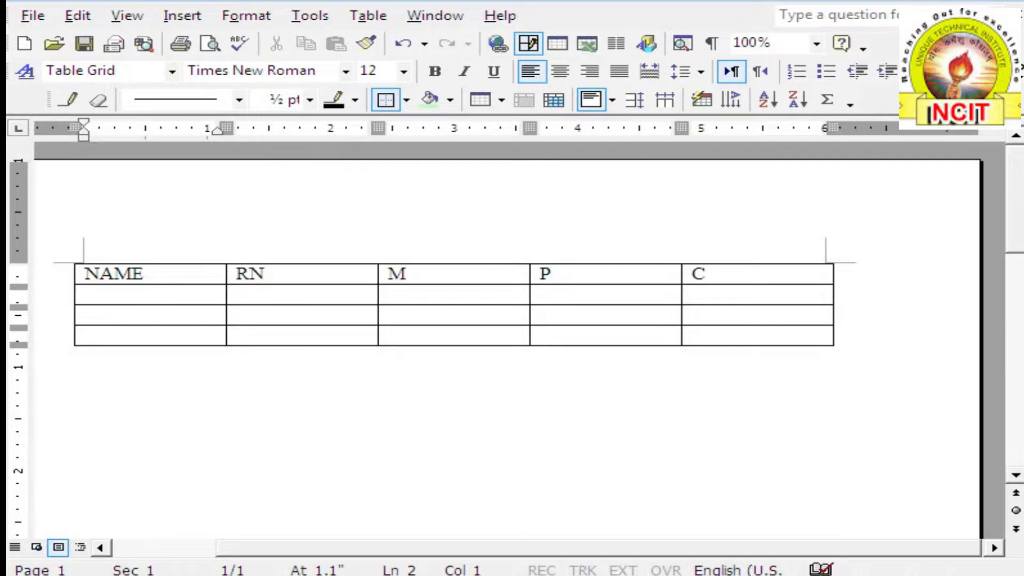
- Fill the second row with AJAY, roll number 1, marks 44, 55, 66
text(AJAY)
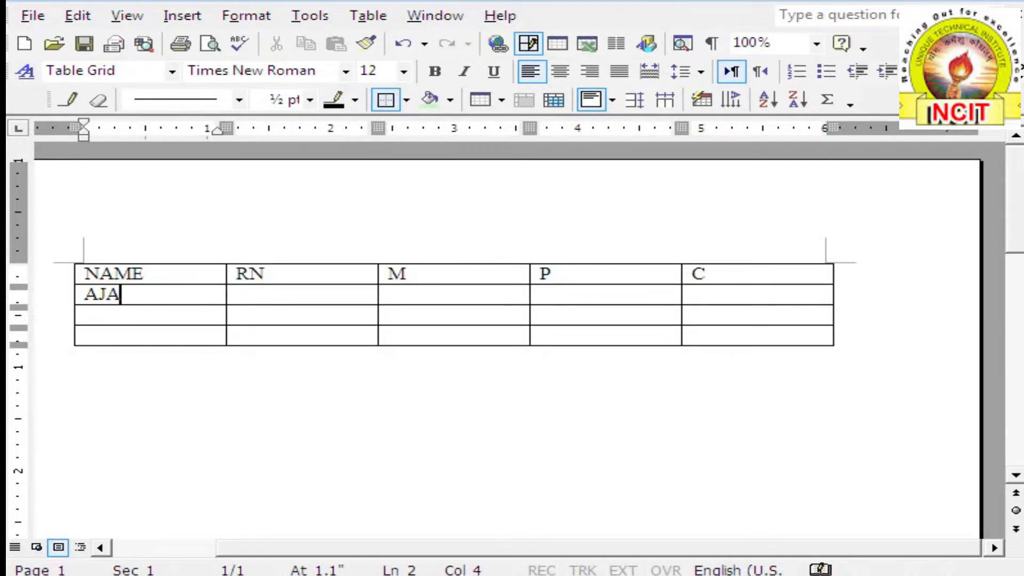
key(Tab)
text(1)
key(Tab)
text(44)
key(Tab)
text(55)
key(Tab)
text(66)
key(Down)
key(Left)
key(Left)
key(Left)
key(Left)
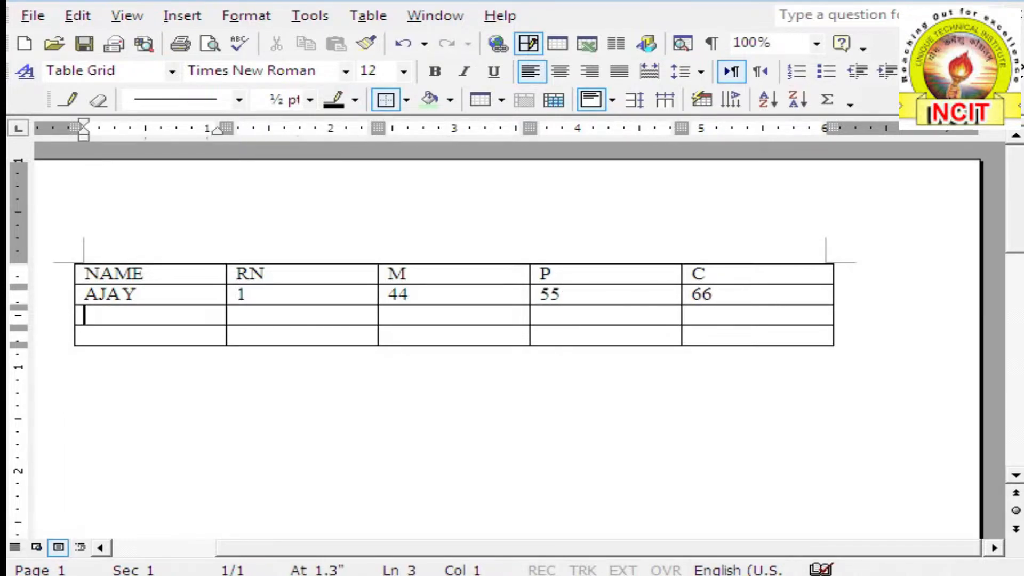
- Fill the third row with PAWAN, roll number 2, marks 55, 77, 66
text(PAWAN)
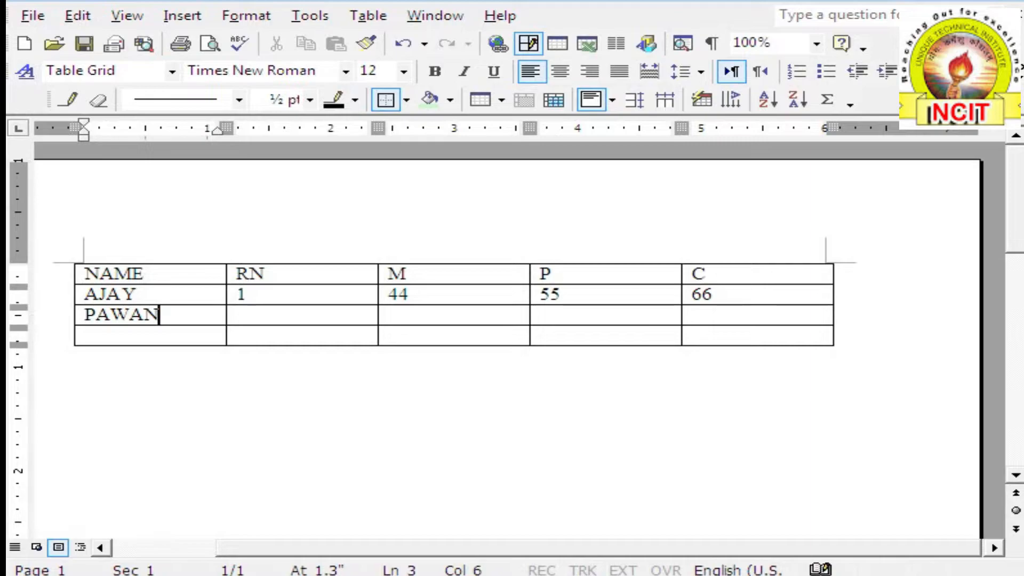
key(Tab)
text(2)
key(Tab)
text(55)
key(Tab)
text(77)
key(Tab)
text(66)
key(Down)
key(Left)
key(Left)
key(Left)
key(Left)
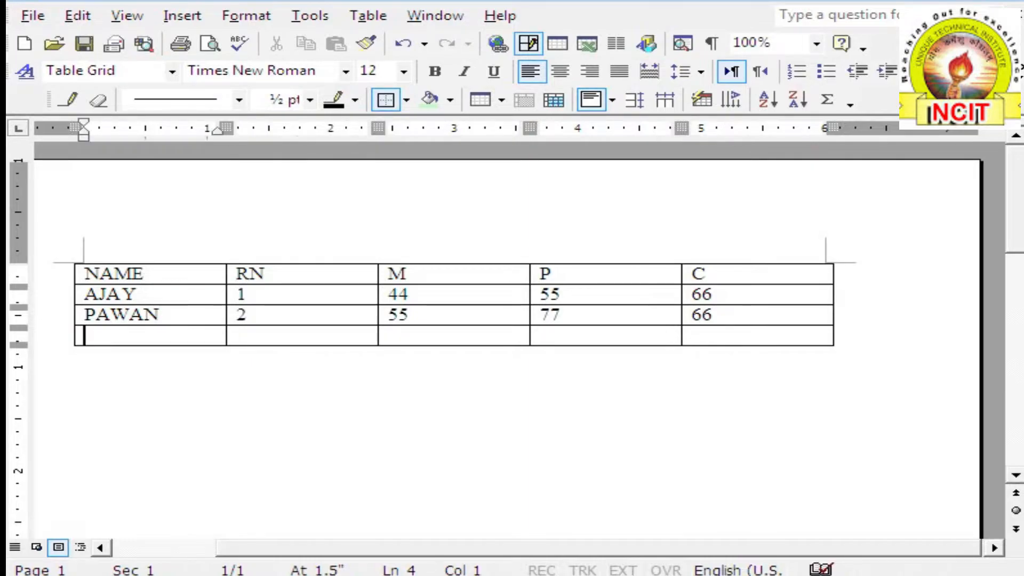
- Fill the last row with SUMIT, roll number 3, marks 44, 55, 88
text(SUMIT)
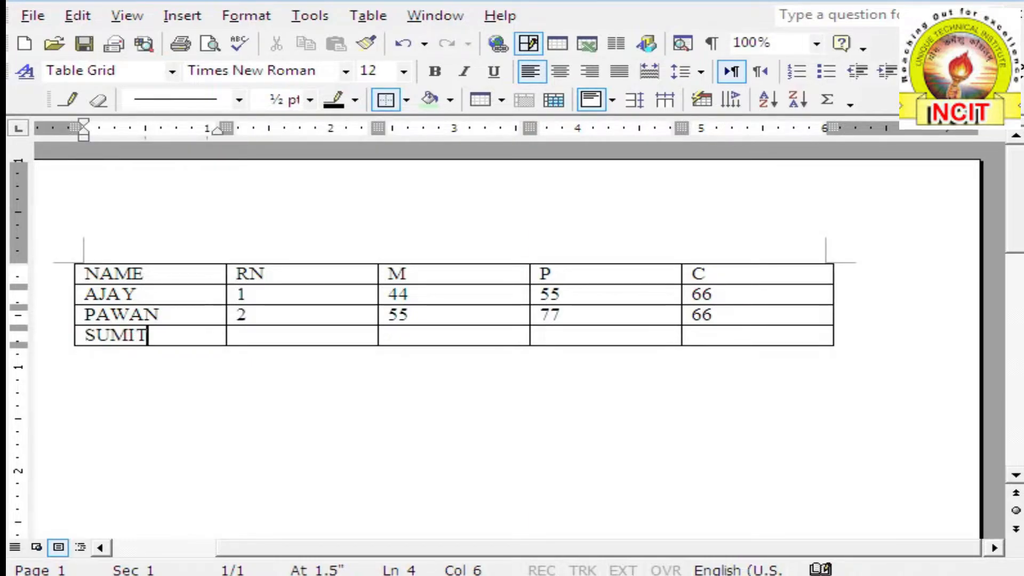
key(Tab)
text(3)
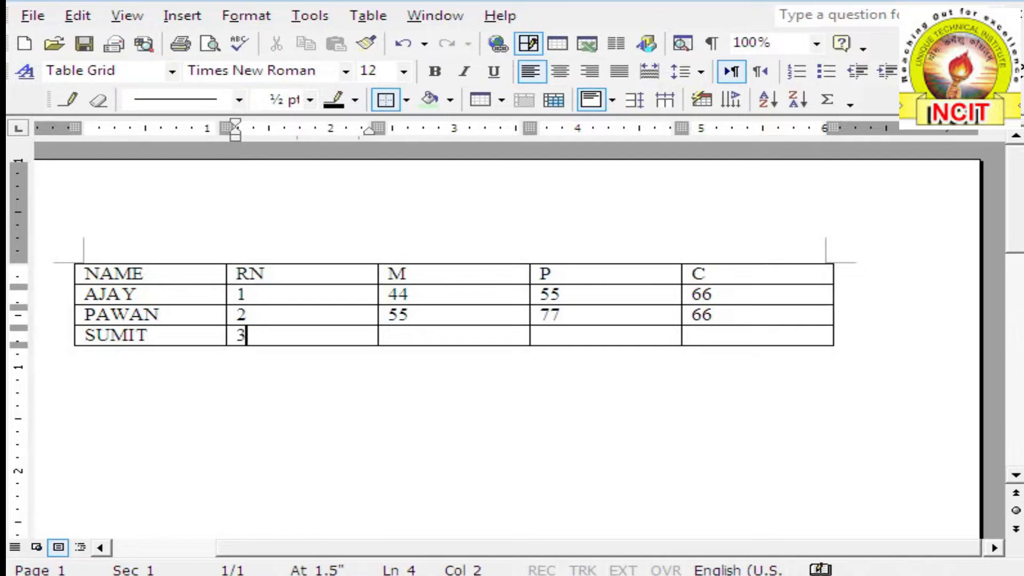
key(Tab)
text(44)
key(Tab)
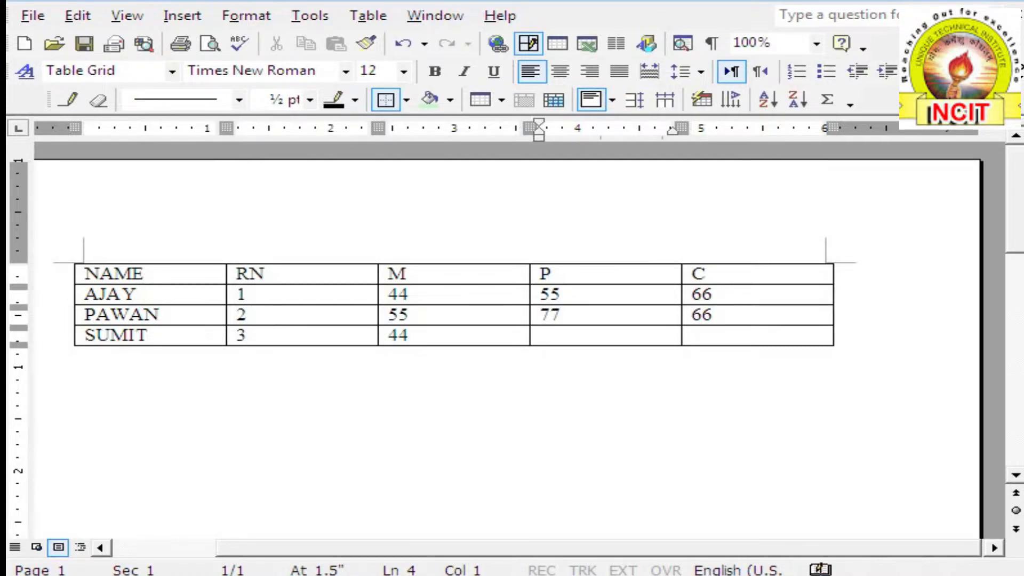
text(55)
key(Tab)
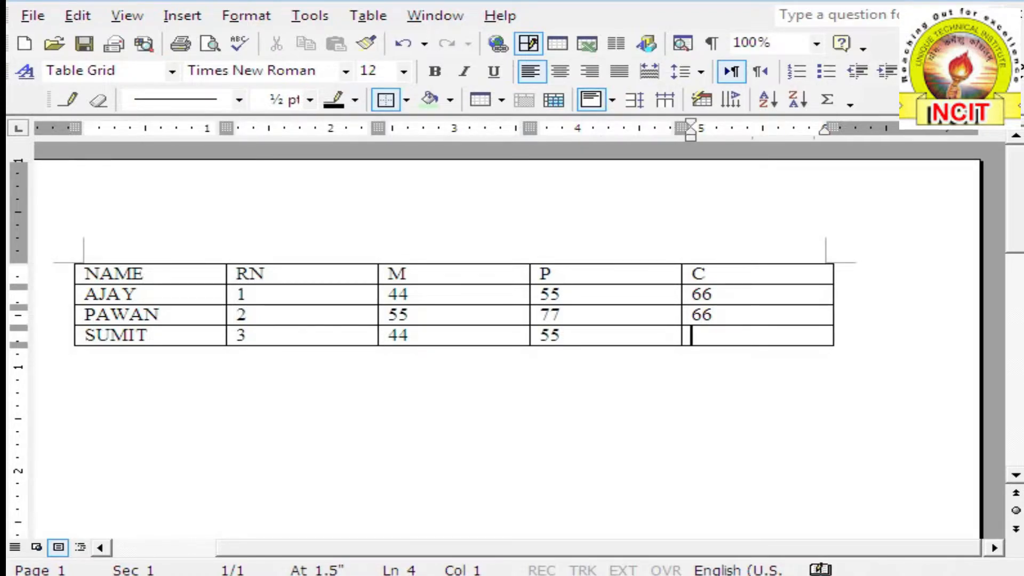
text(88)
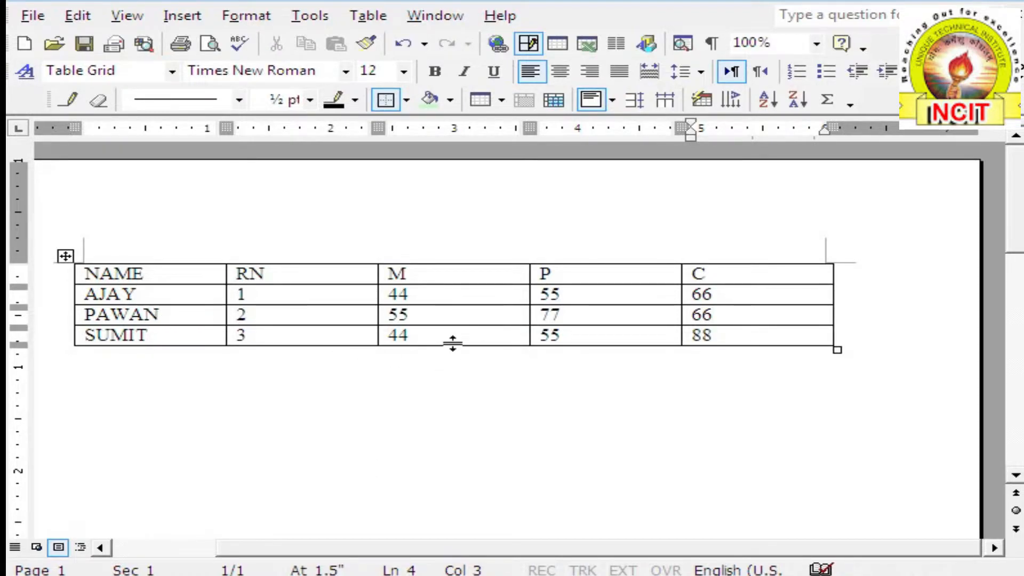
- Click through the first student's mark and roll number cells, then select the whole marks table
click(414, 293)
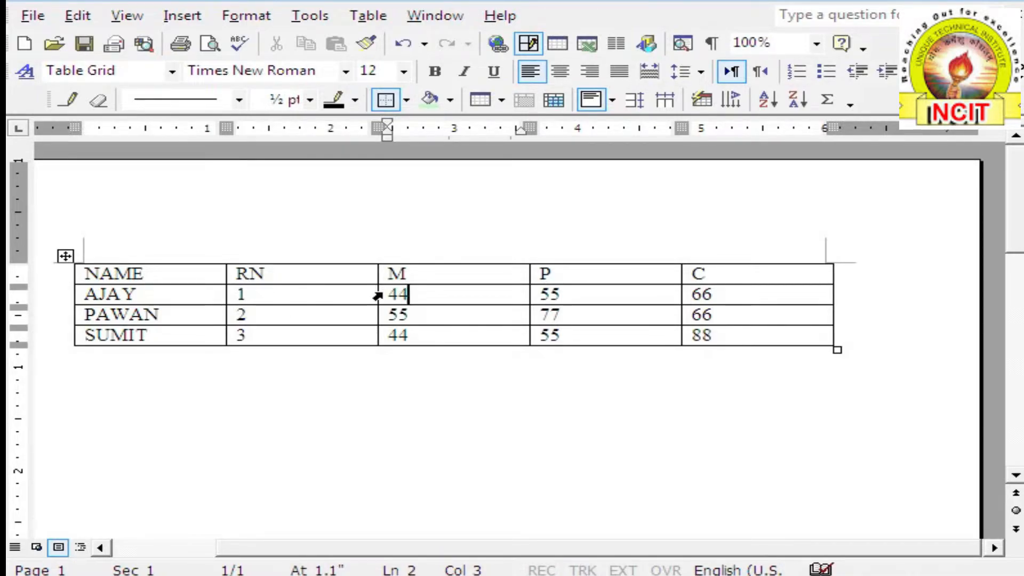
click(382, 296)
click(421, 294)
click(296, 296)
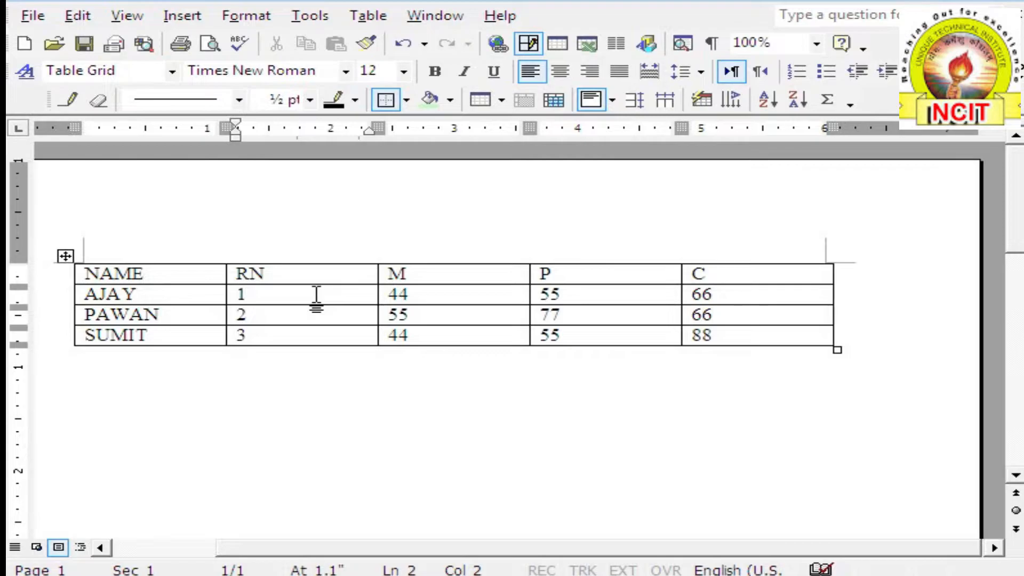
click(67, 254)
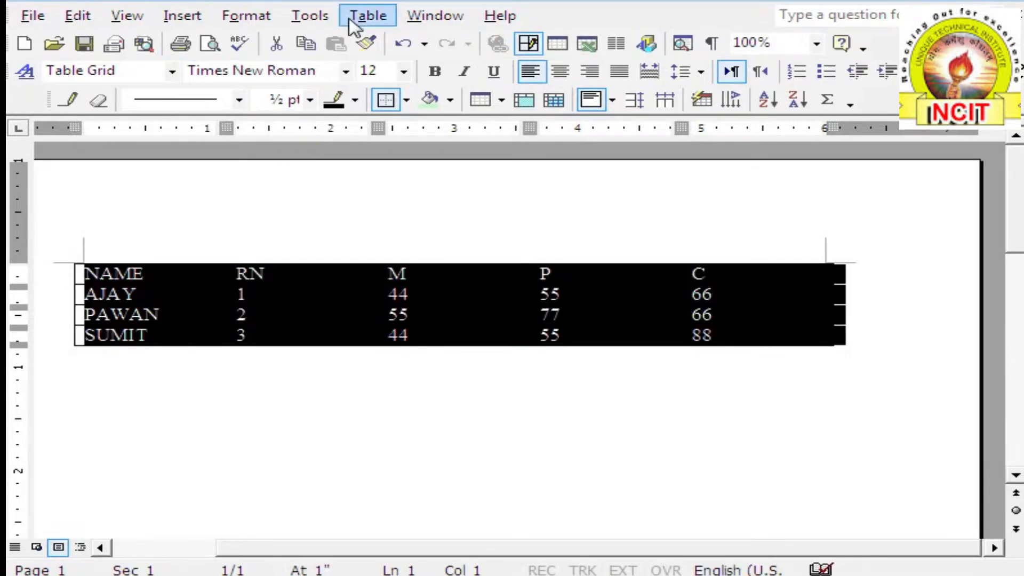
- Apply AutoFit to Contents to the marks table, then deselect it
click(353, 22)
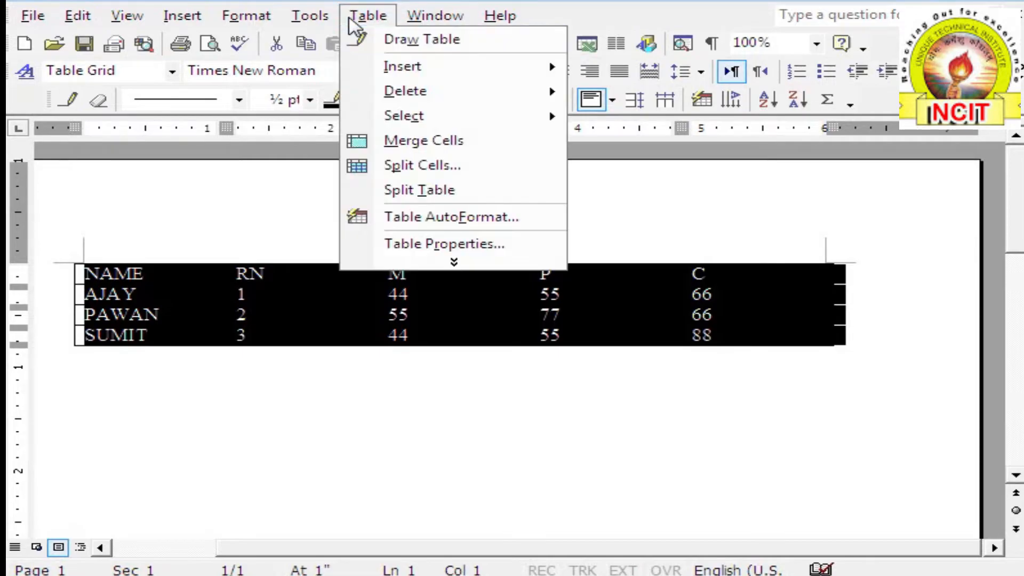
click(441, 262)
mouse_move(424, 244)
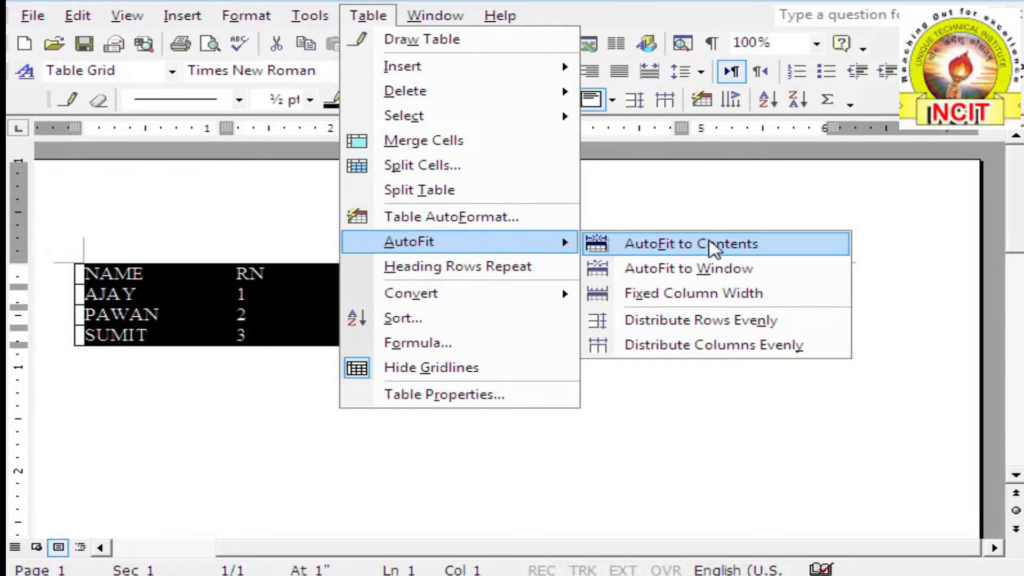
click(712, 243)
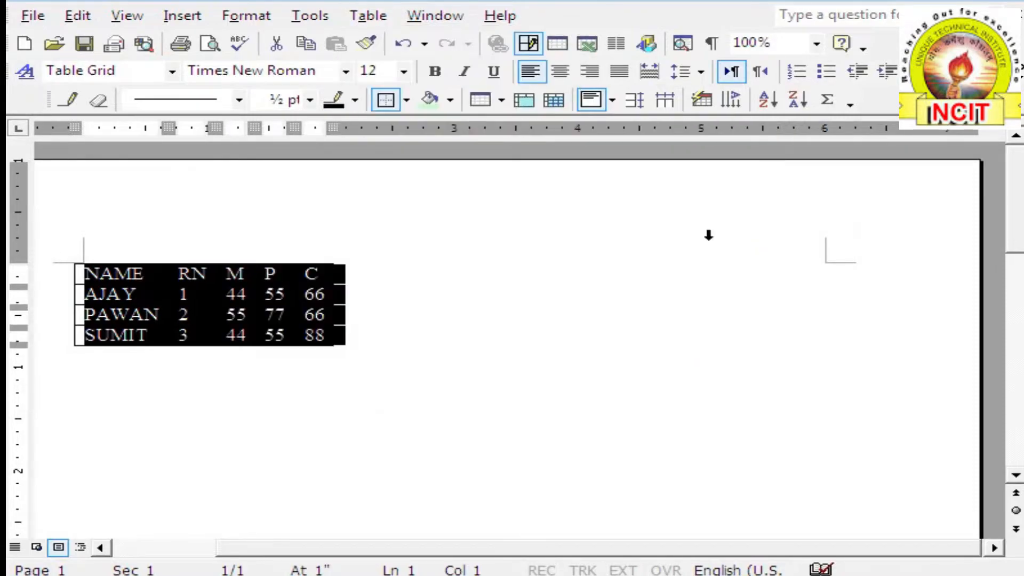
click(457, 421)
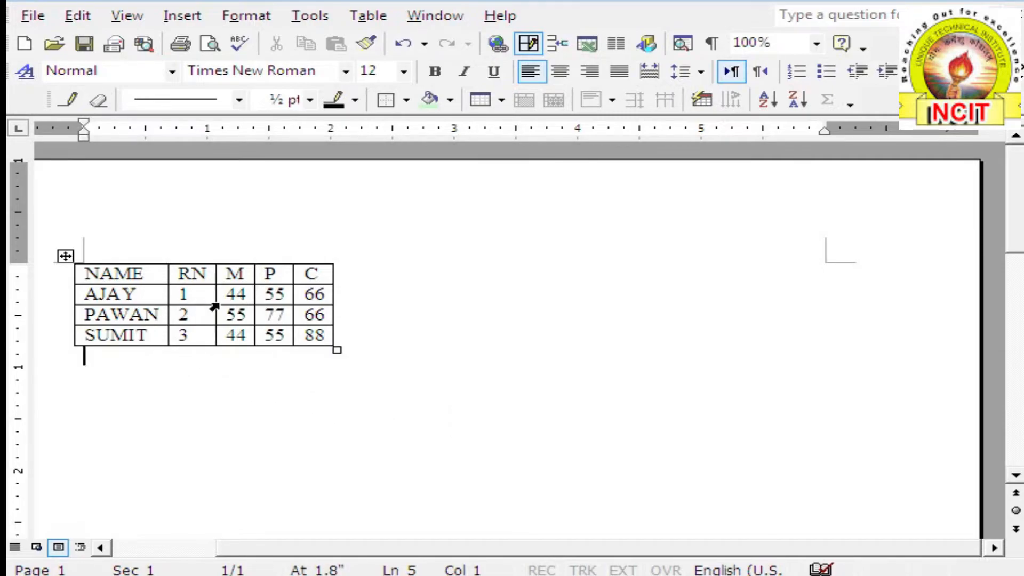
- Type 67653 into the first student's M cell, then delete the extra digits
click(251, 295)
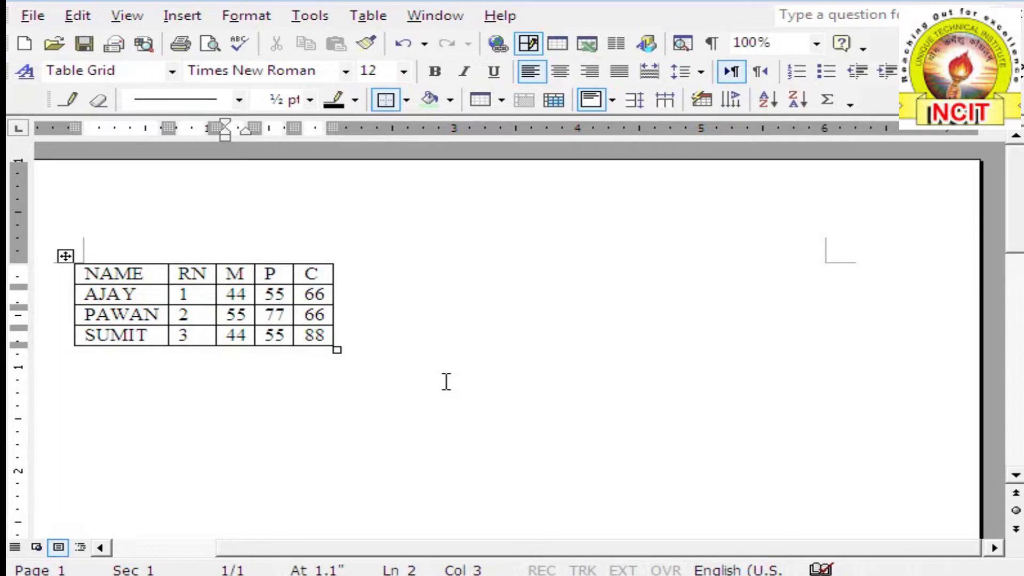
text(67653)
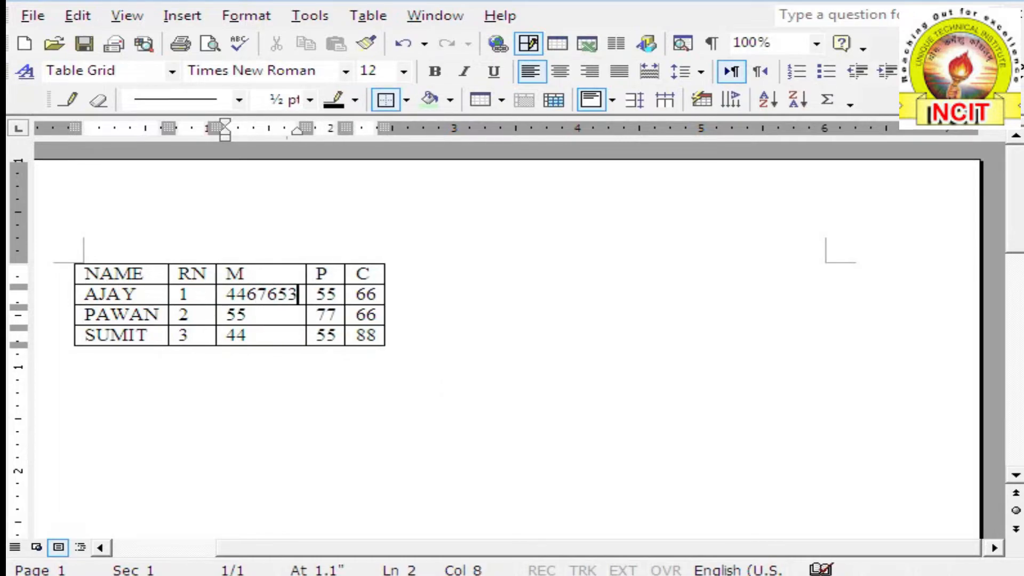
key(BackSpace)
key(BackSpace)
key(BackSpace)
key(BackSpace)
key(BackSpace)
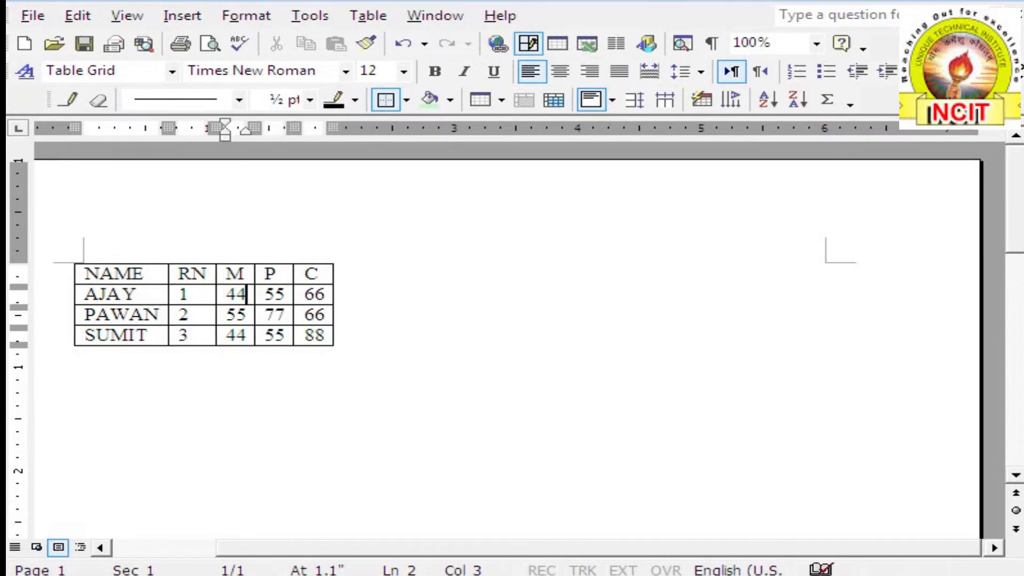
click(152, 297)
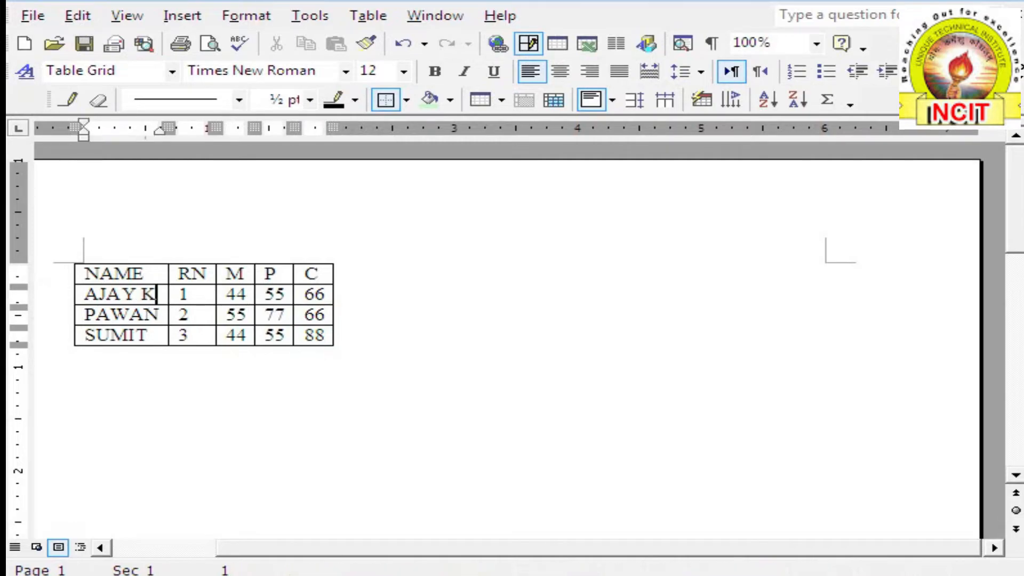
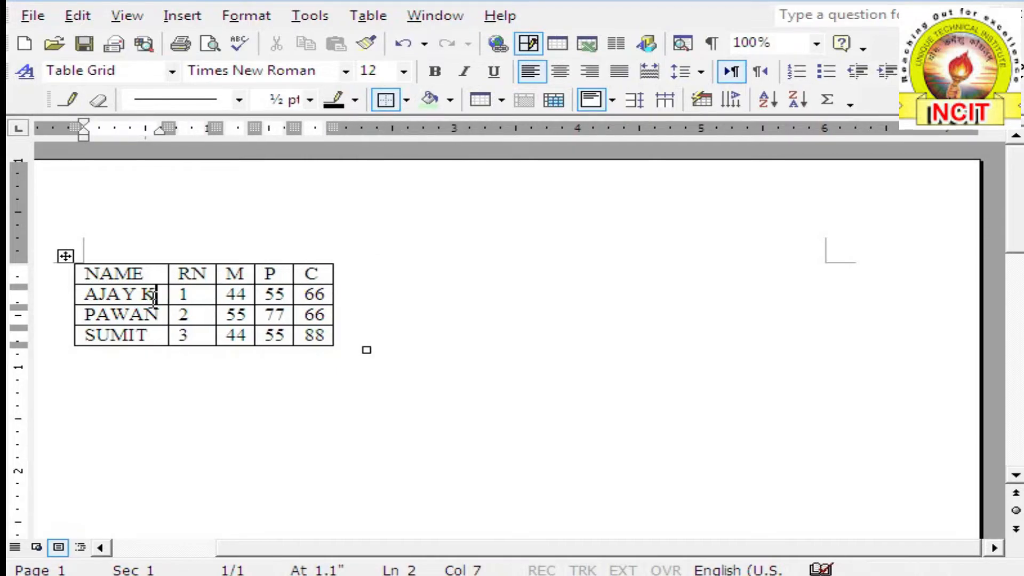
- Select the marks table and apply AutoFit to Contents again
click(64, 256)
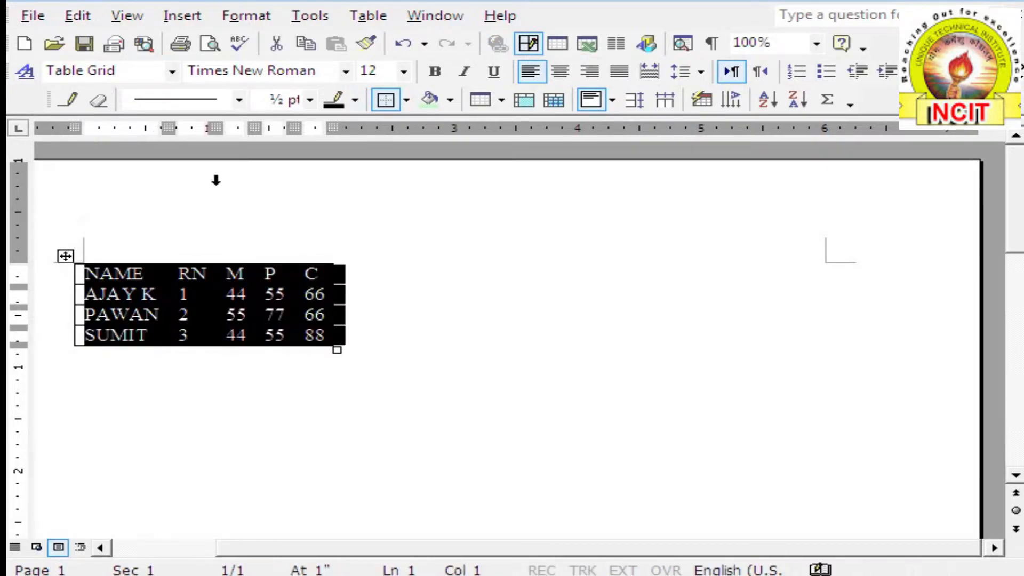
click(343, 24)
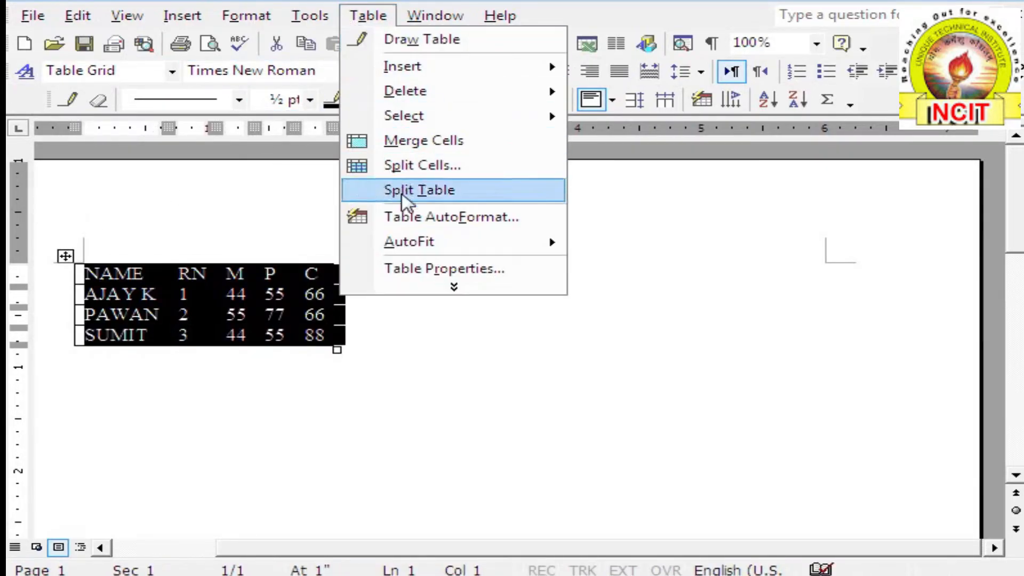
mouse_move(420, 241)
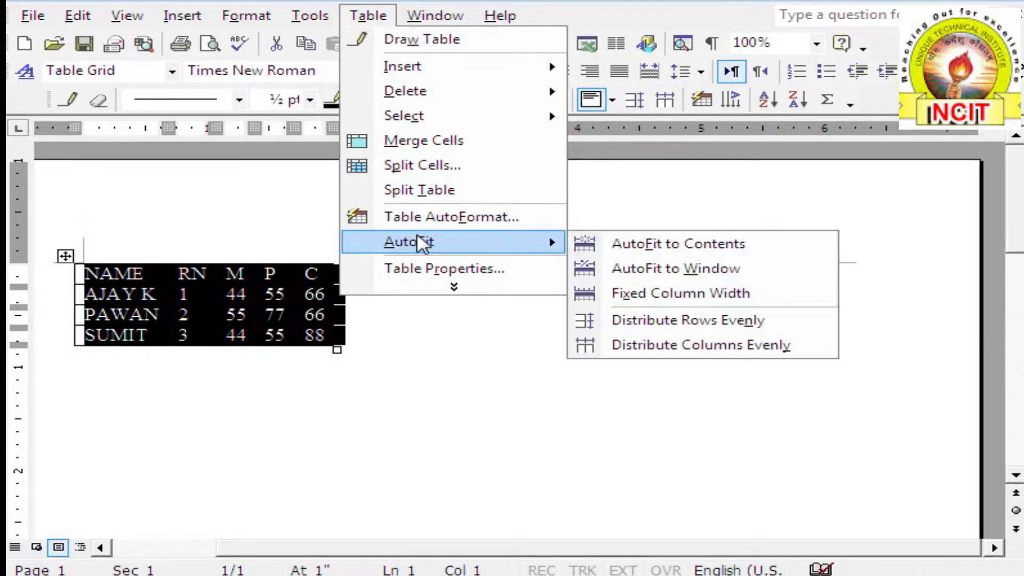
click(605, 244)
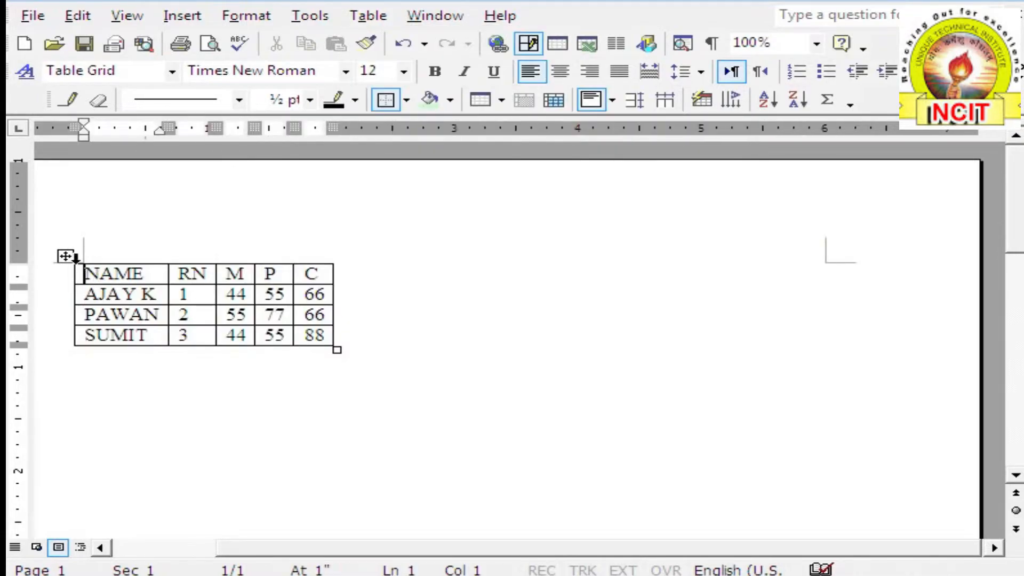
- Reselect the table and apply AutoFit to Window to fill the page width
click(65, 255)
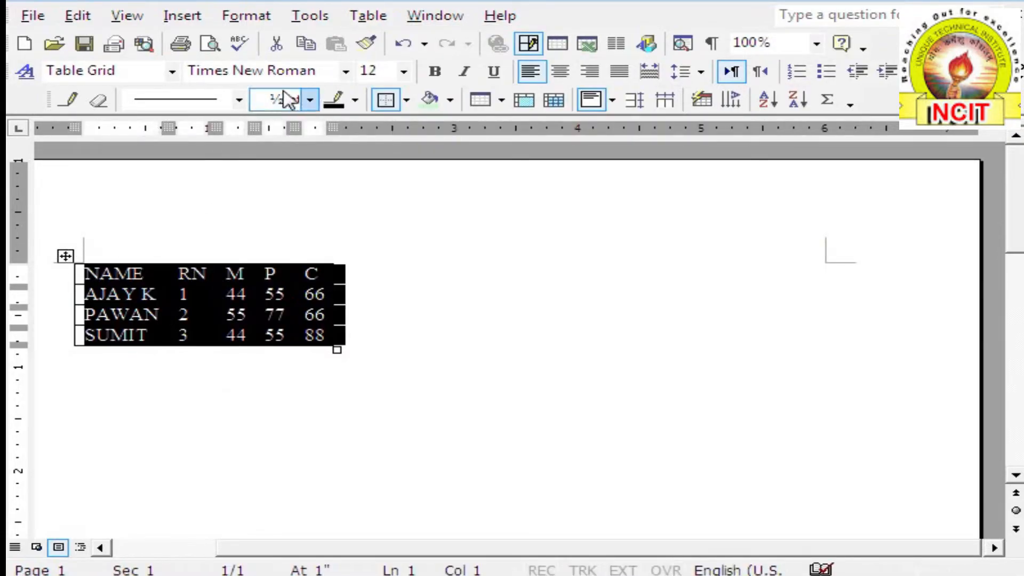
click(357, 23)
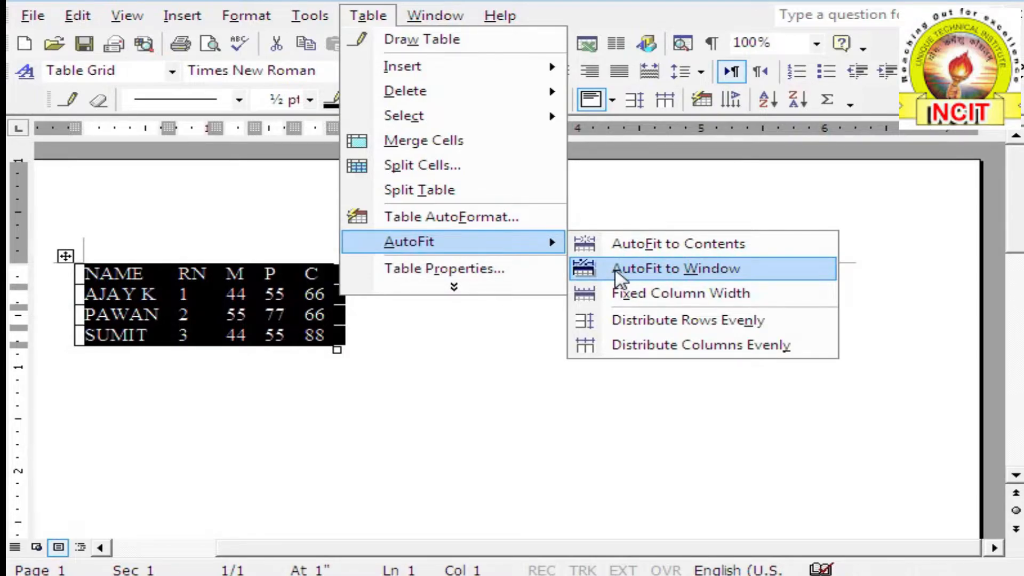
click(639, 271)
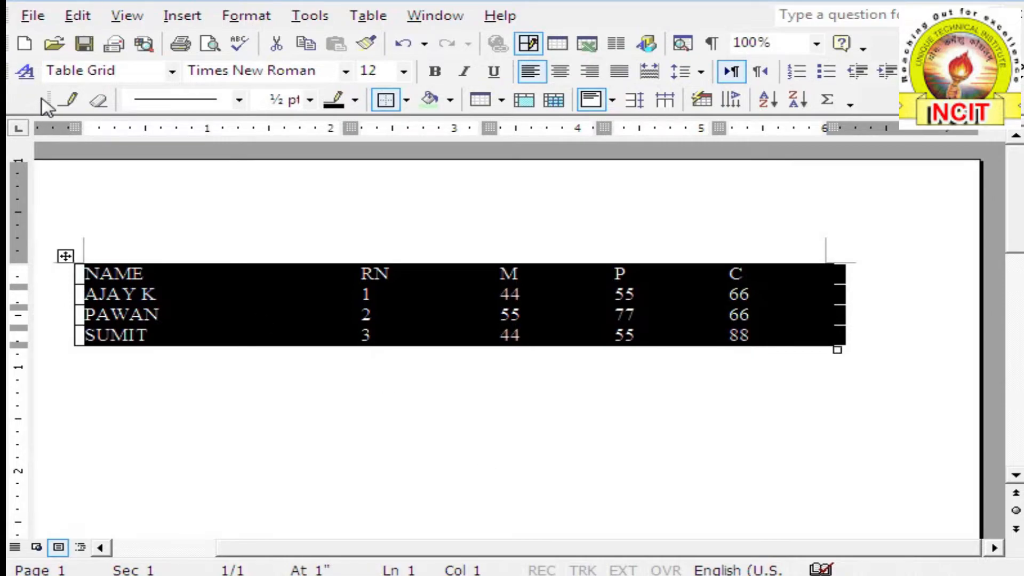
- Float the table drawing toolbar and draw a new table with four row lines
drag(49, 98, 96, 192)
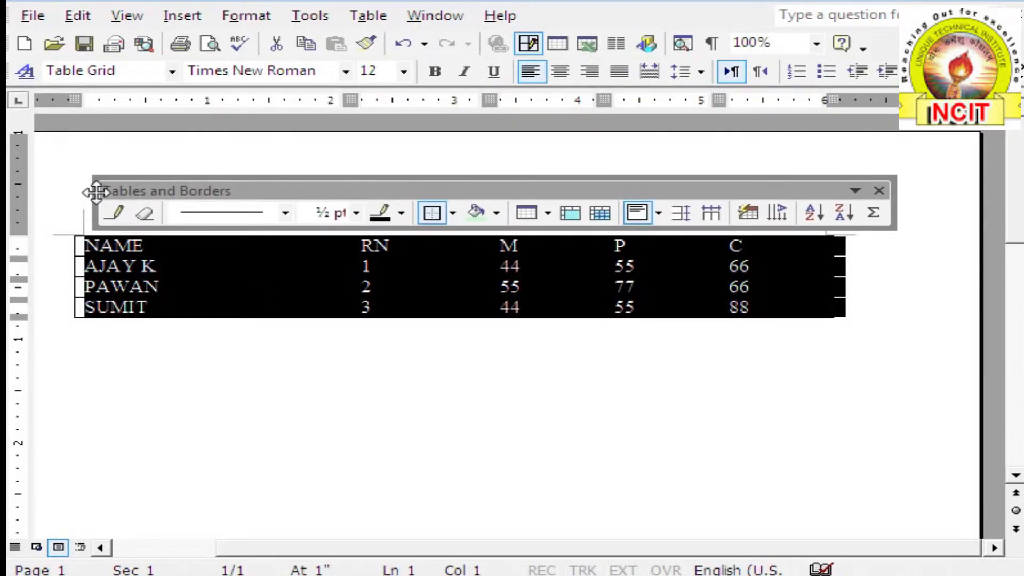
click(122, 213)
scroll(195, 411, down, 3)
mouse_move(133, 281)
mouse_down()
mouse_move(299, 425)
mouse_move(347, 436)
mouse_up()
drag(122, 261, 272, 261)
drag(114, 293, 264, 293)
drag(116, 336, 313, 336)
drag(118, 365, 304, 365)
- Draw six column dividers in the drawn table, stop drawing, and move the toolbar aside
mouse_move(145, 236)
mouse_down()
mouse_move(174, 380)
mouse_move(163, 397)
mouse_up()
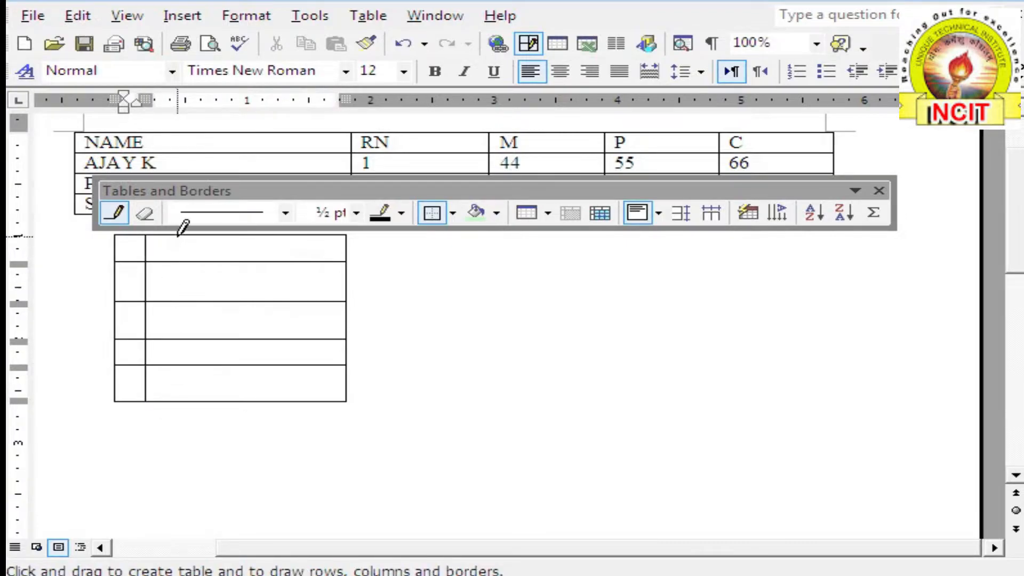
drag(177, 235, 194, 395)
drag(219, 235, 229, 399)
drag(241, 235, 267, 398)
drag(276, 235, 287, 400)
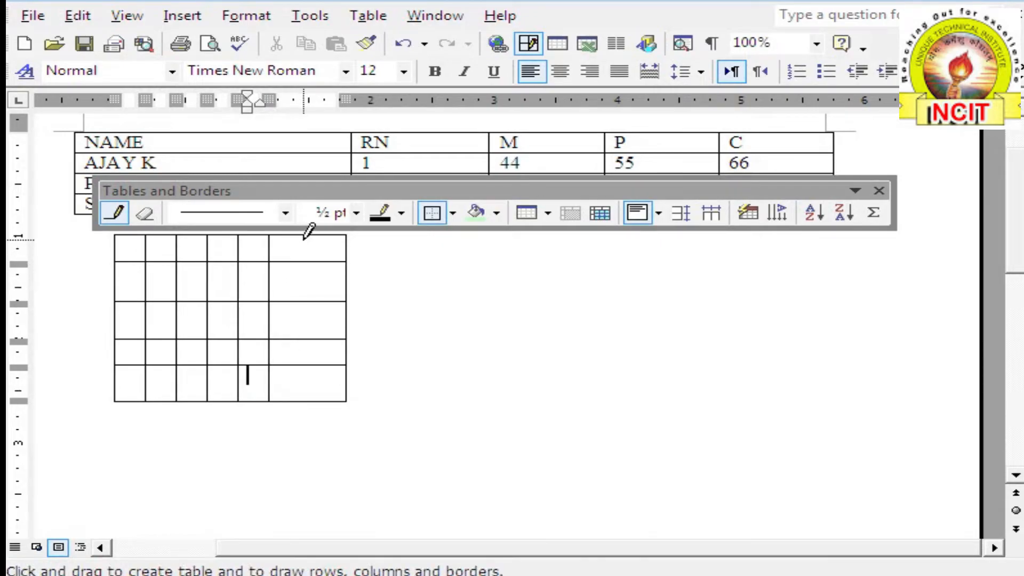
drag(304, 238, 326, 404)
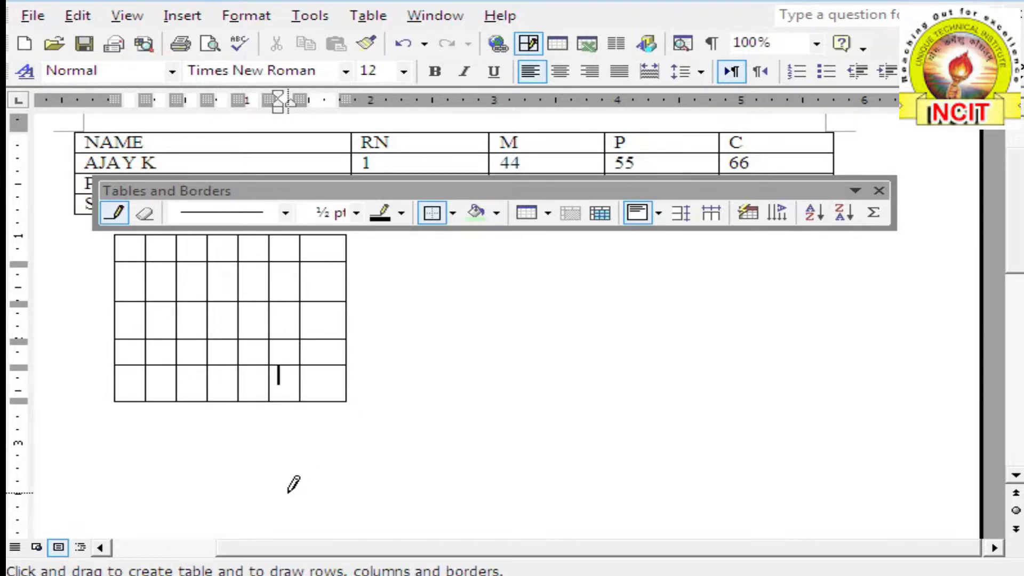
key(Escape)
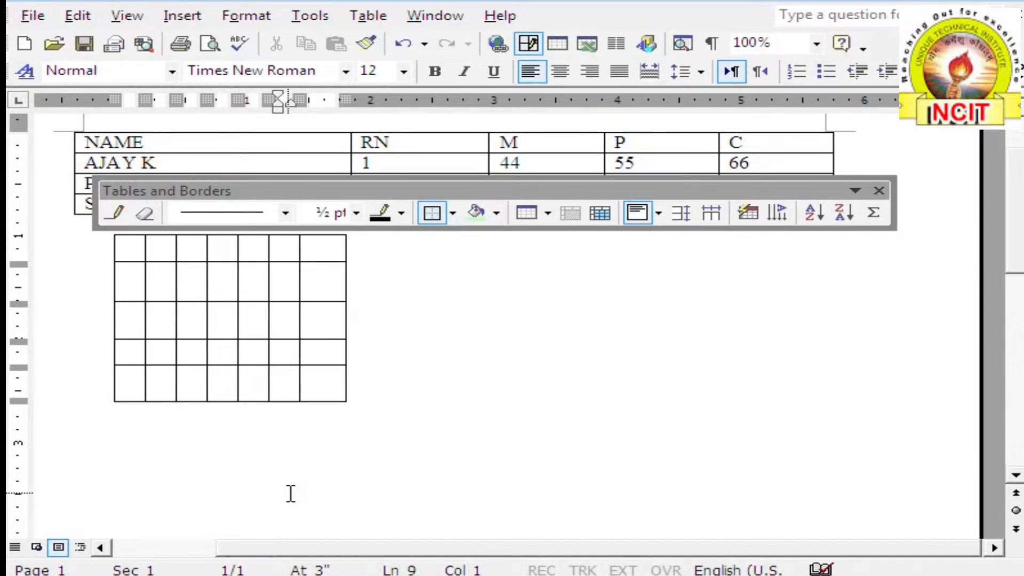
drag(194, 191, 156, 103)
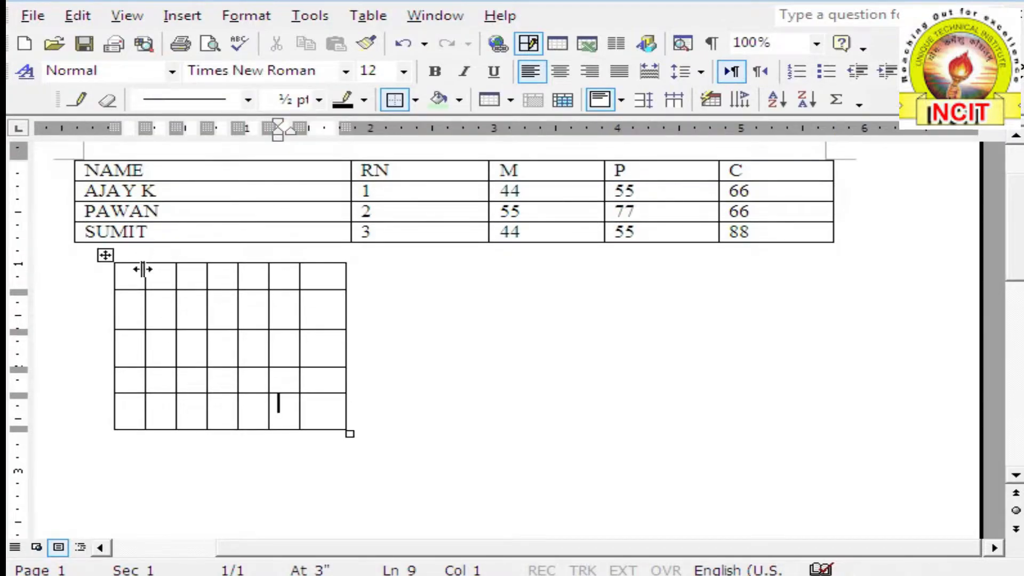
- Stretch the drawn table to the page width with AutoFit to Window
click(105, 255)
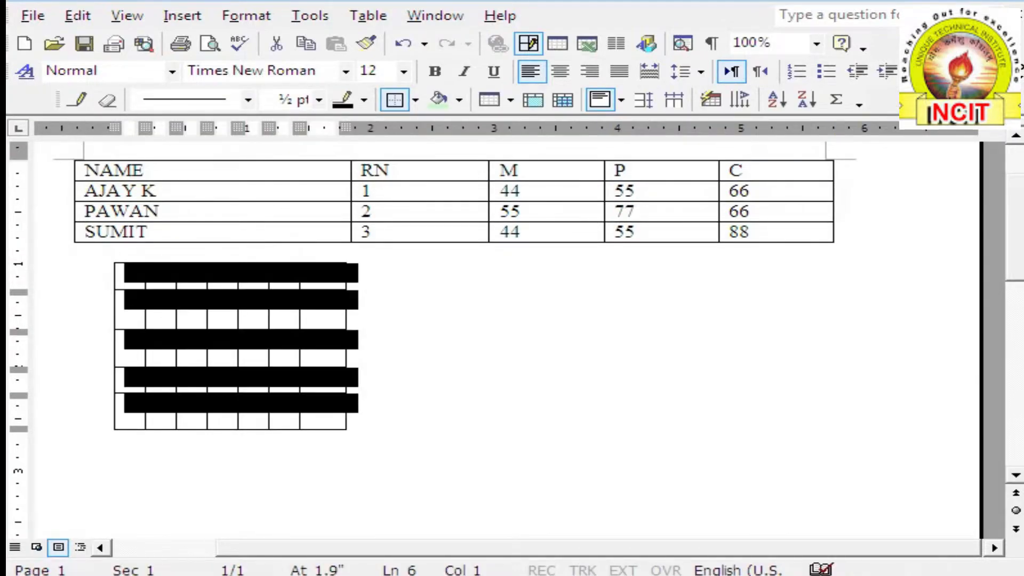
click(368, 16)
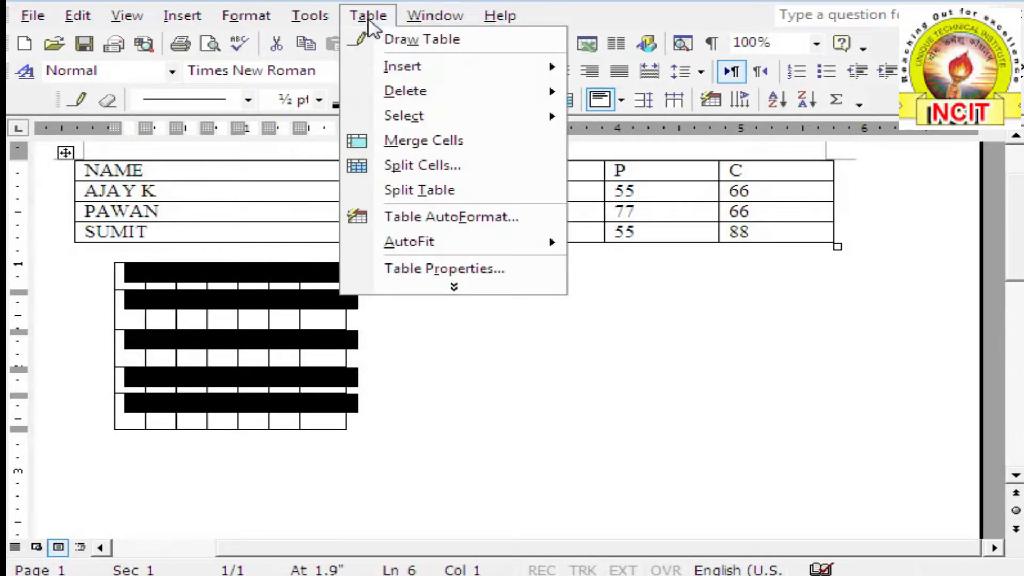
mouse_move(446, 244)
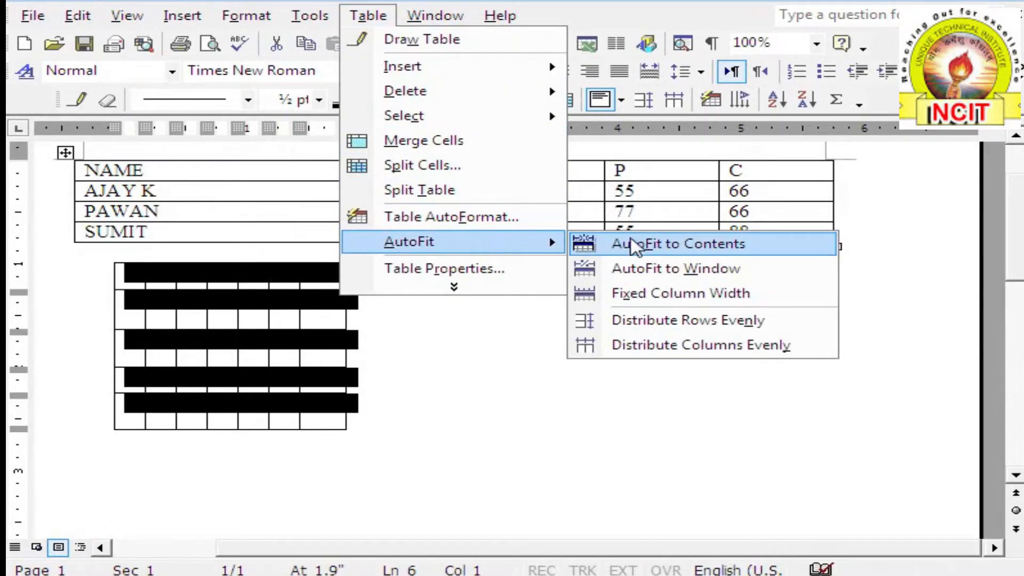
click(652, 269)
click(306, 476)
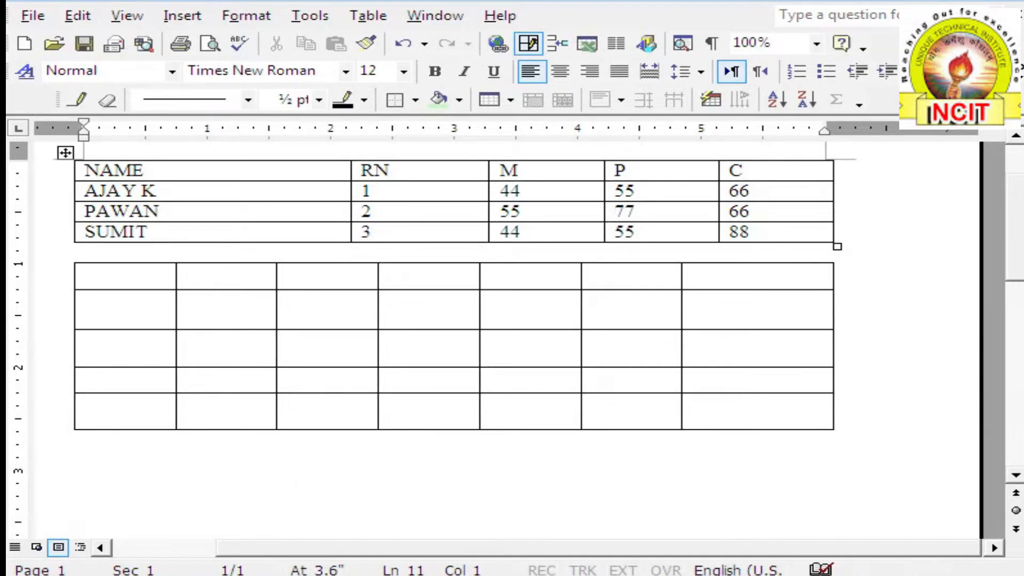
- Give the drawn table Fixed Column Width from the AutoFit menu
click(352, 17)
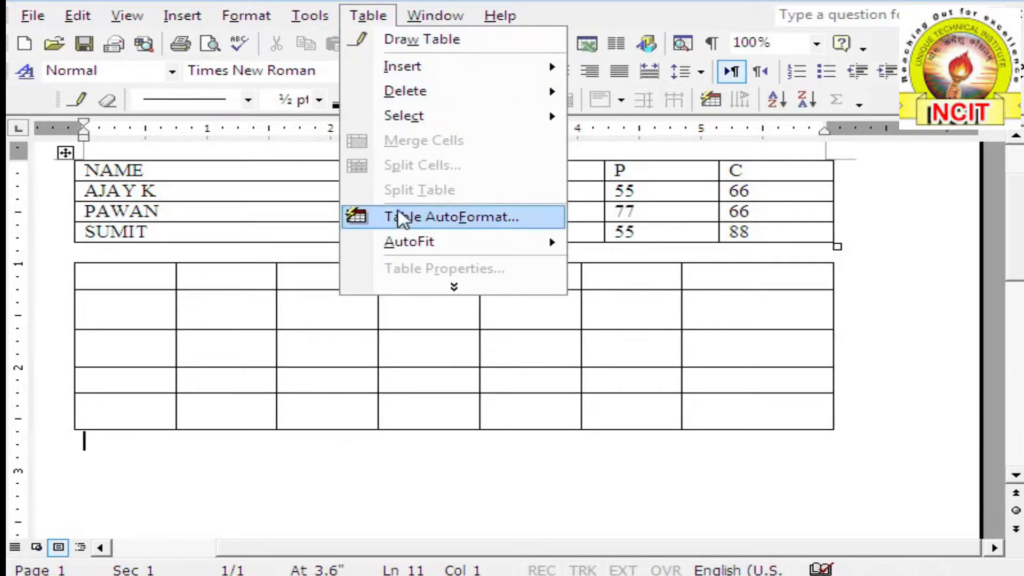
mouse_move(409, 246)
click(299, 393)
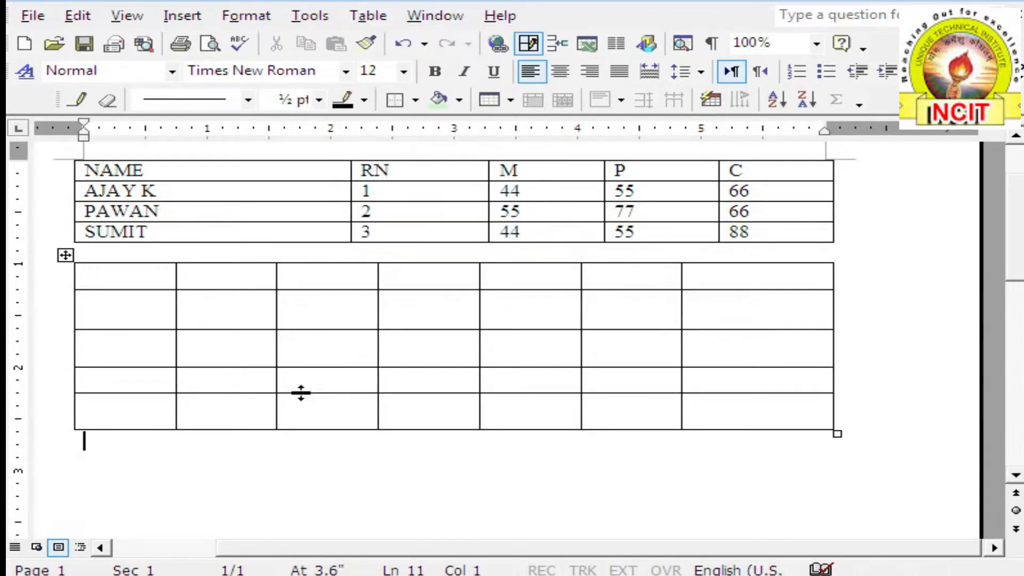
click(294, 338)
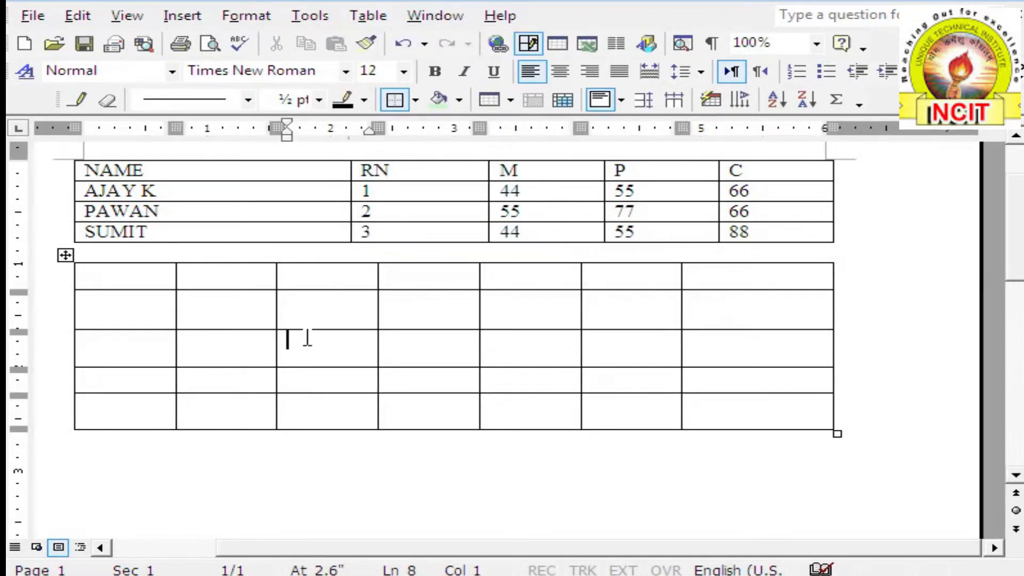
click(382, 17)
mouse_move(455, 244)
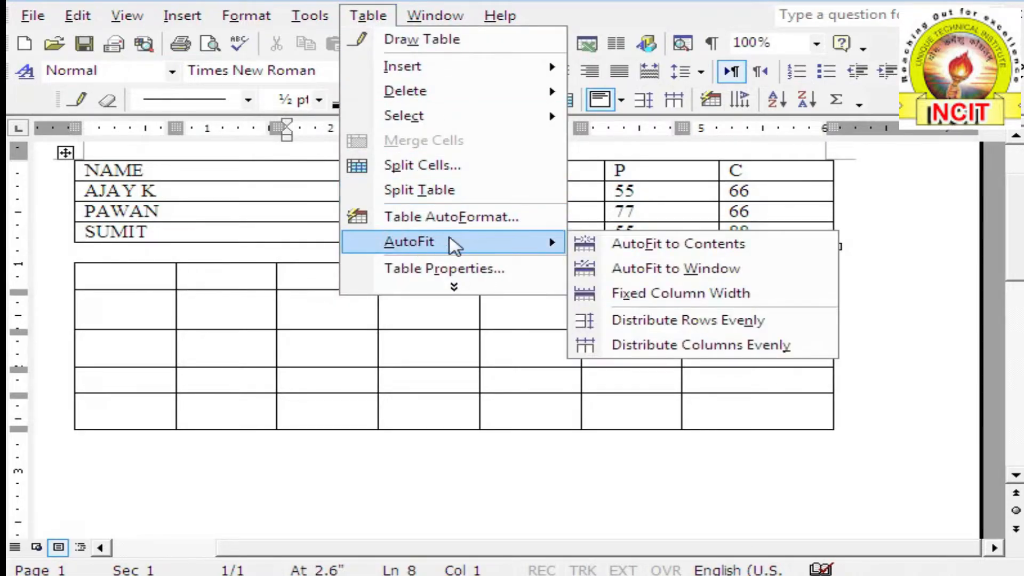
click(647, 299)
- Select the whole drawn table and delete it
scroll(208, 309, up, 1)
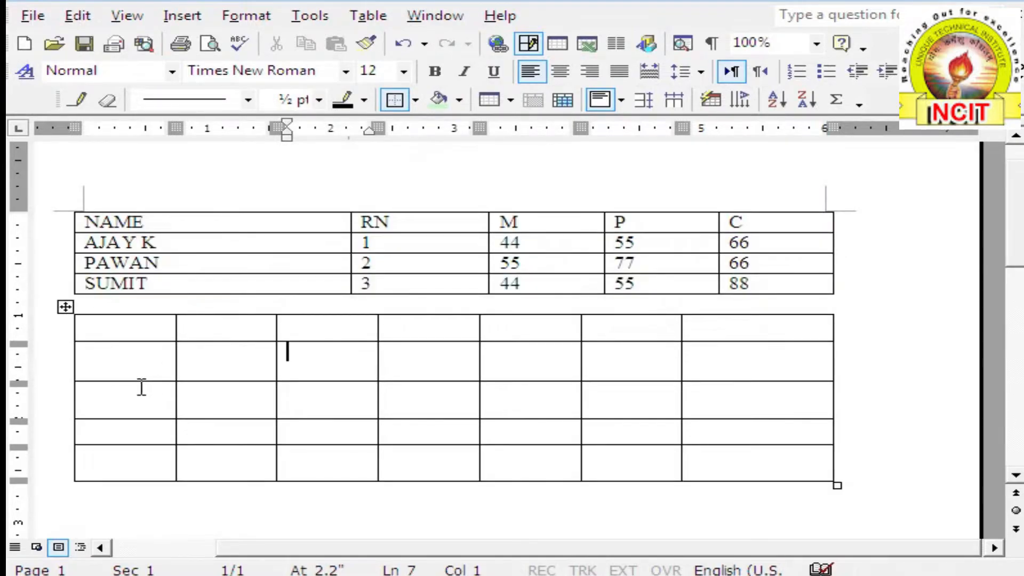
click(65, 308)
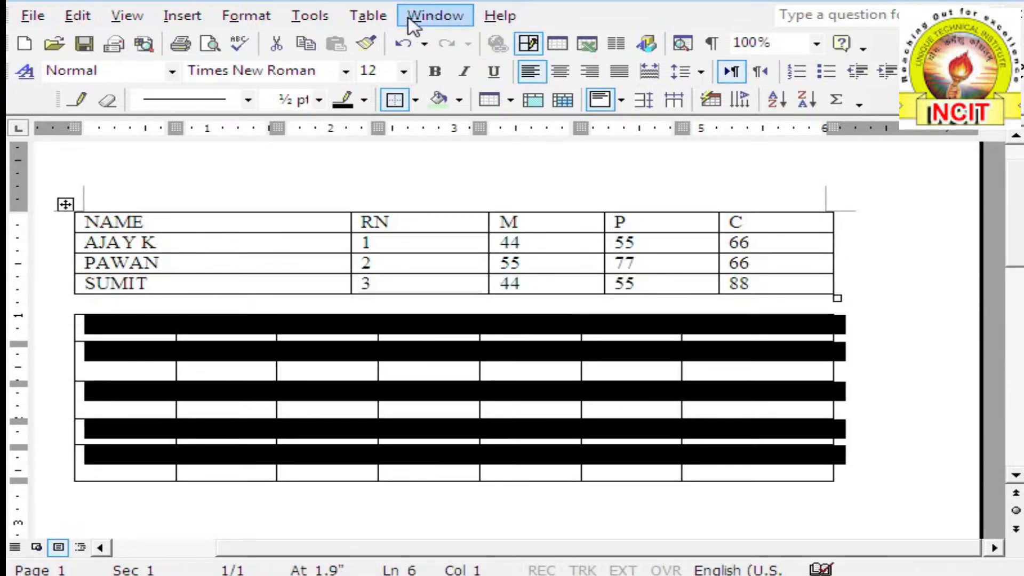
click(363, 15)
mouse_move(394, 91)
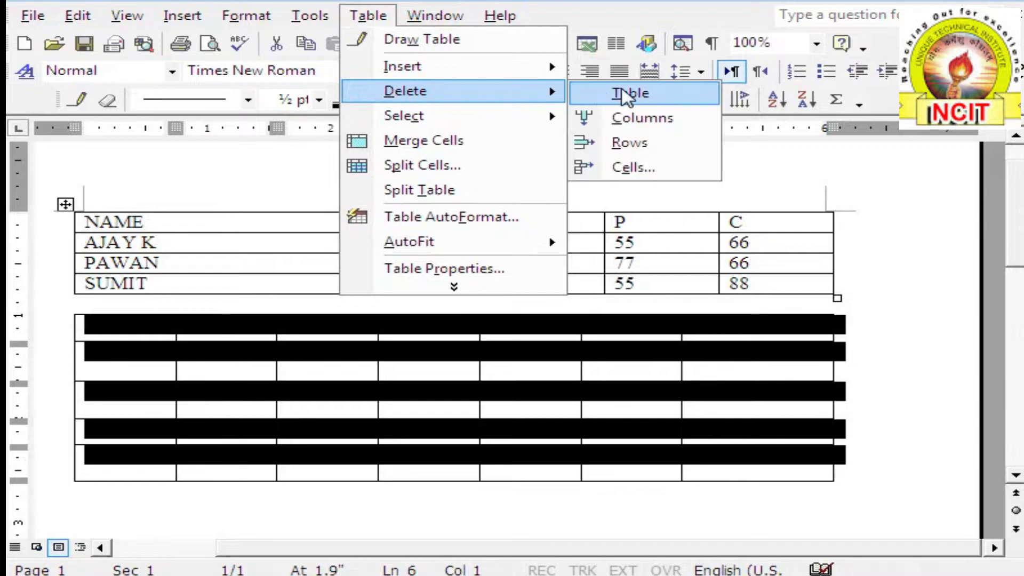
click(624, 97)
- Apply AutoFit to Contents to the whole marks table
click(207, 241)
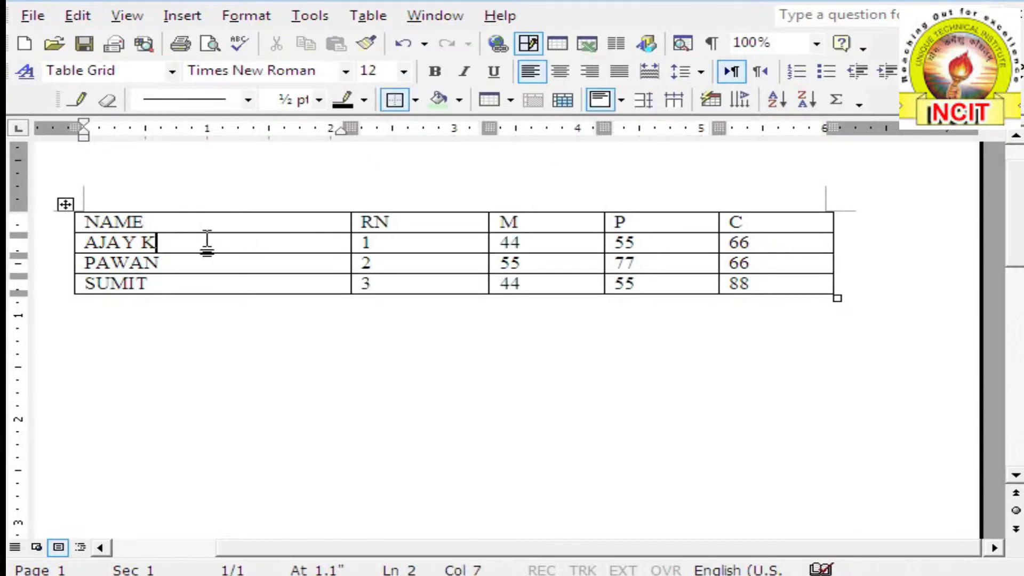
scroll(201, 245, up, 1)
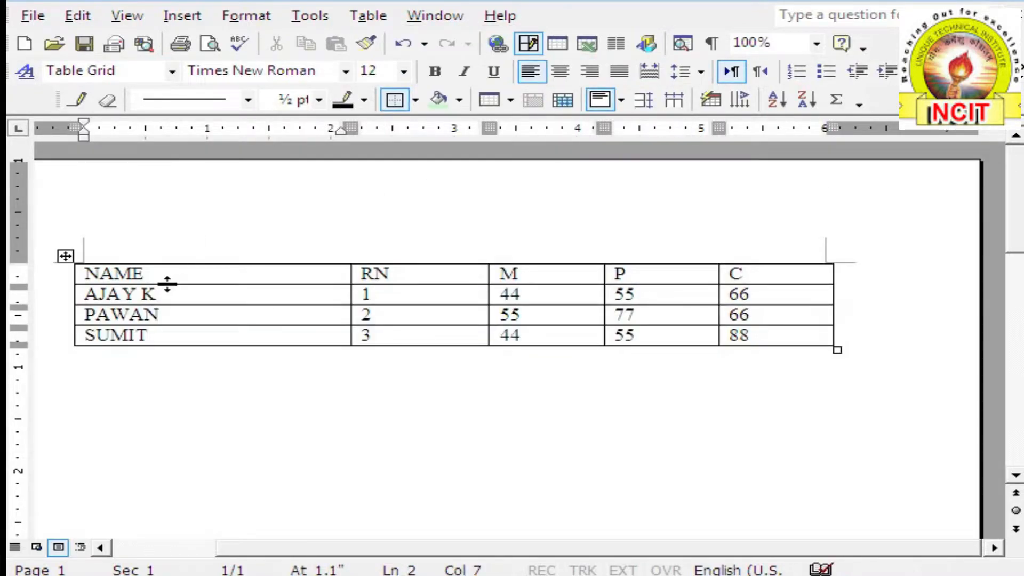
click(65, 256)
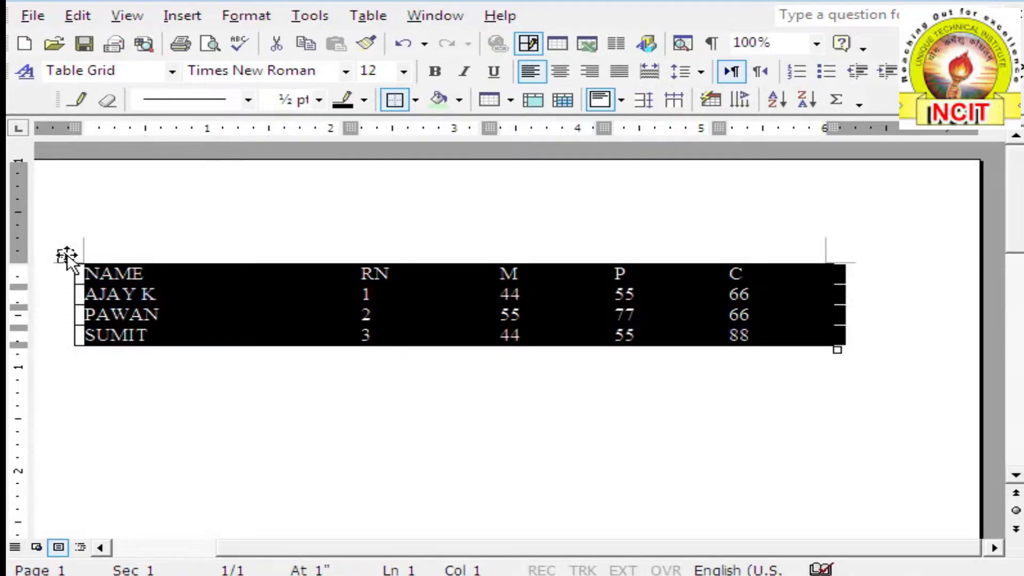
click(352, 17)
mouse_move(392, 244)
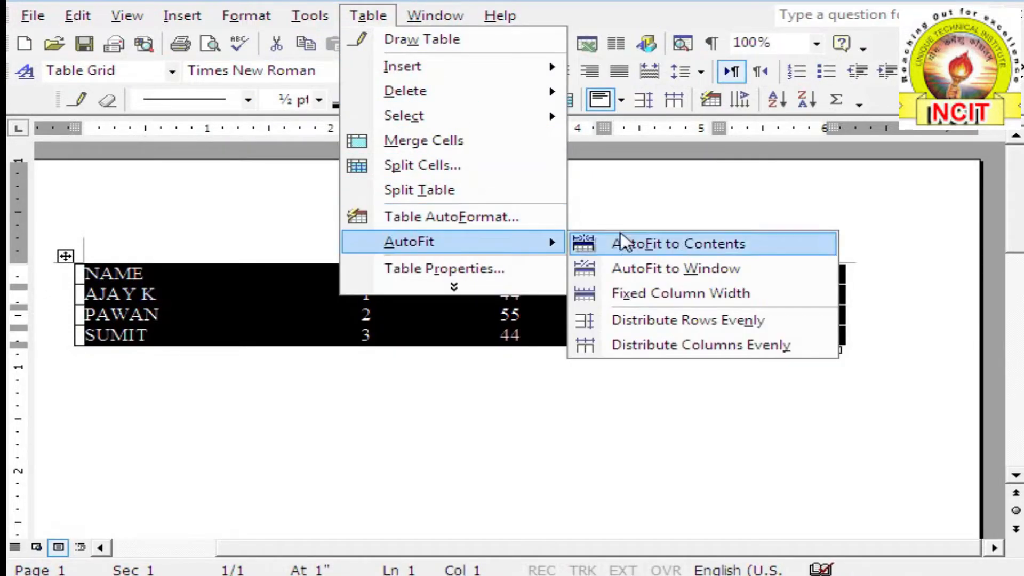
click(631, 254)
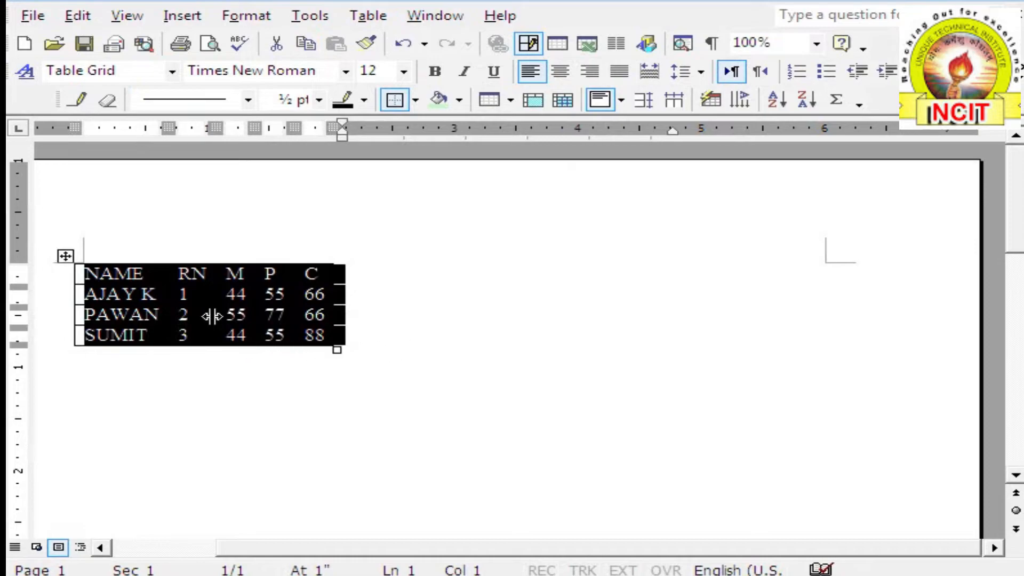
- Type 'UMAR' after the first student's name to lengthen it, then reselect the table
click(169, 297)
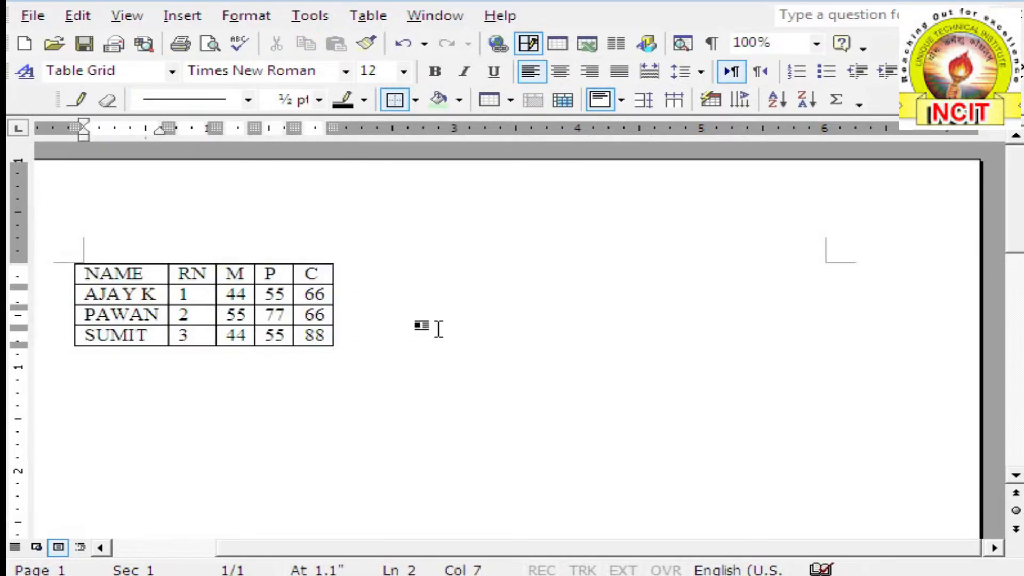
text(UMAR)
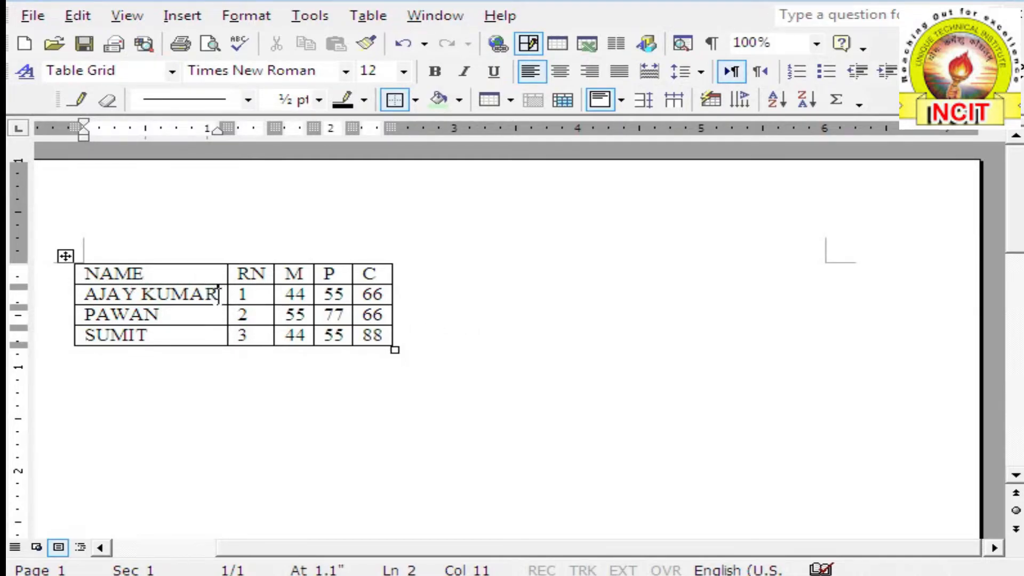
click(65, 256)
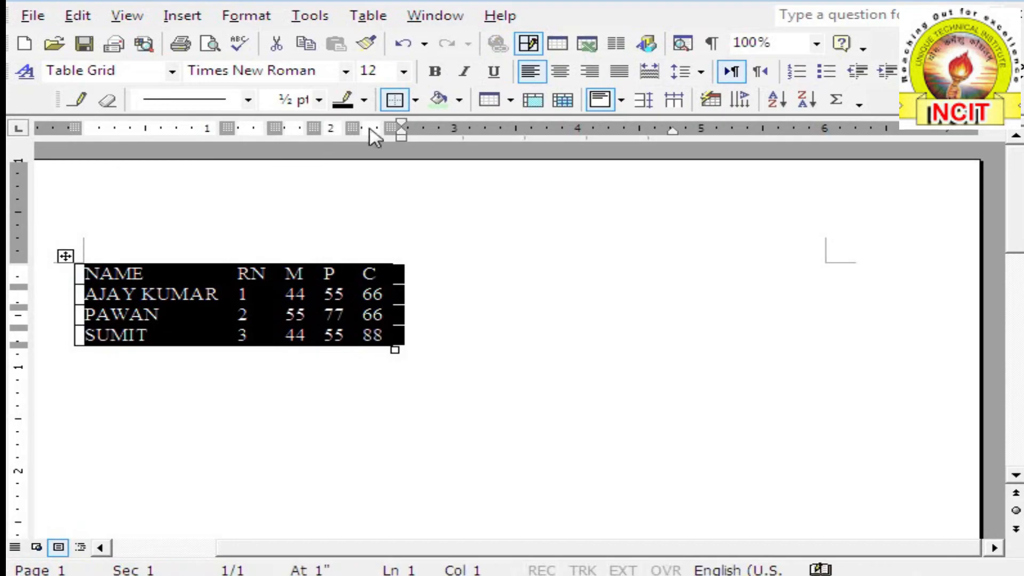
- Set the marks table to Fixed Column Width
click(388, 19)
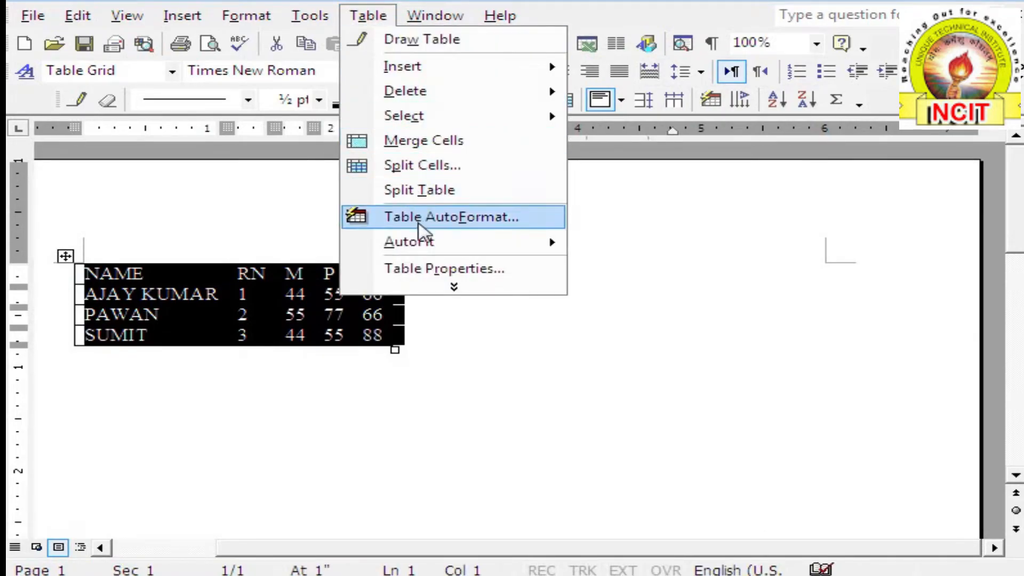
mouse_move(420, 246)
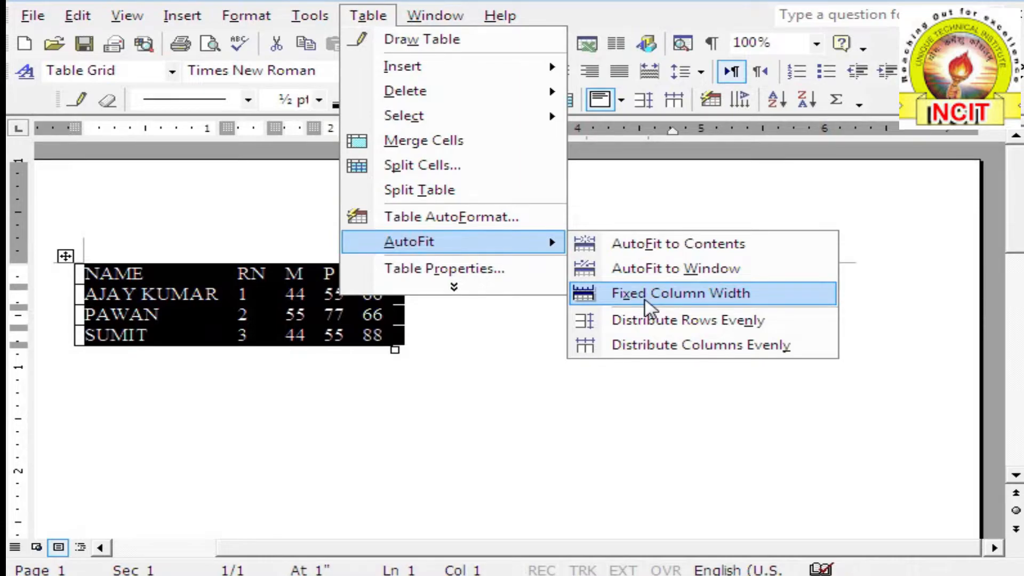
click(690, 298)
click(196, 319)
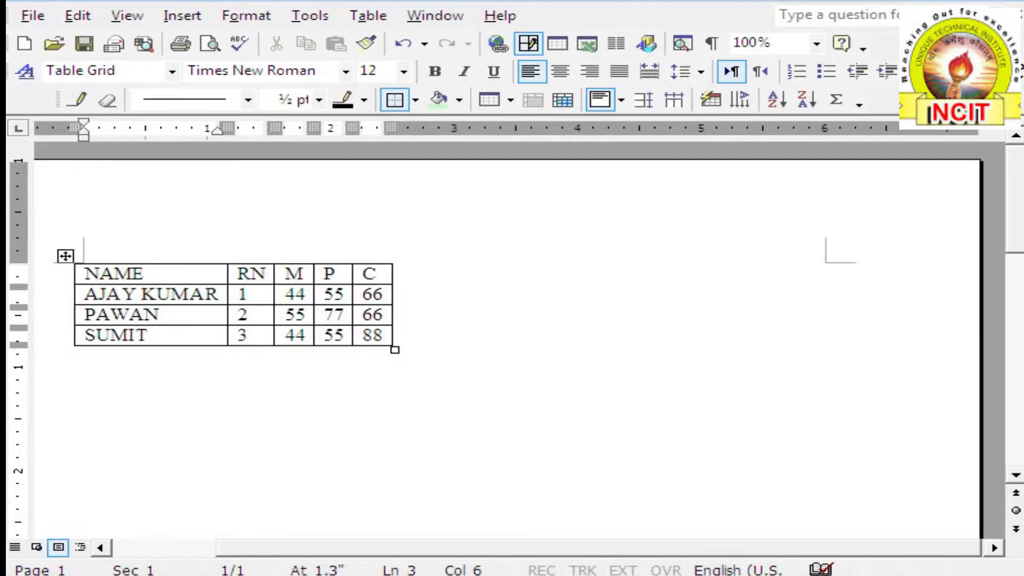
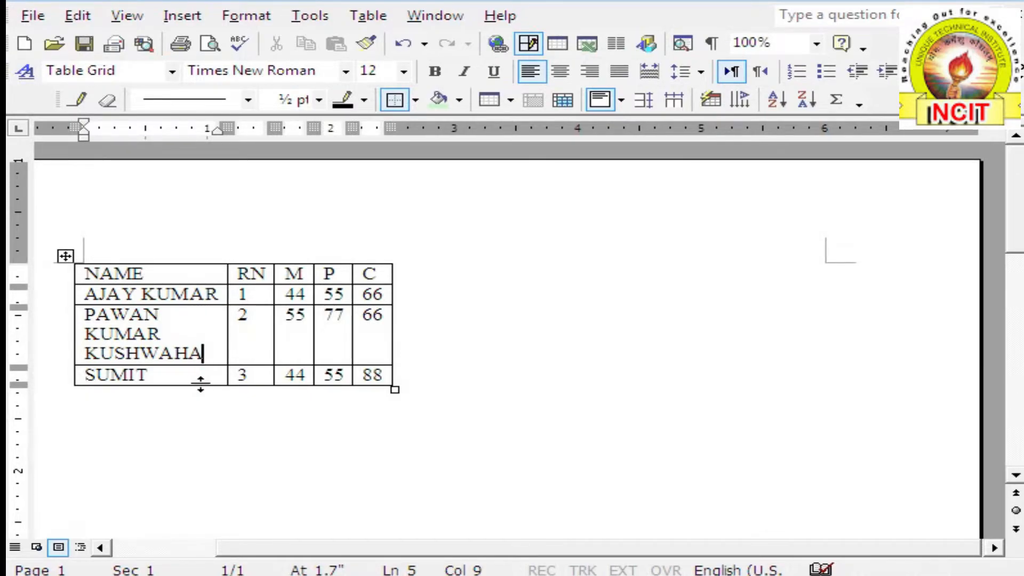
click(213, 334)
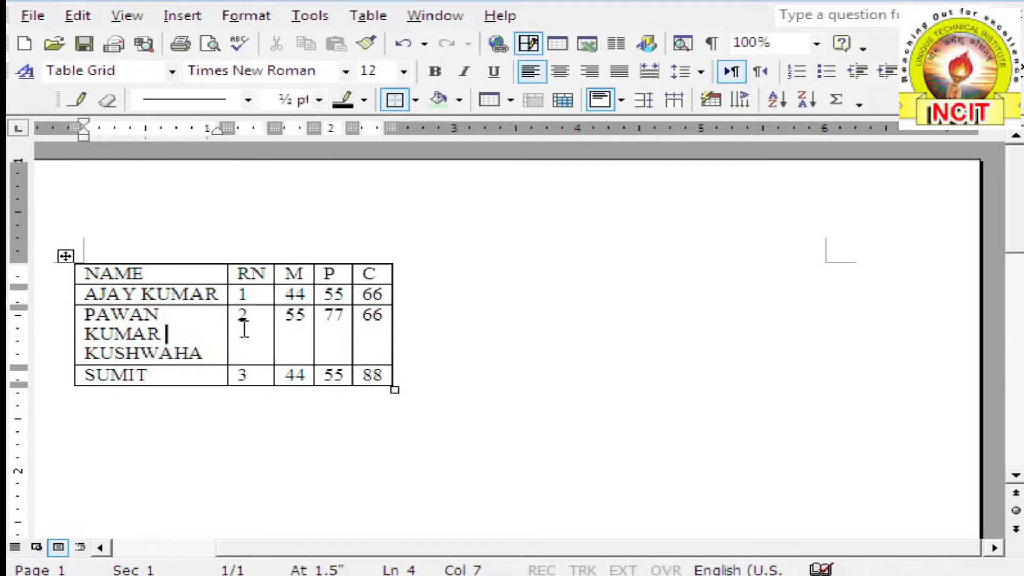
- Clear the stray 6s from the second student's RN cell so it reads only 26
click(205, 353)
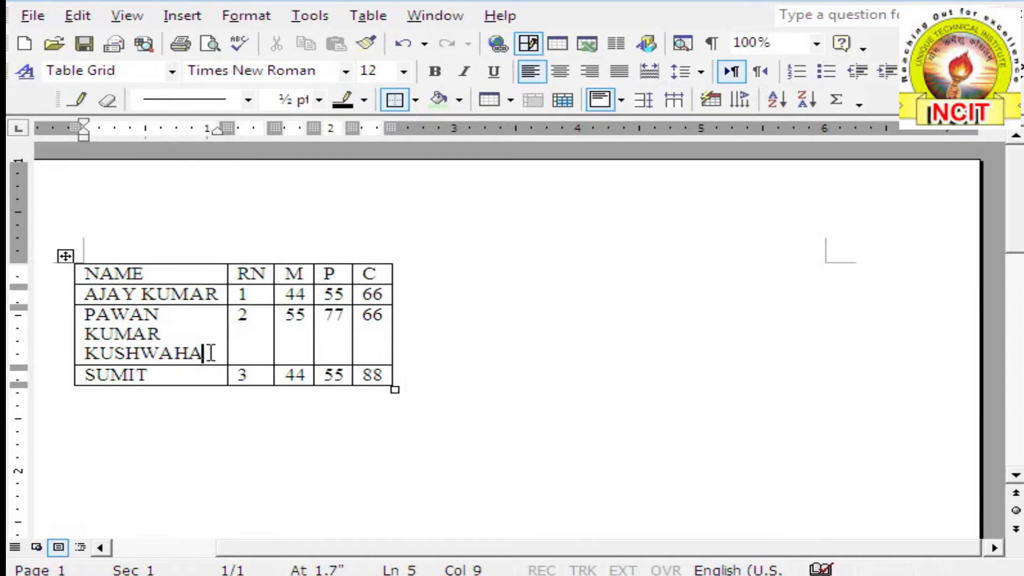
click(264, 312)
text(6)
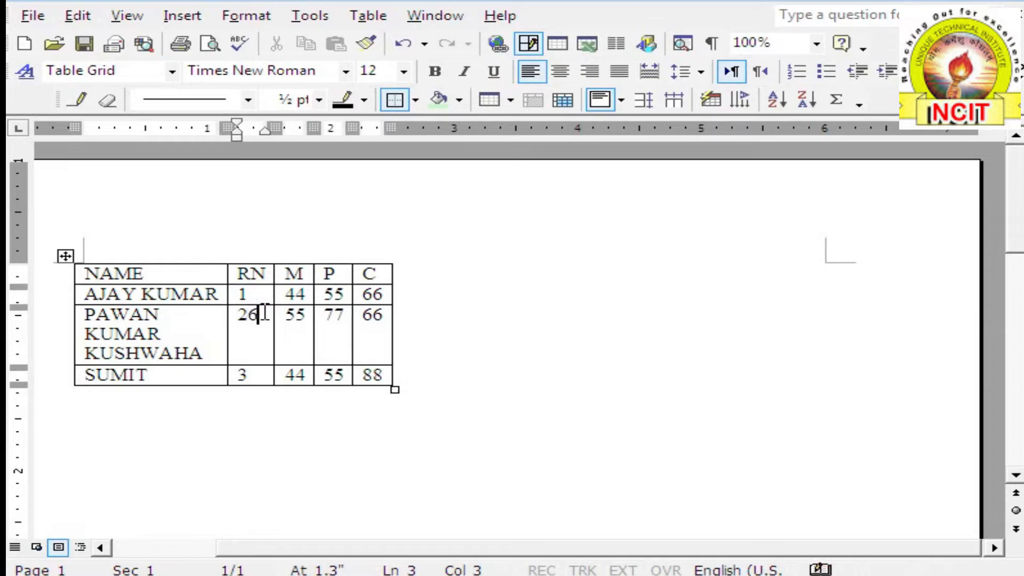
text(6666666)
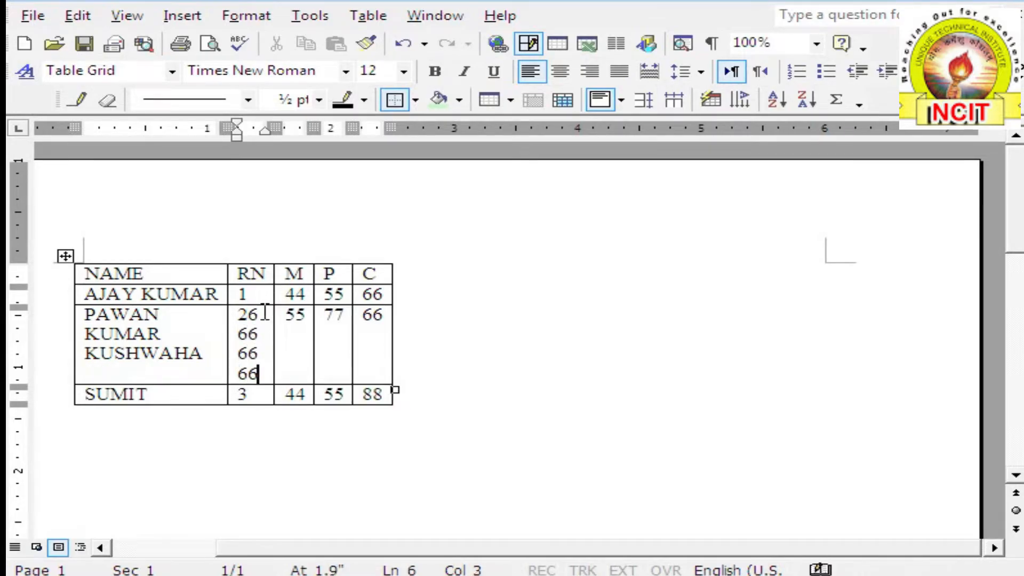
text(6666)
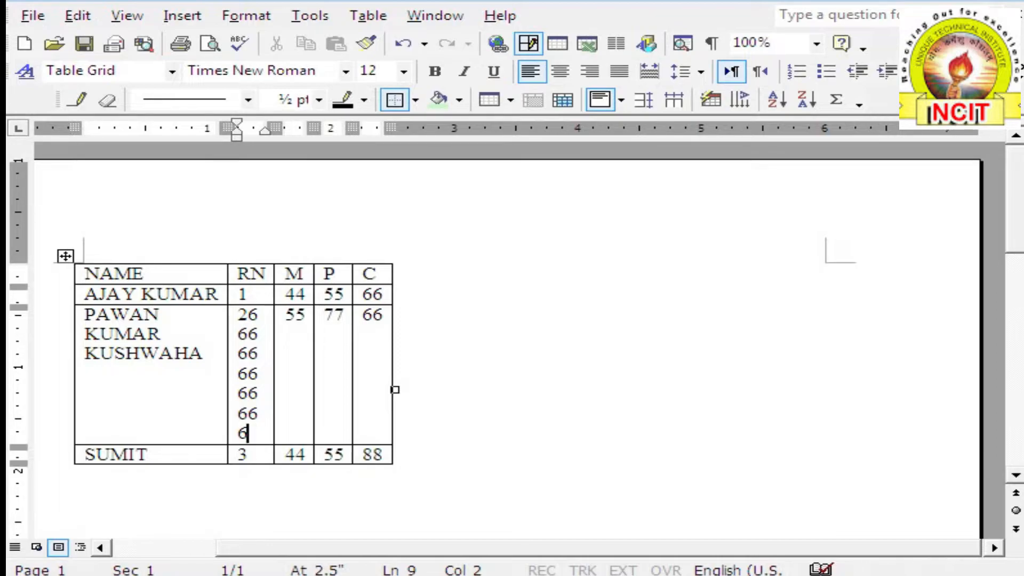
key(BackSpace)
key(BackSpace)
key(BackSpace)
key(BackSpace)
key(BackSpace)
key(BackSpace)
key(BackSpace)
key(BackSpace)
key(BackSpace)
key(BackSpace)
key(BackSpace)
key(BackSpace)
key(BackSpace)
key(BackSpace)
key(BackSpace)
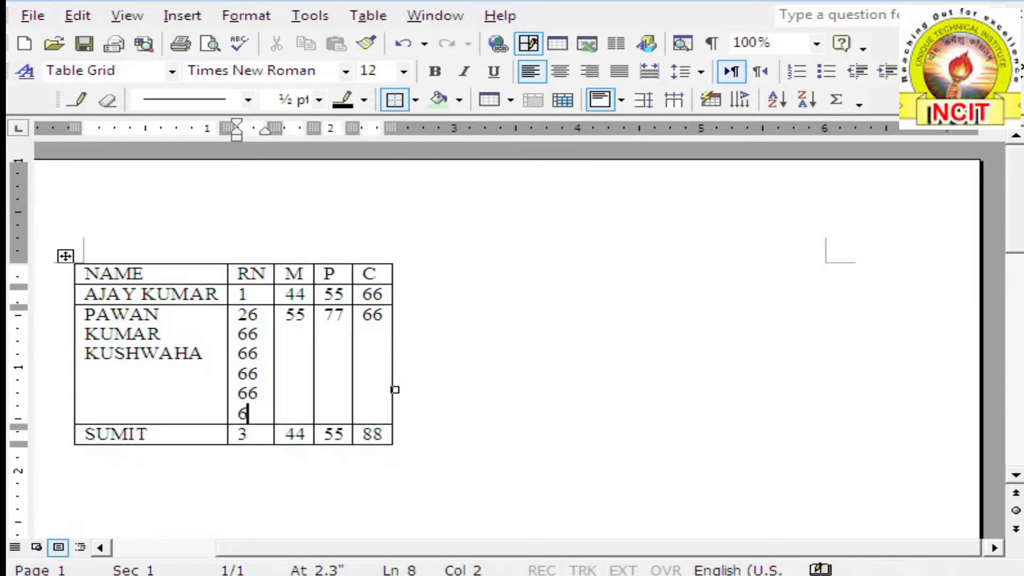
key(BackSpace)
key(BackSpace)
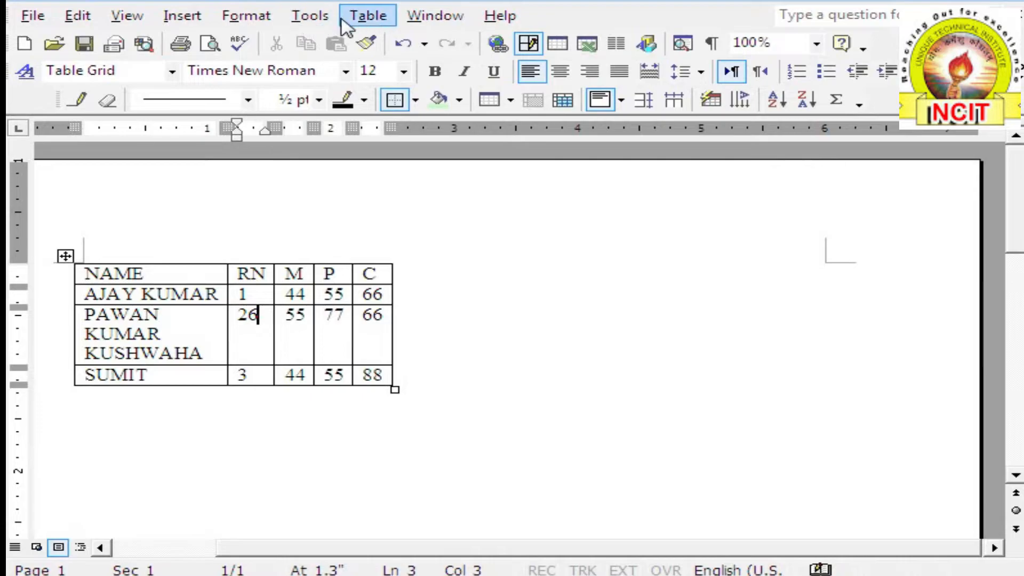
- Browse the Table AutoFit options and close the menu without changes
click(368, 16)
mouse_move(425, 251)
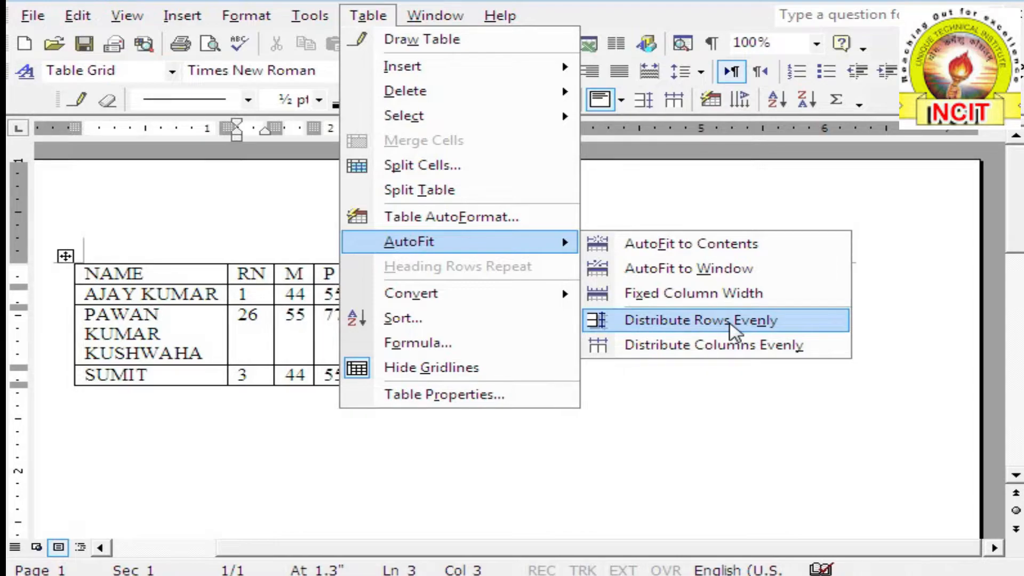
click(627, 455)
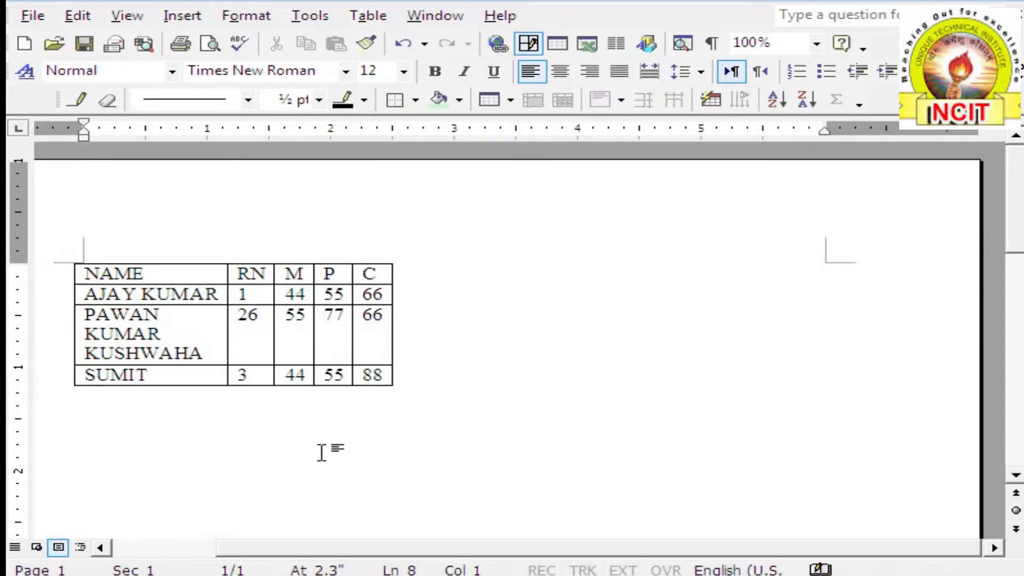
- Draw a new empty 7-column, 6-row table freehand below the marks table with the Draw Table pencil
click(79, 100)
scroll(145, 269, down, 3)
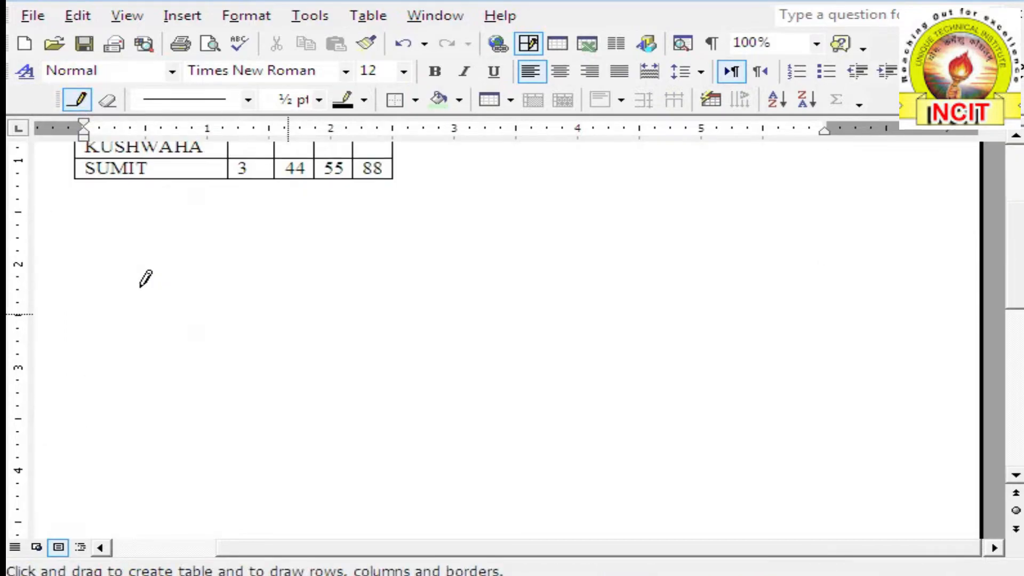
mouse_move(100, 225)
mouse_down()
mouse_move(532, 415)
mouse_move(704, 506)
mouse_up()
drag(102, 224, 411, 226)
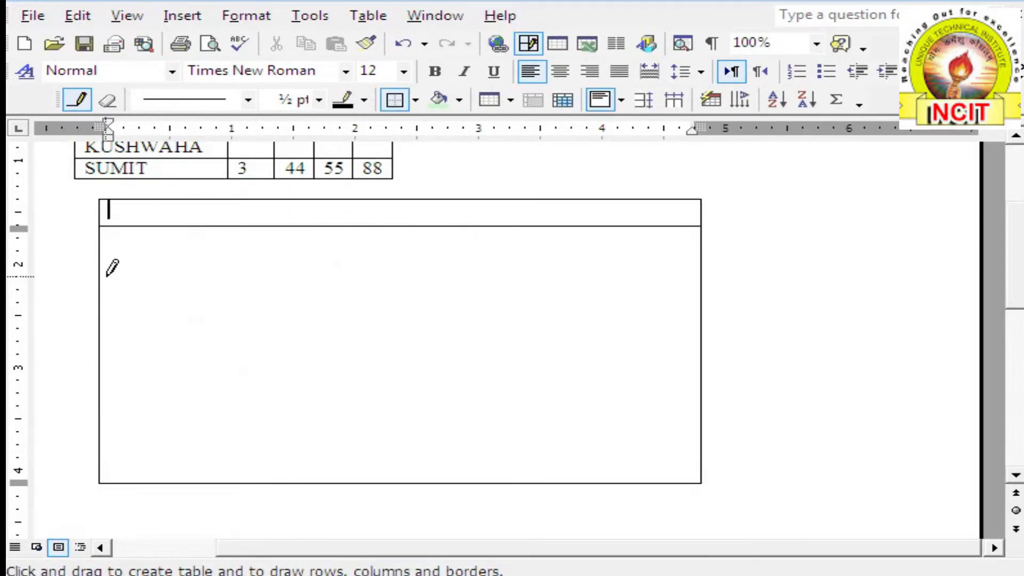
mouse_move(101, 275)
mouse_down()
mouse_move(423, 277)
mouse_move(469, 296)
mouse_up()
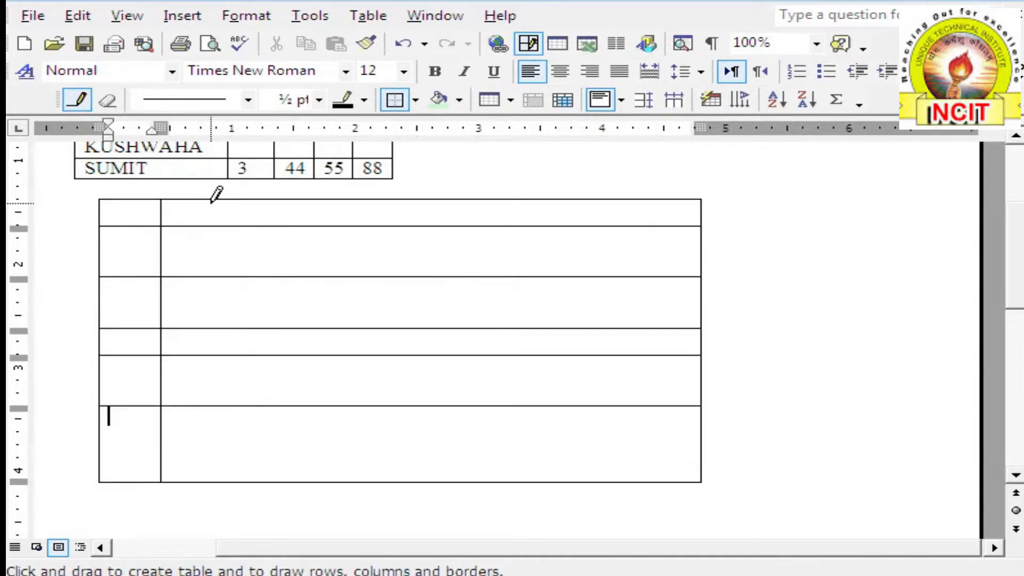
drag(212, 200, 222, 446)
drag(221, 445, 222, 459)
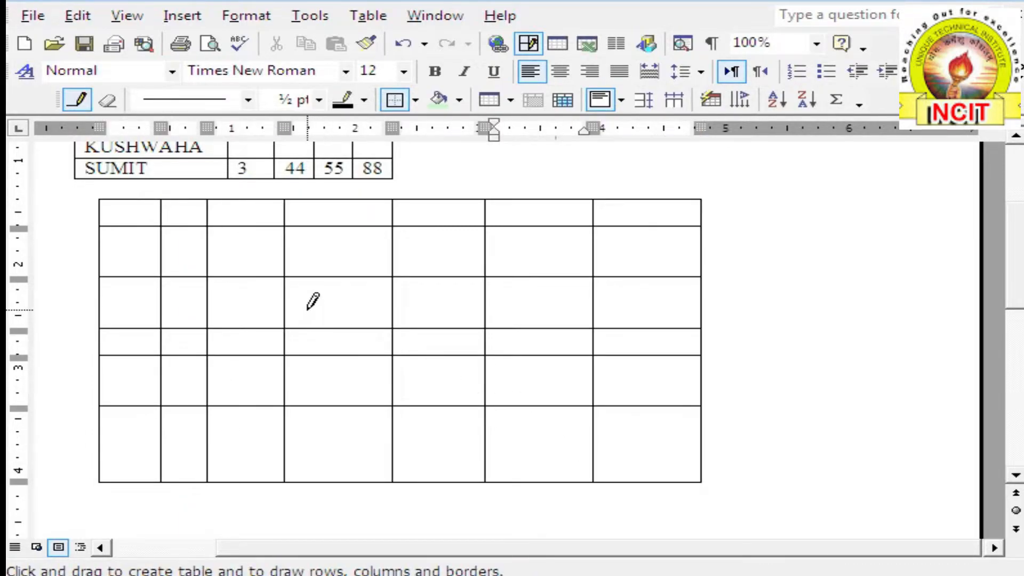
key(Escape)
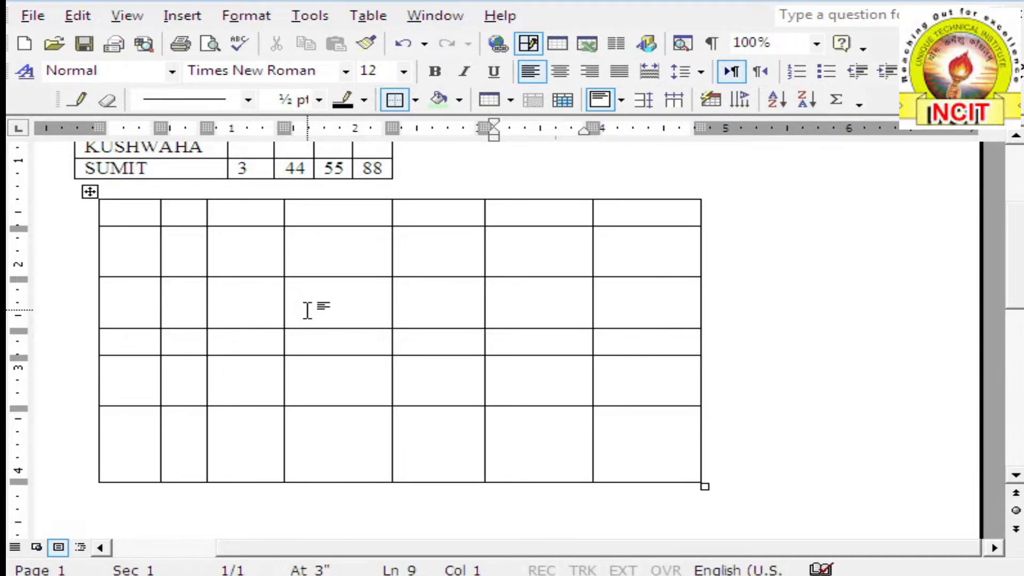
scroll(313, 331, up, 1)
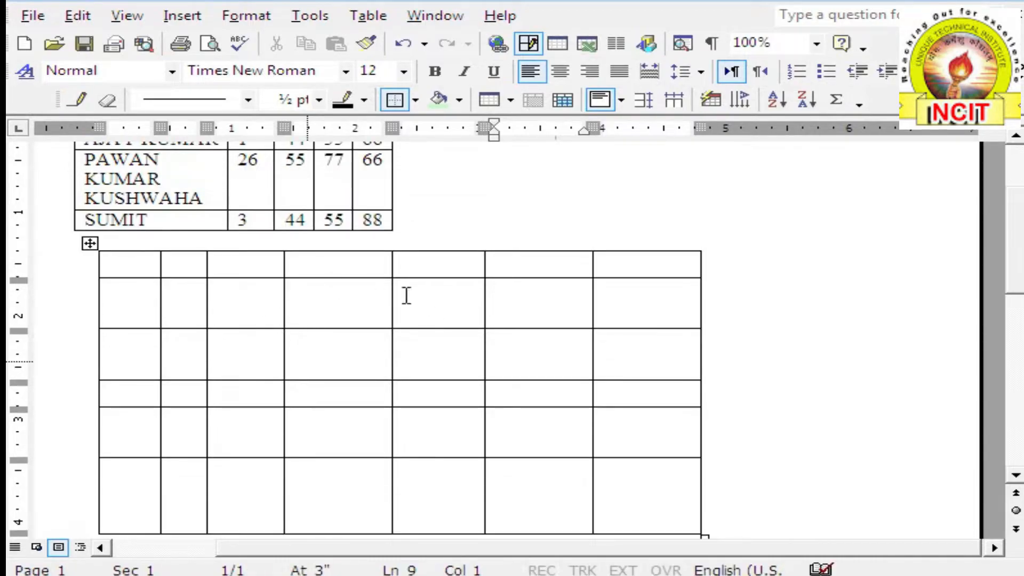
scroll(281, 347, down, 1)
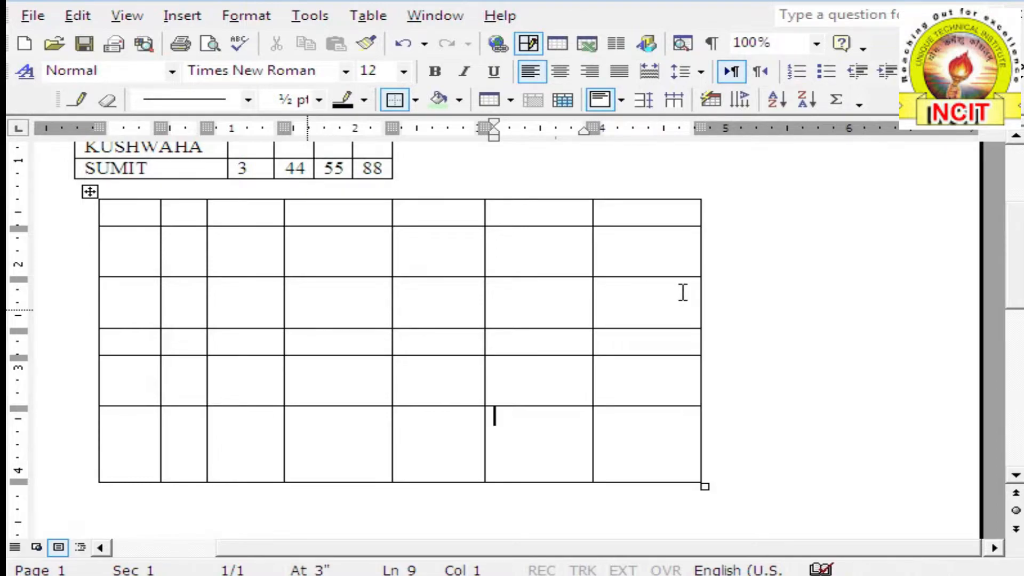
- Make all rows of the drawn table equal height with Distribute Rows Evenly
click(96, 192)
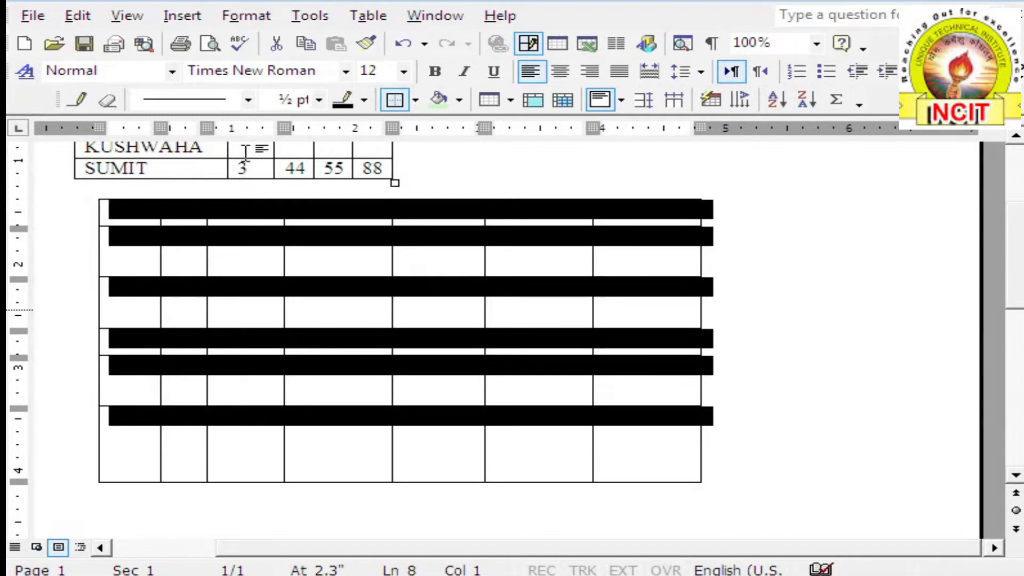
click(346, 22)
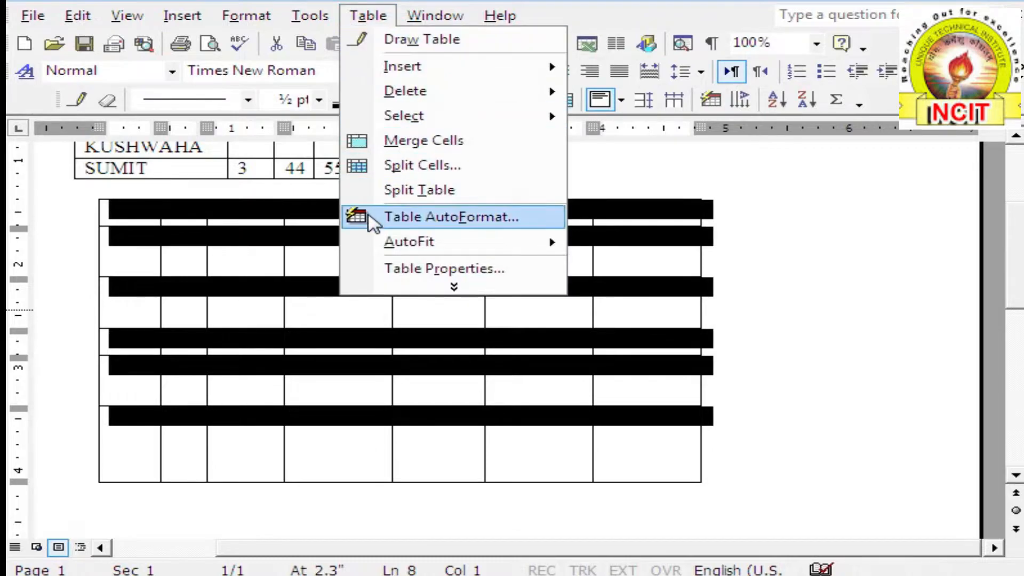
mouse_move(385, 244)
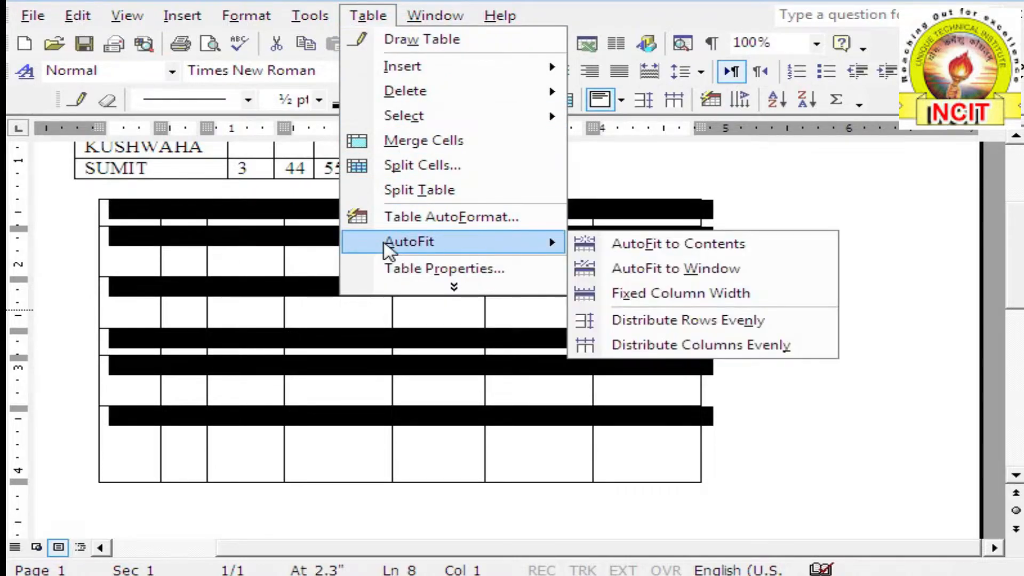
click(624, 321)
click(508, 331)
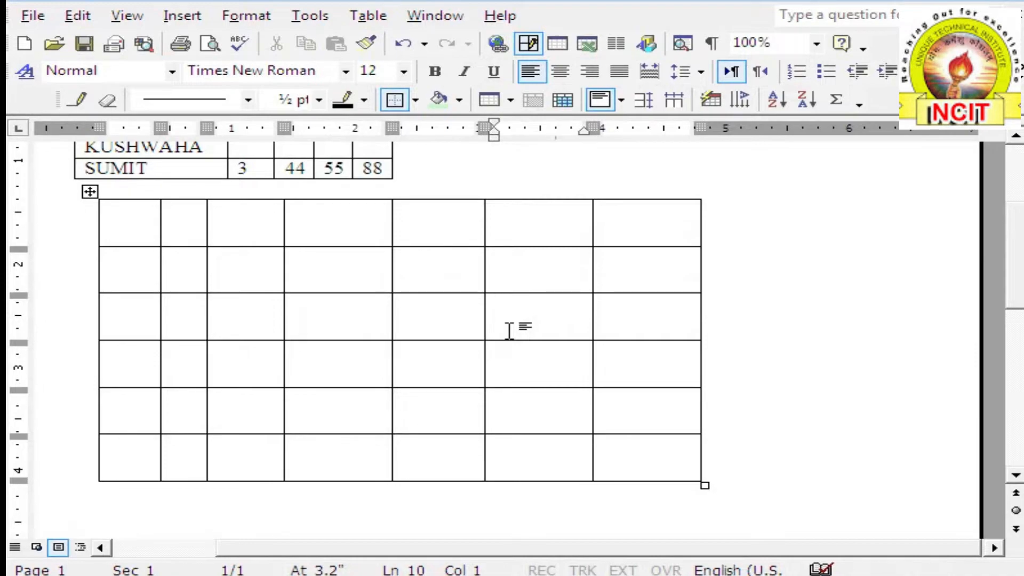
- Make all columns of the drawn table equal width with Distribute Columns Evenly
click(95, 191)
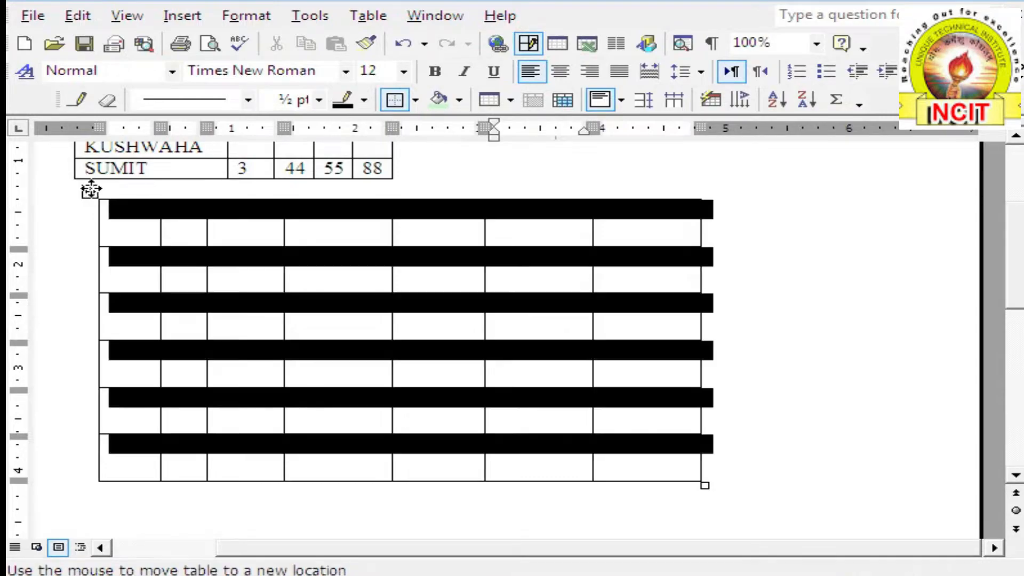
click(358, 24)
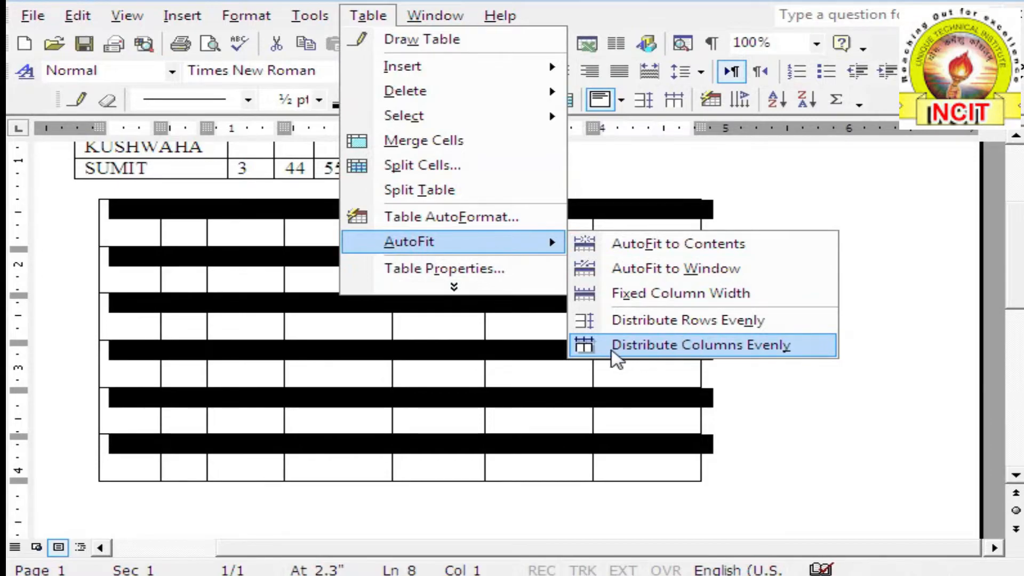
click(693, 349)
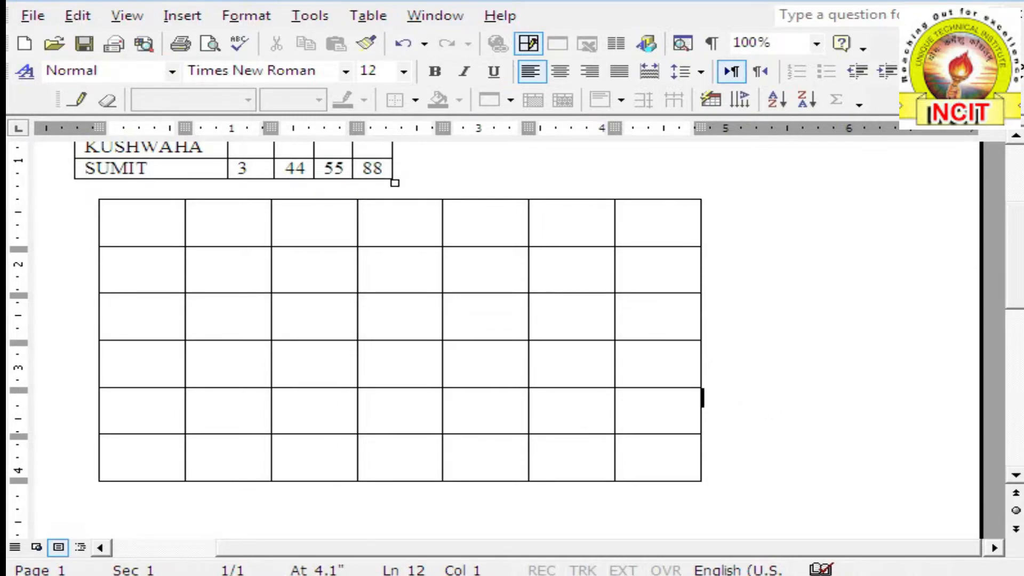
- Delete the empty drawn table via Table > Delete > Table, then select the marks table
click(354, 17)
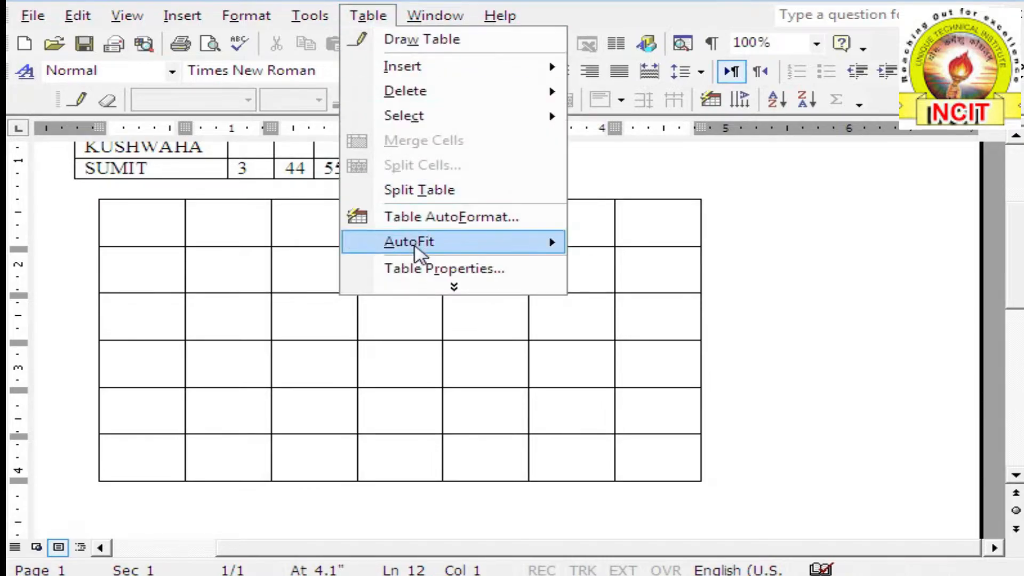
click(442, 288)
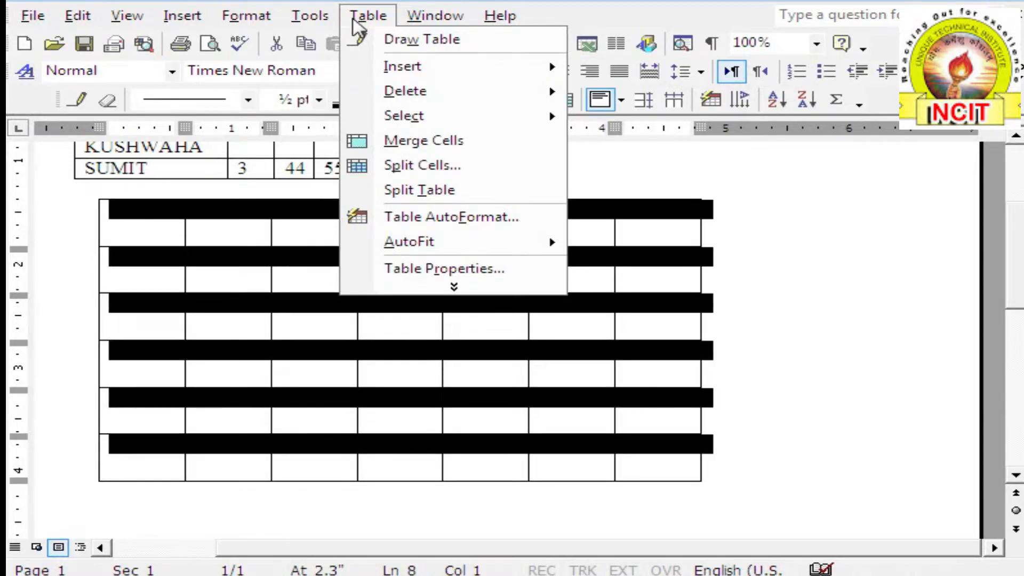
mouse_move(538, 91)
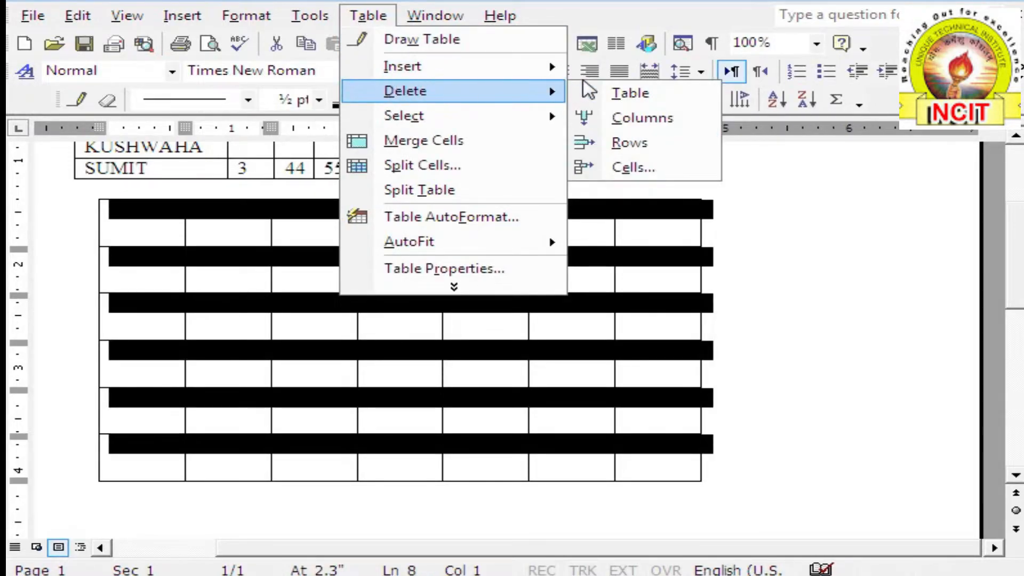
click(606, 93)
scroll(297, 289, up, 3)
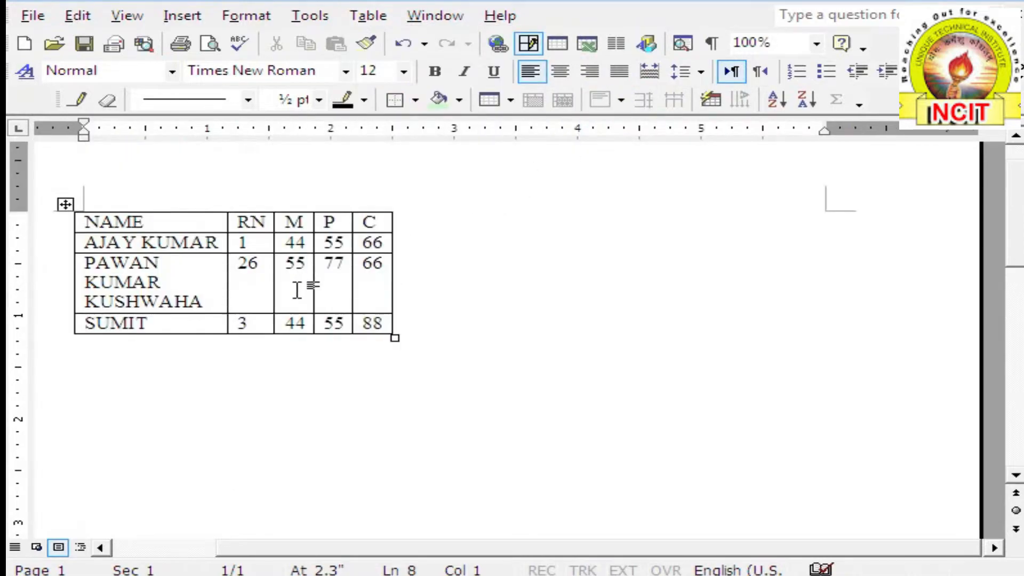
scroll(297, 288, up, 1)
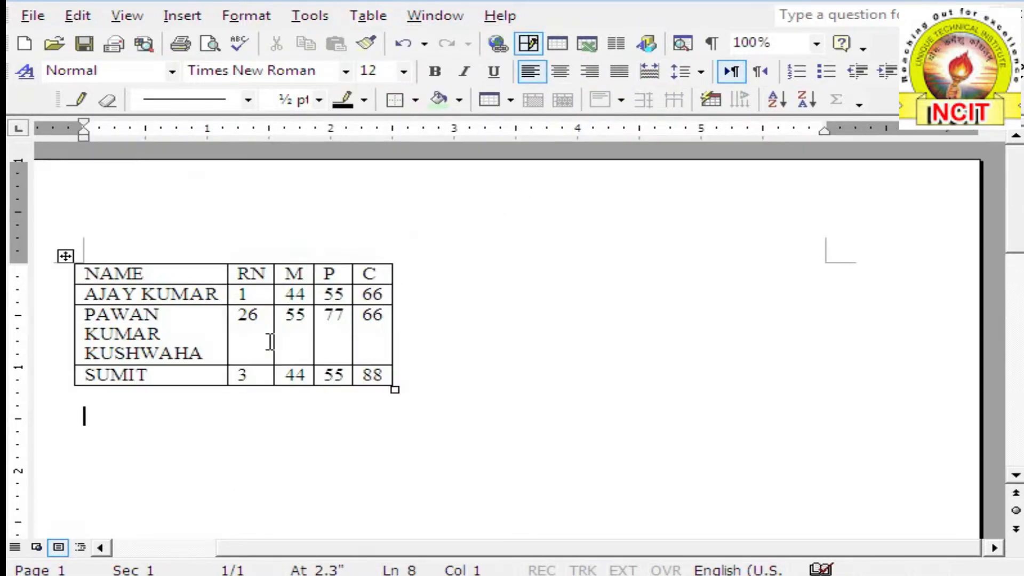
click(66, 256)
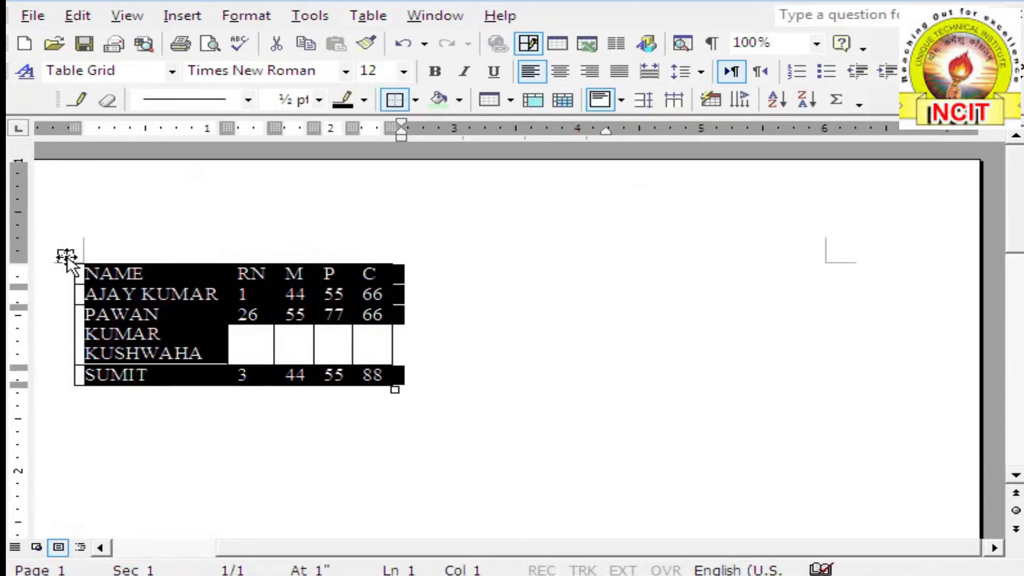
- AutoFit the marks table to the window so it spans the page width
click(380, 23)
mouse_move(441, 251)
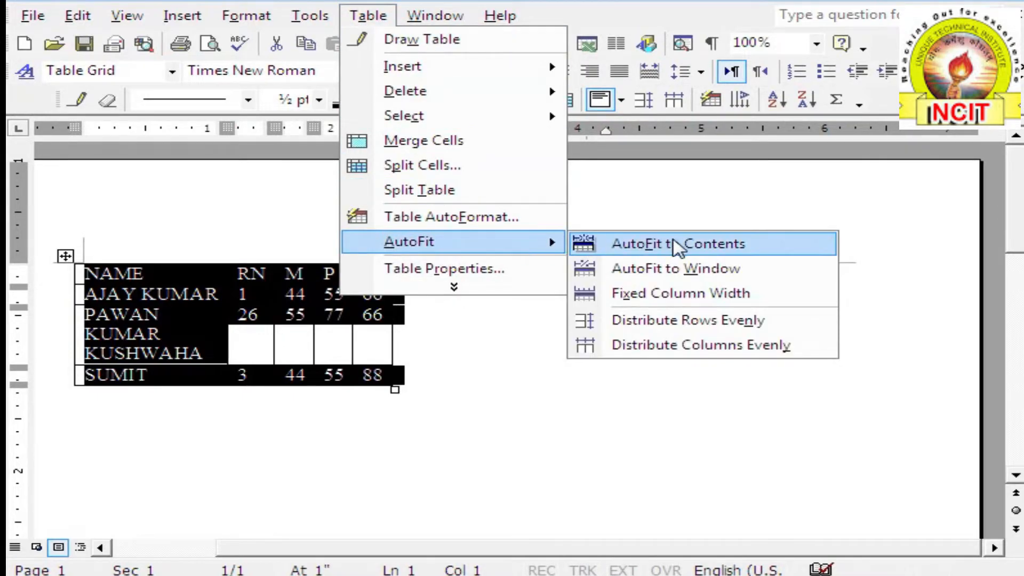
click(677, 270)
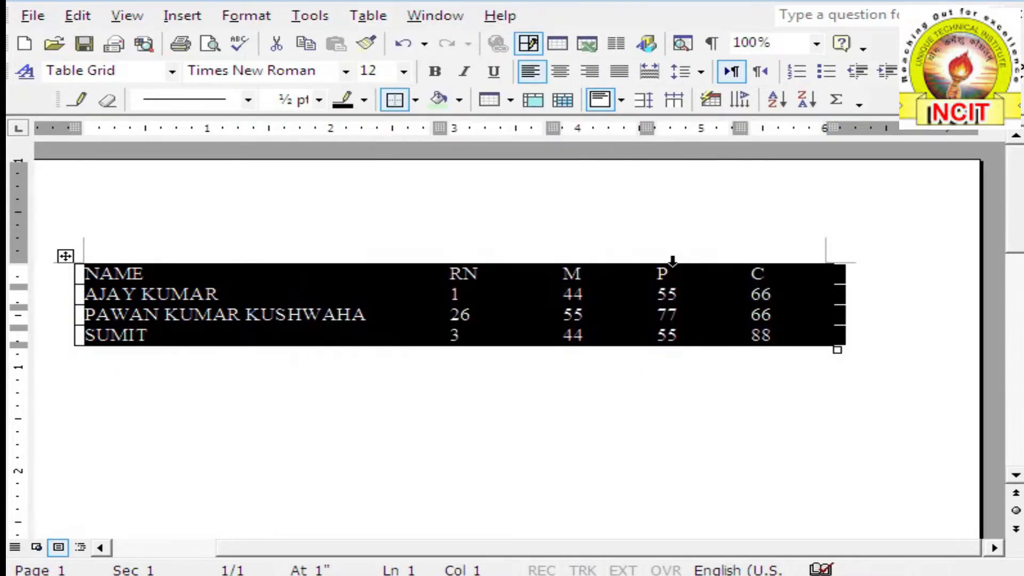
click(518, 458)
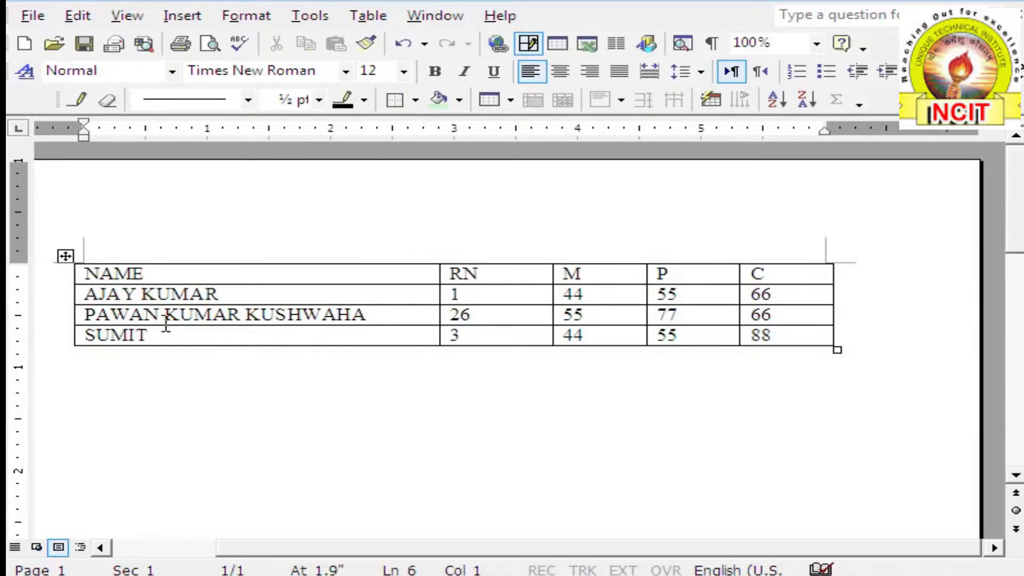
- Make the header row NAME, RN, M, P, C bold at 14 pt
click(59, 278)
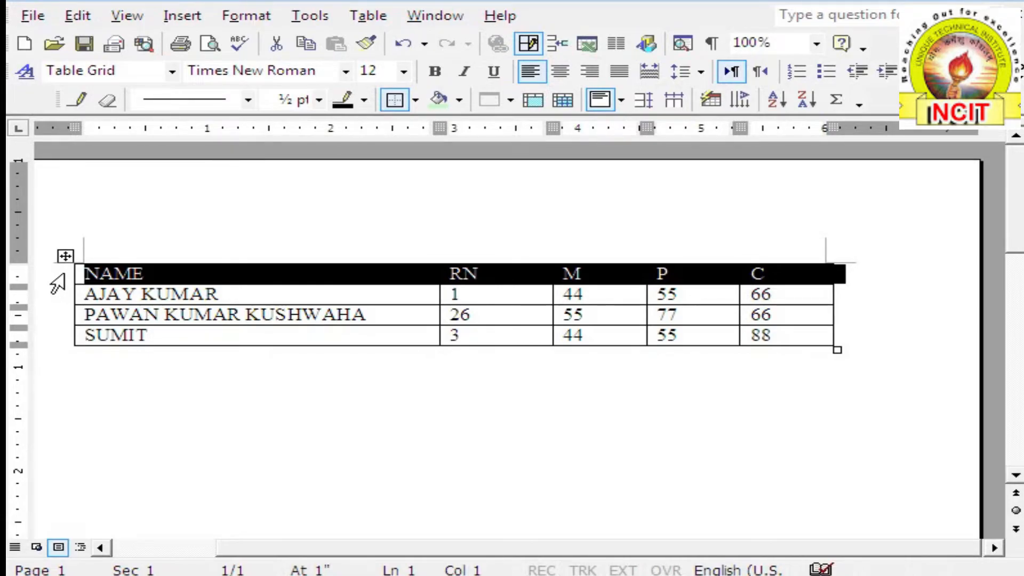
click(435, 72)
click(403, 71)
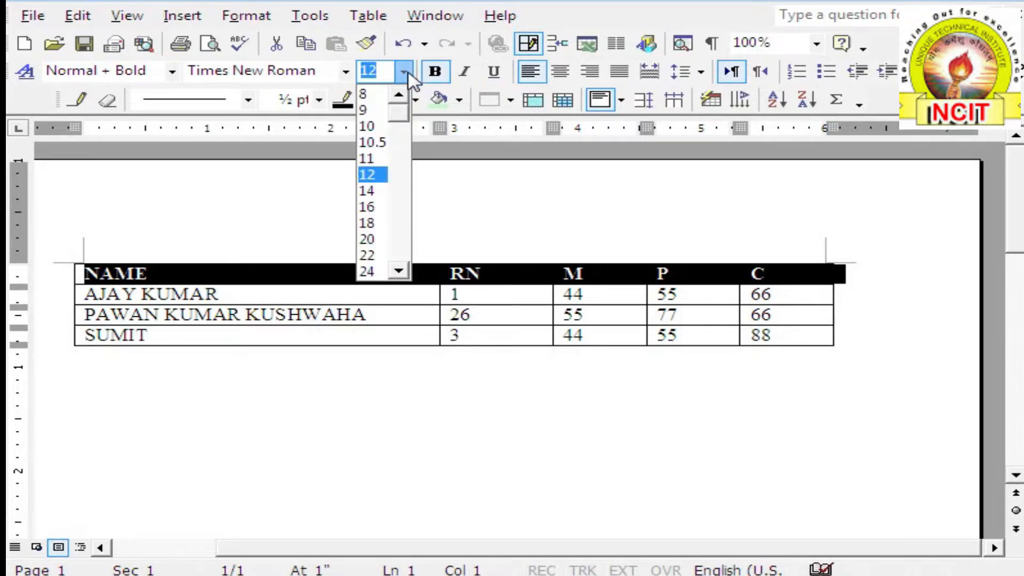
click(372, 188)
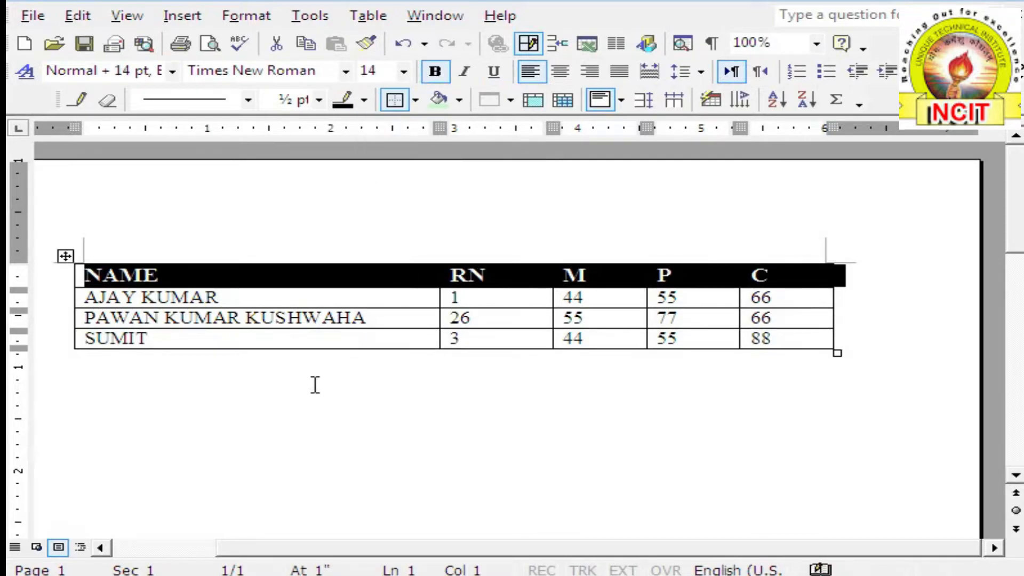
click(236, 343)
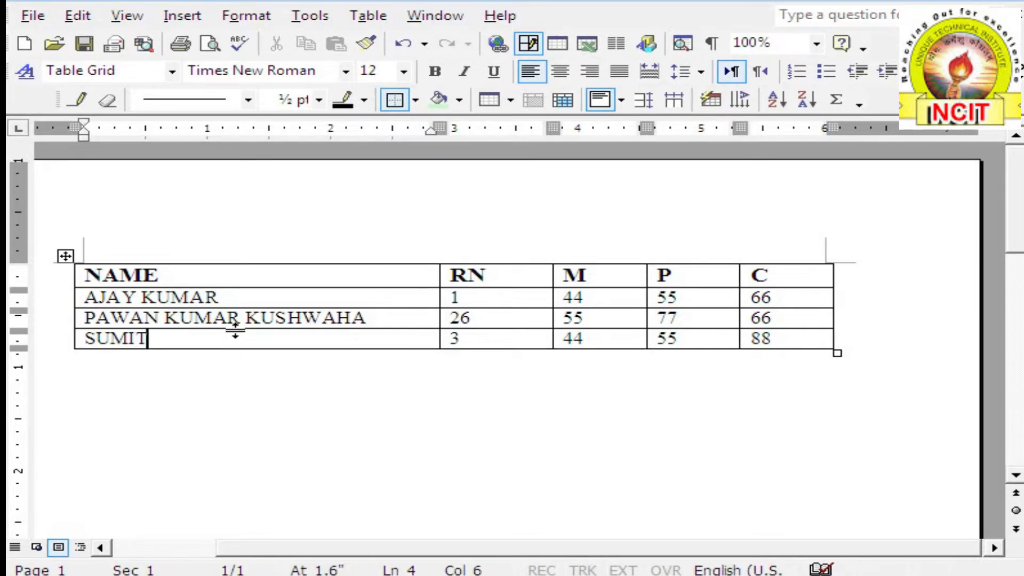
- Add nine empty rows below SUMIT so the marks table runs onto page 3
scroll(217, 304, down, 2)
scroll(217, 303, down, 2)
scroll(218, 304, down, 2)
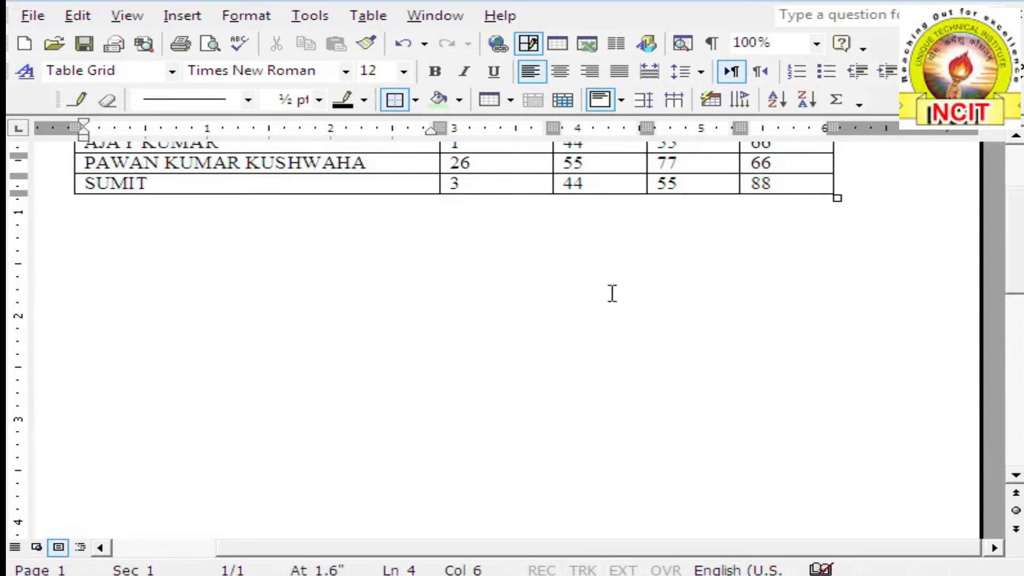
scroll(607, 354, down, 8)
scroll(590, 395, down, 2)
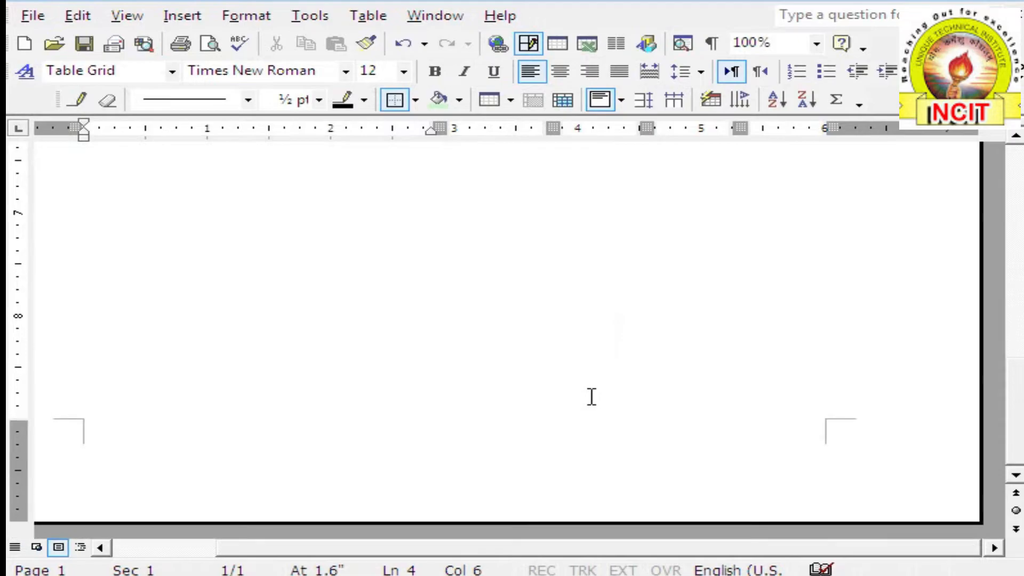
scroll(814, 330, up, 10)
key(Tab)
key(Tab)
key(Tab)
key(Tab)
key(Tab)
key(Tab)
key(Tab)
key(Tab)
key(Tab)
key(Tab)
key(Tab)
key(Tab)
key(Tab)
key(Tab)
key(Tab)
key(Tab)
key(Tab)
key(Tab)
key(Tab)
key(Tab)
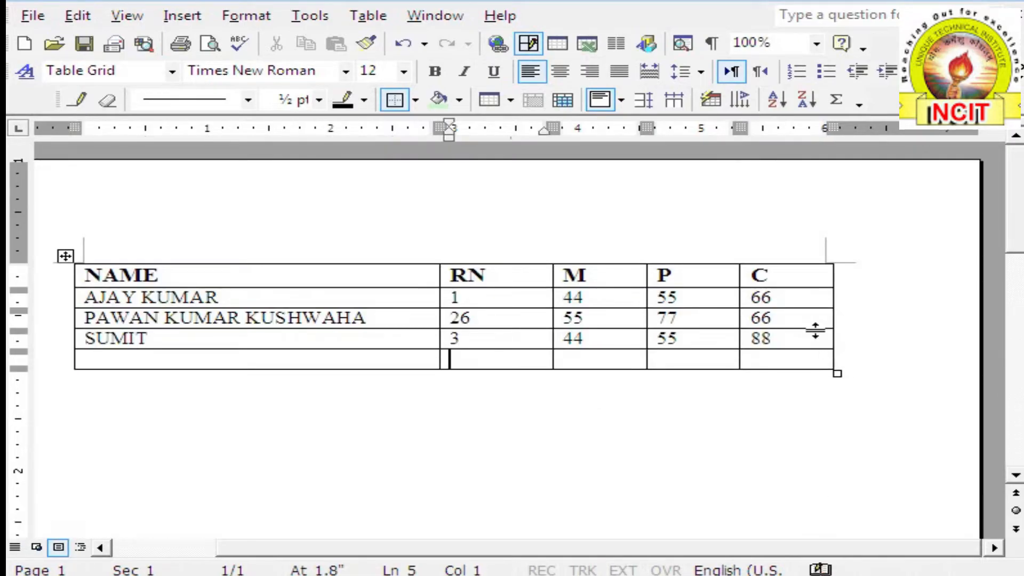
key(Tab)
key(Tab)
key(Tab)
key(Tab)
key(Tab)
key(Tab)
key(Tab)
key(Tab)
key(Tab)
key(Tab)
key(Tab)
key(Tab)
key(Tab)
key(Tab)
key(Tab)
key(Tab)
key(Tab)
key(Tab)
key(Tab)
key(Tab)
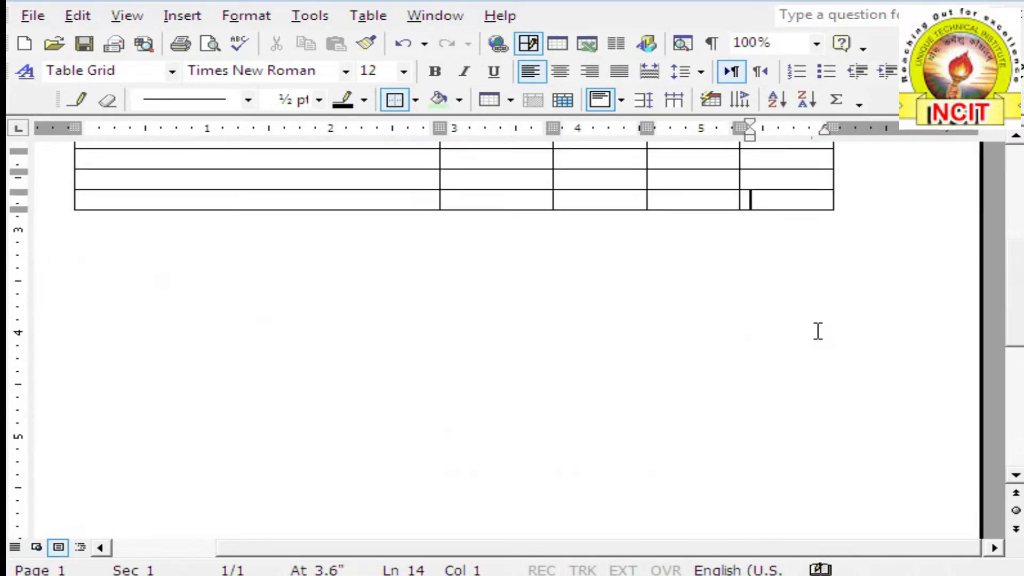
key(Tab)
key(Tab)
key(Tab)
key(Tab)
key(Tab)
key(Tab)
key(Tab)
key(Tab)
key(Tab)
key(Tab)
key(Tab)
key(Tab)
key(Tab)
key(Tab)
key(Tab)
key(Tab)
key(Tab)
key(Tab)
key(Tab)
key(Tab)
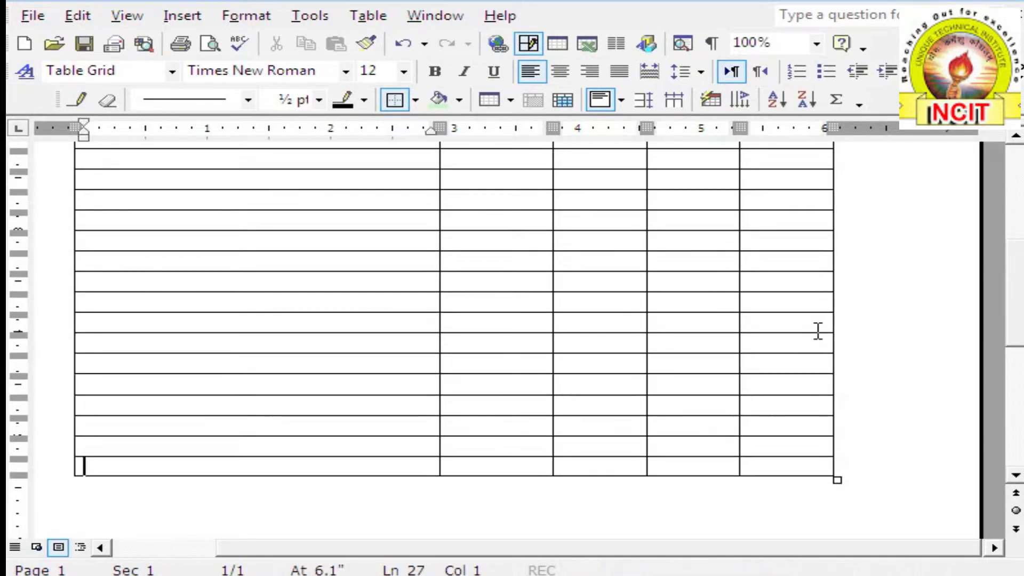
key(Tab)
key(Tab)
key(Tab)
key(Tab)
key(Tab)
key(Tab)
key(Tab)
key(Tab)
key(Tab)
key(Tab)
key(Tab)
key(Tab)
key(Tab)
key(Tab)
key(Tab)
key(Tab)
key(Tab)
key(Tab)
key(Tab)
key(Tab)
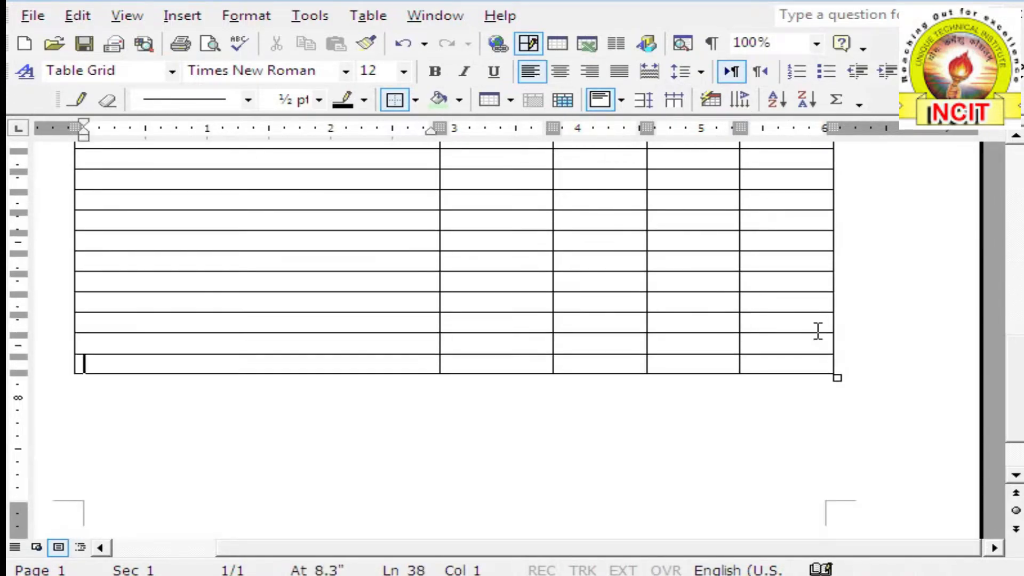
key(Tab)
key(Tab)
key(Tab)
key(Tab)
key(Tab)
key(Tab)
key(Tab)
key(Tab)
key(Tab)
key(Tab)
key(Tab)
key(Tab)
key(Tab)
key(Tab)
key(Tab)
key(Tab)
key(Tab)
key(Tab)
key(Tab)
key(Tab)
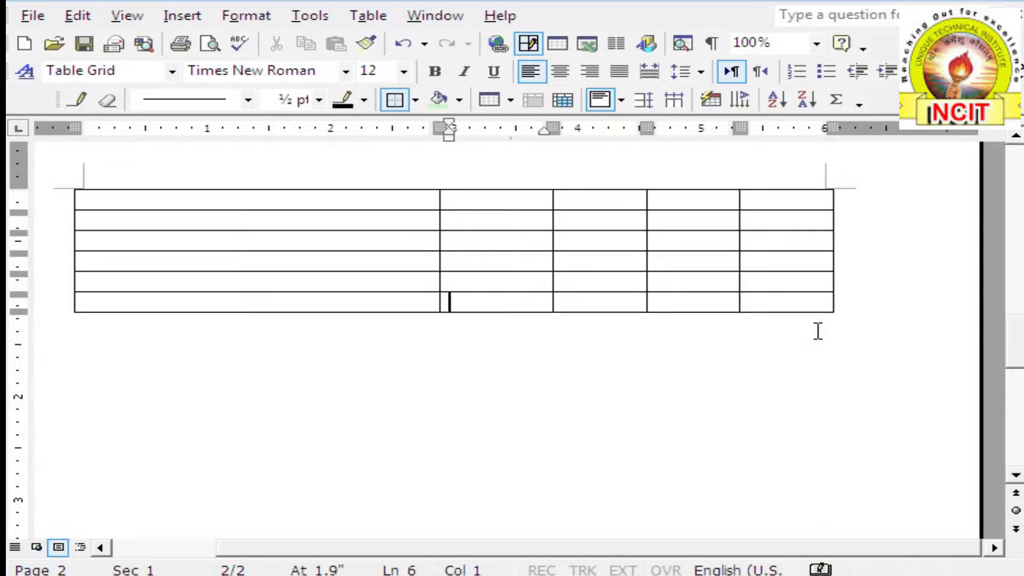
key(Tab)
key(Tab)
key(Tab)
key(Tab)
key(Tab)
key(Tab)
key(Tab)
key(Tab)
key(Tab)
key(Tab)
key(Tab)
key(Tab)
key(Tab)
key(Tab)
key(Tab)
key(Tab)
key(Tab)
key(Tab)
key(Tab)
key(Tab)
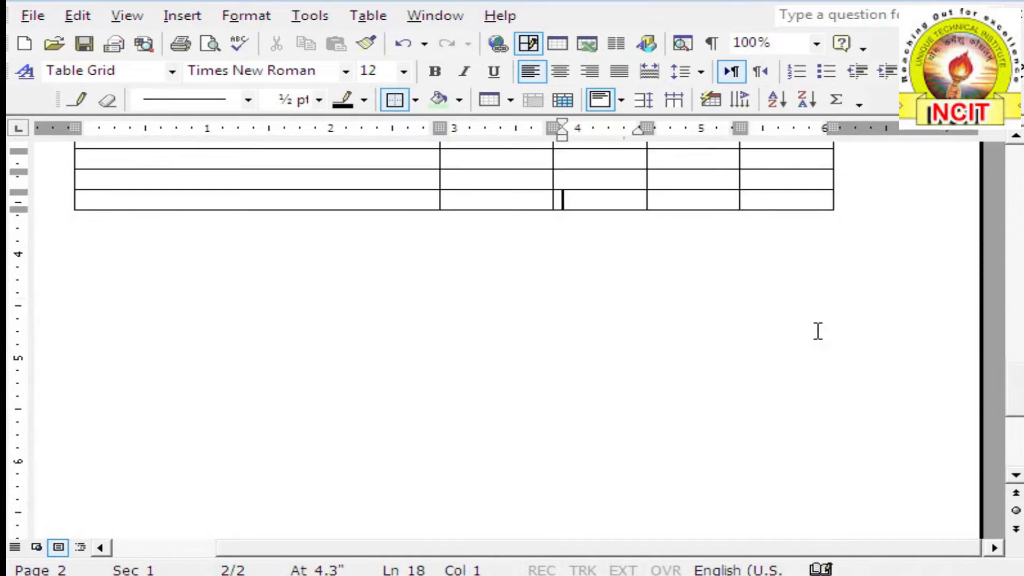
key(Tab)
key(Tab)
key(Tab)
key(Tab)
key(Tab)
key(Tab)
key(Tab)
key(Tab)
key(Tab)
key(Tab)
key(Tab)
key(Tab)
key(Tab)
key(Tab)
key(Tab)
key(Tab)
key(Tab)
key(Tab)
key(Tab)
key(Tab)
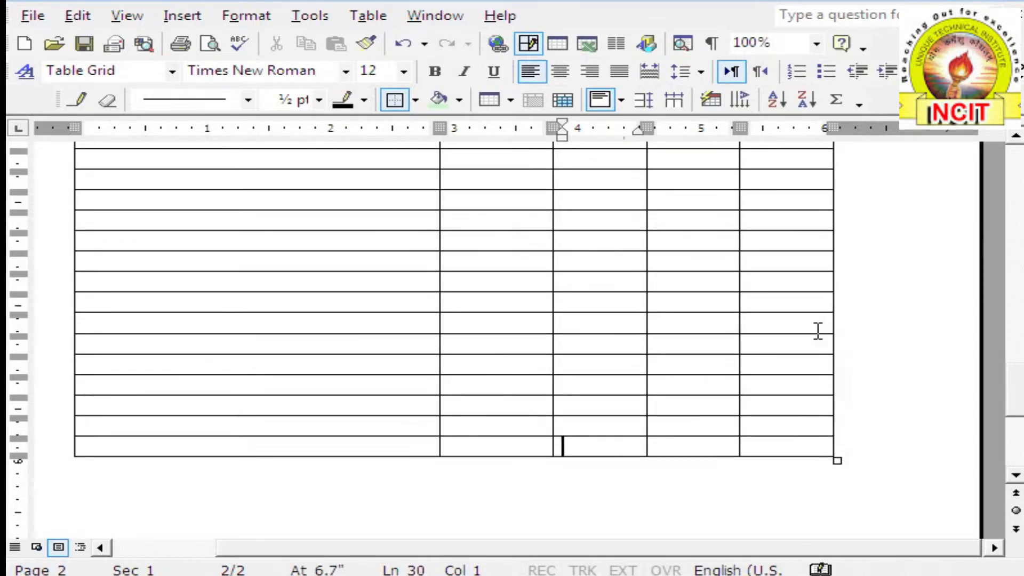
key(Tab)
key(Tab)
key(Tab)
key(Tab)
key(Tab)
key(Tab)
key(Tab)
key(Tab)
key(Tab)
key(Tab)
key(Tab)
key(Tab)
key(Tab)
key(Tab)
key(Tab)
key(Tab)
key(Tab)
key(Tab)
key(Tab)
key(Tab)
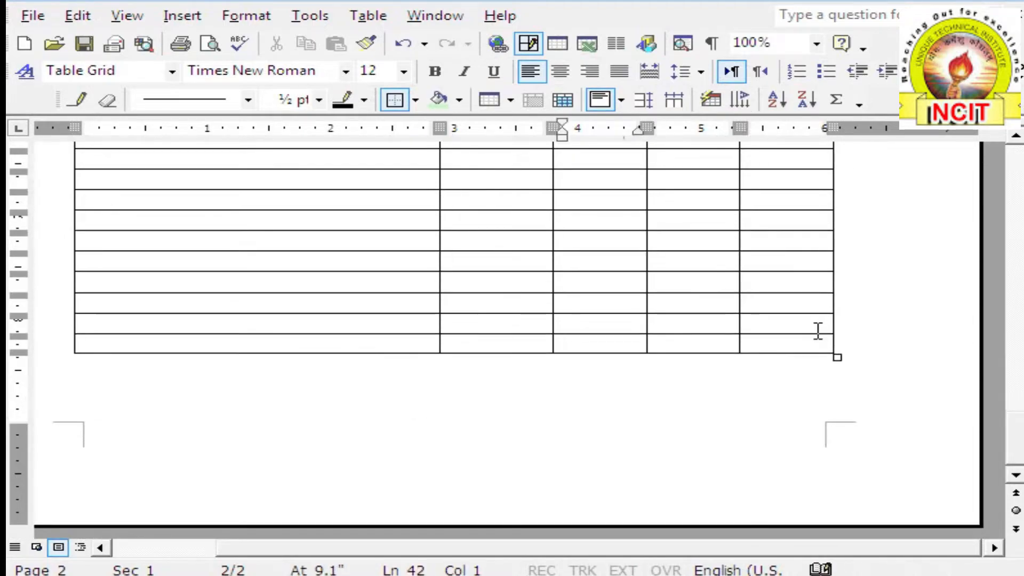
key(Tab)
key(Tab)
key(Tab)
key(Tab)
key(Tab)
key(Tab)
key(Tab)
key(Tab)
key(Tab)
key(Tab)
key(Tab)
key(Tab)
key(Tab)
key(Tab)
key(Tab)
key(Tab)
key(Tab)
key(Tab)
key(Tab)
key(Tab)
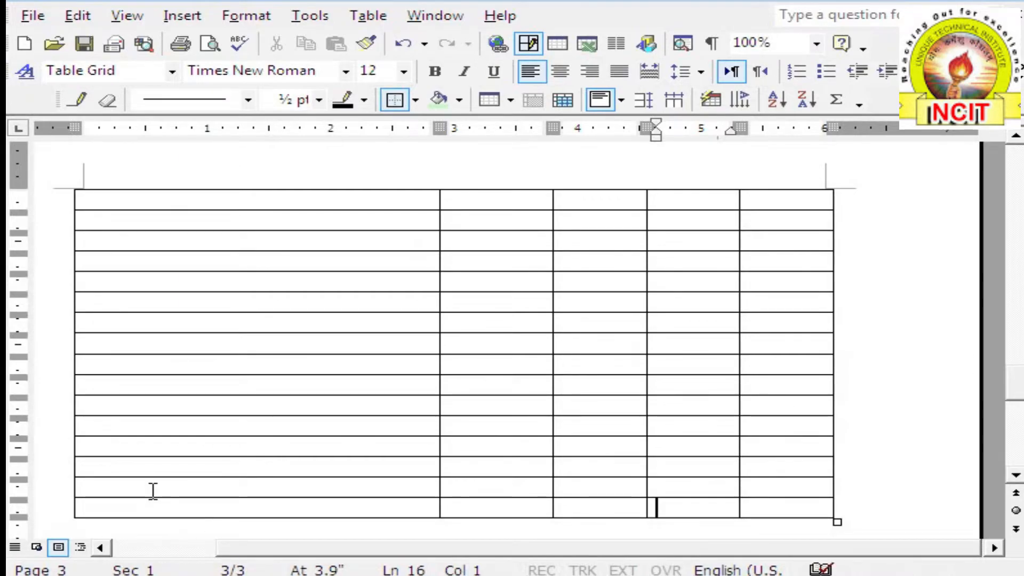
scroll(151, 489, up, 15)
scroll(151, 489, up, 15)
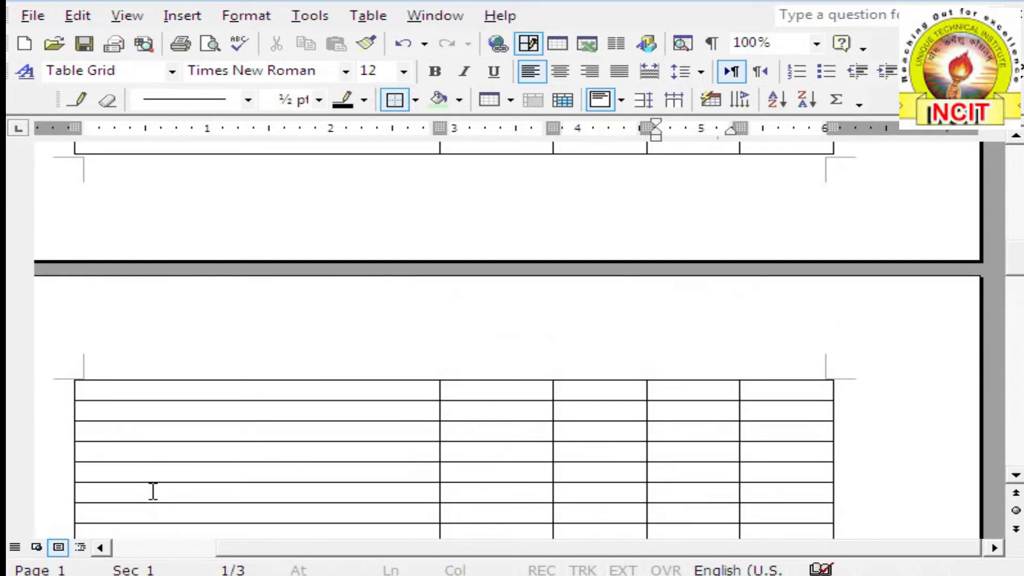
scroll(151, 491, up, 5)
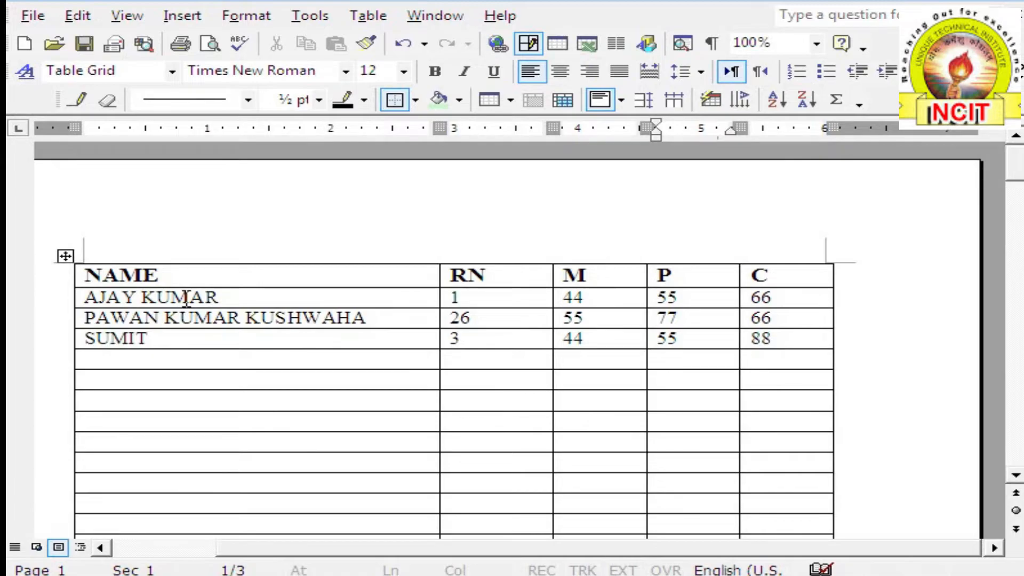
scroll(142, 242, down, 4)
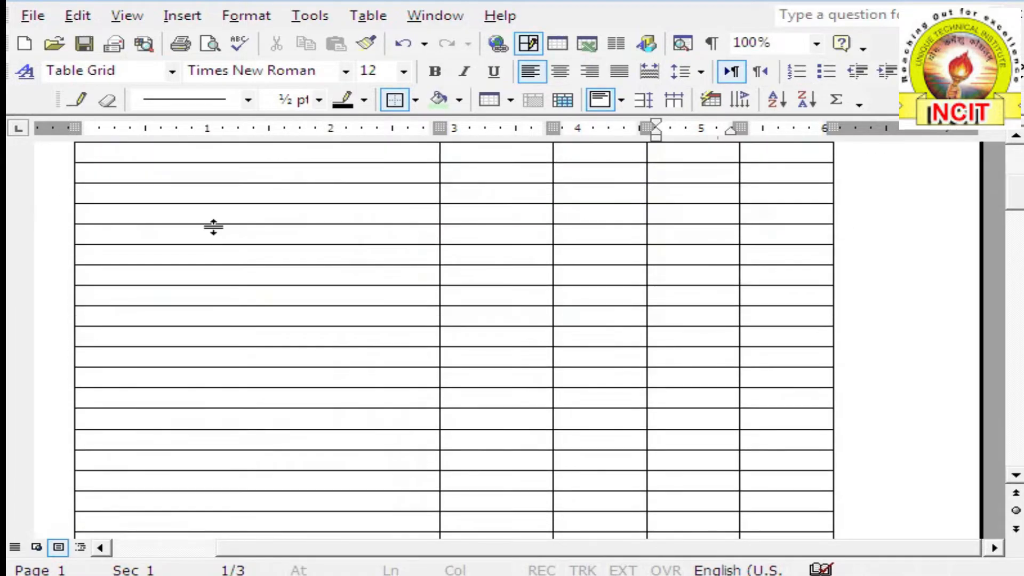
scroll(229, 222, down, 10)
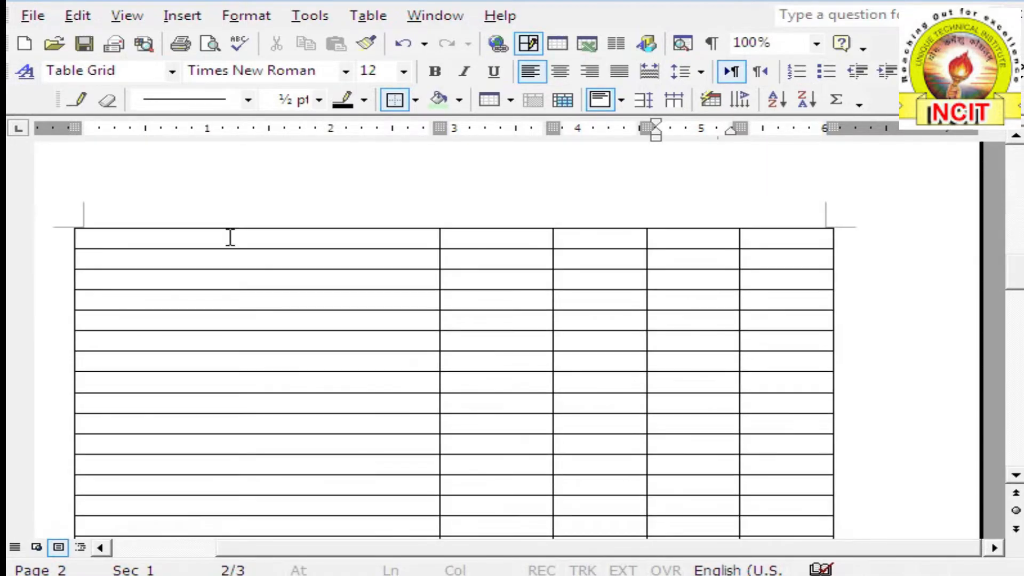
click(178, 238)
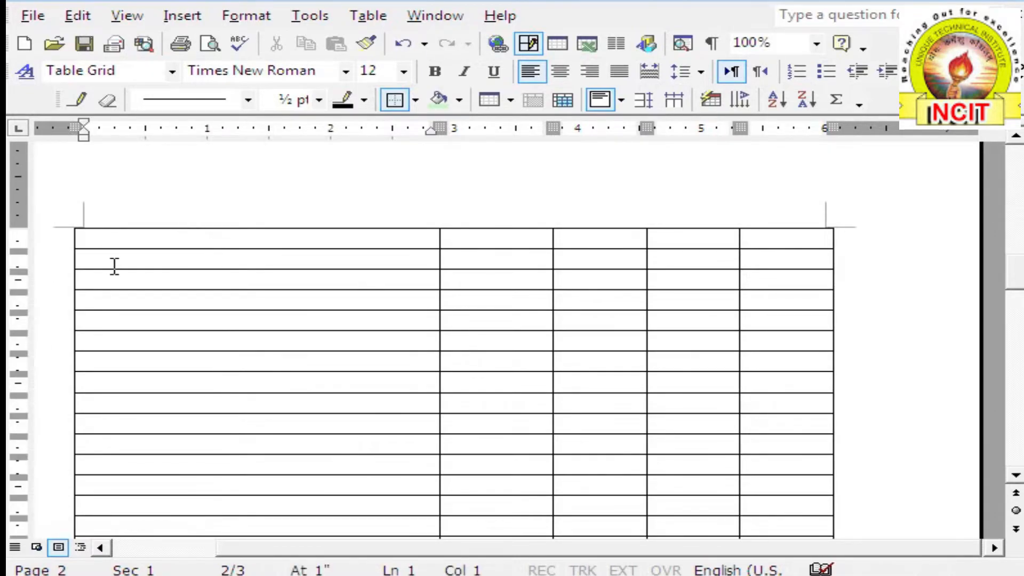
click(601, 326)
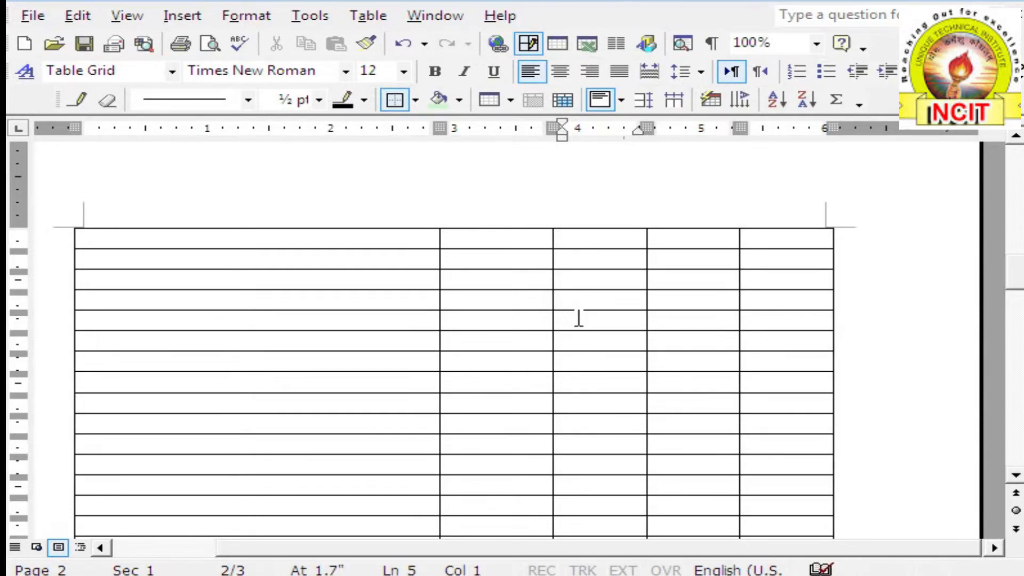
scroll(581, 317, down, 5)
scroll(587, 317, up, 10)
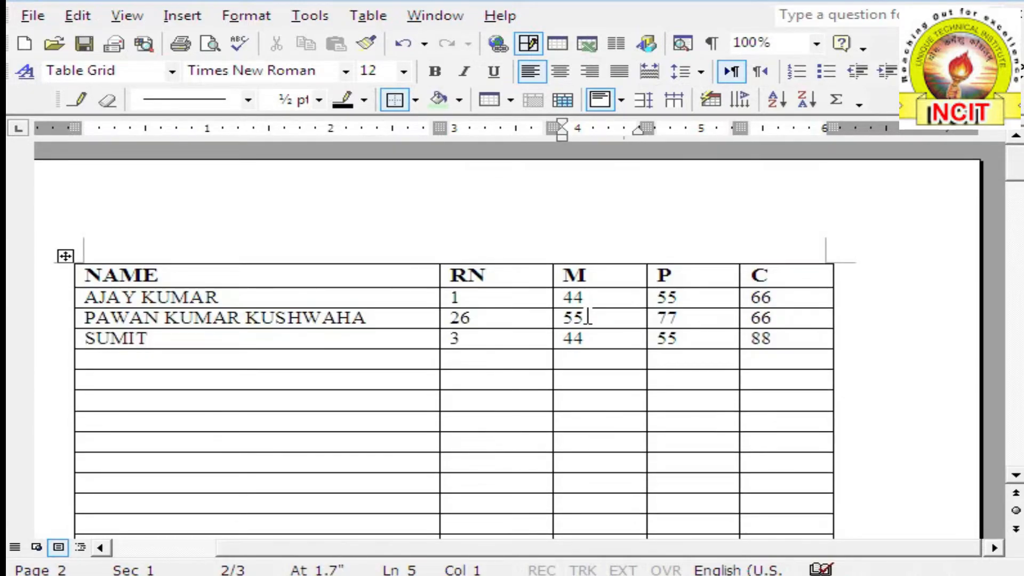
scroll(587, 316, down, 5)
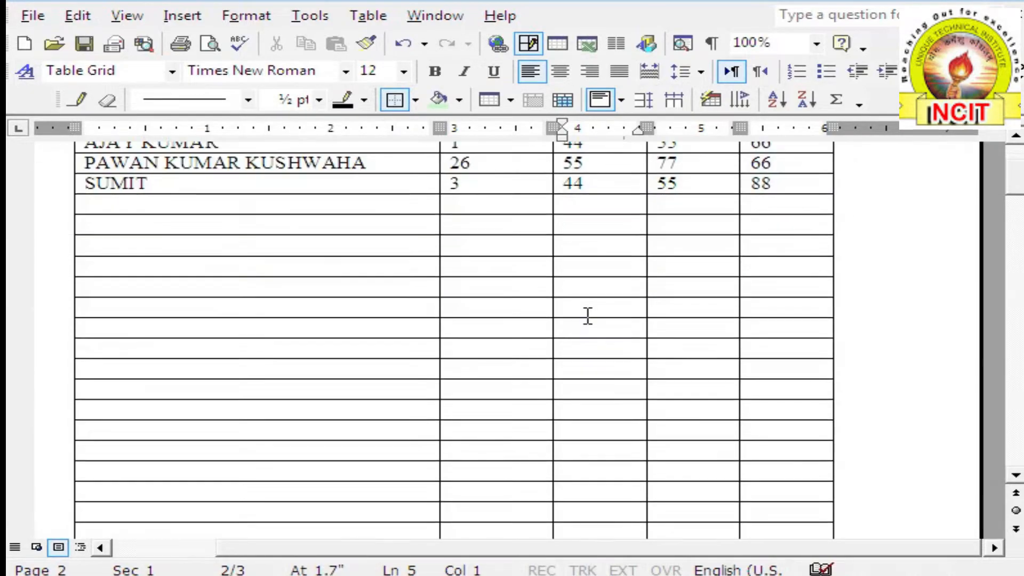
scroll(592, 213, up, 5)
scroll(596, 245, down, 5)
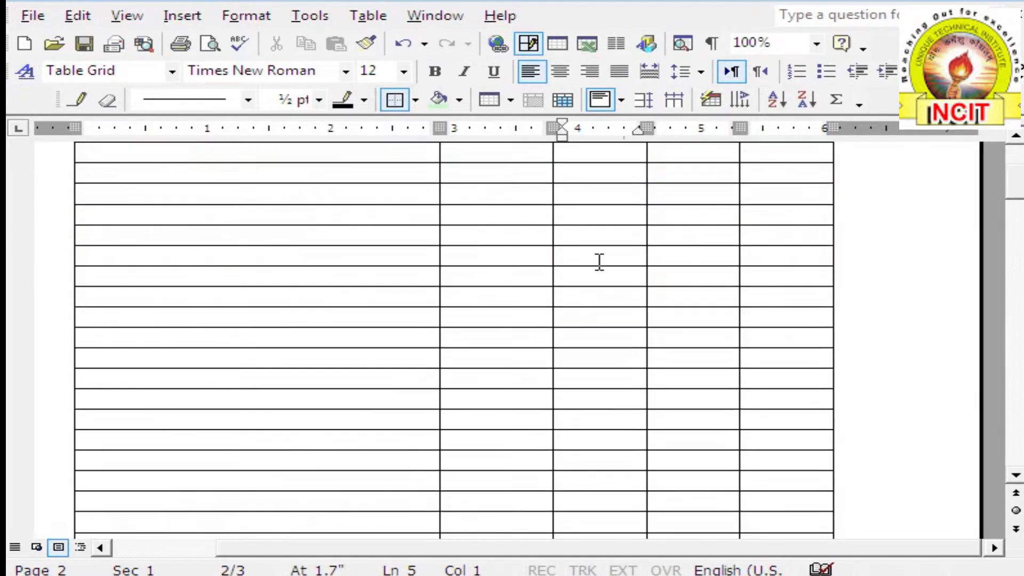
scroll(598, 313, down, 5)
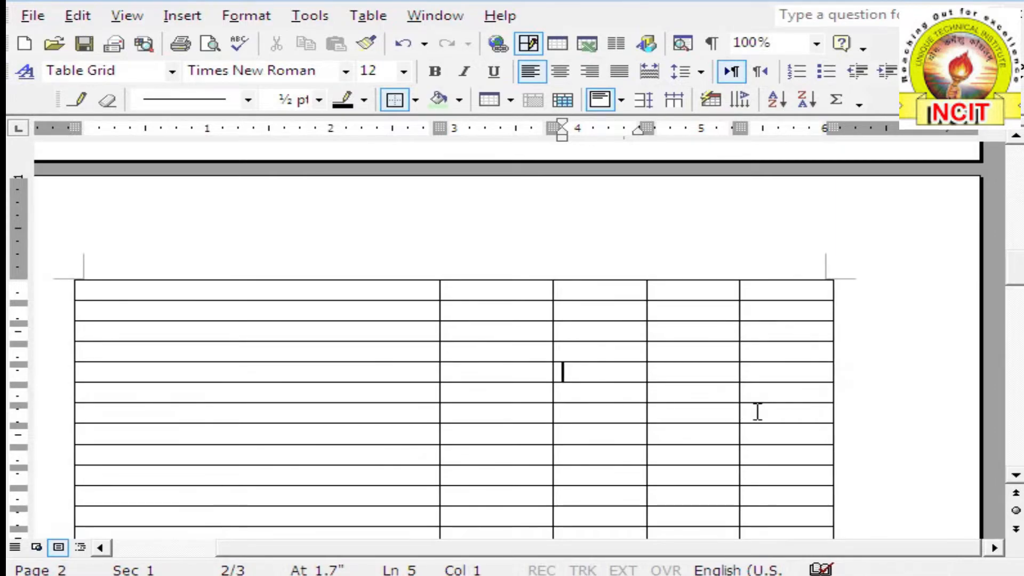
scroll(757, 411, up, 10)
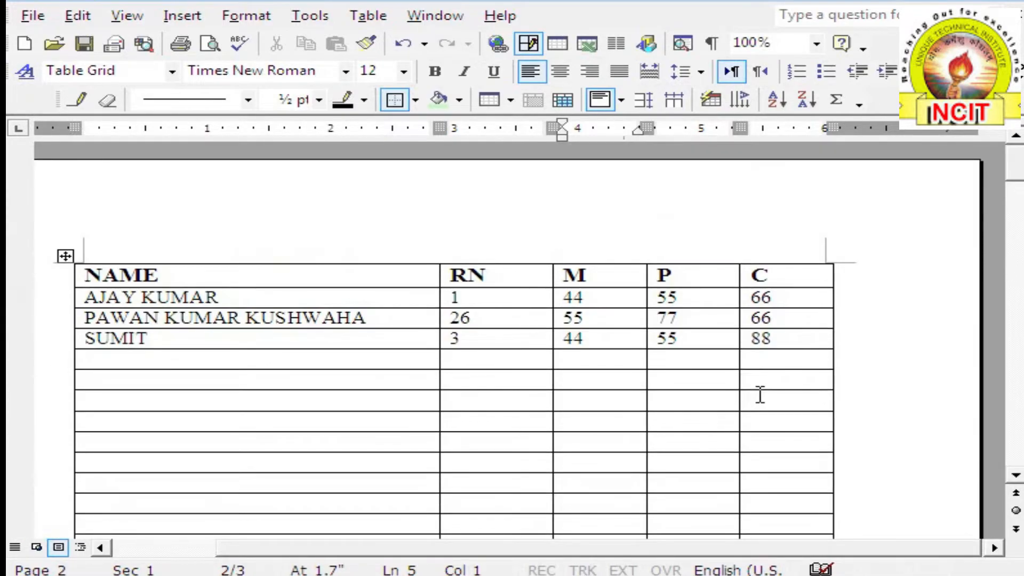
scroll(760, 394, down, 8)
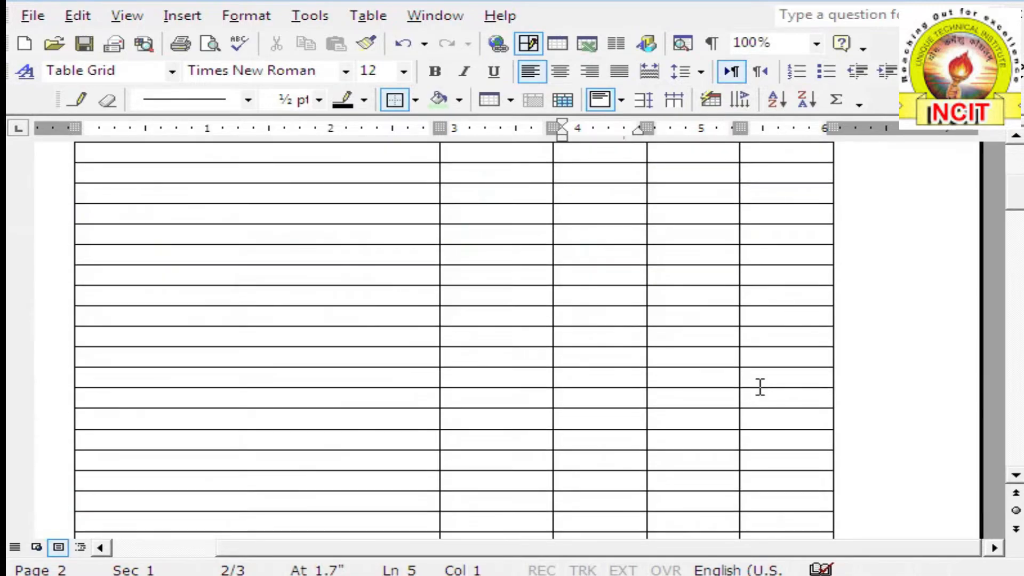
scroll(760, 387, down, 3)
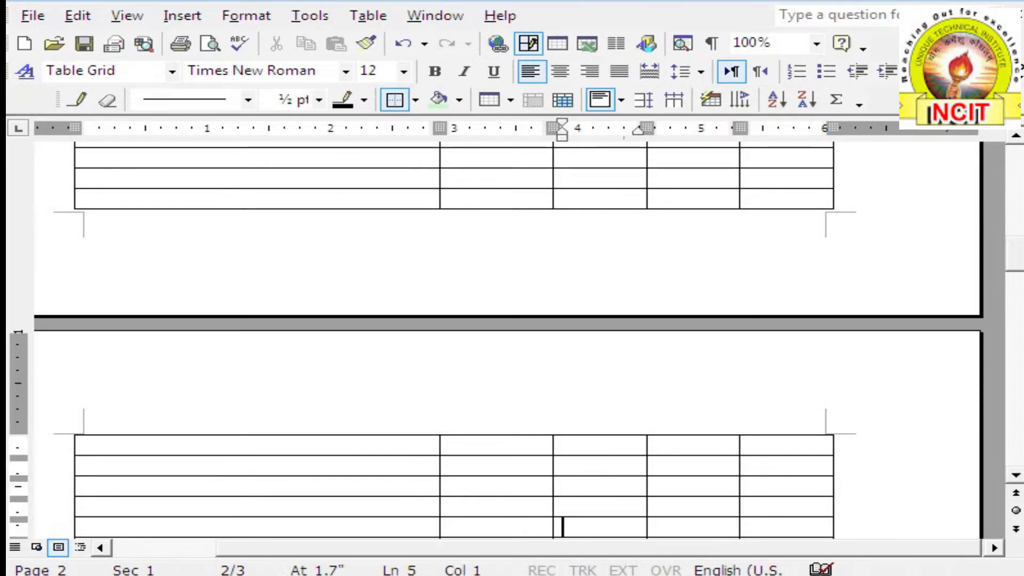
scroll(441, 303, up, 15)
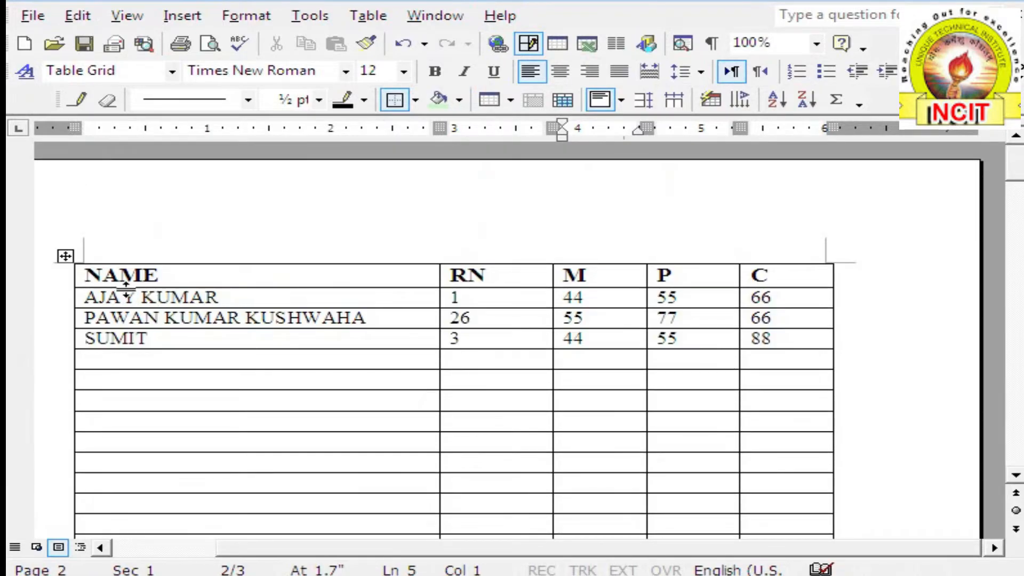
- Apply Heading Rows Repeat to the NAME, RN, M, P, C header row
click(48, 284)
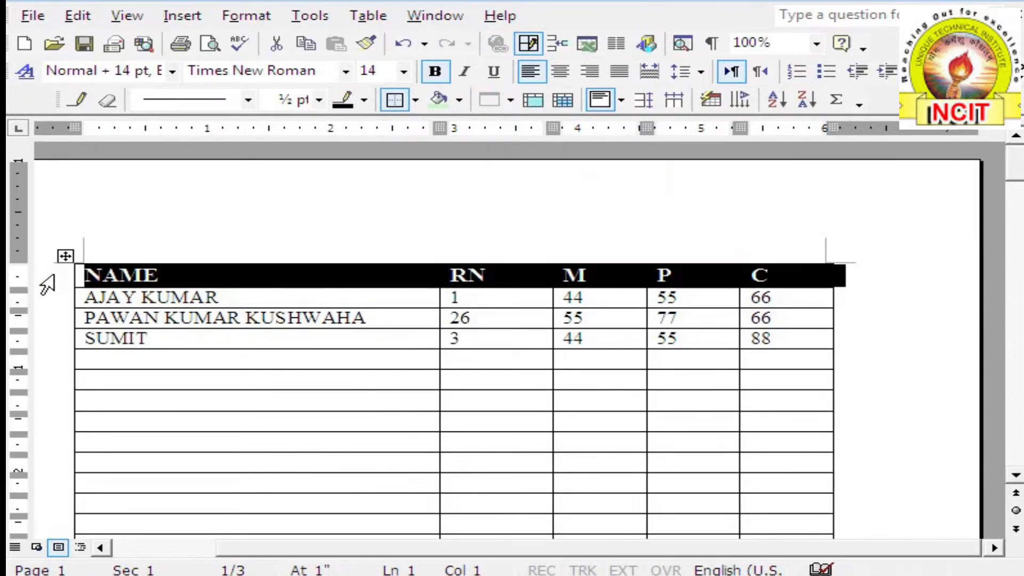
click(358, 17)
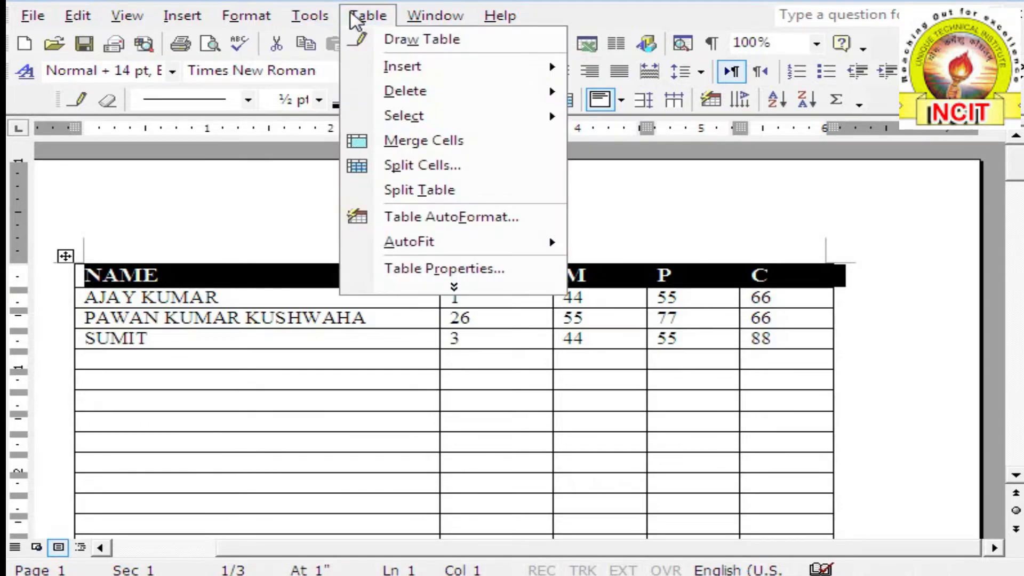
click(453, 288)
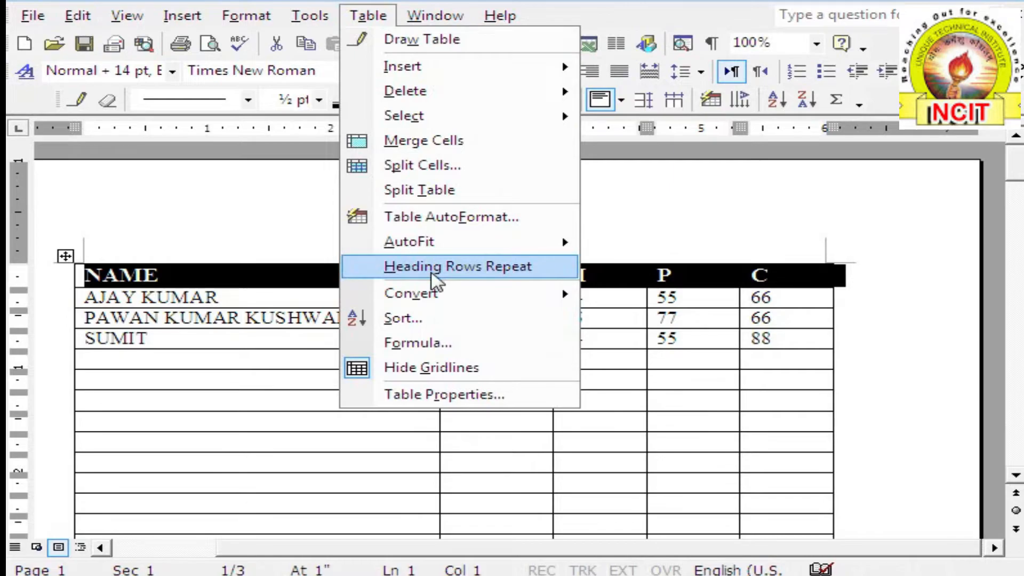
click(433, 276)
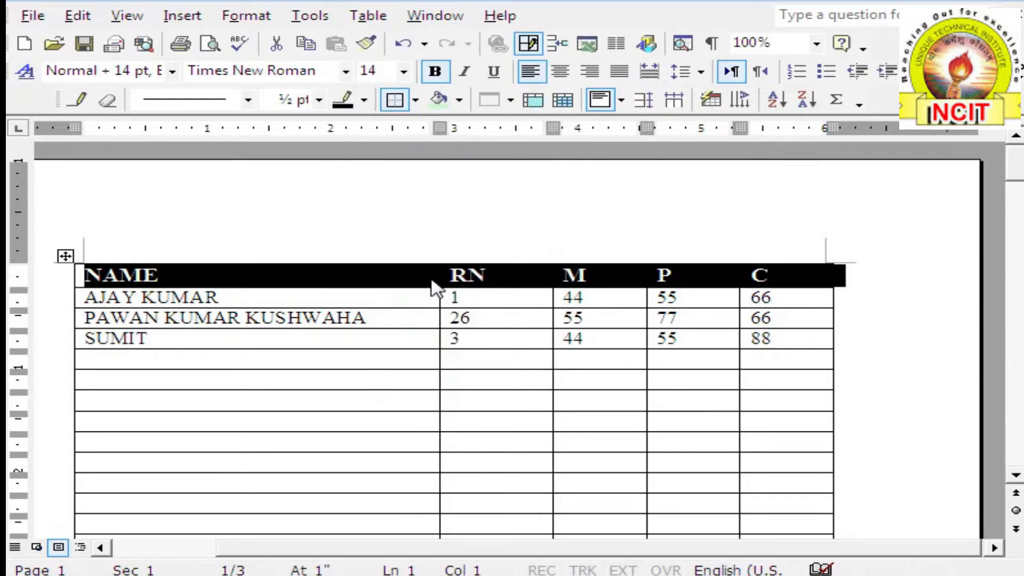
scroll(389, 315, down, 5)
scroll(388, 316, down, 10)
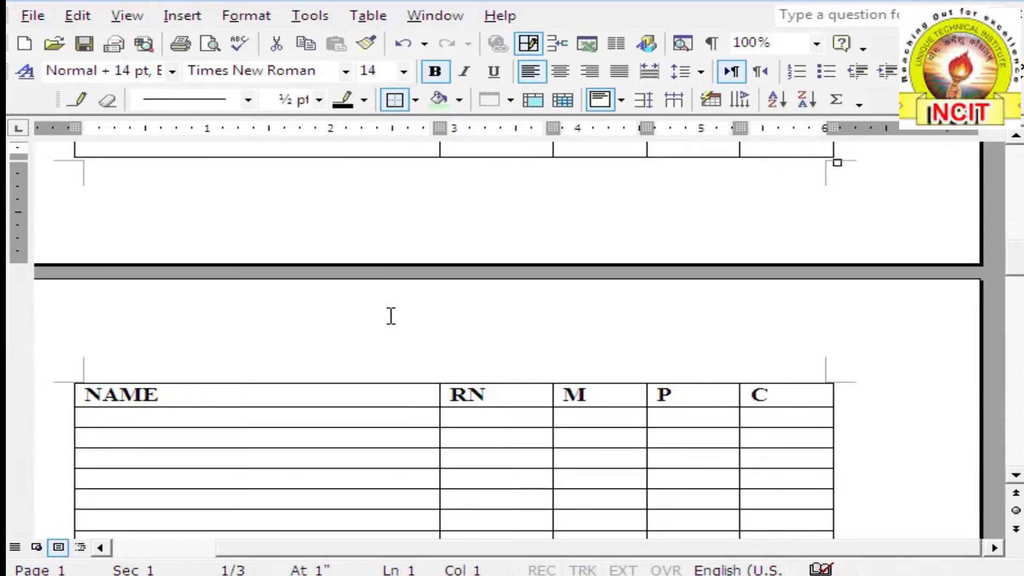
scroll(391, 315, down, 10)
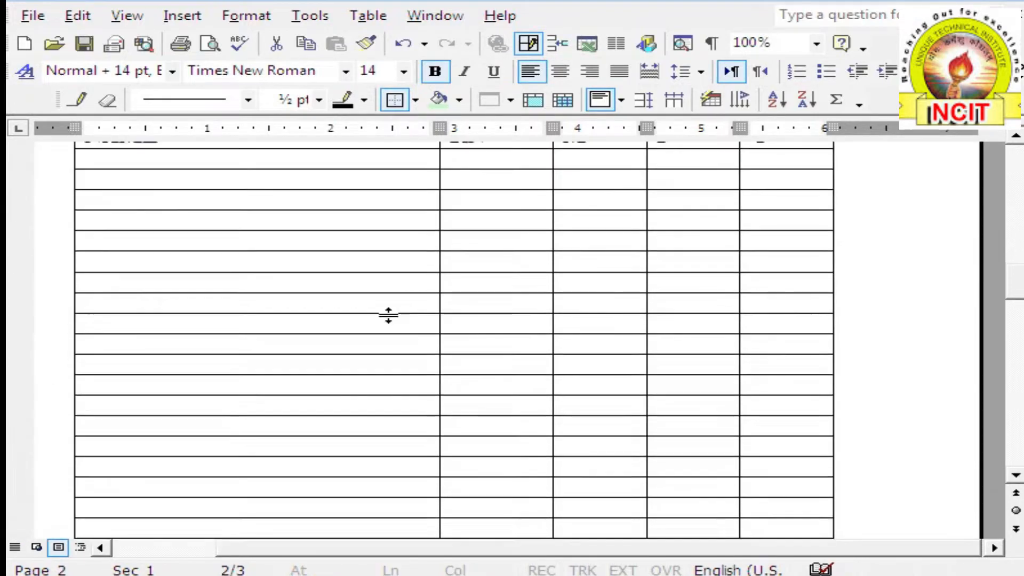
scroll(392, 315, down, 10)
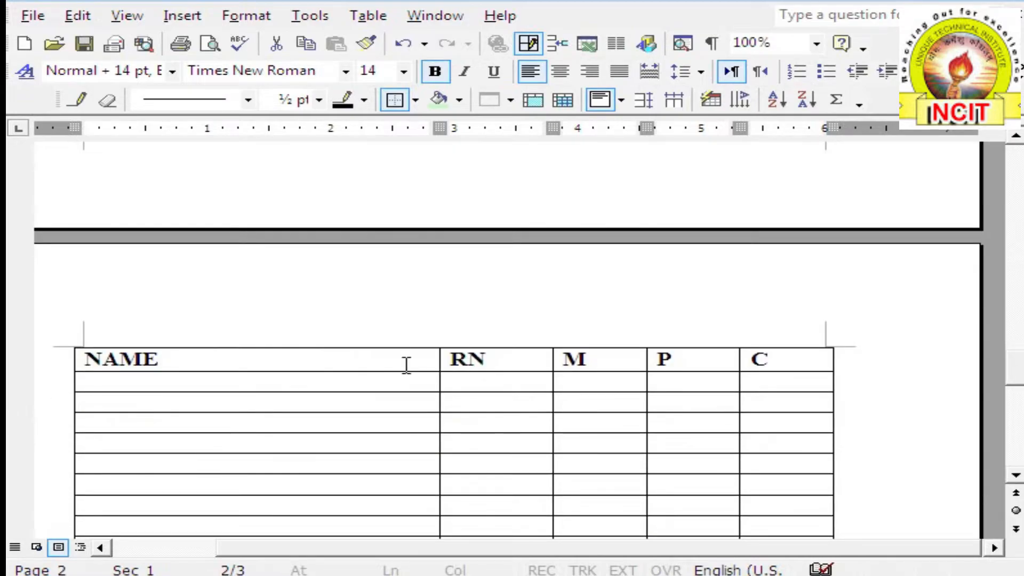
scroll(437, 377, up, 10)
scroll(453, 379, up, 3)
scroll(452, 380, up, 3)
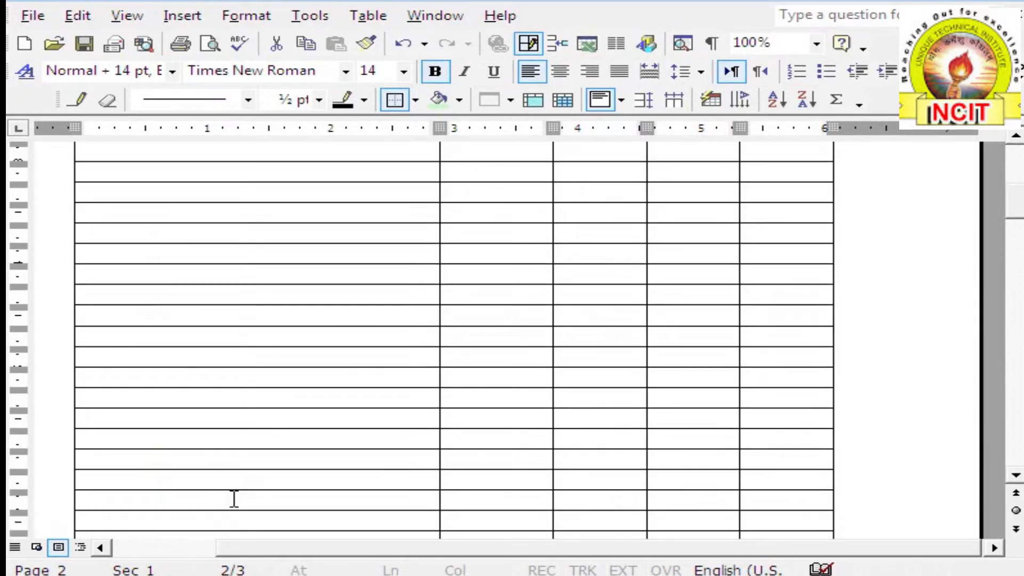
scroll(240, 496, up, 5)
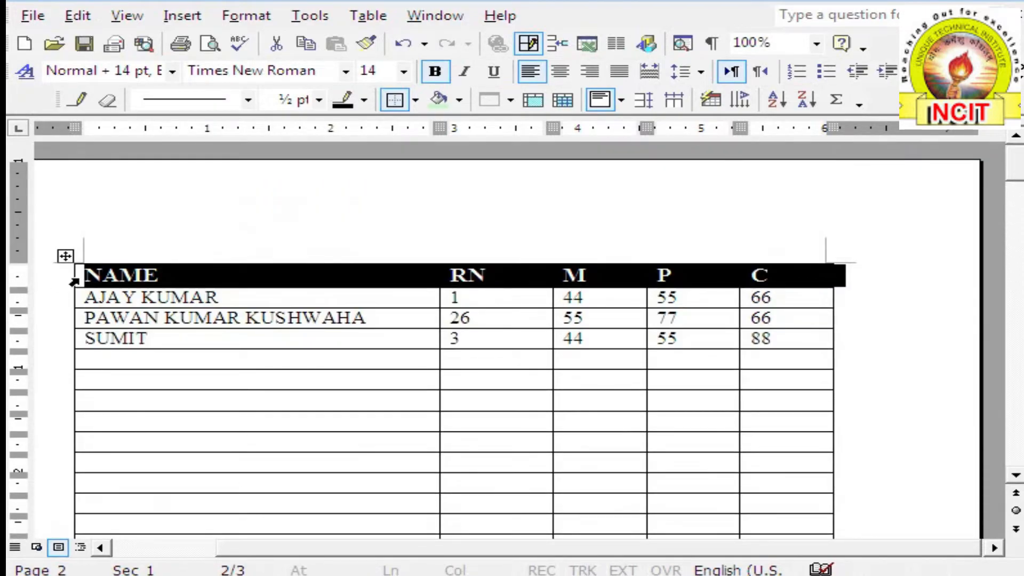
click(364, 21)
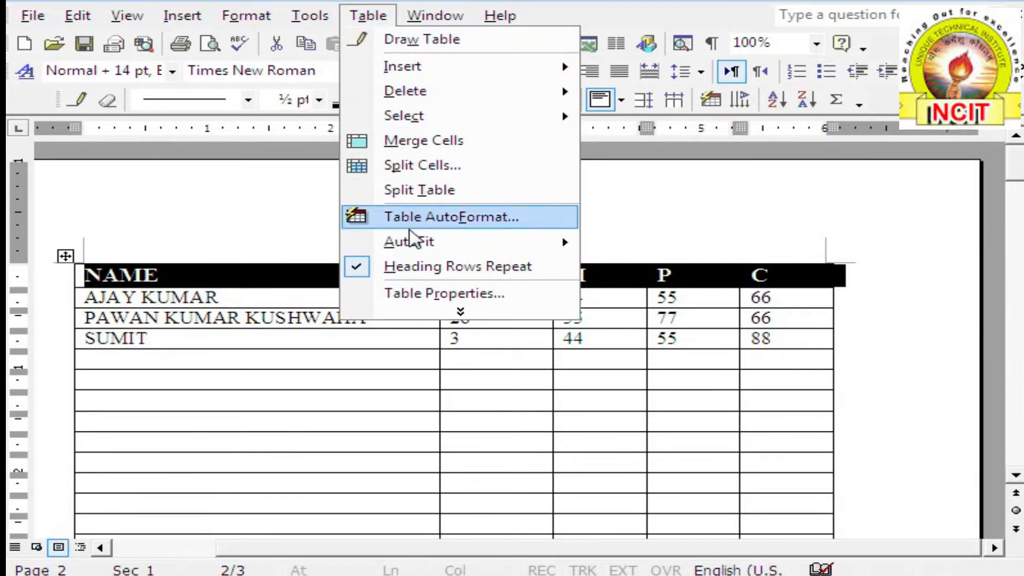
click(399, 264)
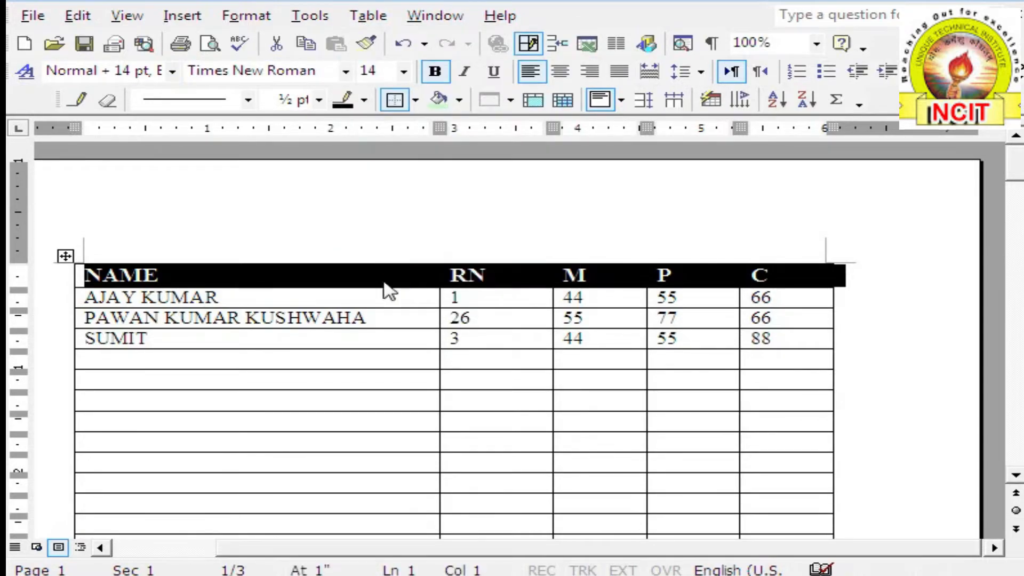
scroll(340, 372, down, 5)
scroll(340, 372, down, 5)
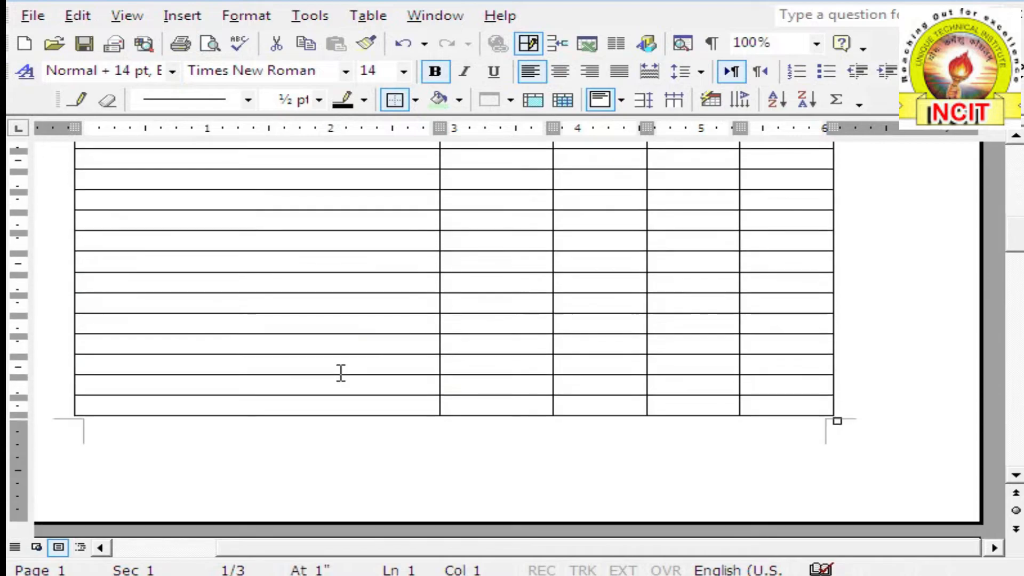
scroll(341, 373, down, 5)
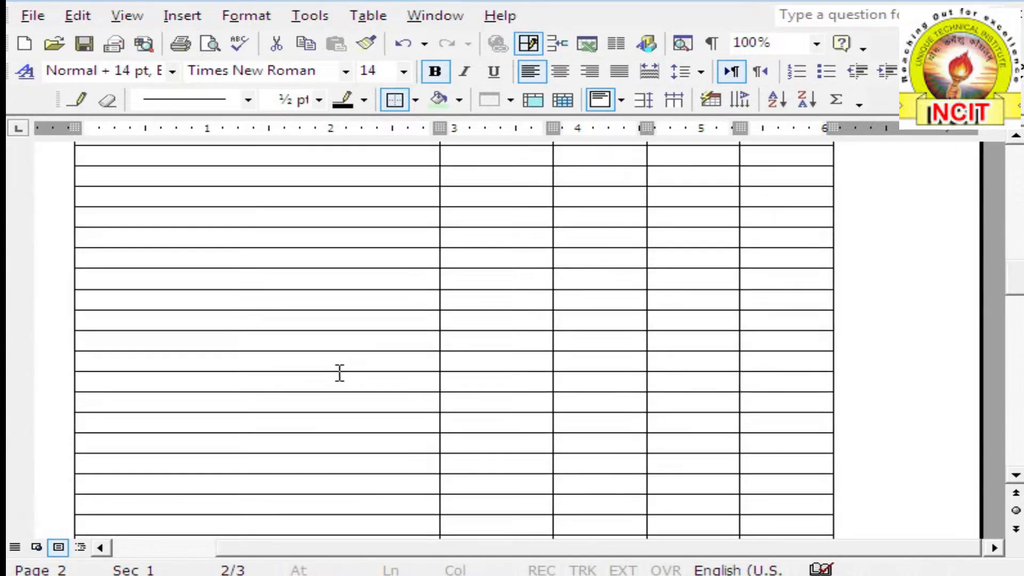
scroll(338, 360, up, 3)
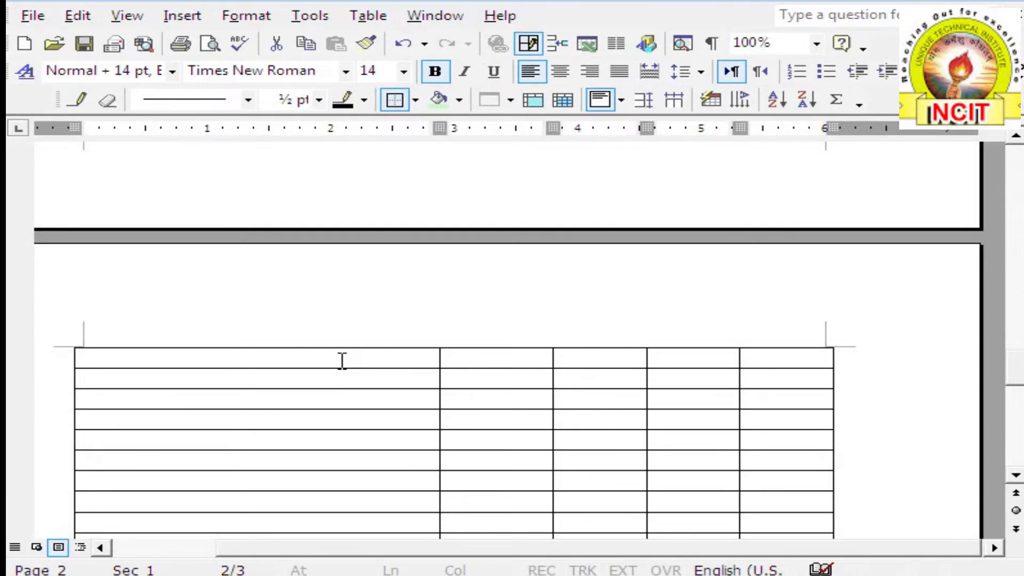
scroll(342, 361, up, 5)
scroll(341, 362, down, 6)
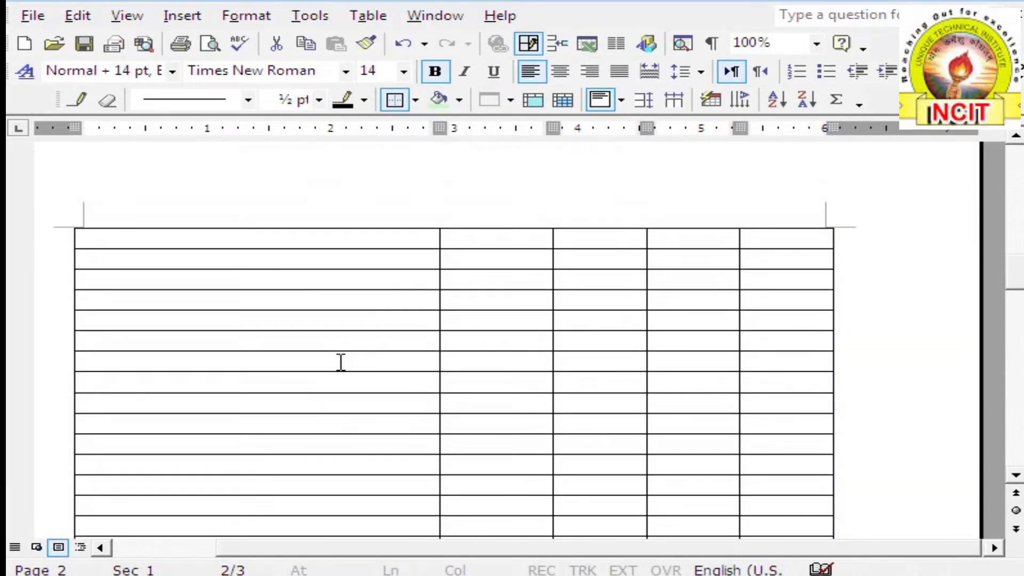
scroll(340, 363, up, 5)
scroll(341, 363, down, 5)
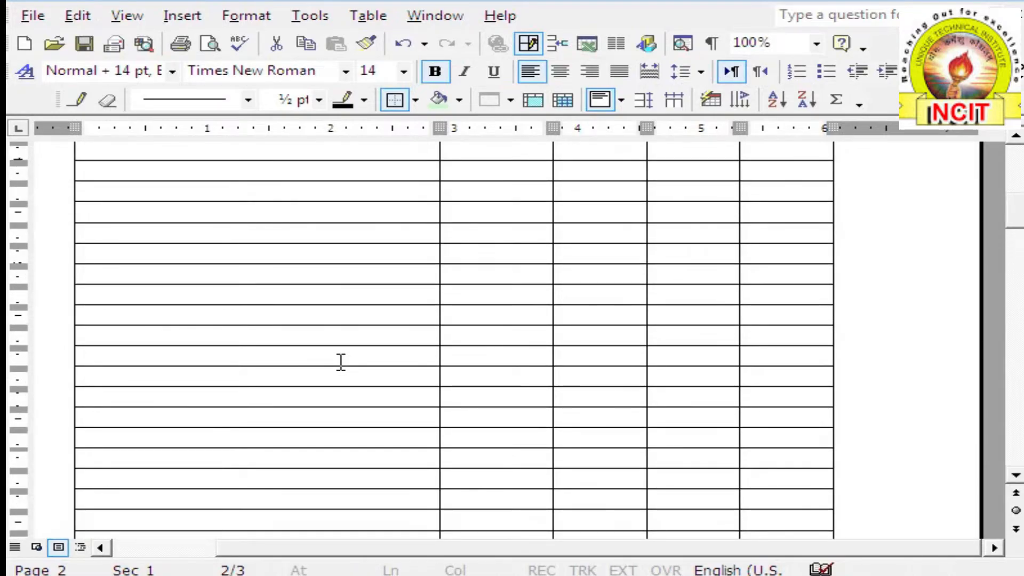
scroll(341, 363, down, 1)
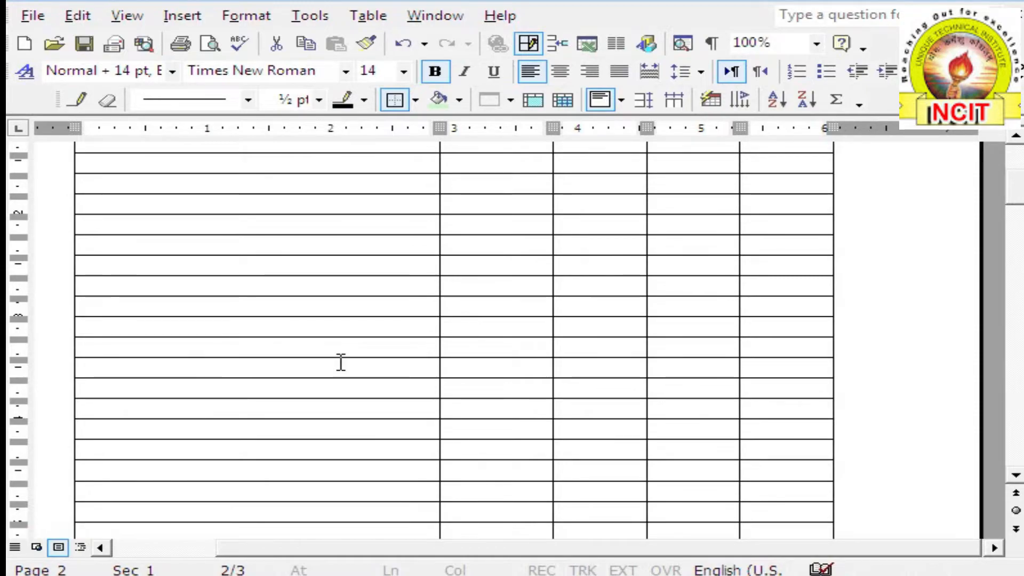
scroll(341, 363, down, 1)
scroll(340, 363, up, 3)
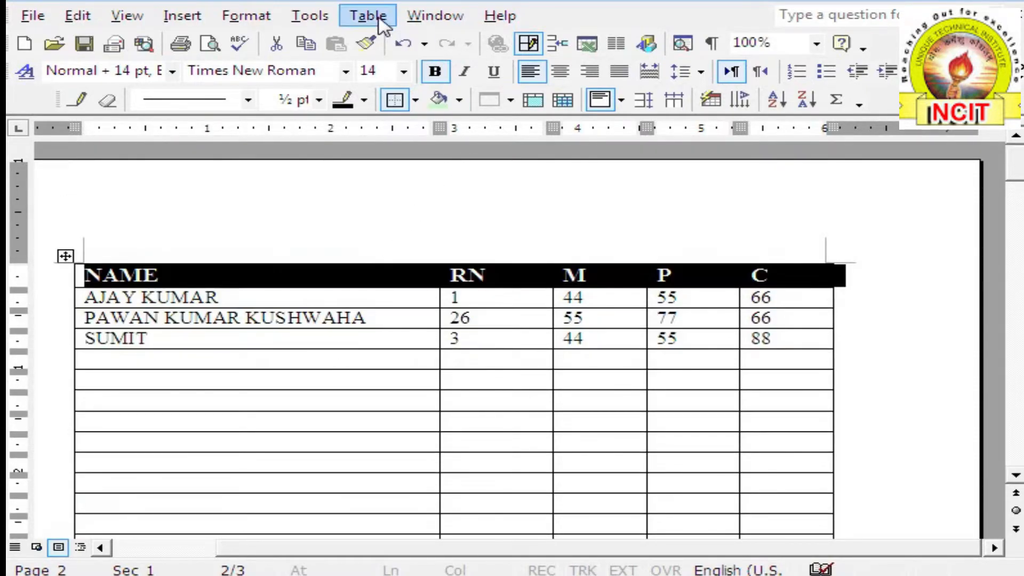
click(368, 16)
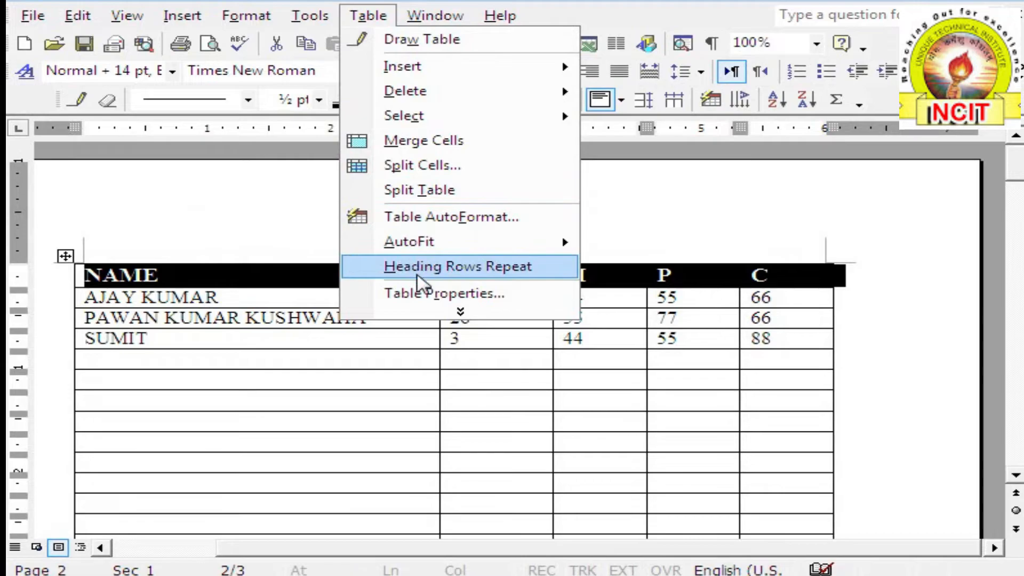
click(418, 274)
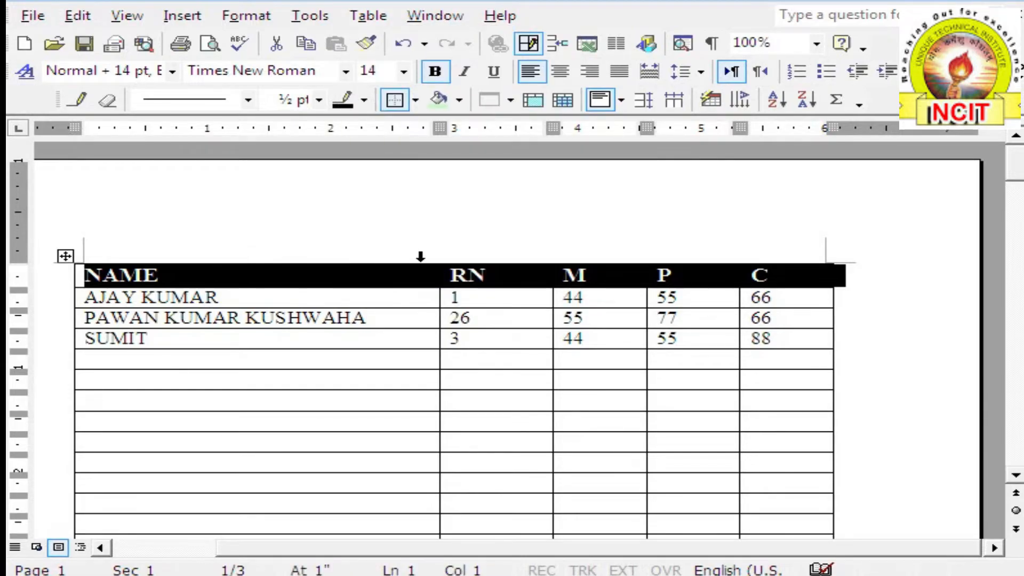
click(367, 17)
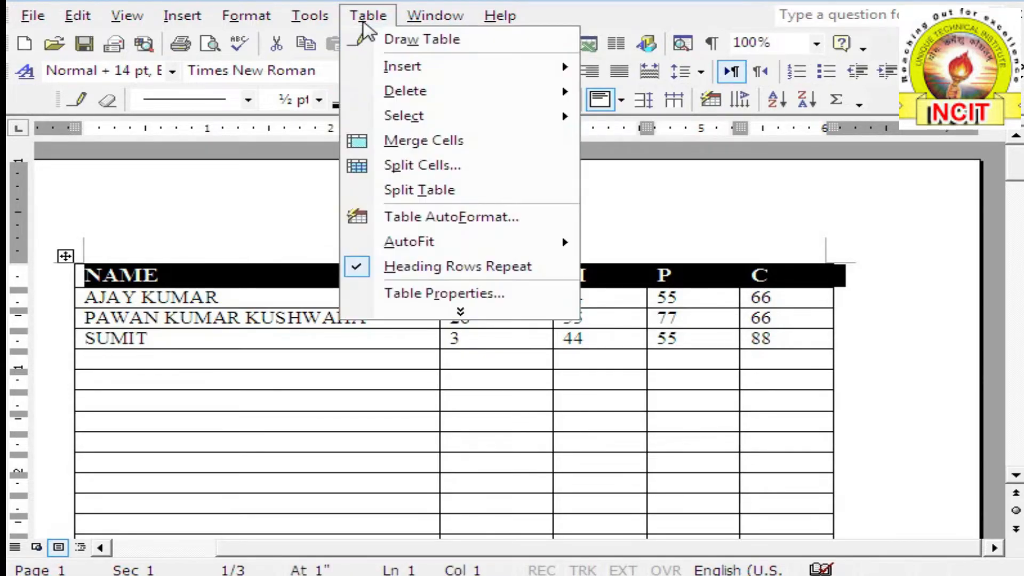
click(448, 312)
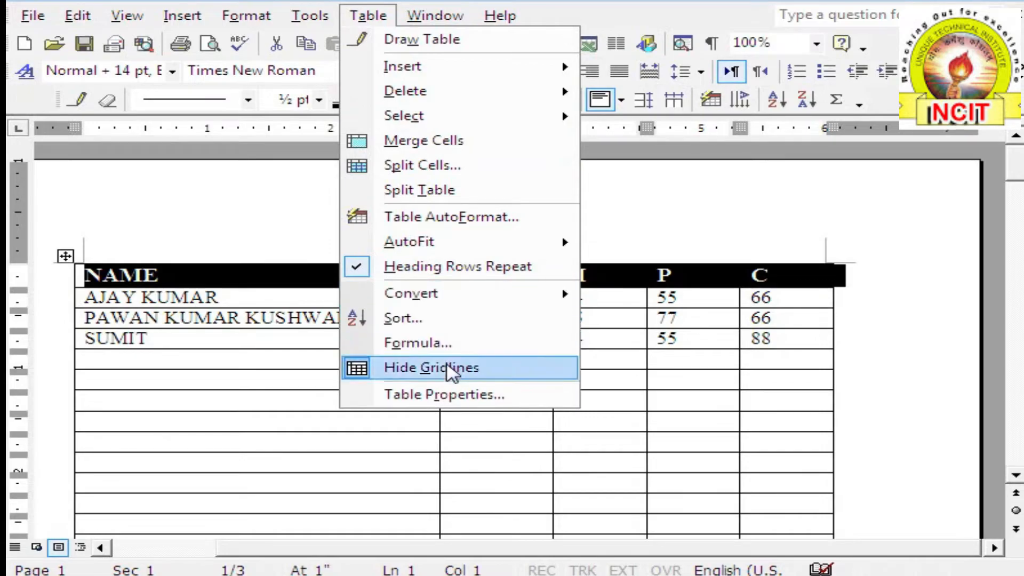
mouse_move(447, 311)
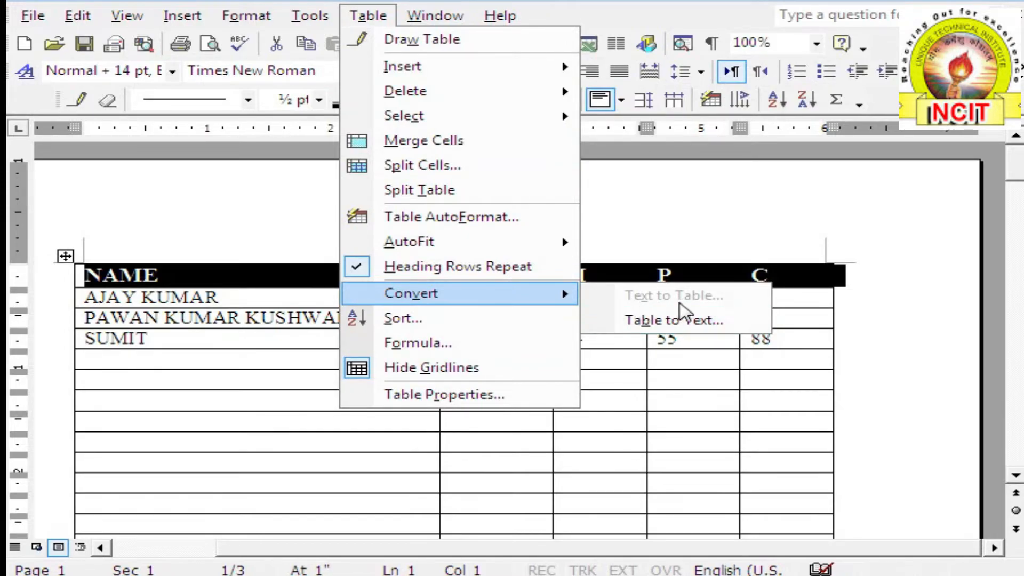
click(607, 389)
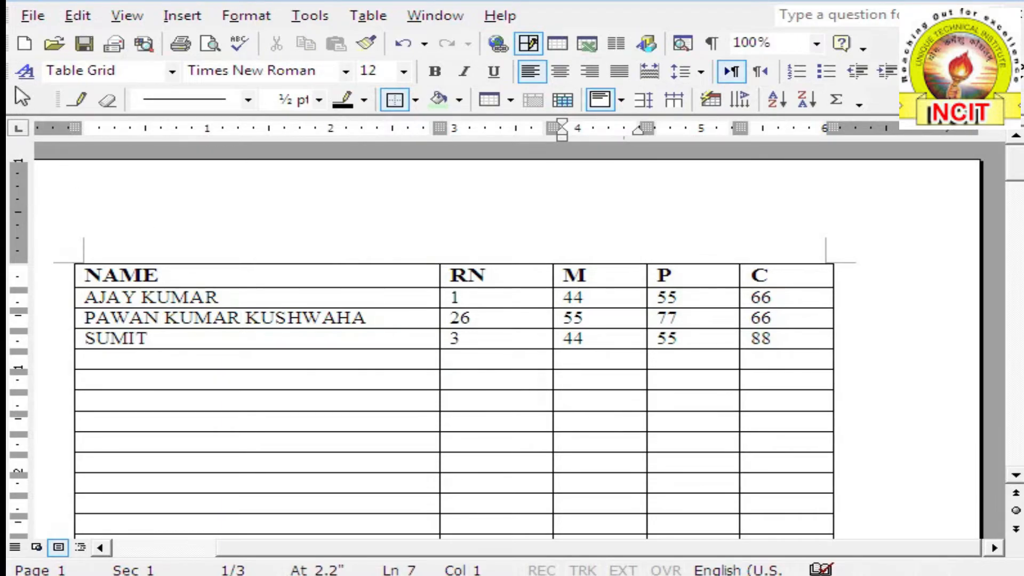
- In a new blank document, type the tab-separated header NAME, rn, m, p, c
click(26, 44)
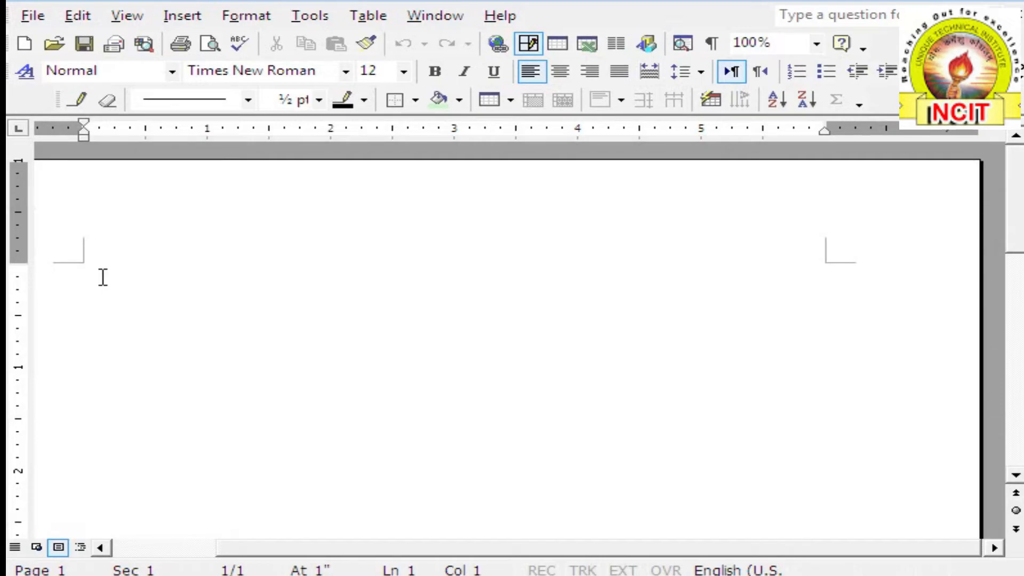
text(NAME)
key(Tab)
mouse_move(103, 277)
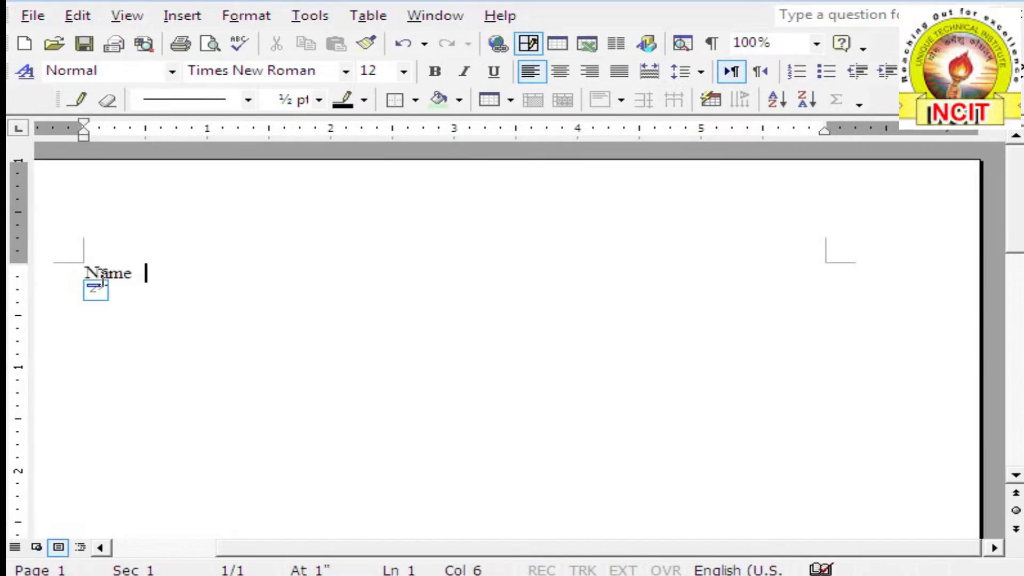
text(rn)
key(Tab)
text(m)
key(Tab)
text(p)
key(Tab)
text(c)
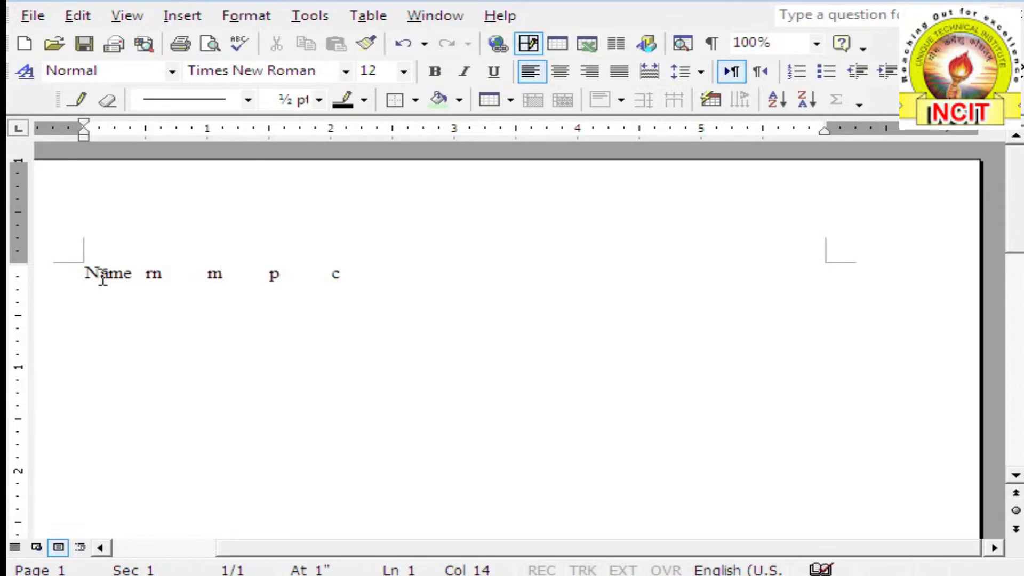
key(Return)
- Type the tab-separated rows aa 1 44 66 77 and hh 2 77 66 55
text(aa)
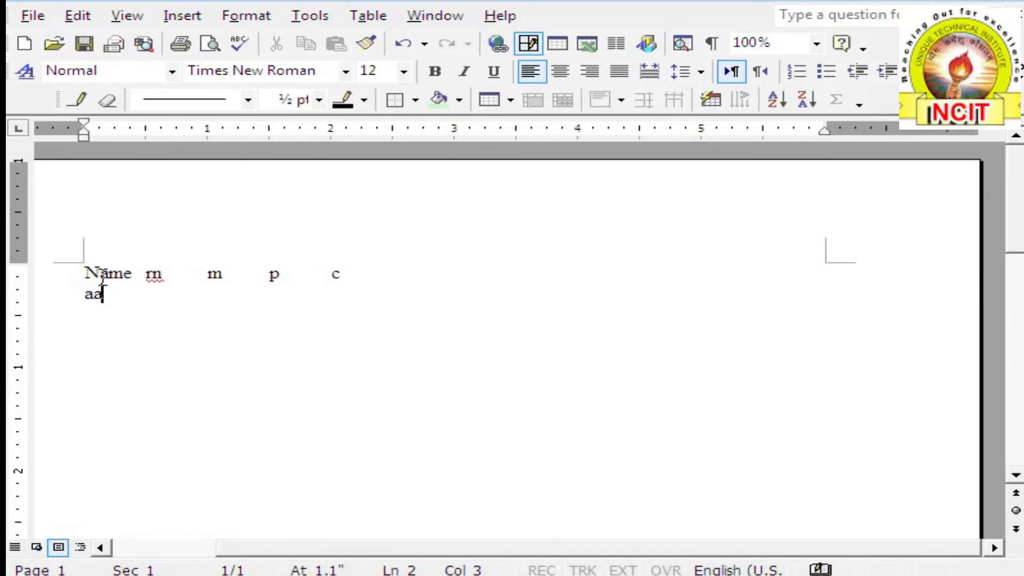
key(Tab)
text(1)
key(Tab)
text(44)
key(Tab)
text(66)
key(Tab)
text(77)
key(Return)
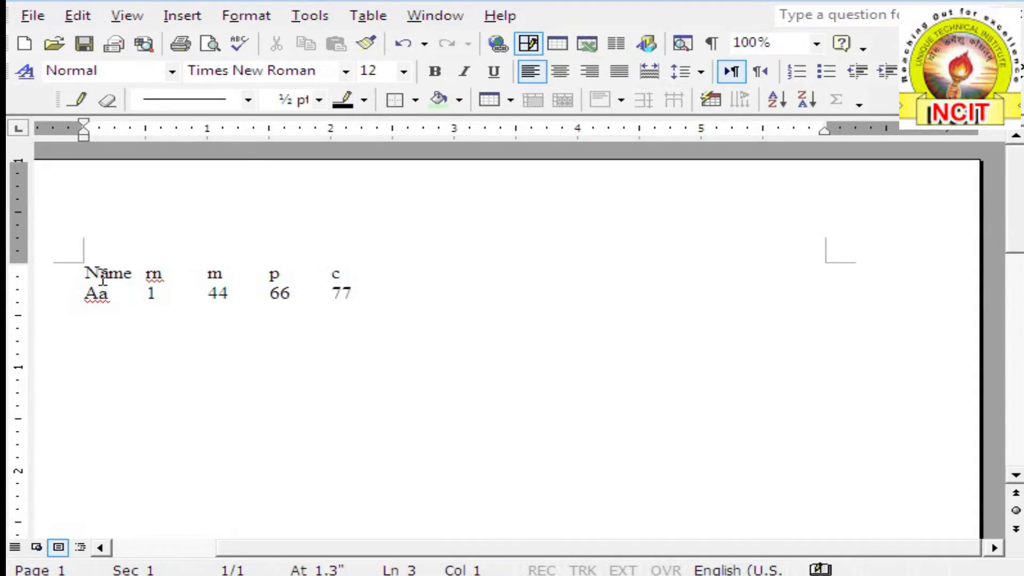
text(hh)
key(Tab)
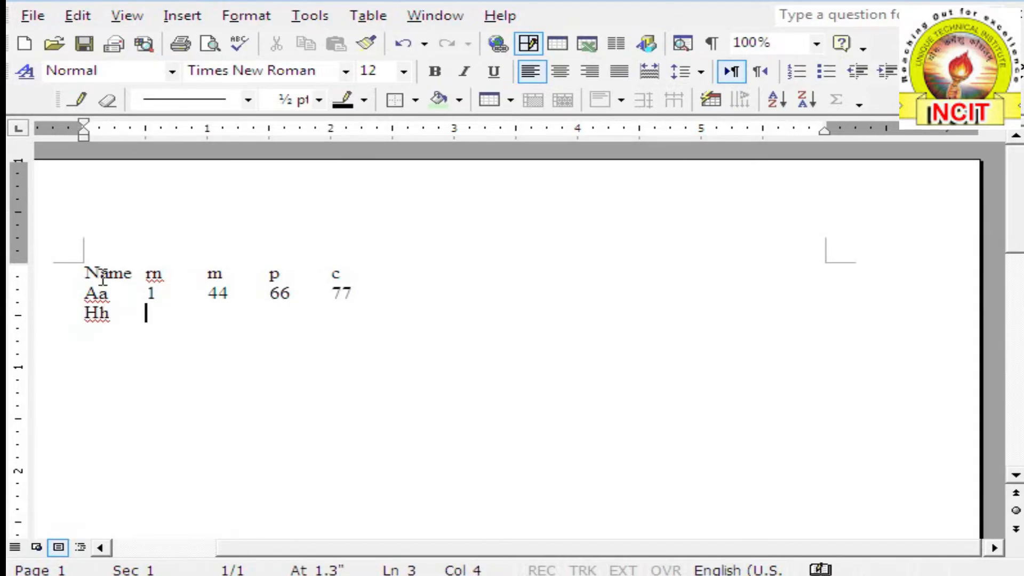
text(2)
key(Tab)
text(77)
key(Tab)
text(66)
key(Tab)
text(55)
key(Return)
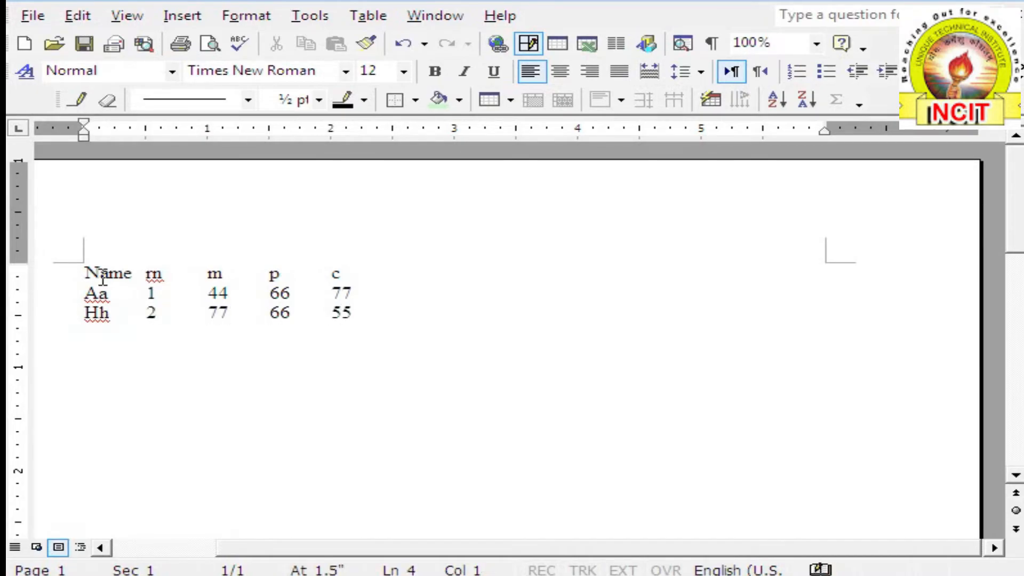
- Type the tab-separated rows cc 3 66 44 55 and dd 4 88 77 66
text(cc)
key(Tab)
text(3)
key(Tab)
text(66)
key(Tab)
text(44)
key(Tab)
text(55)
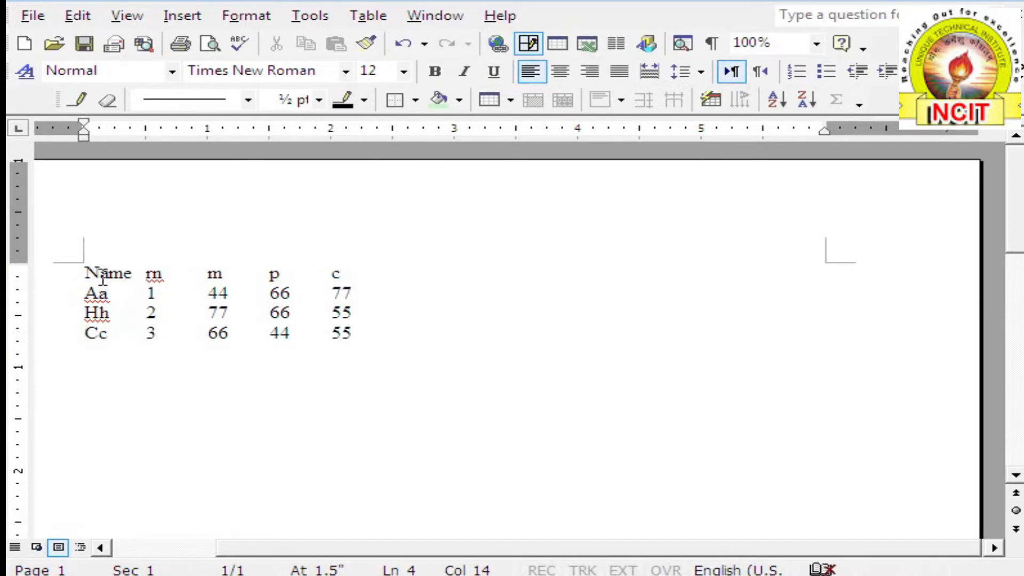
key(Return)
text(dd)
key(Tab)
text(4)
key(Tab)
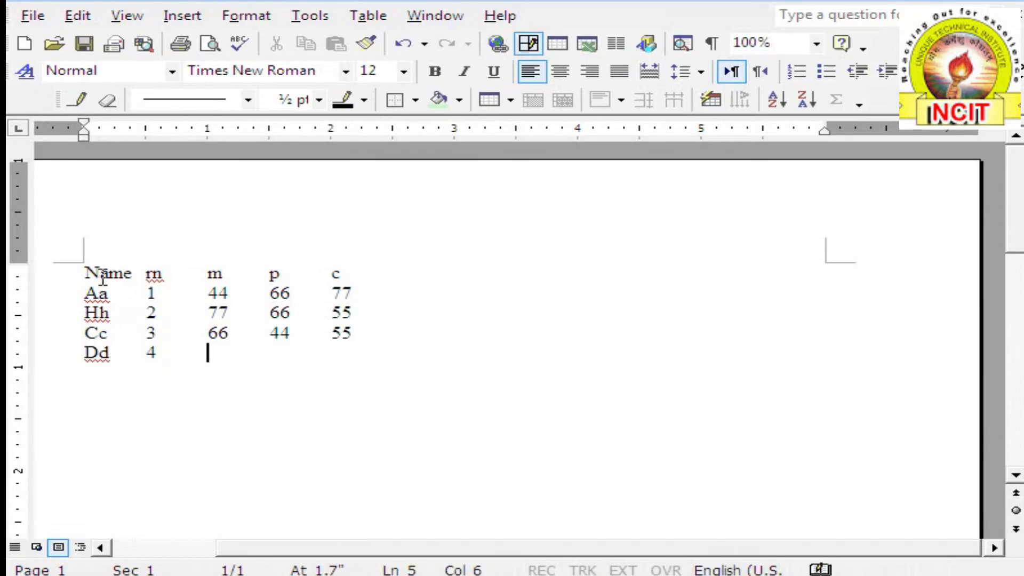
text(88)
key(Tab)
text(77)
key(Tab)
text(66)
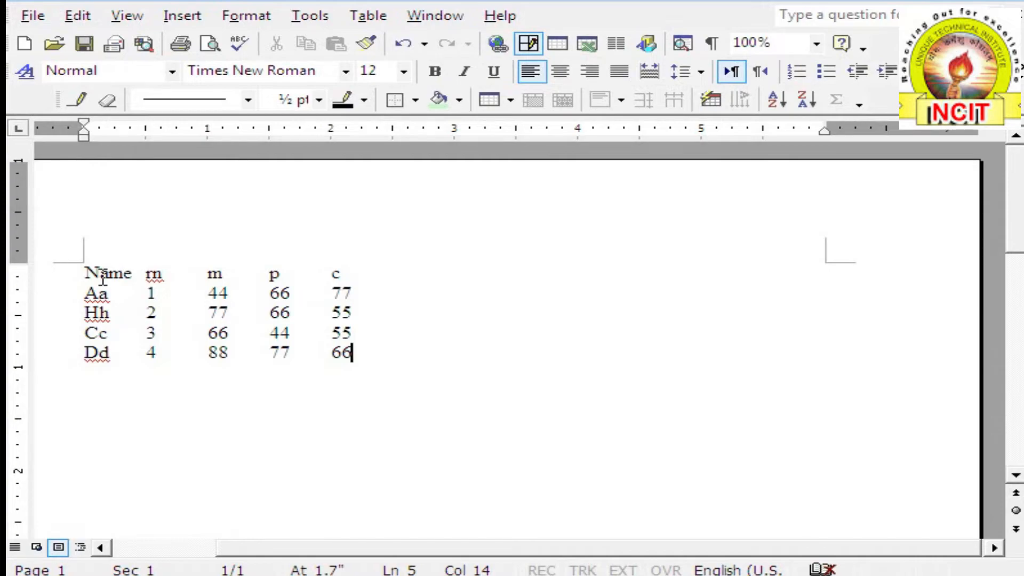
- Select the student list and set up Convert Text to Table with 5 columns separated at Tabs
drag(84, 272, 351, 353)
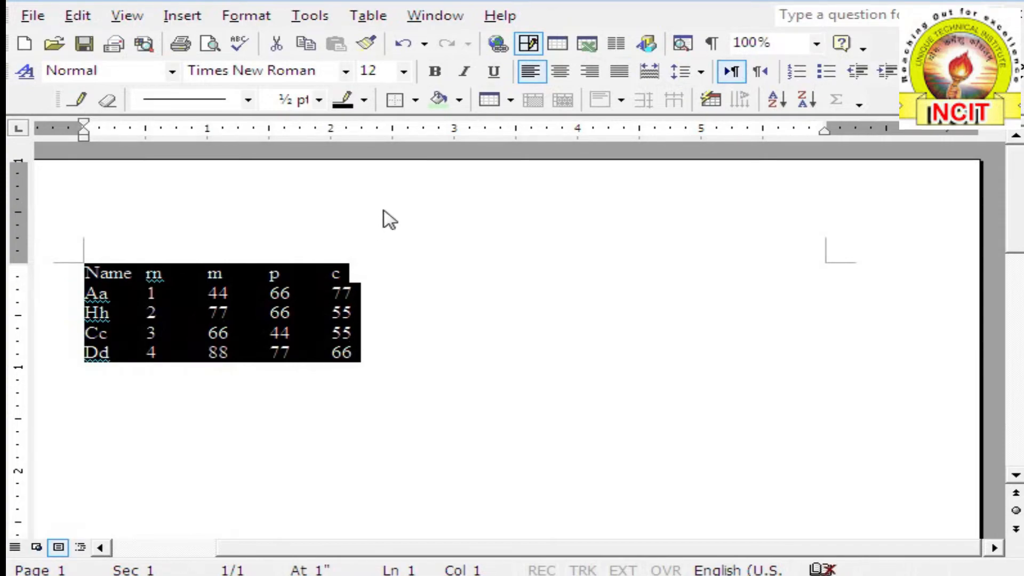
click(375, 20)
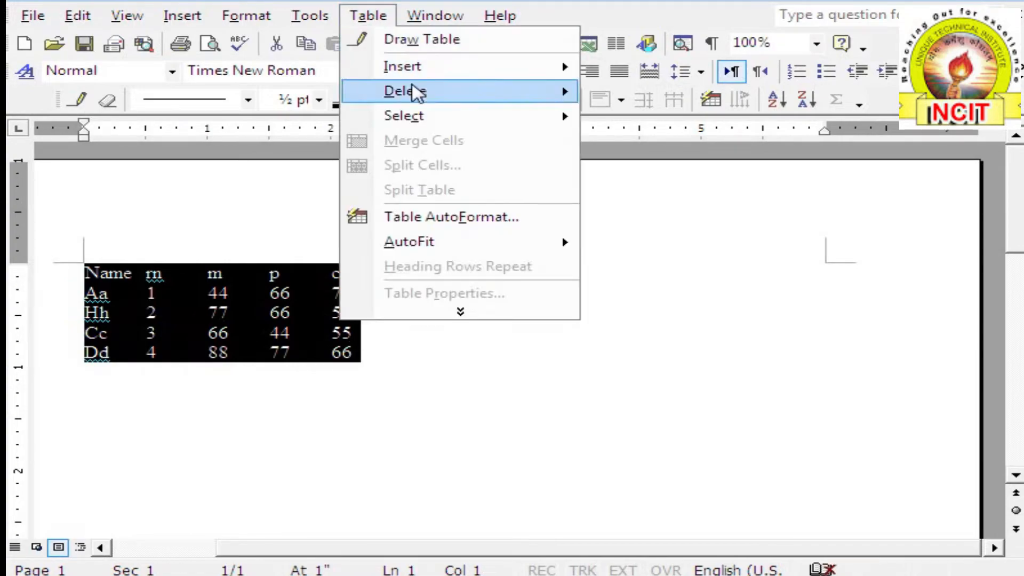
click(459, 315)
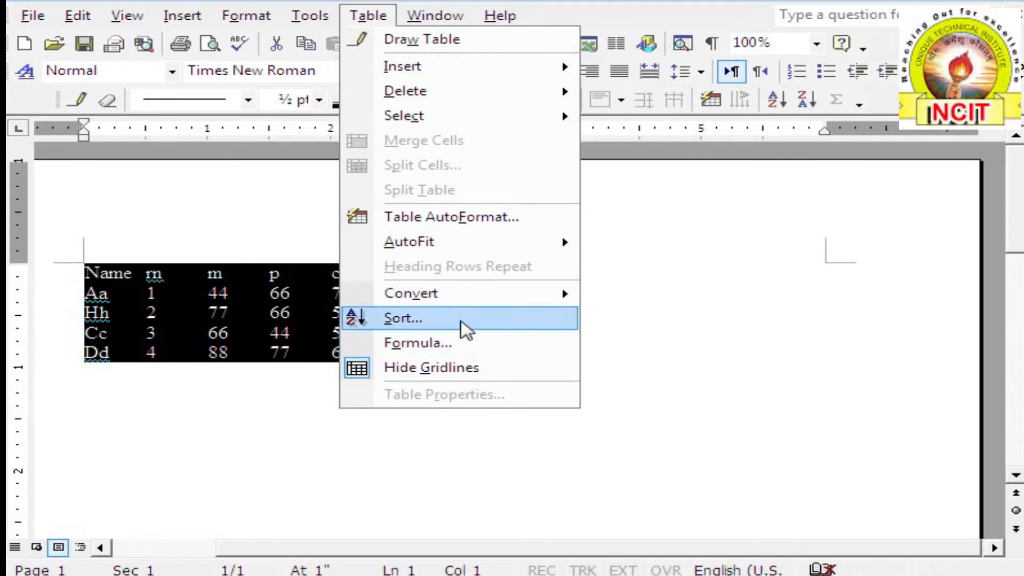
mouse_move(460, 306)
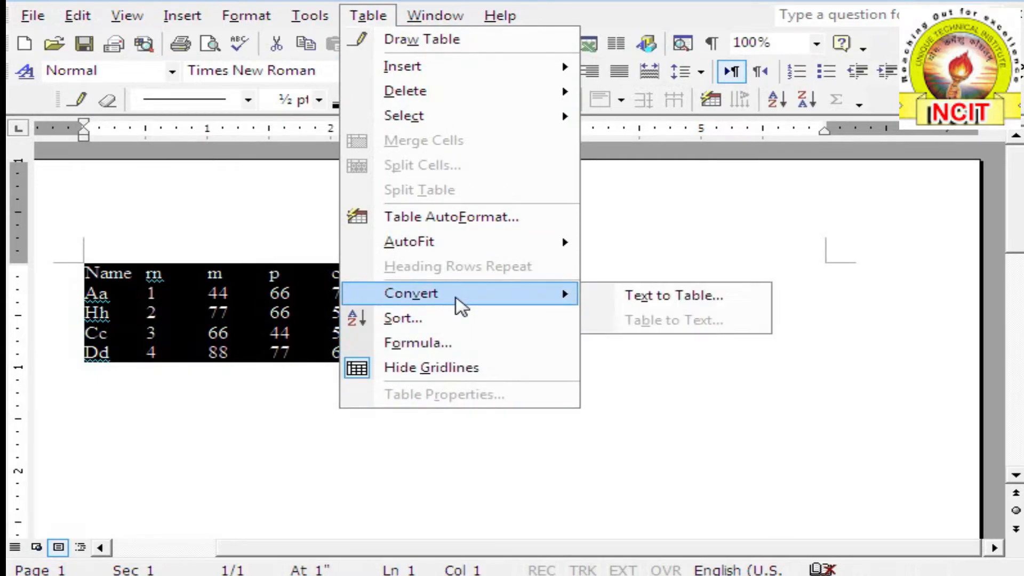
click(615, 300)
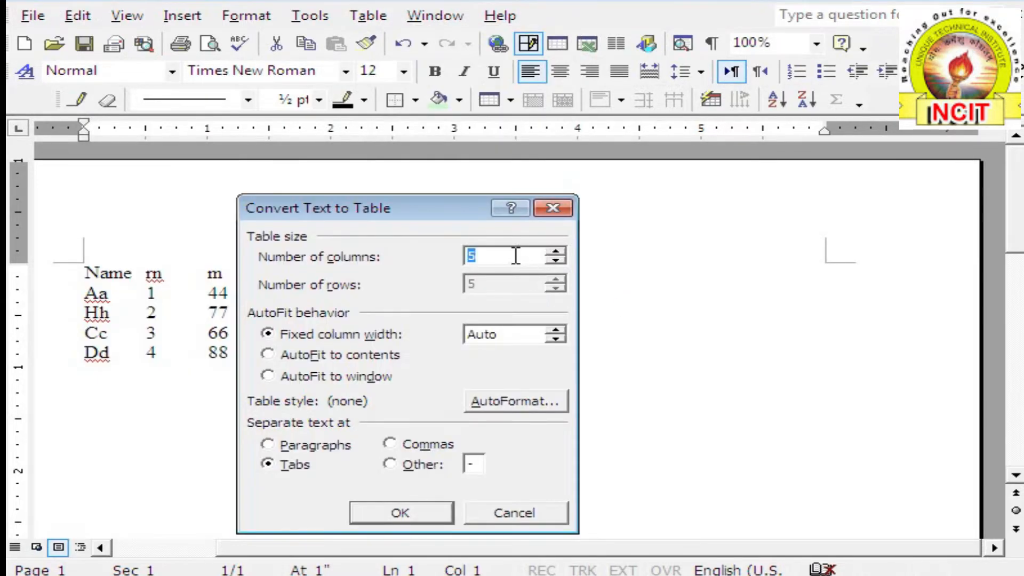
drag(447, 216, 662, 192)
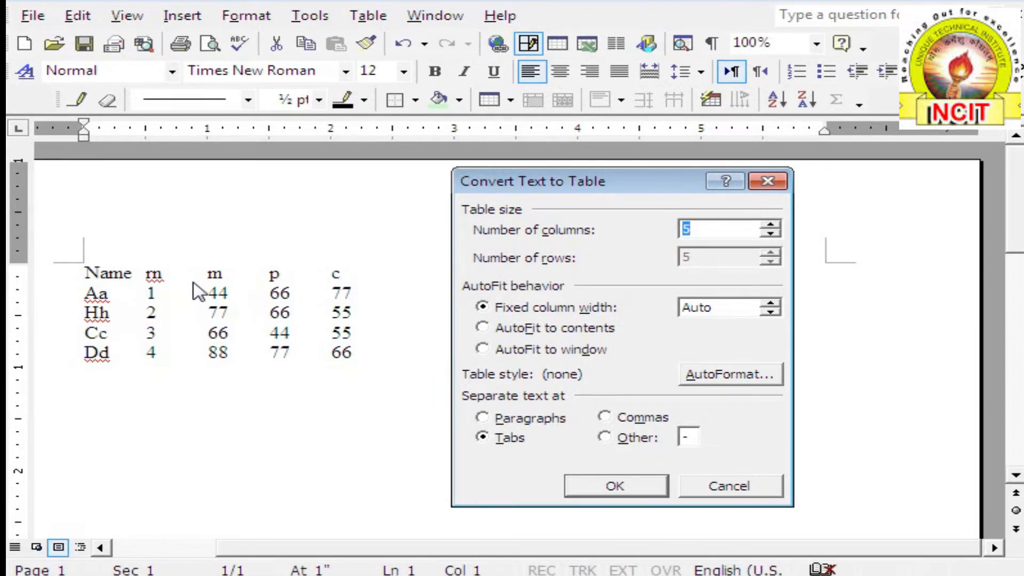
click(529, 440)
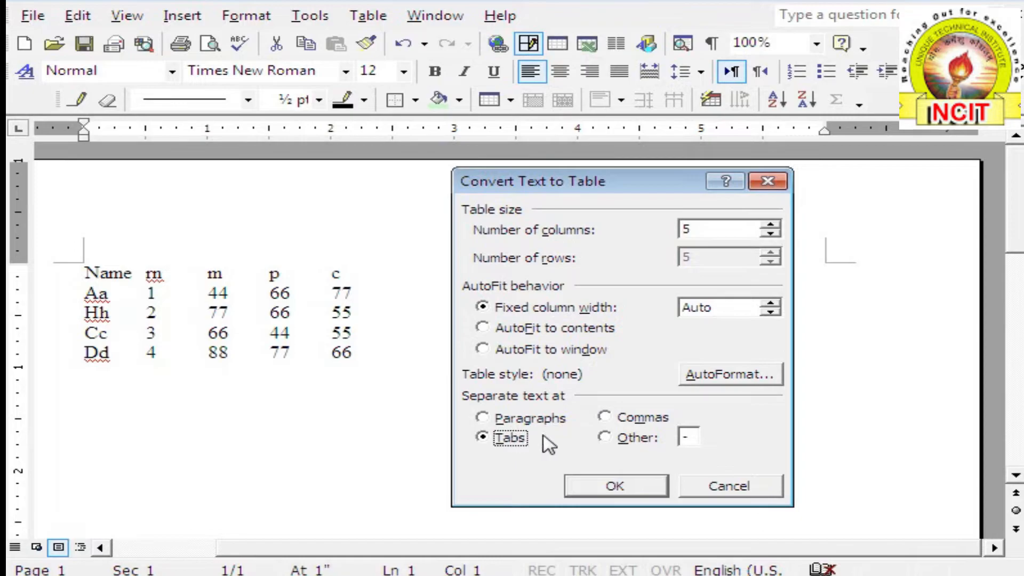
click(638, 487)
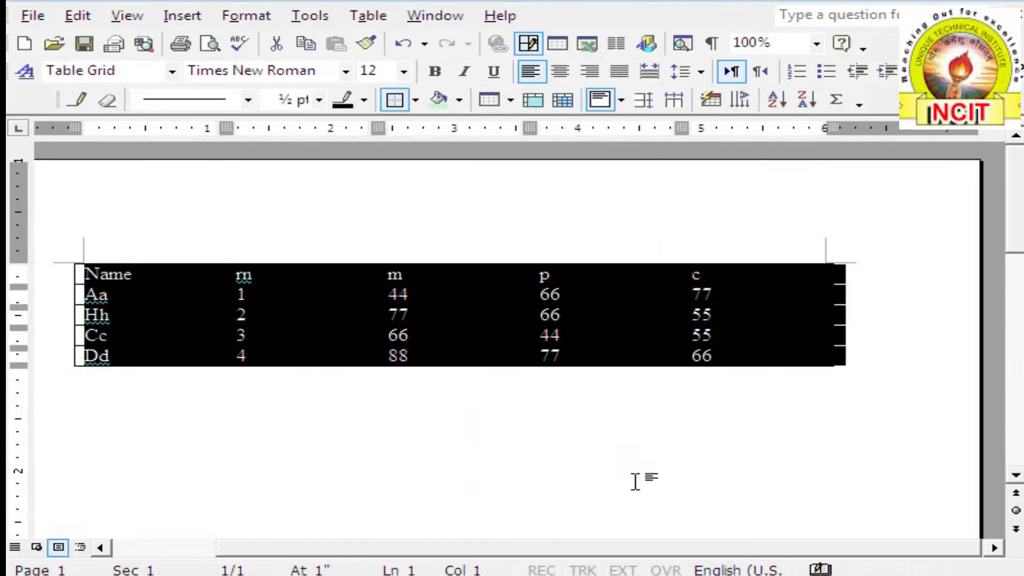
click(548, 483)
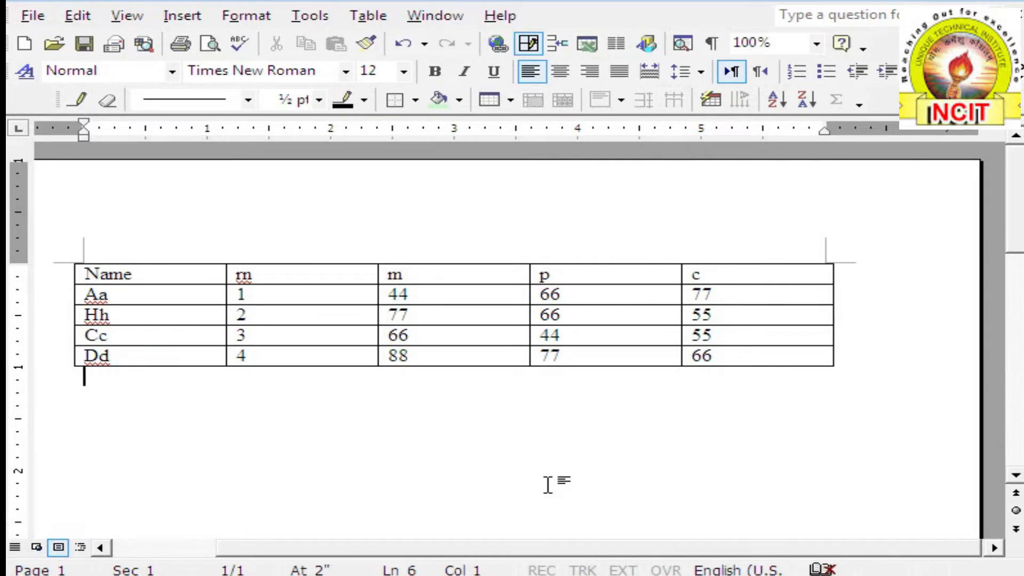
click(311, 342)
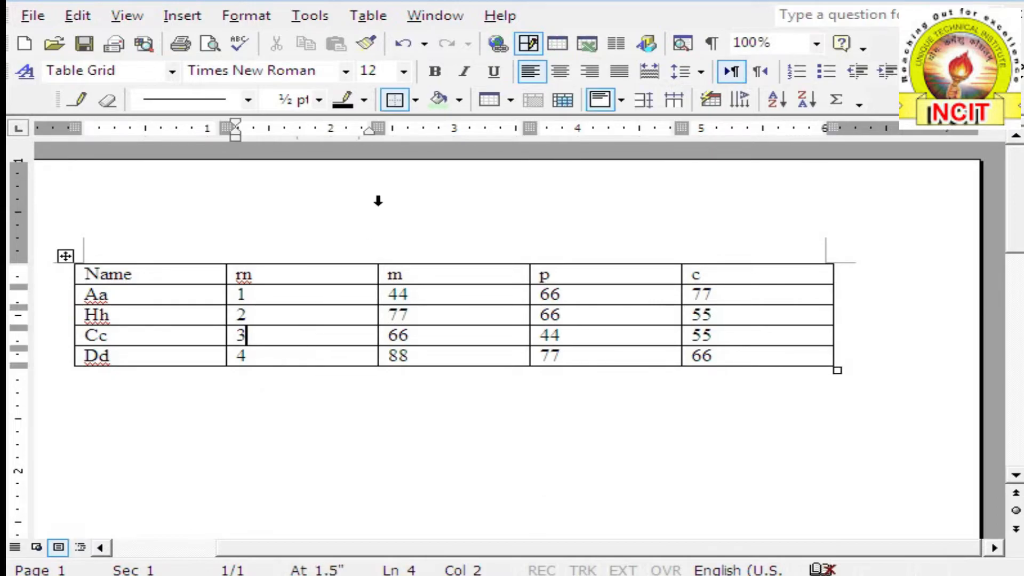
click(369, 16)
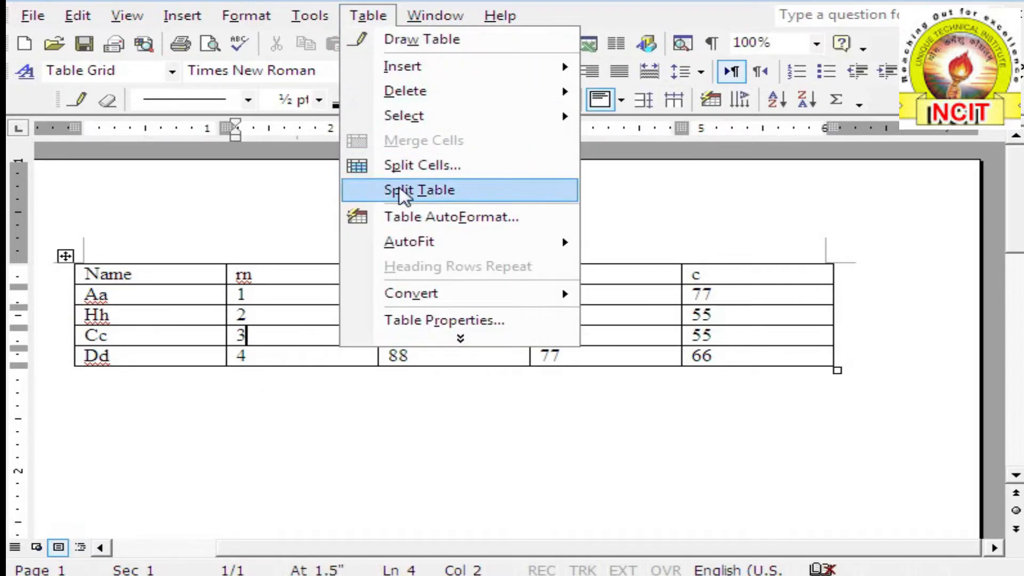
mouse_move(423, 296)
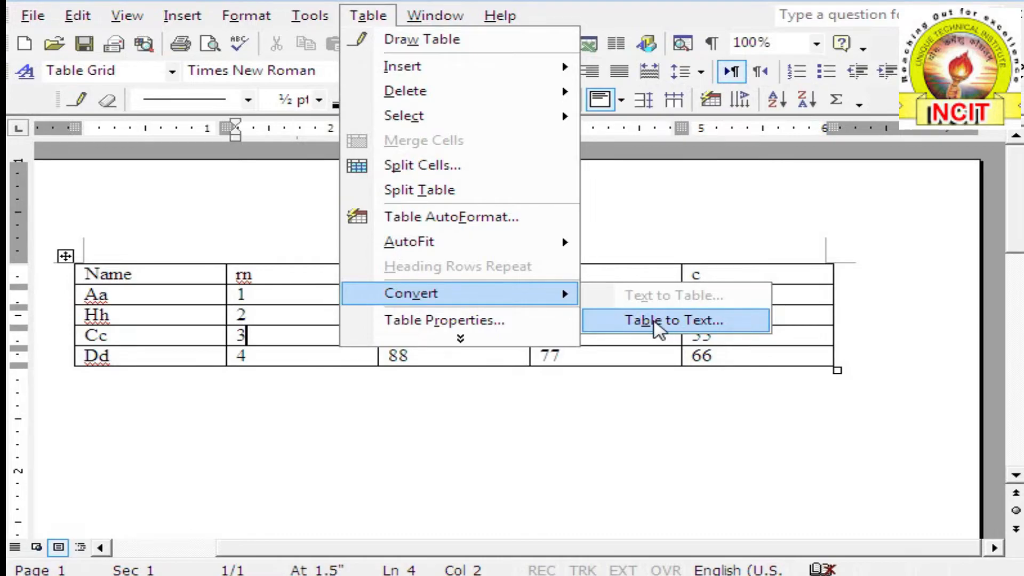
click(589, 411)
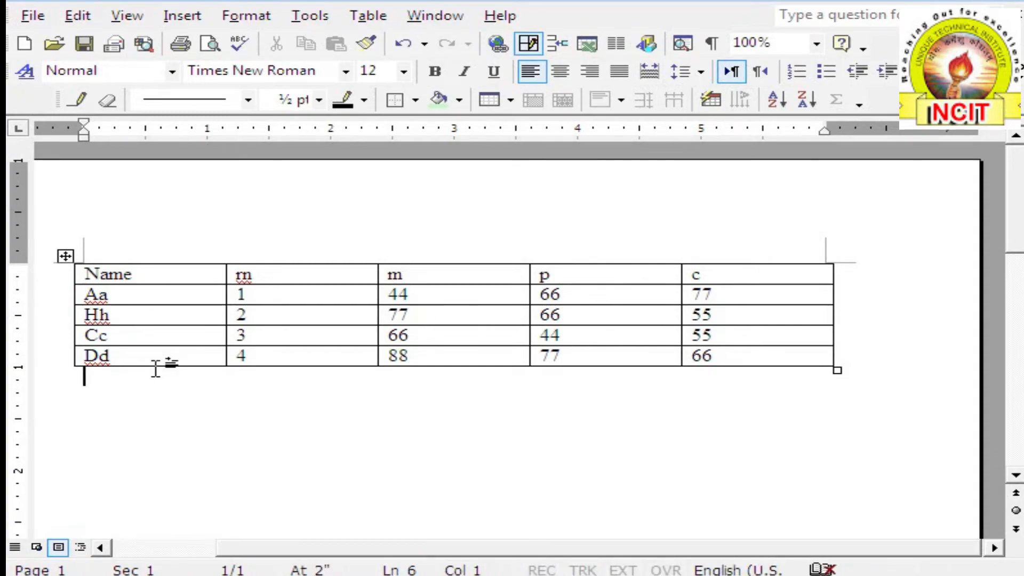
click(69, 256)
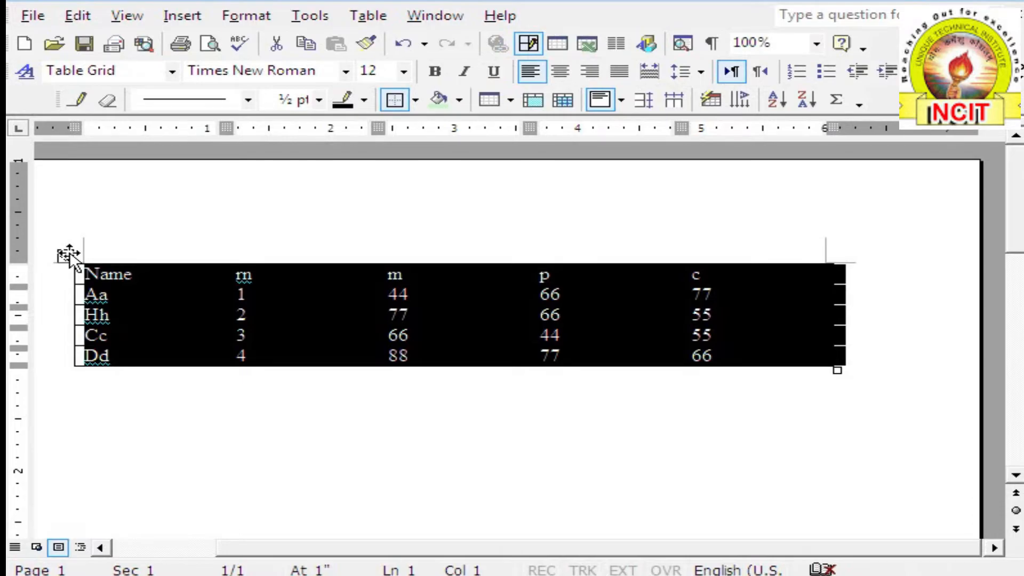
click(367, 16)
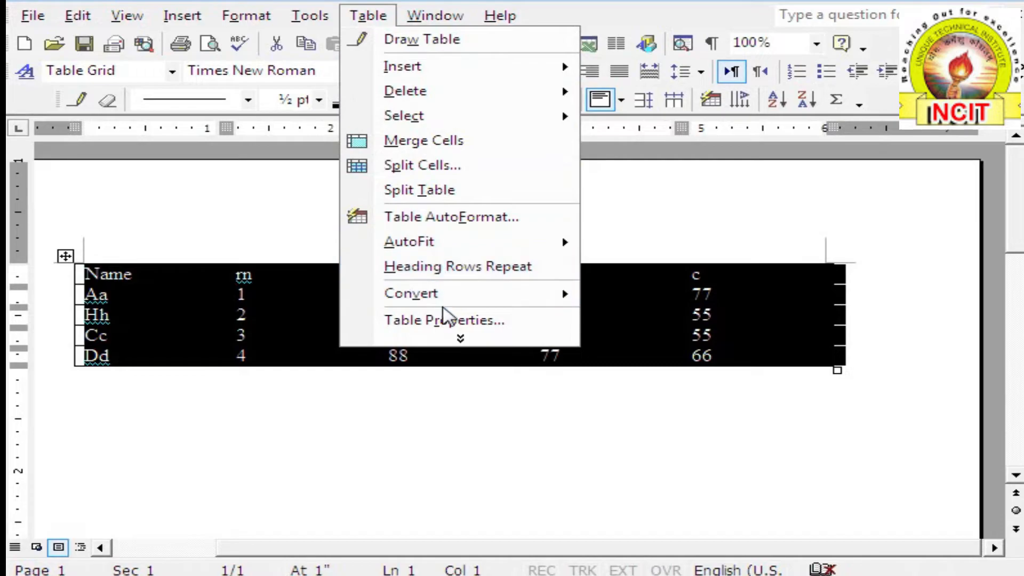
mouse_move(439, 91)
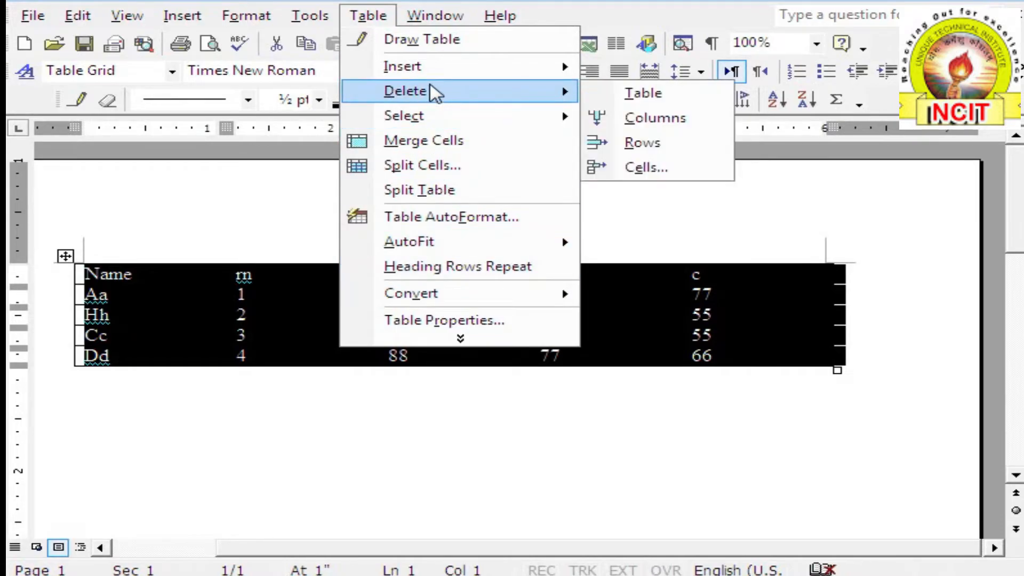
click(673, 101)
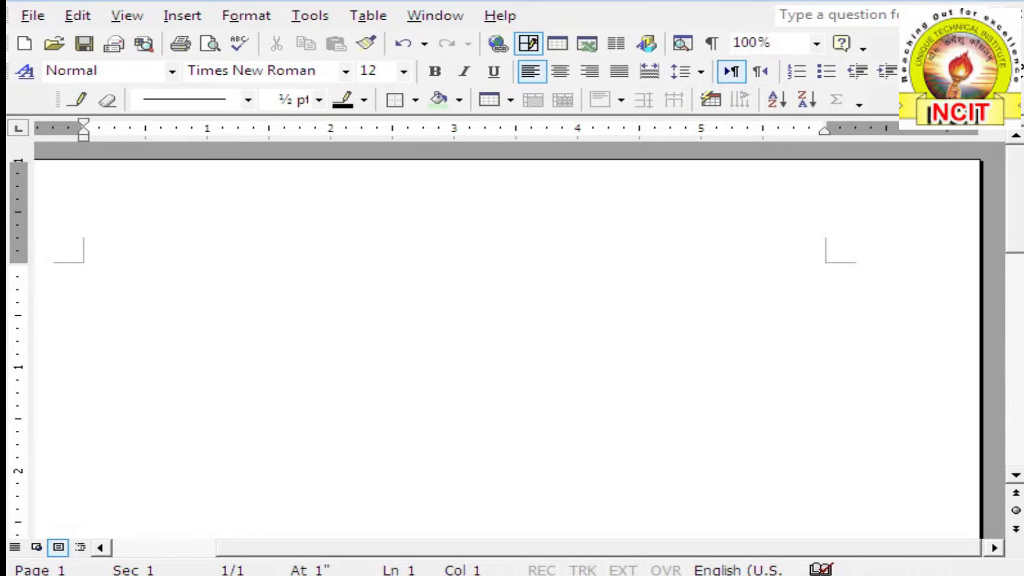
click(404, 42)
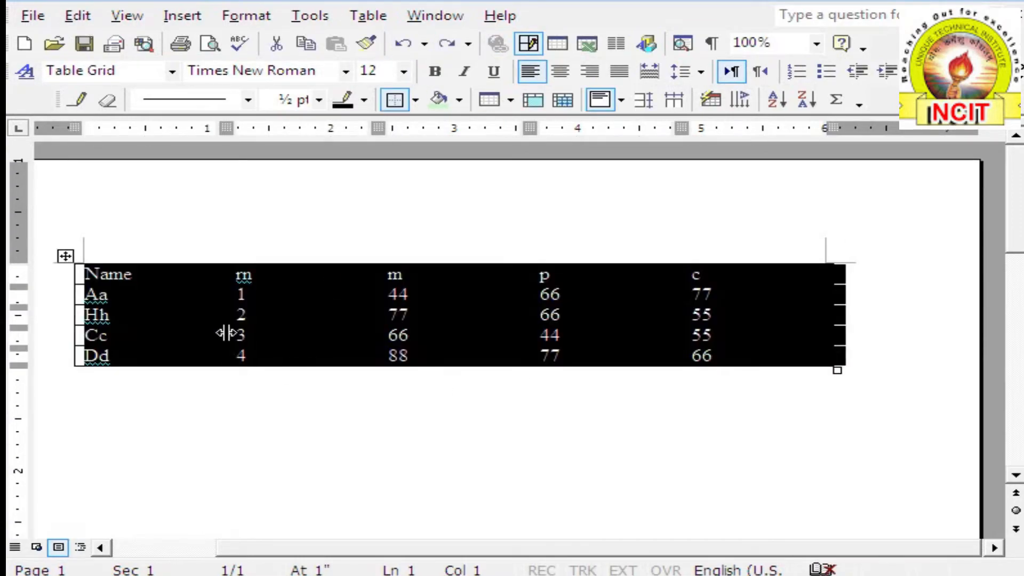
click(368, 16)
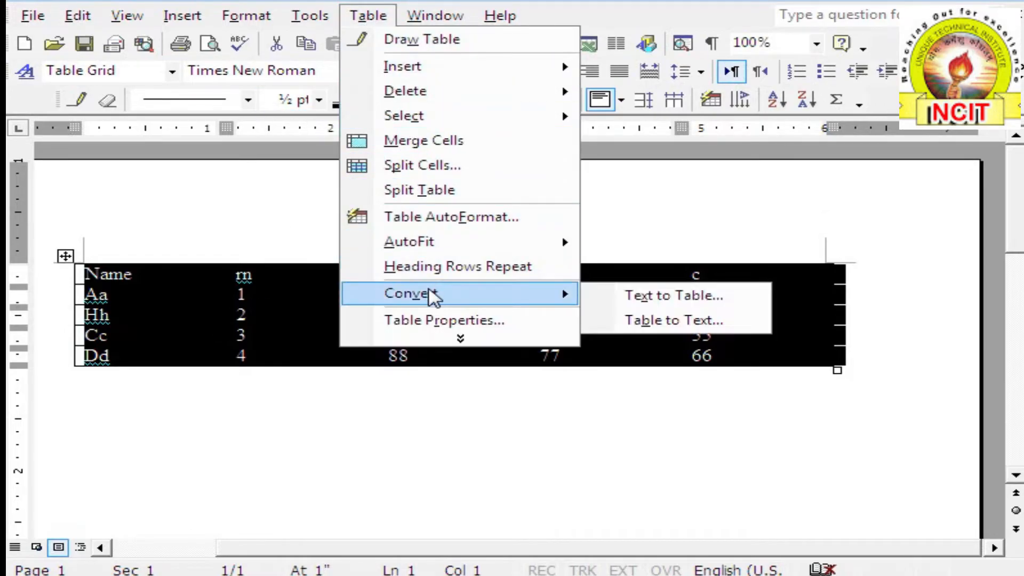
click(637, 323)
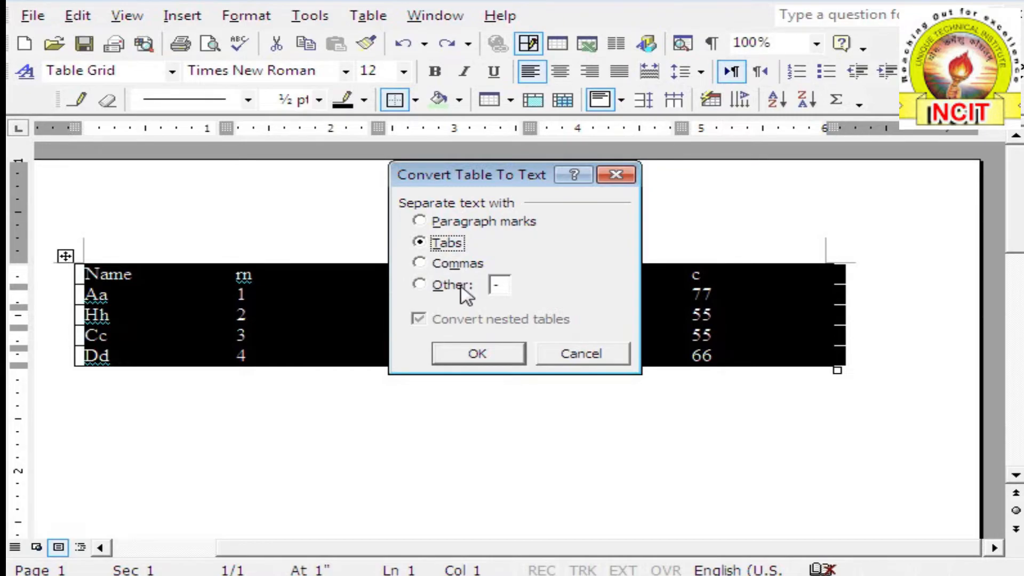
click(476, 353)
click(398, 451)
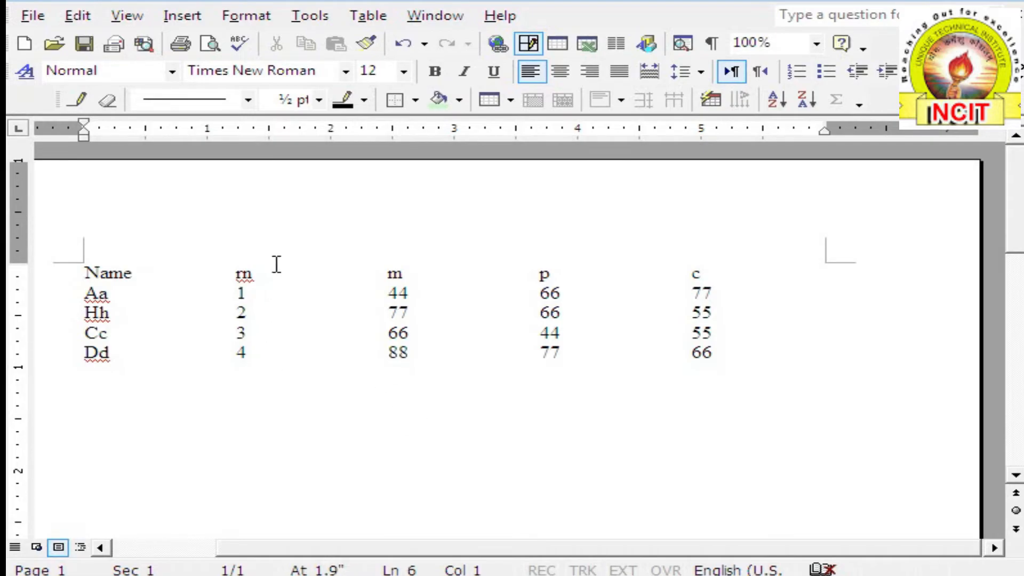
click(401, 47)
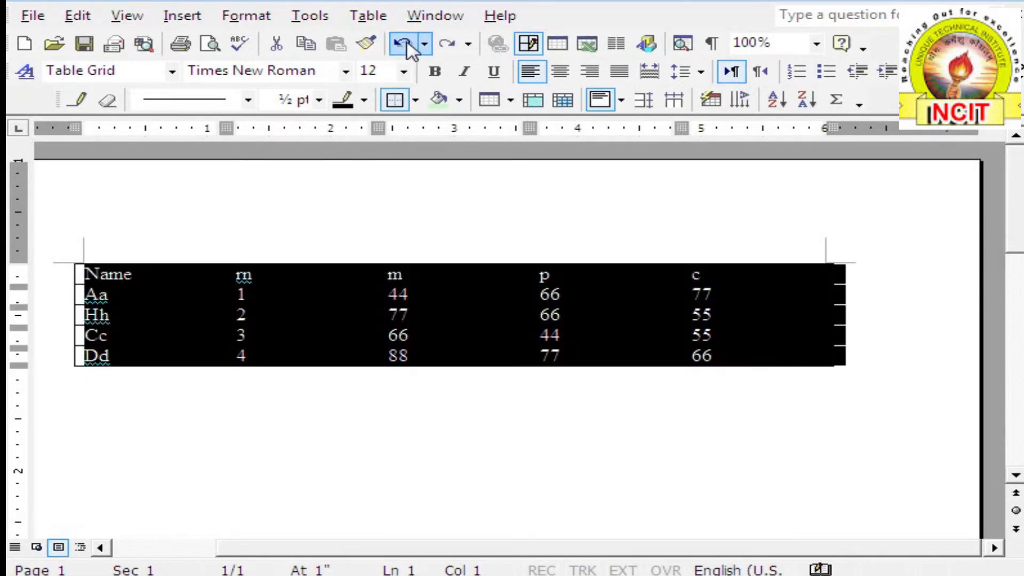
- Convert the student table to plain text with each row's values separated by commas
click(370, 18)
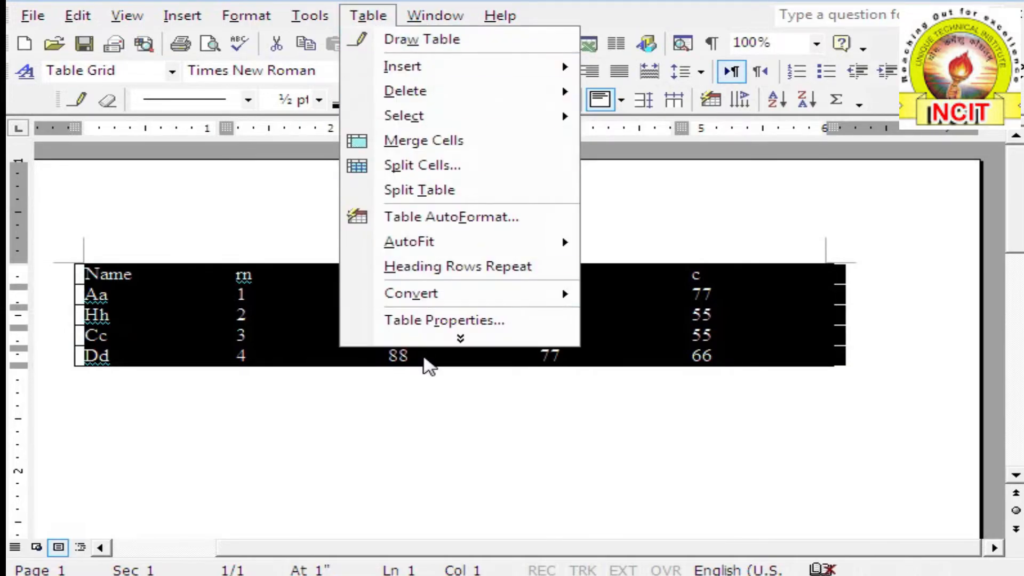
mouse_move(419, 296)
click(664, 323)
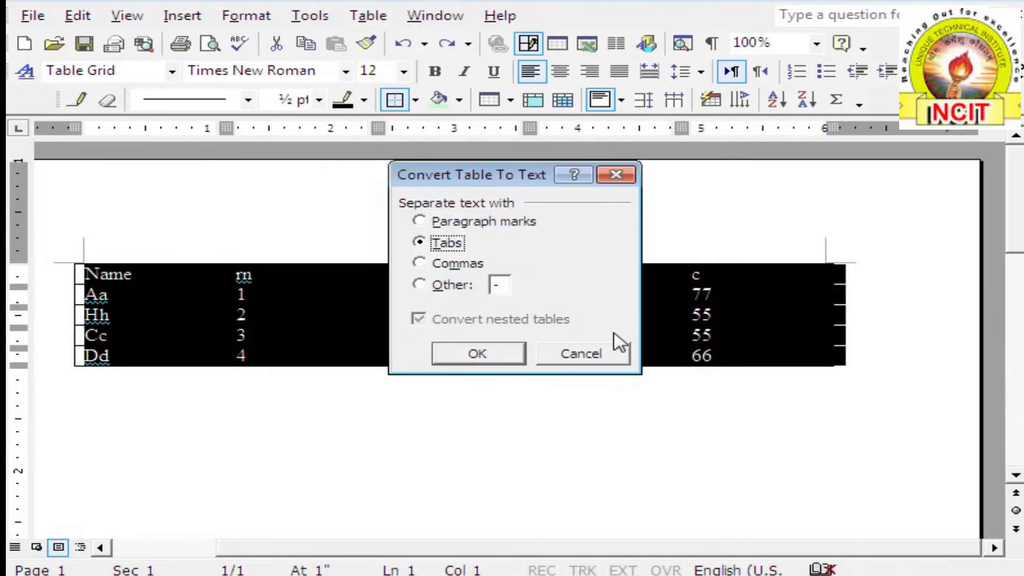
click(461, 266)
click(477, 353)
click(423, 440)
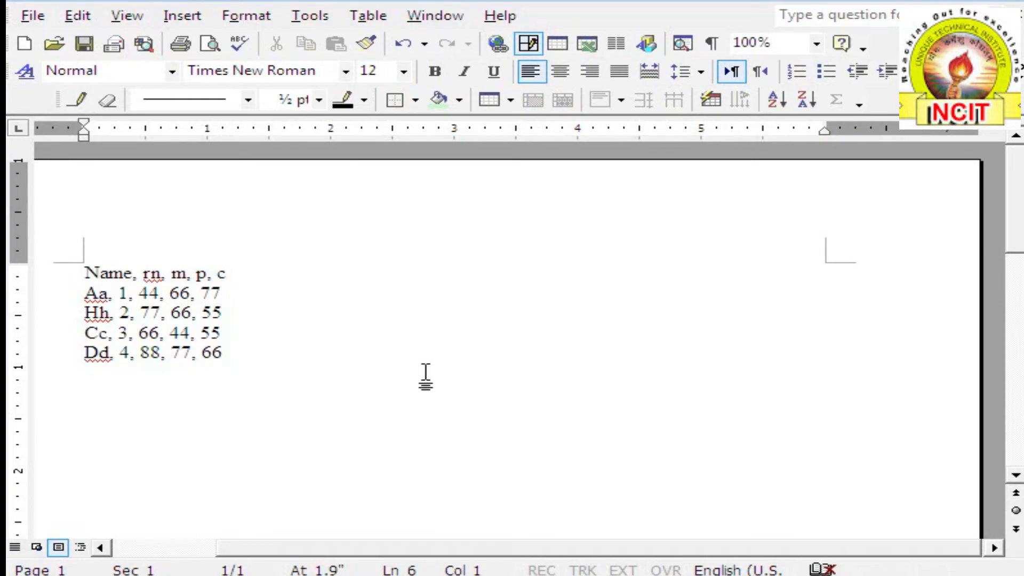
click(88, 274)
- Convert the five comma-separated lines, Name through Dd, into a gridded five-column table
drag(88, 275, 229, 354)
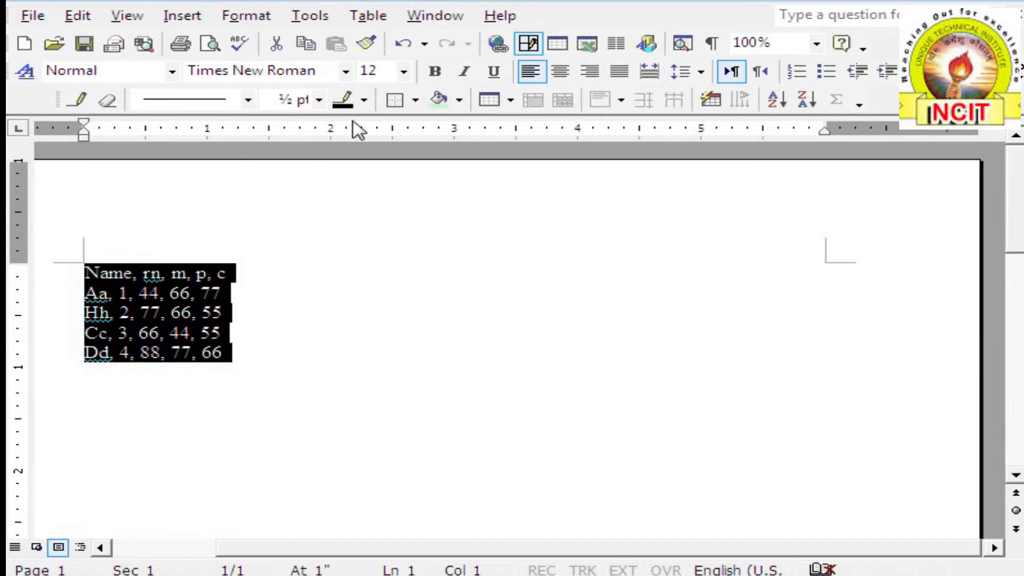
click(388, 21)
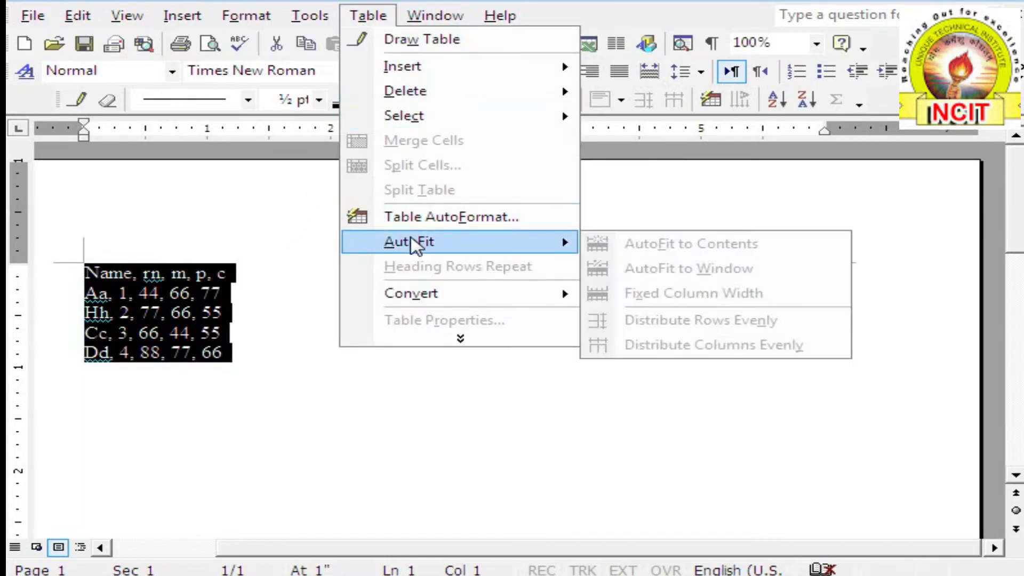
mouse_move(420, 295)
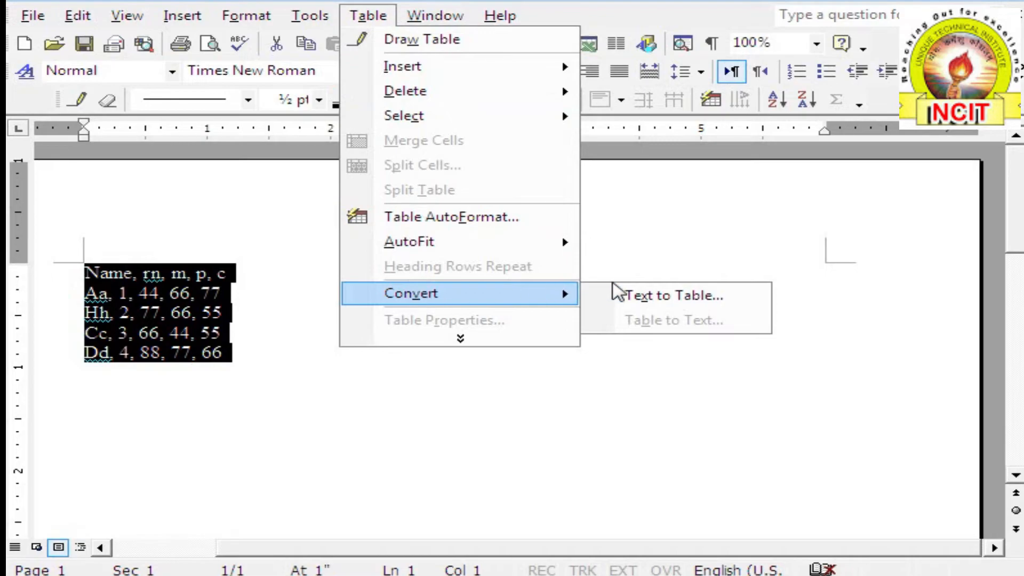
click(625, 298)
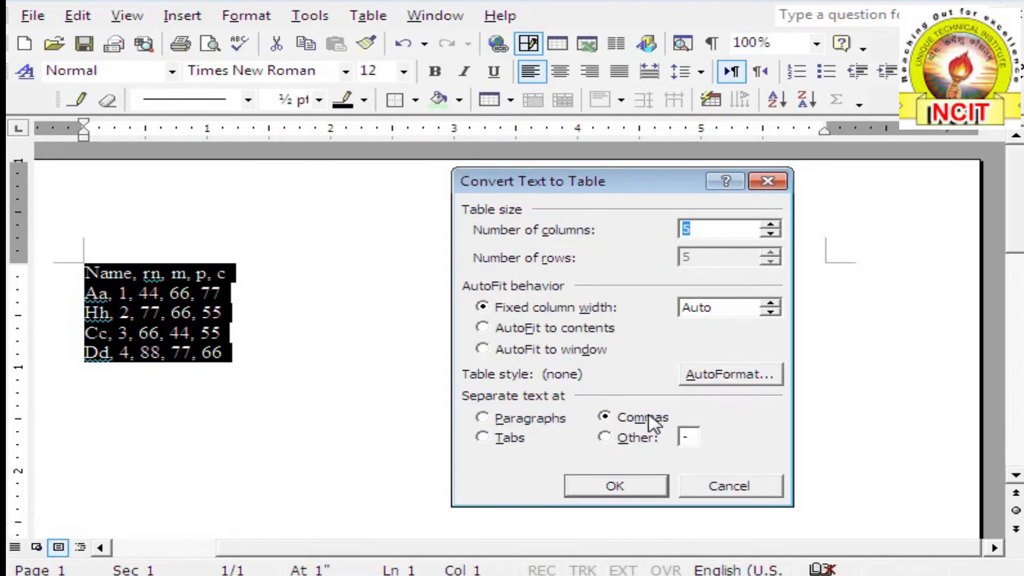
click(647, 487)
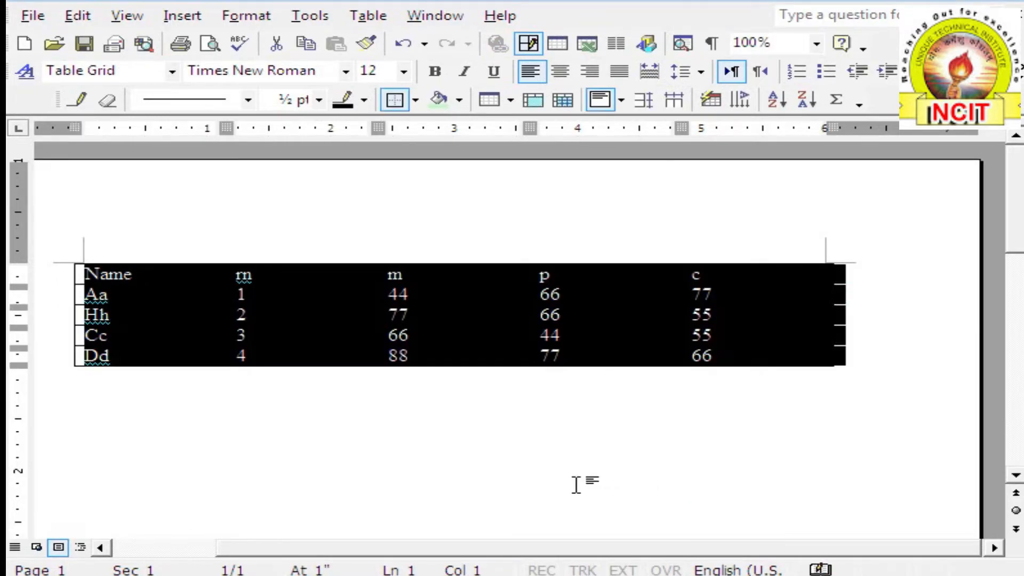
click(575, 484)
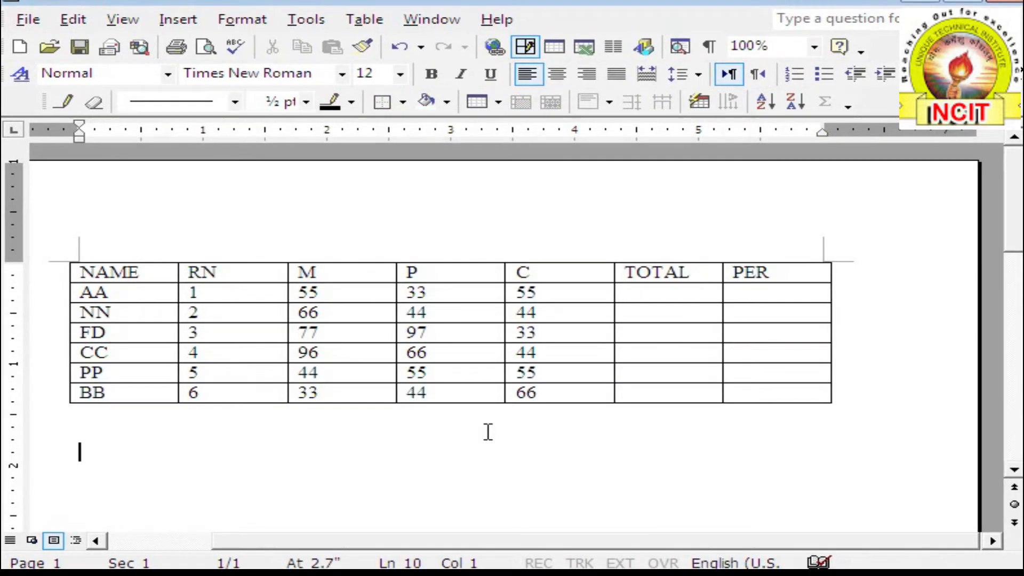
- Insert the formula =SUM(LEFT) into row AA's TOTAL cell, producing 144
click(353, 20)
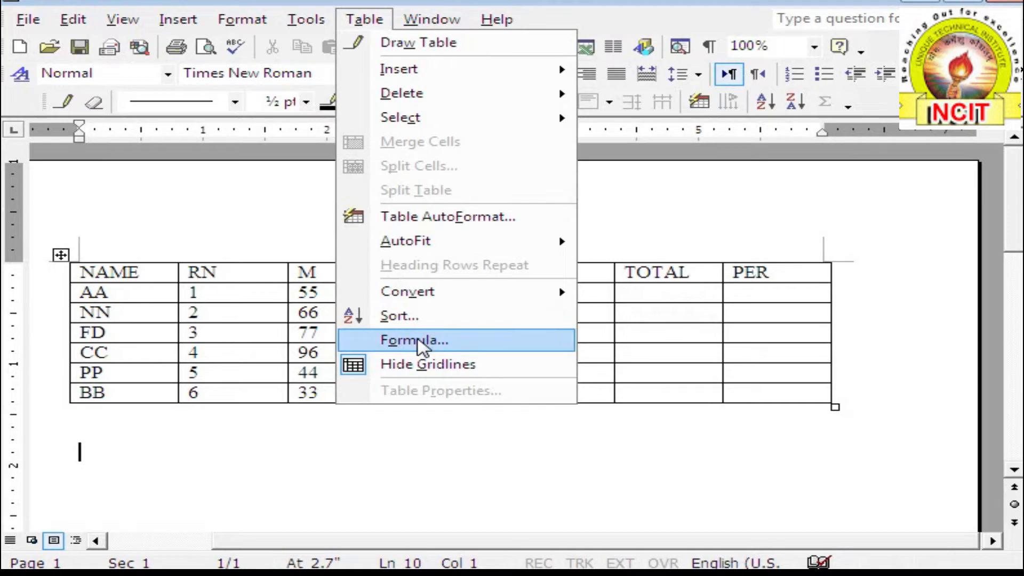
click(563, 436)
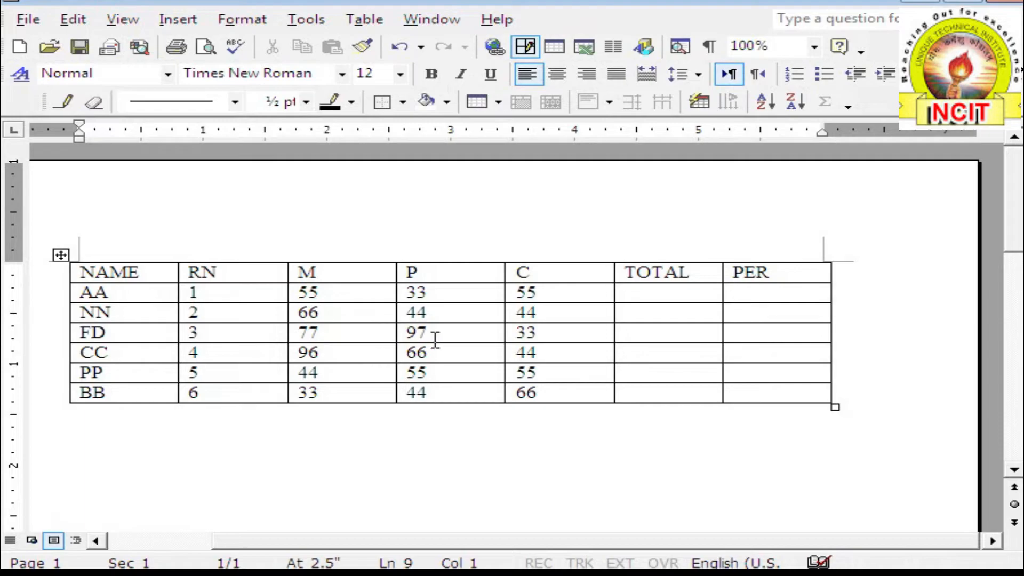
click(642, 290)
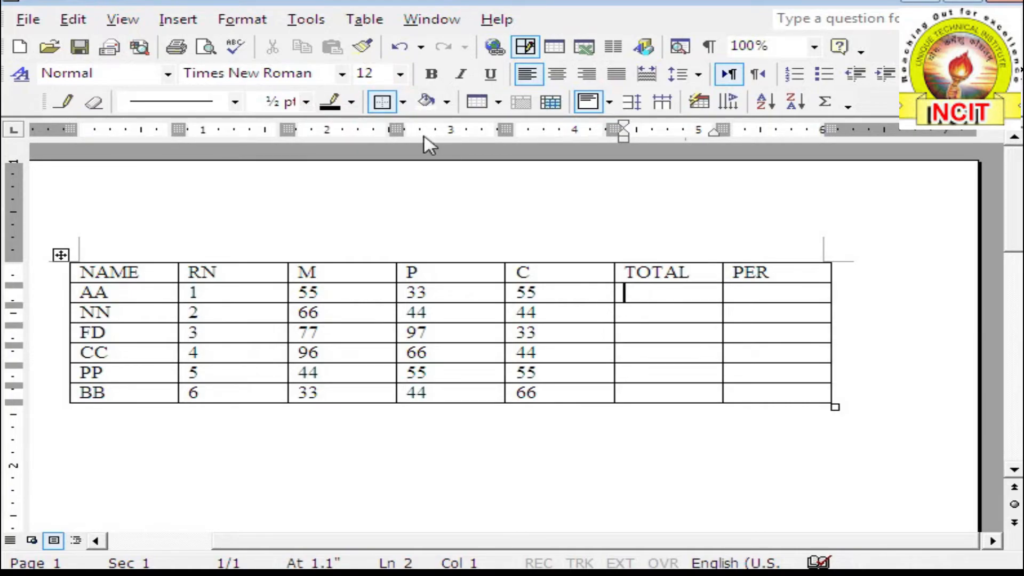
click(373, 24)
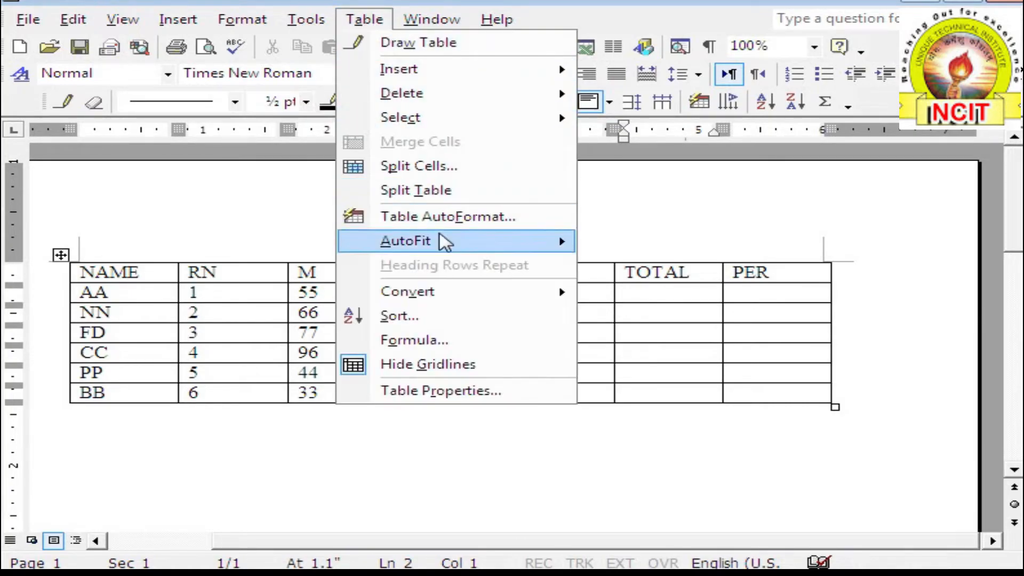
click(456, 341)
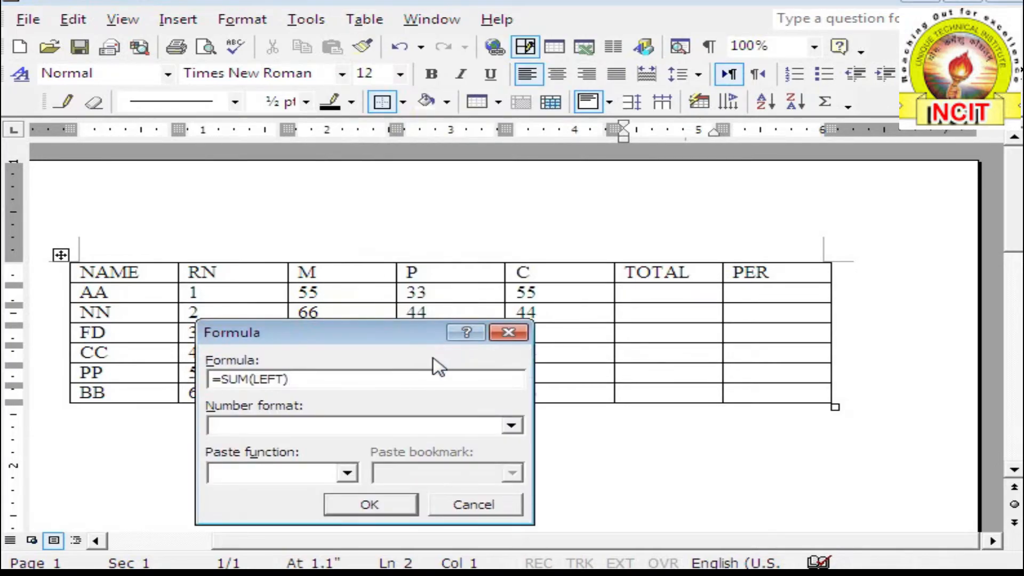
drag(336, 338, 489, 258)
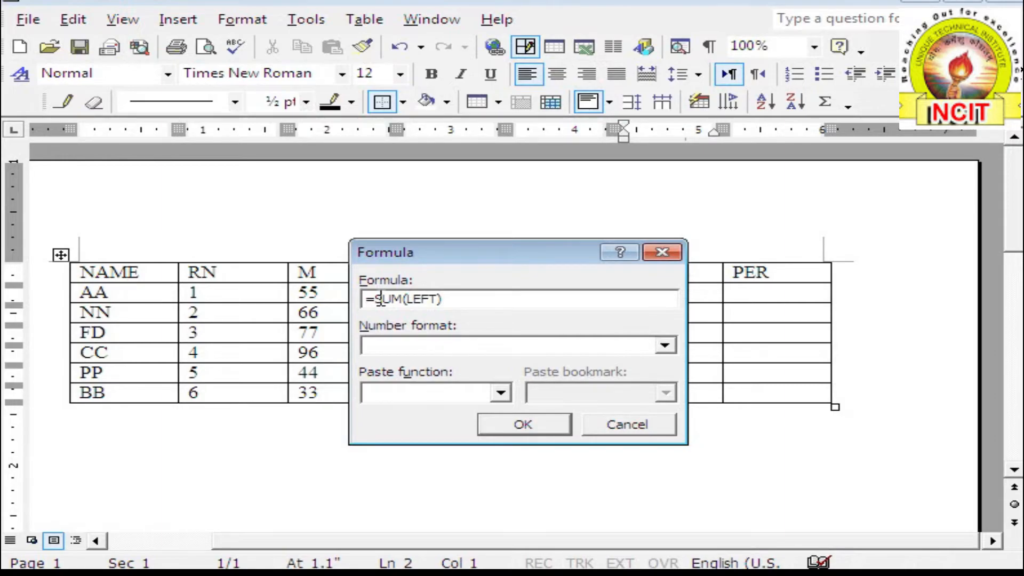
drag(376, 299, 404, 300)
click(445, 300)
drag(443, 257, 299, 248)
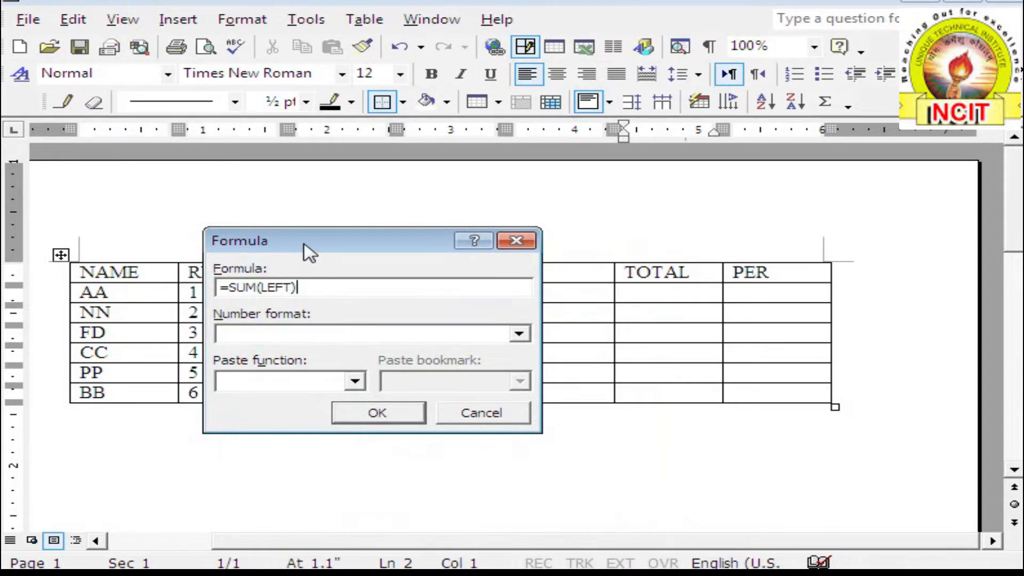
drag(307, 251, 313, 265)
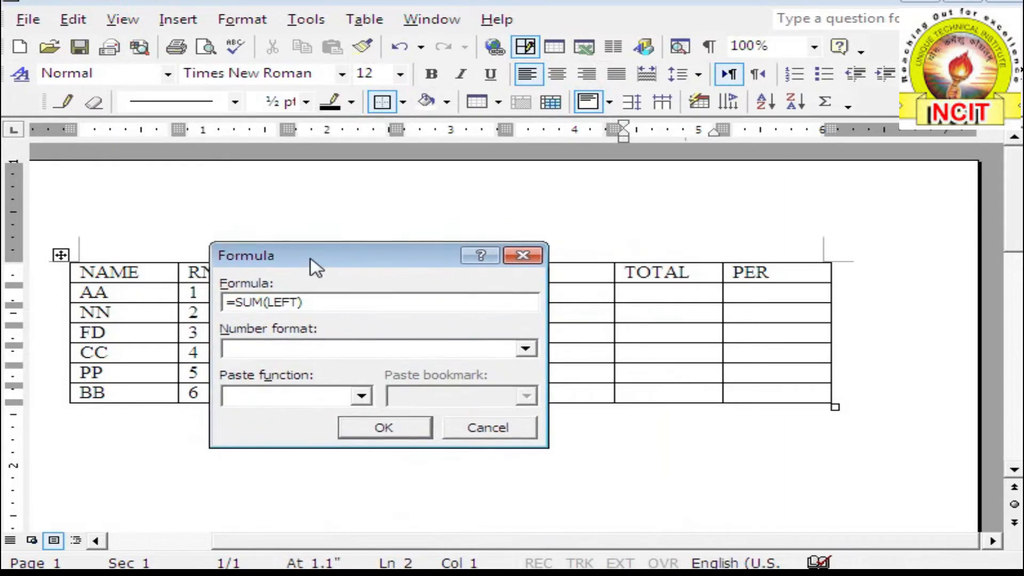
click(388, 428)
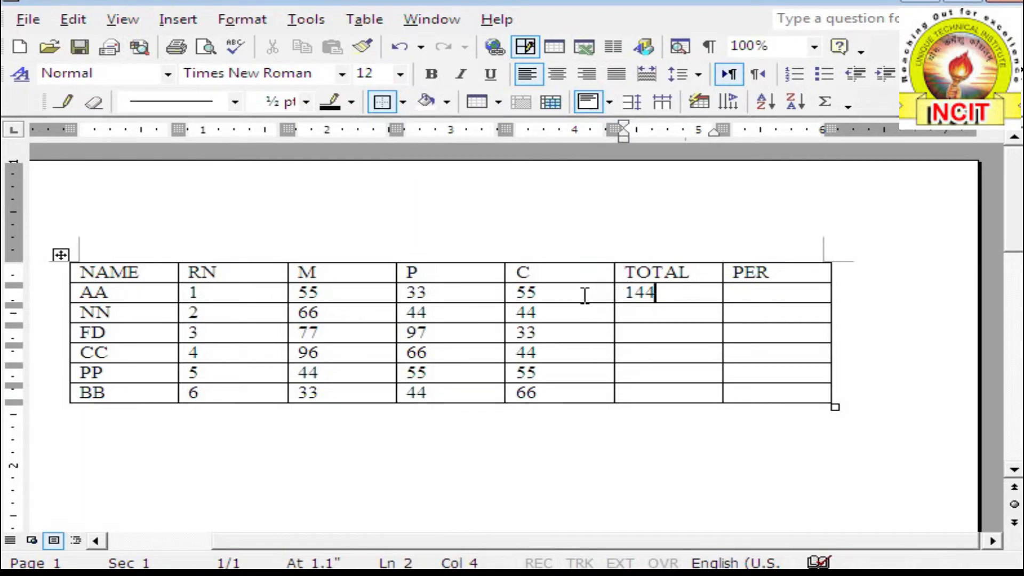
click(456, 292)
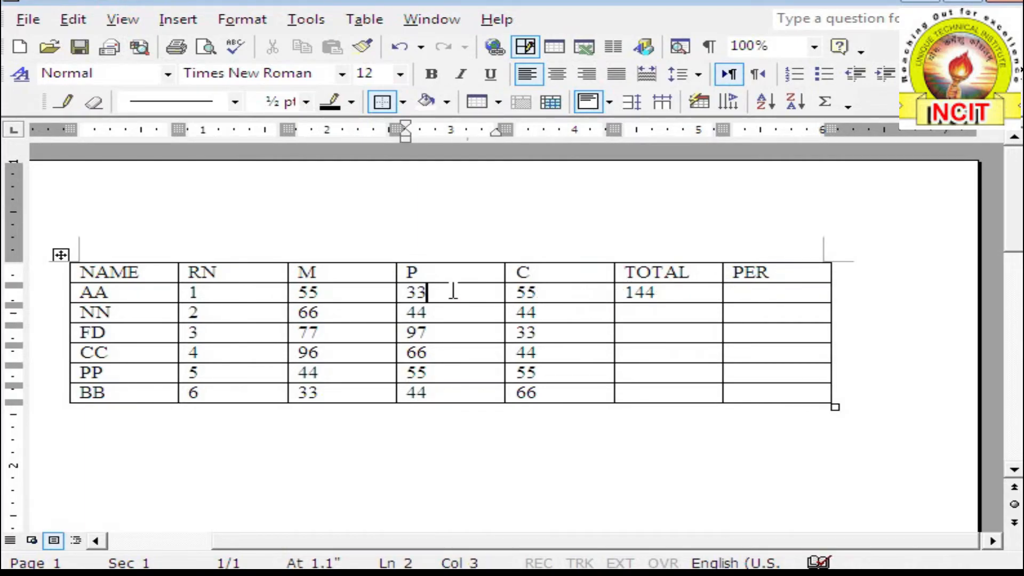
- Delete AA's incorrect 144 total, which included RN 1, and move the NAME column after RN
click(364, 290)
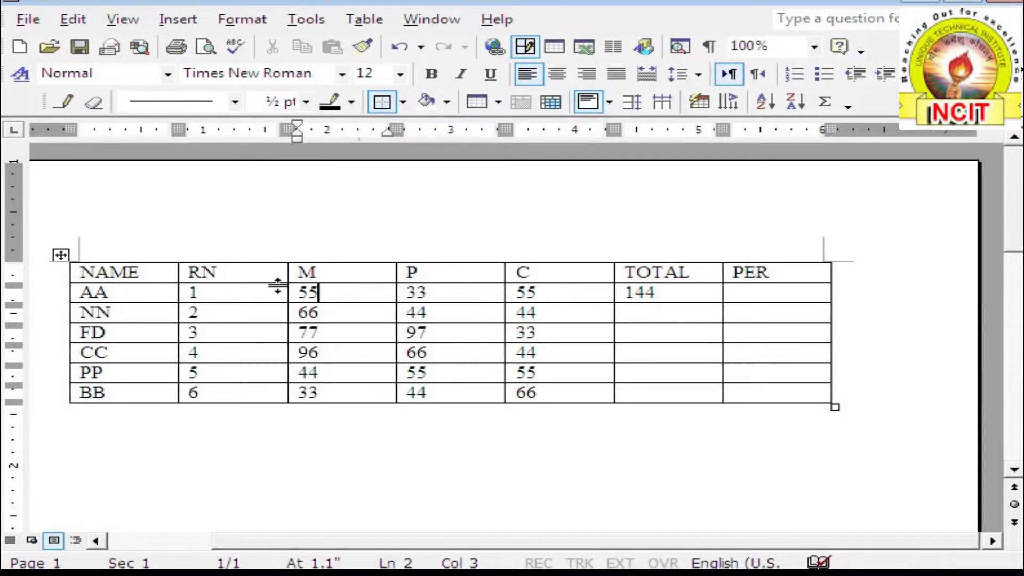
click(252, 292)
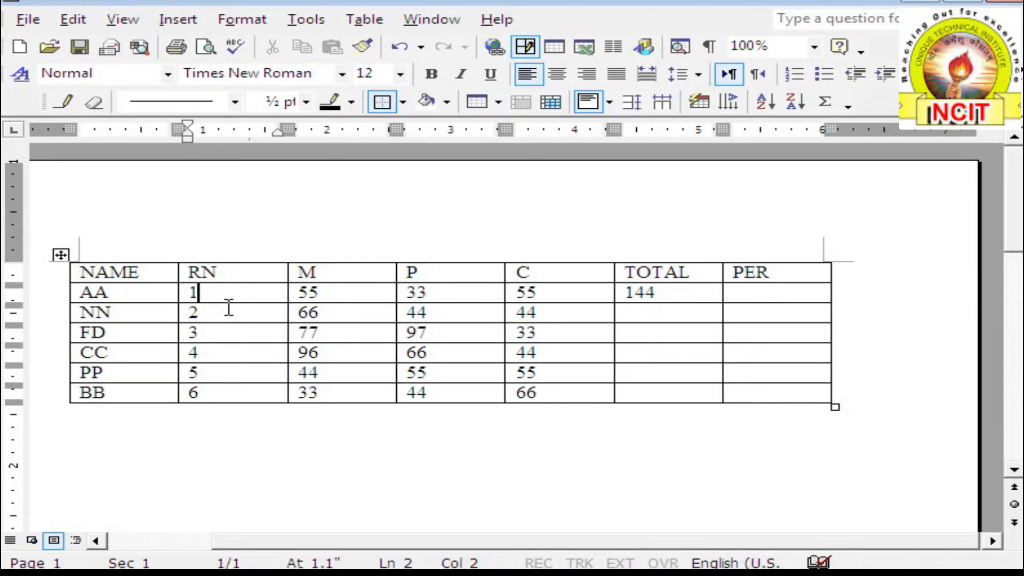
click(664, 292)
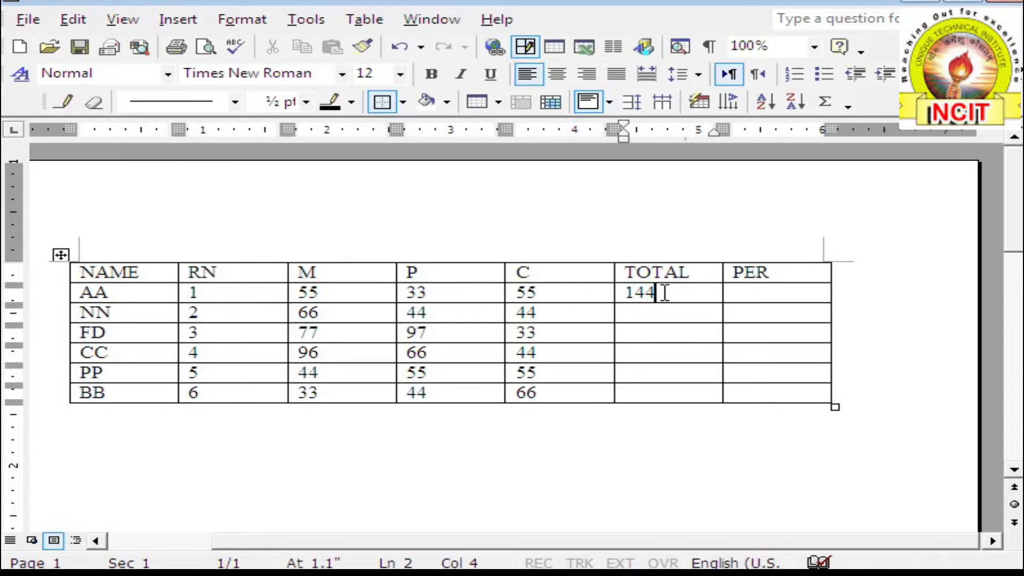
double_click(664, 293)
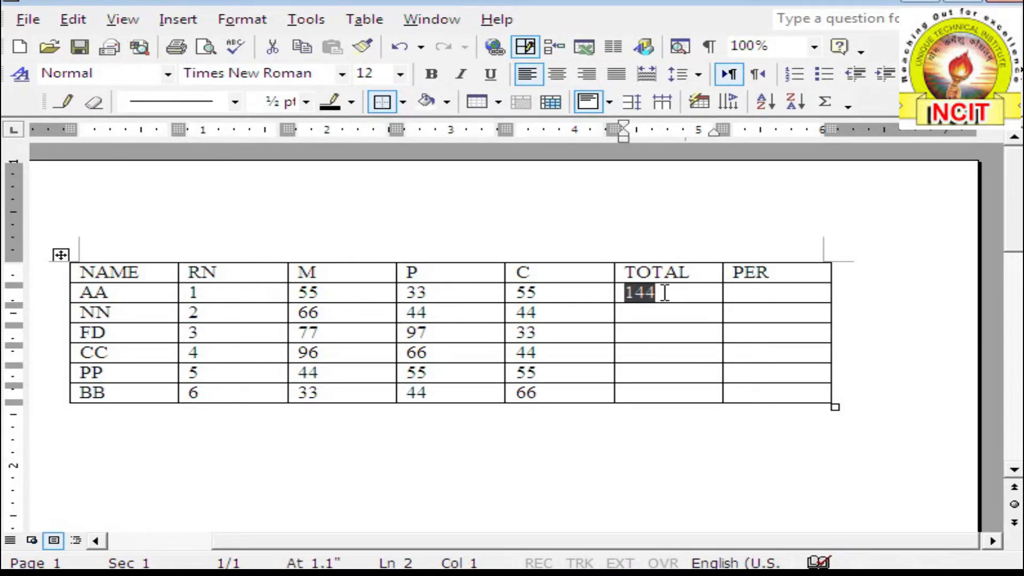
key(Delete)
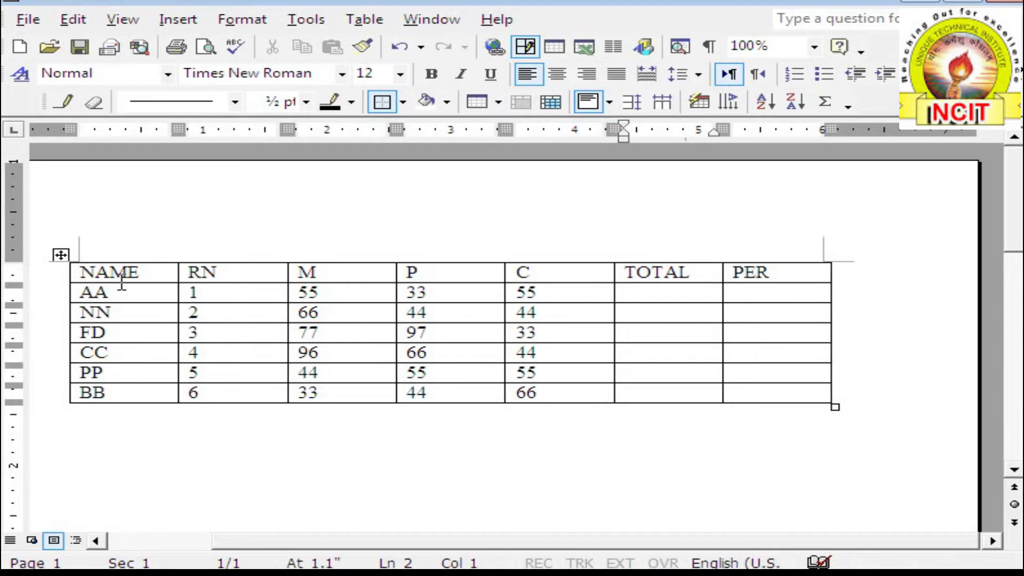
drag(122, 277, 136, 391)
drag(162, 271, 245, 273)
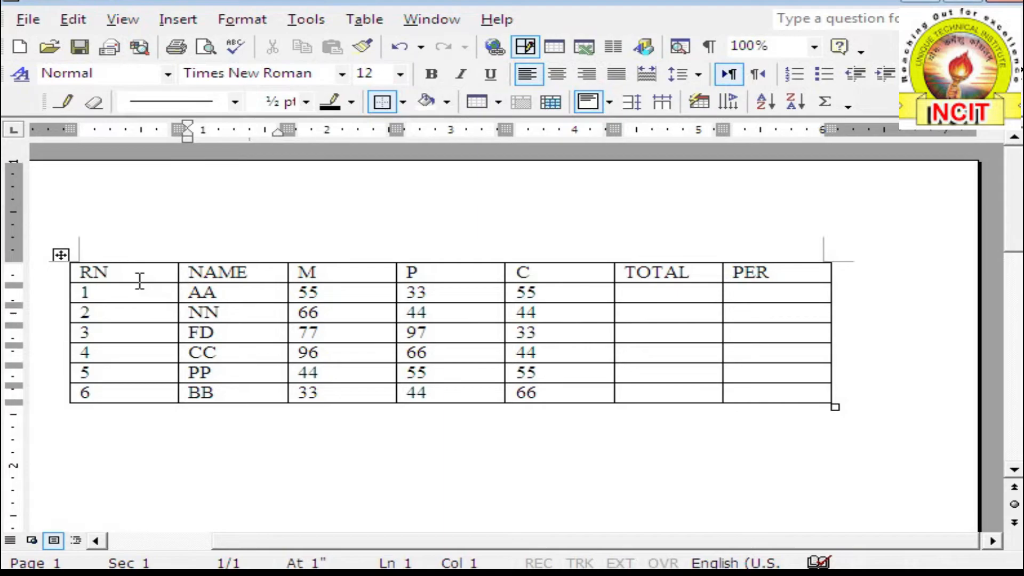
- Insert =SUM(LEFT) in AA's TOTAL cell, giving 143 from marks 55, 33 and 55
click(657, 292)
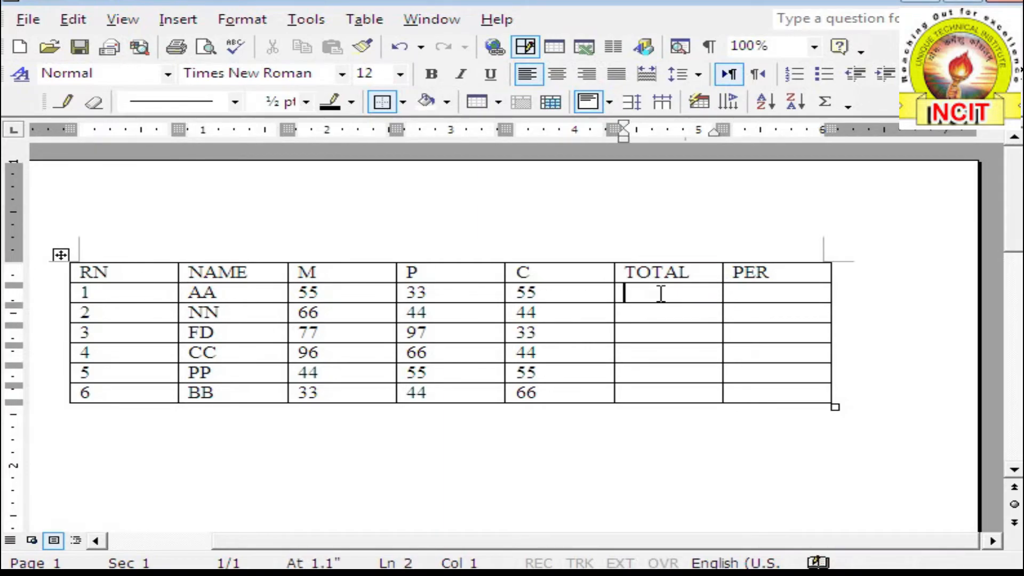
click(364, 21)
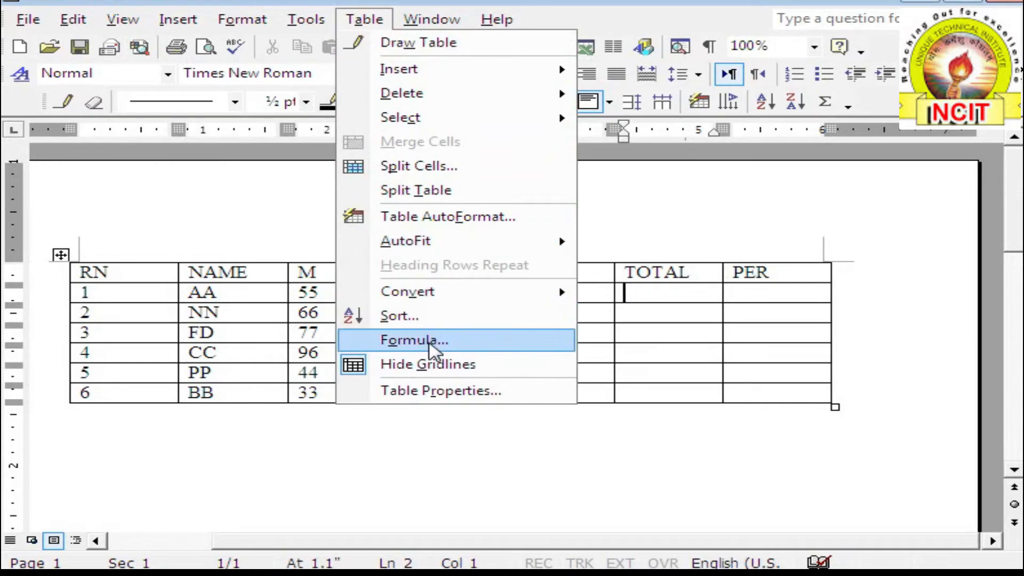
click(432, 341)
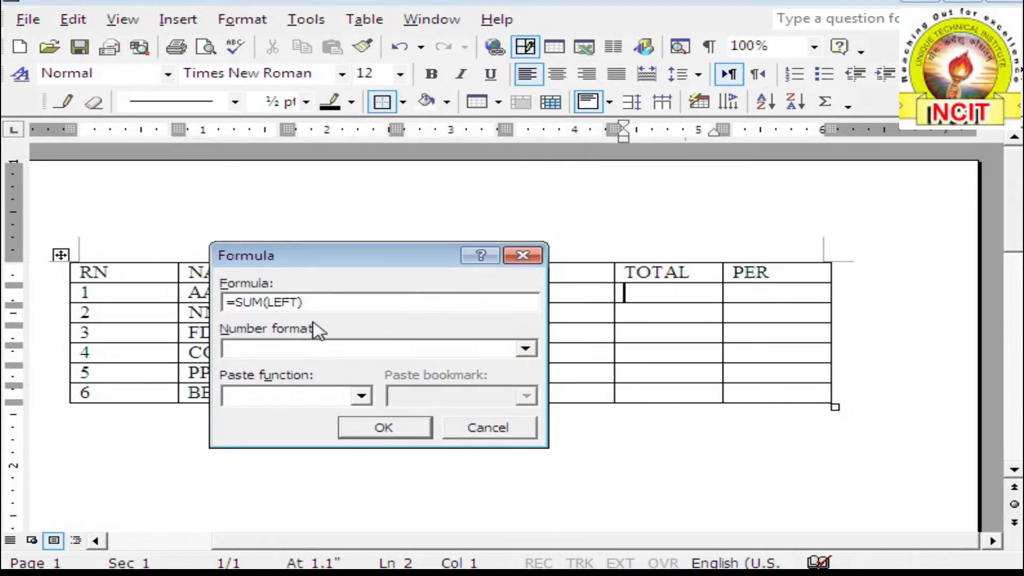
click(403, 430)
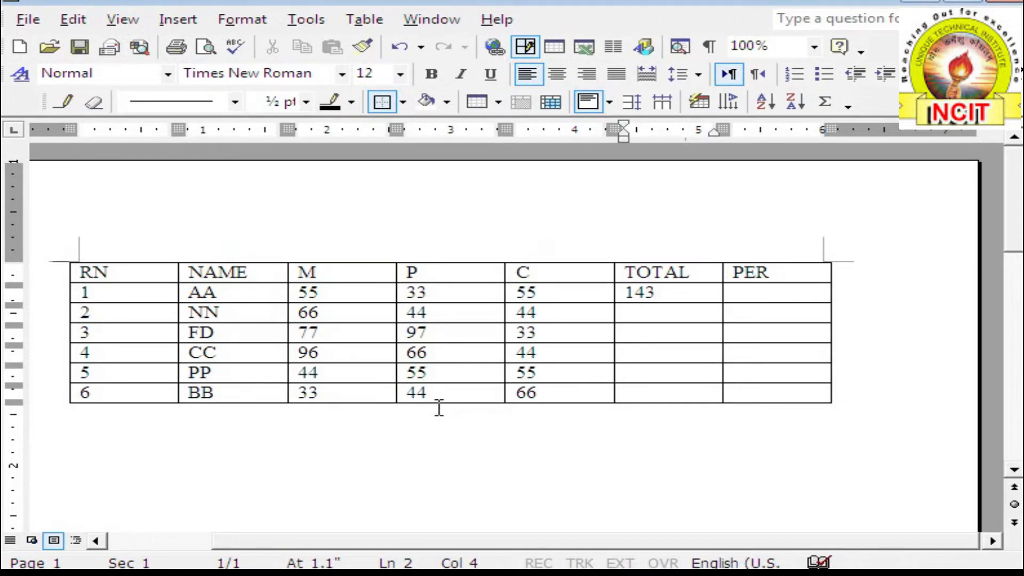
click(536, 295)
click(462, 295)
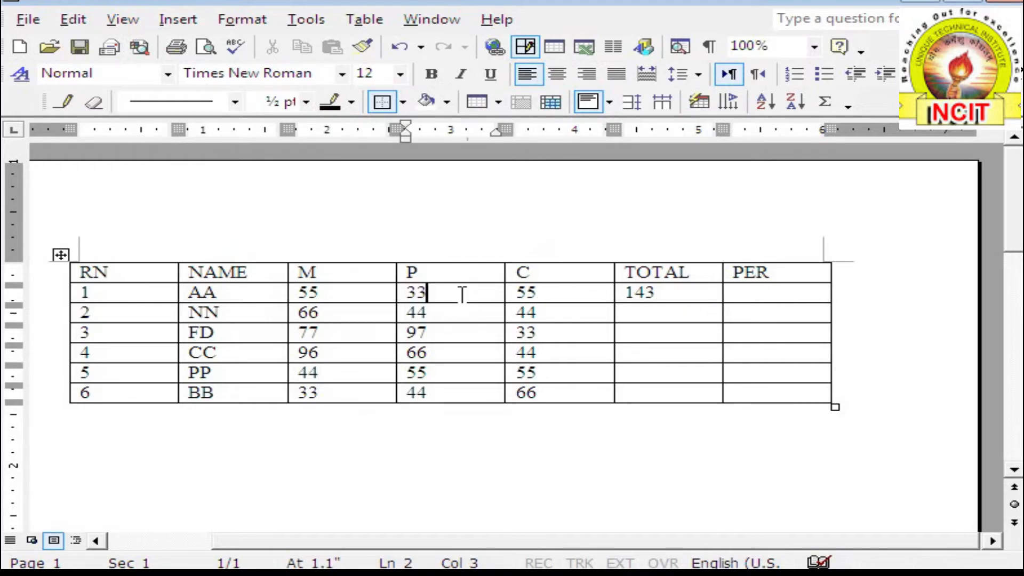
click(360, 293)
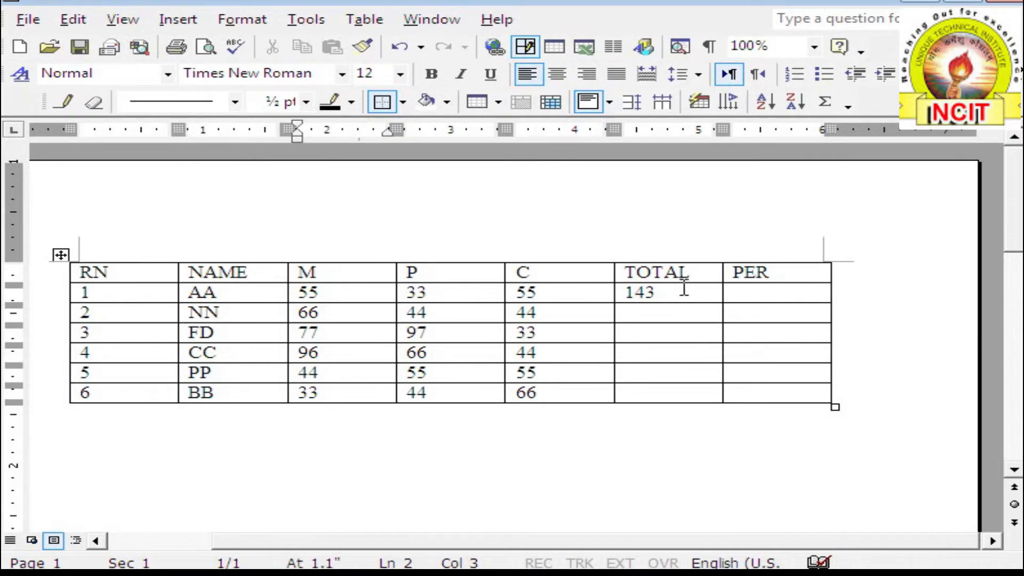
click(655, 312)
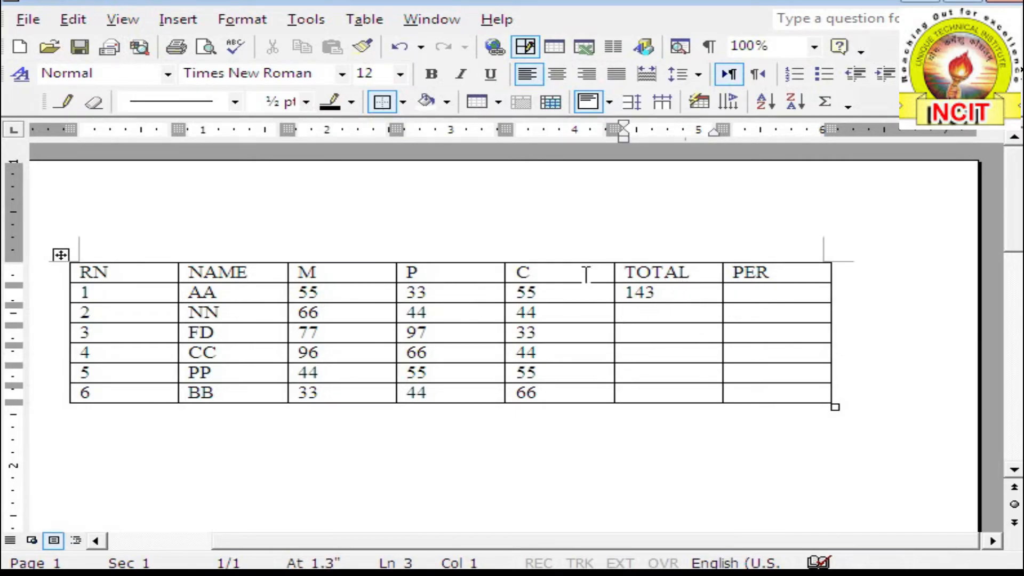
- Change row 2's TOTAL formula to =SUM(LEFT), giving 154
click(374, 27)
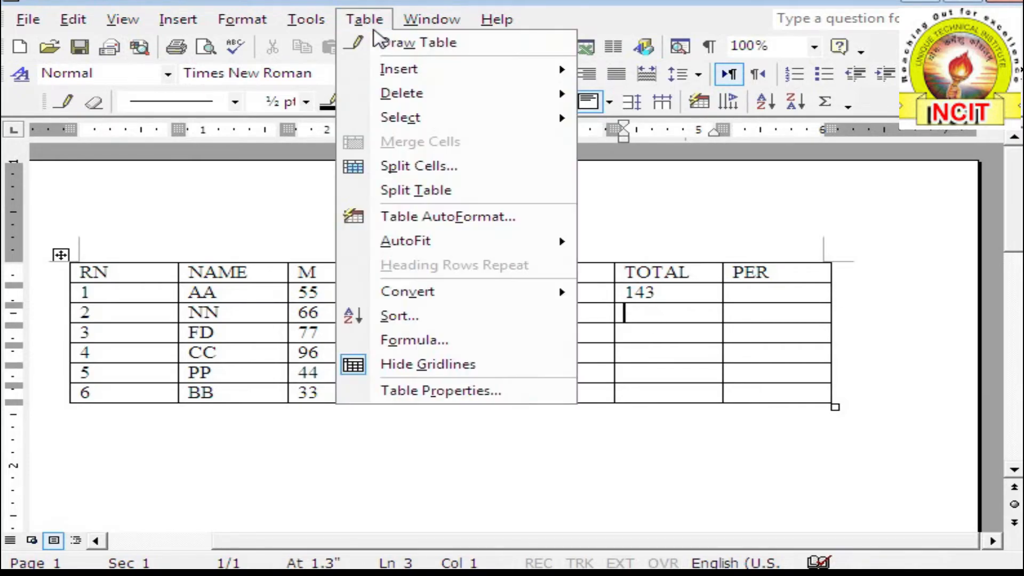
click(449, 341)
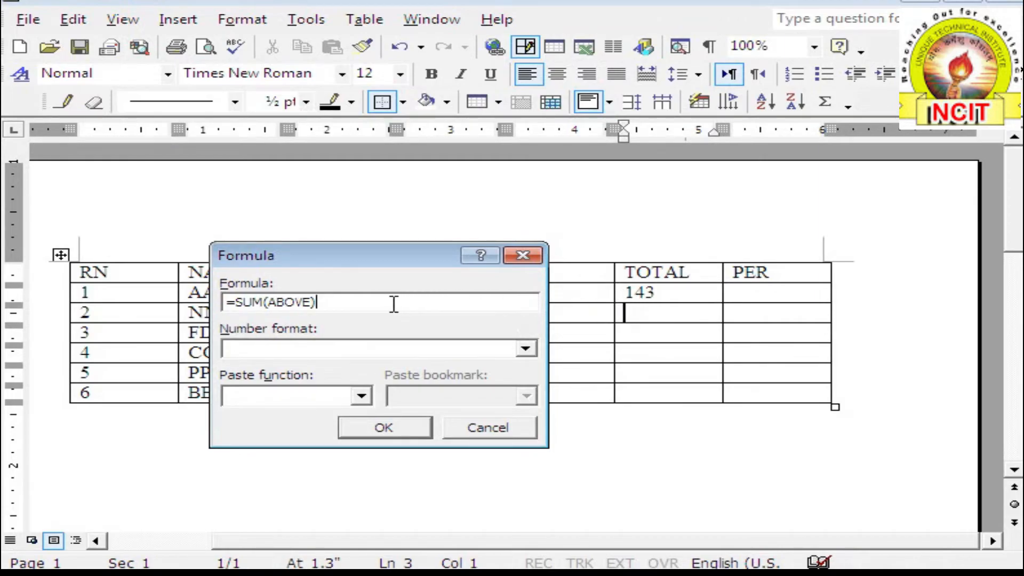
drag(382, 267, 526, 373)
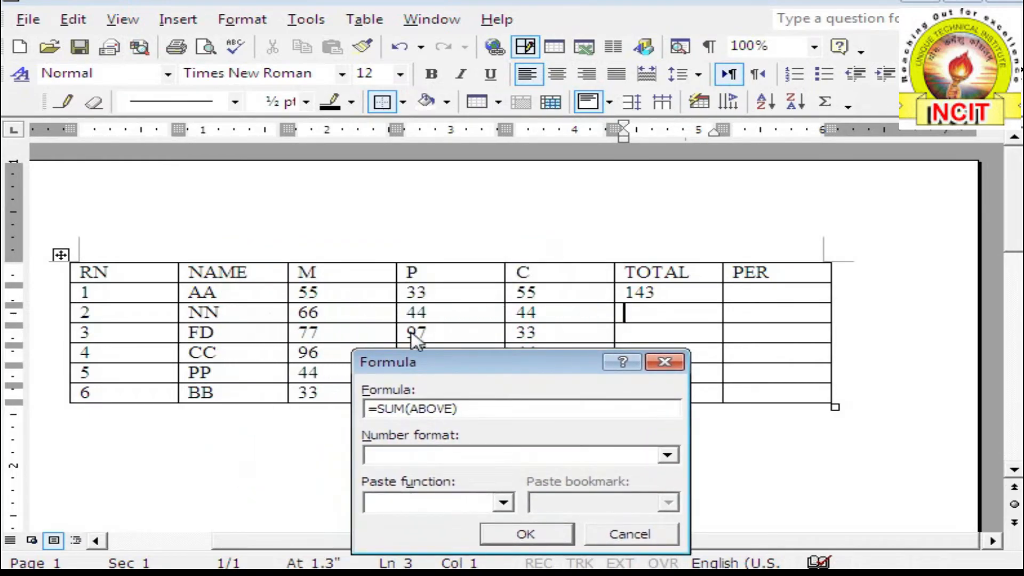
drag(463, 362, 447, 306)
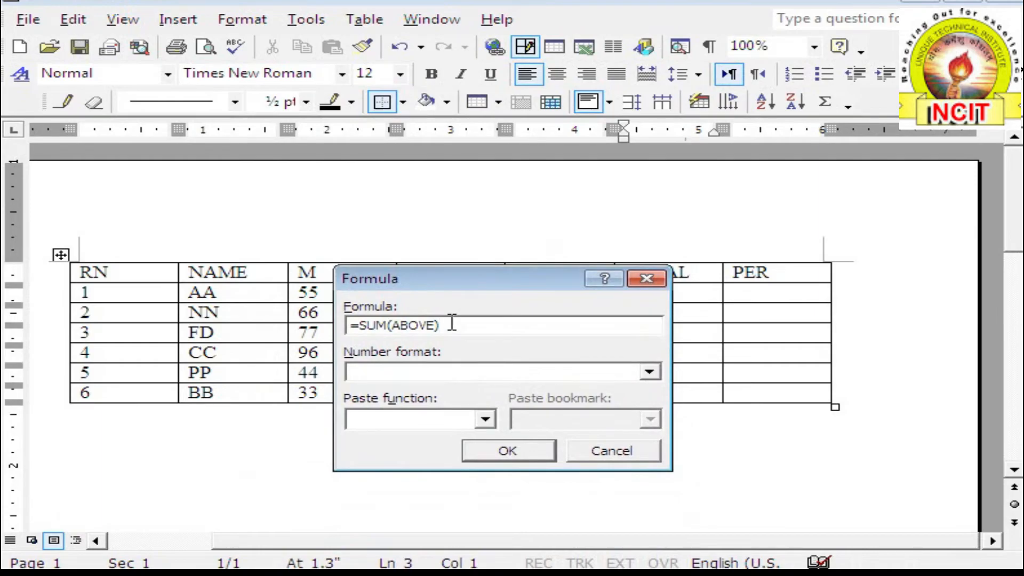
key(BackSpace)
key(BackSpace)
key(BackSpace)
text(left))
drag(422, 324, 341, 331)
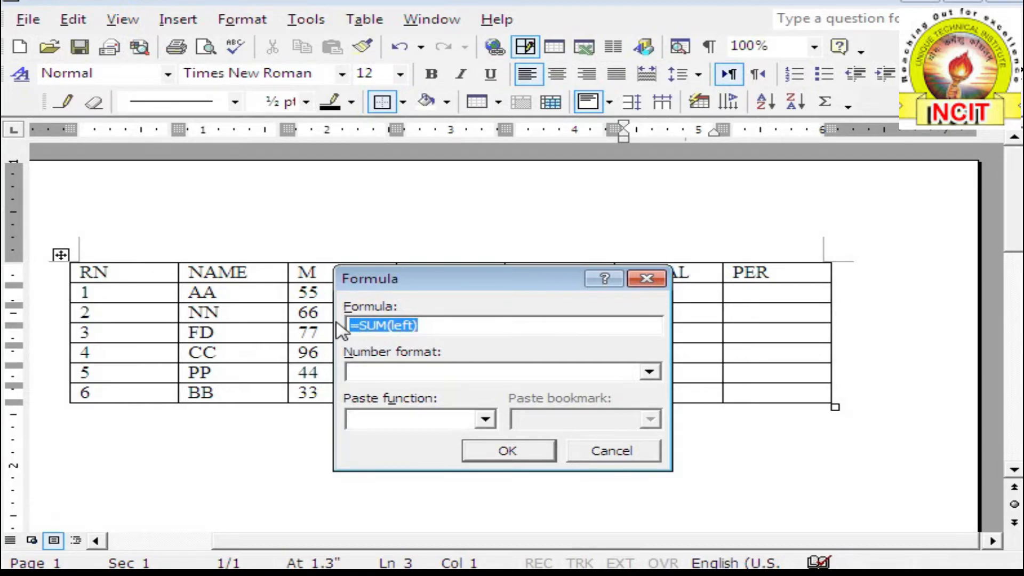
click(507, 453)
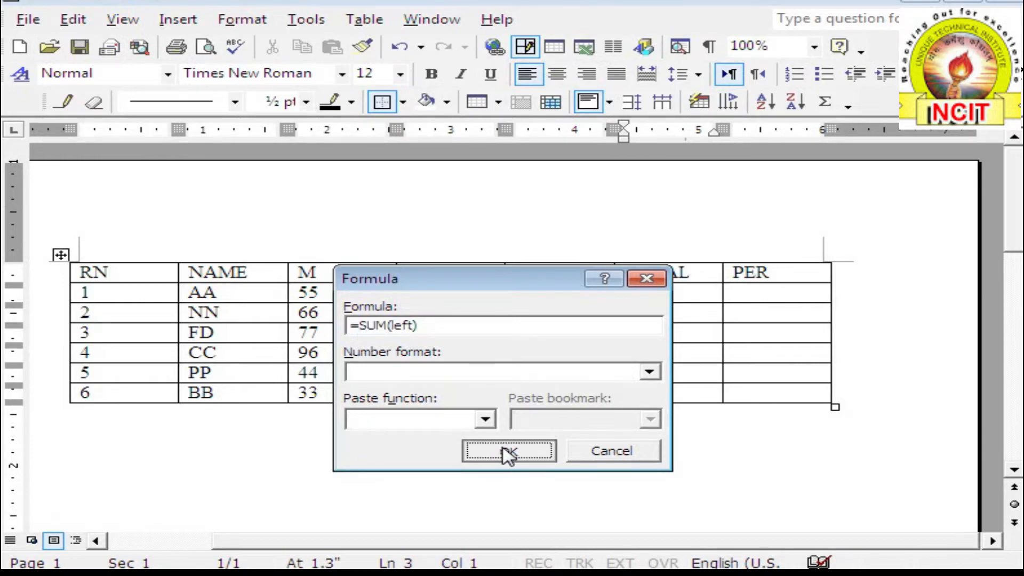
- Fill rows 3 and 4 TOTAL cells with =SUM(LEFT), giving 207 and 206
click(645, 335)
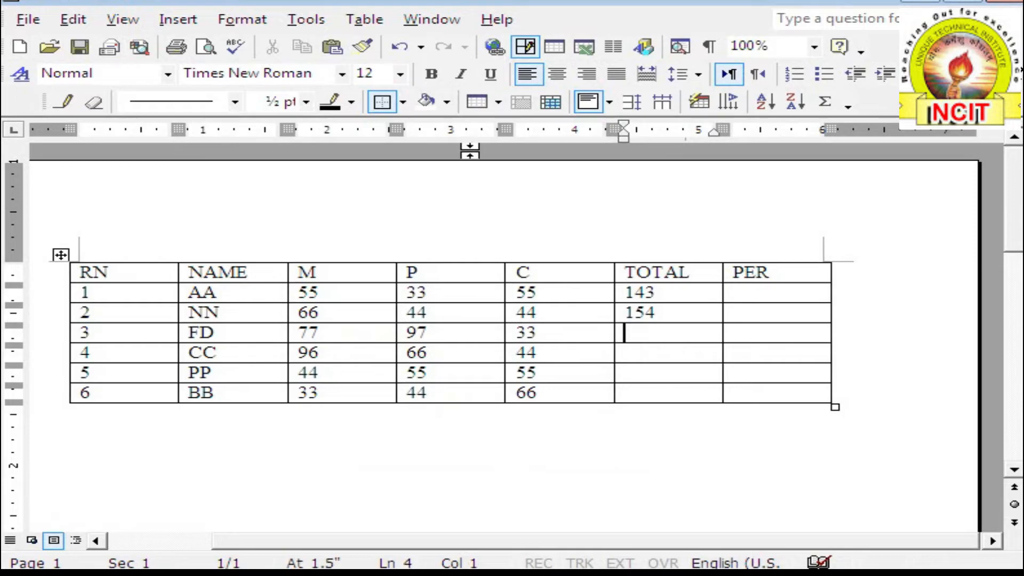
click(362, 20)
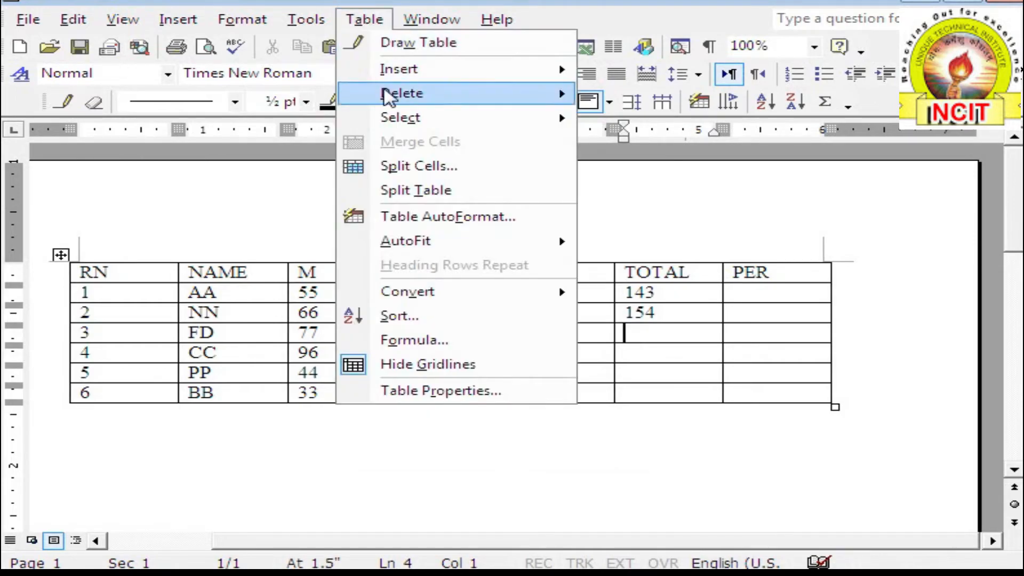
click(425, 339)
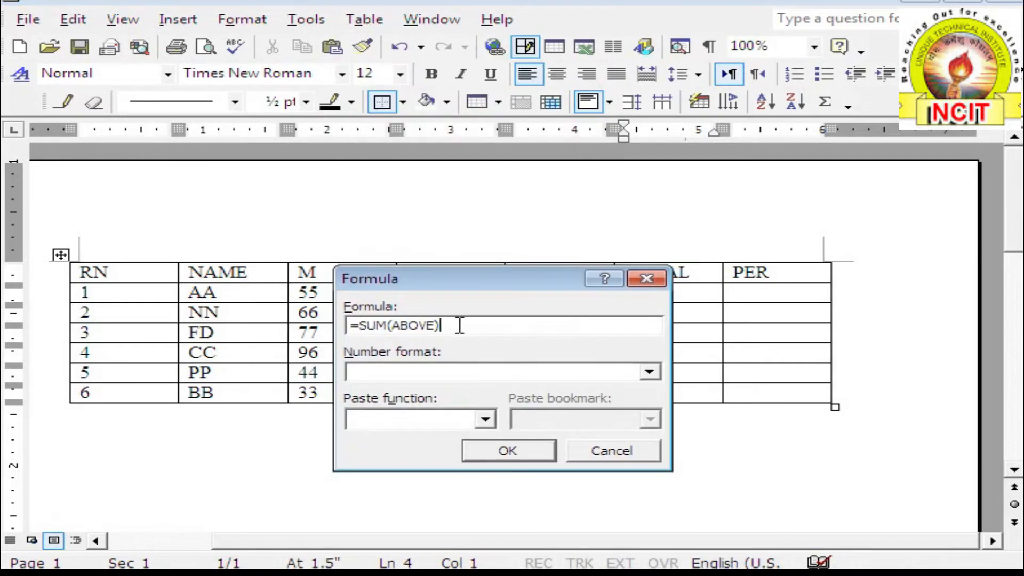
drag(457, 324, 274, 320)
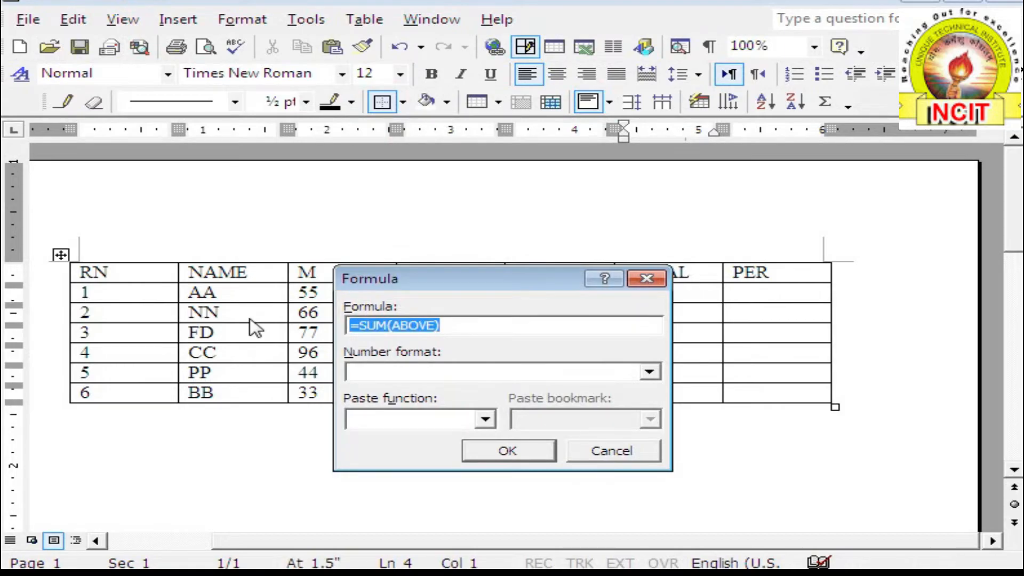
text(=SUM(left))
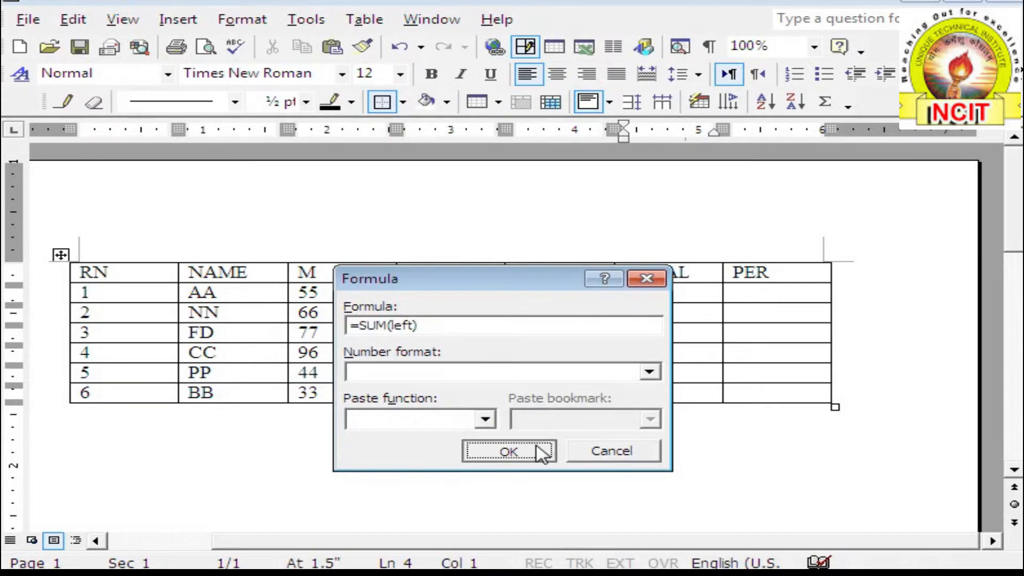
click(542, 450)
click(640, 353)
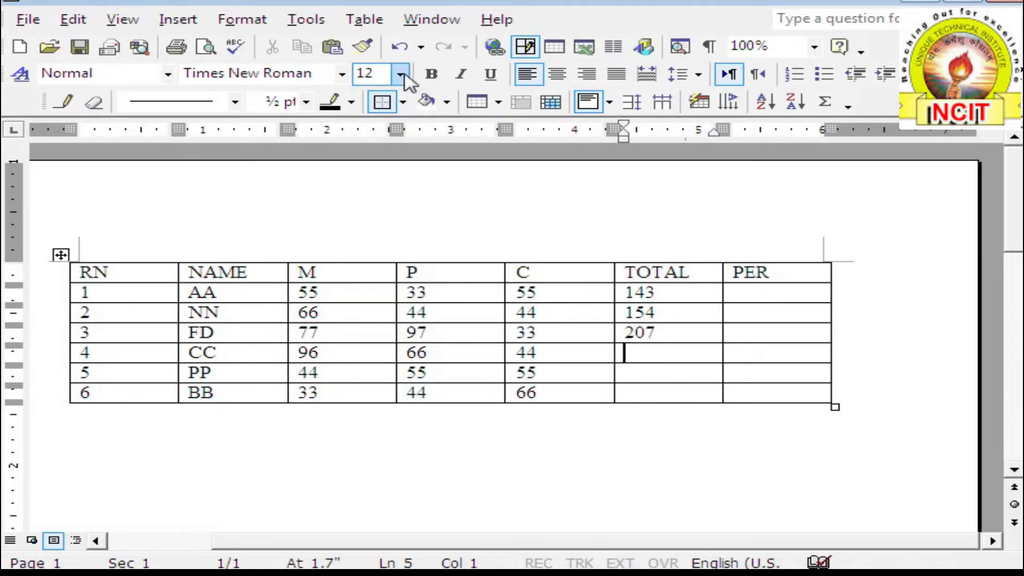
click(364, 20)
click(408, 339)
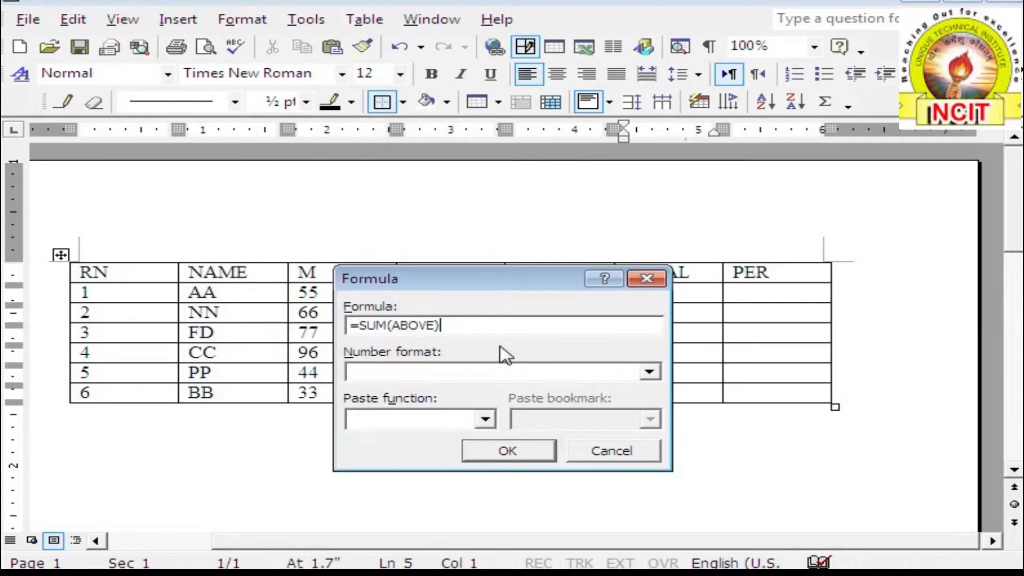
double_click(460, 327)
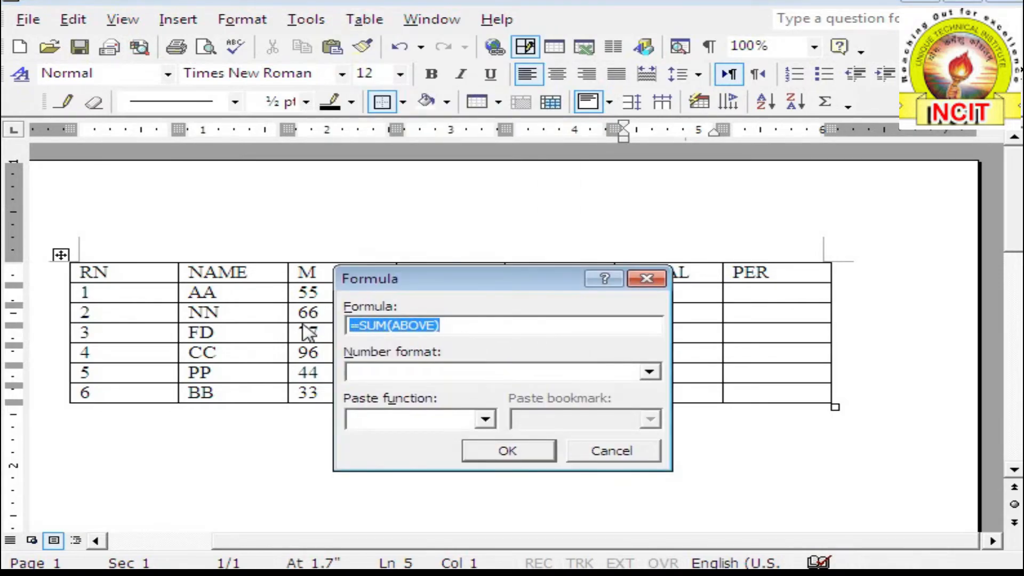
text(=SUM(left))
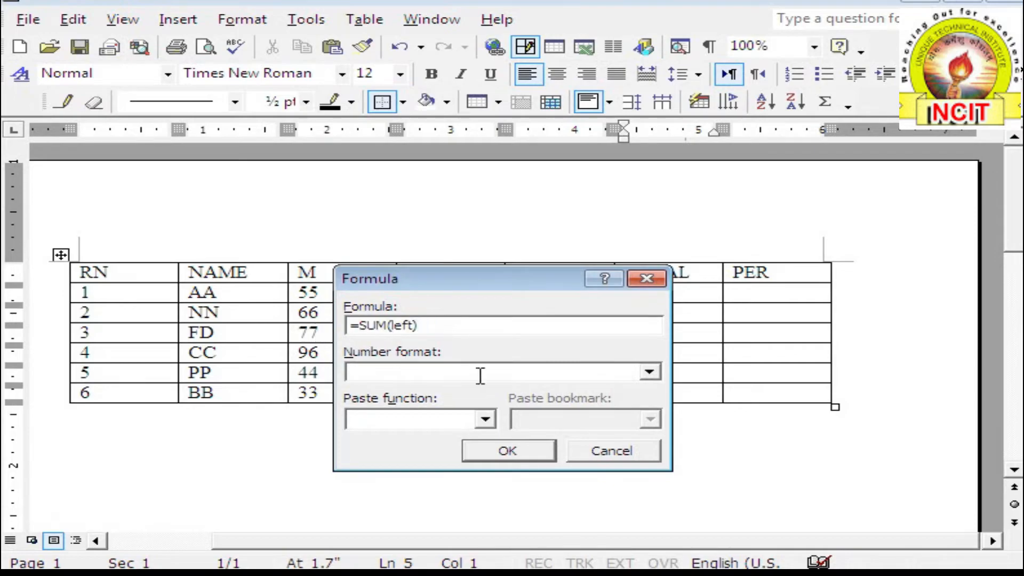
click(527, 448)
- Fill rows 5 and 6 TOTAL cells with =SUM(LEFT), giving 154 and 143
click(643, 377)
click(376, 21)
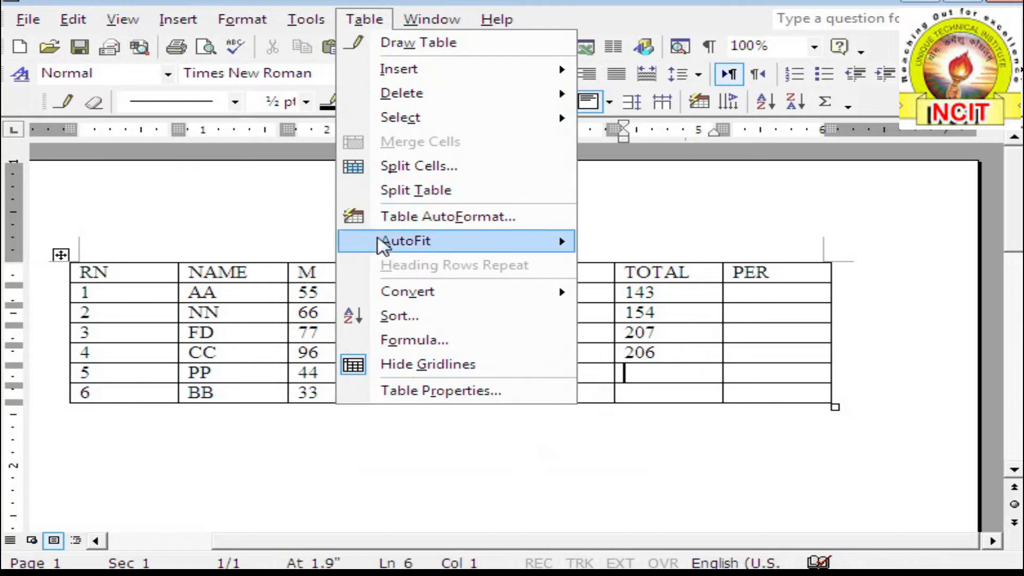
click(437, 341)
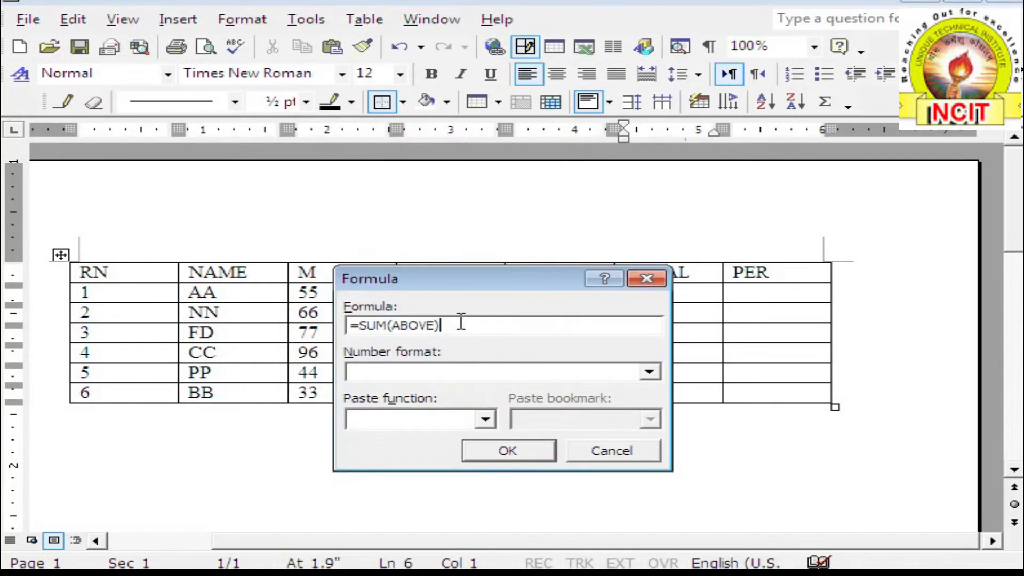
drag(459, 320, 247, 304)
text(=SUM(left))
click(508, 450)
key(Down)
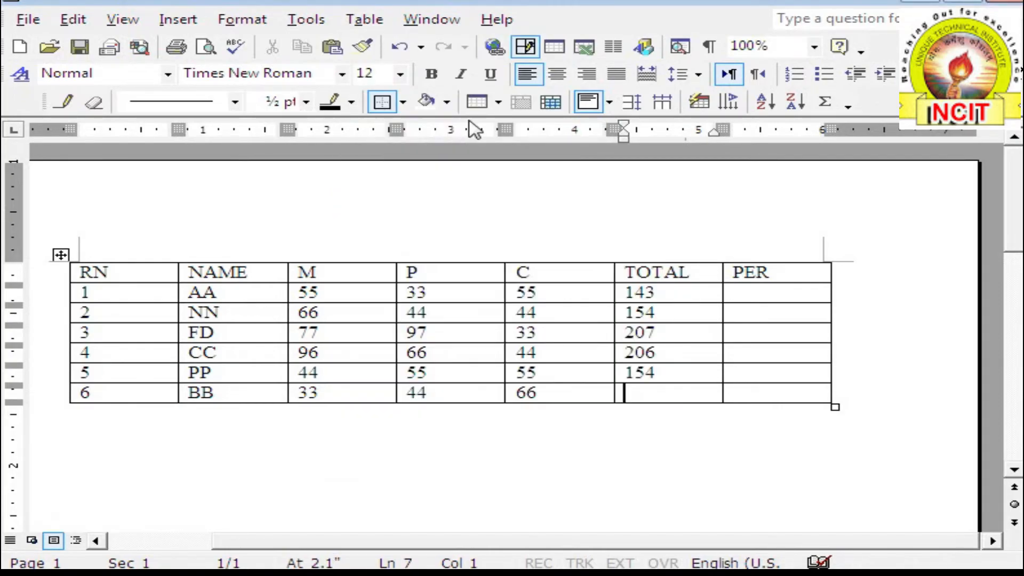
click(364, 20)
click(410, 339)
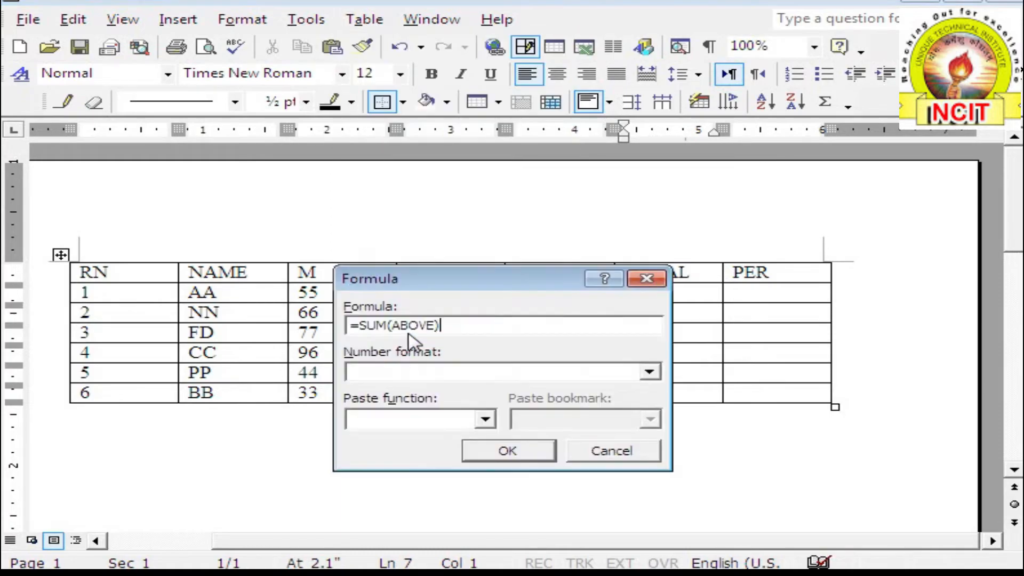
drag(442, 324, 311, 320)
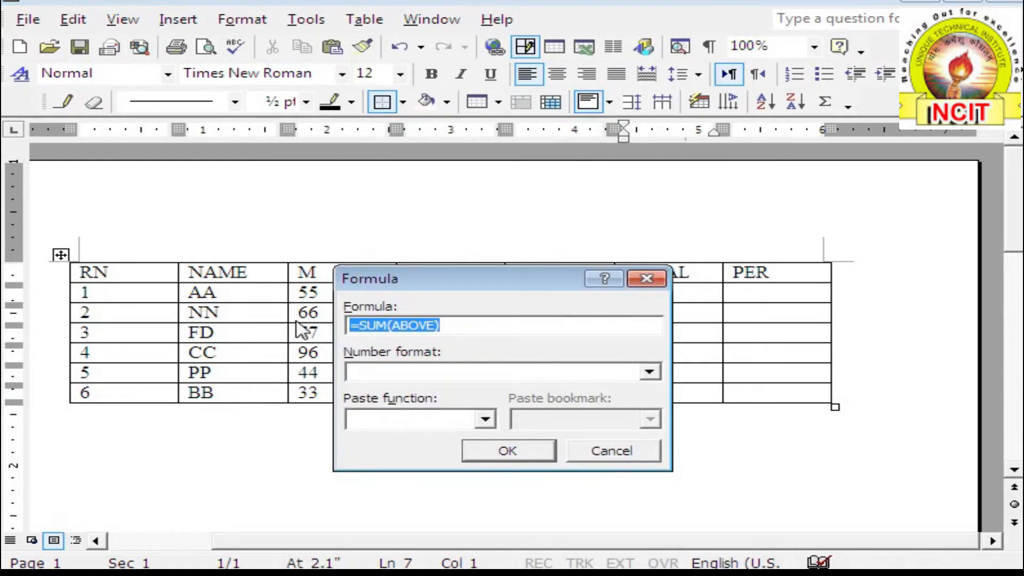
text(=SUM(left))
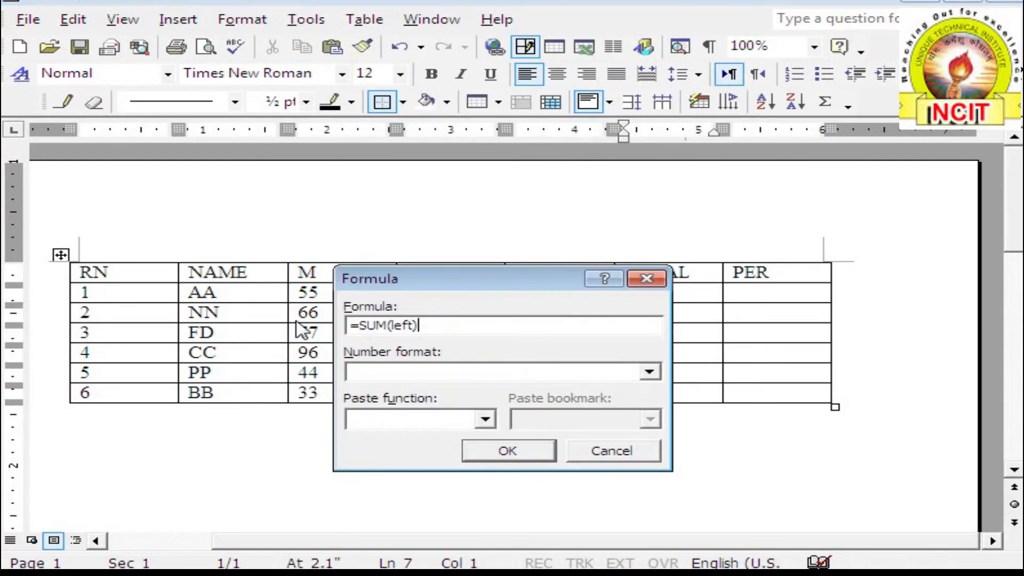
click(499, 451)
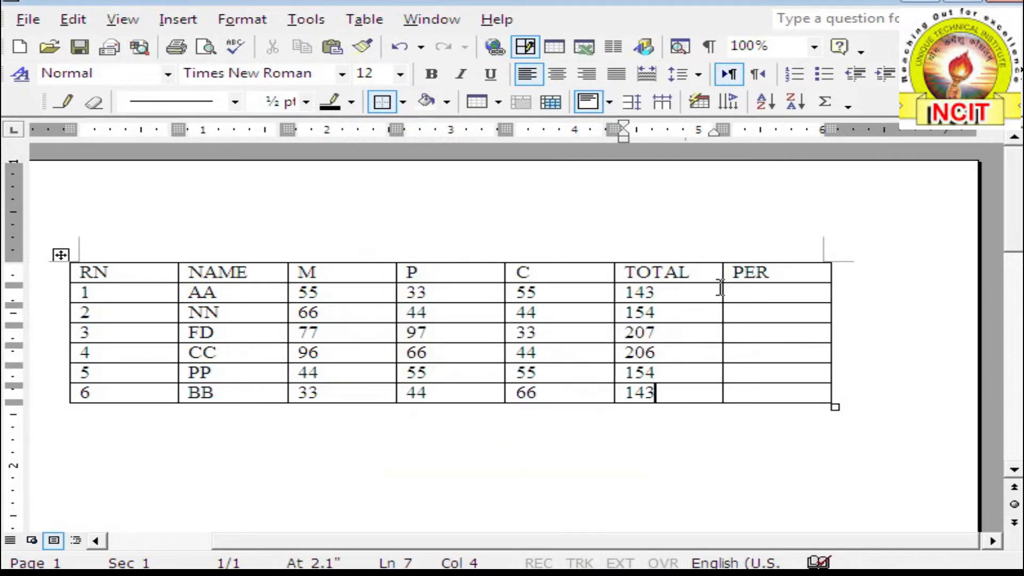
click(740, 293)
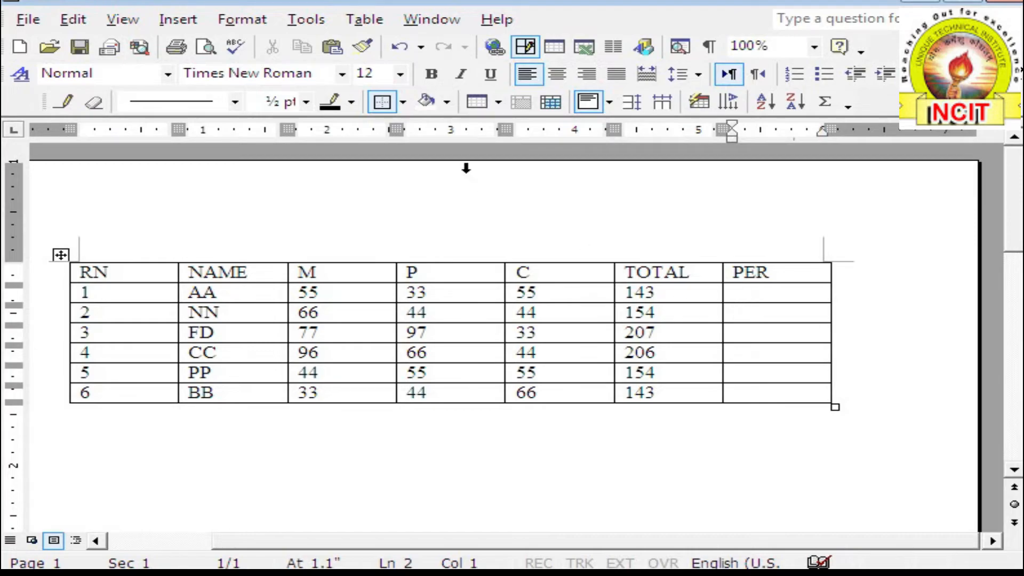
- Enter the formula =143*100/300 in the first PER cell, giving 47.67
click(350, 22)
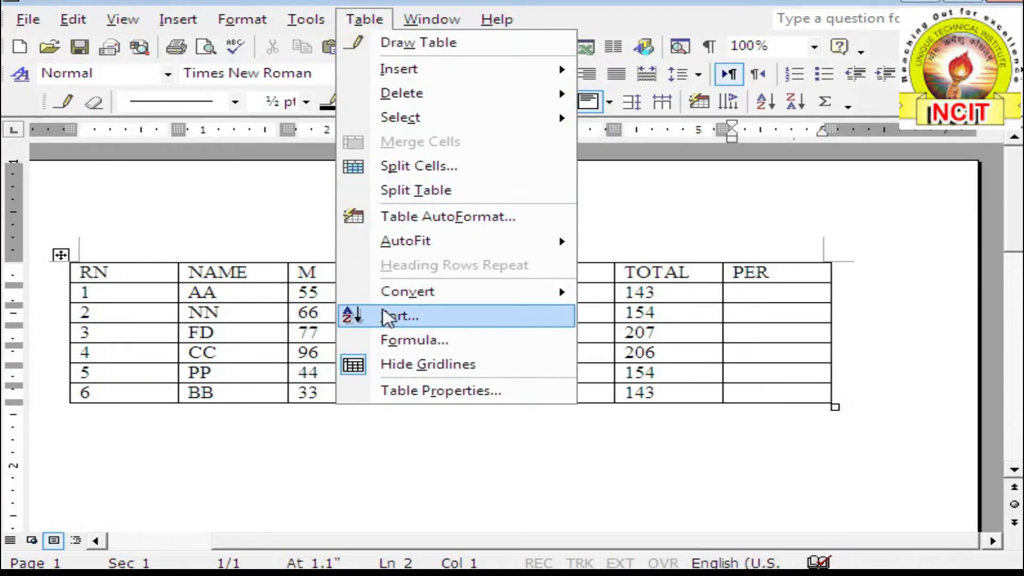
click(394, 342)
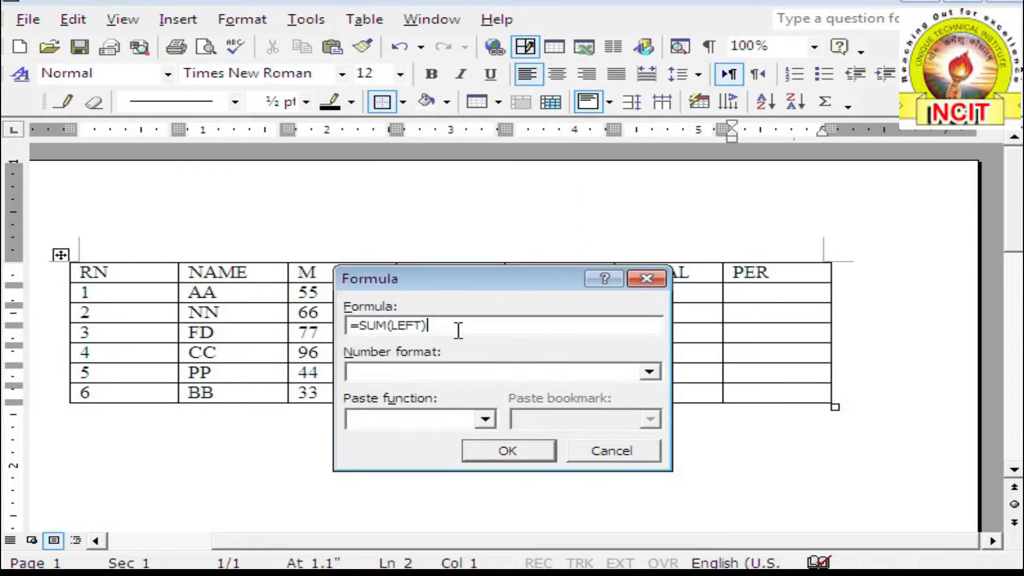
drag(456, 330, 304, 321)
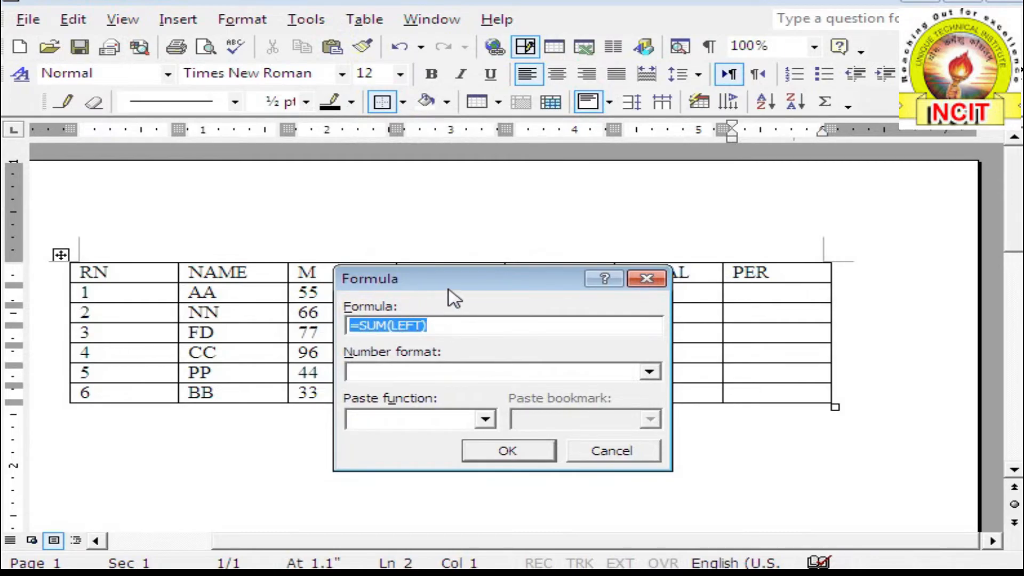
drag(448, 290, 273, 273)
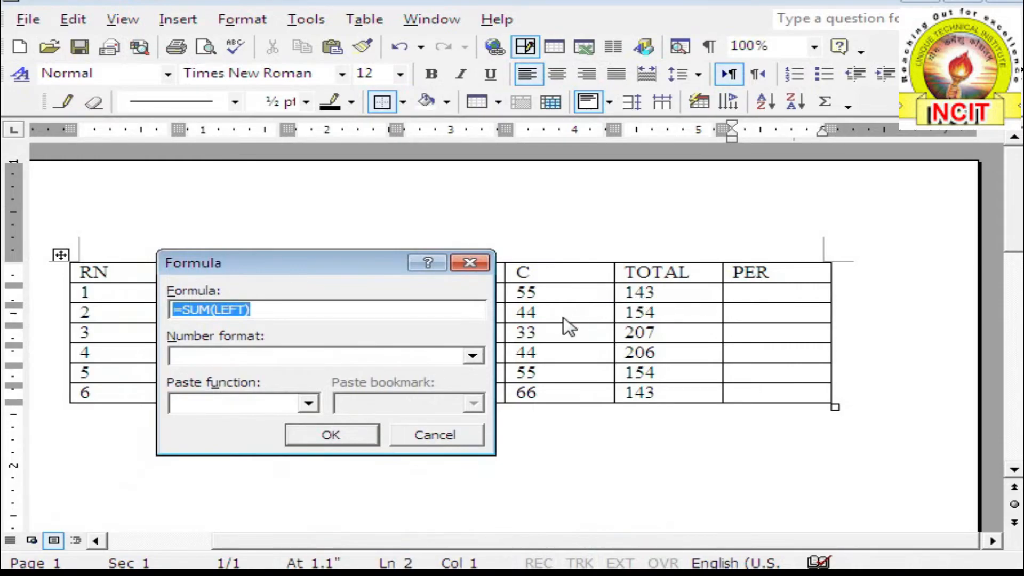
text(=)
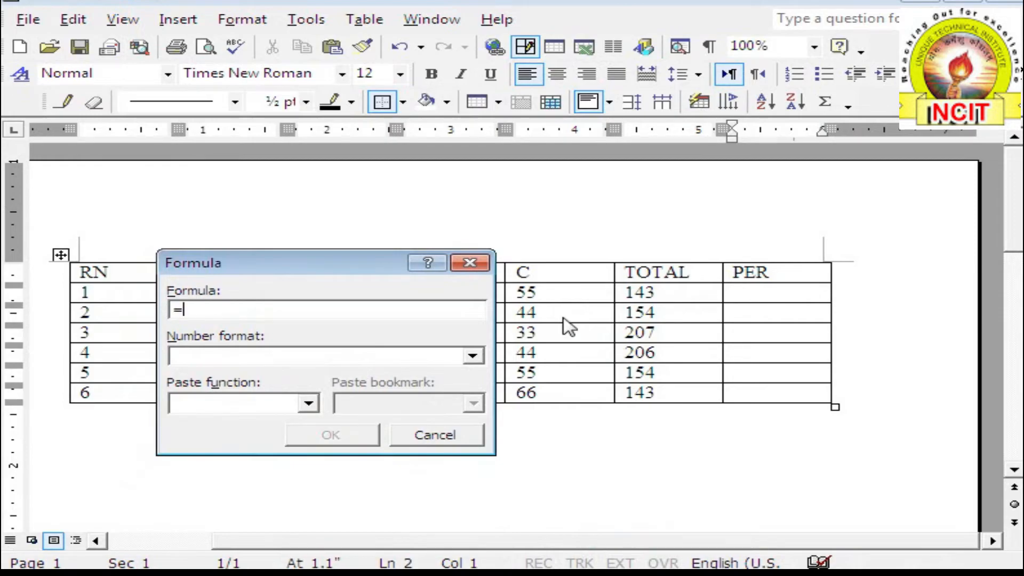
text(14)
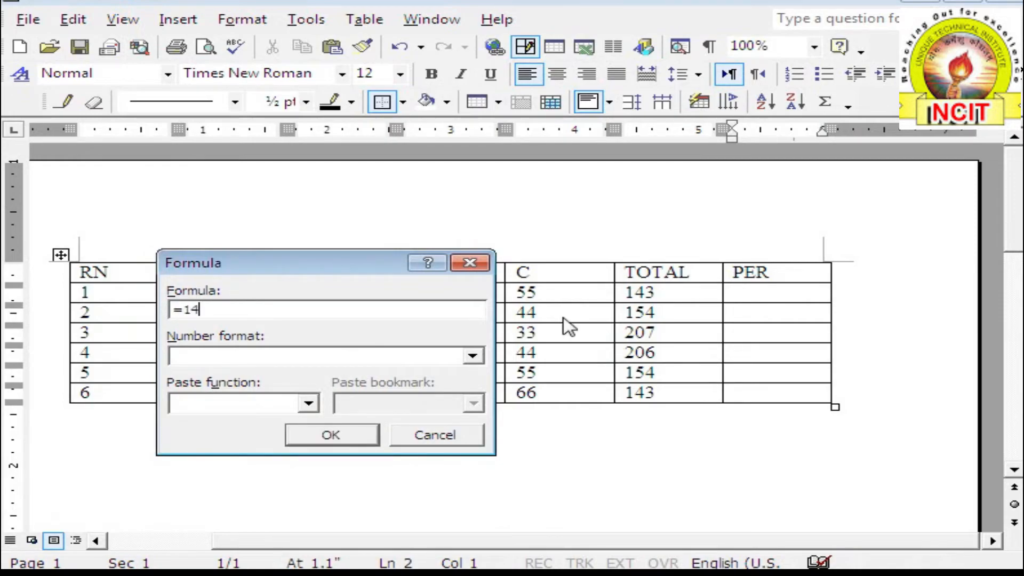
text(3*100/)
text(300)
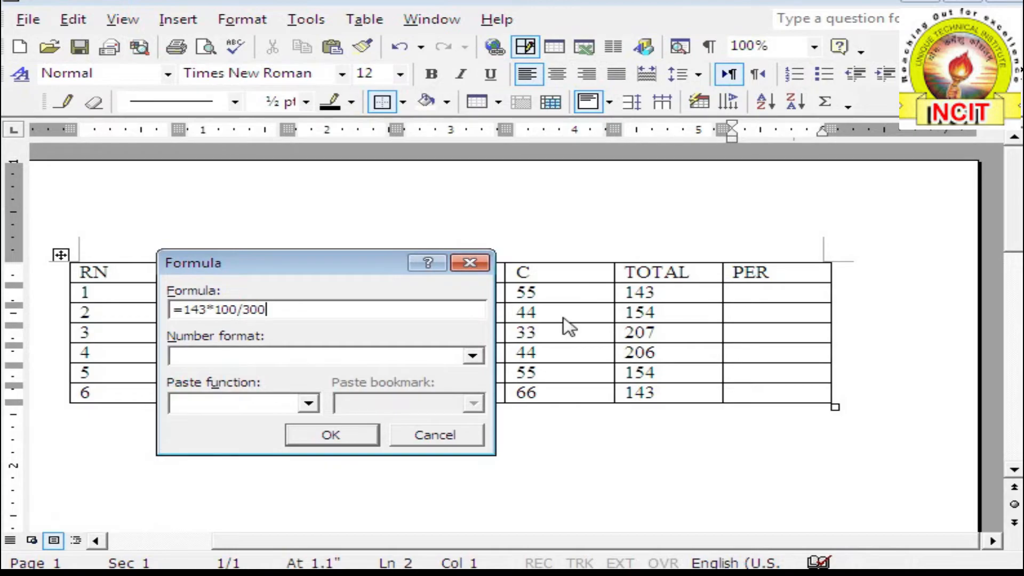
click(330, 435)
- Enter =154*100/300 in row 2's PER cell, giving 51.33
click(741, 314)
click(364, 19)
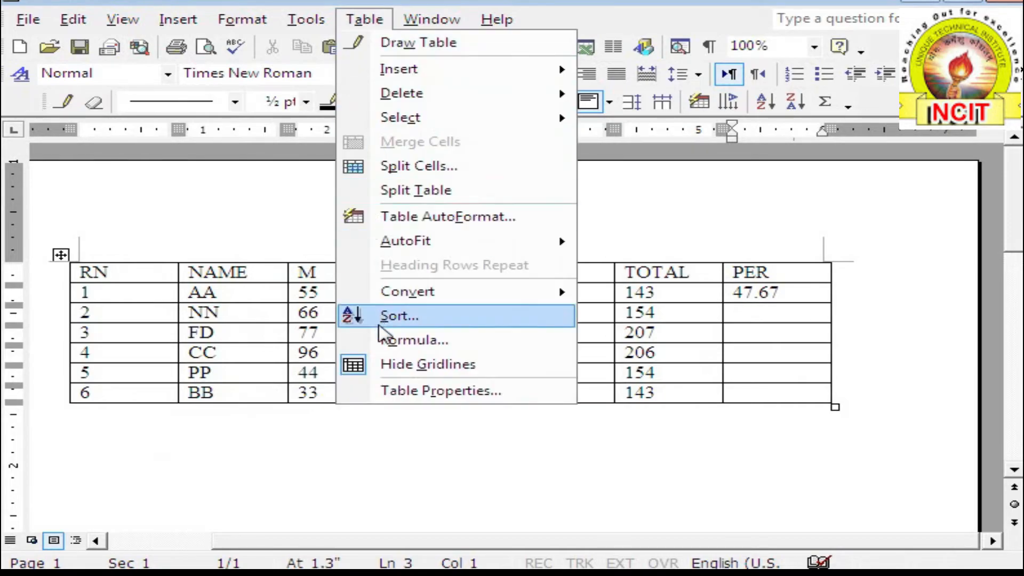
click(352, 338)
text(1)
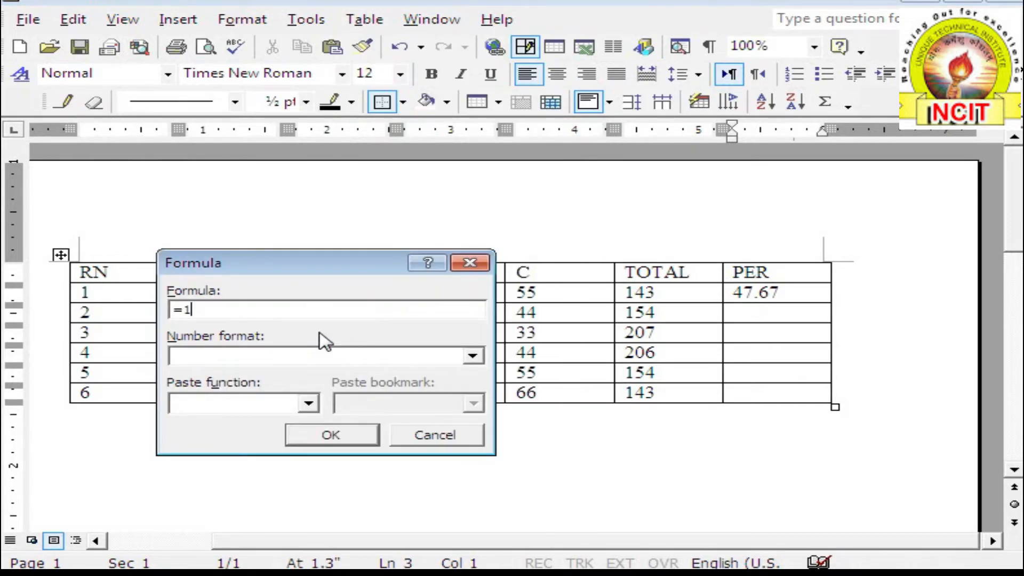
text(54*100/300)
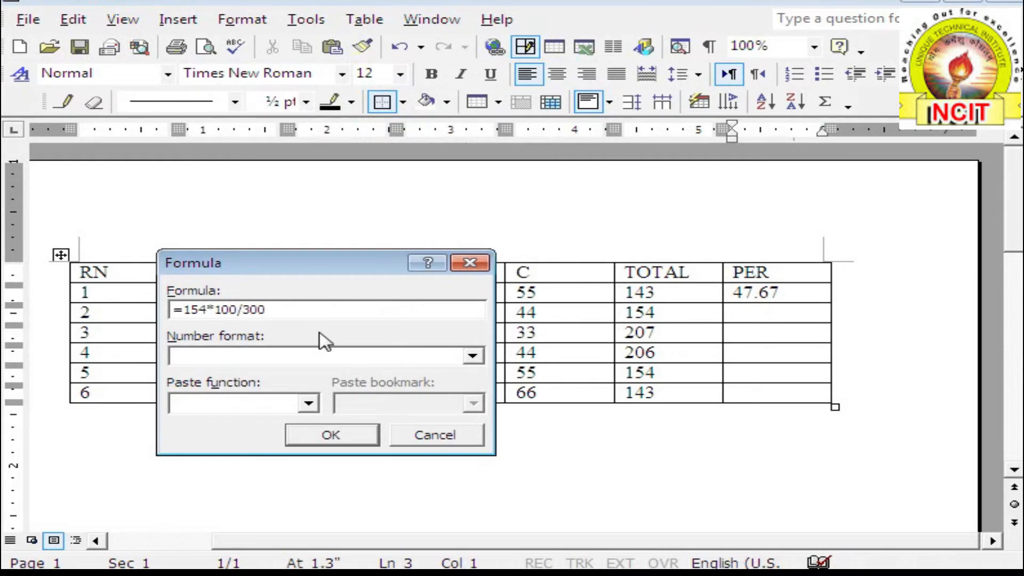
click(330, 435)
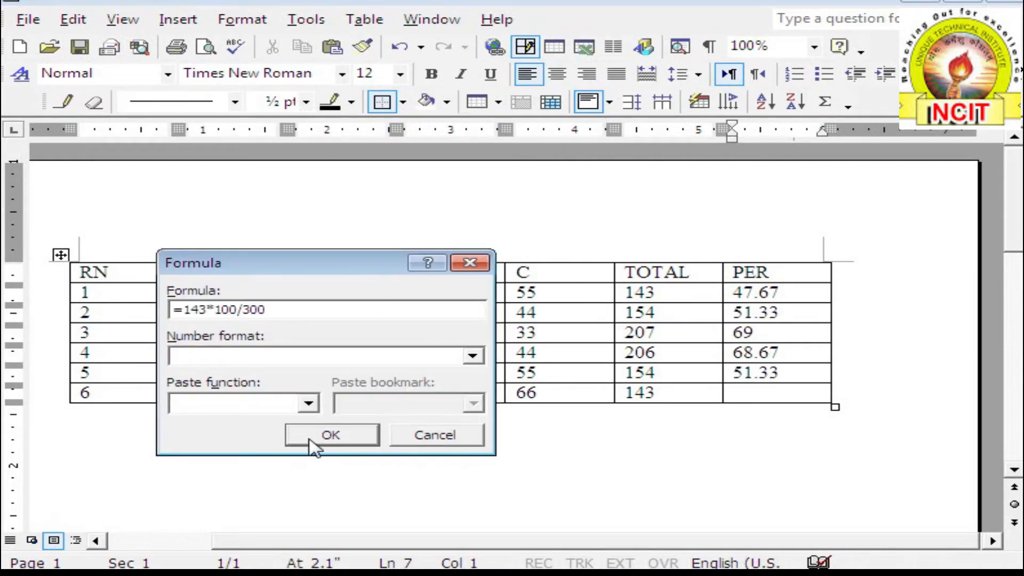
click(315, 443)
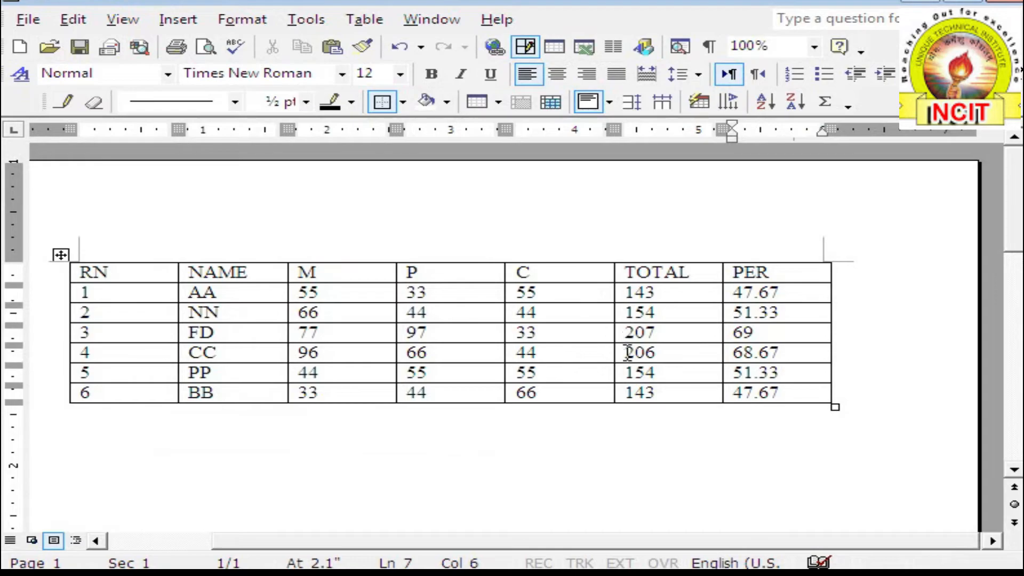
- Add a blank row below BB and enter 'maxi' in its TOTAL cell
click(840, 391)
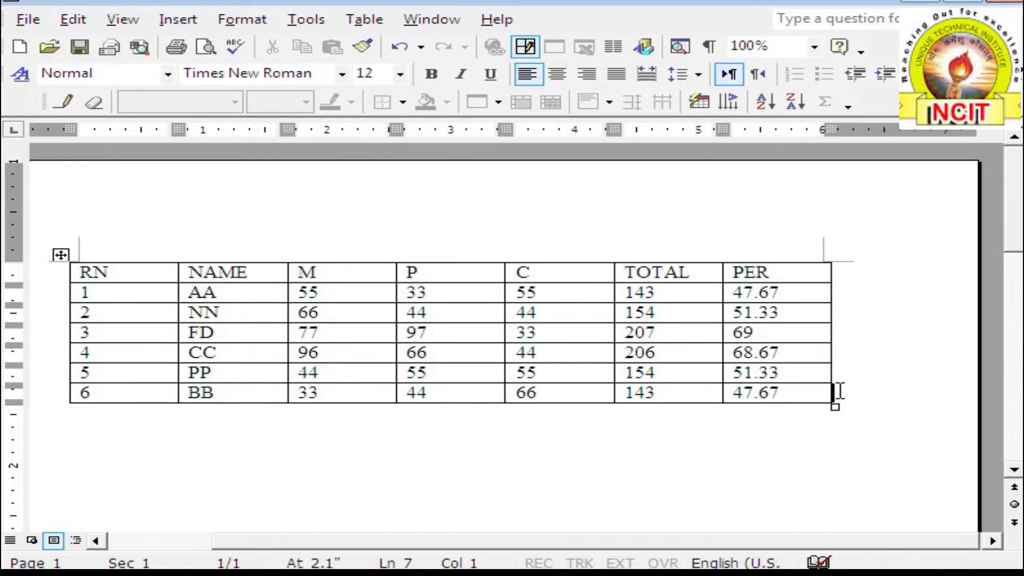
key(Return)
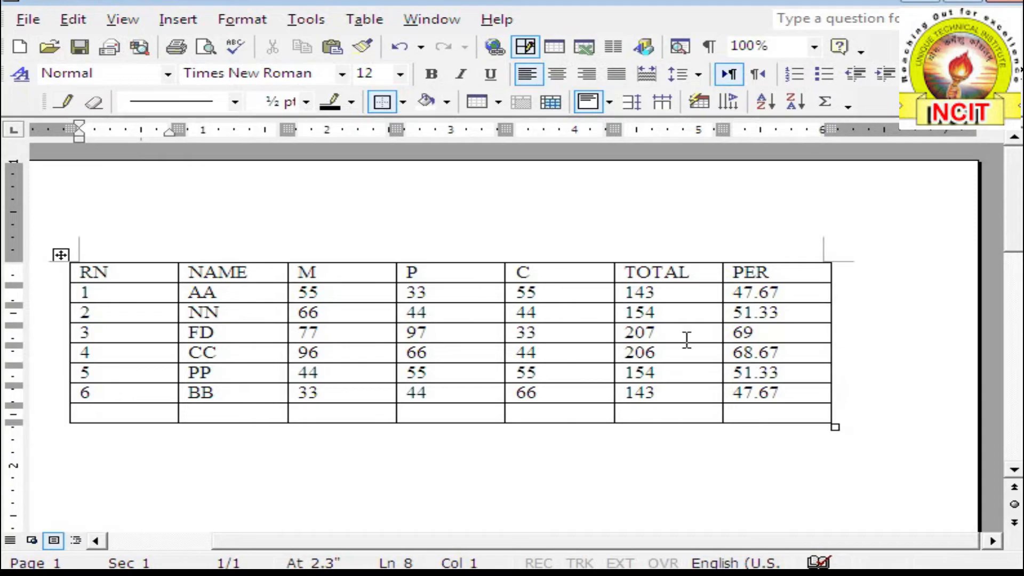
click(747, 416)
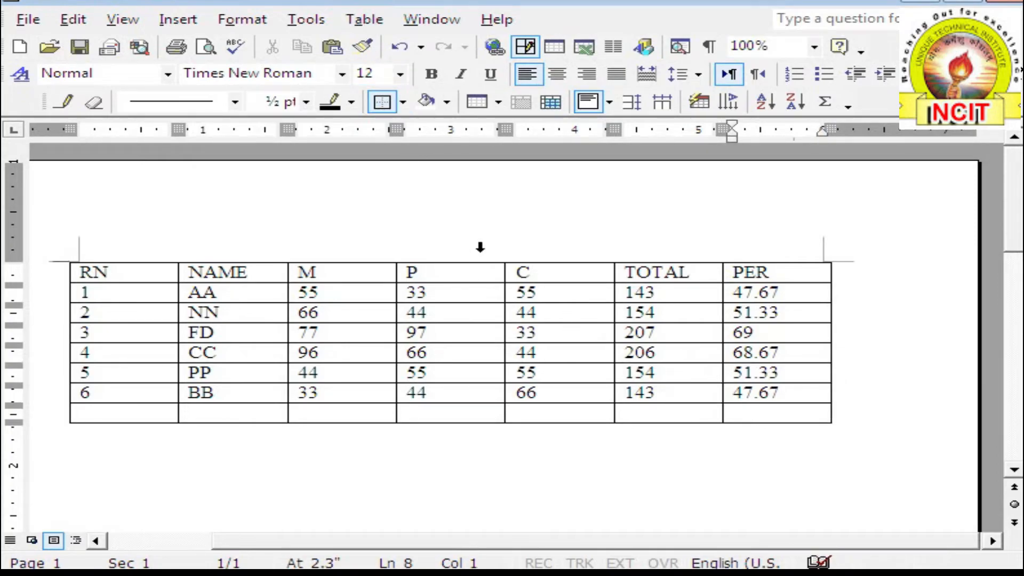
click(655, 412)
text(maxi)
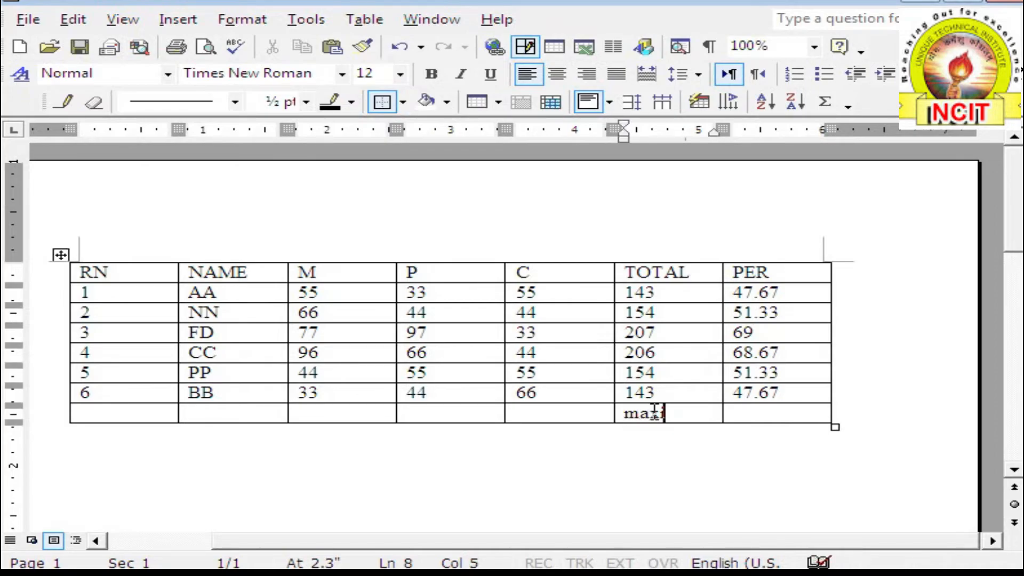
click(748, 413)
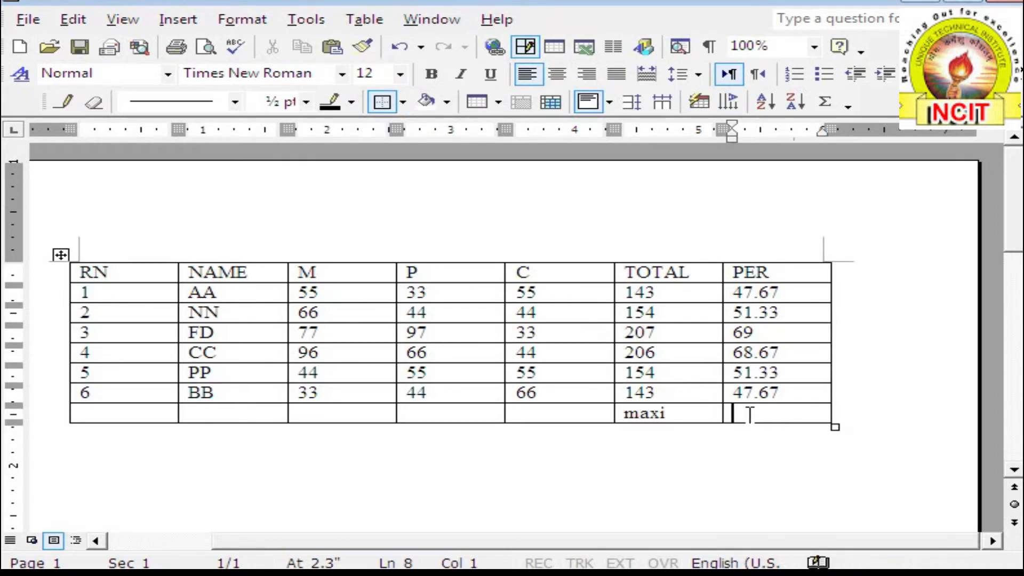
- Insert =MAX(ABOVE) in the maxi row's PER cell, then delete the resulting 69
click(364, 19)
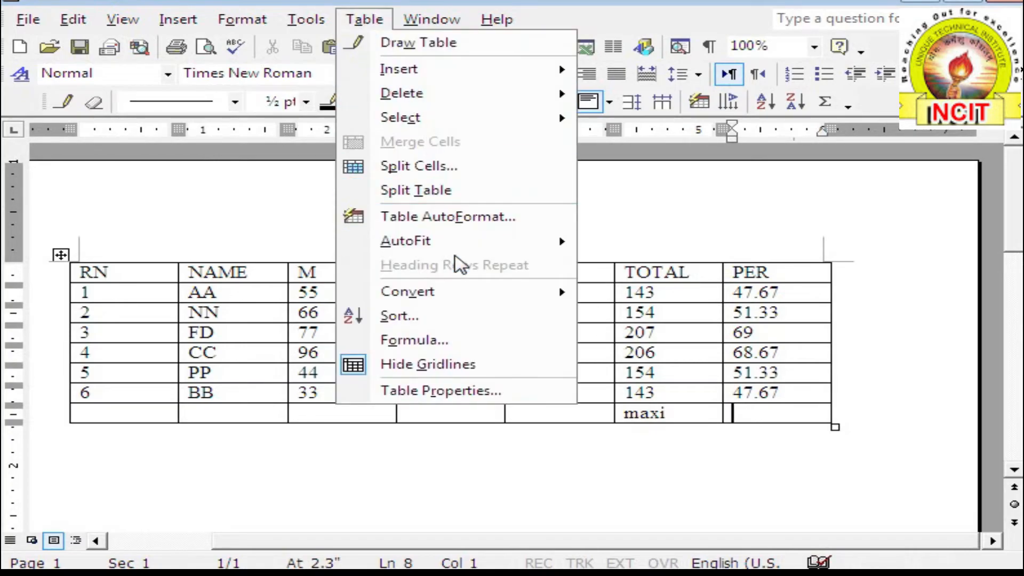
click(421, 339)
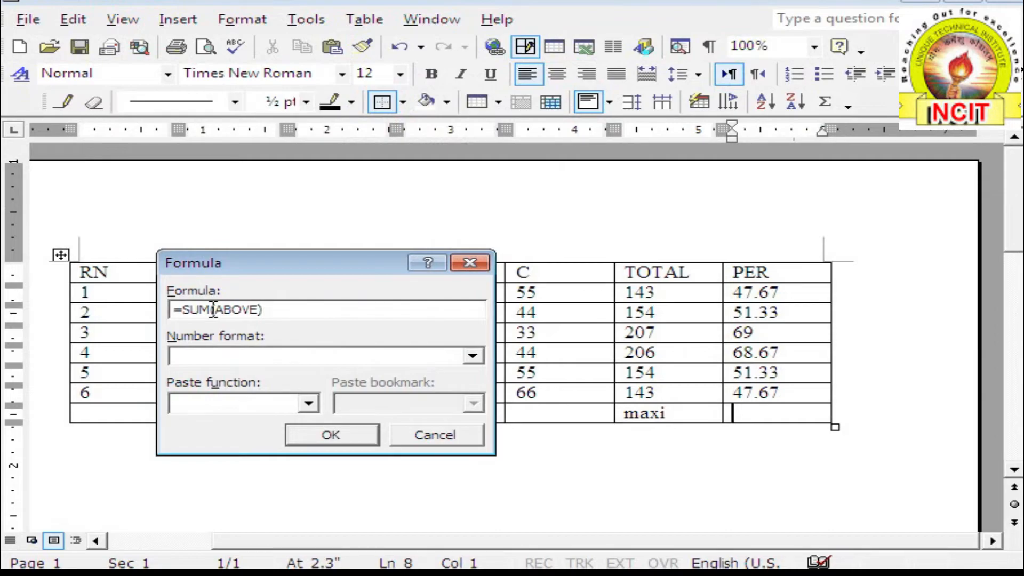
key(BackSpace)
key(BackSpace)
key(BackSpace)
text(max)
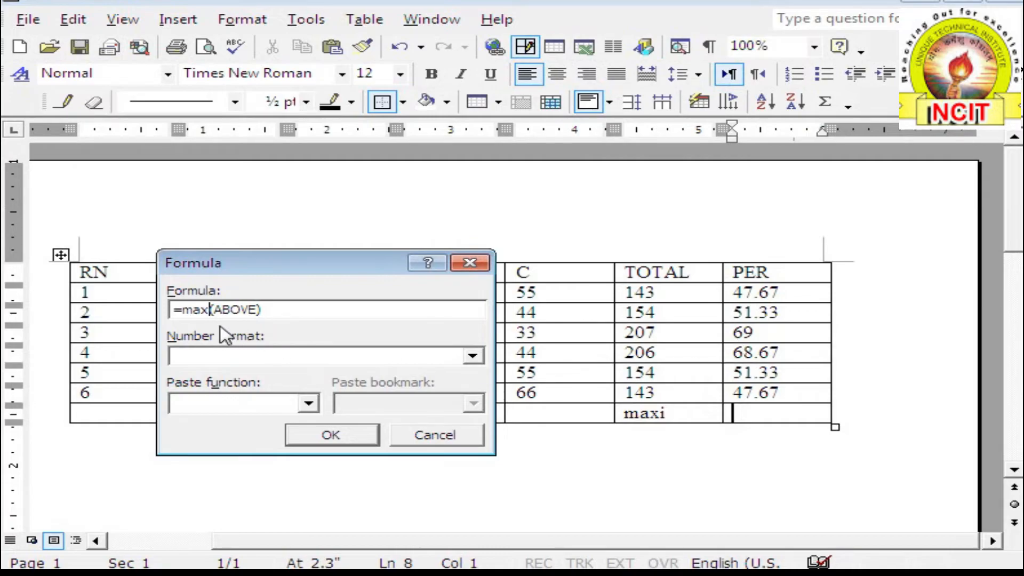
click(333, 433)
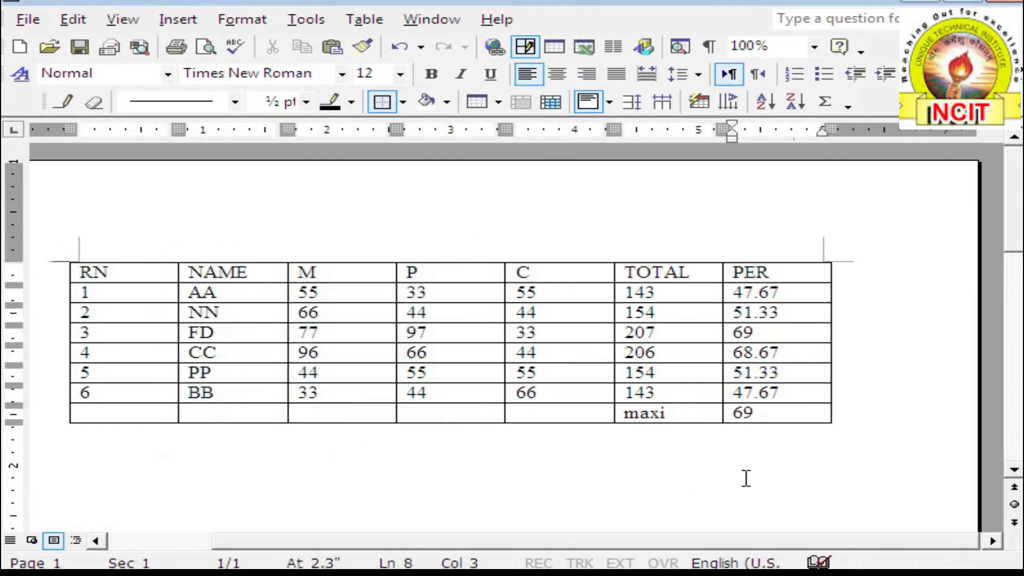
click(745, 414)
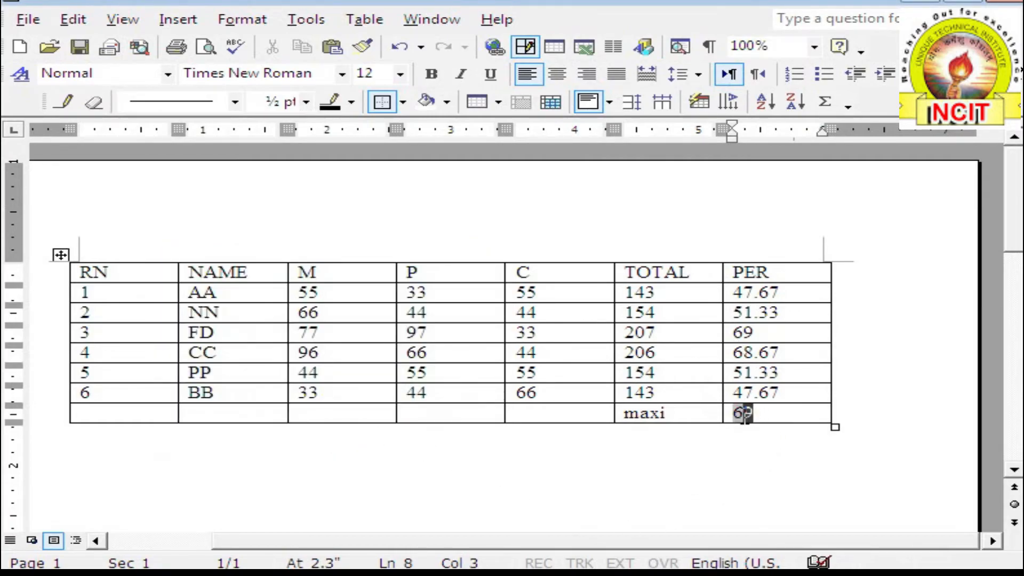
double_click(744, 414)
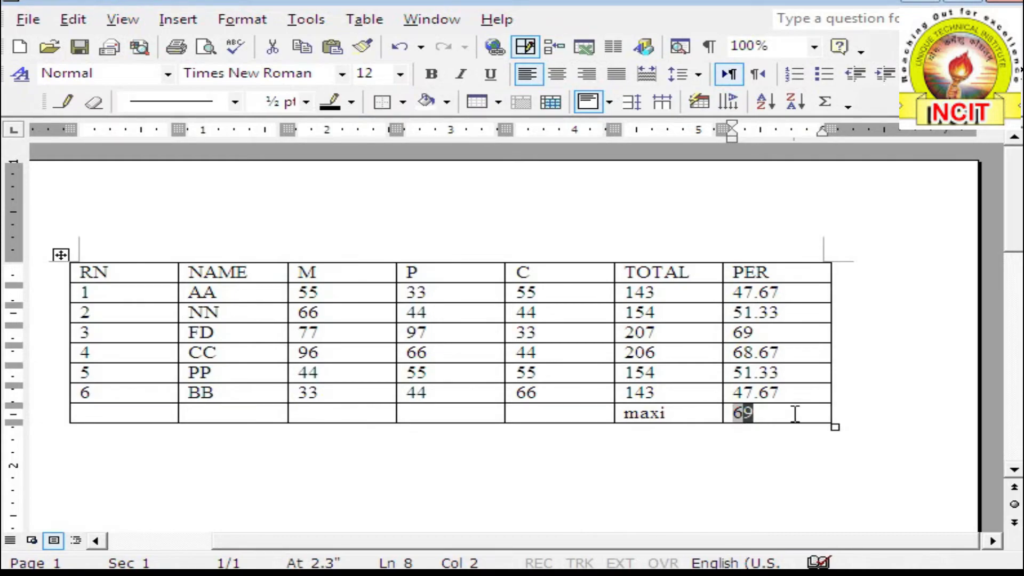
key(Delete)
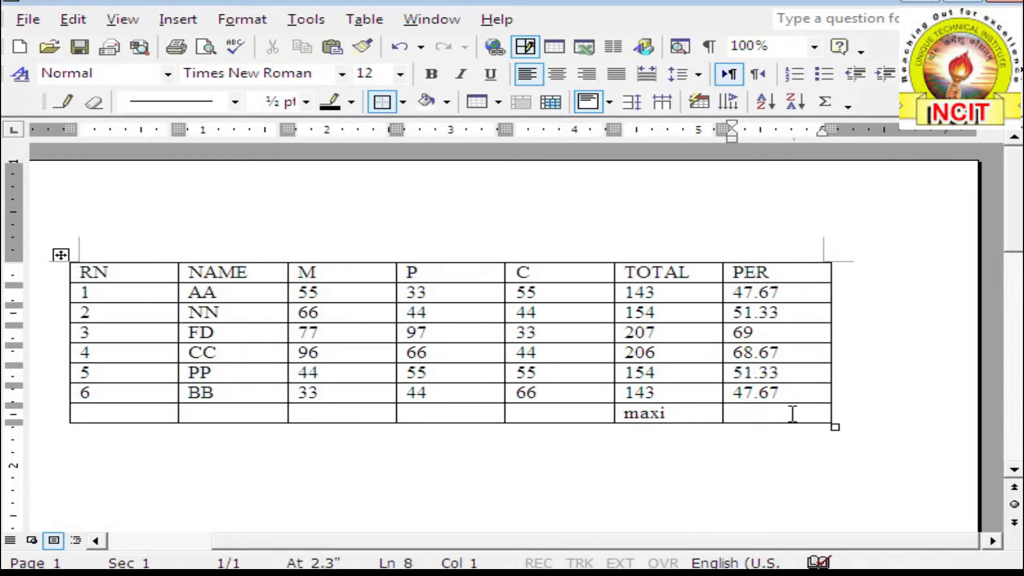
- Use =MIN(ABOVE) instead so the PER cell shows 47.67
click(356, 20)
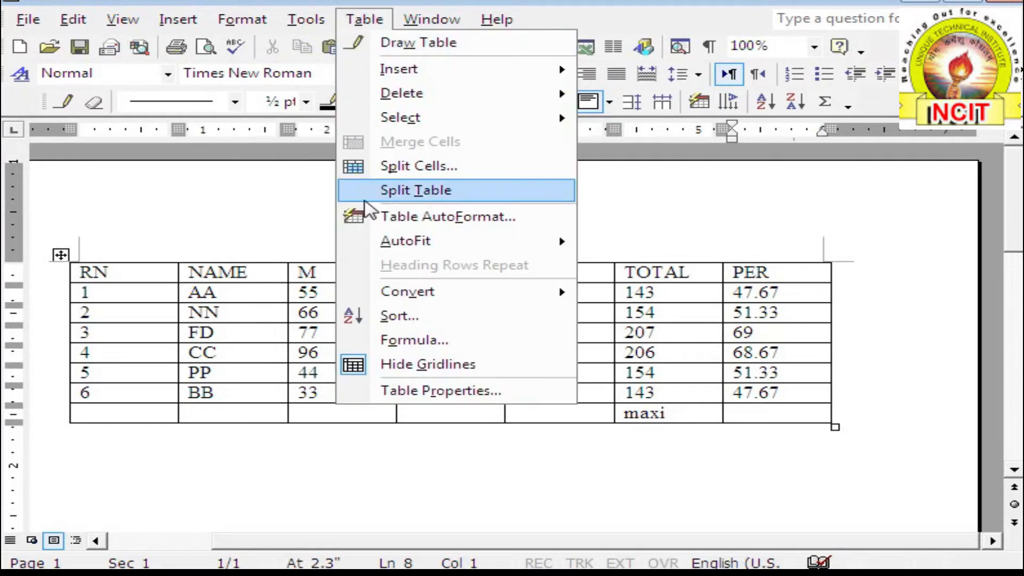
click(400, 339)
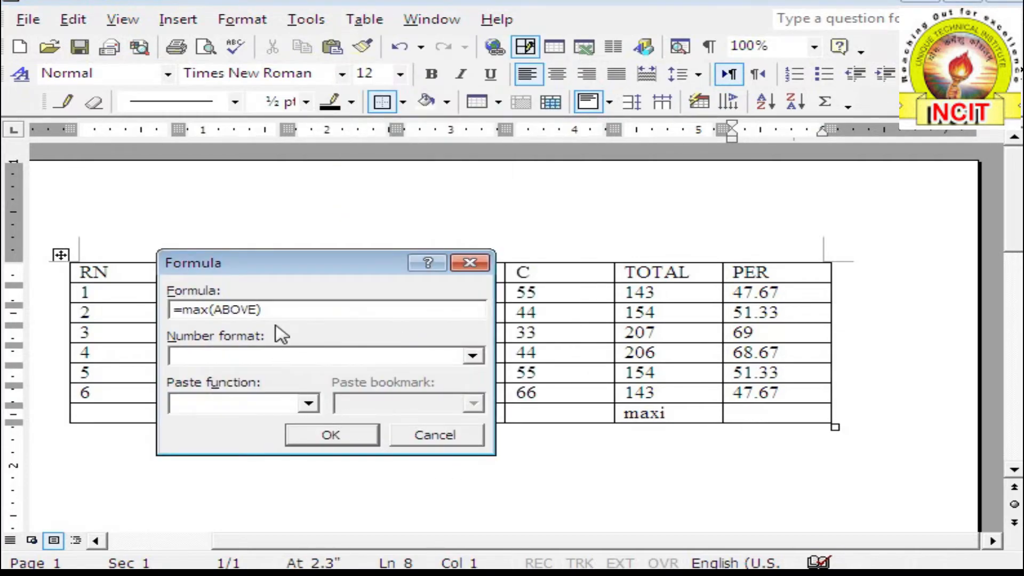
key(BackSpace)
text(in)
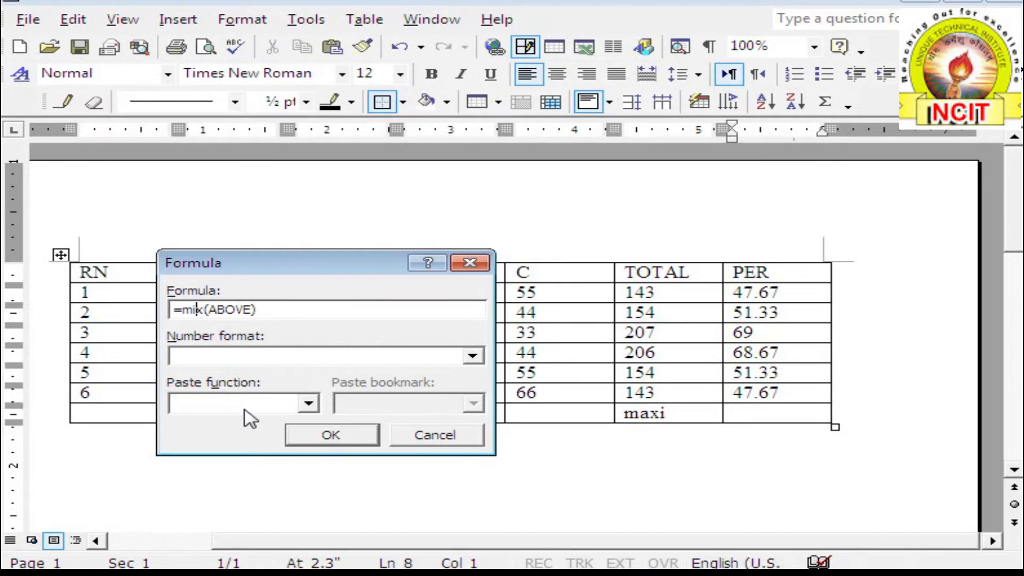
key(Delete)
click(314, 436)
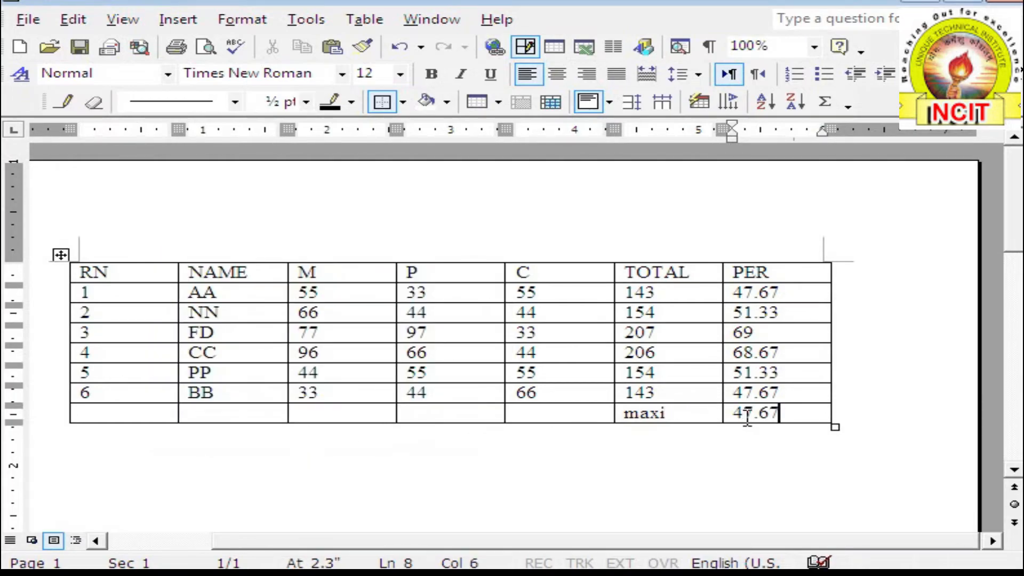
- Delete the 47.67 result and relabel the row from maxi to avg
drag(783, 415, 731, 421)
key(Delete)
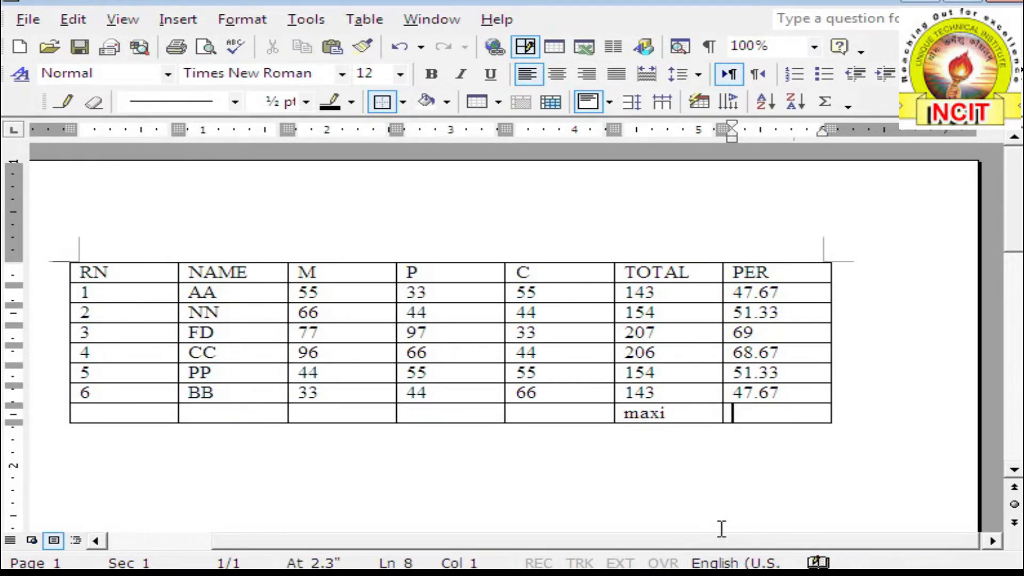
click(672, 410)
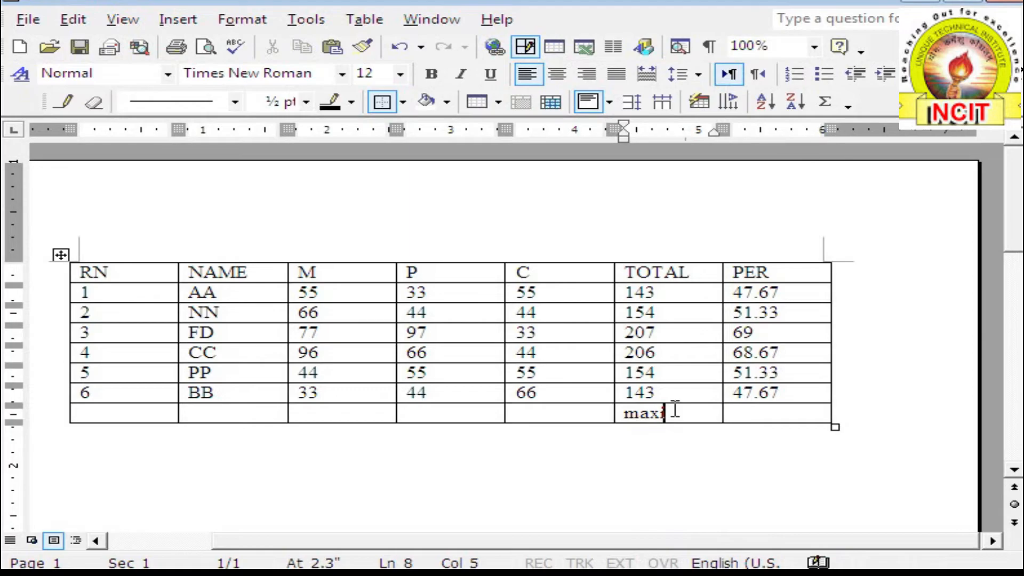
key(BackSpace)
key(BackSpace)
key(BackSpace)
key(BackSpace)
text(avg)
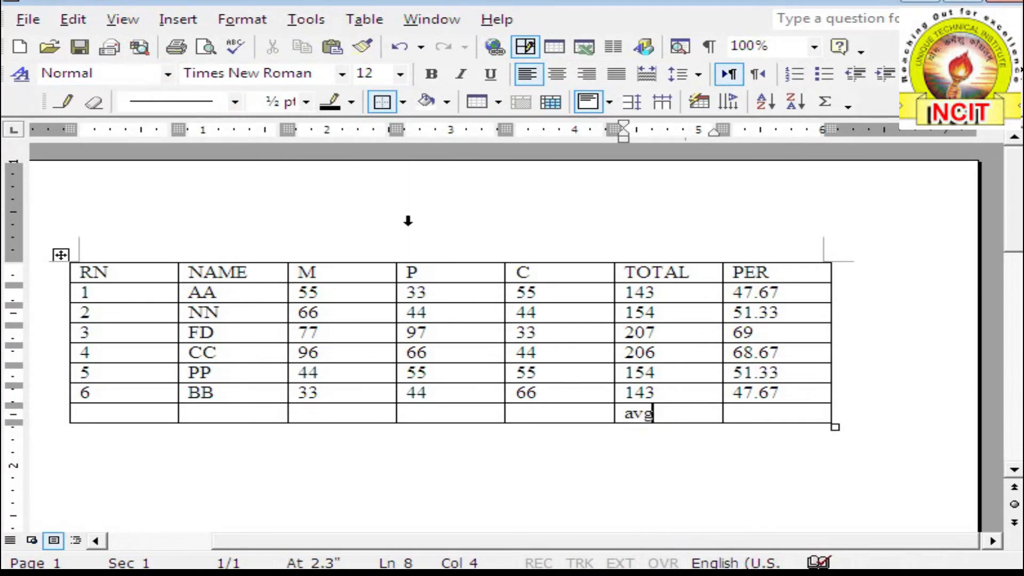
- Compute =AVERAGE(ABOVE) in the avg row's PER cell, giving 55.95
click(743, 413)
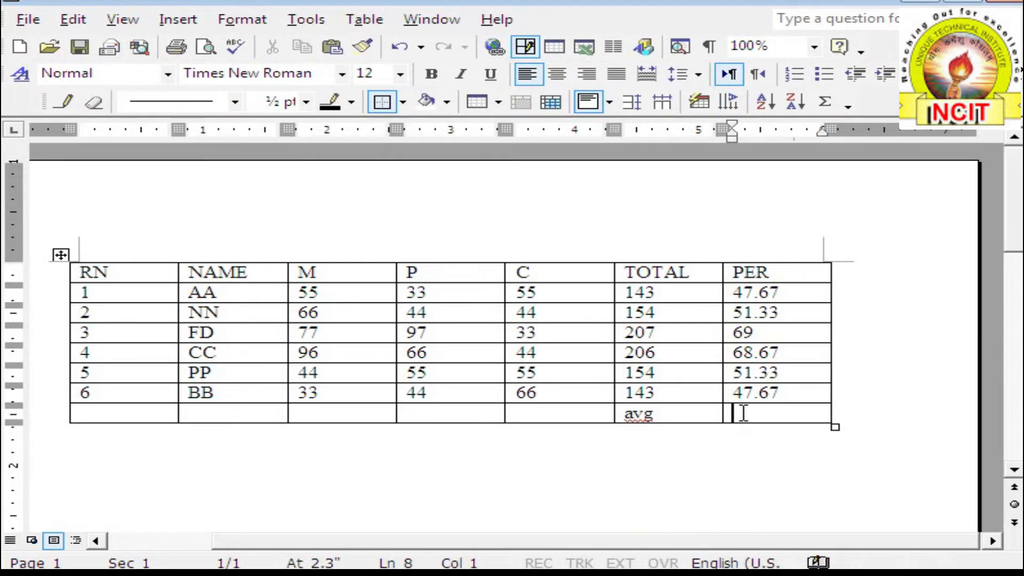
click(364, 19)
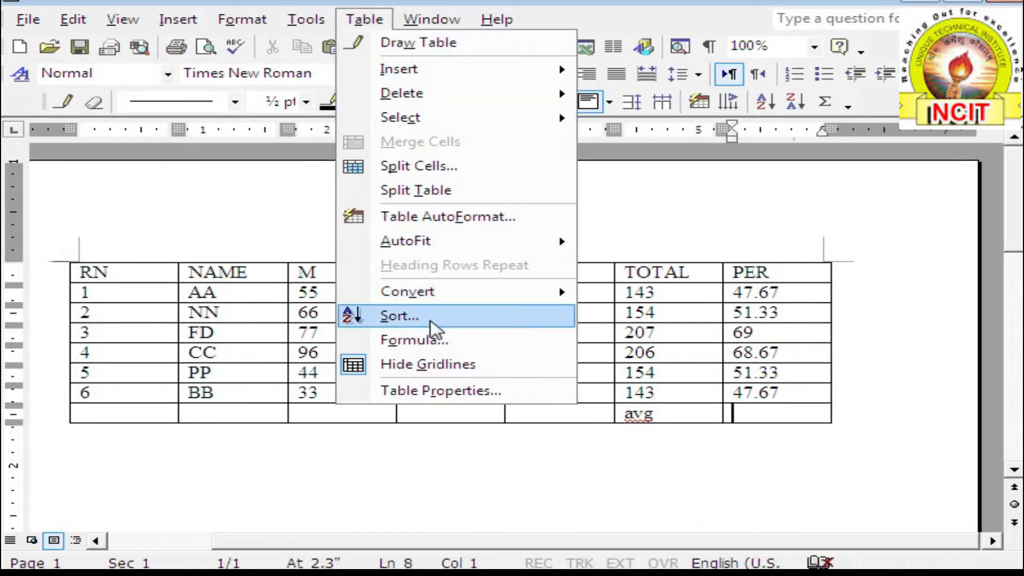
click(434, 339)
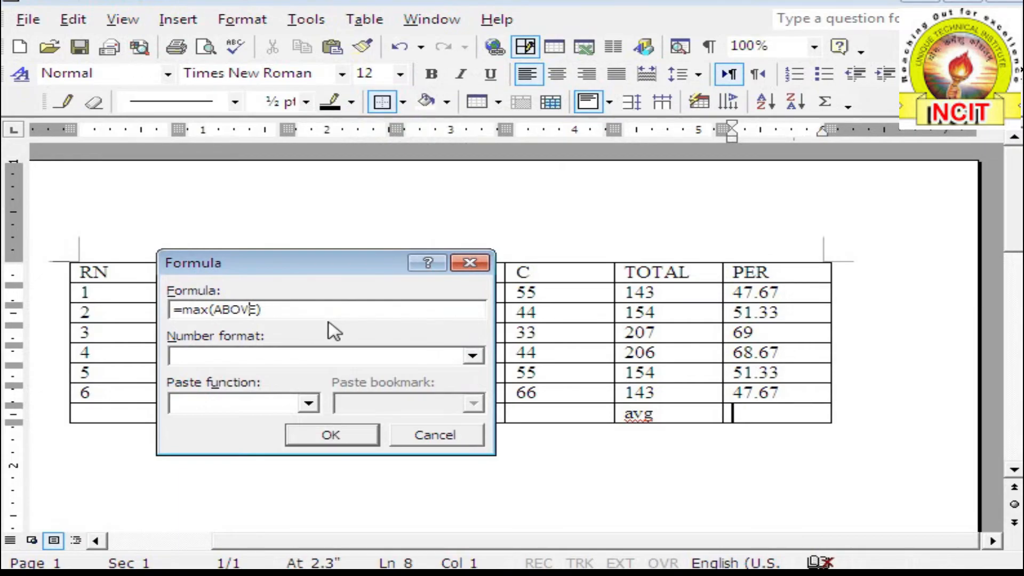
key(BackSpace)
key(BackSpace)
key(BackSpace)
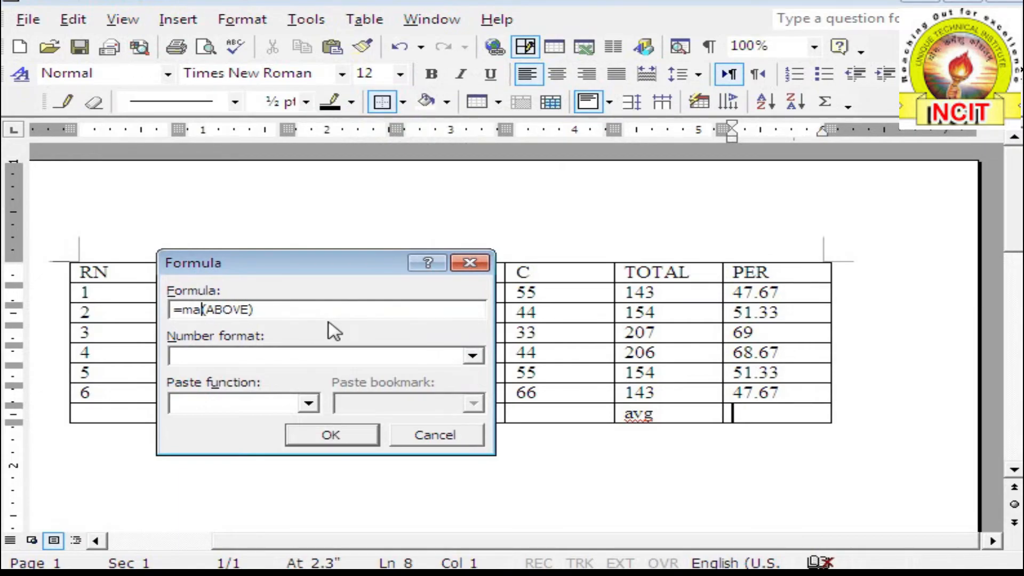
text(average)
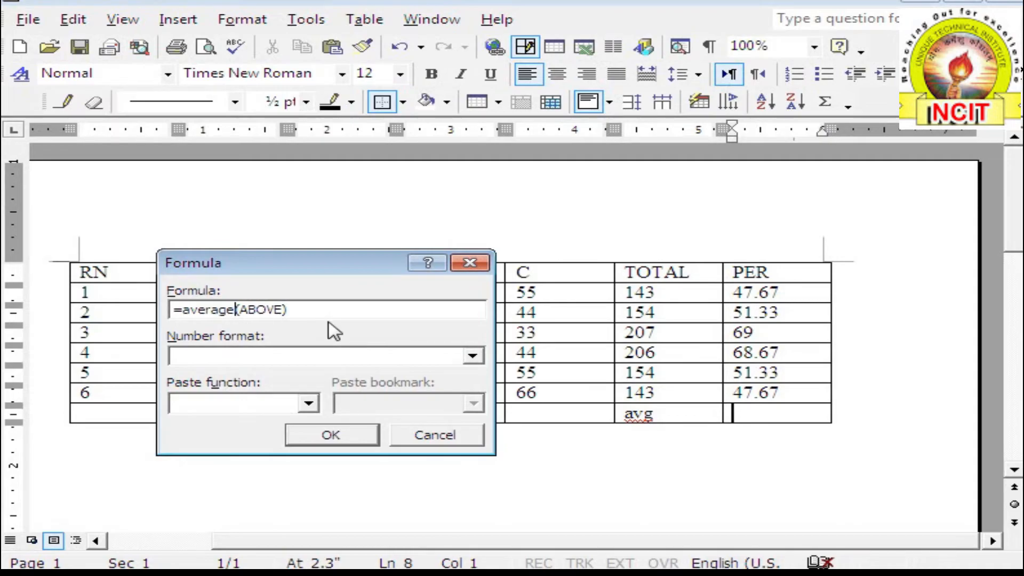
click(352, 436)
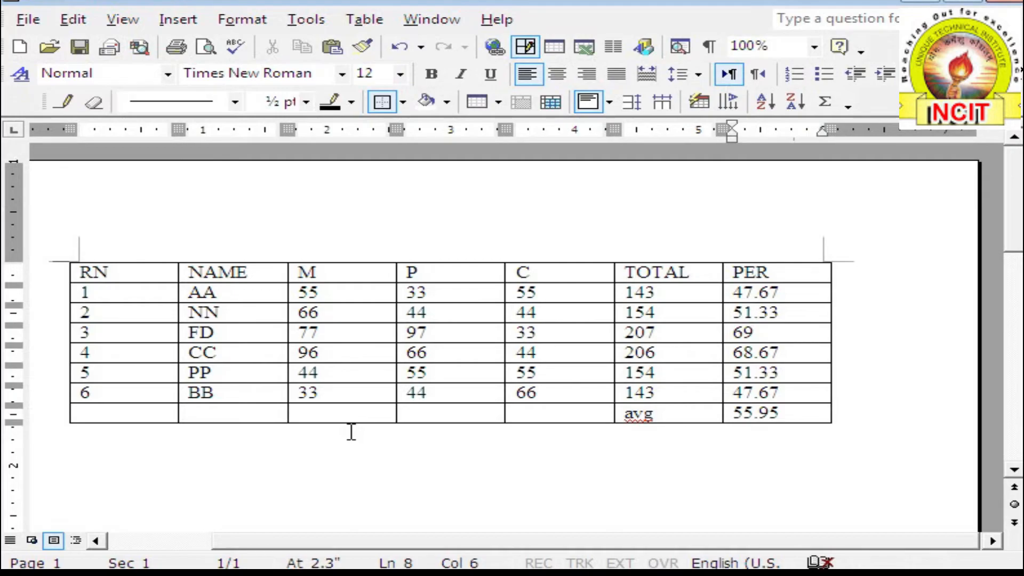
- Select the avg label cell in the summary row
click(368, 20)
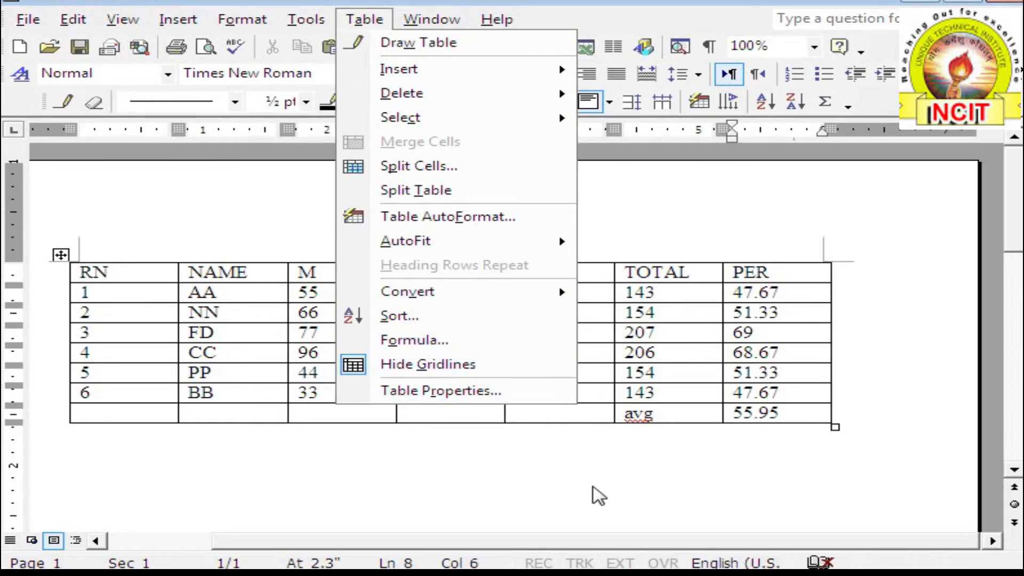
click(598, 496)
click(656, 413)
drag(654, 414, 758, 415)
click(625, 413)
- Clear the avg row's contents and delete that empty last row
key(Delete)
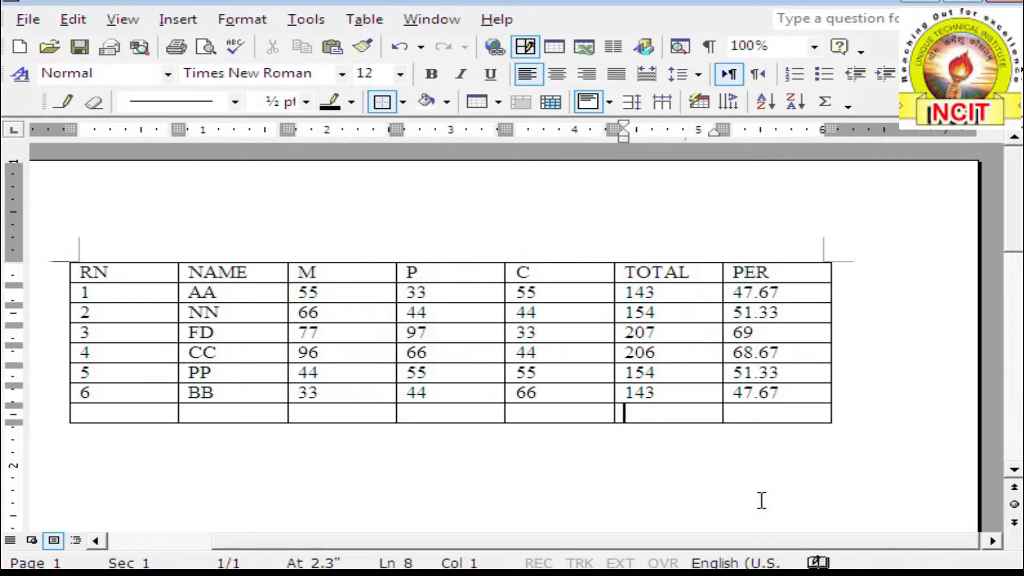
click(56, 421)
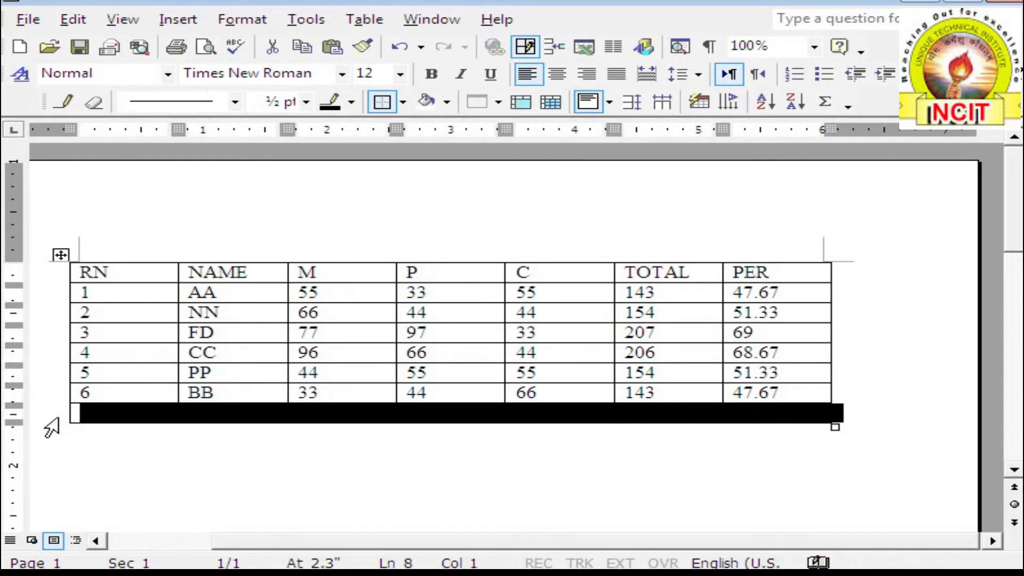
click(364, 19)
mouse_move(434, 99)
click(650, 152)
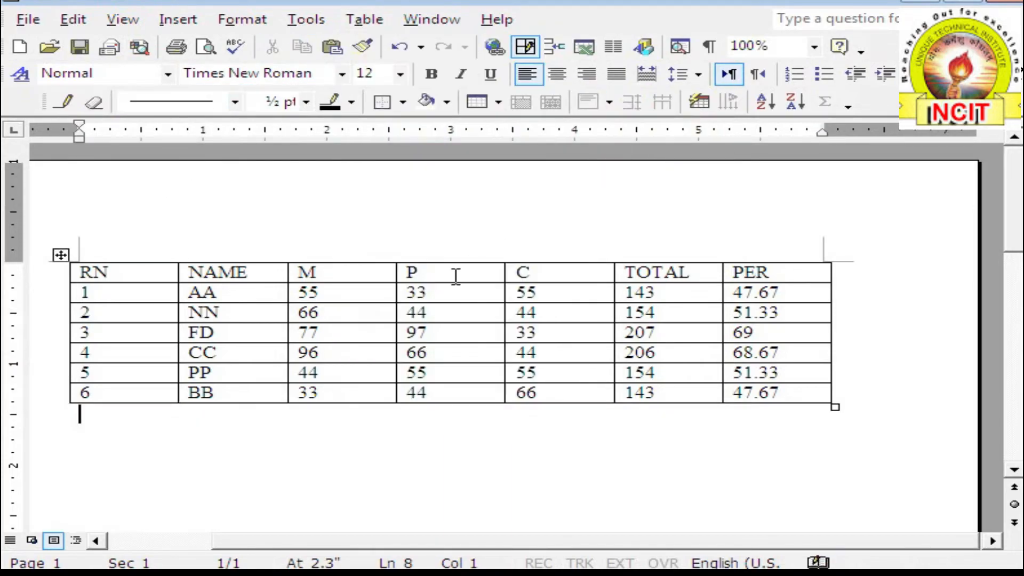
- Select the six student data rows of the marks table
click(368, 20)
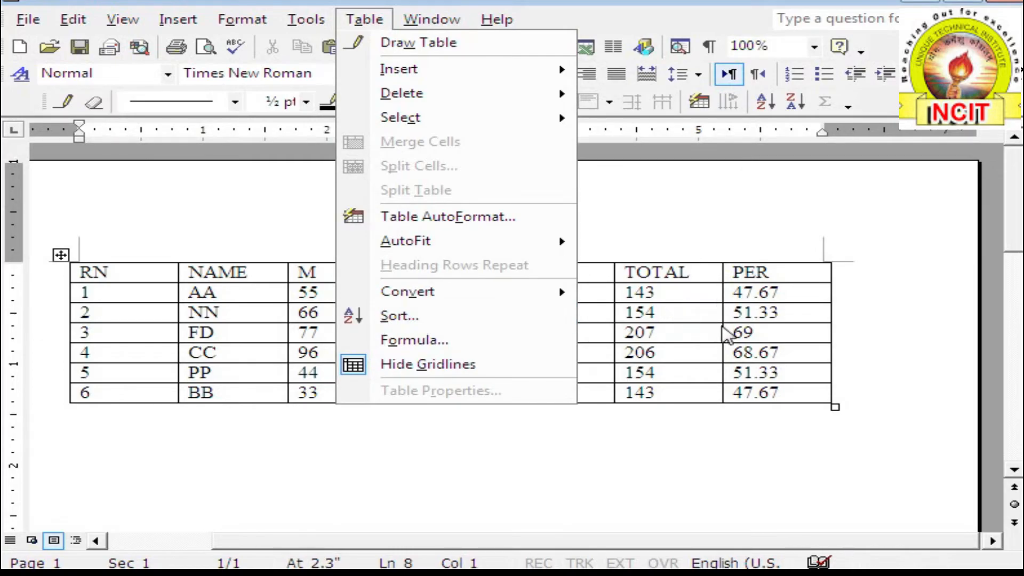
click(731, 448)
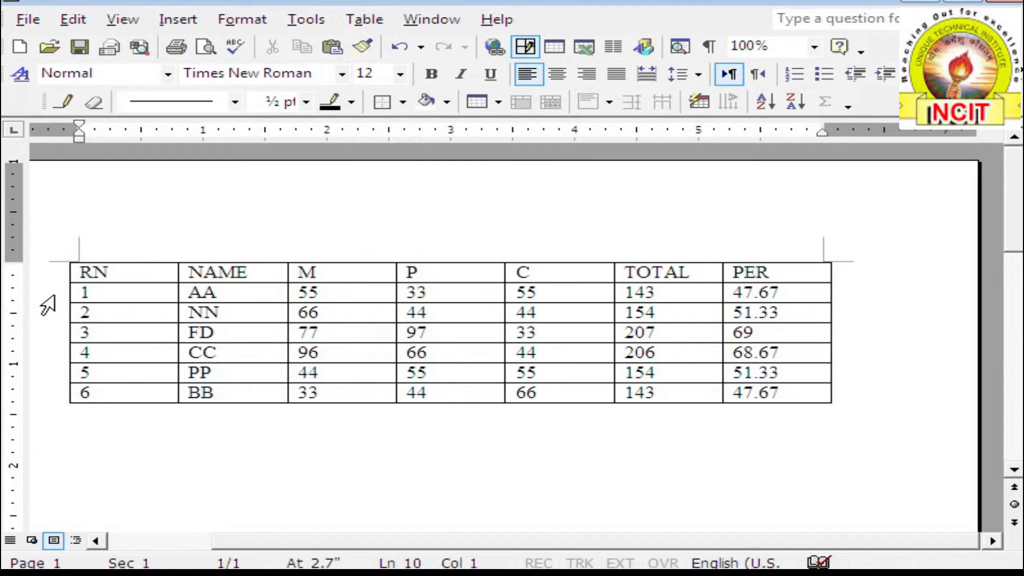
drag(54, 298, 62, 398)
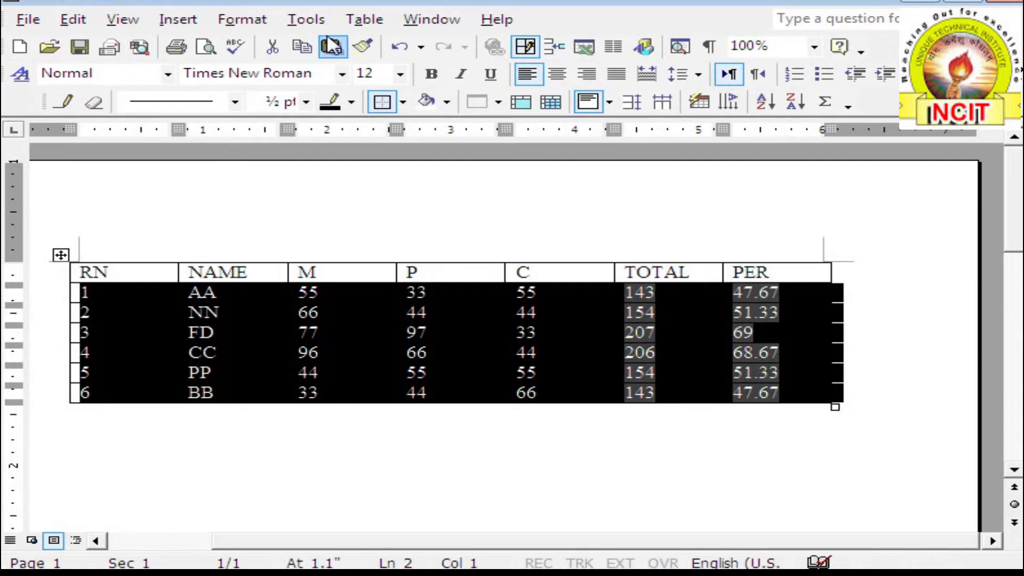
- Sort the six rows by Column 7 (PER), type Number, Descending
click(365, 19)
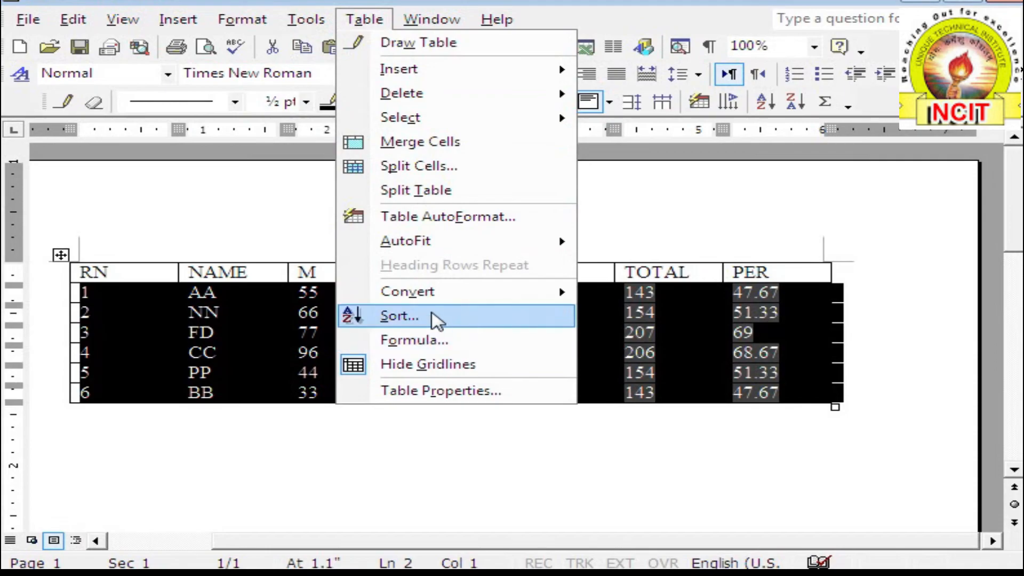
click(399, 316)
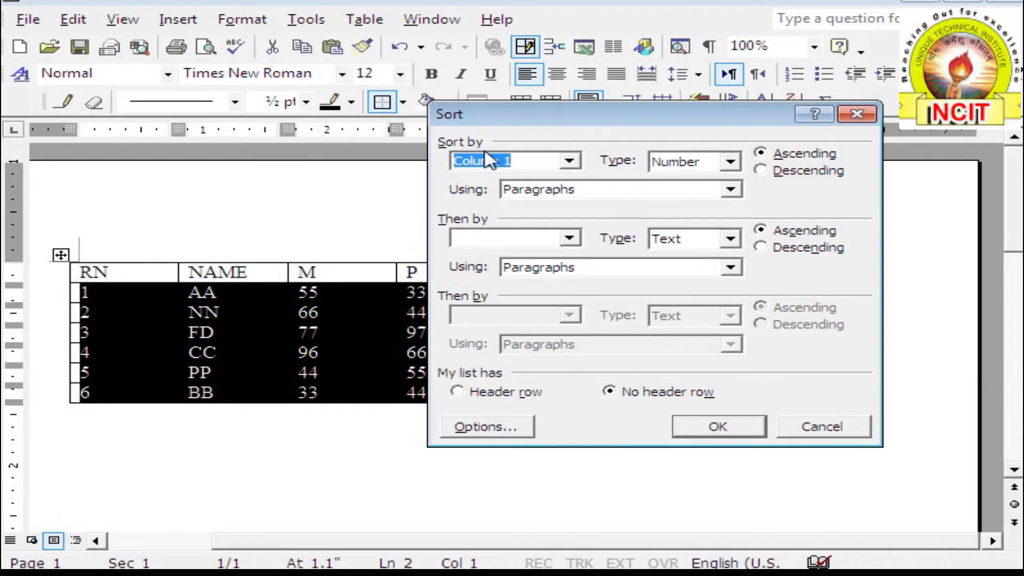
drag(496, 119, 447, 363)
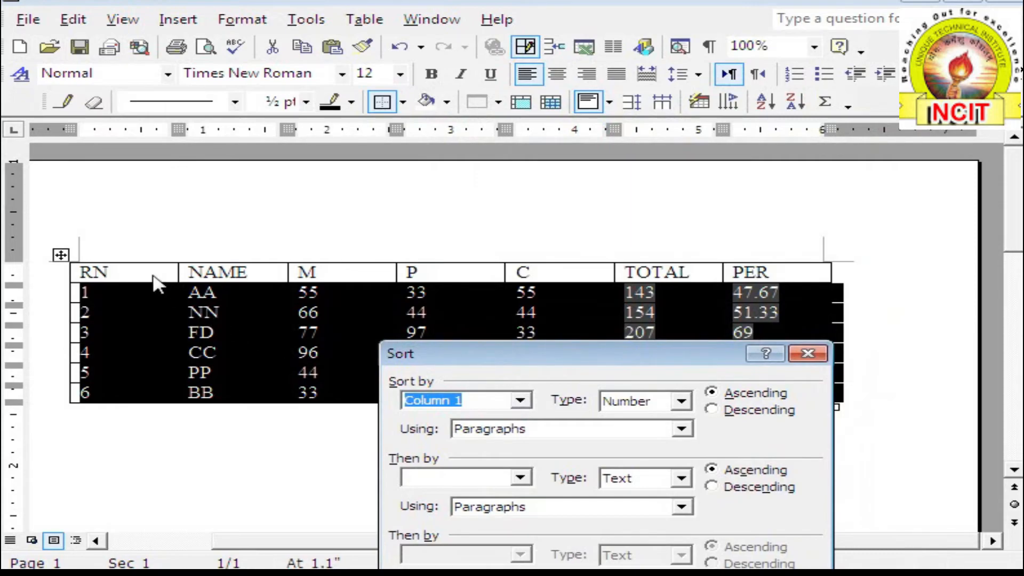
click(521, 401)
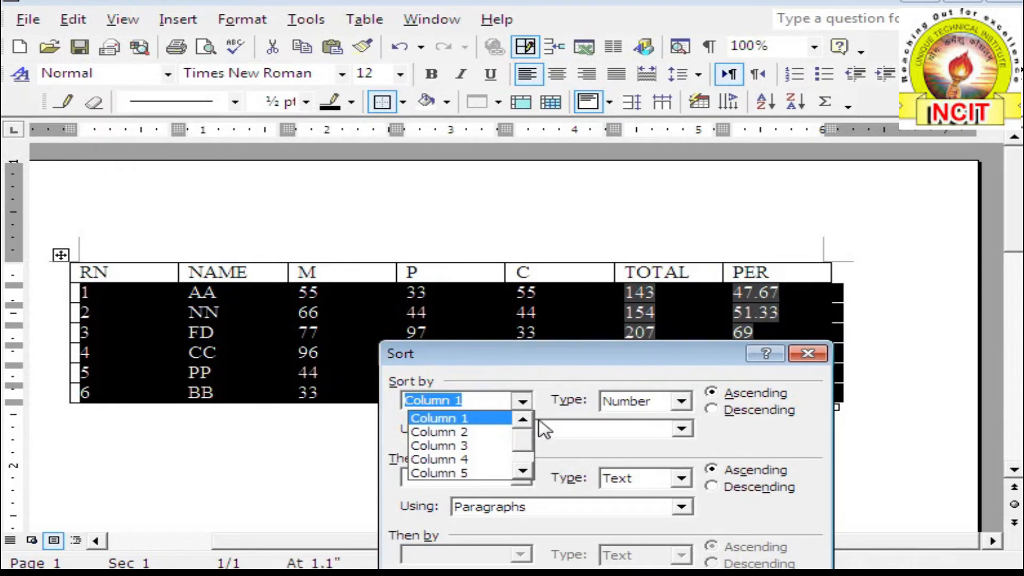
click(523, 472)
click(522, 472)
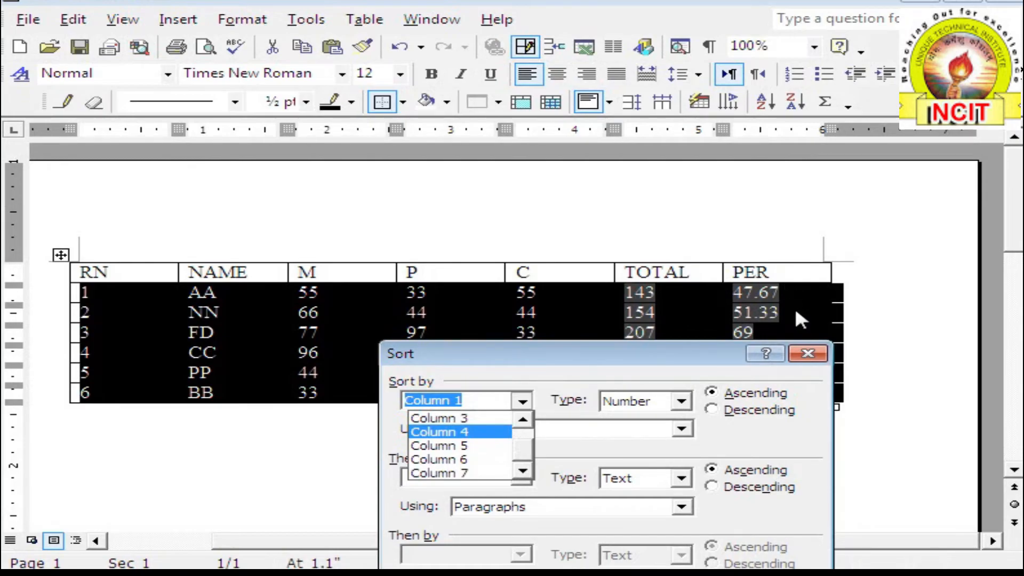
click(484, 474)
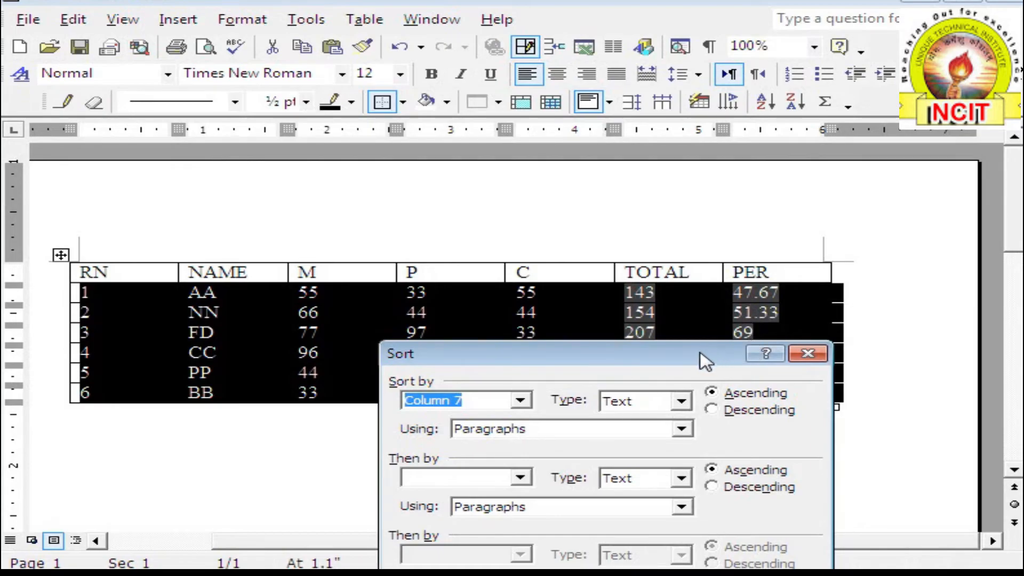
drag(702, 357, 527, 324)
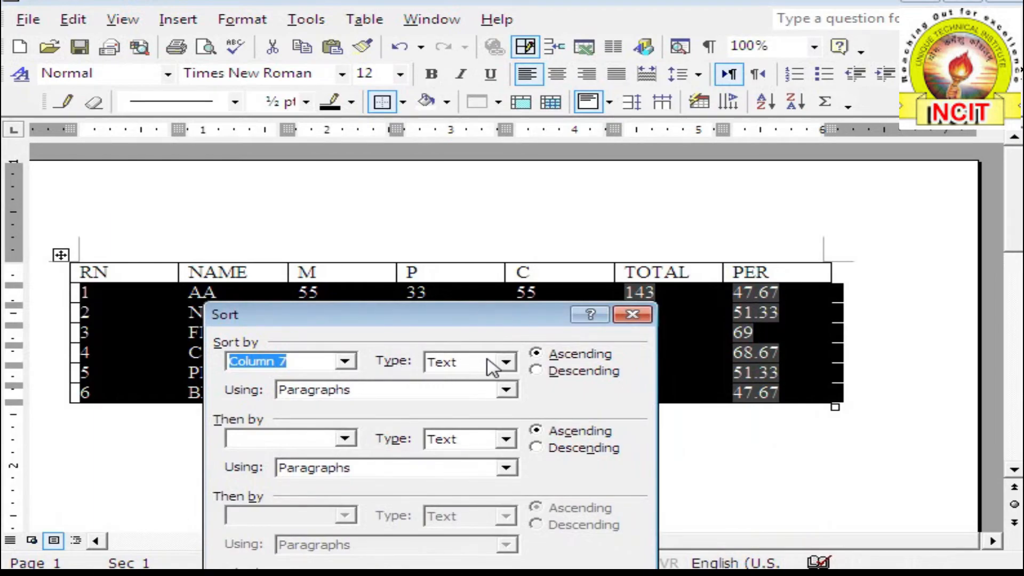
click(504, 363)
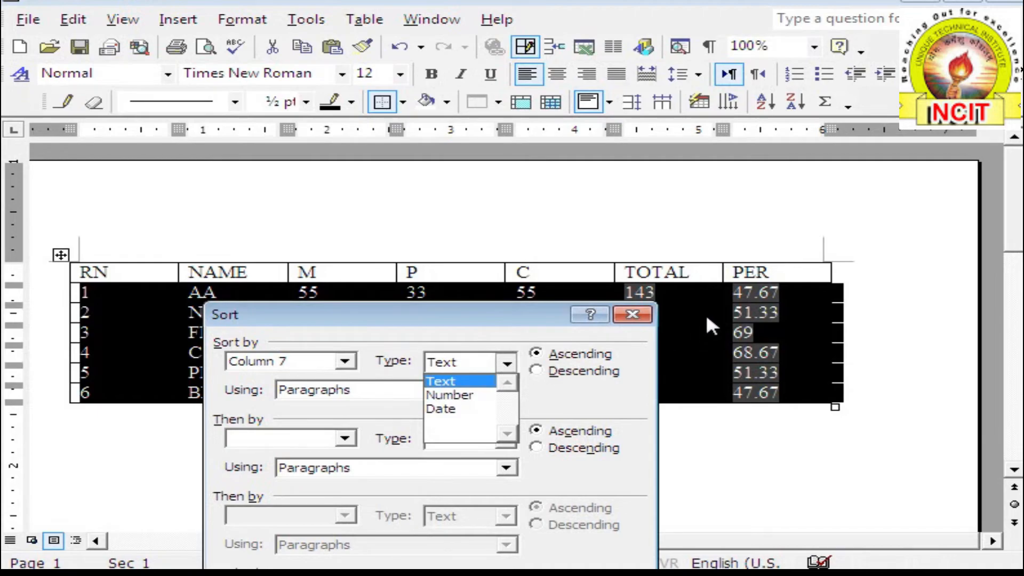
click(456, 395)
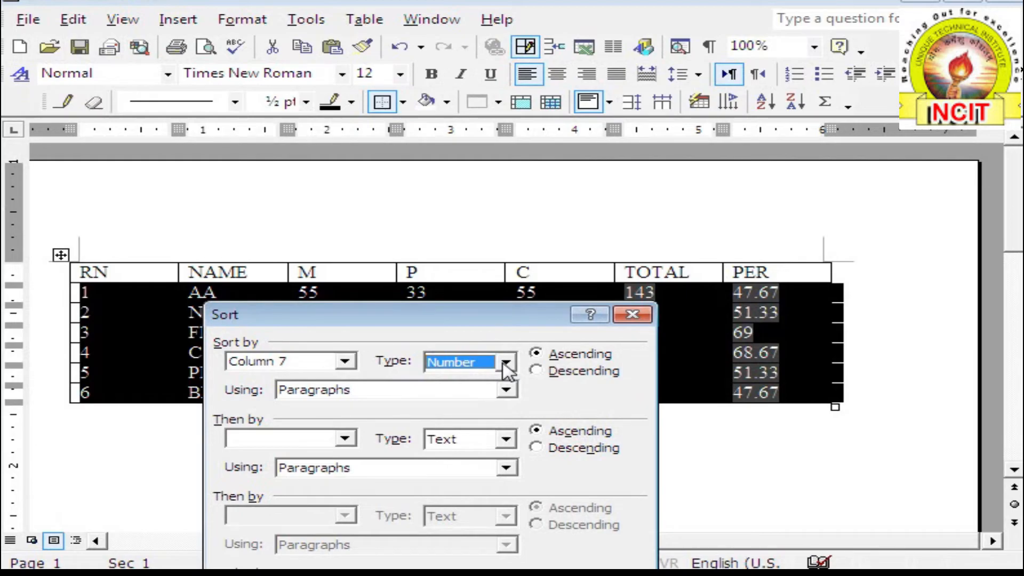
drag(516, 322, 461, 238)
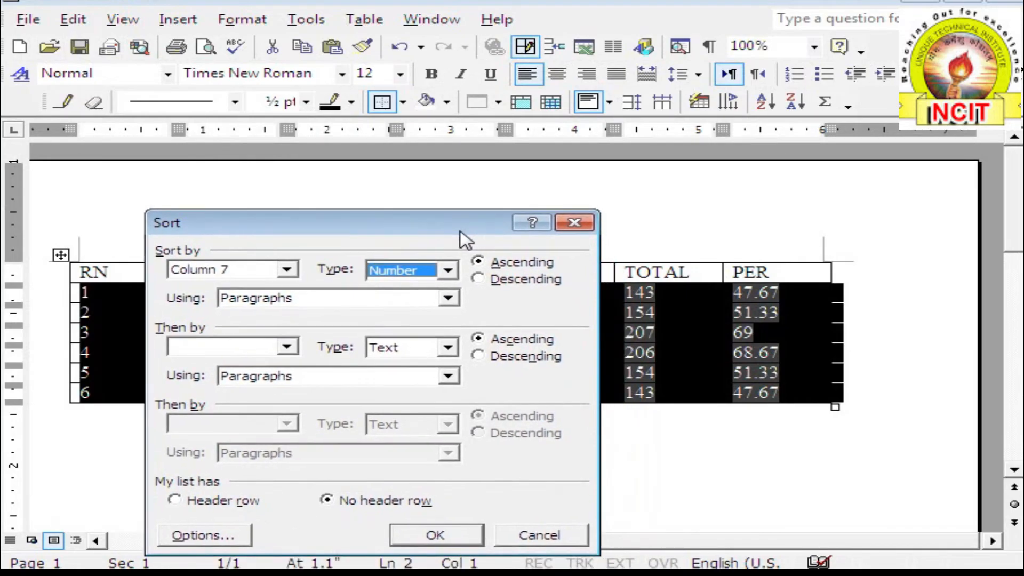
click(526, 281)
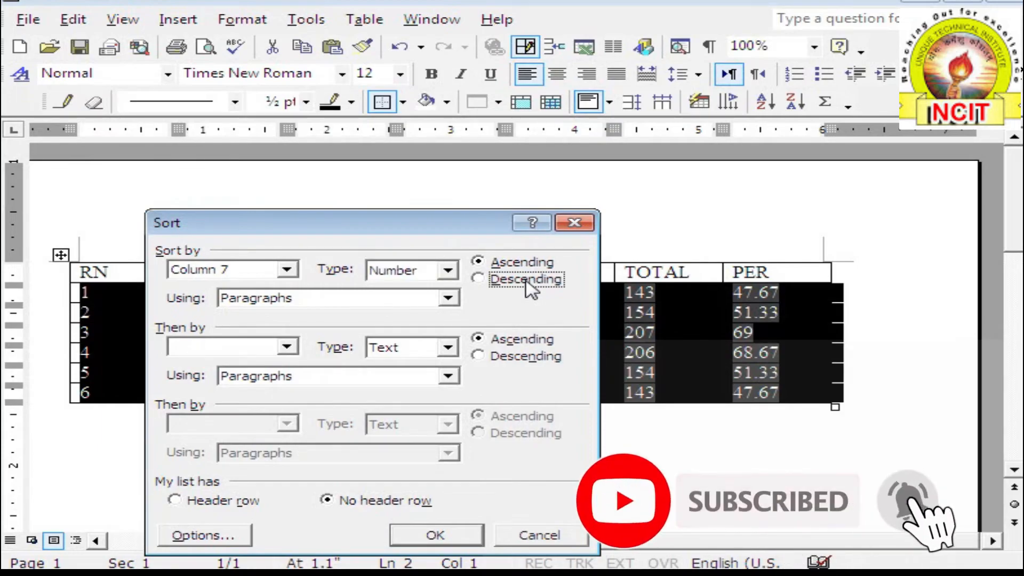
click(464, 534)
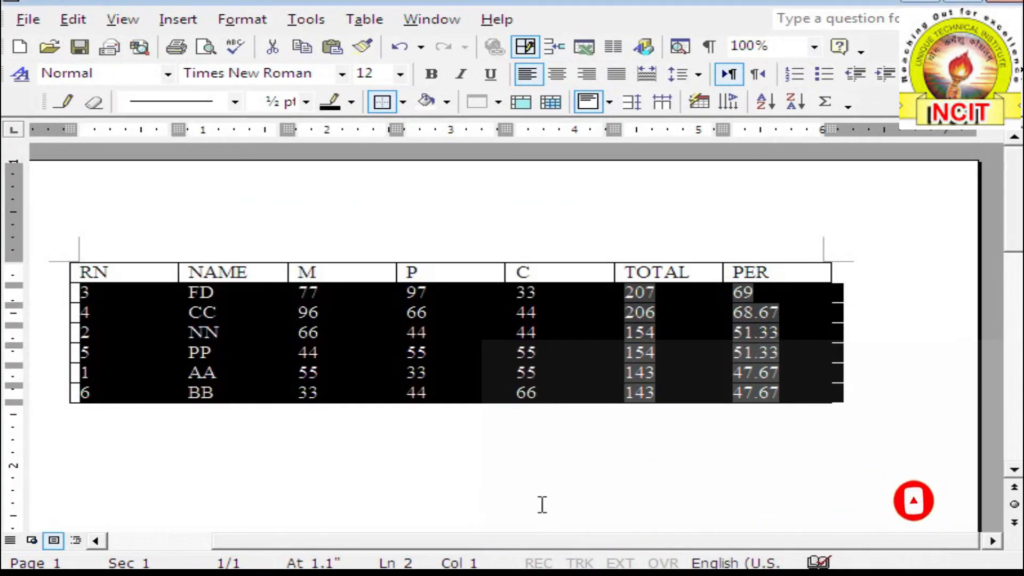
click(539, 504)
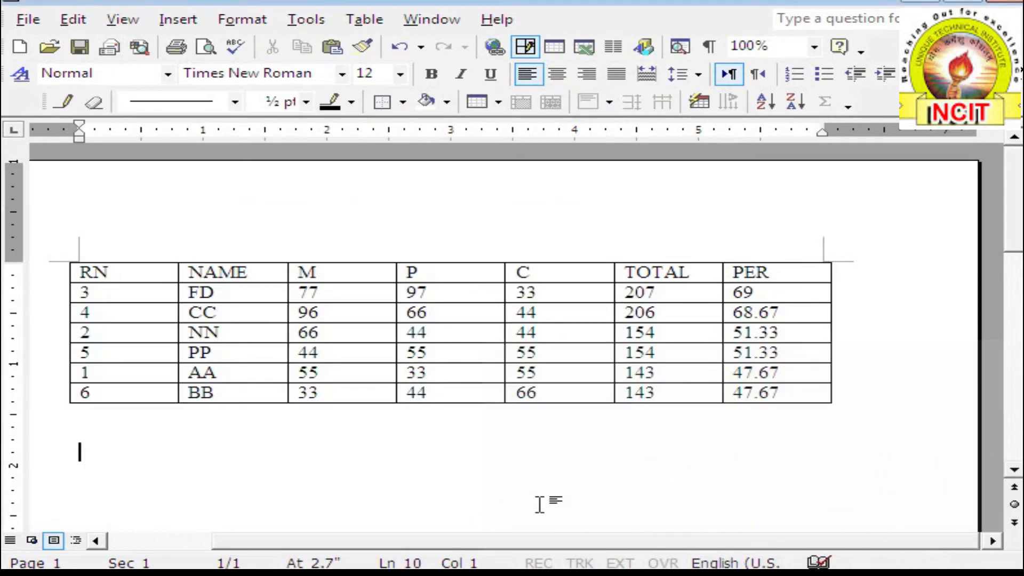
- Inspect the PER values 69 and 68.67 and the tied 51.33 cells
click(736, 296)
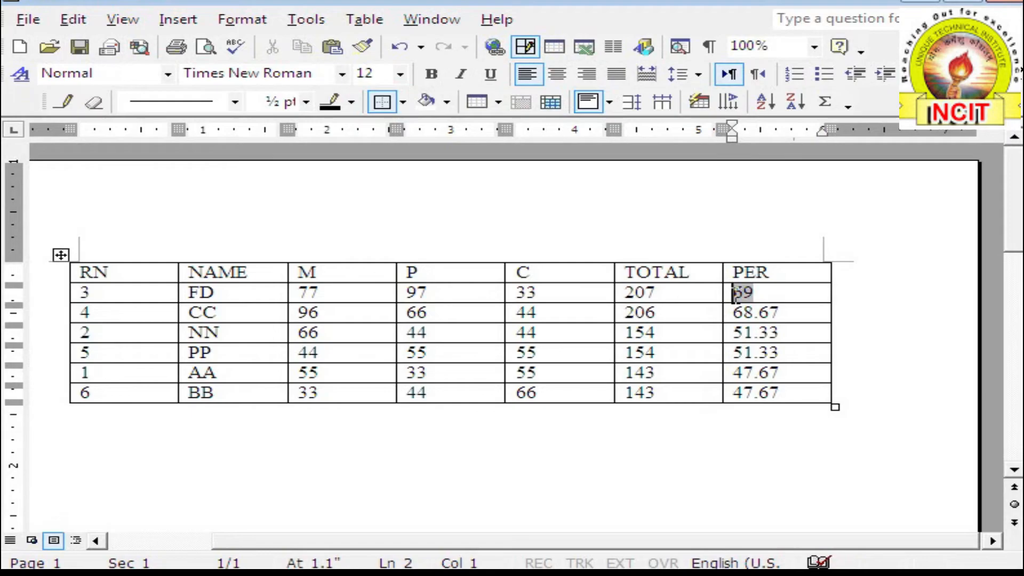
click(760, 288)
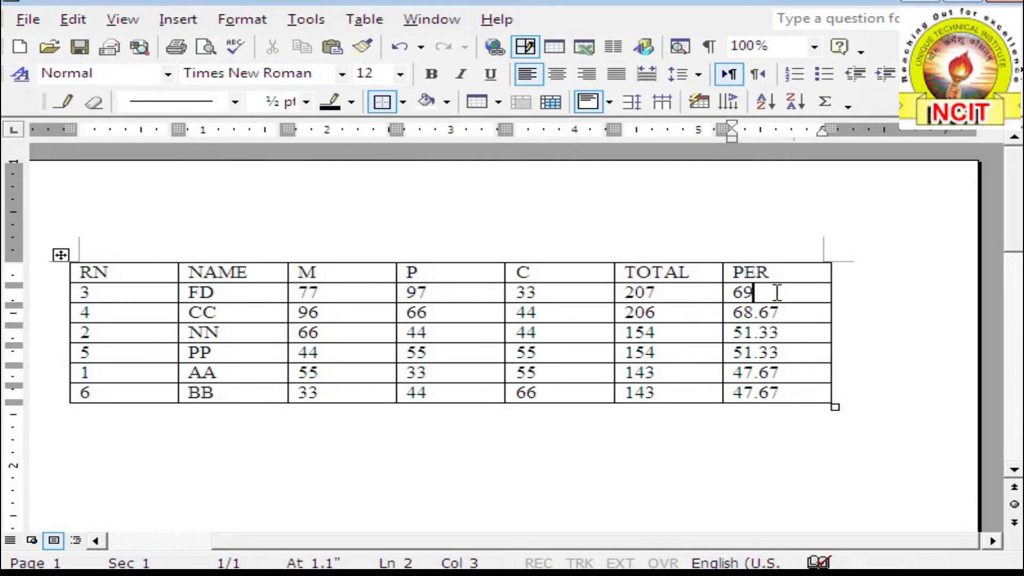
double_click(743, 292)
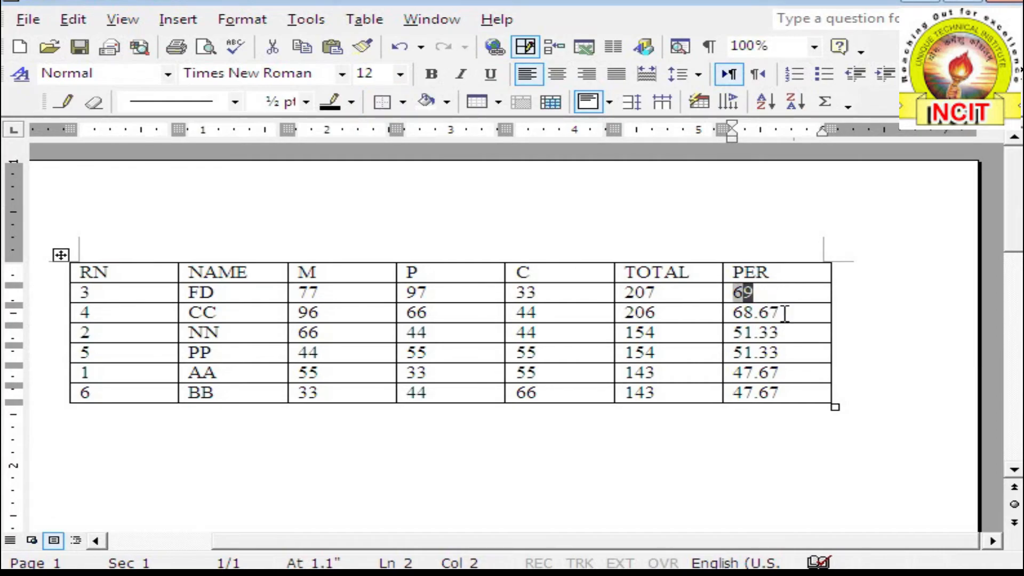
drag(785, 313, 739, 313)
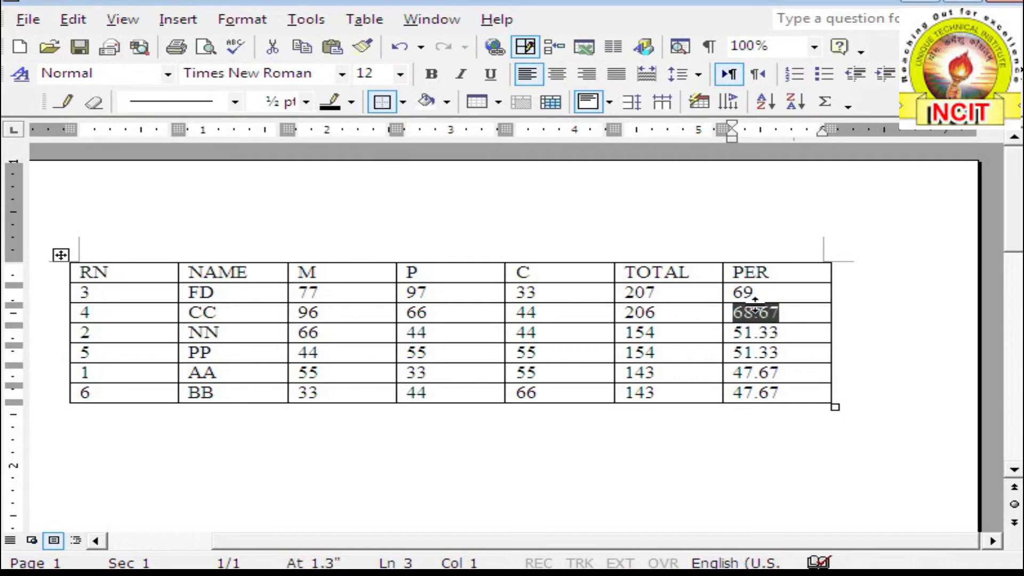
click(794, 332)
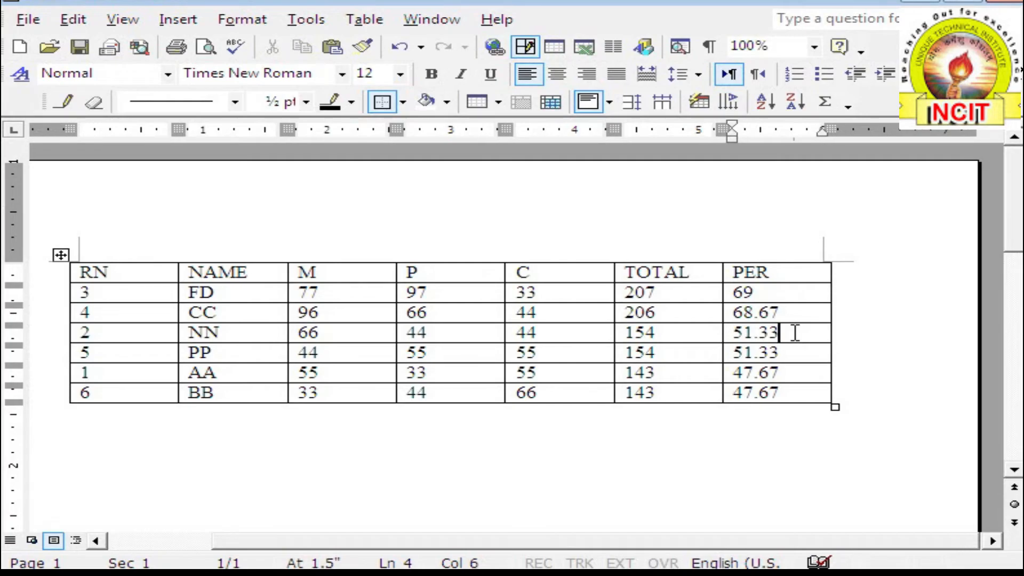
drag(794, 333, 787, 357)
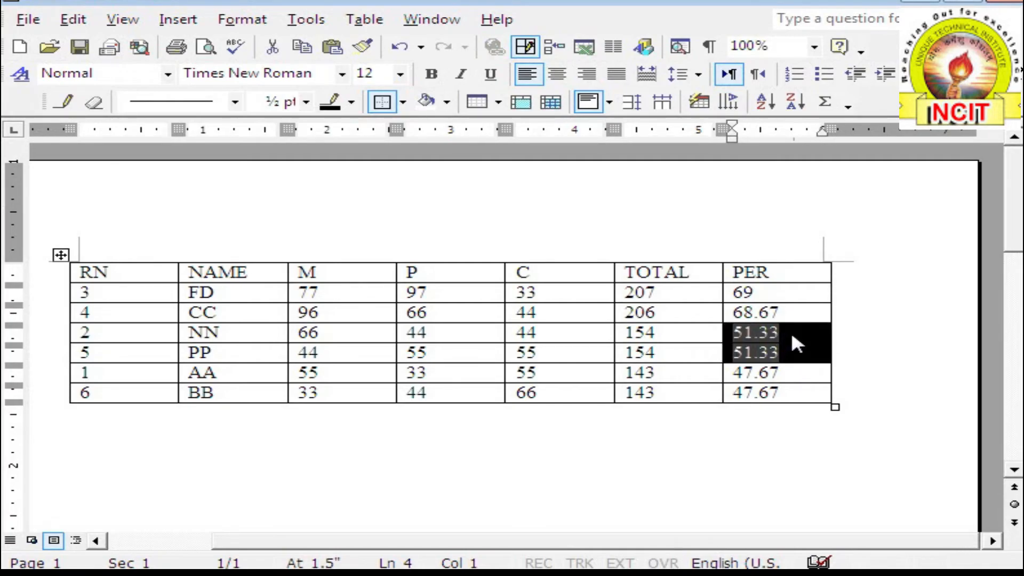
click(793, 334)
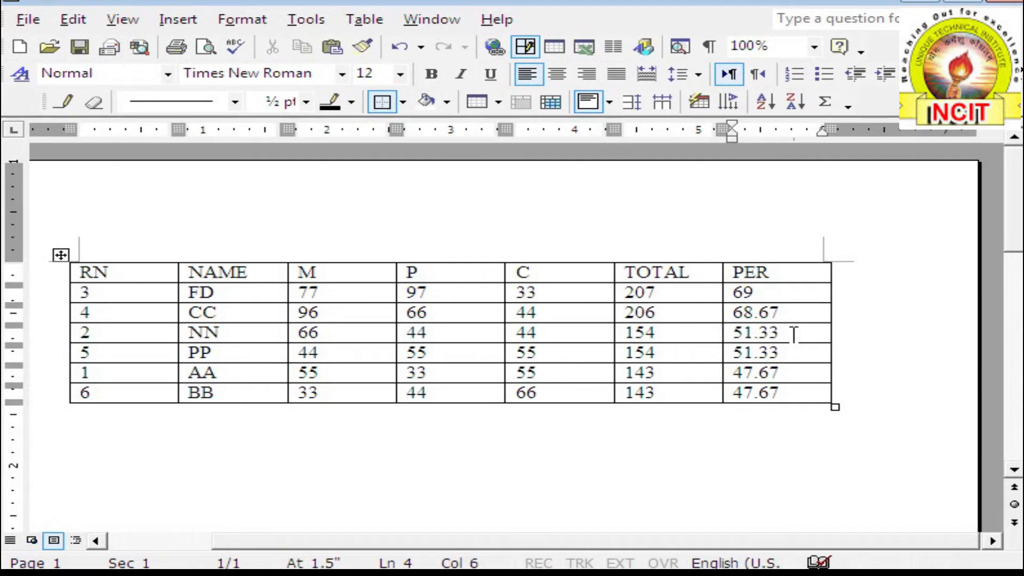
click(723, 335)
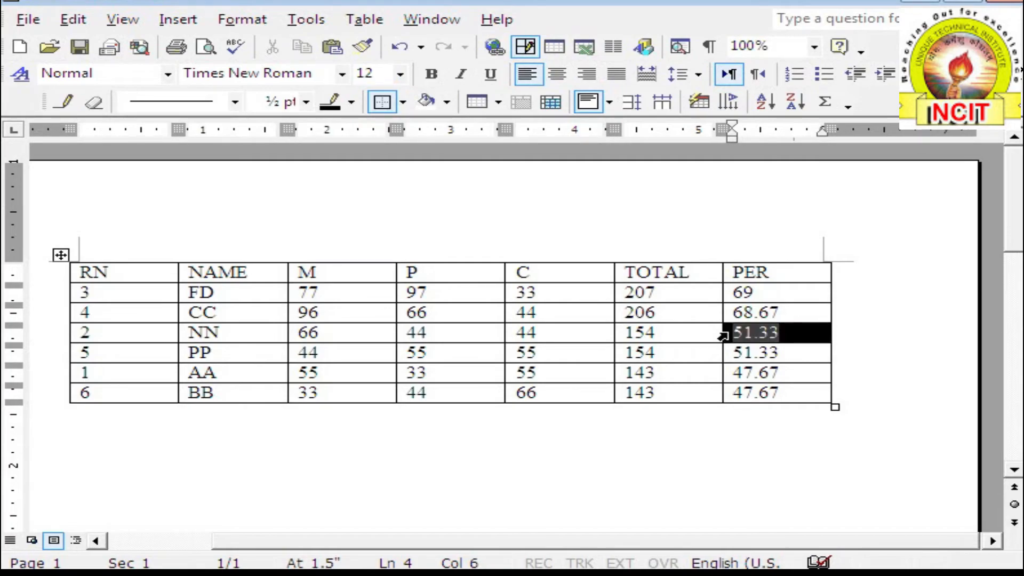
drag(723, 335, 722, 350)
click(782, 327)
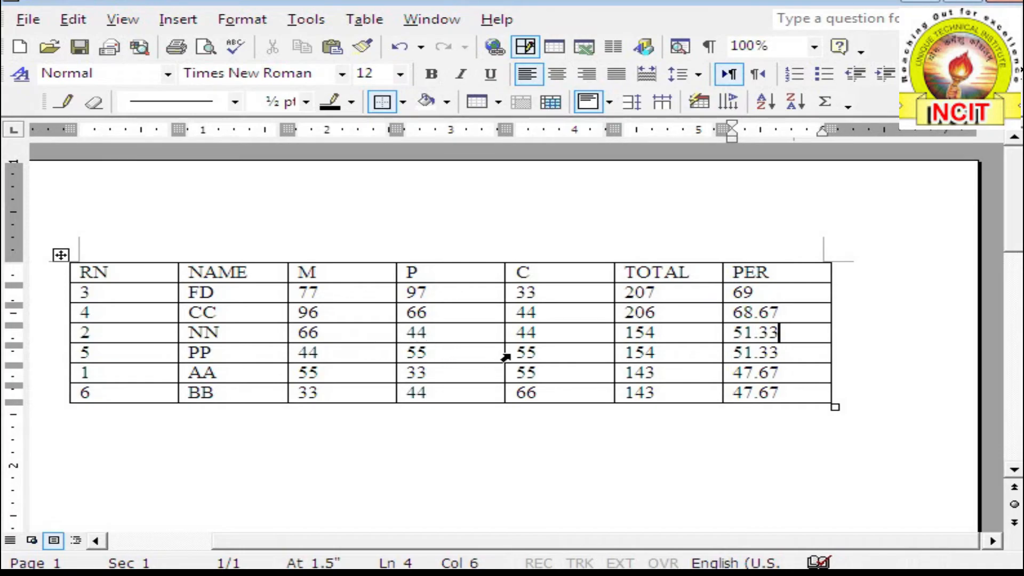
- Check roll numbers 2 and 5 of the tied rows, then select all six data rows
drag(115, 337, 113, 344)
click(104, 331)
click(109, 352)
click(111, 336)
click(111, 353)
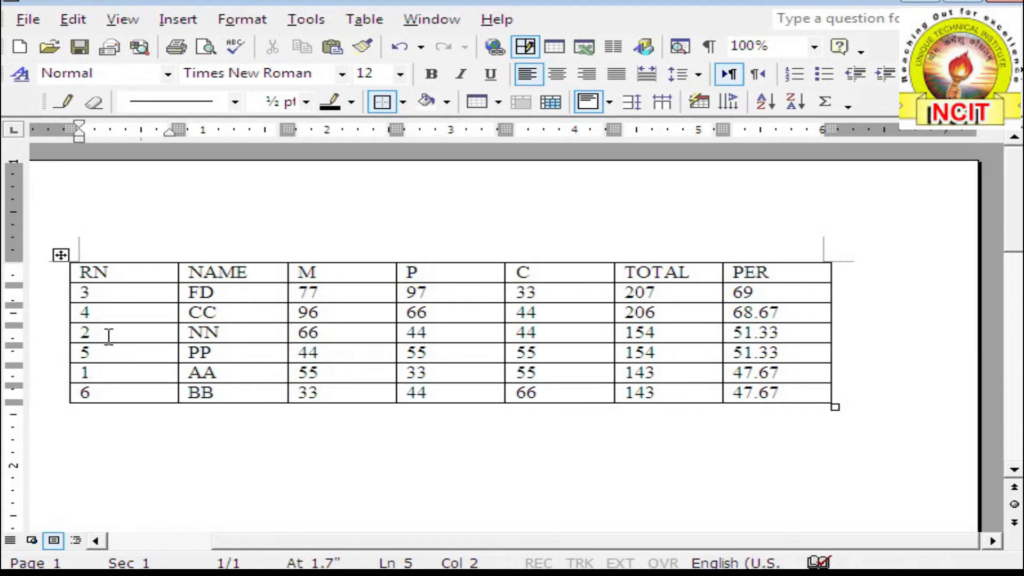
drag(46, 295, 70, 388)
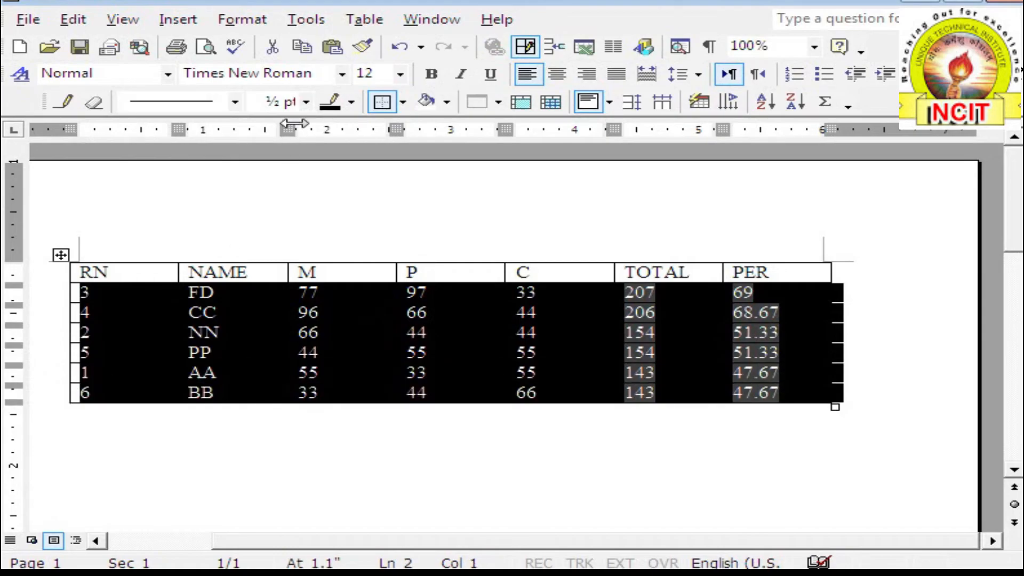
click(358, 21)
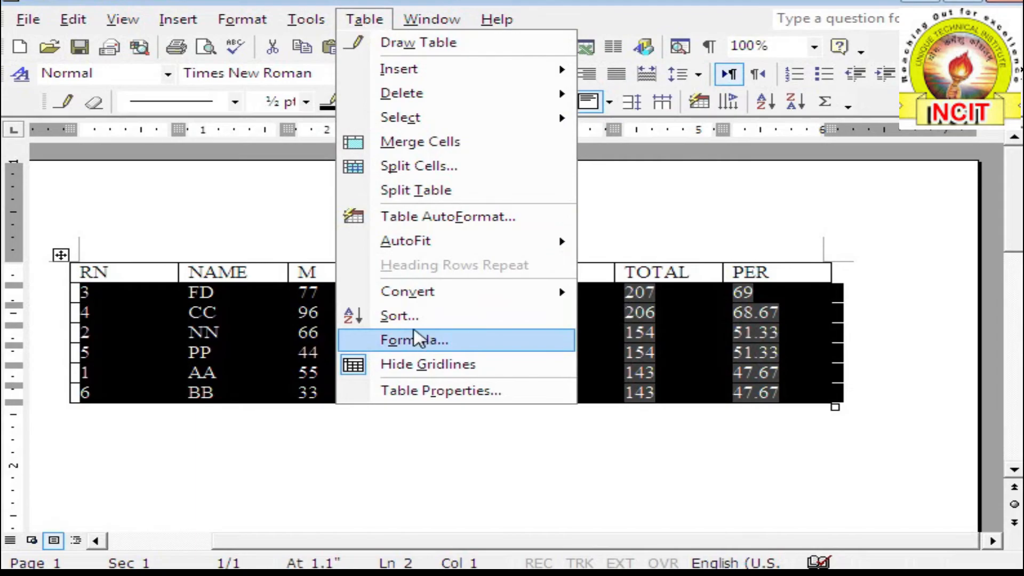
- Add a Then by sort on Column 4 (P), Number, Descending, and apply it
click(408, 315)
drag(341, 229, 486, 197)
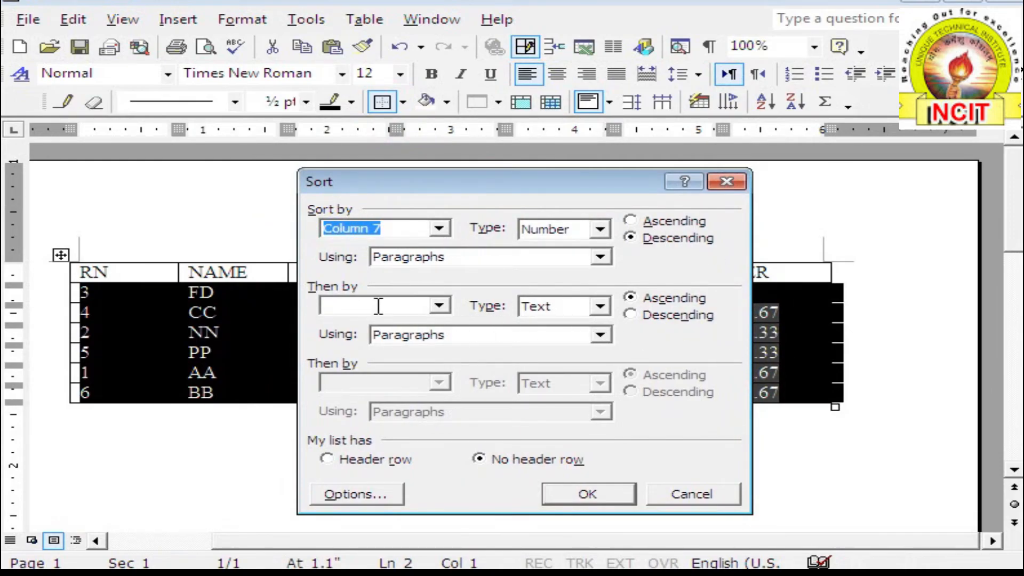
click(378, 306)
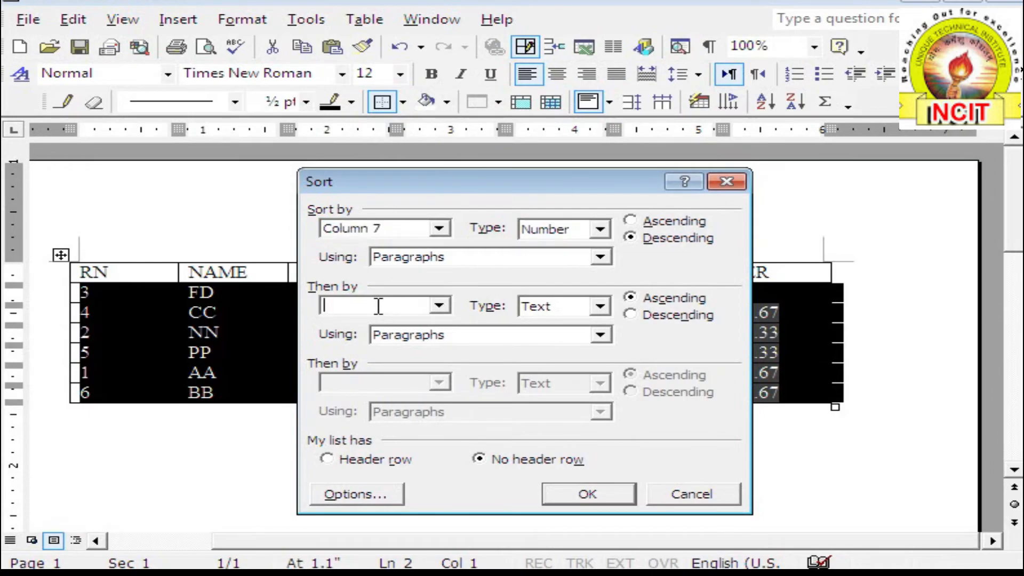
drag(445, 184, 714, 322)
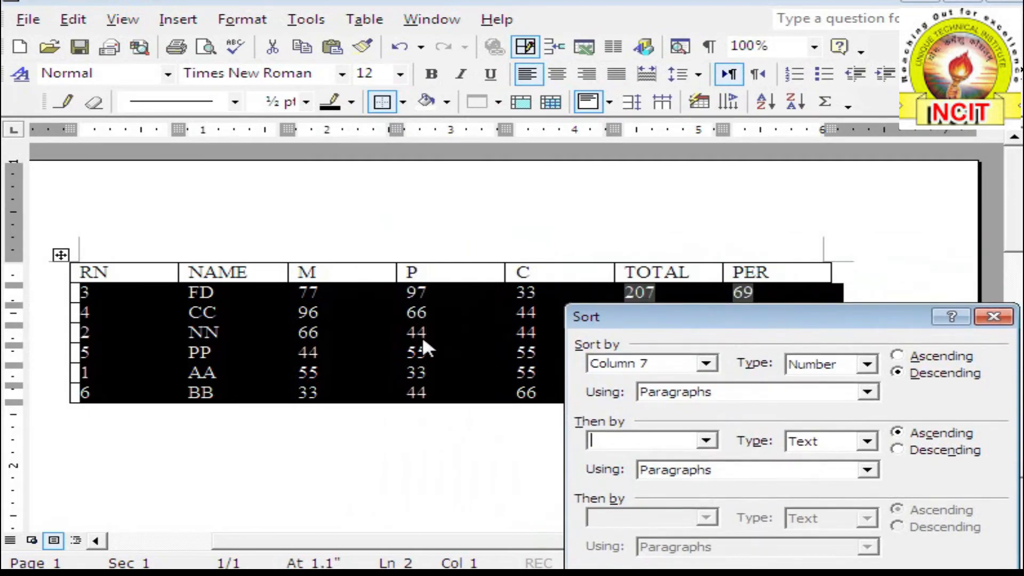
drag(622, 320, 623, 247)
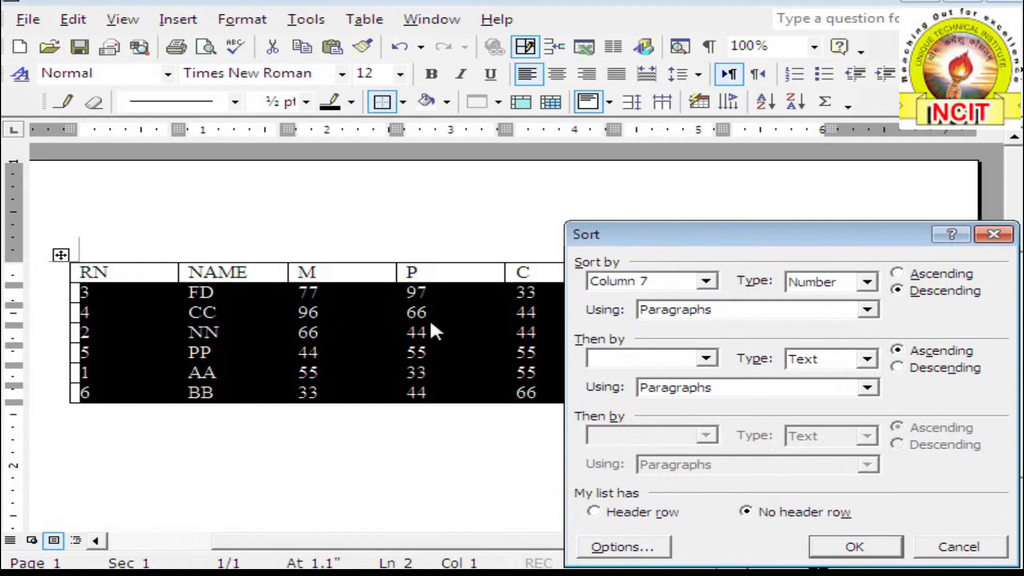
click(707, 358)
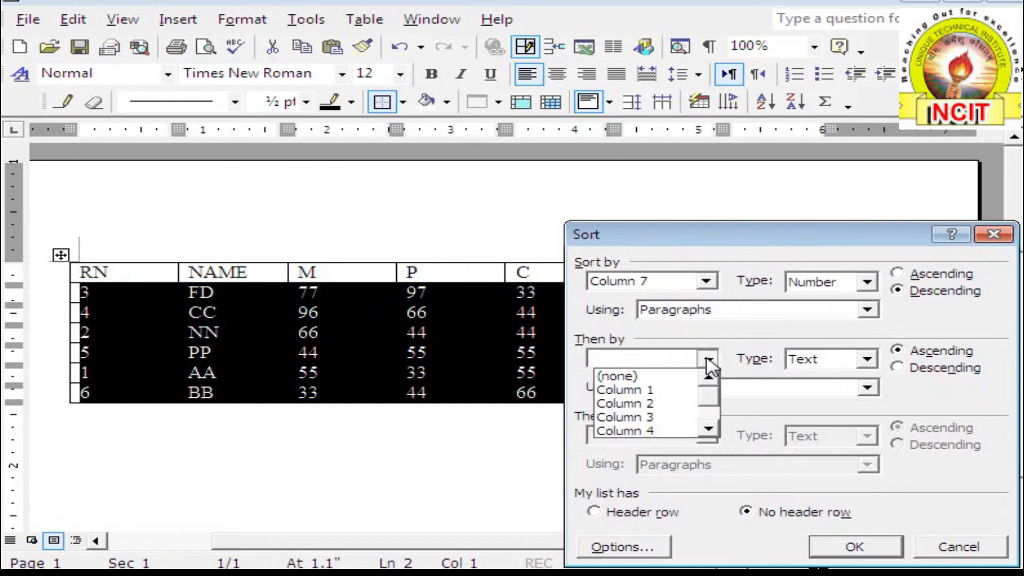
click(651, 431)
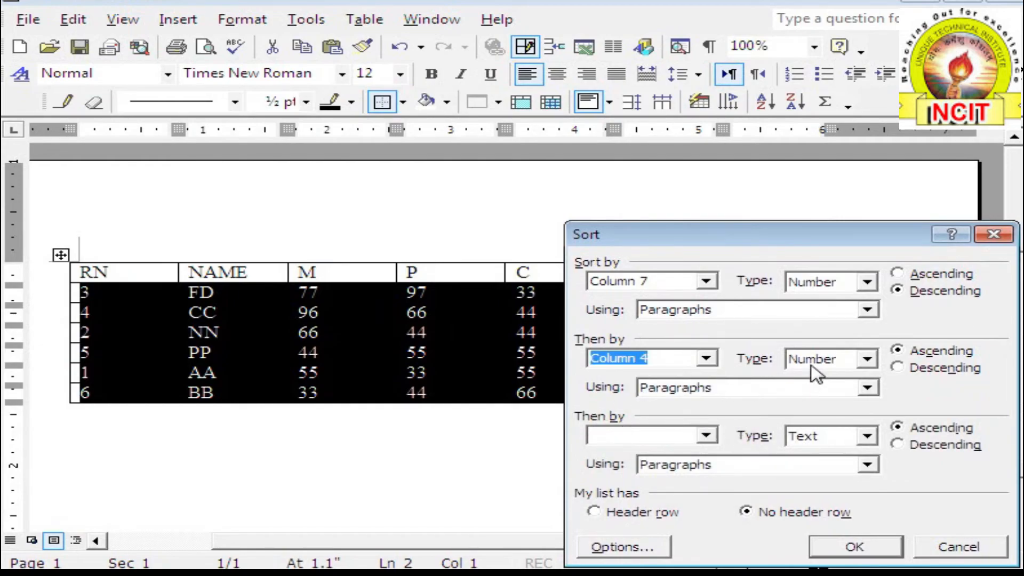
click(898, 370)
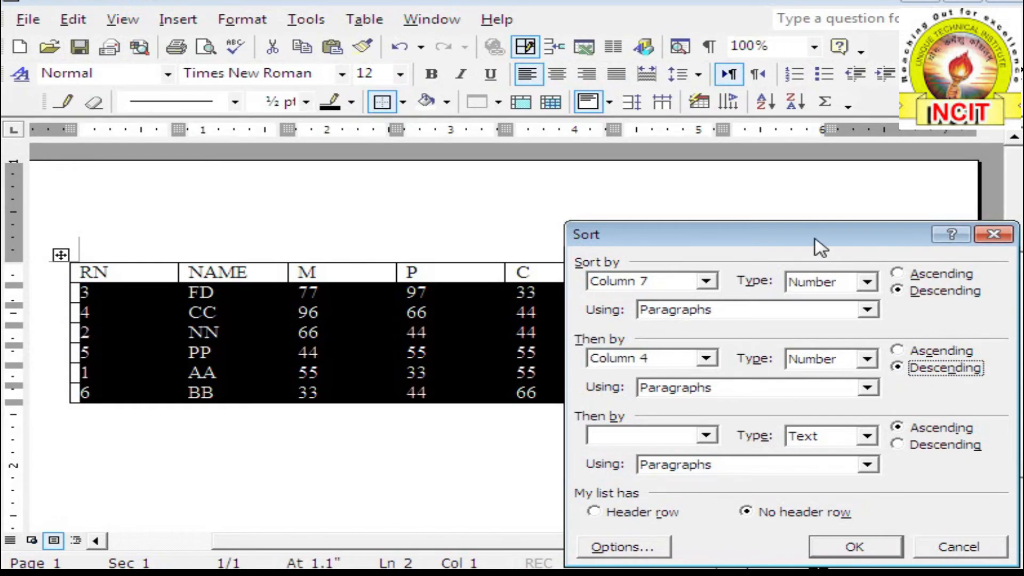
drag(816, 245, 787, 181)
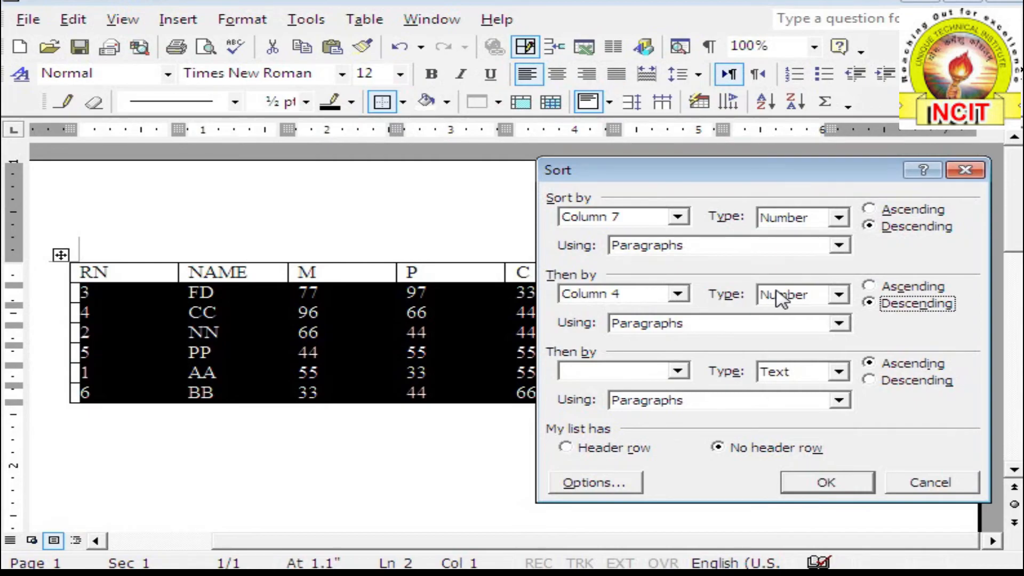
click(843, 482)
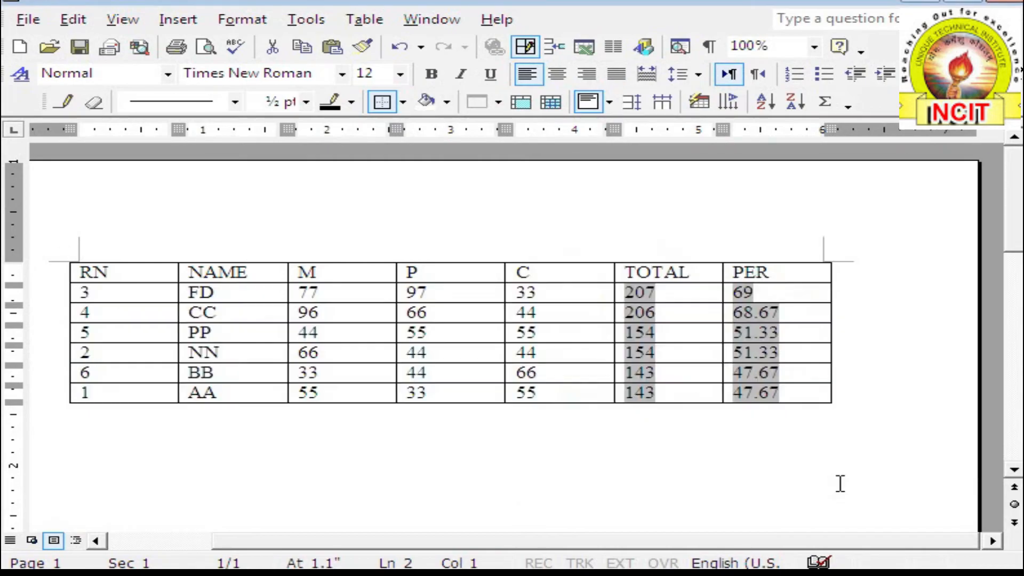
click(570, 480)
click(132, 341)
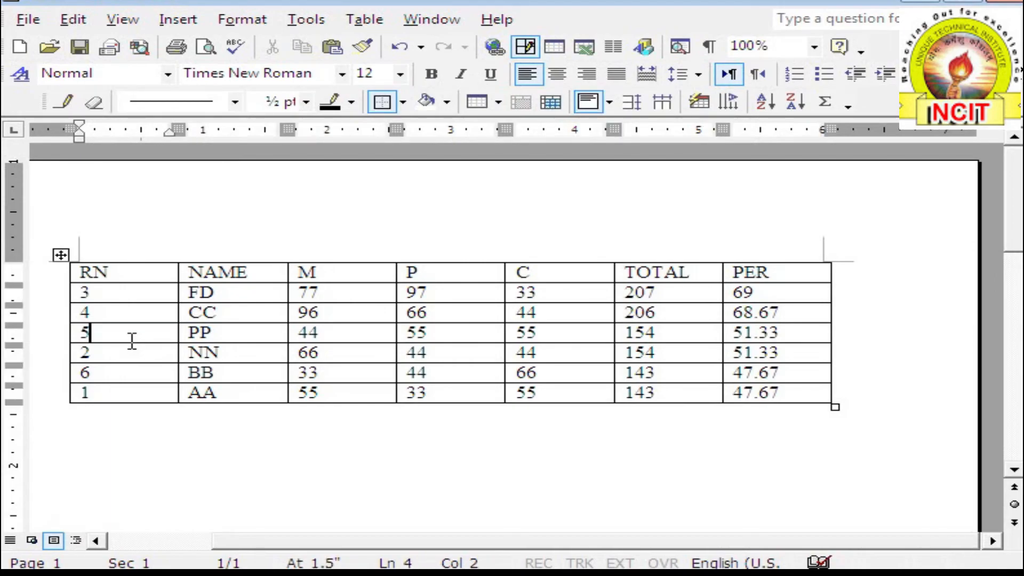
click(444, 329)
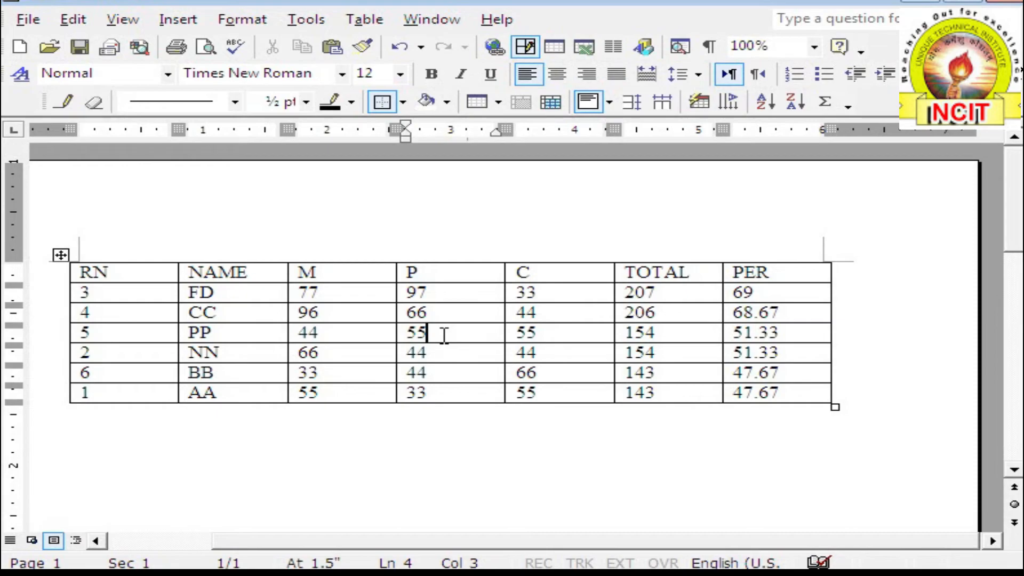
drag(427, 334, 409, 333)
click(432, 352)
double_click(427, 333)
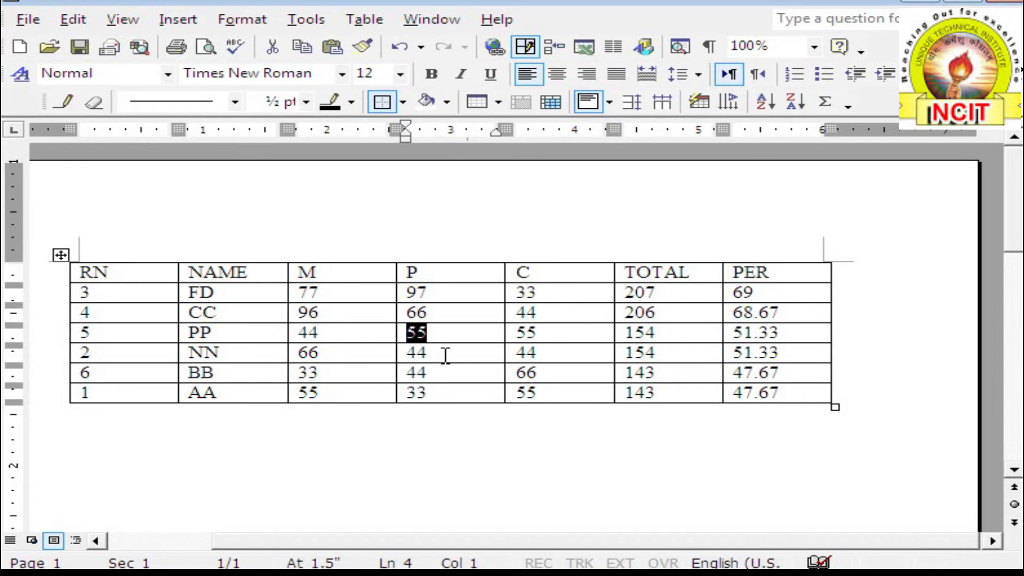
drag(430, 353, 411, 354)
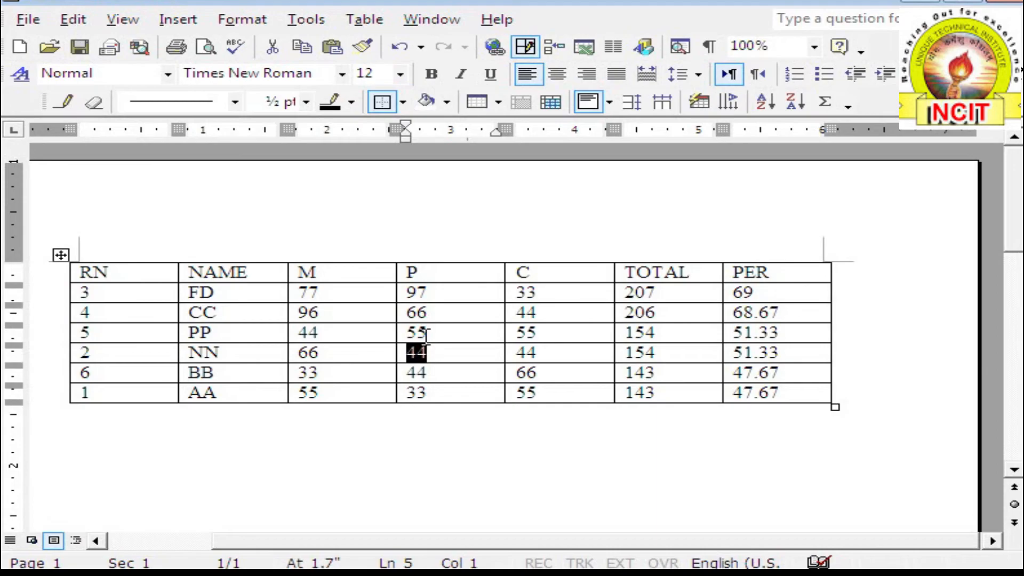
click(426, 333)
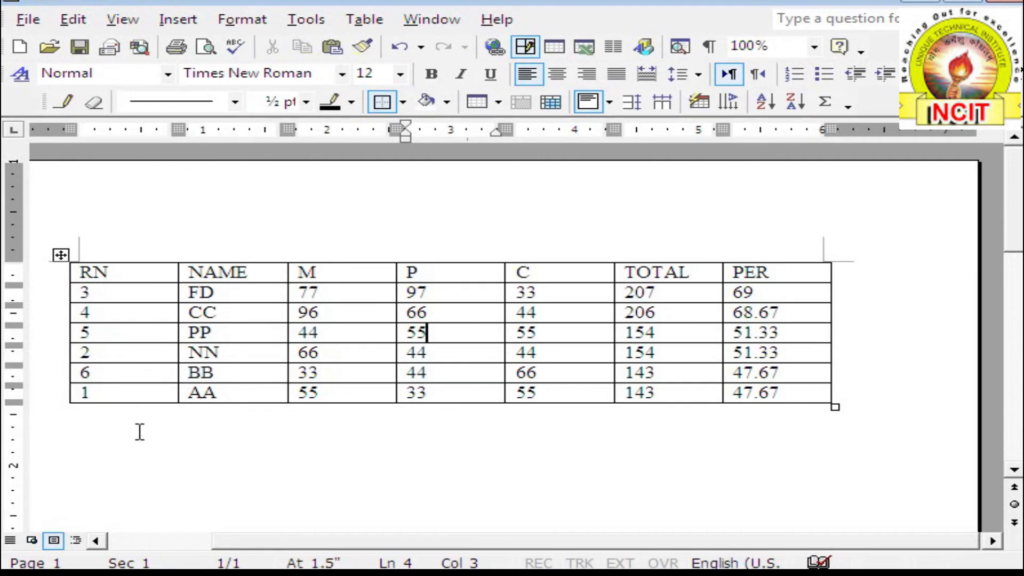
click(127, 446)
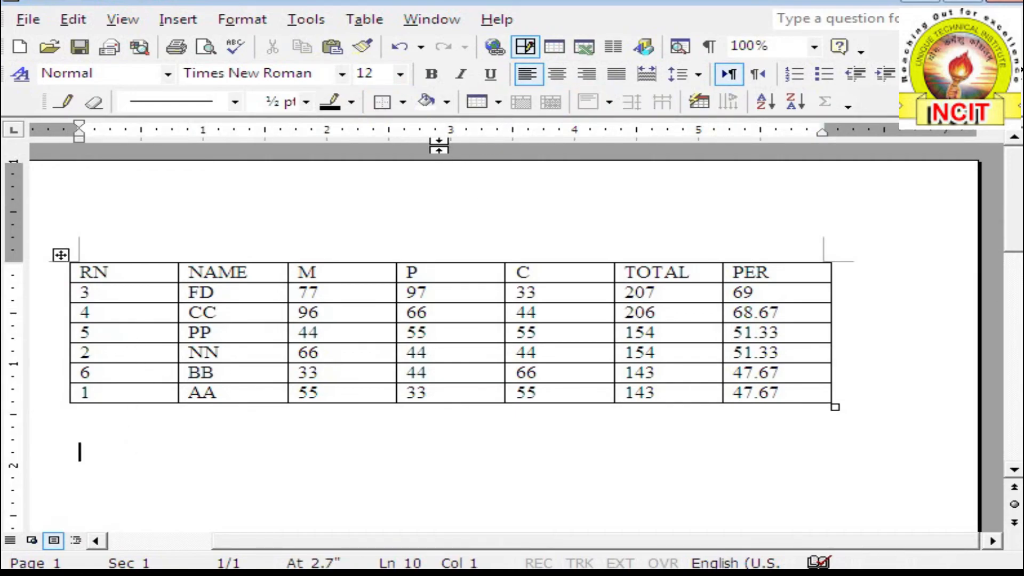
- Insert a new table with 2 columns and 8 rows below the marks table
click(373, 23)
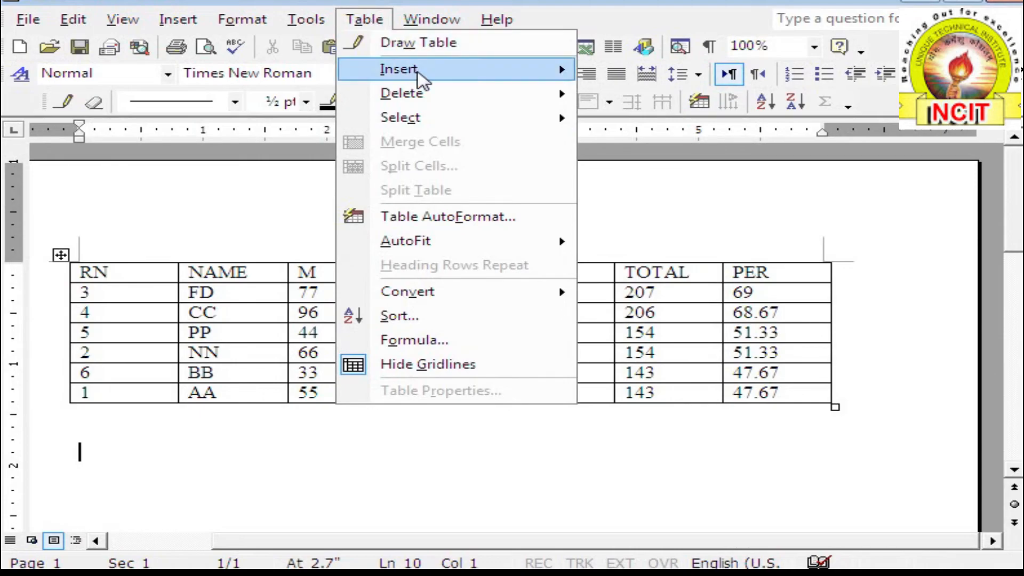
mouse_move(418, 78)
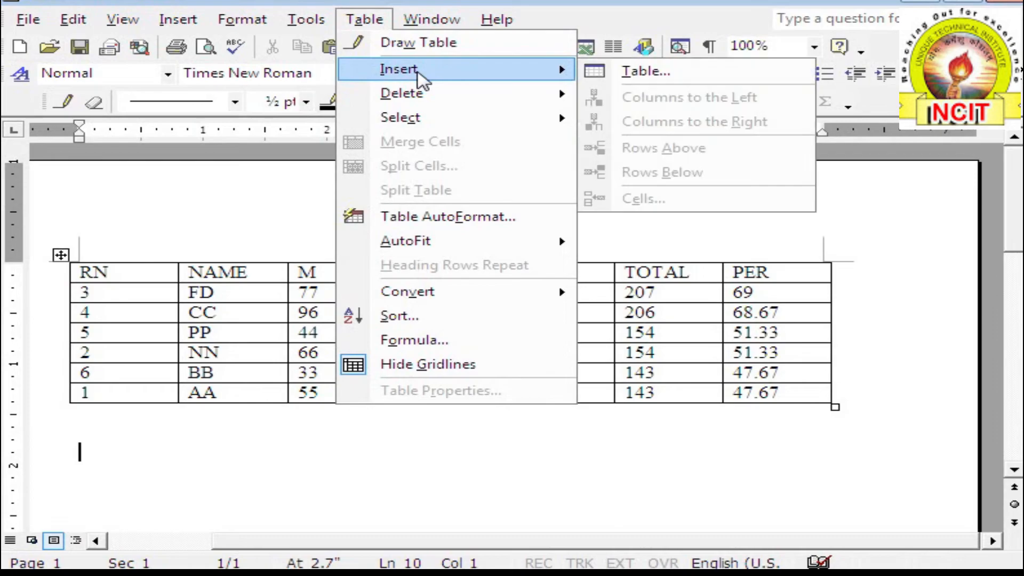
click(612, 75)
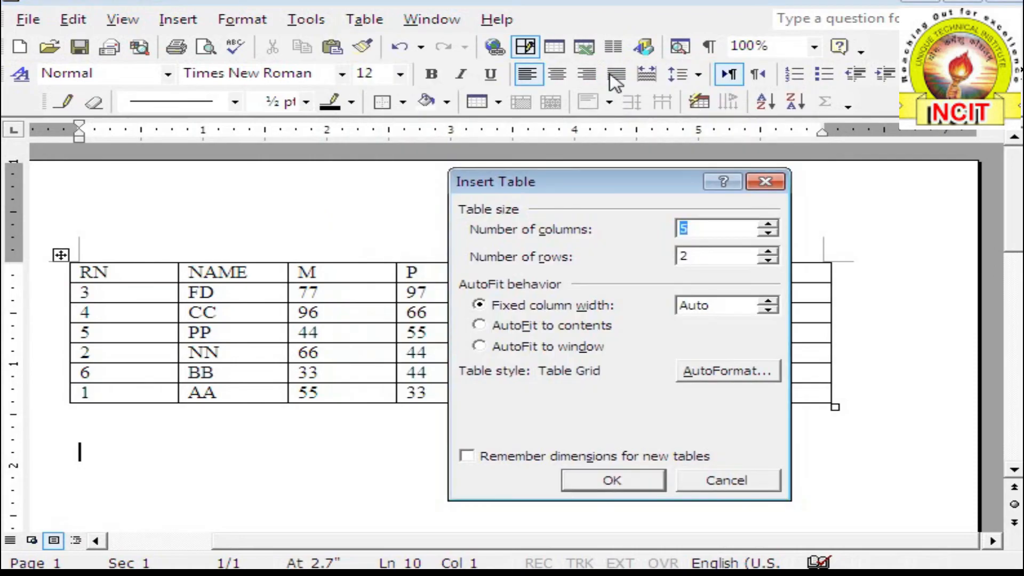
click(768, 250)
click(768, 250)
click(768, 250)
click(768, 233)
click(768, 233)
click(768, 233)
text(8)
click(656, 480)
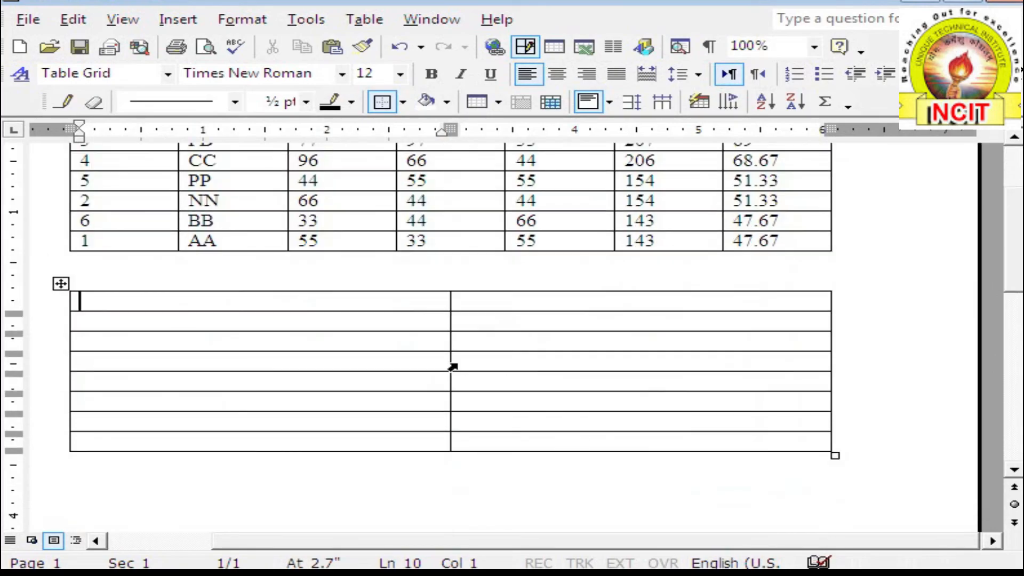
- Enter the headers NAME and RN, then fill in student names such as ANKIT
scroll(319, 311, down, 1)
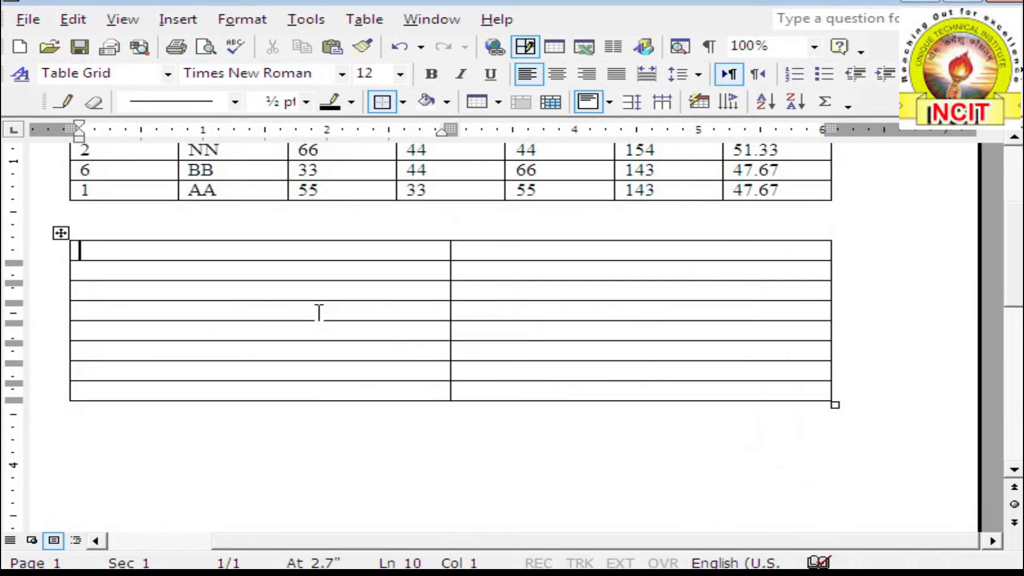
text(NAME)
key(Tab)
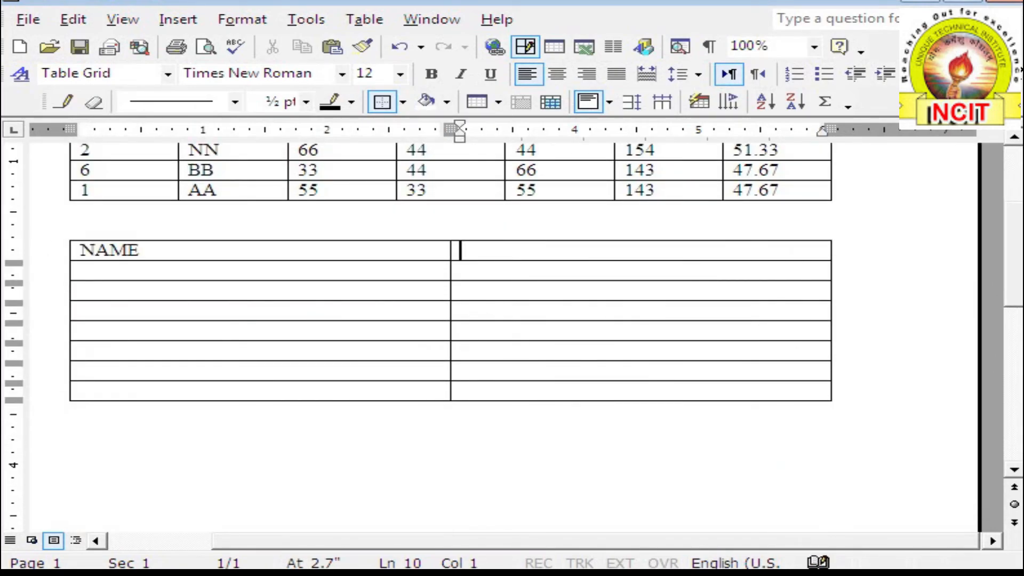
text(RN)
key(Down)
key(Left)
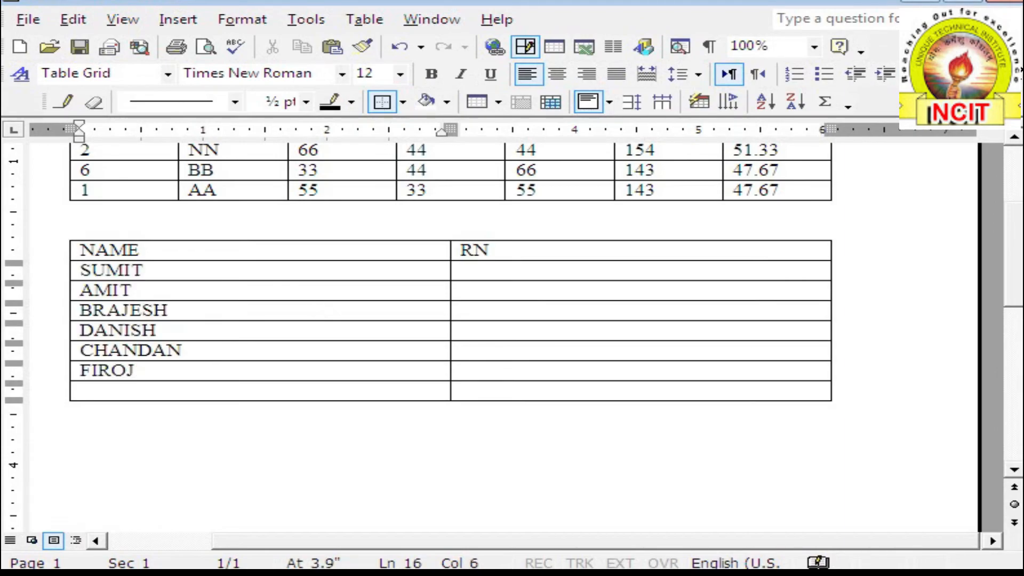
key(Down)
text(ANKIT)
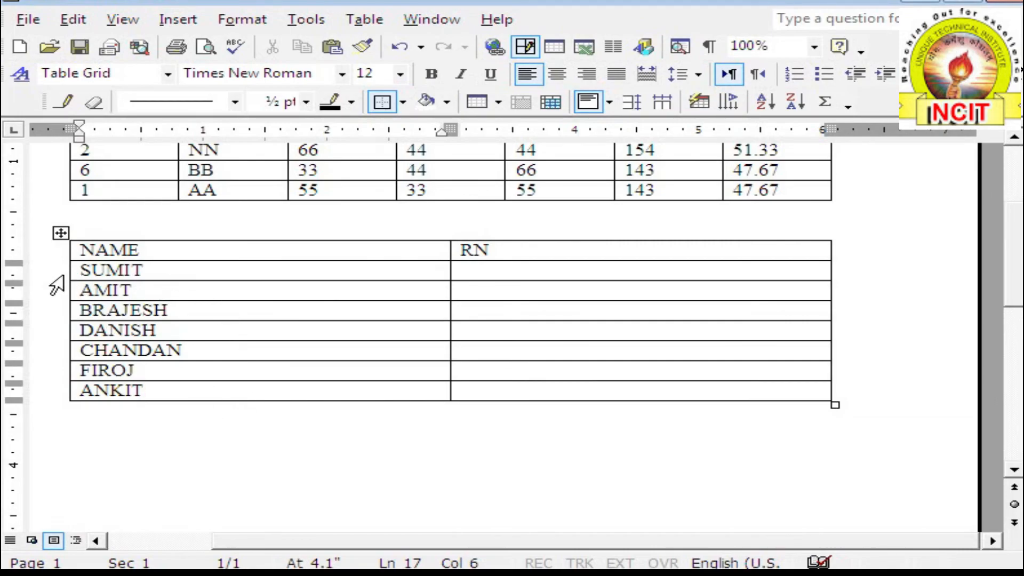
- Sort the name rows on Column 1, ascending, giving AMIT, ANKIT, BRAJESH through SUMIT
drag(63, 276, 64, 386)
click(364, 19)
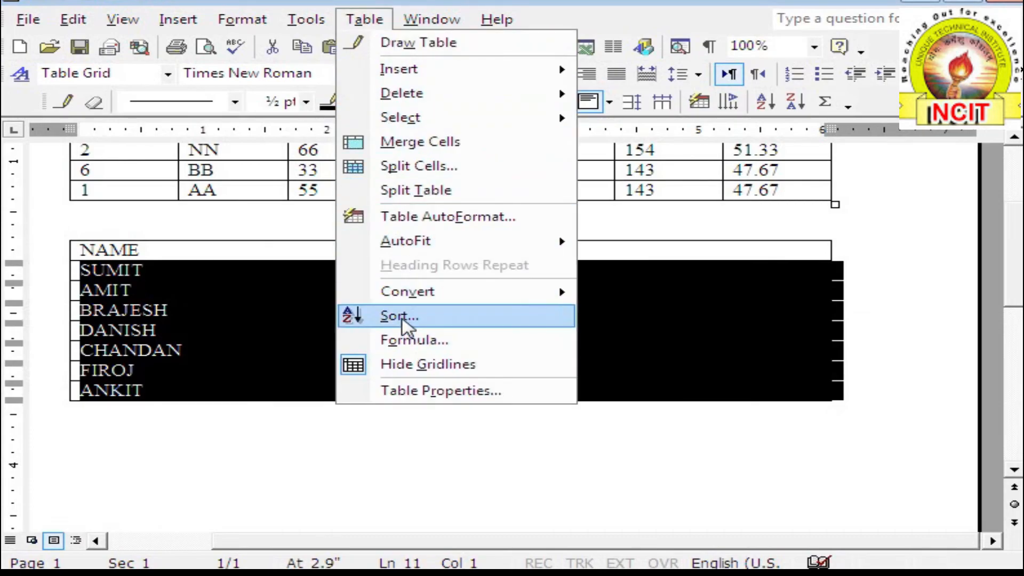
click(404, 319)
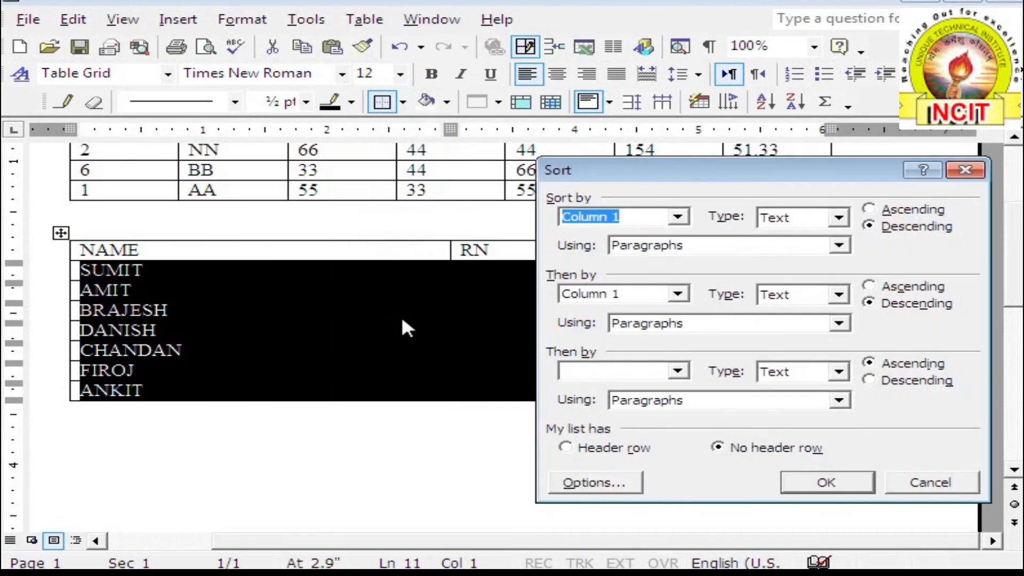
click(678, 217)
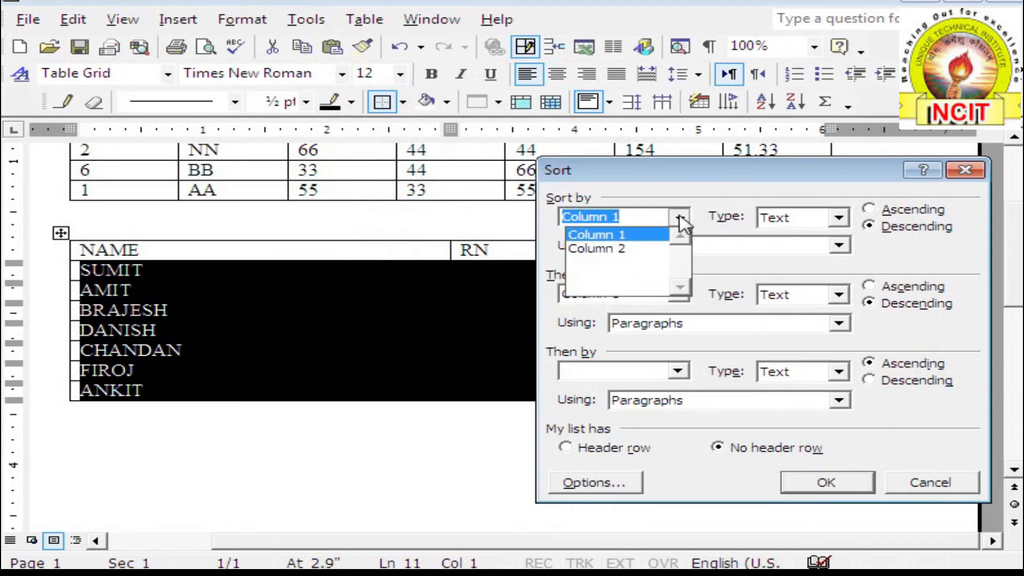
click(646, 235)
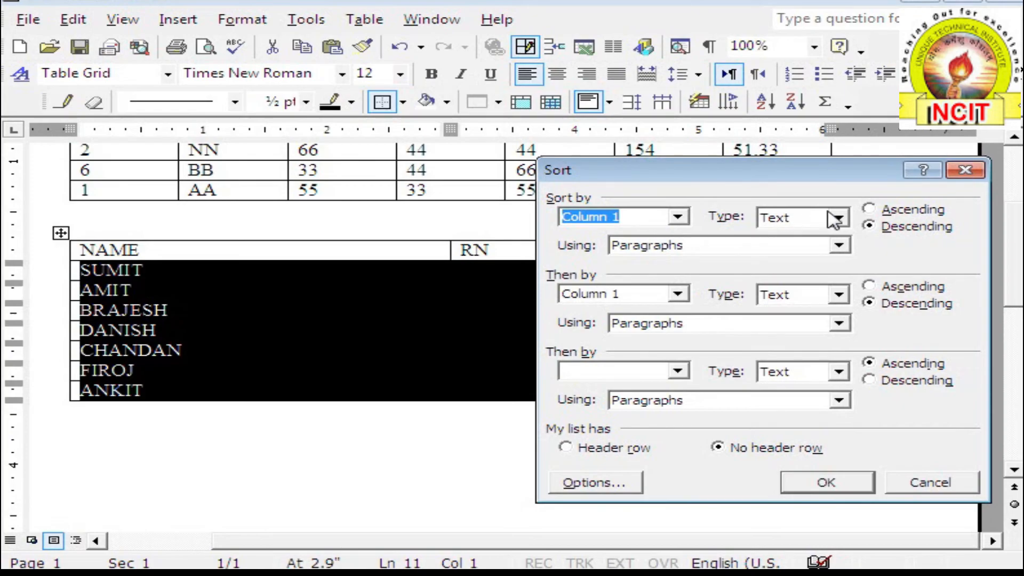
click(879, 212)
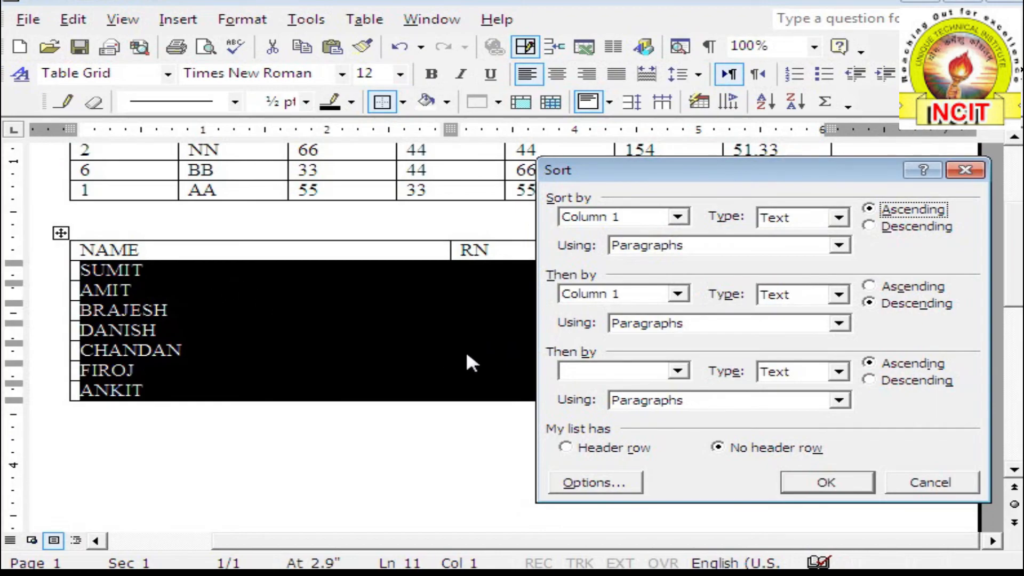
click(791, 483)
click(379, 468)
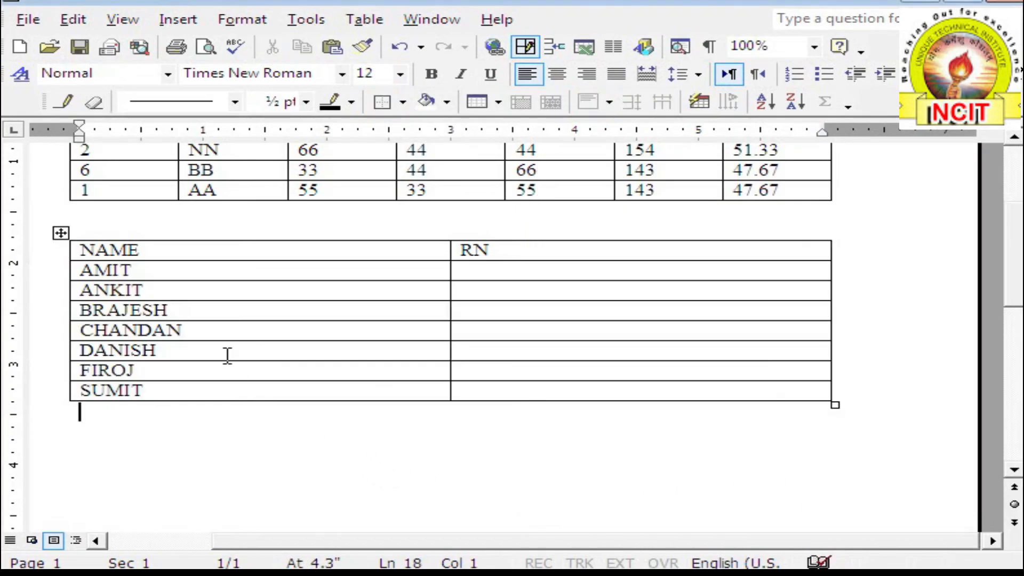
- Enter roll numbers 1 to 7 in the RN column, from AMIT down to SUMIT
click(169, 273)
click(174, 294)
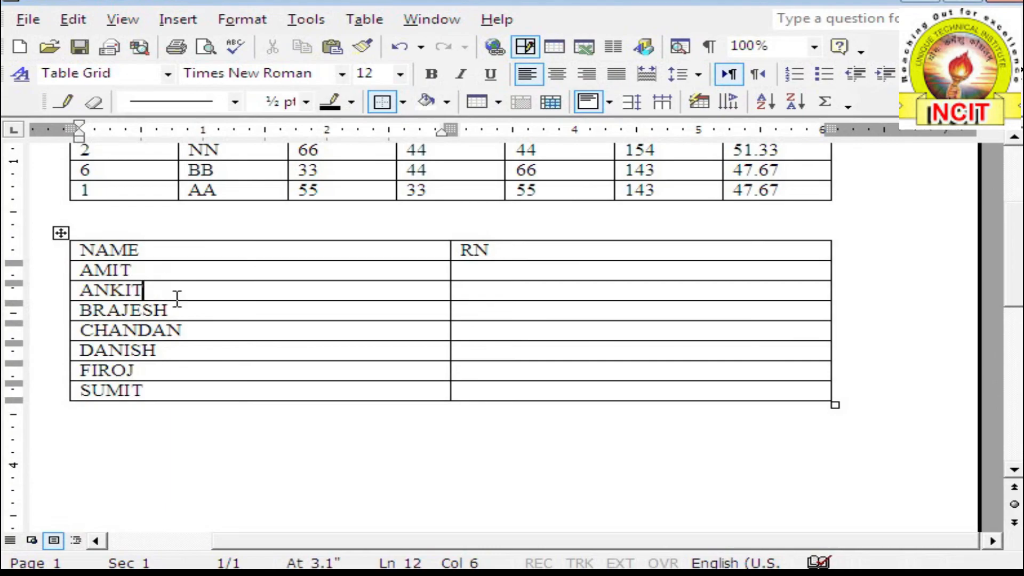
click(186, 308)
click(479, 272)
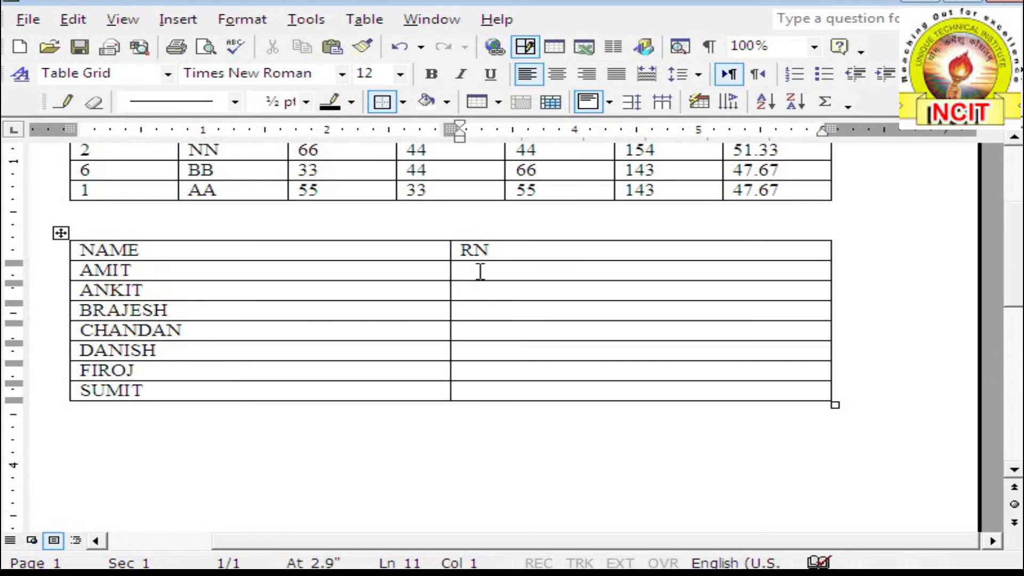
text(1)
key(Down)
text(2)
key(Down)
text(3)
key(Down)
text(4)
key(Down)
text(5)
key(Down)
text(6)
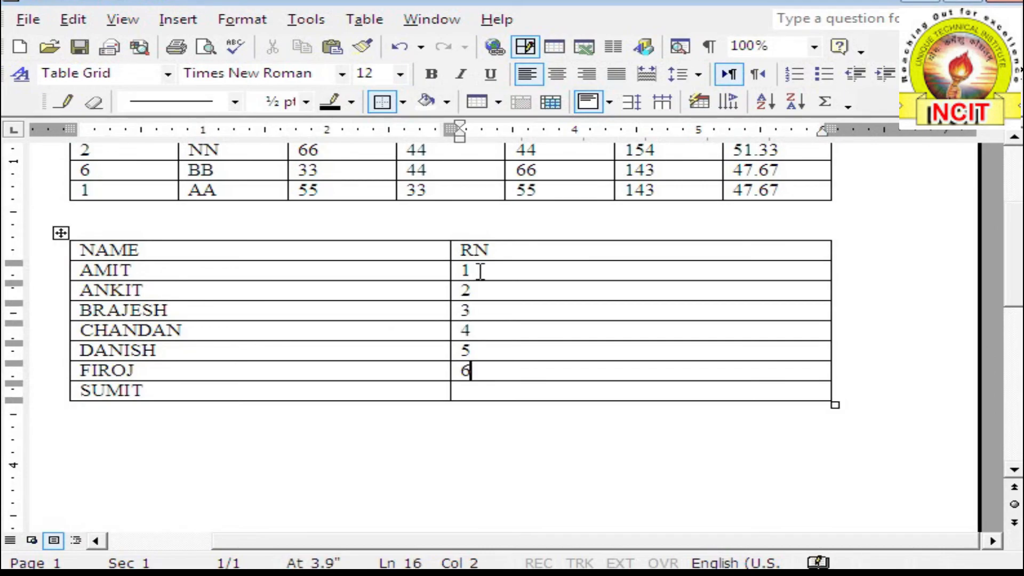
key(Down)
text(7)
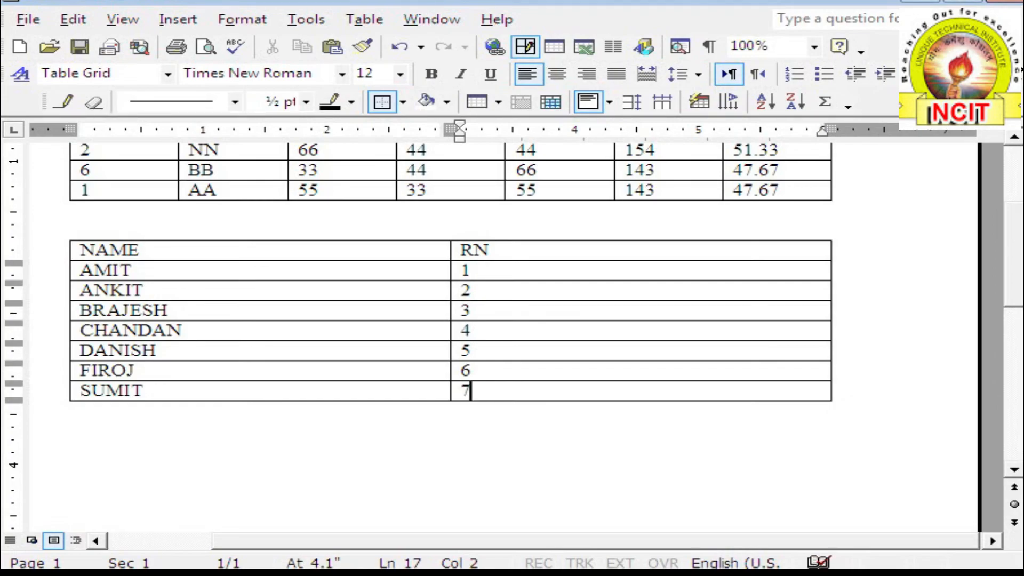
- Put the cursor between the two tables and close the Table menu unchanged
scroll(395, 362, up, 3)
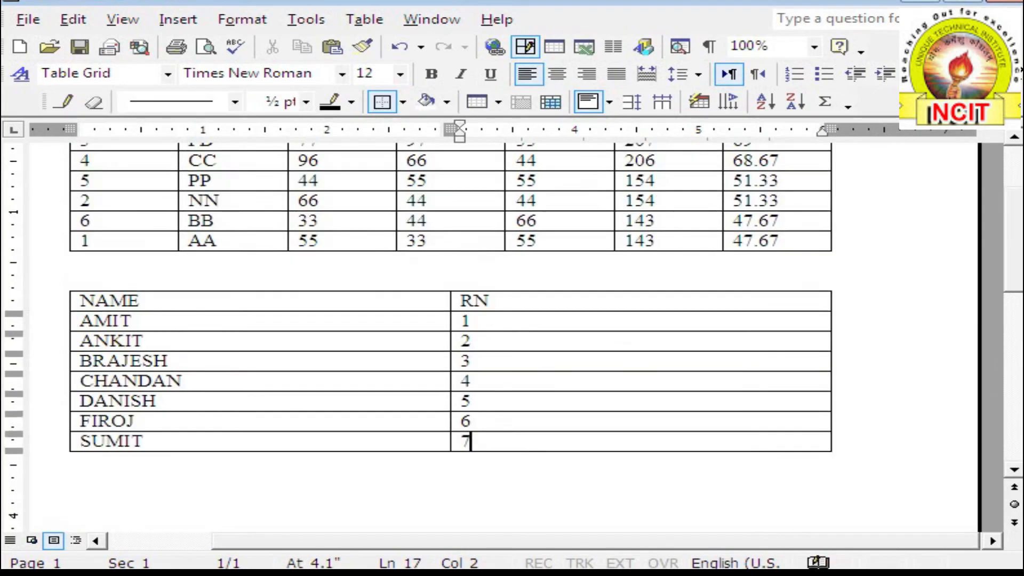
click(395, 363)
click(371, 25)
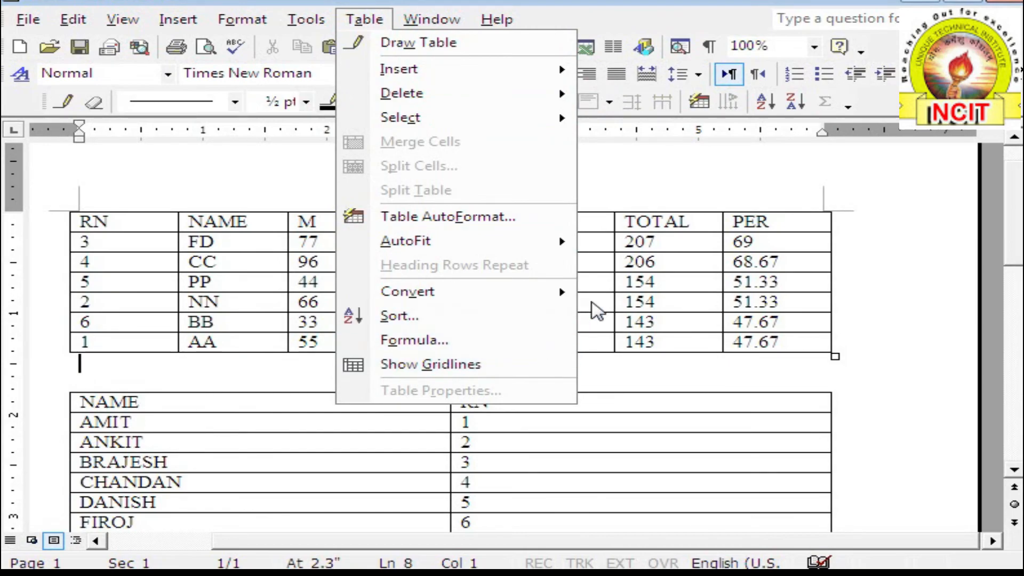
click(591, 302)
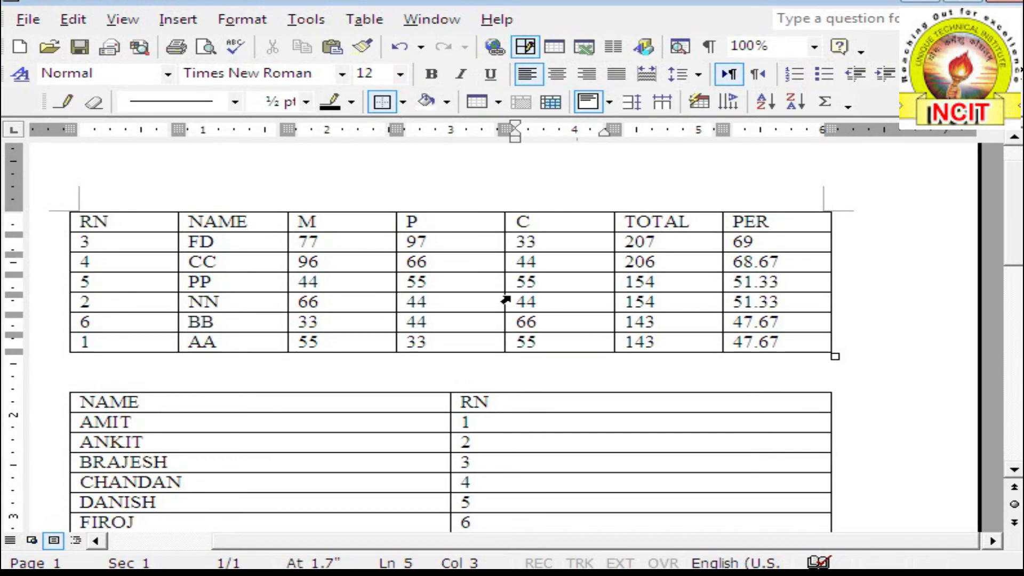
- Delete the NAME/RN roll-number table and select the remaining marks table
click(363, 20)
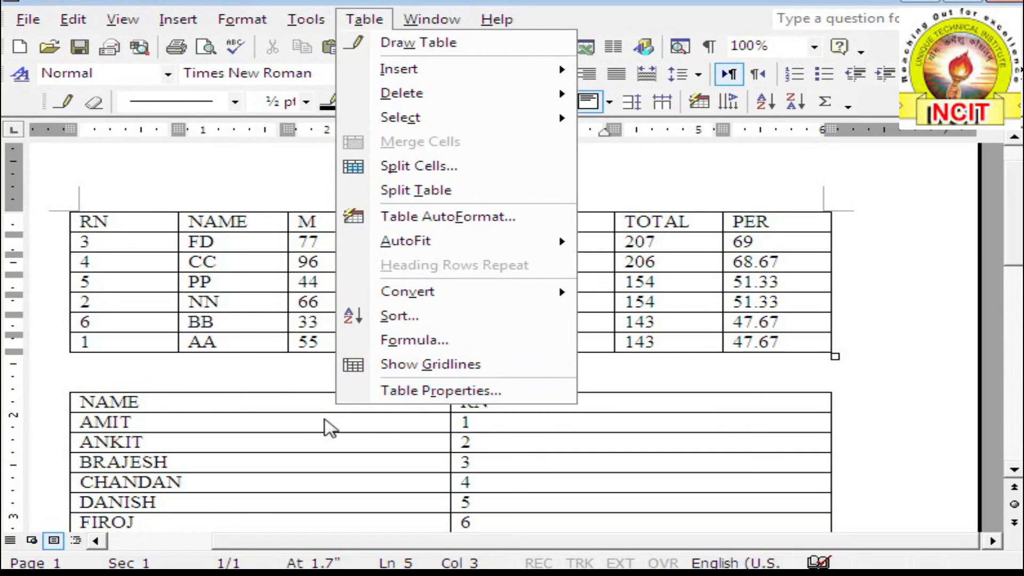
click(258, 408)
scroll(173, 385, down, 2)
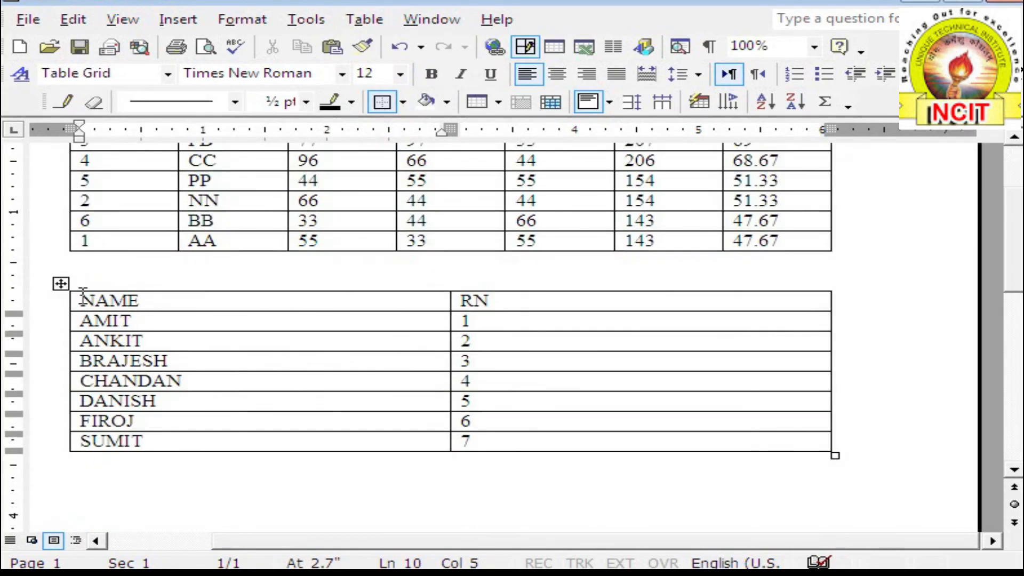
click(59, 283)
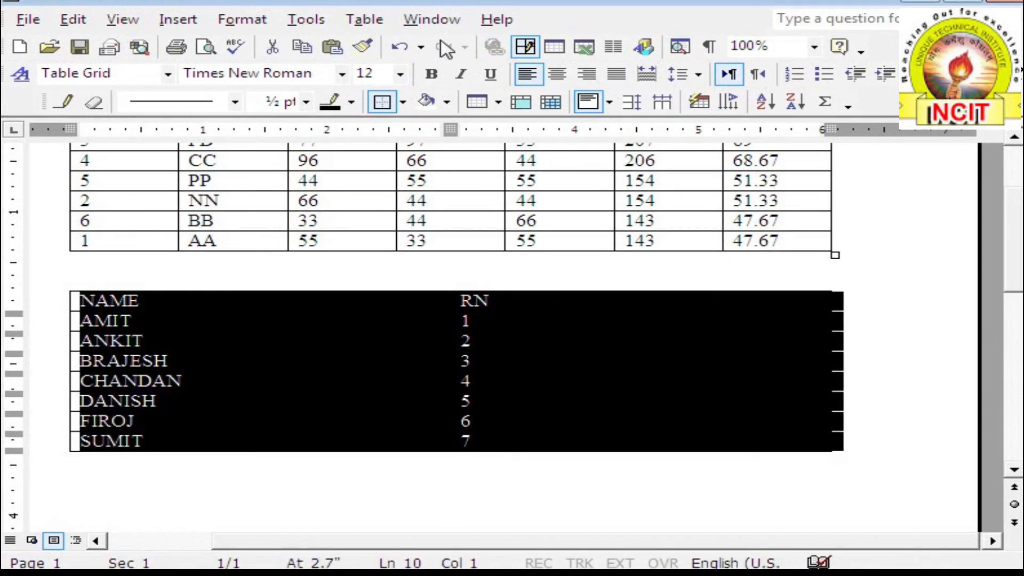
click(364, 20)
mouse_move(533, 100)
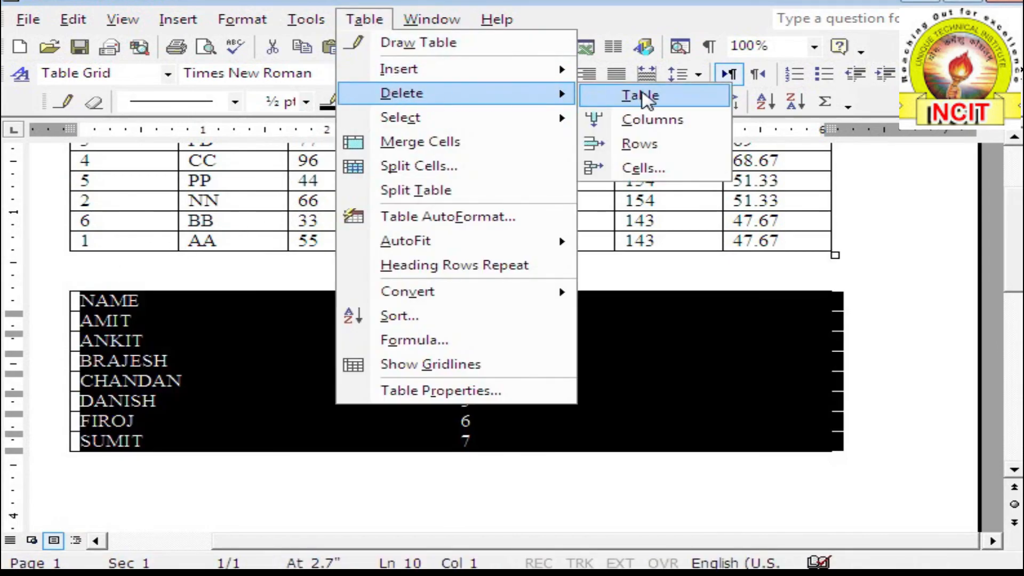
click(647, 96)
scroll(478, 324, up, 3)
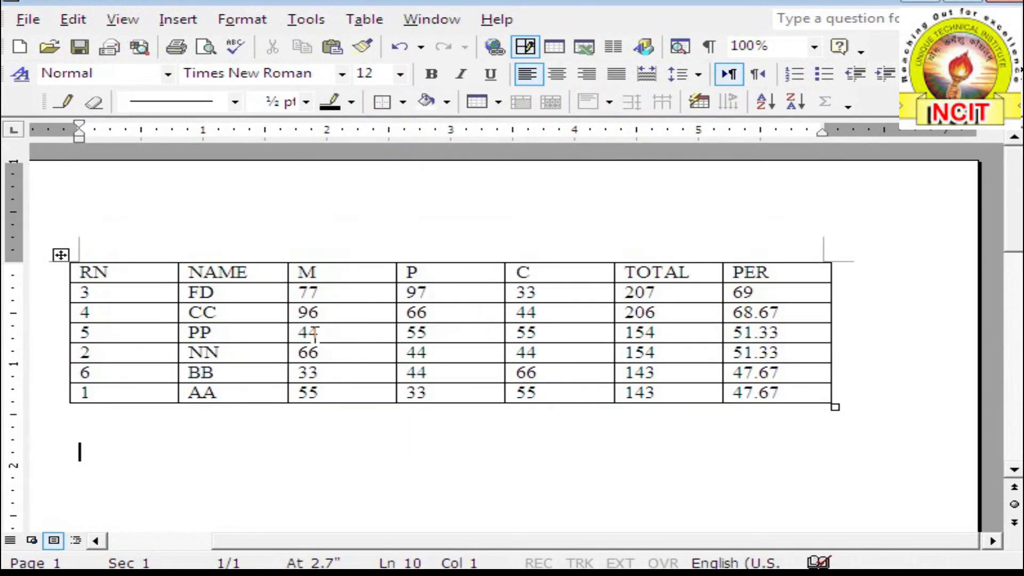
click(60, 254)
- AutoFit the marks table's columns to their contents
click(364, 20)
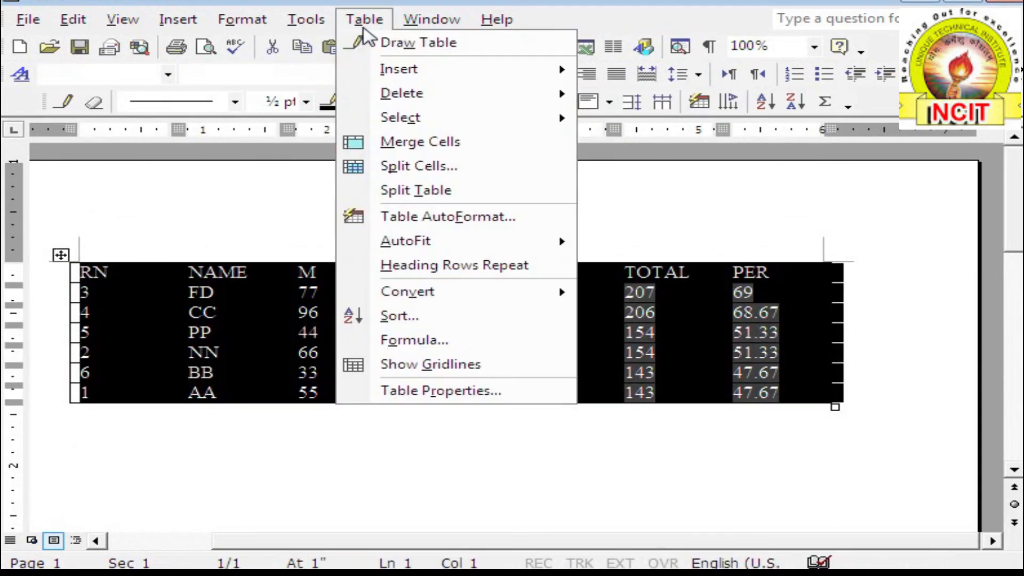
mouse_move(418, 243)
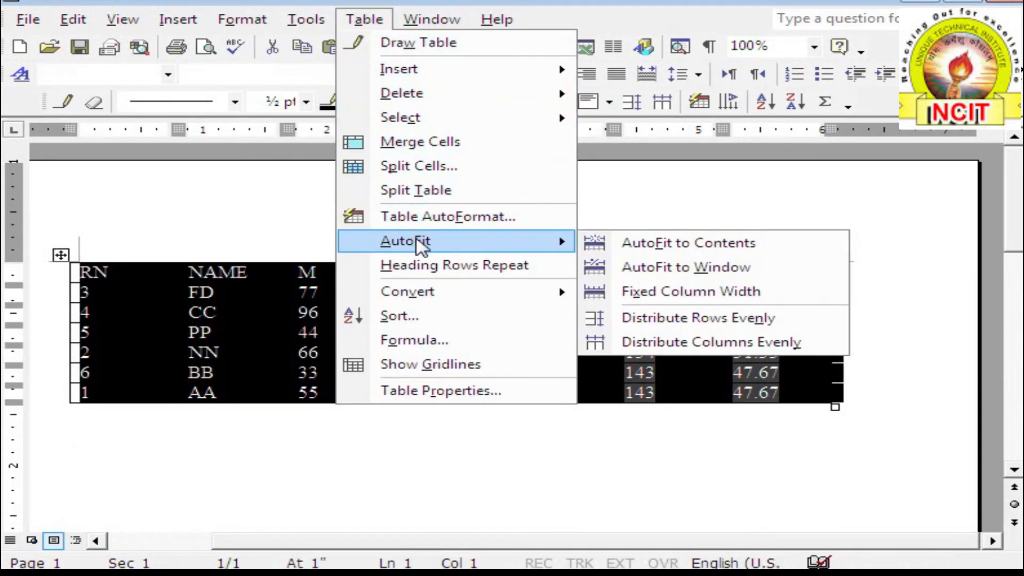
click(628, 244)
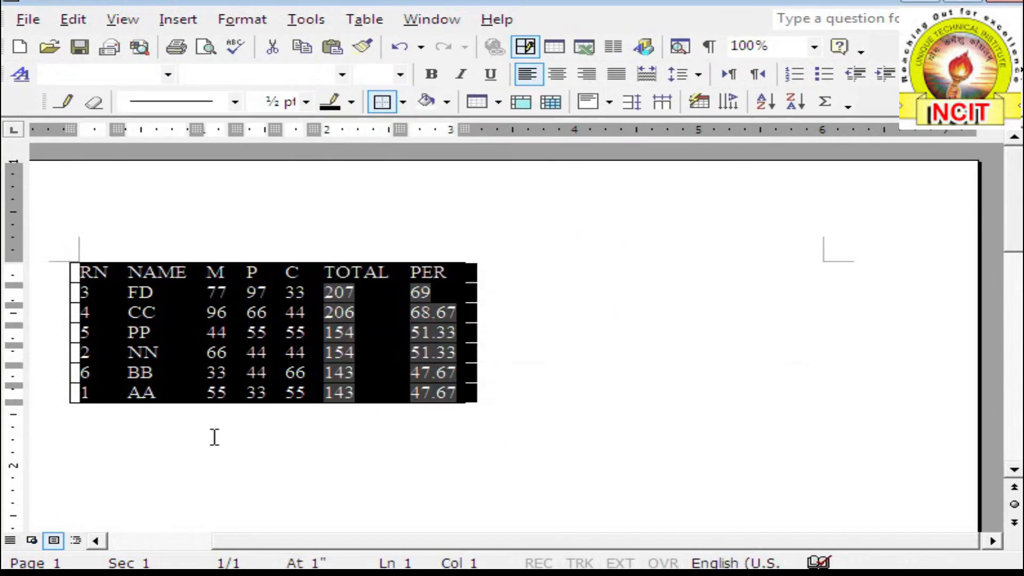
click(96, 427)
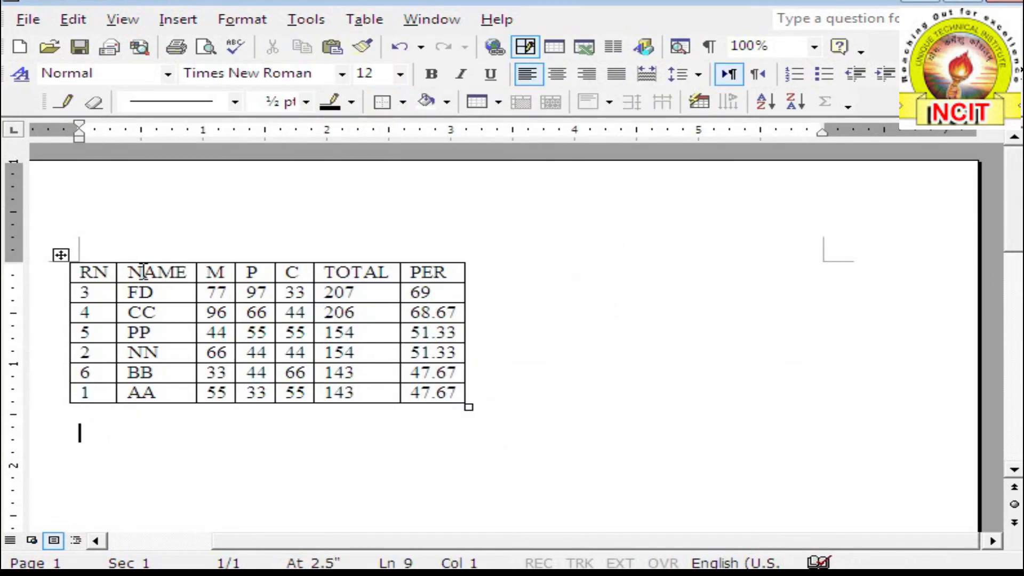
- Select the table's header row and zoom the page to 150%
click(142, 239)
click(59, 278)
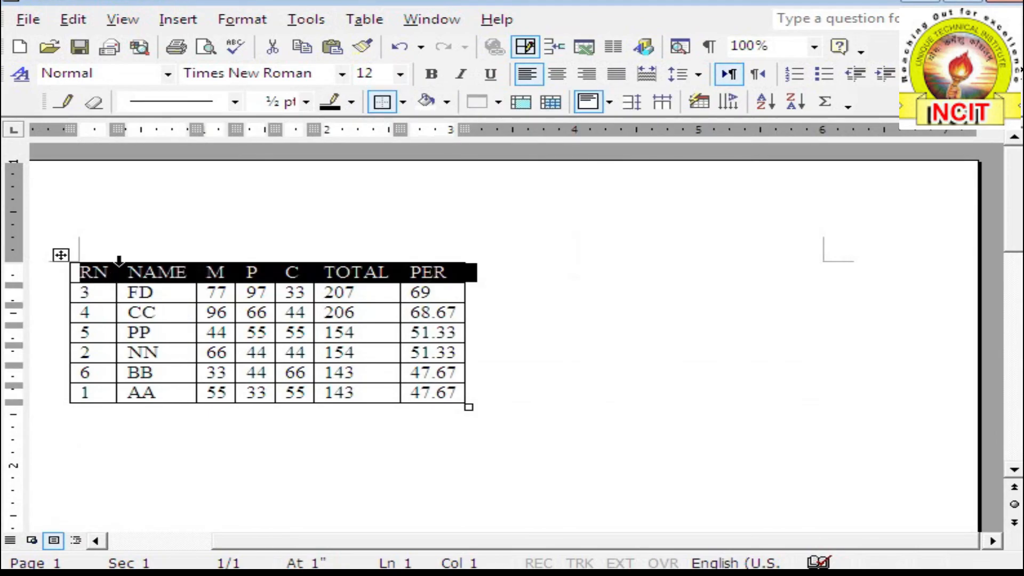
click(814, 46)
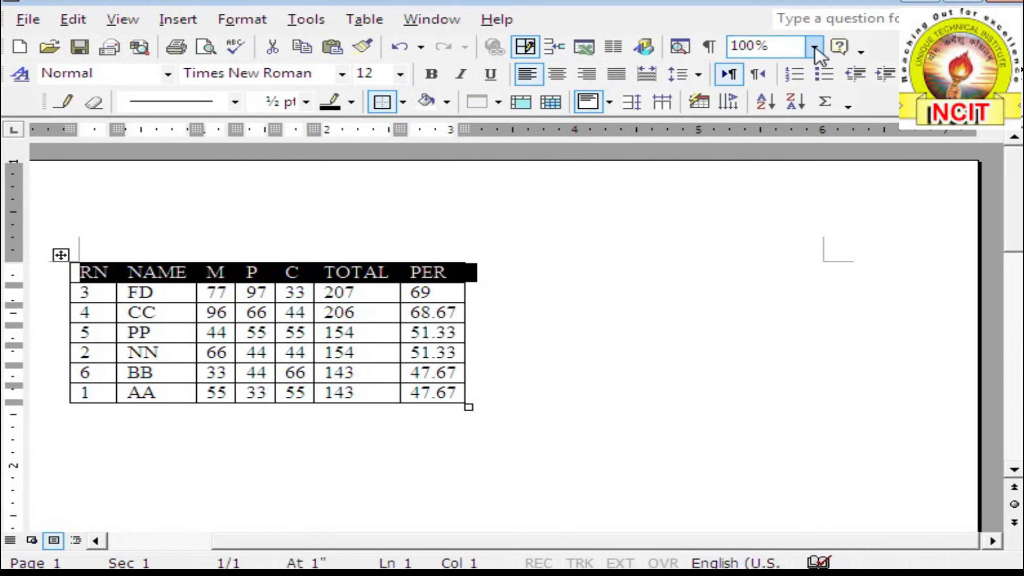
click(750, 101)
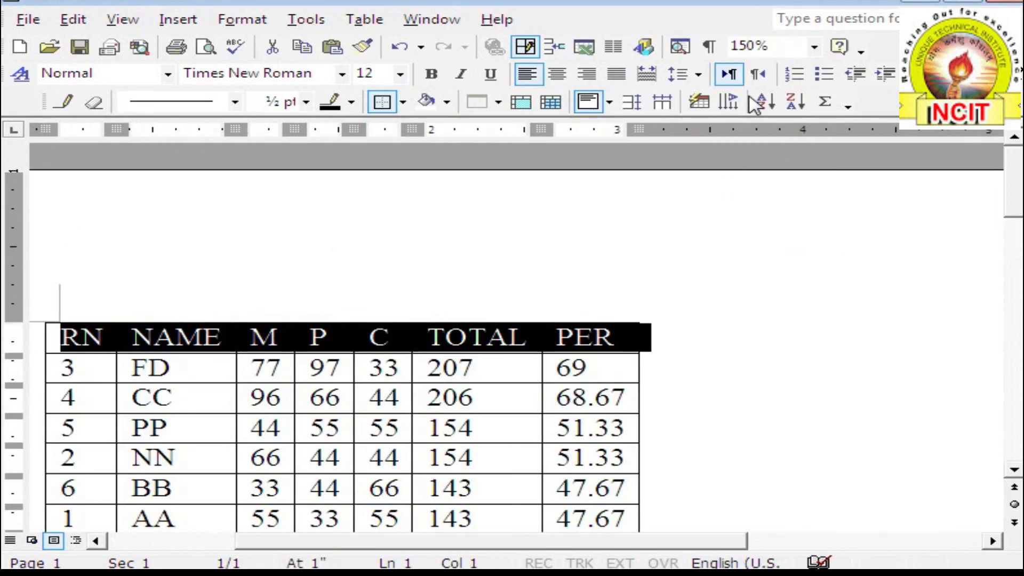
scroll(55, 469, down, 3)
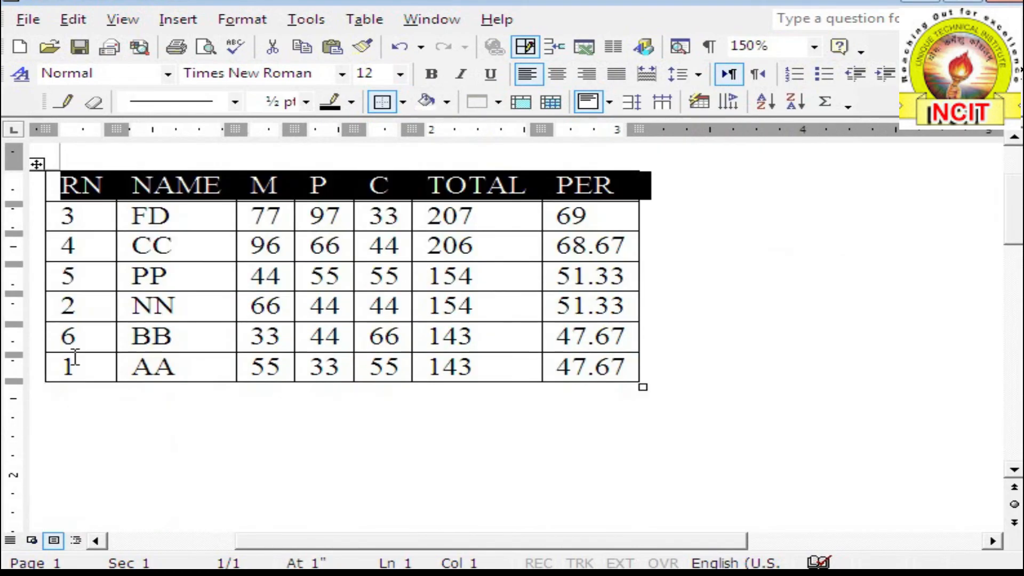
click(99, 540)
scroll(197, 288, up, 2)
scroll(199, 274, up, 3)
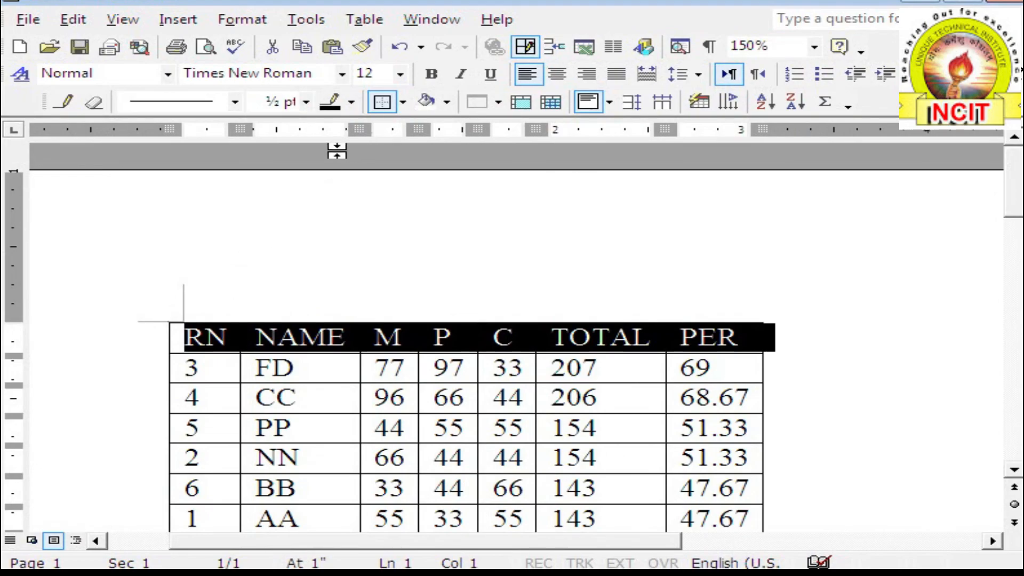
- In Table Properties' Row tab, specify a header row height of 0.6"
click(361, 24)
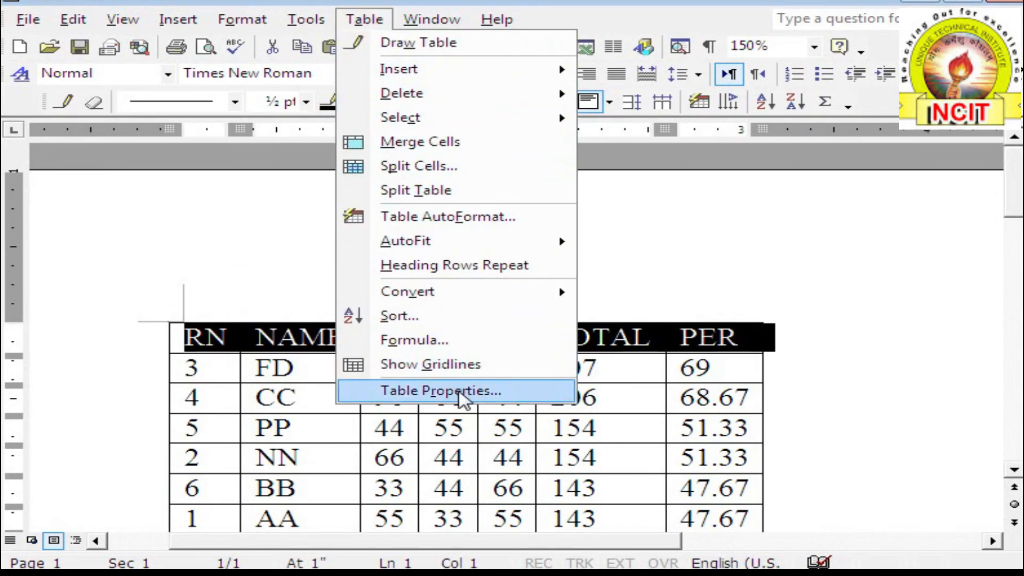
click(463, 395)
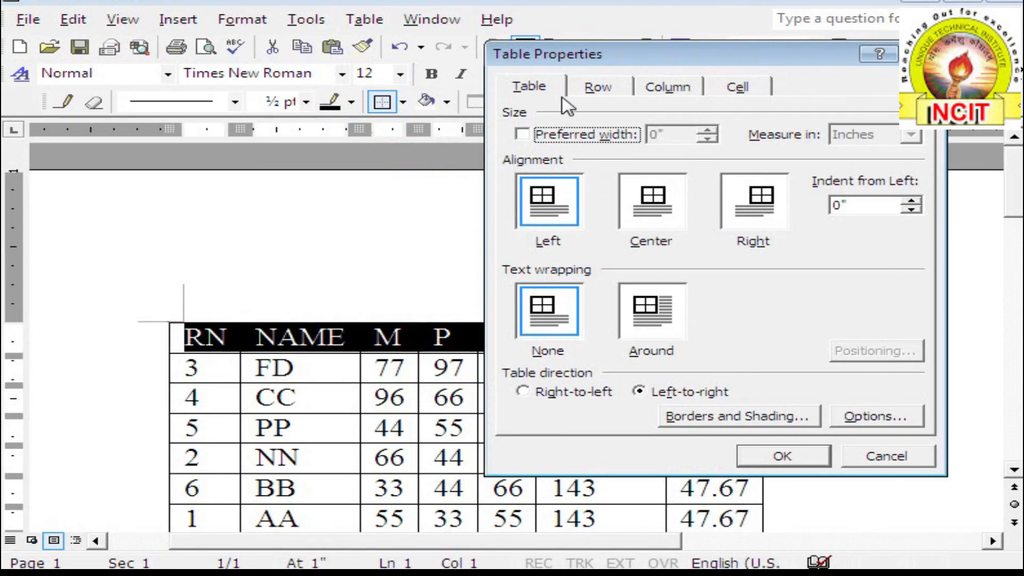
click(557, 92)
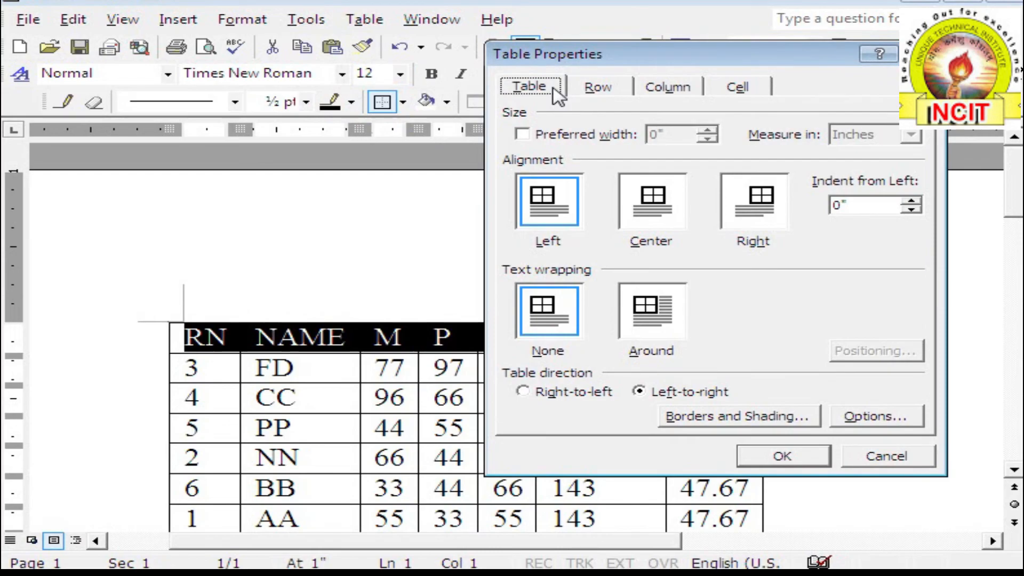
click(592, 89)
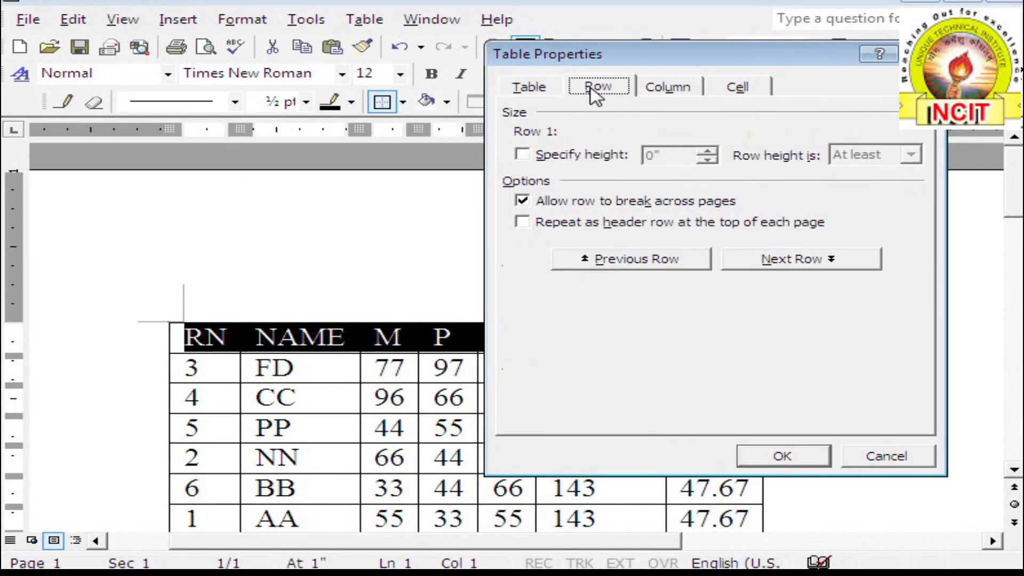
click(664, 87)
click(722, 87)
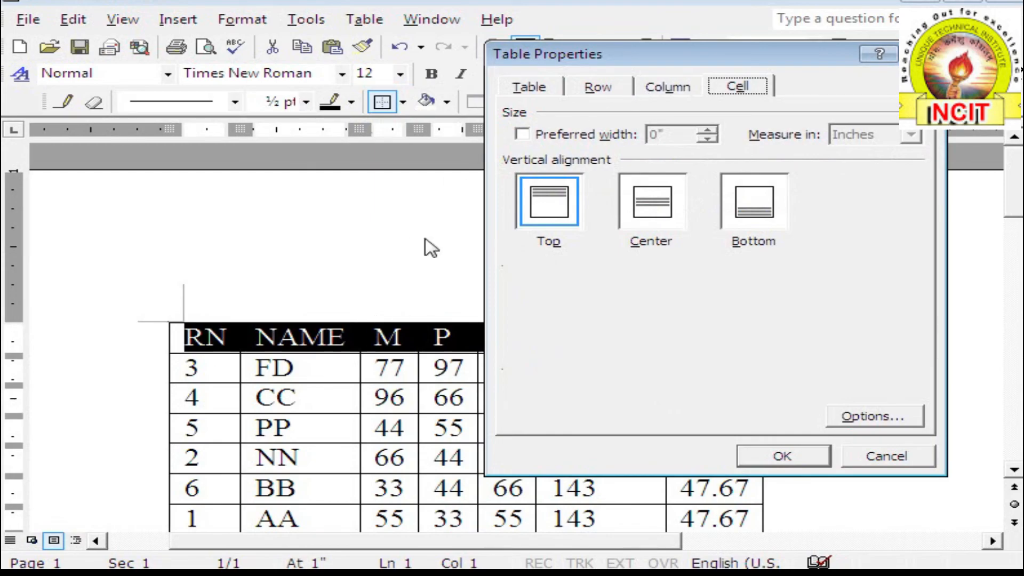
click(598, 87)
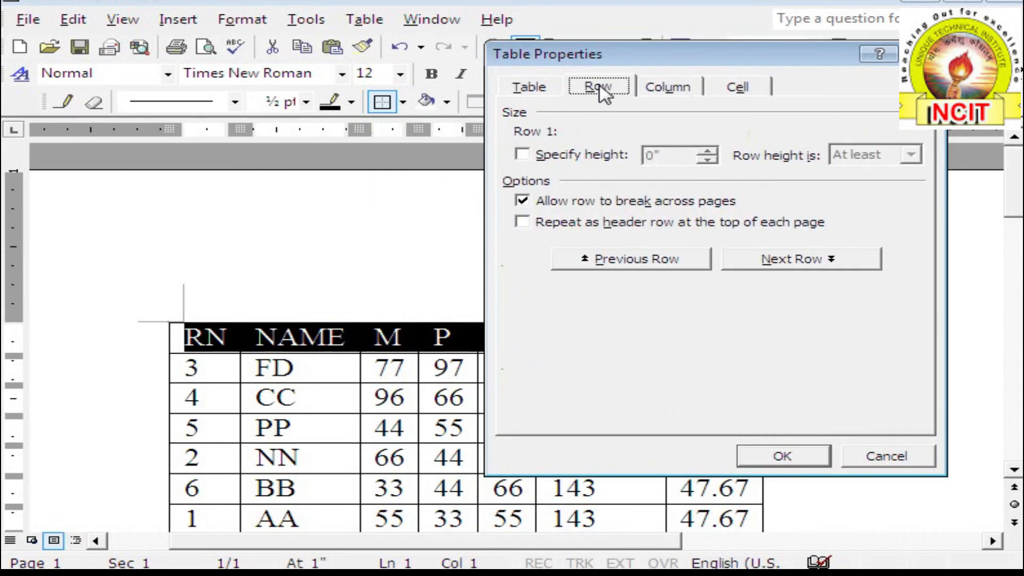
click(549, 160)
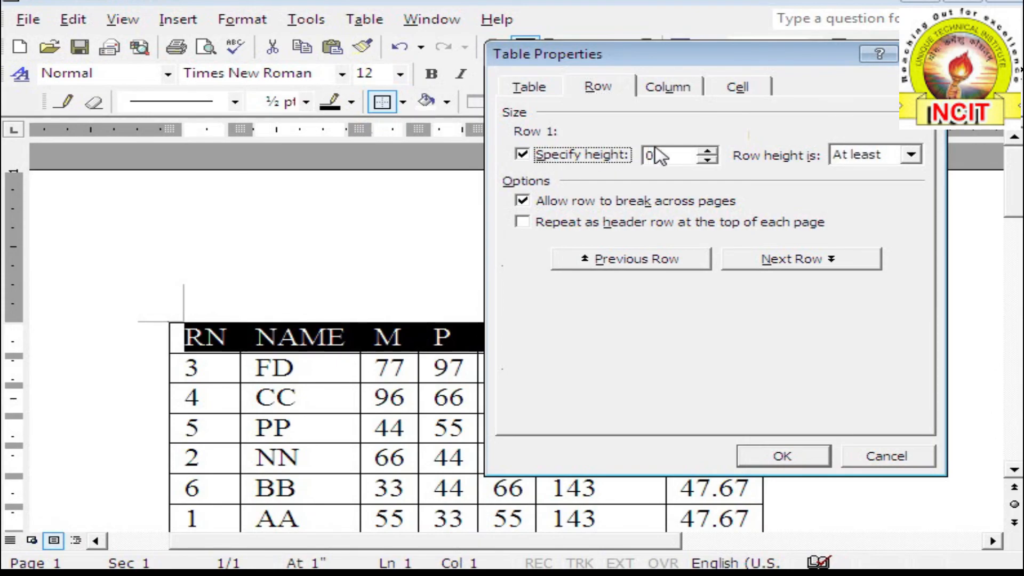
click(708, 151)
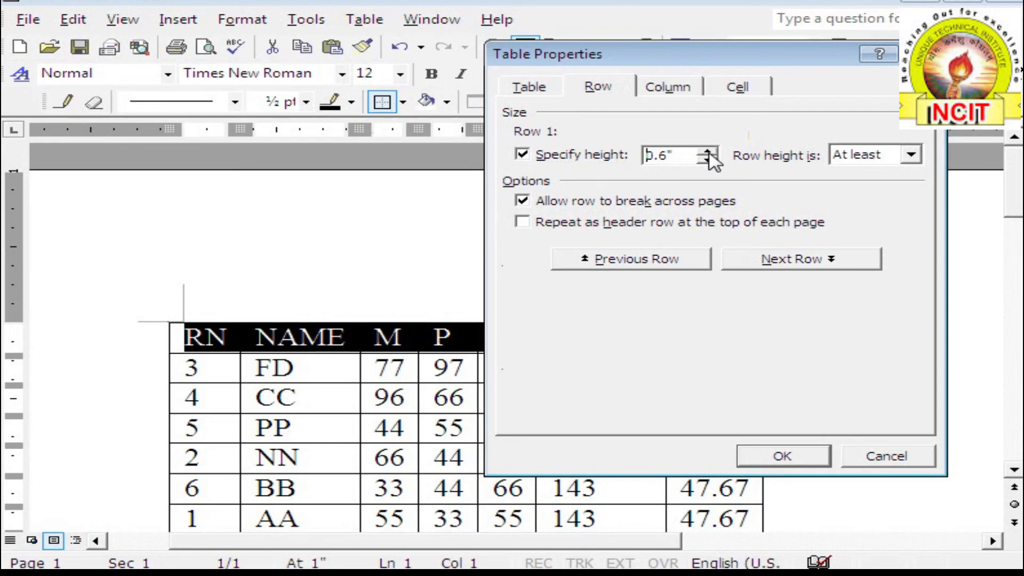
- Apply the taller header row height and reselect the header row
click(791, 458)
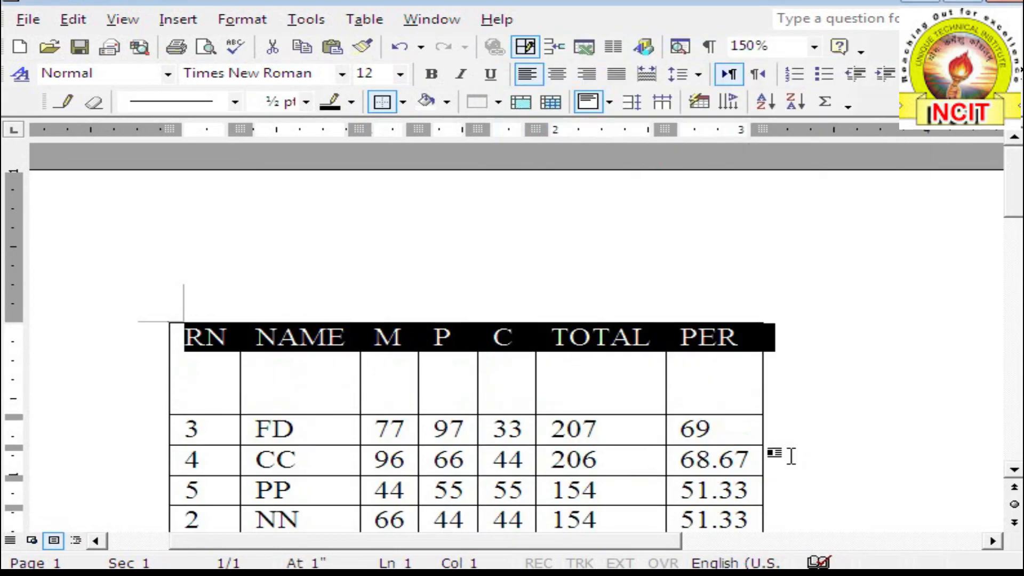
click(291, 391)
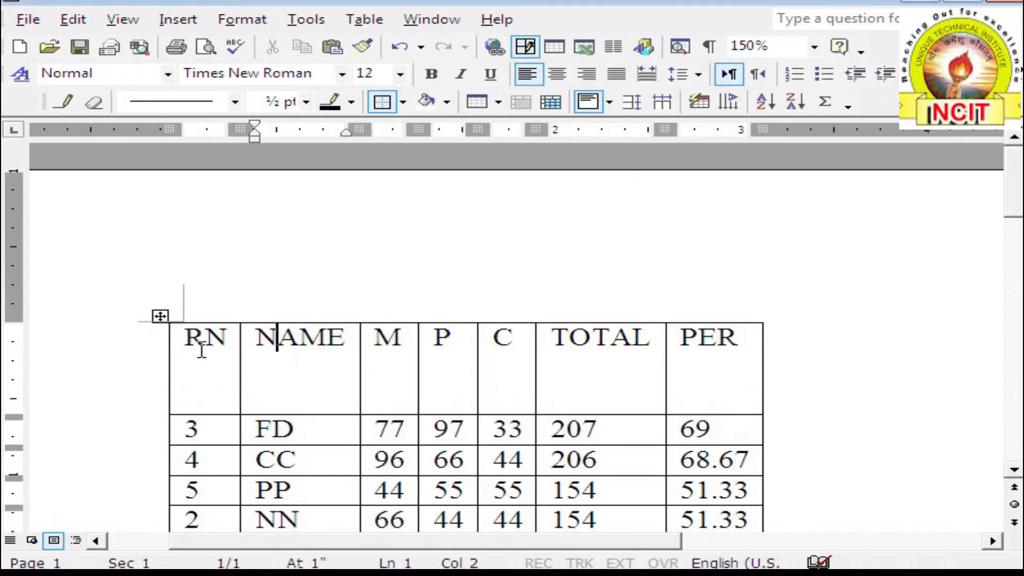
click(157, 346)
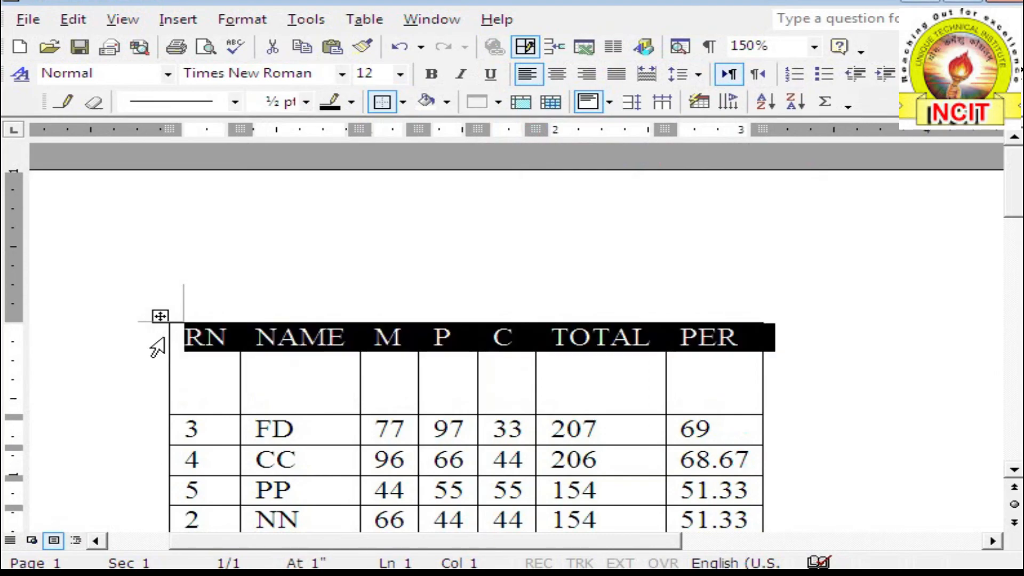
click(201, 358)
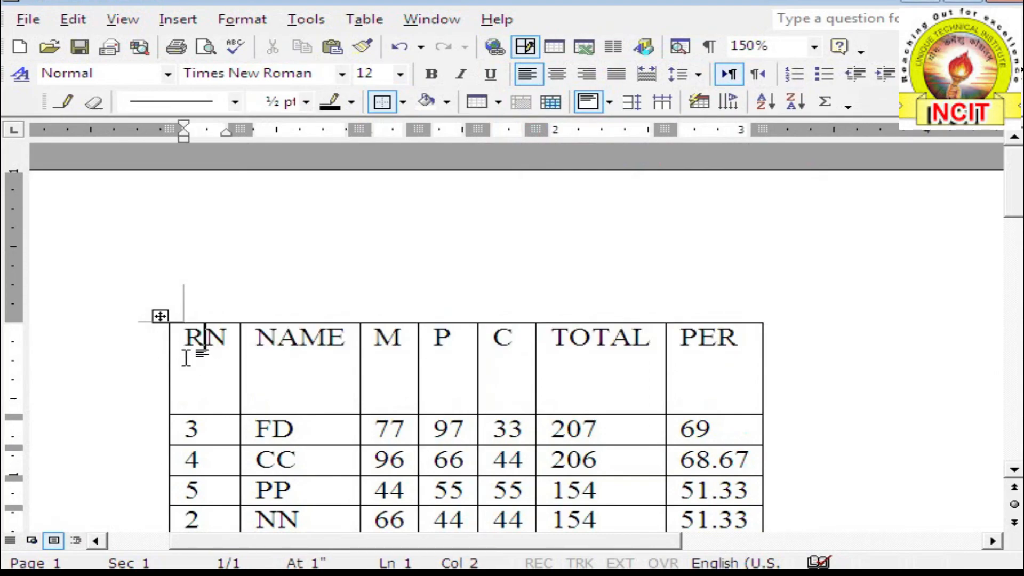
click(152, 351)
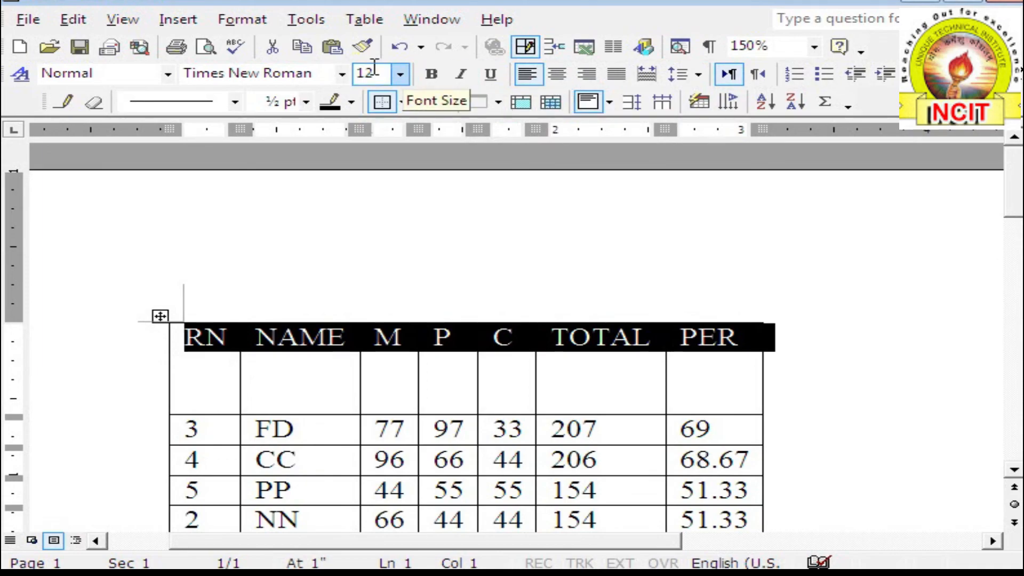
- Set the header row cells to centered vertical alignment
click(362, 20)
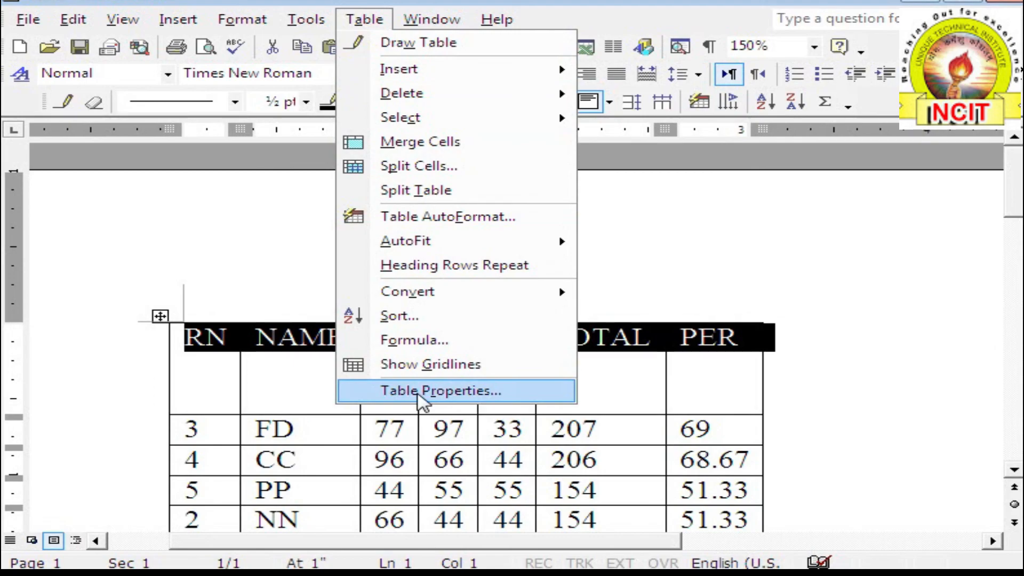
click(422, 394)
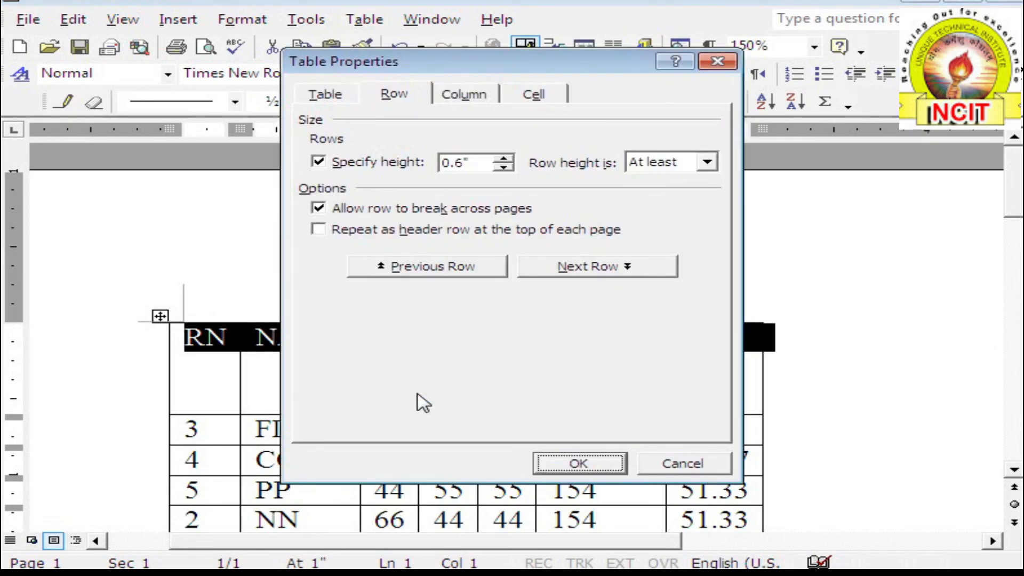
click(534, 95)
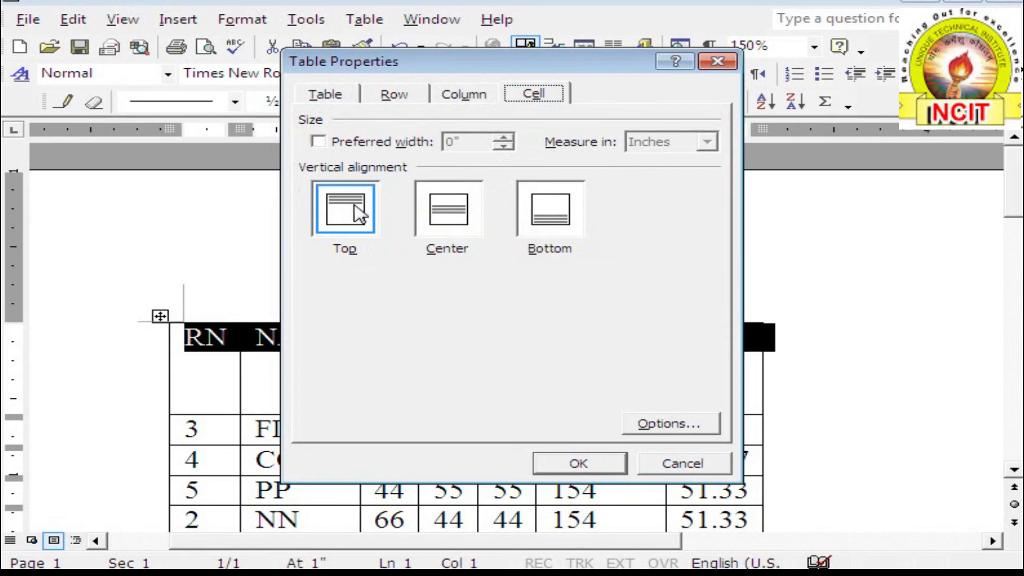
click(455, 224)
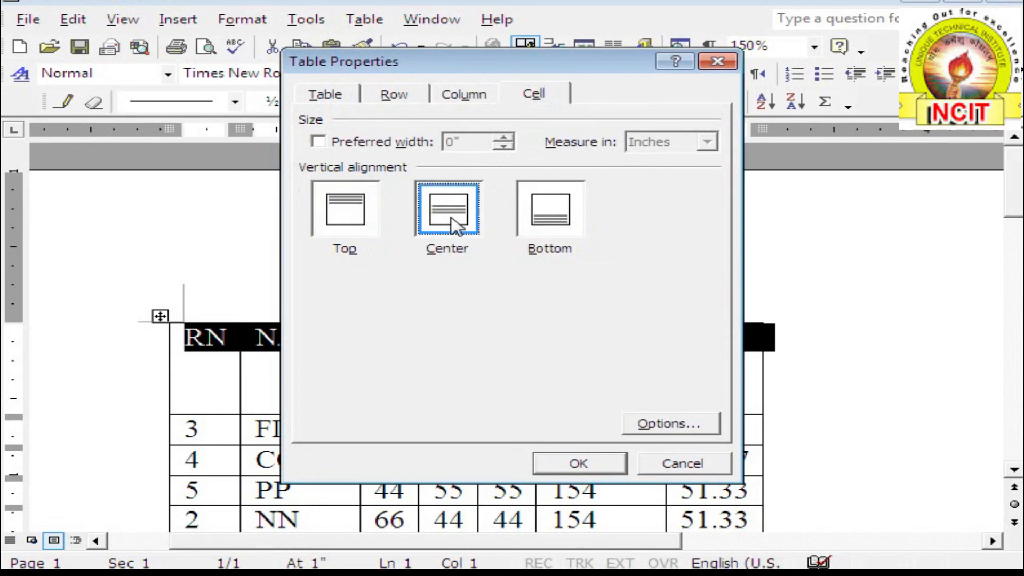
click(590, 461)
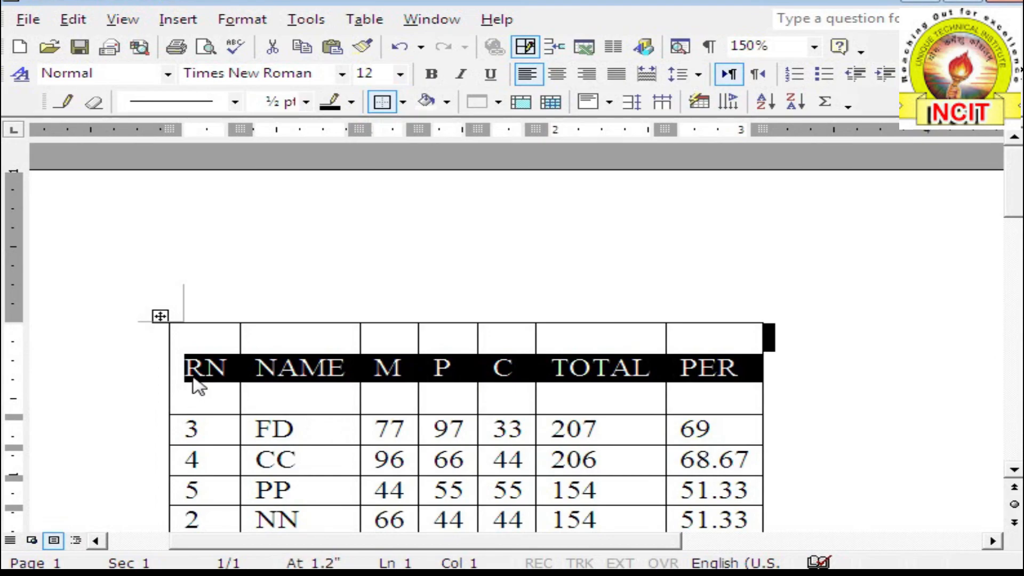
- Try bottom vertical alignment on the header row cells
click(360, 20)
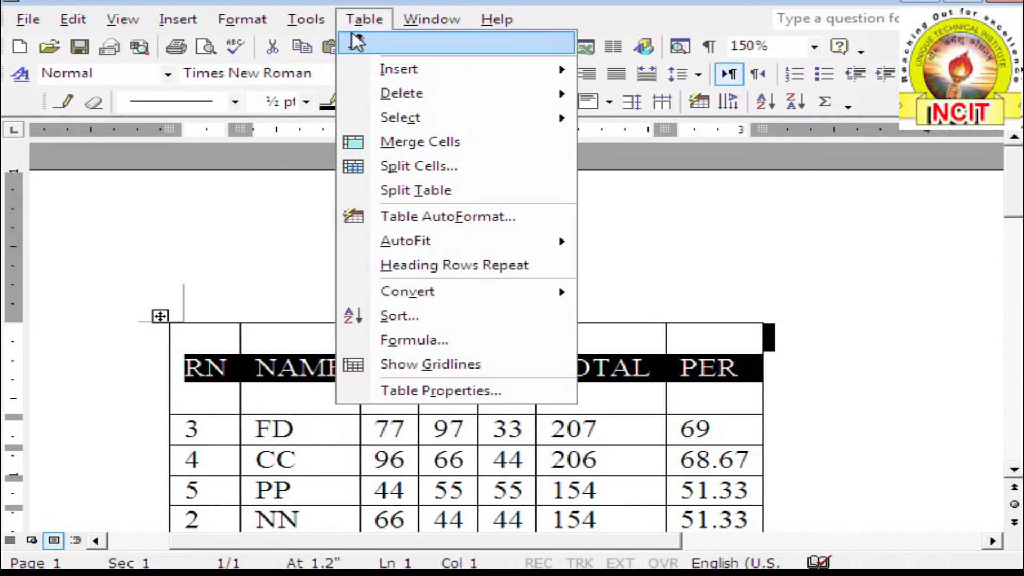
click(417, 392)
click(541, 214)
click(580, 462)
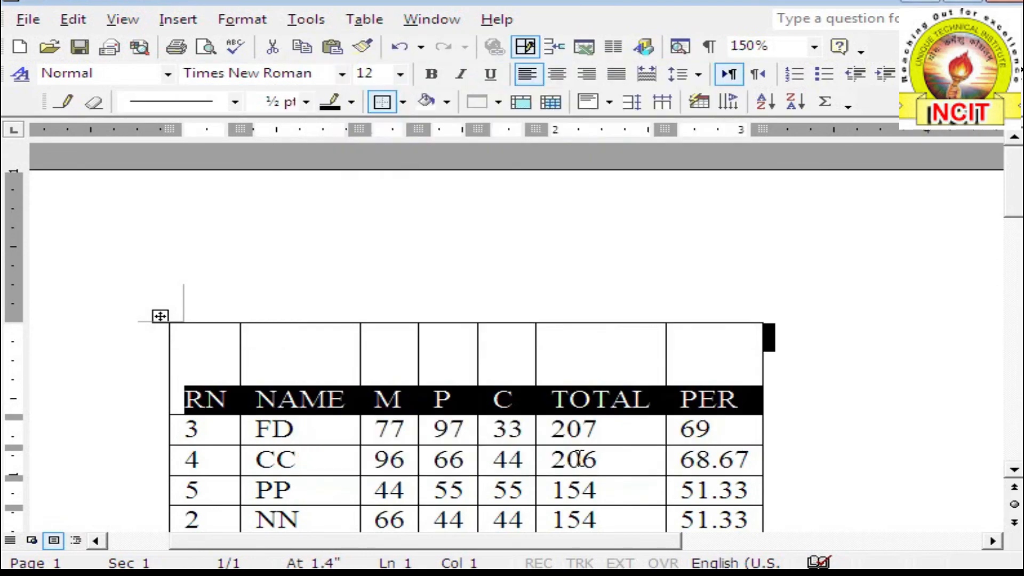
- Switch the header row back to centered vertical alignment
click(364, 20)
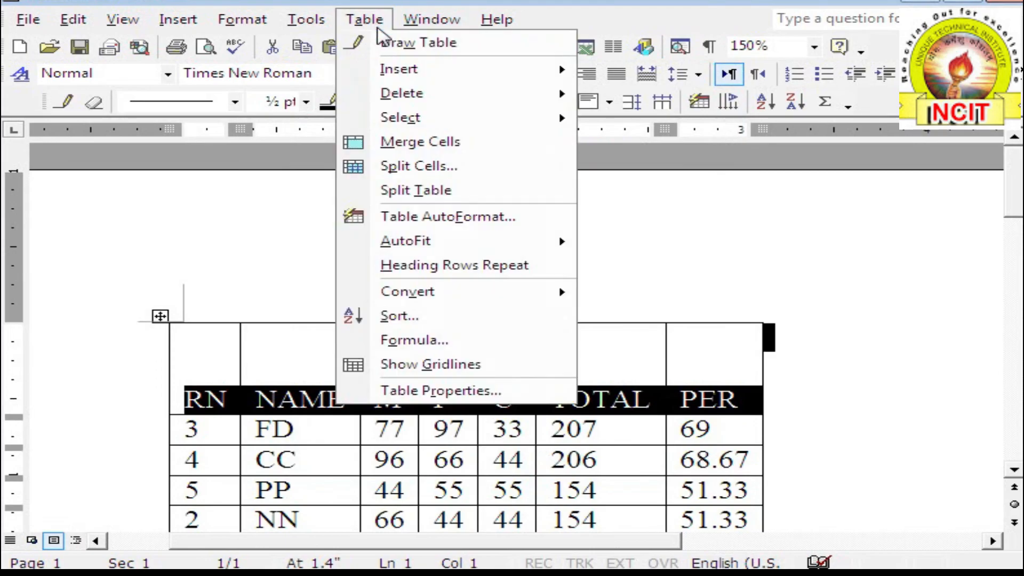
click(413, 390)
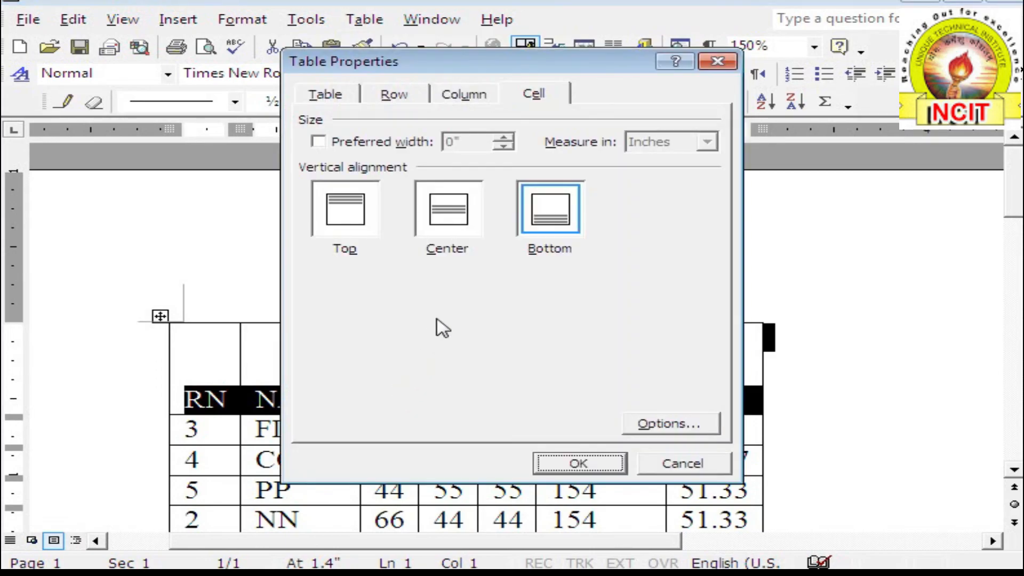
click(445, 232)
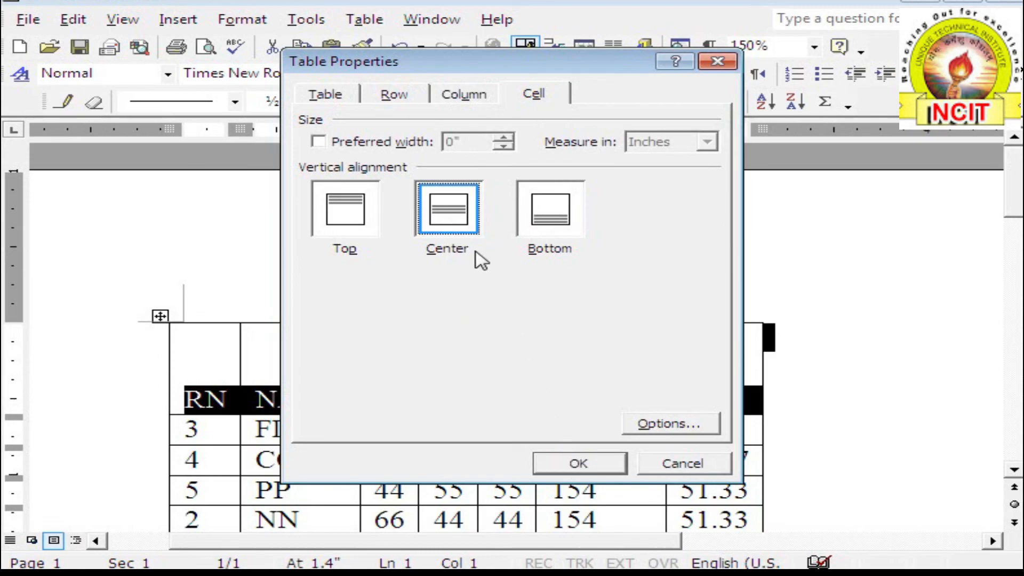
click(590, 464)
- With the cursor in the M header cell, review the Column size settings without changing them
click(390, 399)
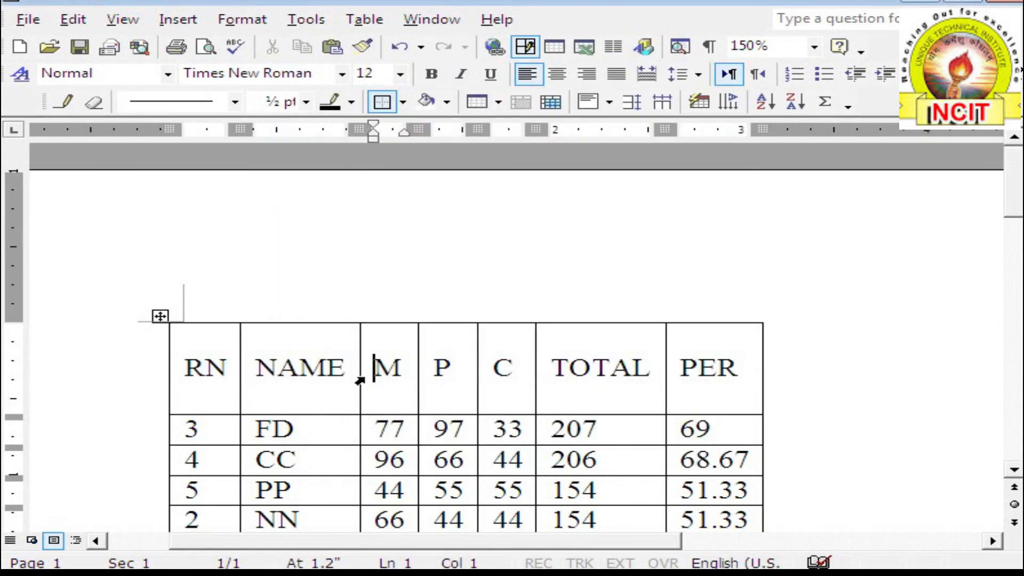
click(363, 20)
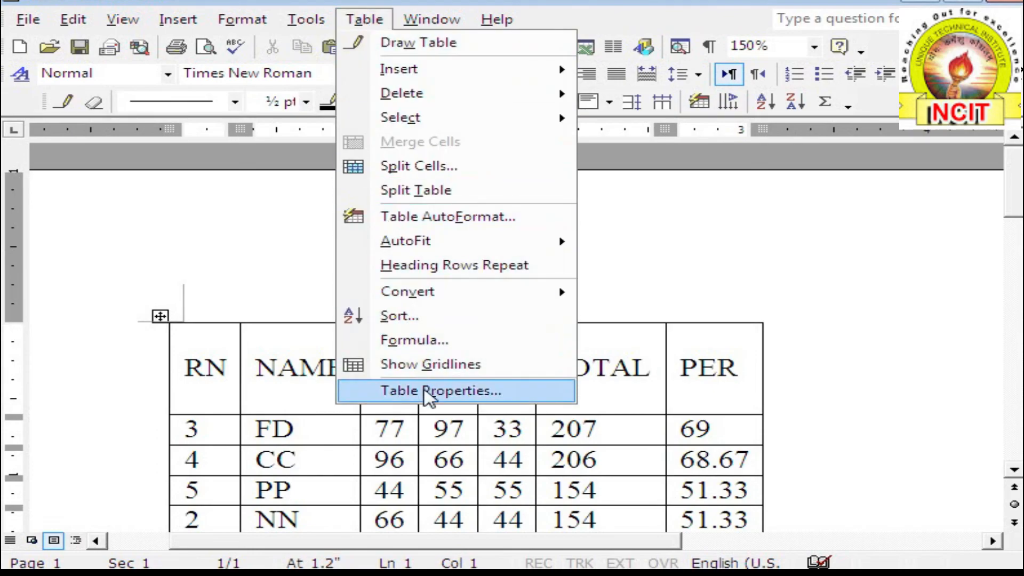
click(429, 392)
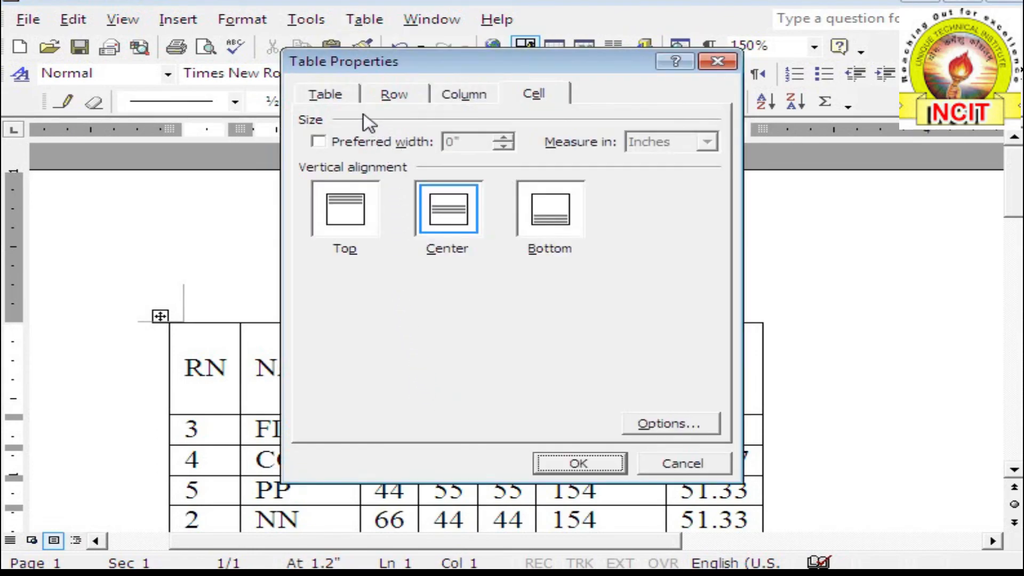
click(446, 101)
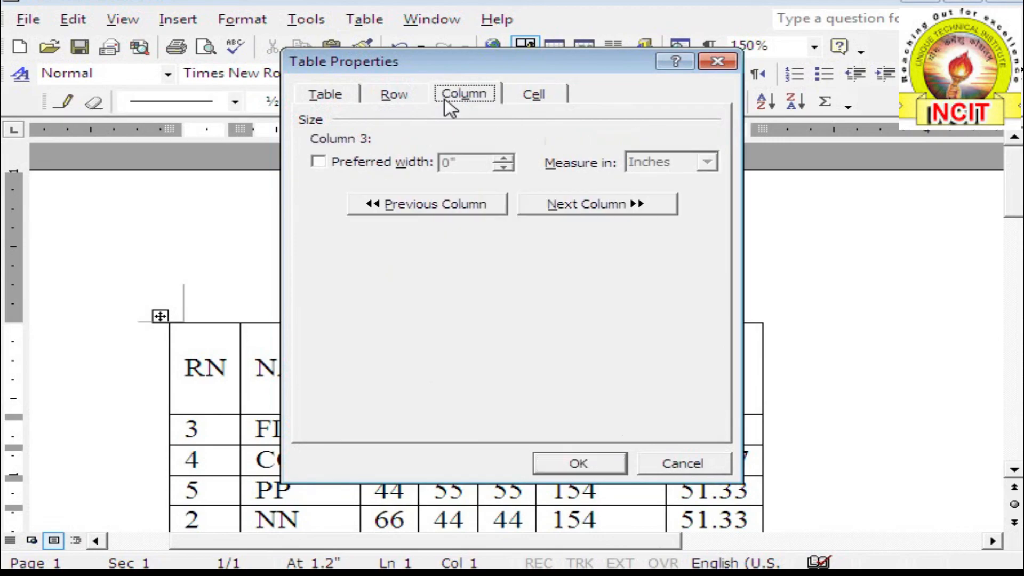
click(678, 463)
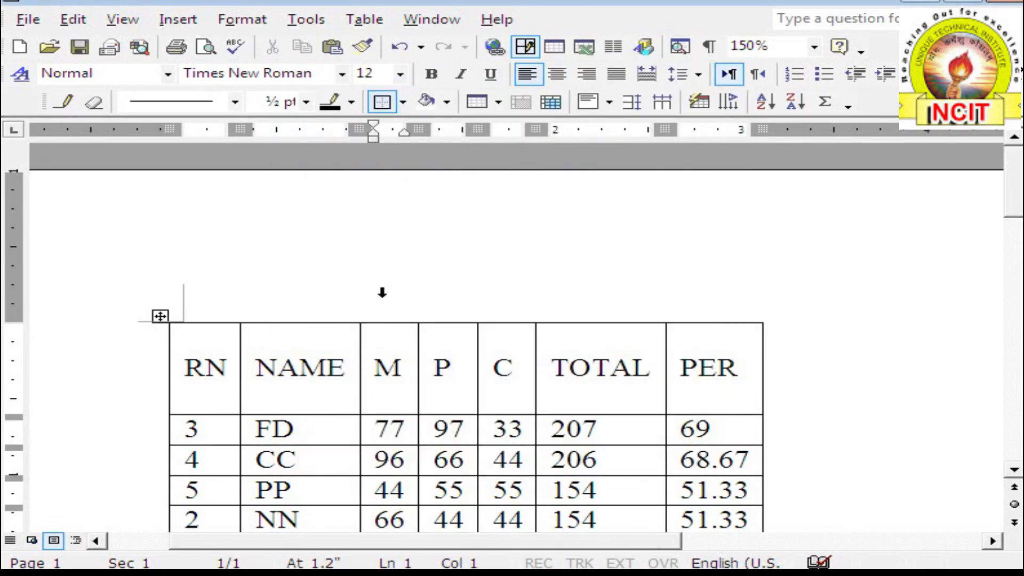
- Select the M column and give it a larger preferred width
click(387, 304)
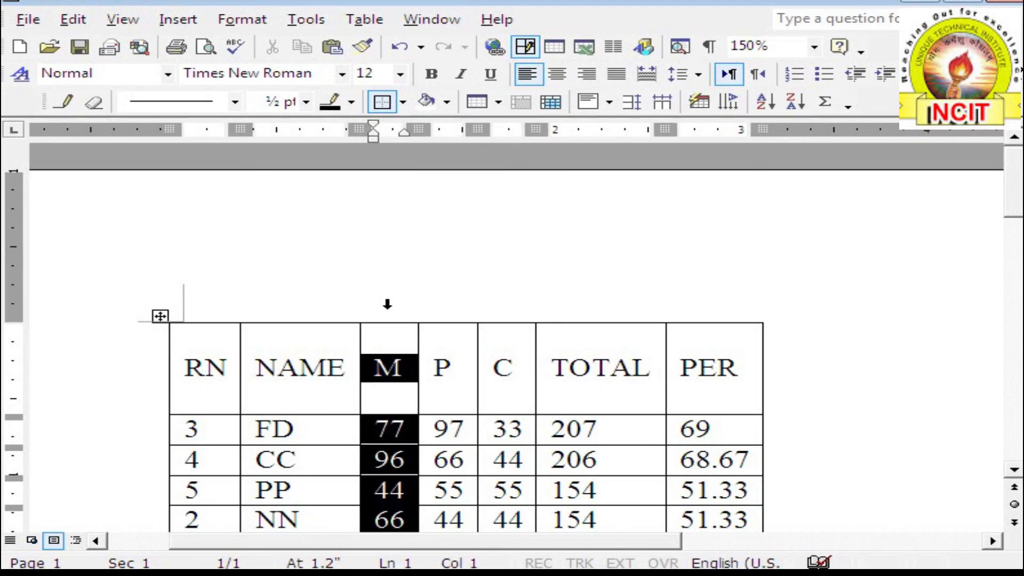
scroll(387, 306, down, 3)
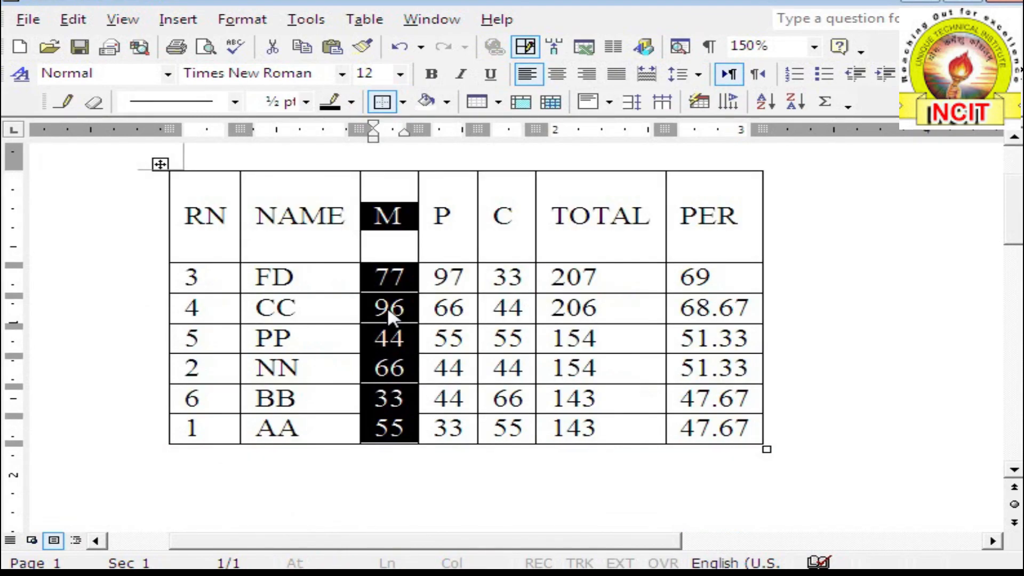
scroll(387, 306, up, 3)
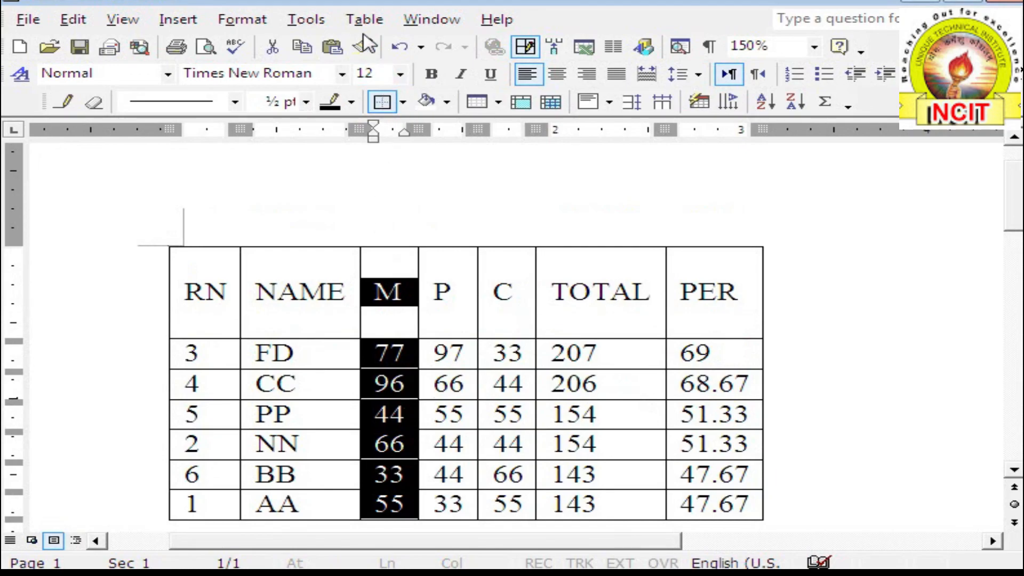
click(365, 19)
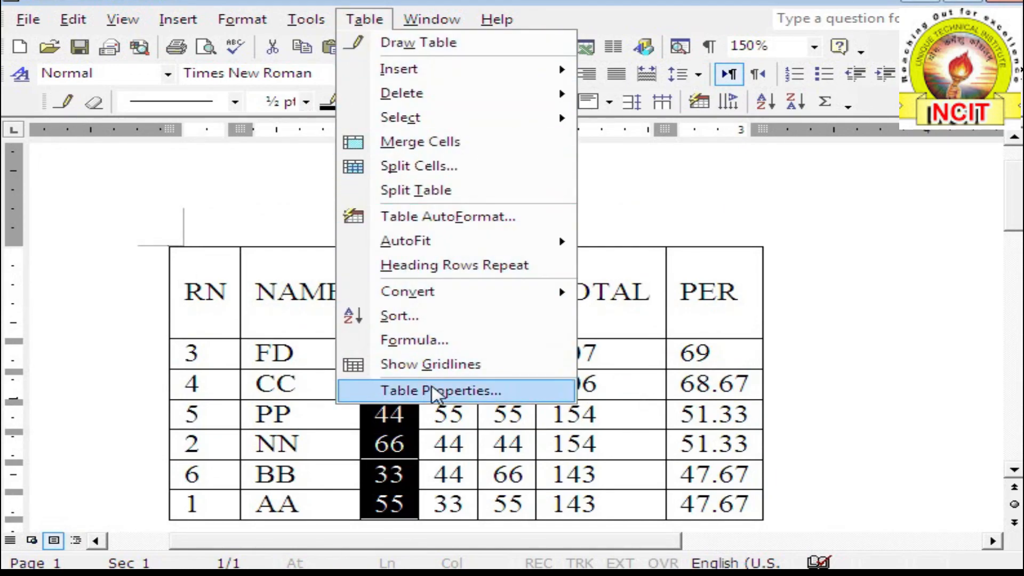
click(433, 390)
click(449, 100)
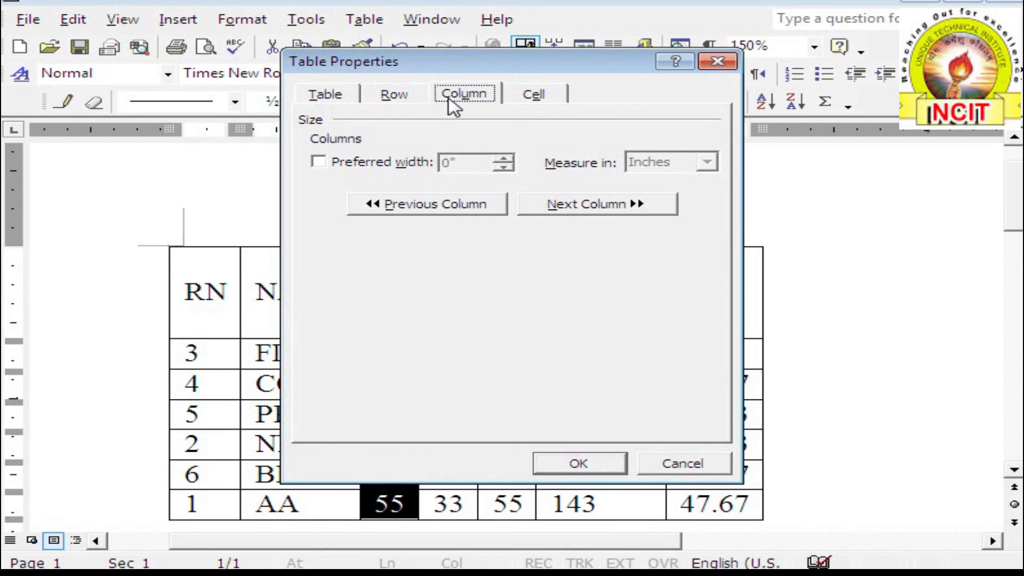
click(363, 166)
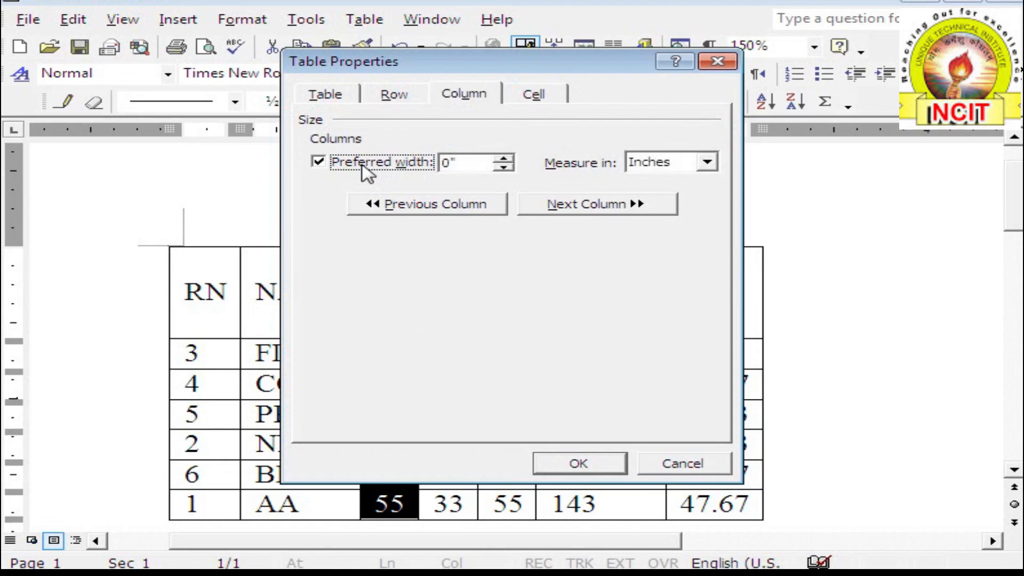
click(503, 159)
click(578, 465)
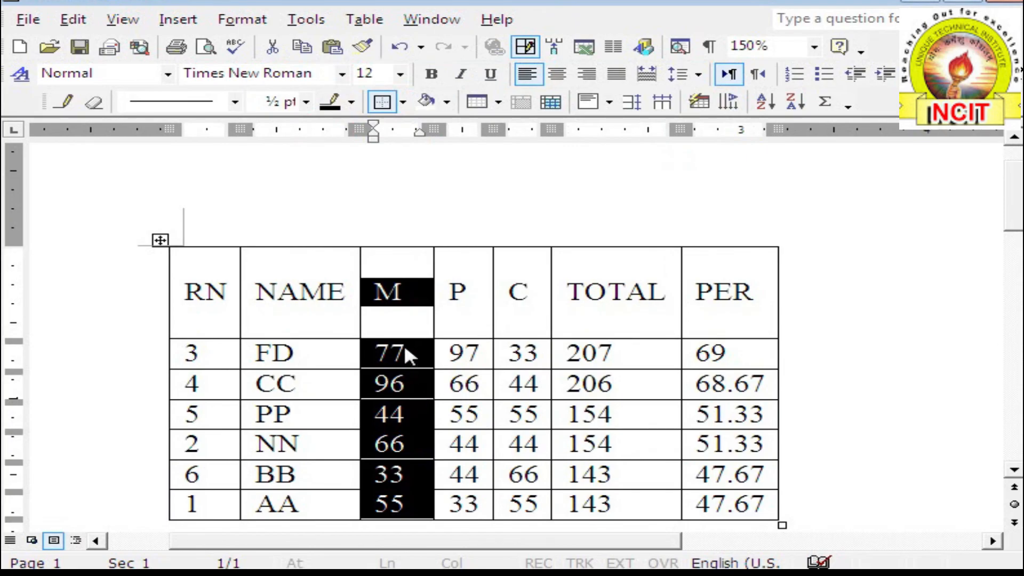
- Increase the M column's preferred width further, then clear the selection
click(365, 19)
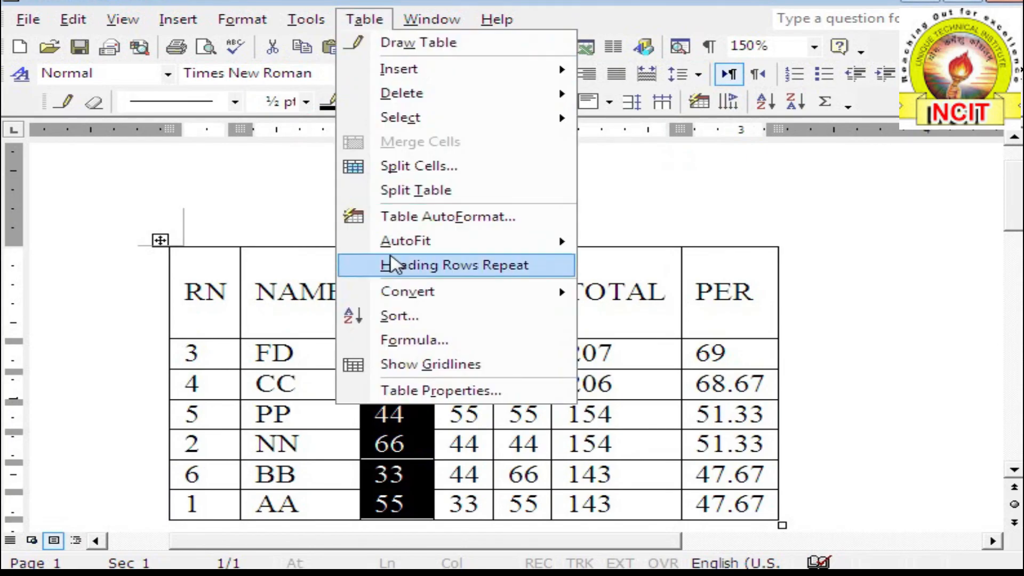
click(433, 391)
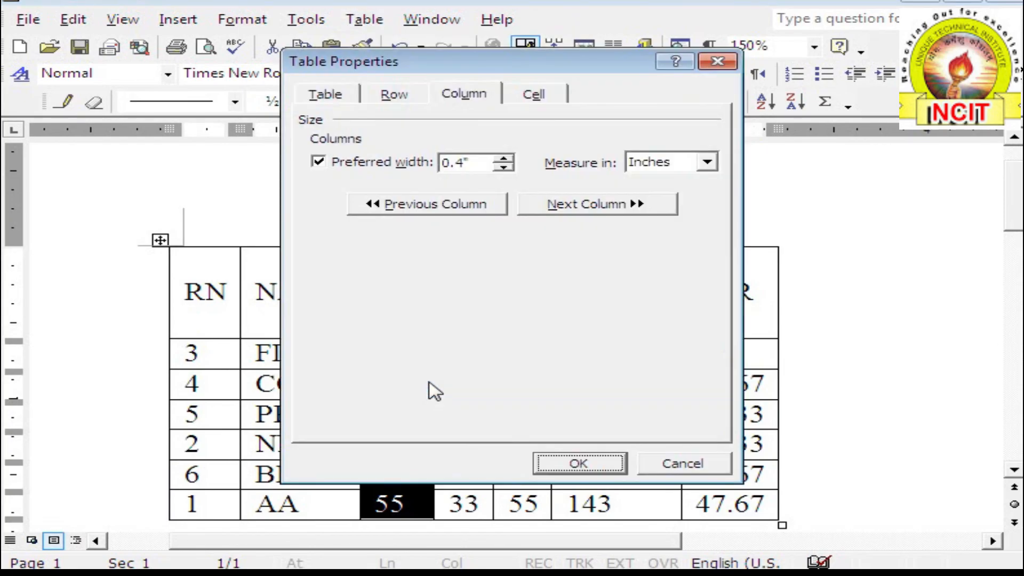
double_click(504, 158)
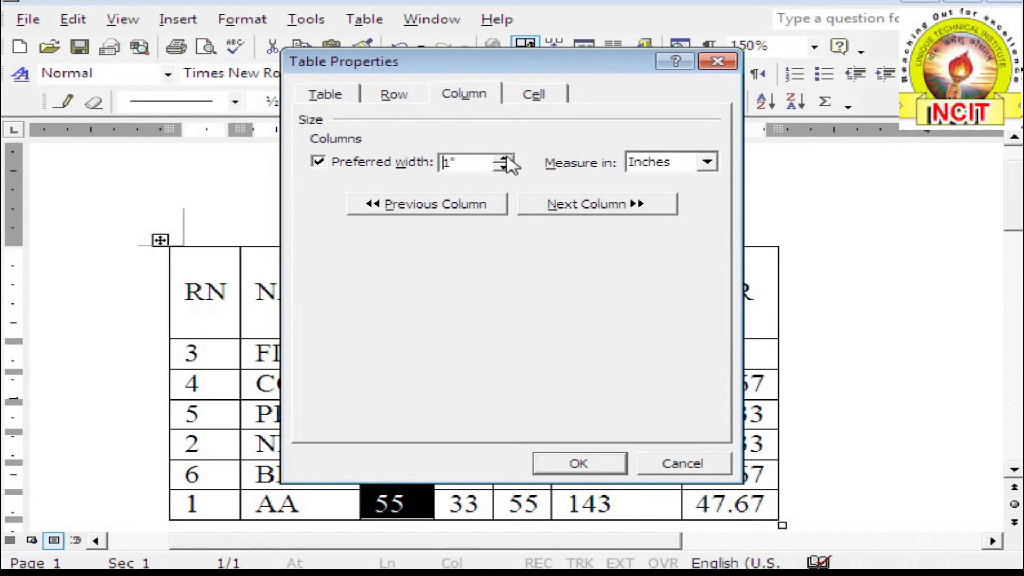
click(598, 463)
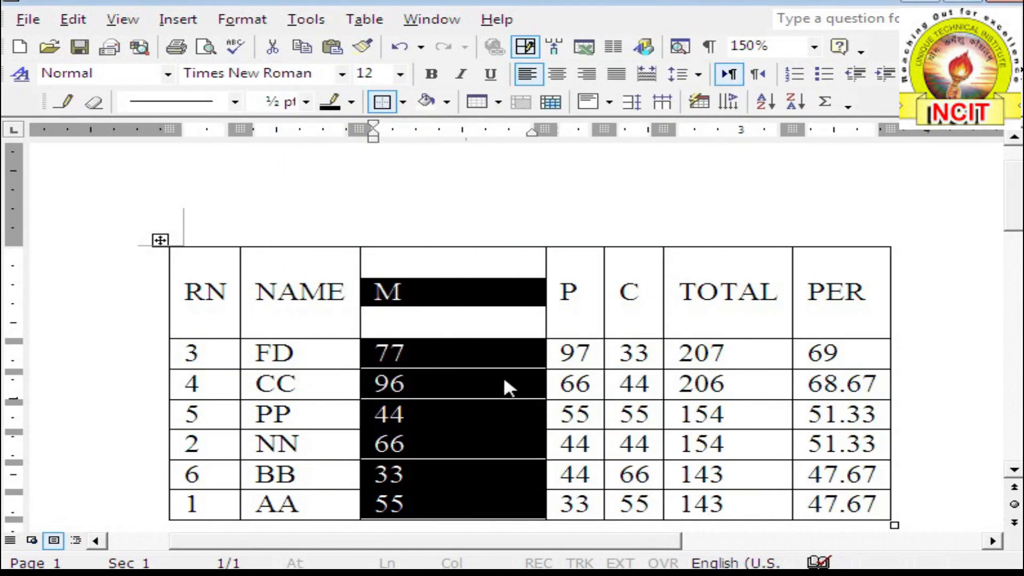
click(502, 375)
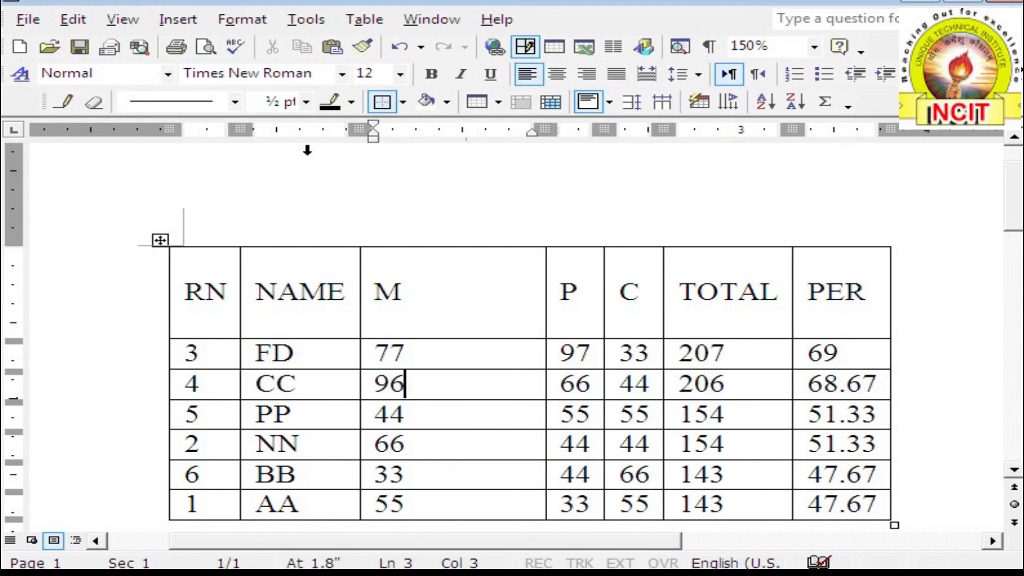
- Review the table alignment and text wrapping options, closing without changes
click(365, 19)
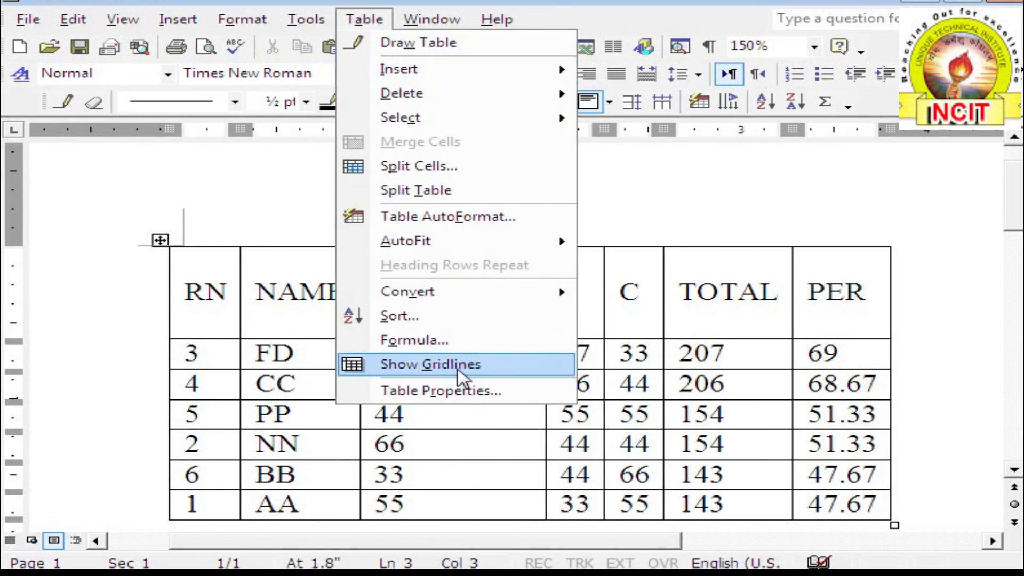
click(452, 390)
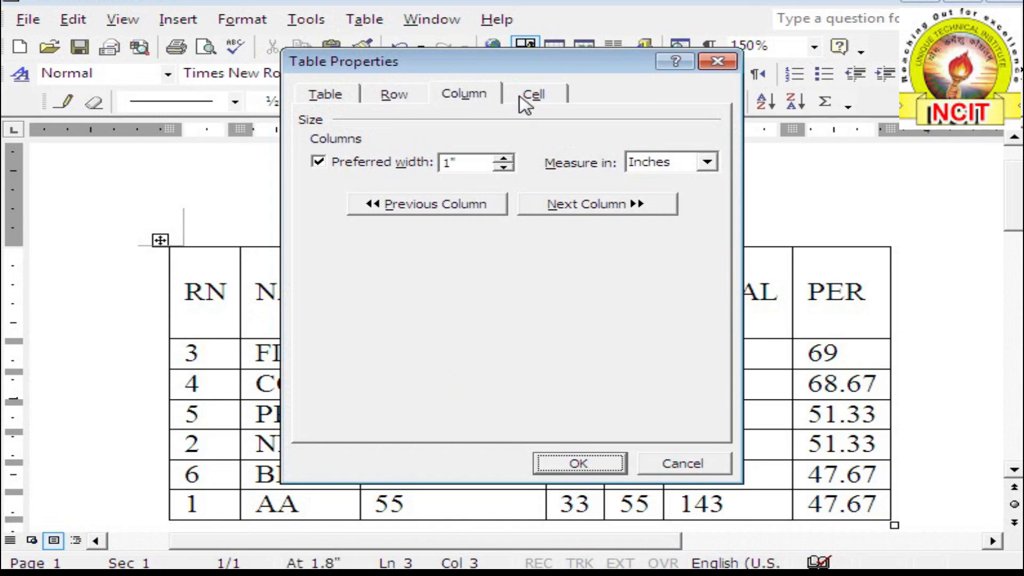
click(334, 97)
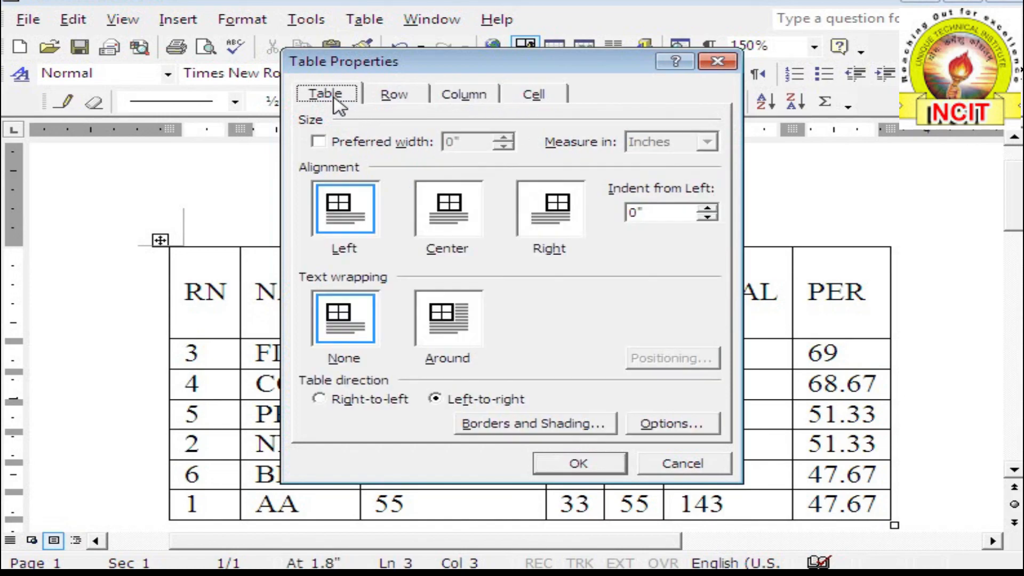
click(669, 465)
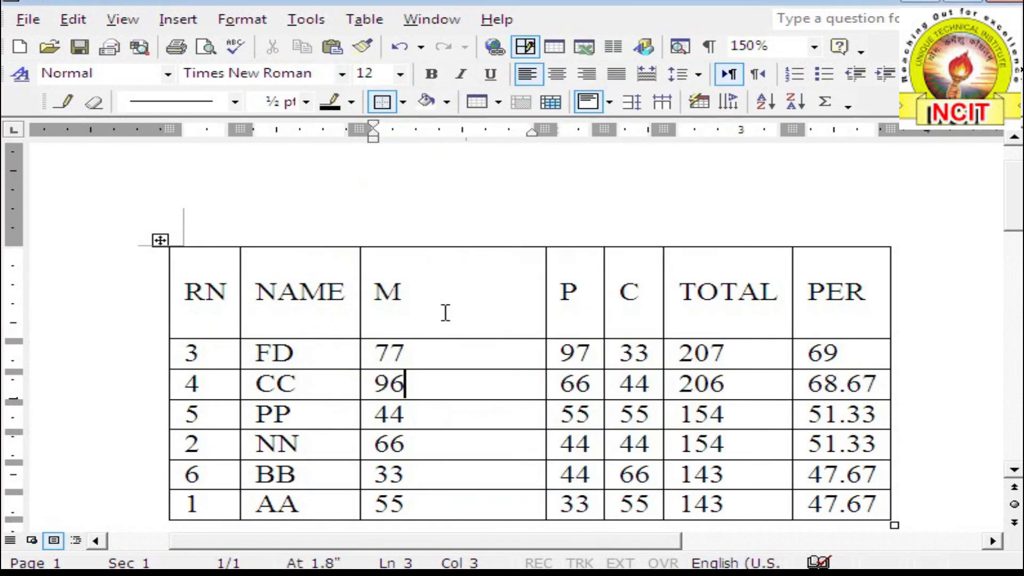
- Narrow the M column to a moderate width and zoom to 100% below the table
drag(537, 129, 438, 129)
scroll(445, 200, down, 5)
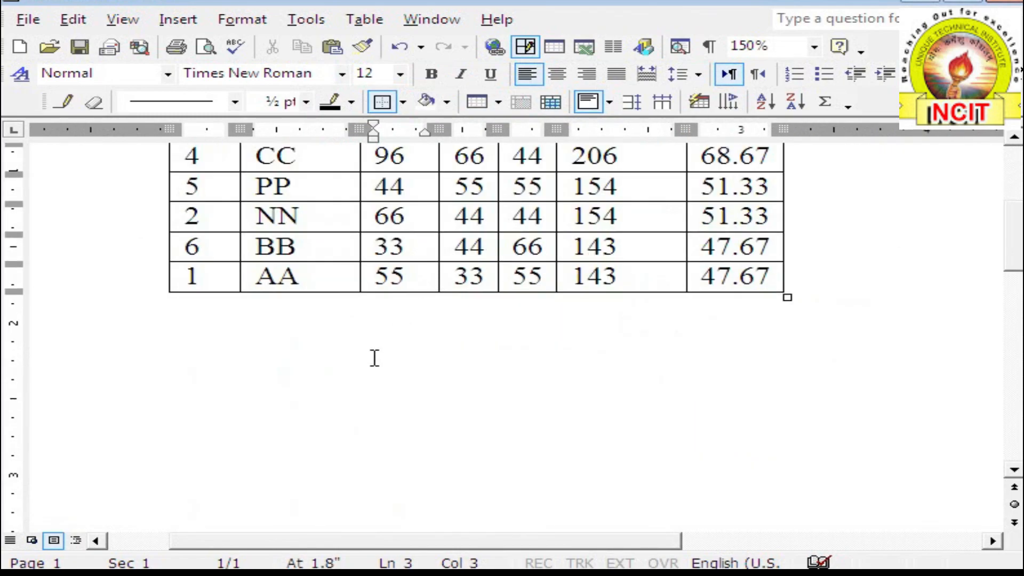
click(219, 348)
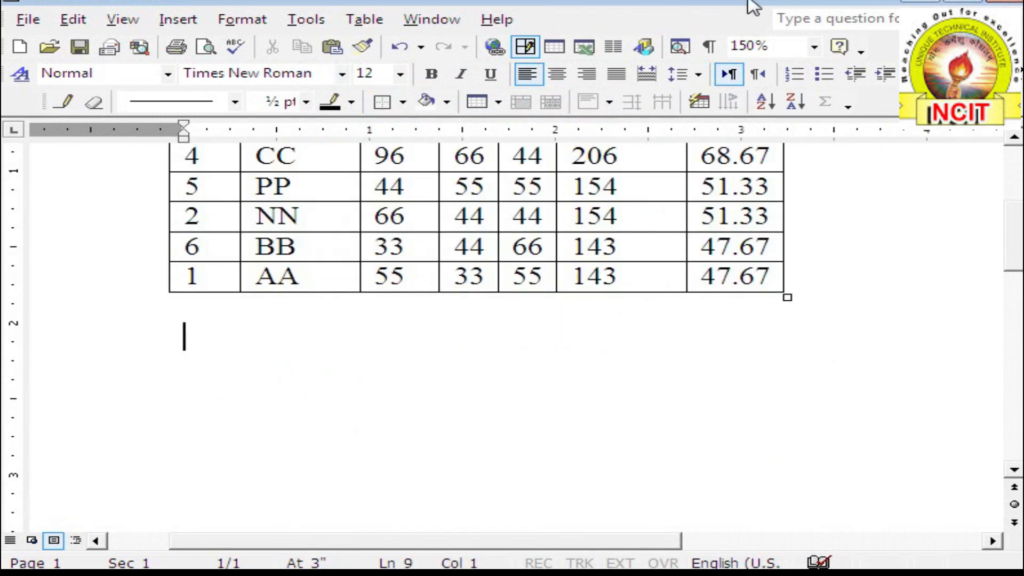
click(805, 45)
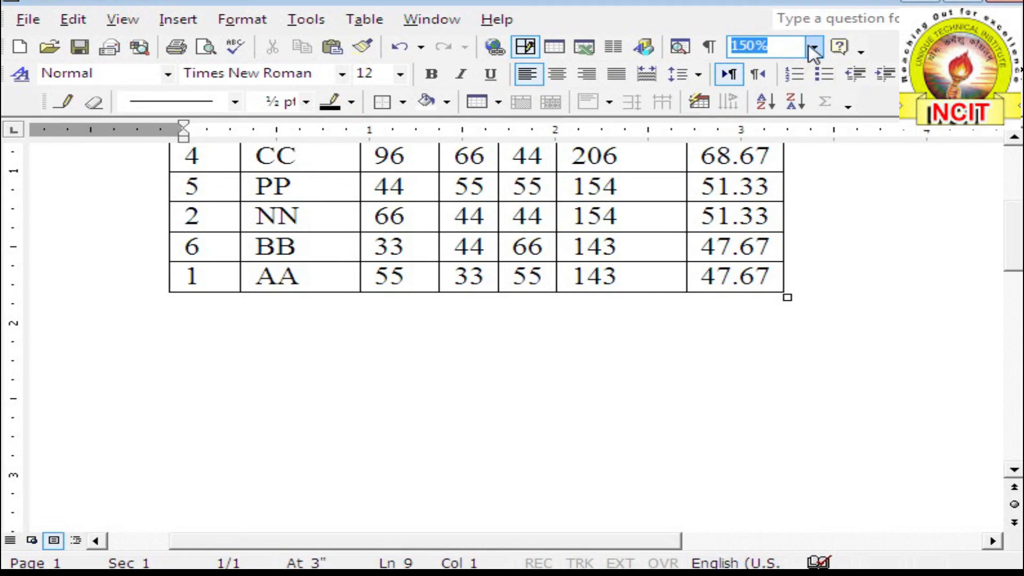
click(813, 48)
click(767, 116)
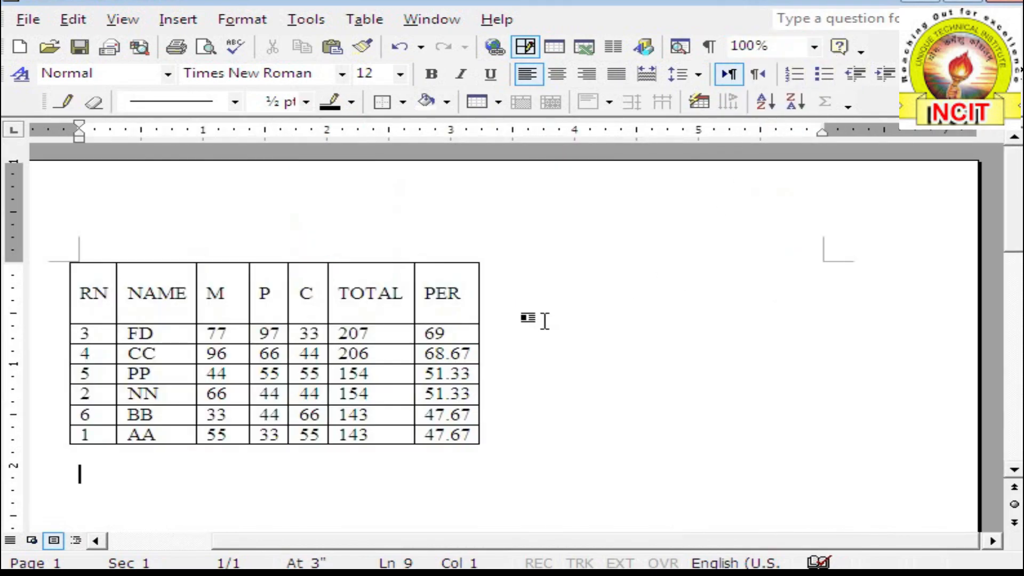
- Generate quick brown fox sample paragraphs with =RAND(10,10)
scroll(565, 306, down, 4)
text(=)
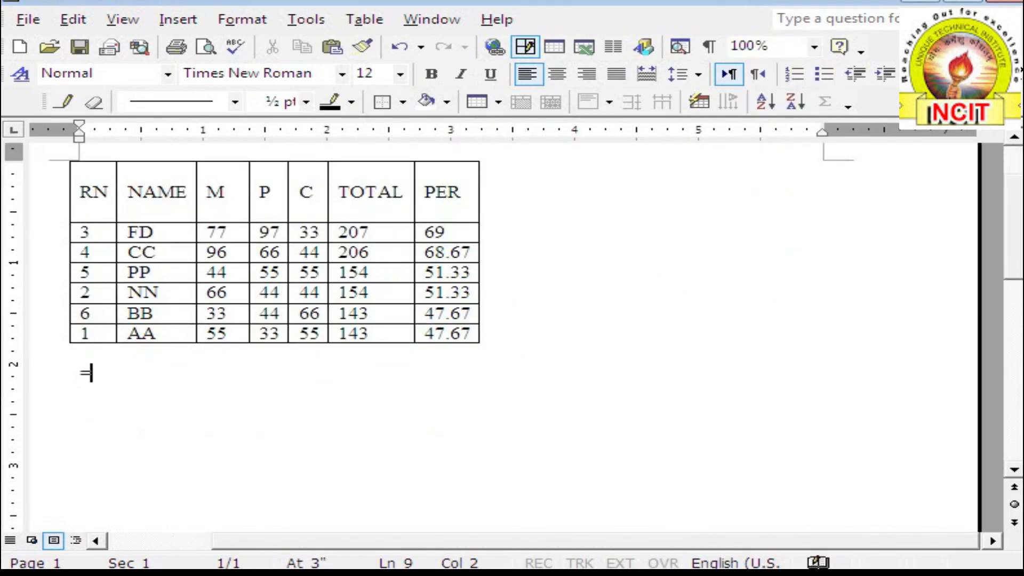
text(RAND()
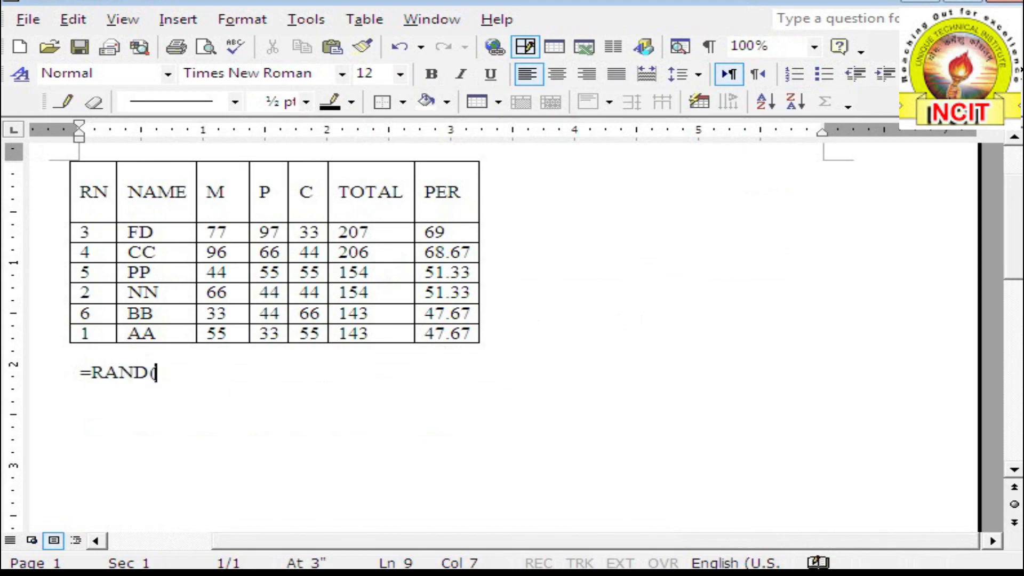
text(10,10))
key(Return)
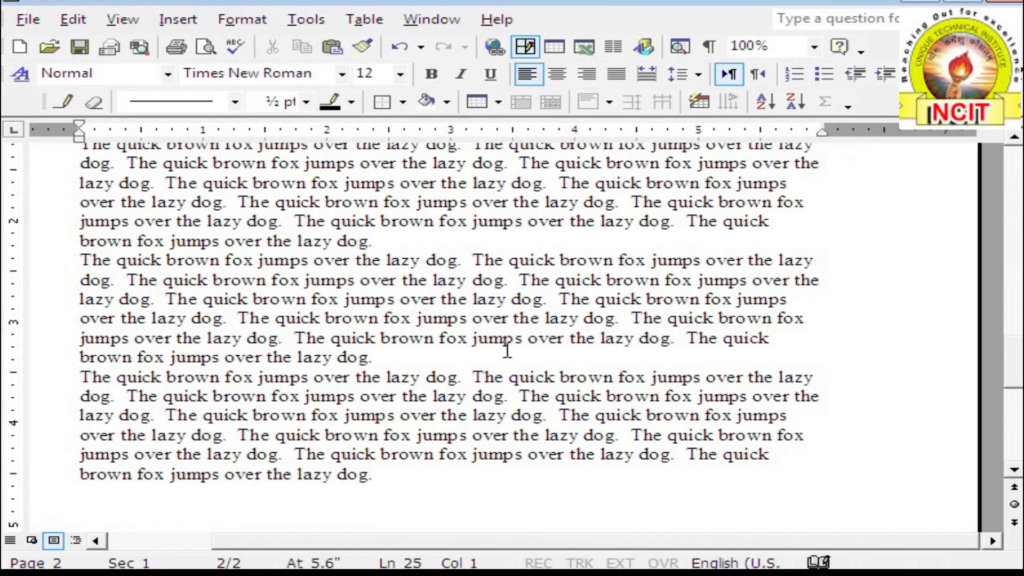
scroll(507, 350, up, 15)
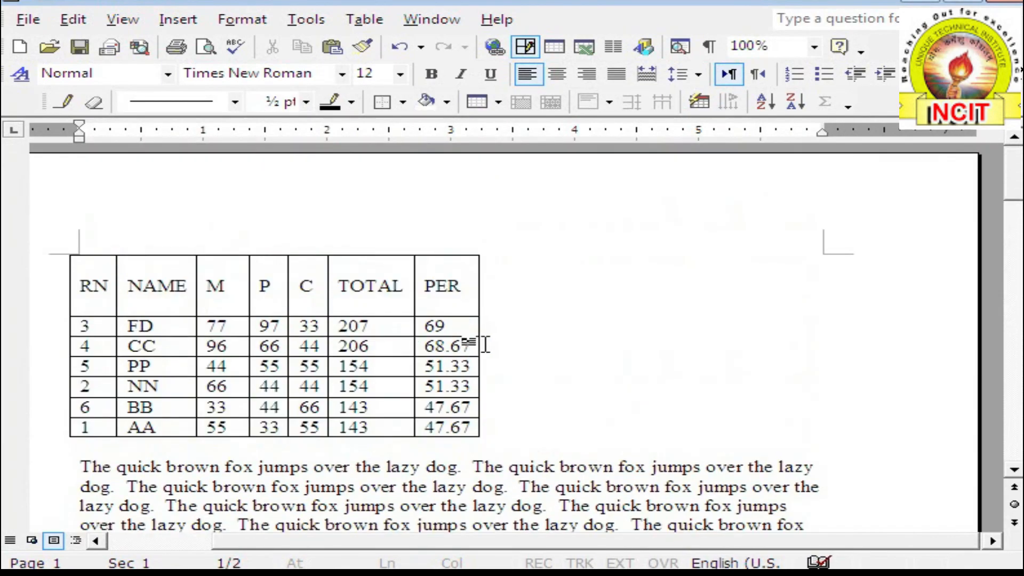
scroll(165, 323, down, 3)
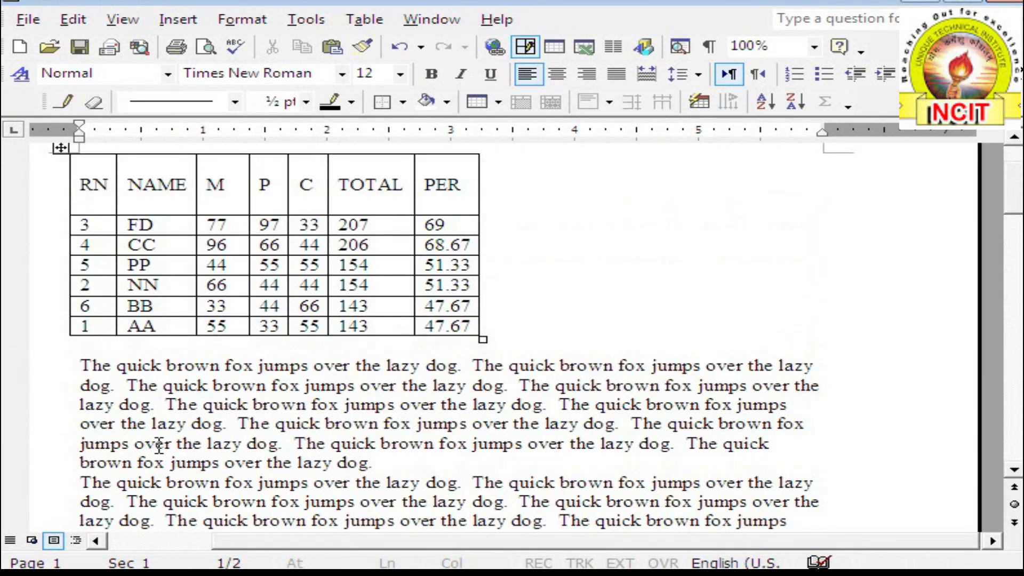
scroll(149, 423, up, 3)
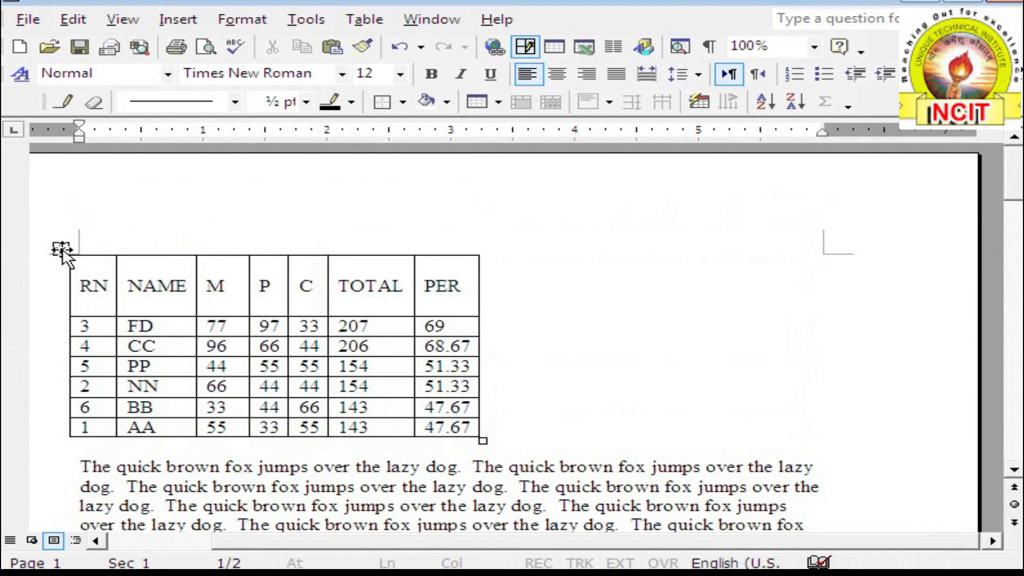
- Drag the marks table down into the second fox paragraph and select it
drag(61, 248, 75, 493)
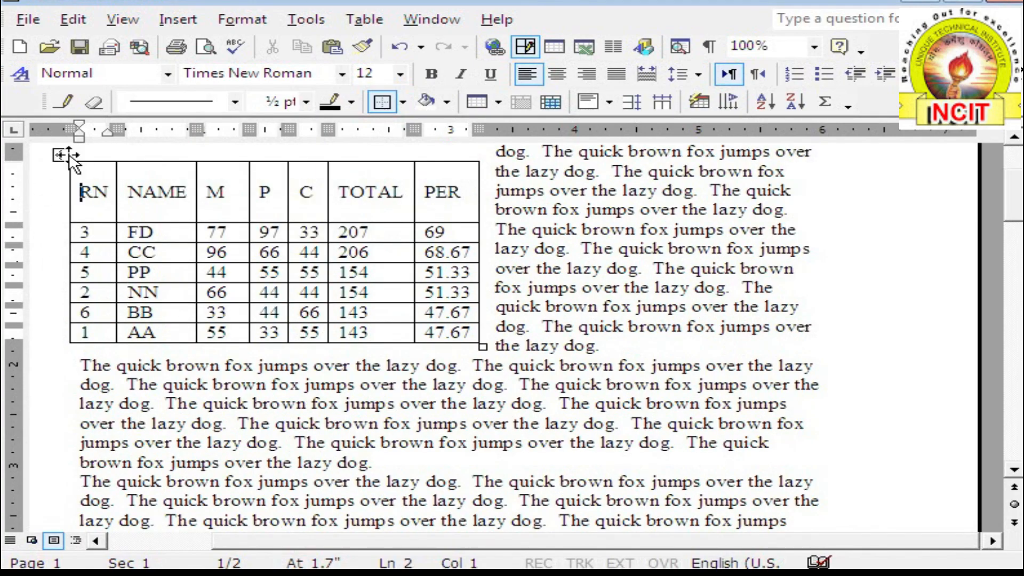
drag(61, 155, 62, 262)
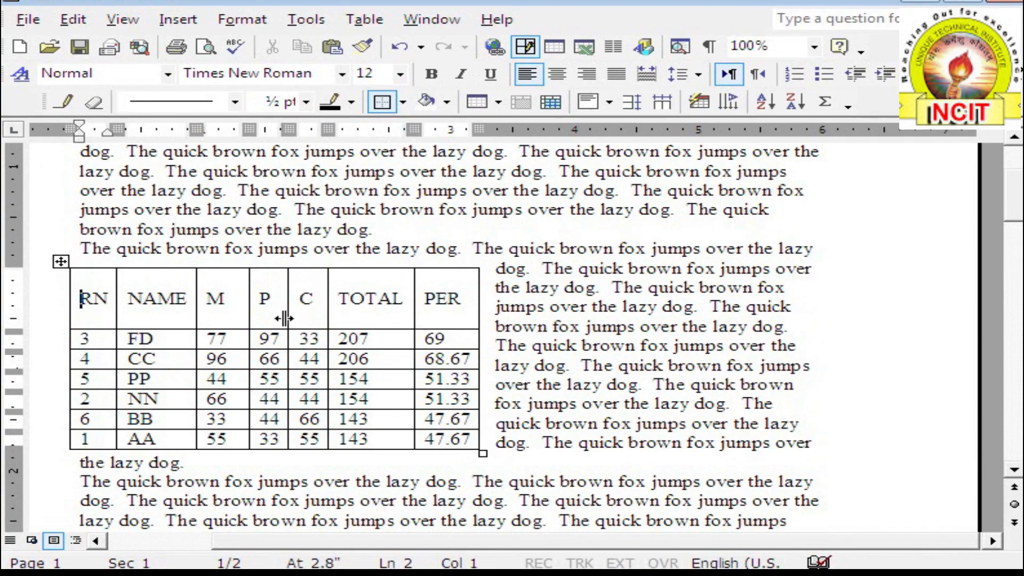
click(60, 261)
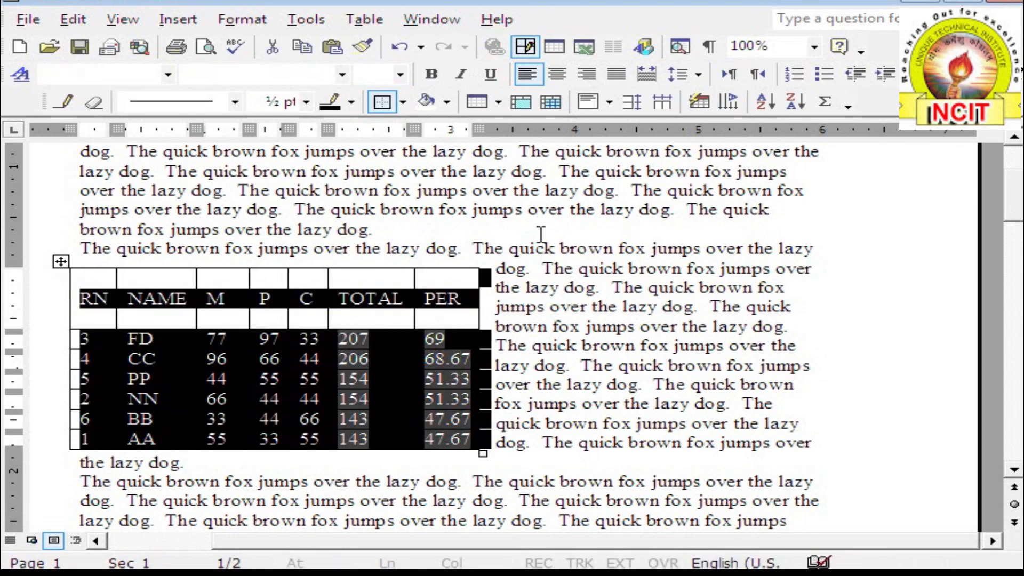
- Center the marks table on the page through Table Properties
click(364, 20)
click(411, 392)
click(520, 88)
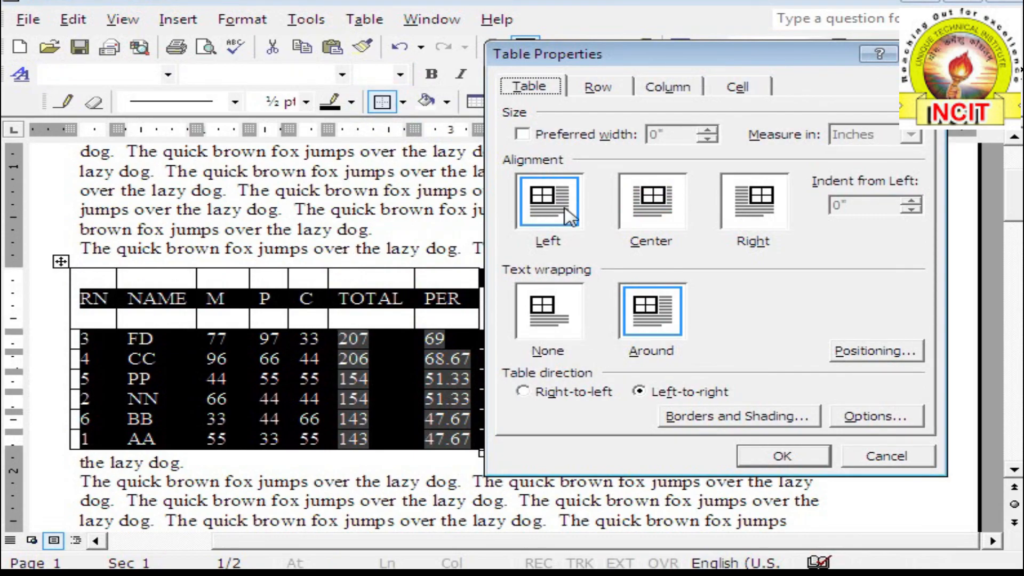
click(652, 202)
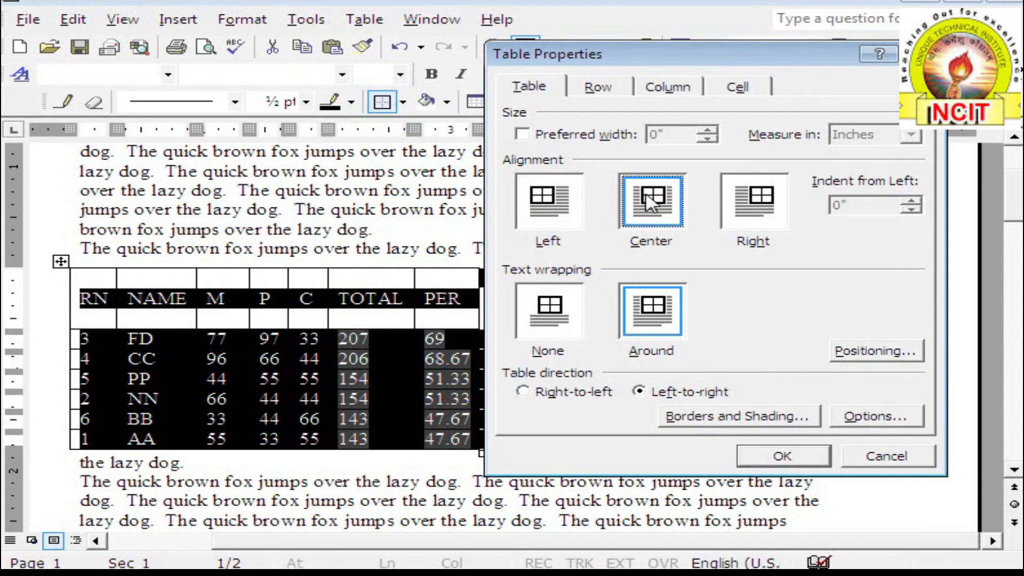
click(782, 456)
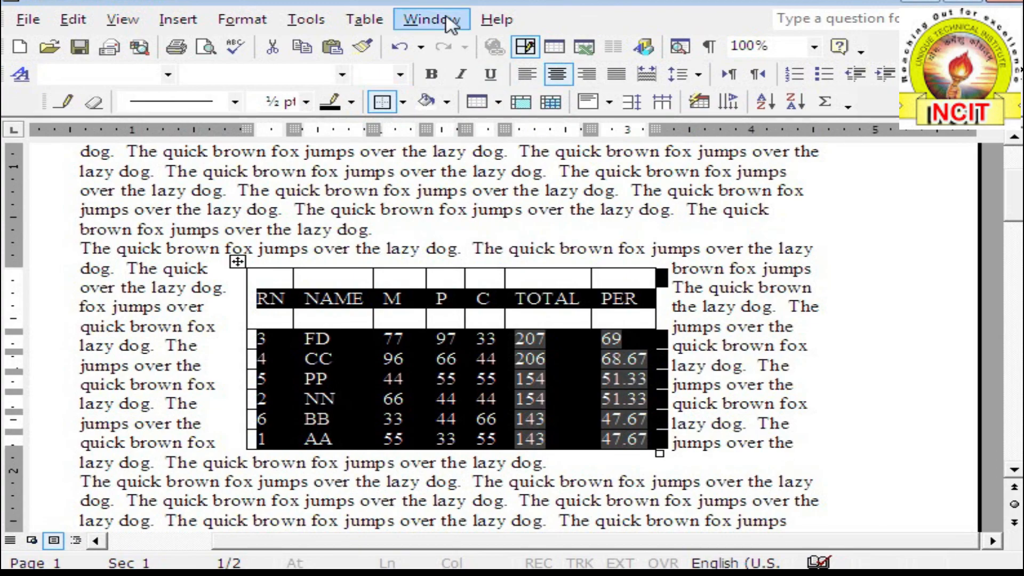
- Change the marks table's alignment to Right
click(364, 19)
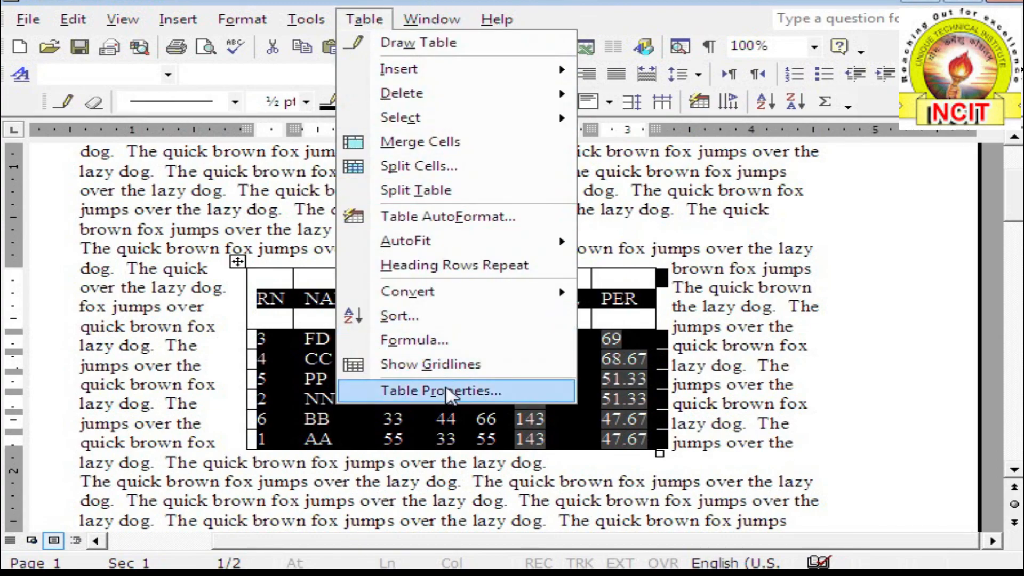
click(451, 392)
click(743, 205)
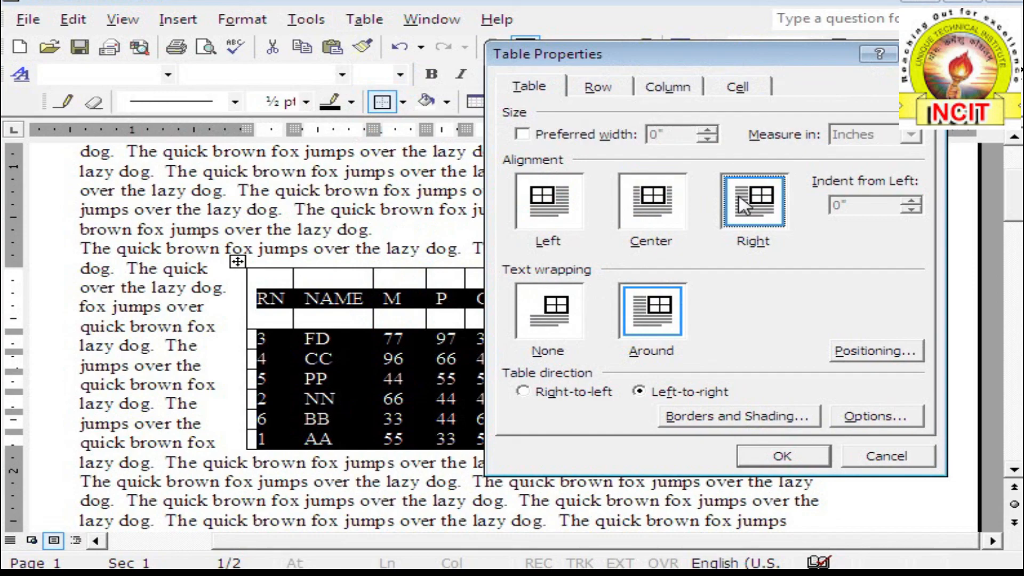
click(811, 456)
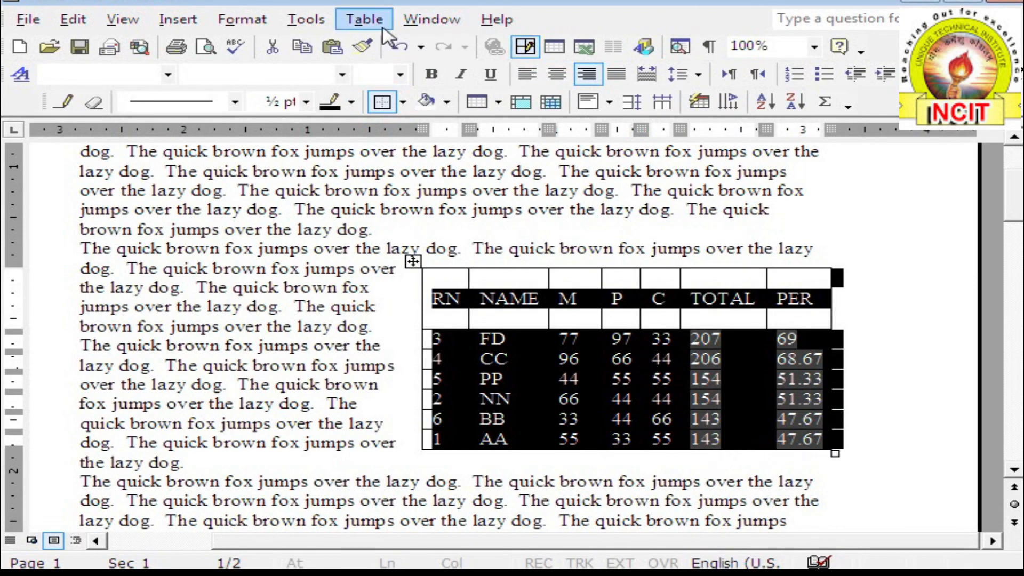
click(364, 19)
- Set the marks table to no text wrapping and Center alignment, then click into the fox text
click(483, 390)
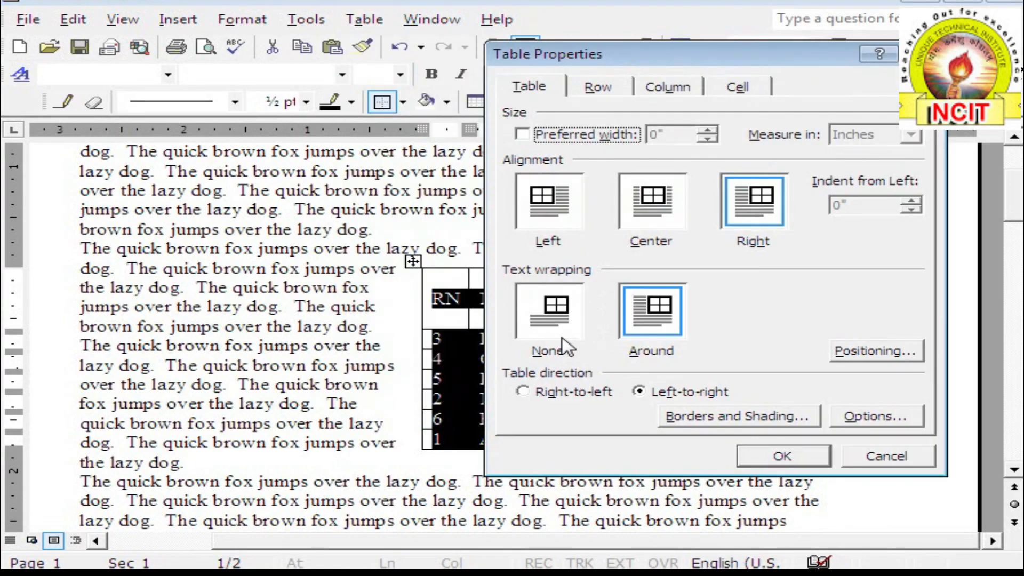
click(551, 297)
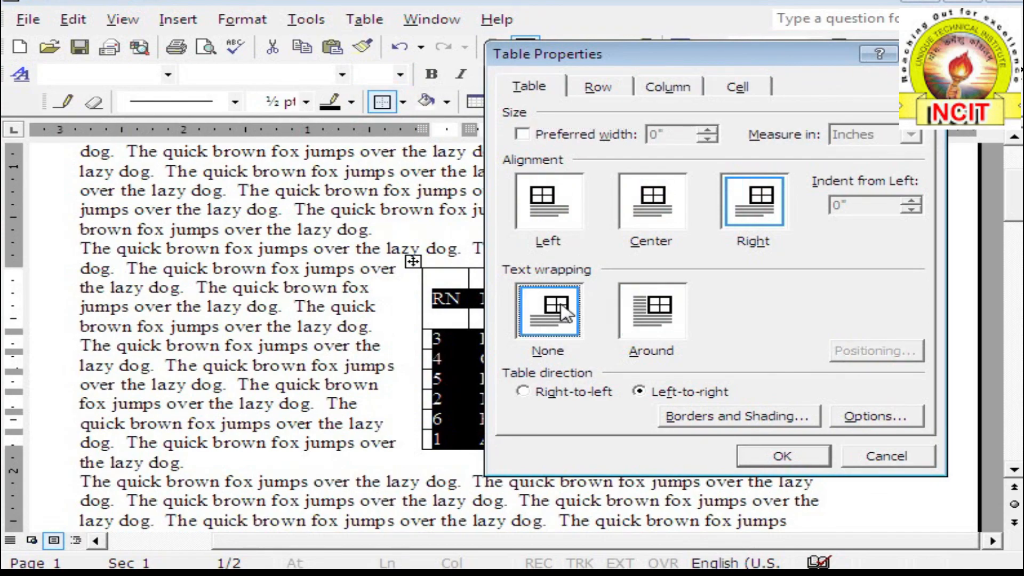
click(676, 206)
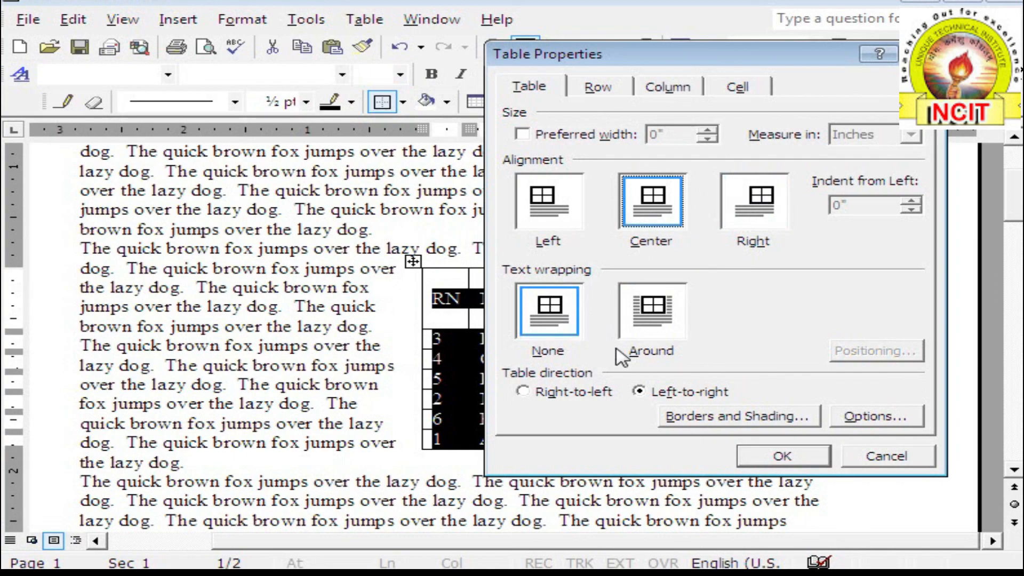
click(777, 457)
scroll(495, 441, up, 2)
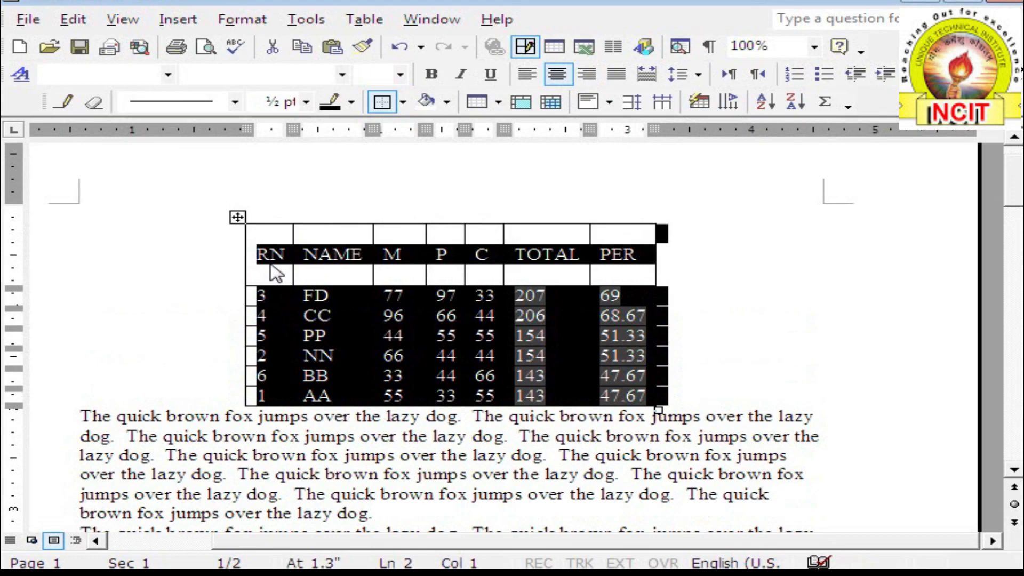
click(394, 419)
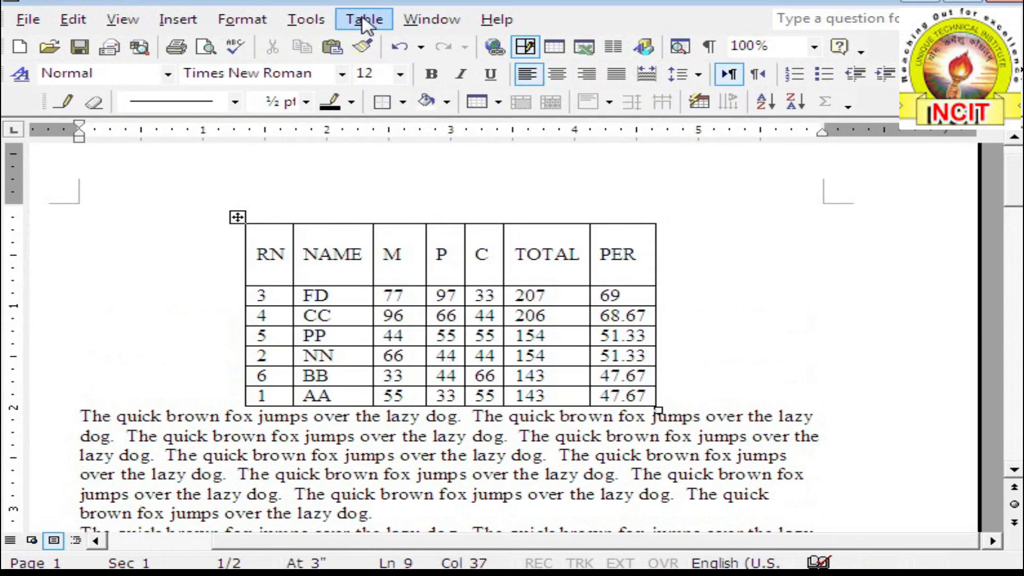
click(514, 474)
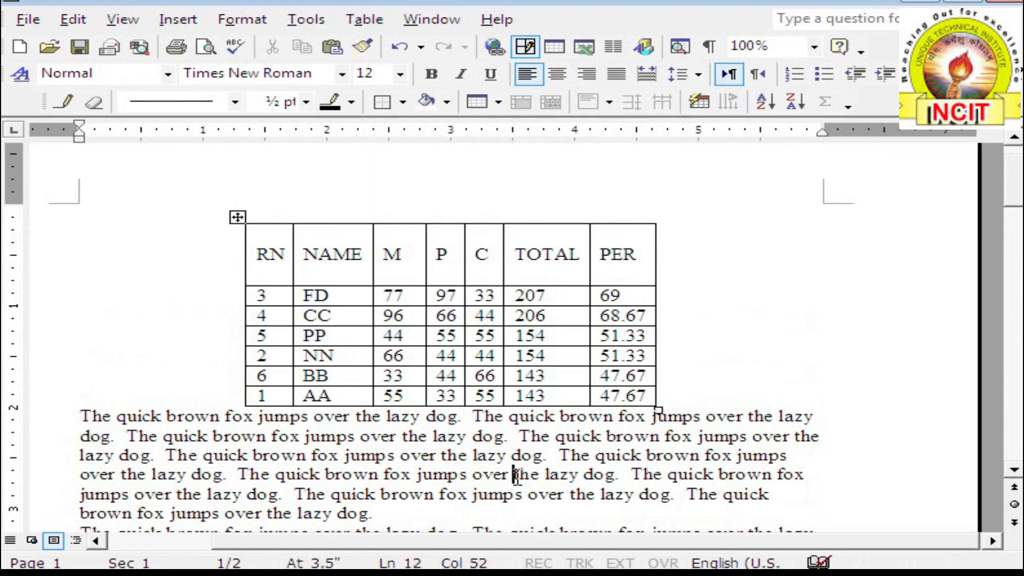
click(364, 21)
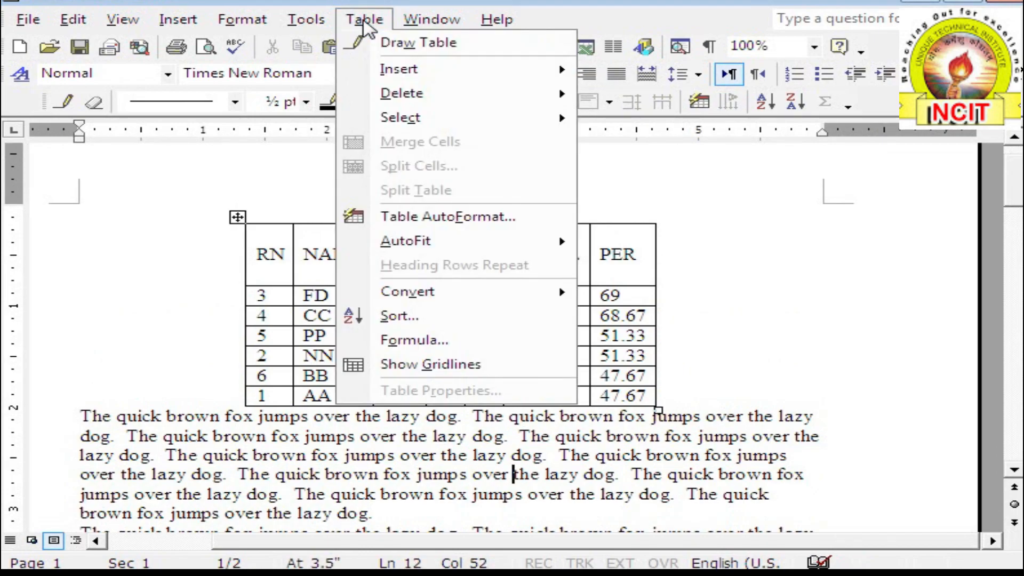